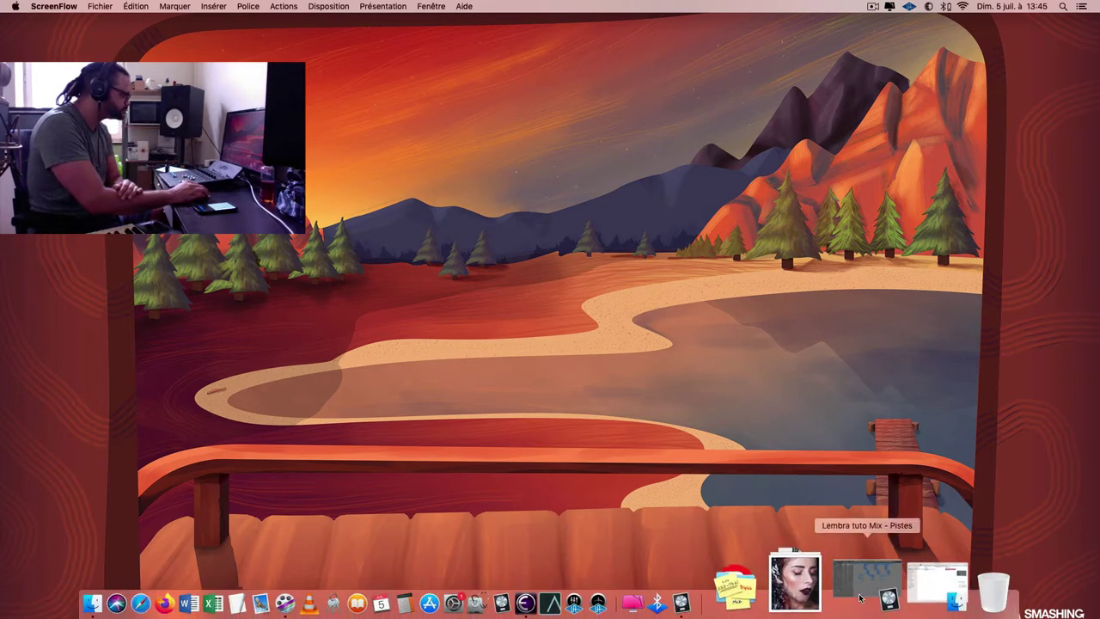
Restore the minimized Lembra tuto Mix tracks window and enlarge the track rows.
{"action": "left_click", "coordinate": [862, 593]}
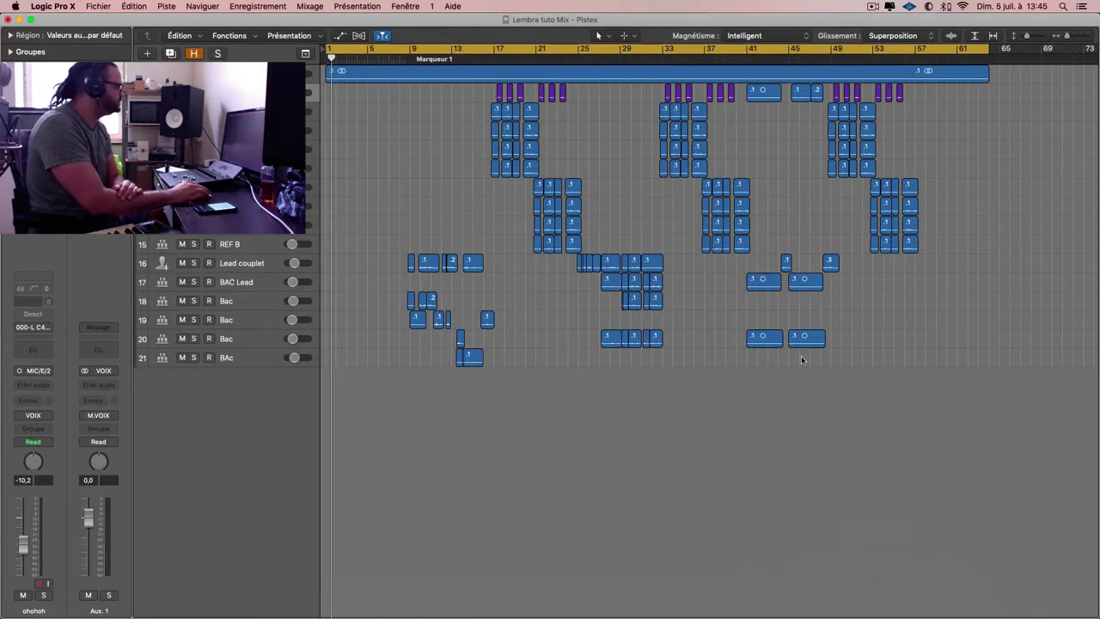
{"action": "left_click", "coordinate": [586, 331]}
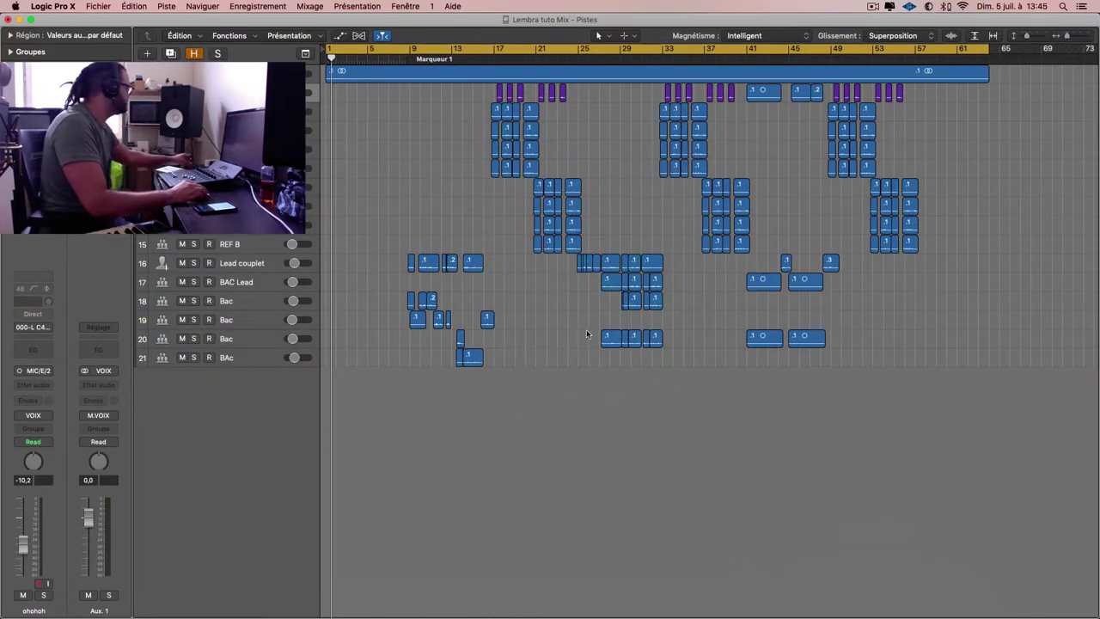
{"action": "left_click", "coordinate": [576, 324]}
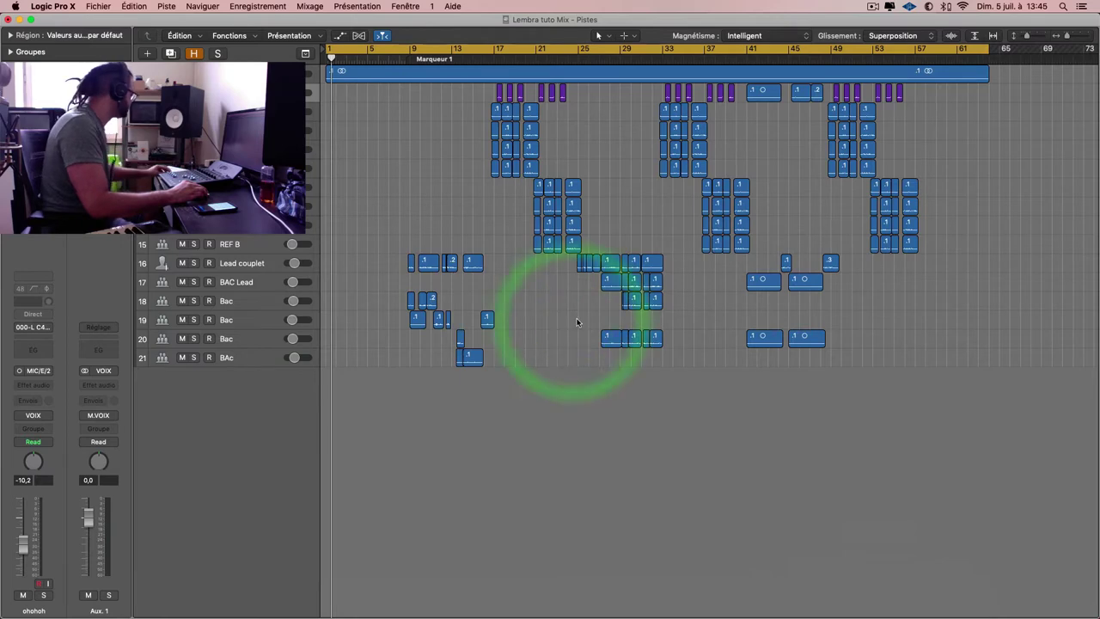
{"action": "scroll", "coordinate": [501, 202], "scroll_direction": "up", "scroll_amount": 4}
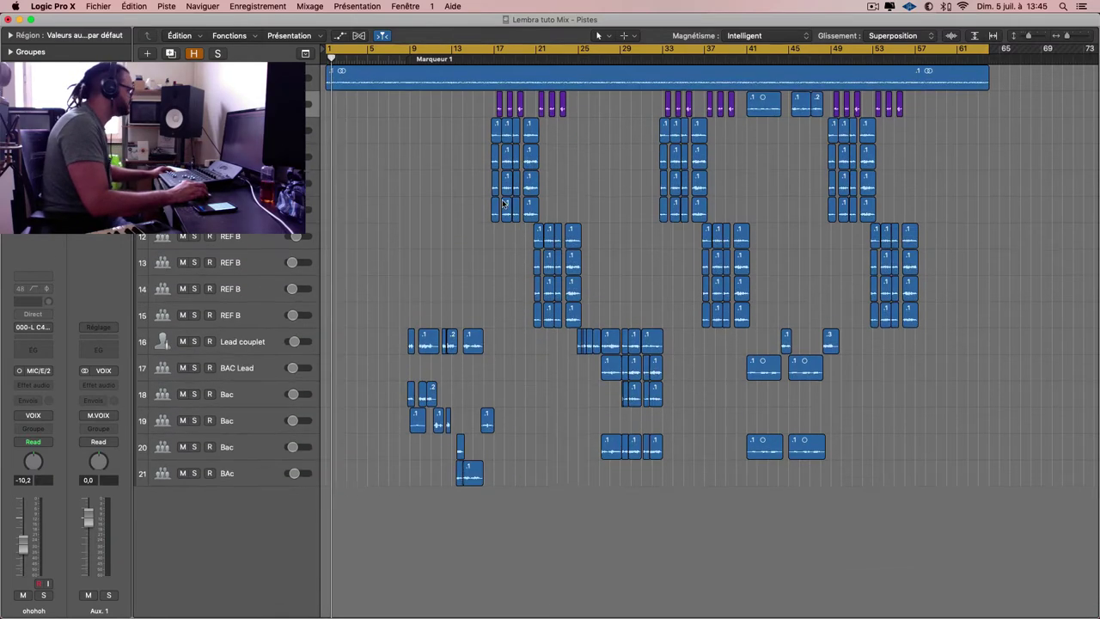
Play the arrangement from the start and from Marqueur 1 at bar 9 to listen to the mix.
{"action": "key", "text": "space"}
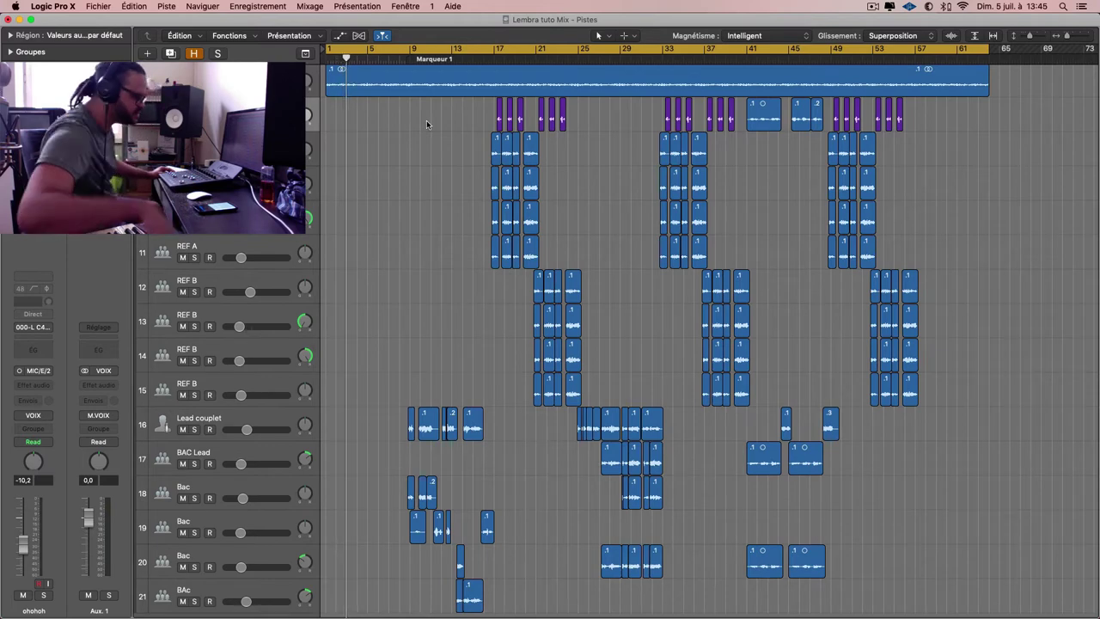
{"action": "scroll", "coordinate": [426, 122], "scroll_direction": "up", "scroll_amount": 3}
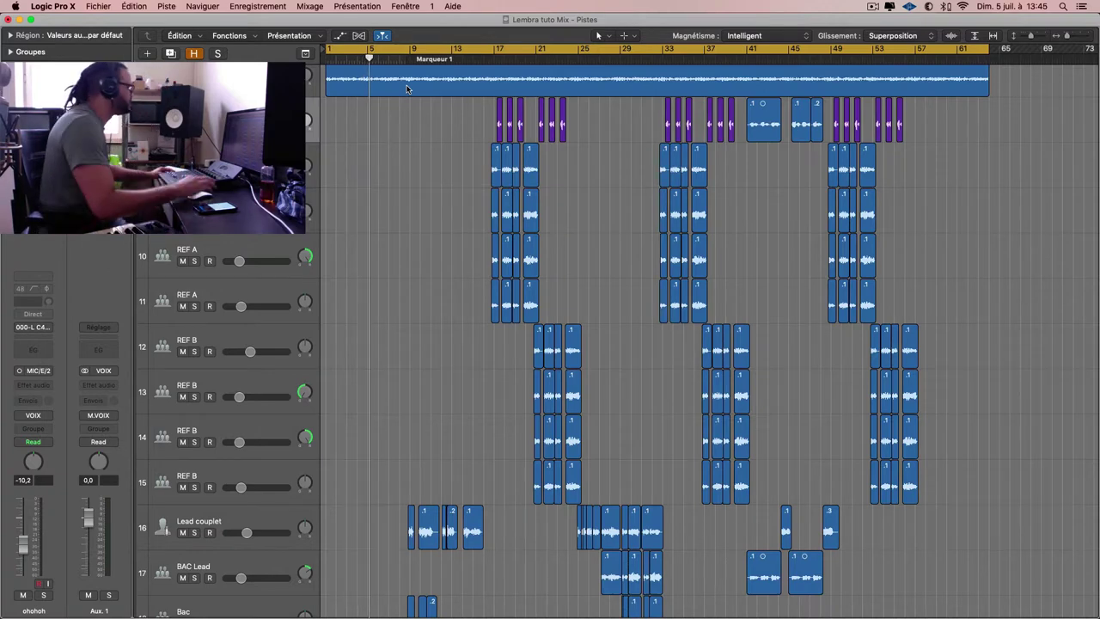
{"action": "left_click", "coordinate": [413, 59]}
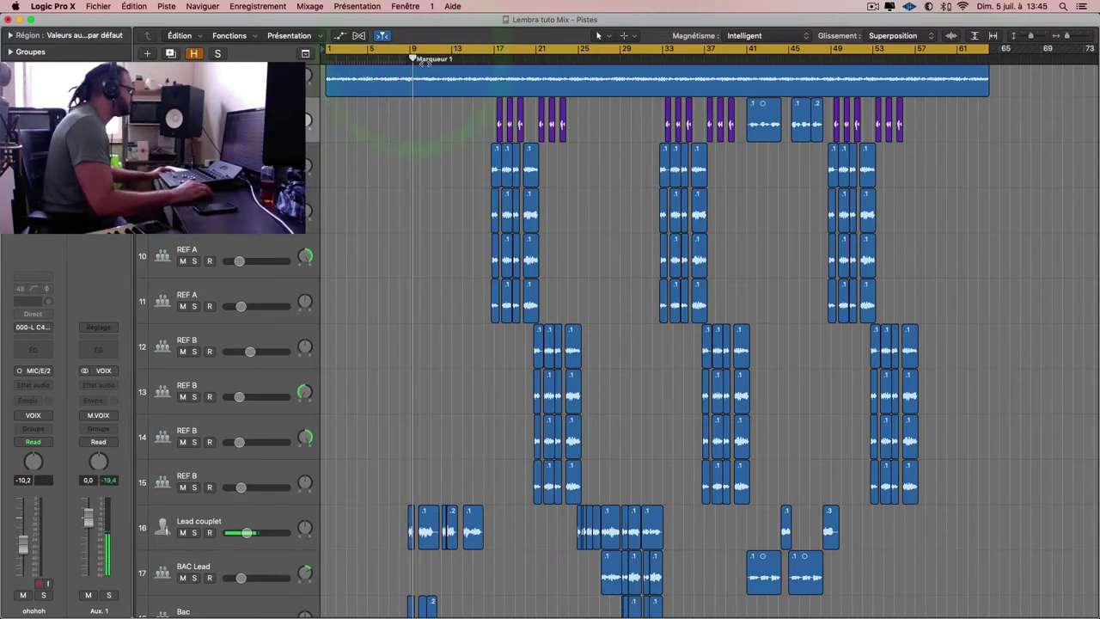
{"action": "key", "text": "super+Up"}
{"action": "key", "text": "super+Up"}
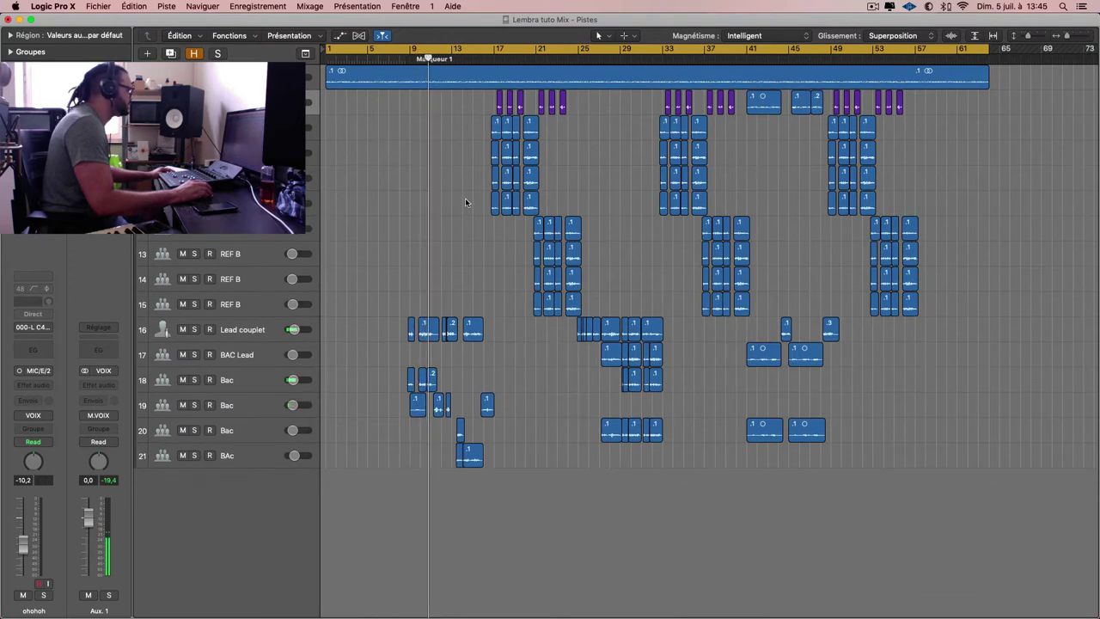
{"action": "key", "text": "super+Down"}
{"action": "key", "text": "super+Down"}
{"action": "key", "text": "super+Right"}
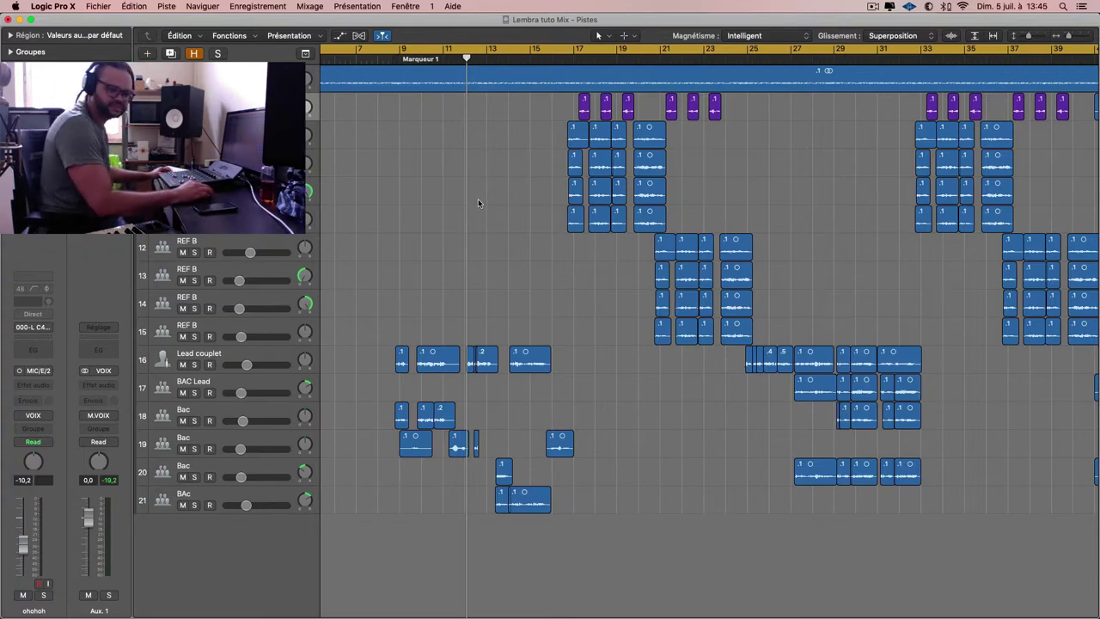
Turn off the cycle area and review the REF A regions across the arrangement.
{"action": "left_click", "coordinate": [493, 191]}
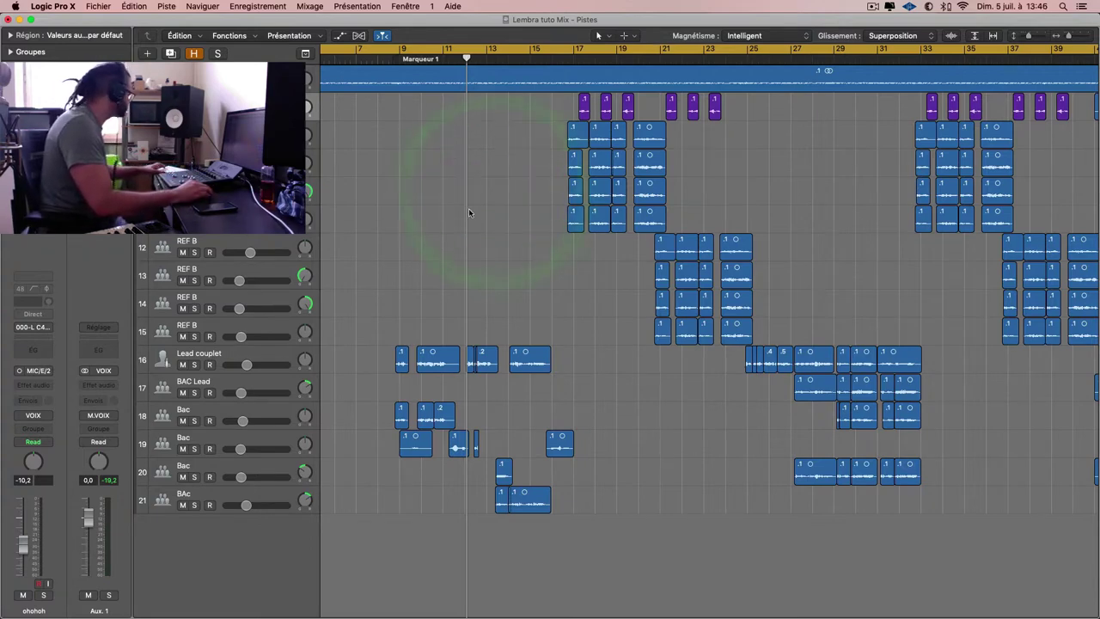
{"action": "left_click", "coordinate": [422, 50]}
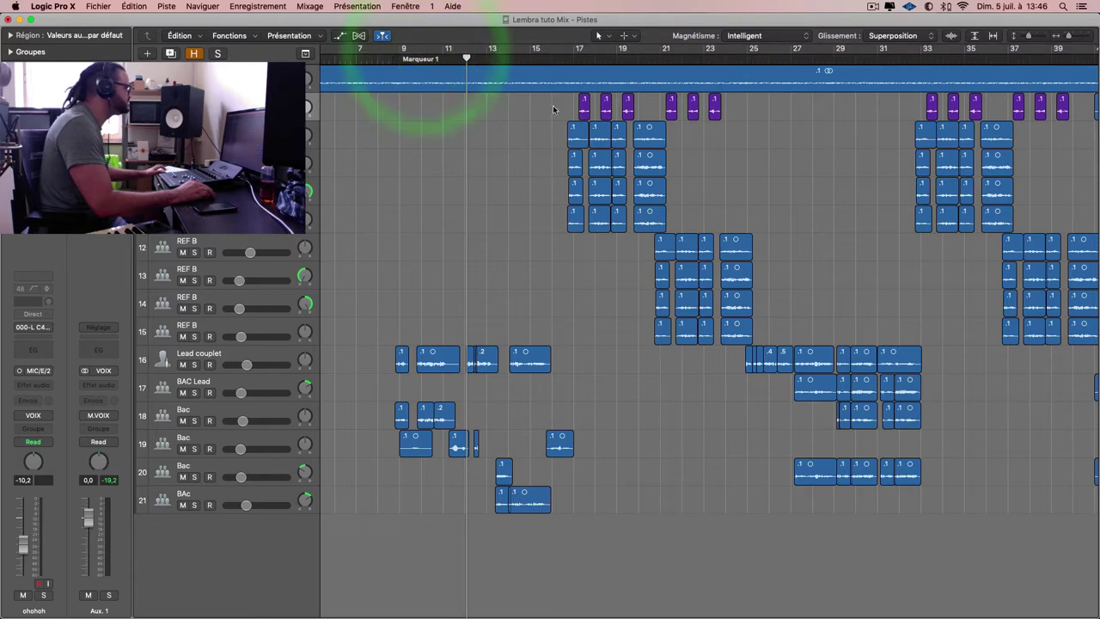
{"action": "left_click", "coordinate": [421, 164]}
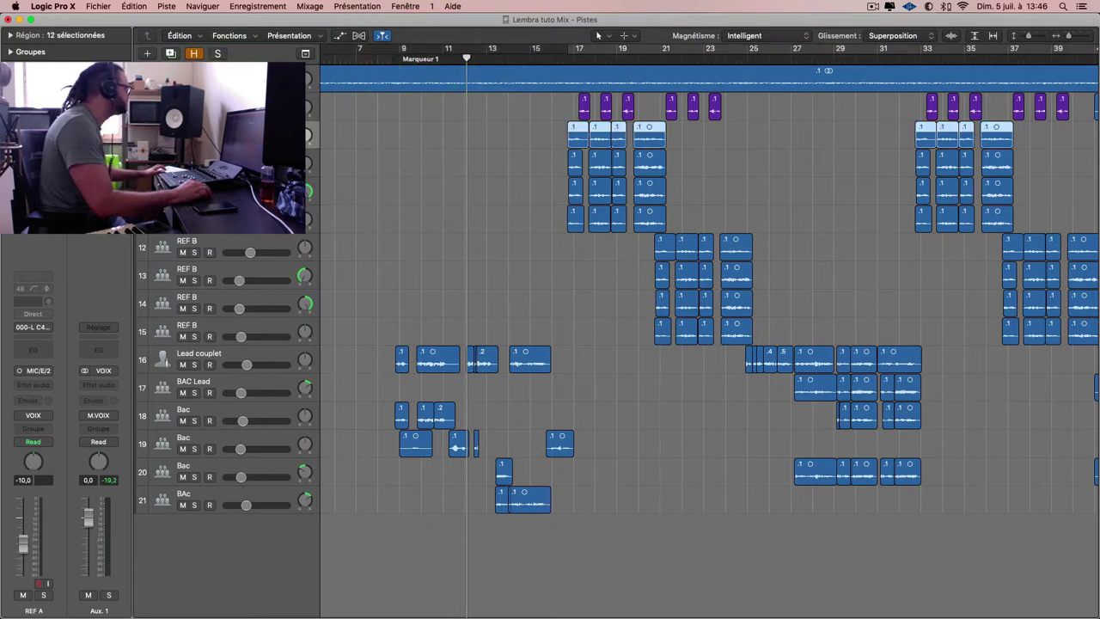
{"action": "scroll", "coordinate": [474, 155], "scroll_direction": "right", "scroll_amount": 4}
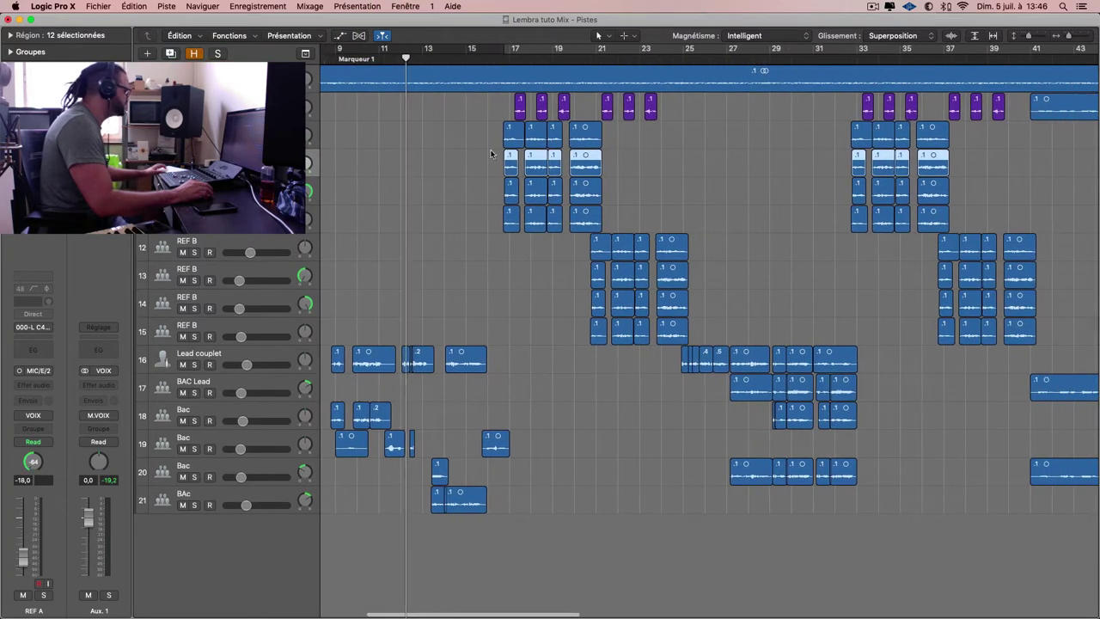
{"action": "scroll", "coordinate": [509, 151], "scroll_direction": "left", "scroll_amount": 5}
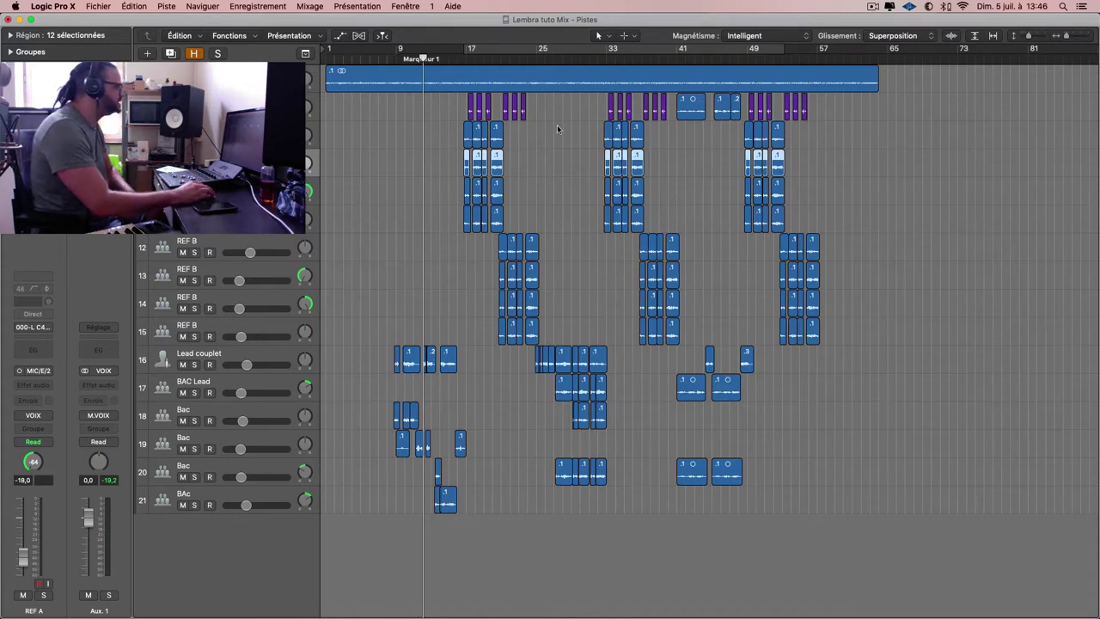
Select the guitare track and its full-length region and return the playhead to bar 1.
{"action": "left_click", "coordinate": [408, 80]}
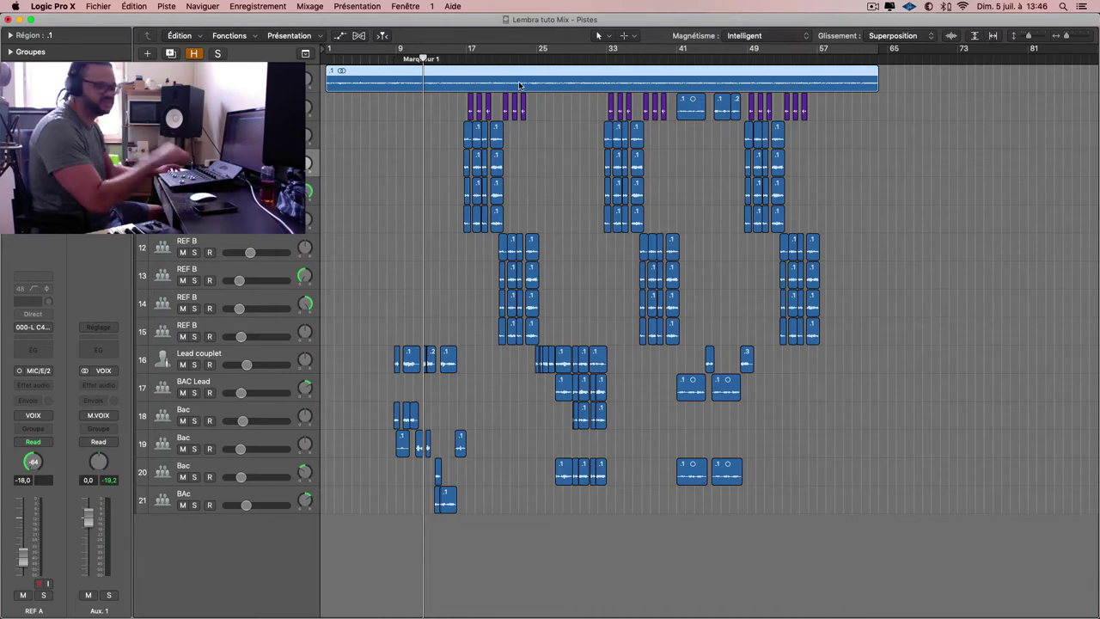
{"action": "key", "text": "Return"}
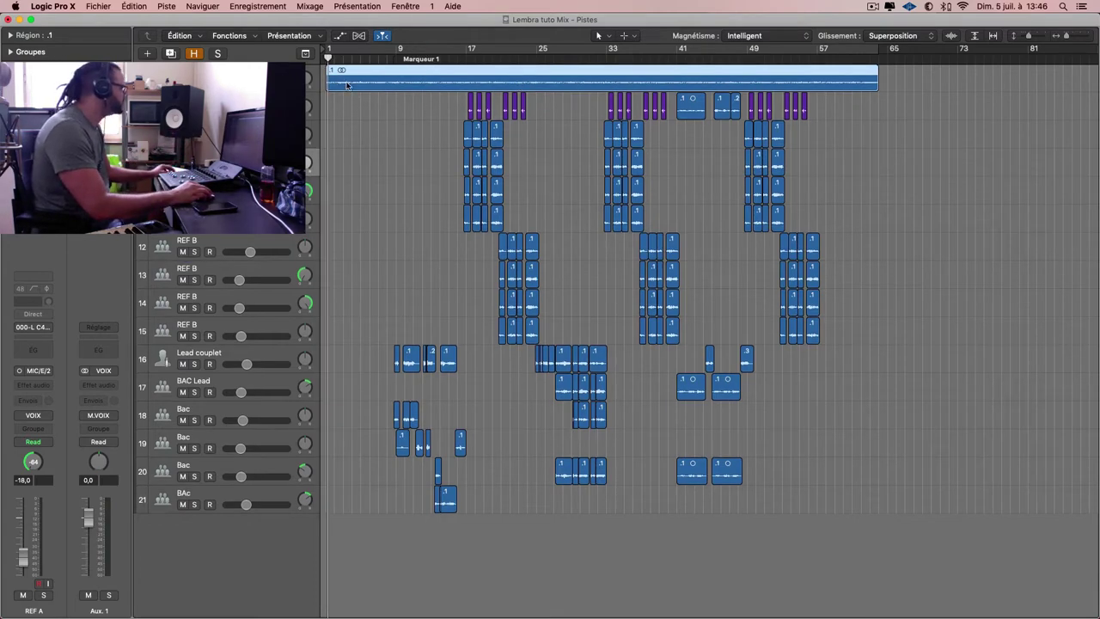
{"action": "left_click", "coordinate": [255, 76]}
{"action": "left_click", "coordinate": [194, 84]}
{"action": "left_click", "coordinate": [194, 84]}
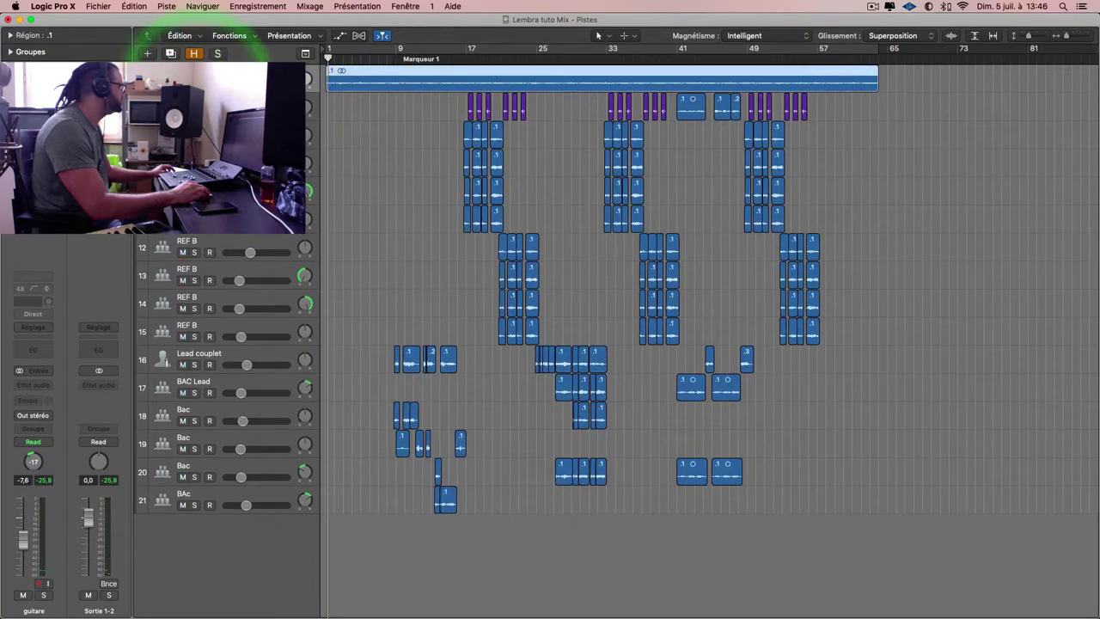
Redraw the cycle area from bar 1 to the end of the guitar region at bar 64.
{"action": "left_click", "coordinate": [400, 46]}
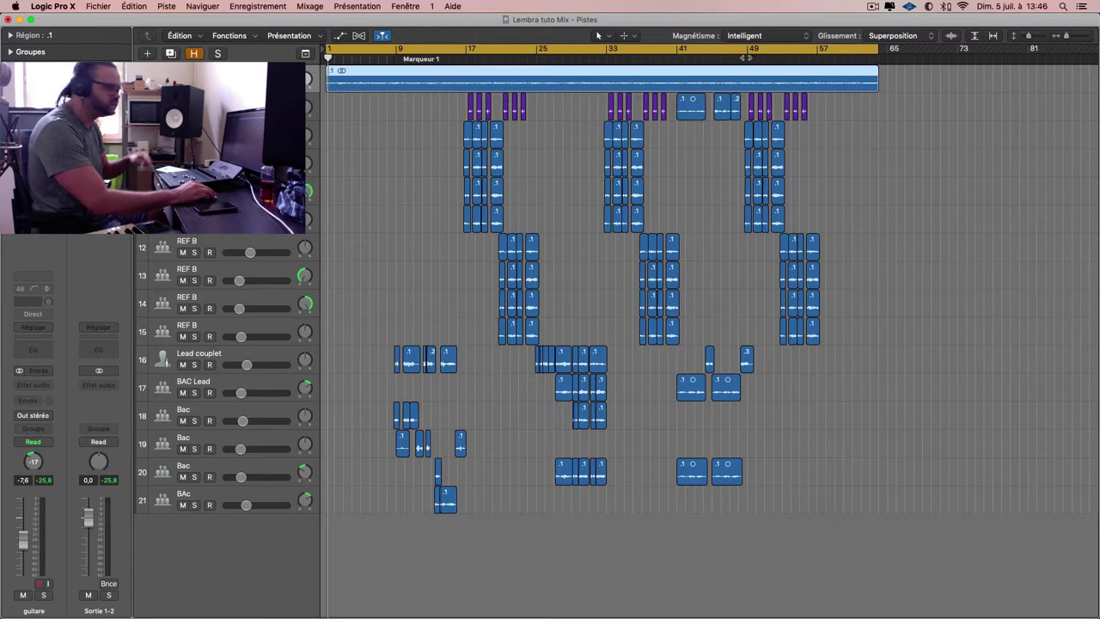
{"action": "left_click", "coordinate": [741, 49]}
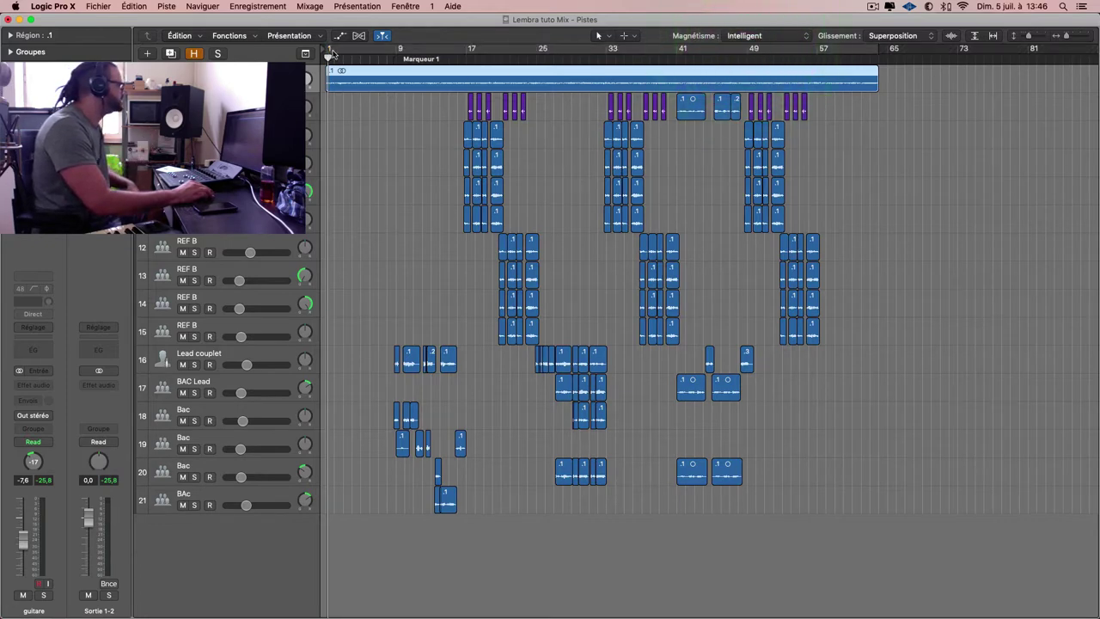
{"action": "left_click_drag", "start_coordinate": [329, 49], "coordinate": [881, 60]}
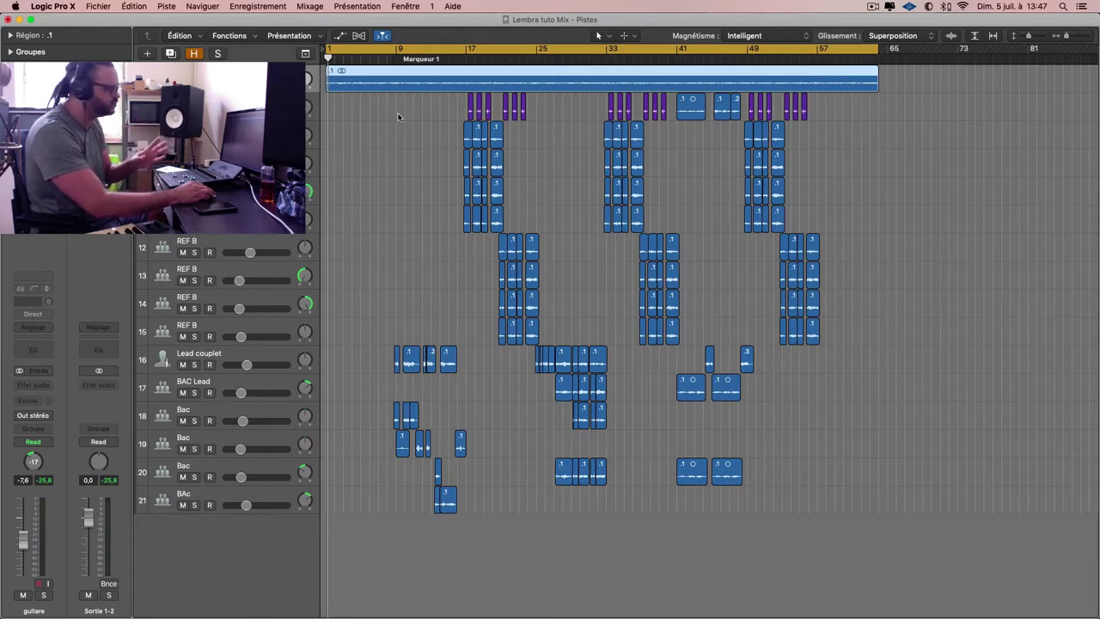
Mute the tracks from REF A down to BAc and fit the cycle area to the guitar region, bars 1 to 64.
{"action": "left_click", "coordinate": [281, 102]}
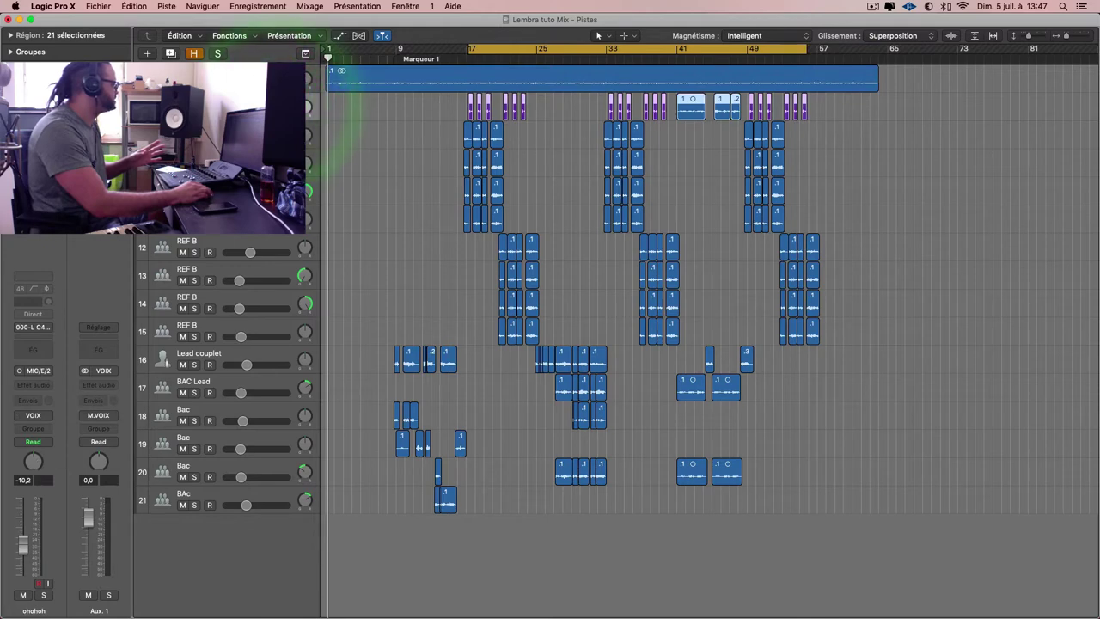
{"action": "left_click_drag", "start_coordinate": [182, 140], "coordinate": [183, 517]}
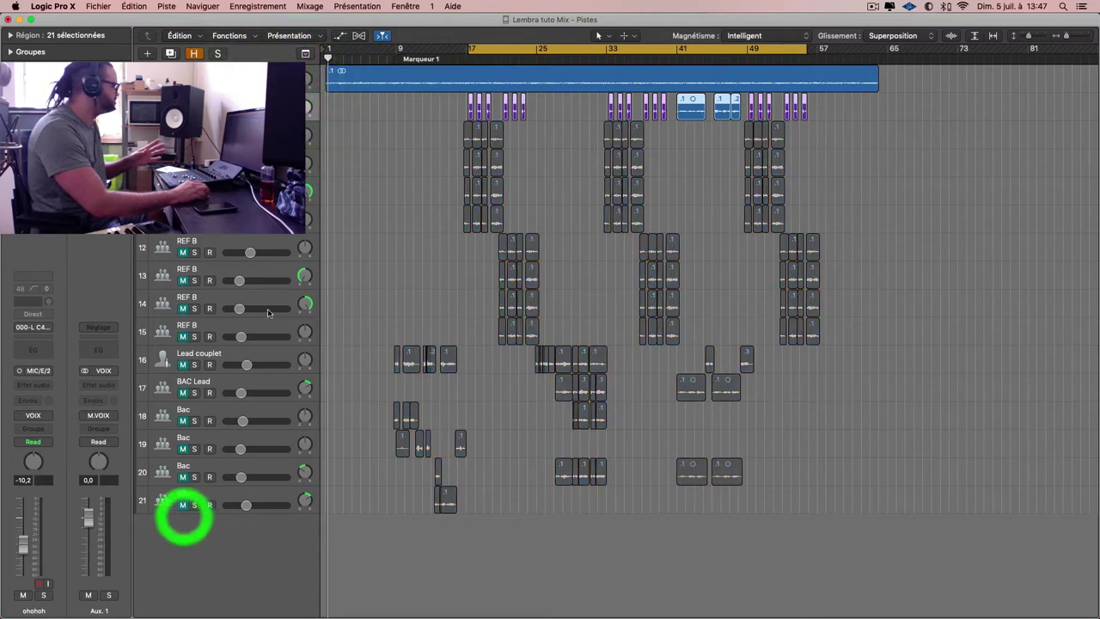
{"action": "left_click", "coordinate": [393, 81]}
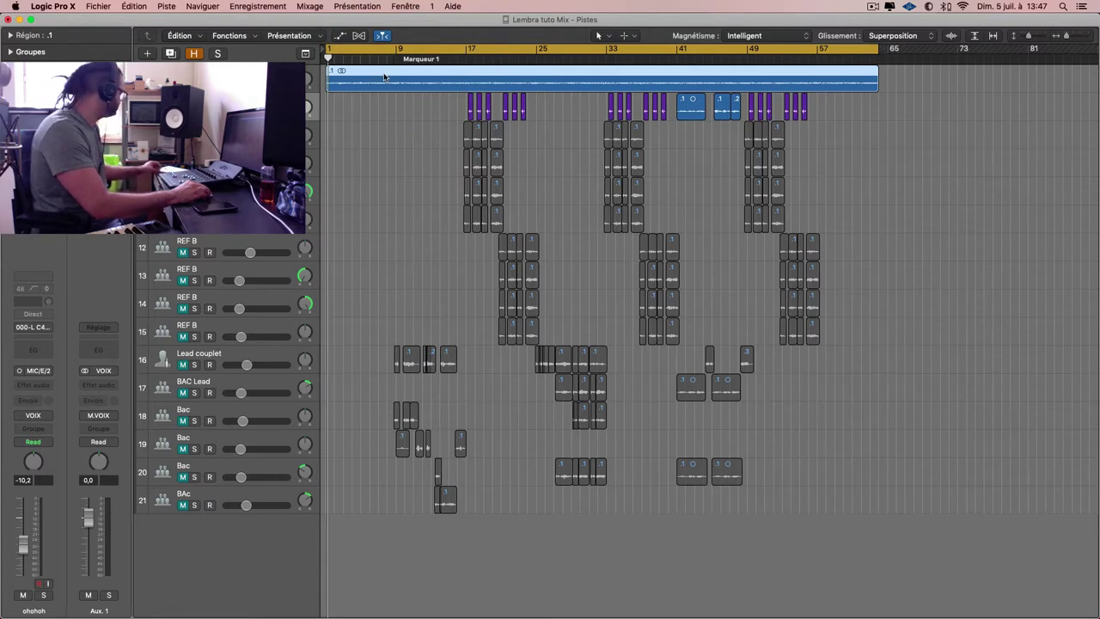
Open the bounce settings for the project with PCM as destination and choose Wave as the file format.
{"action": "key", "text": "super+b"}
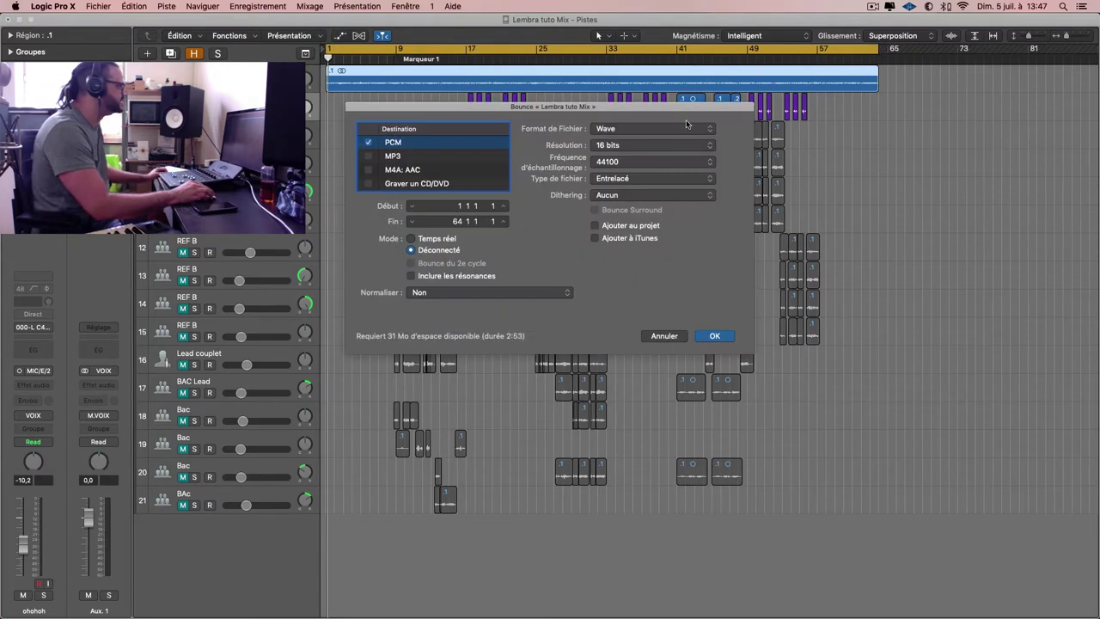
{"action": "left_click_drag", "start_coordinate": [550, 104], "coordinate": [848, 116]}
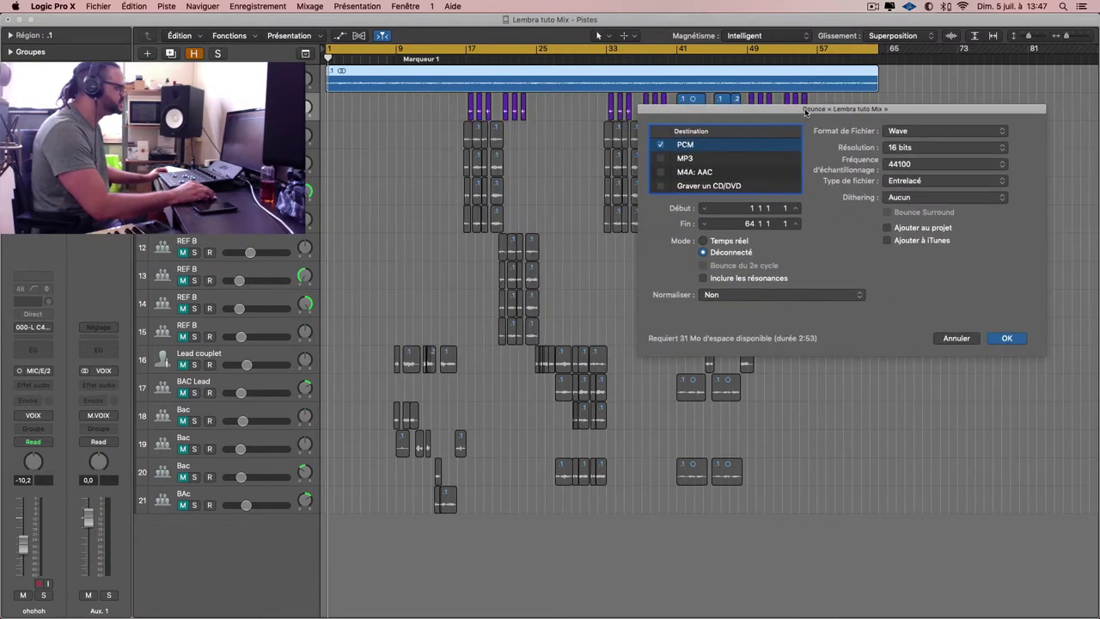
{"action": "left_click", "coordinate": [713, 147]}
{"action": "left_click", "coordinate": [896, 129]}
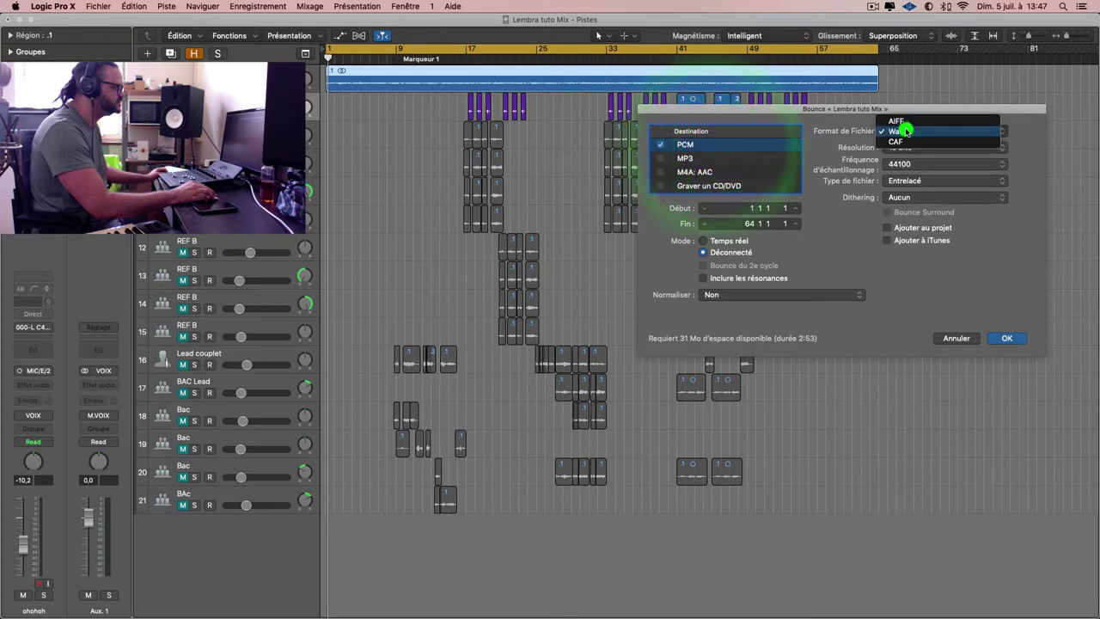
{"action": "left_click", "coordinate": [906, 132]}
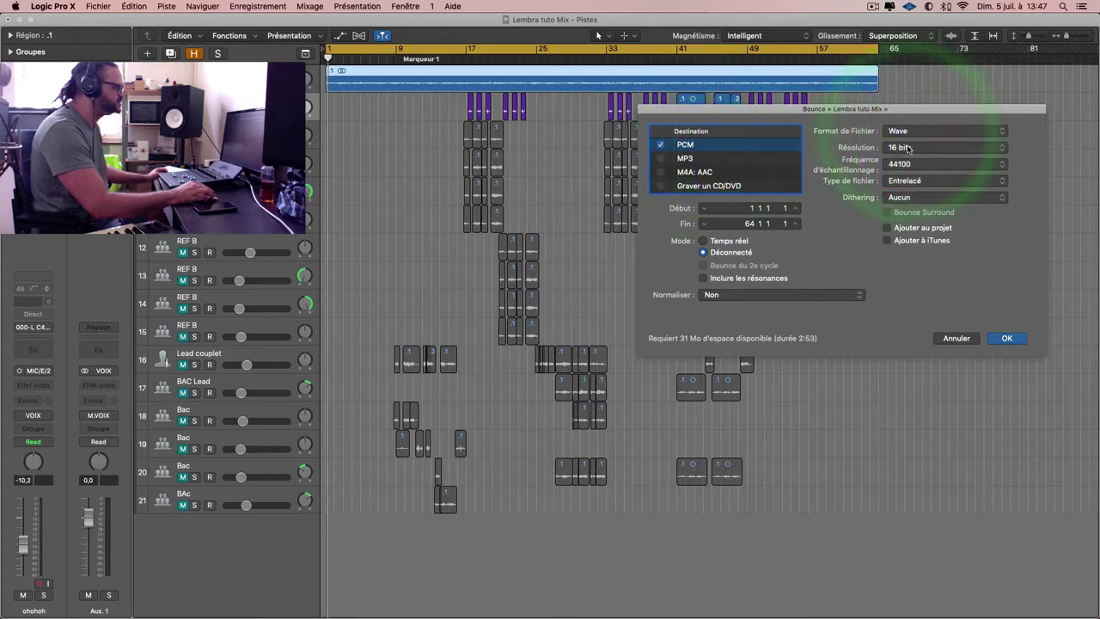
Review the bounce resolution and normalization choices, keeping 16 bits and Non.
{"action": "left_click", "coordinate": [911, 147]}
{"action": "left_click", "coordinate": [857, 159]}
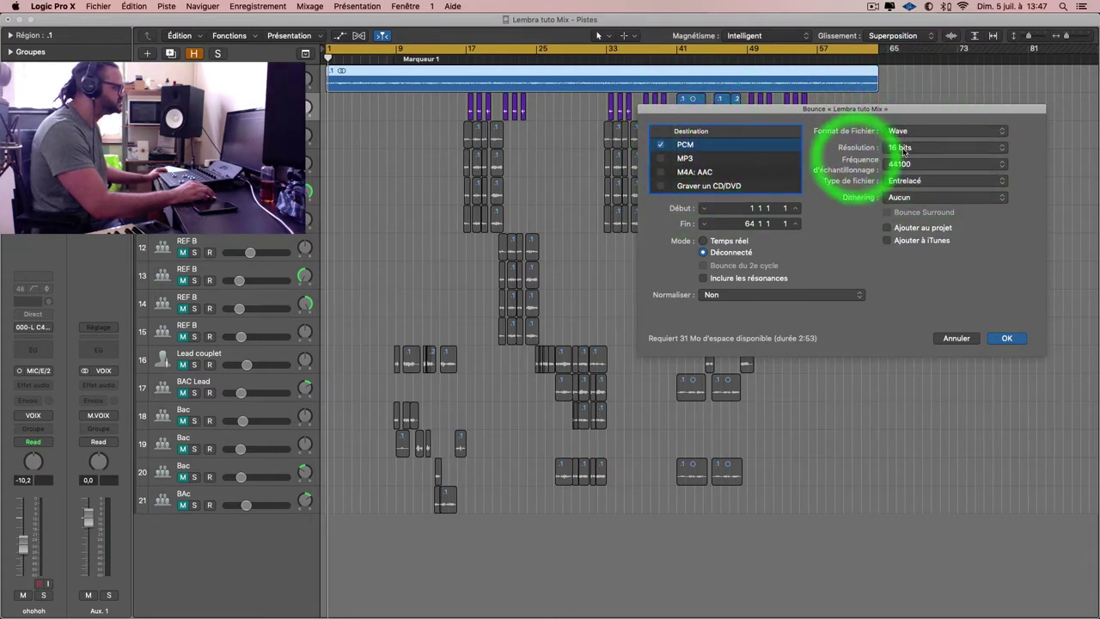
{"action": "left_click", "coordinate": [905, 147]}
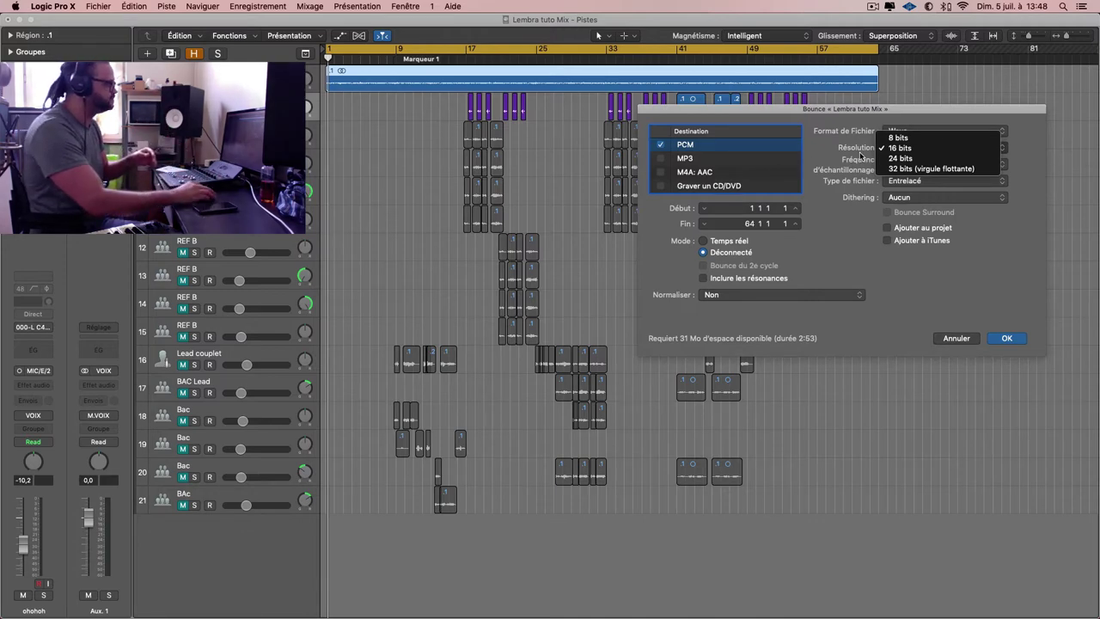
{"action": "left_click", "coordinate": [847, 170]}
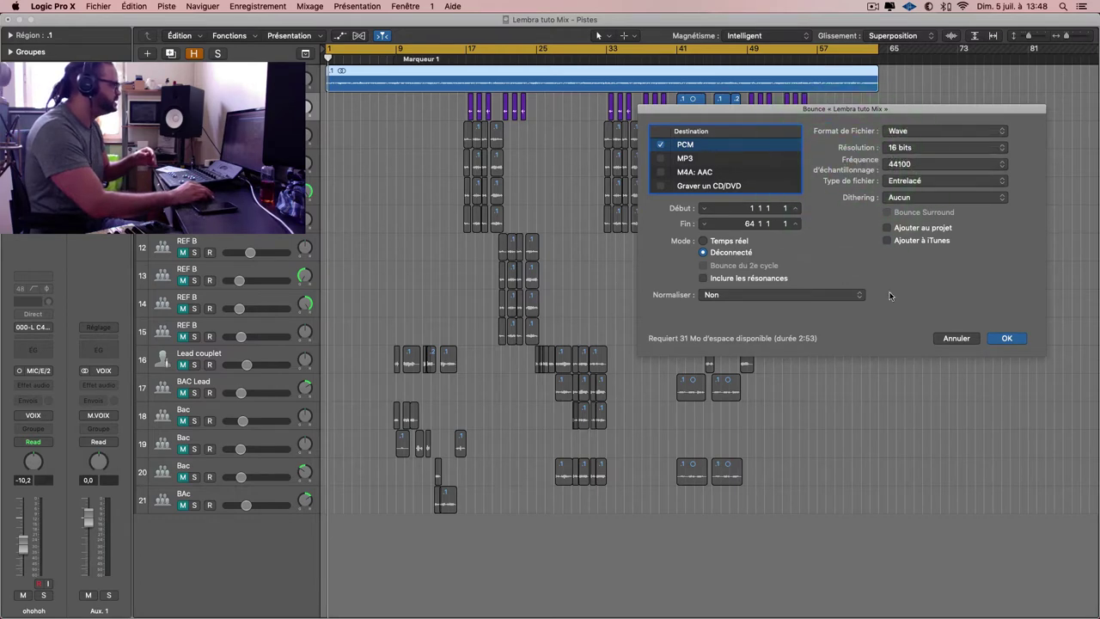
{"action": "left_click", "coordinate": [821, 295]}
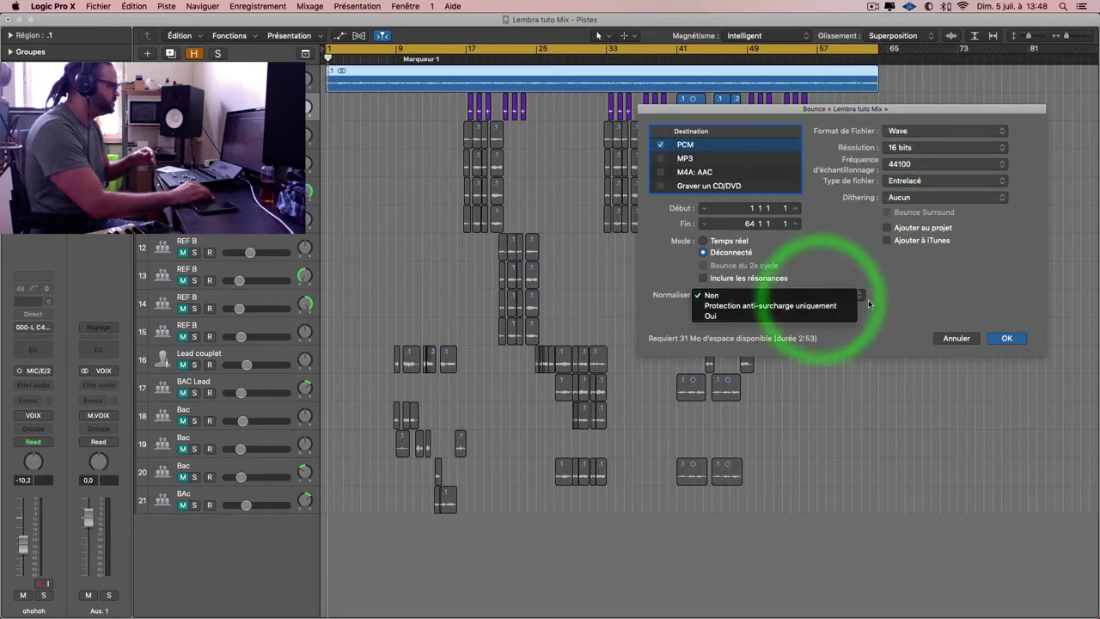
{"action": "left_click", "coordinate": [905, 296]}
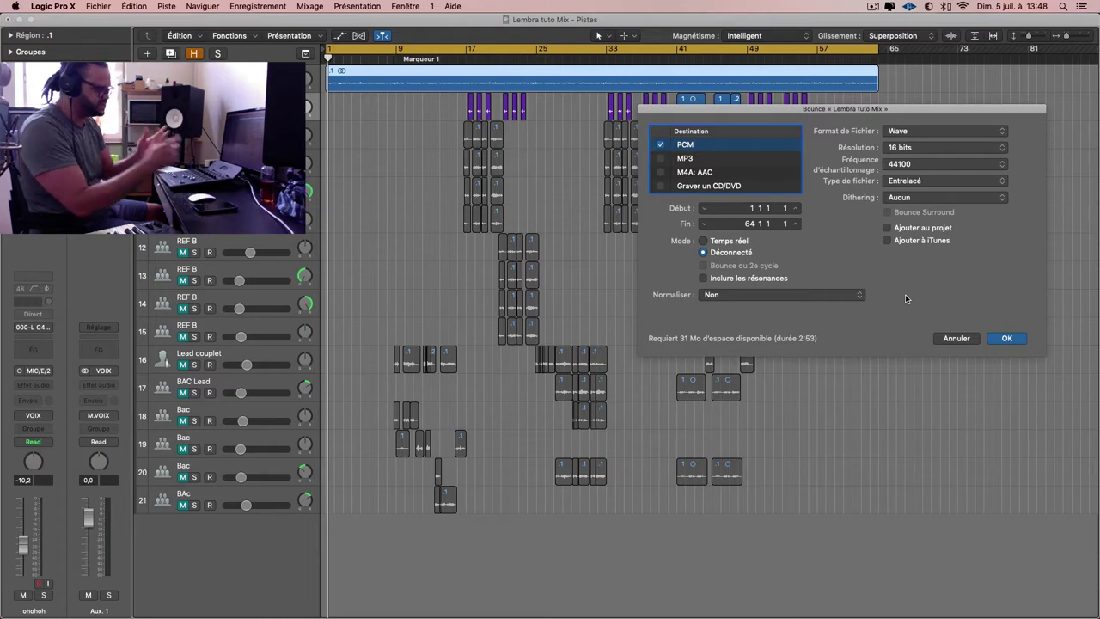
Bounce the file as Lembra tuto Mix into the Bounces folder and mute the ohohoh track.
{"action": "left_click", "coordinate": [991, 343]}
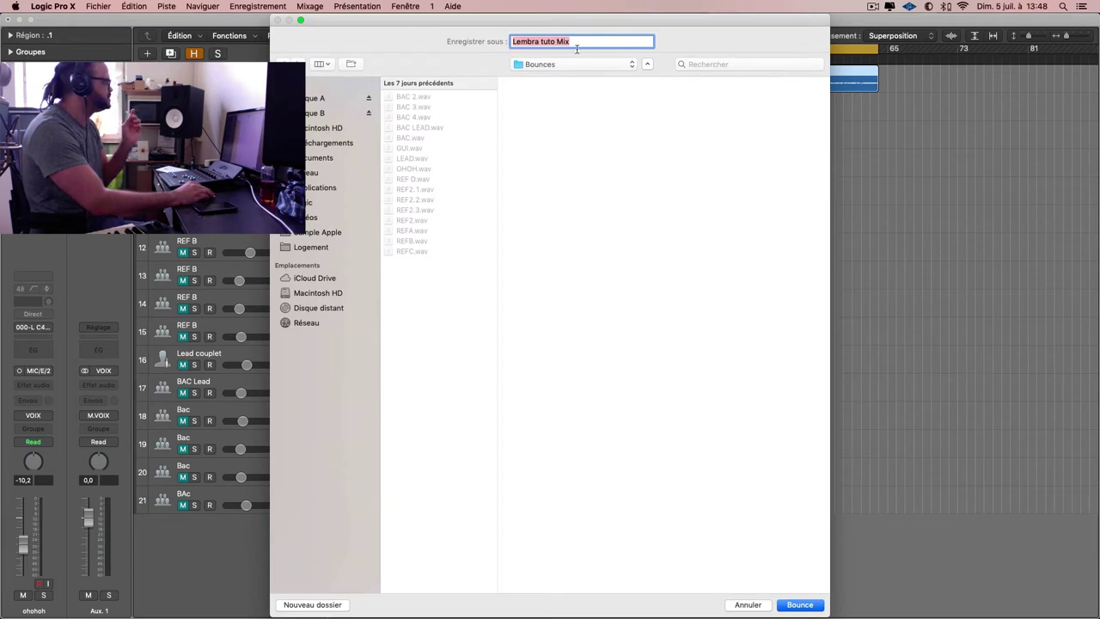
{"action": "left_click", "coordinate": [801, 605]}
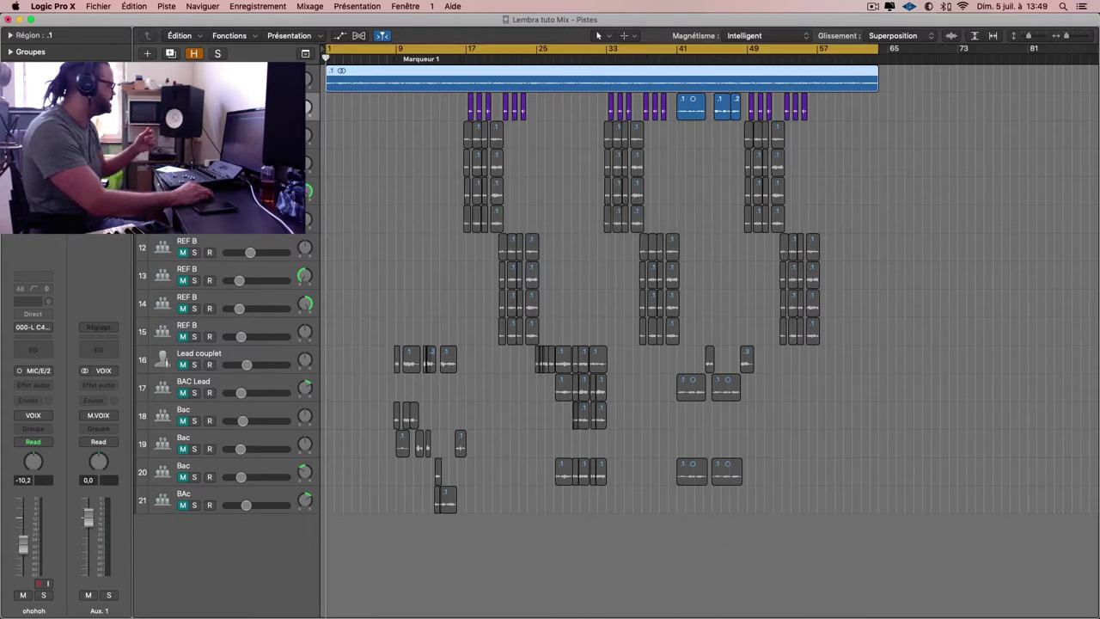
{"action": "key", "text": "ctrl+m"}
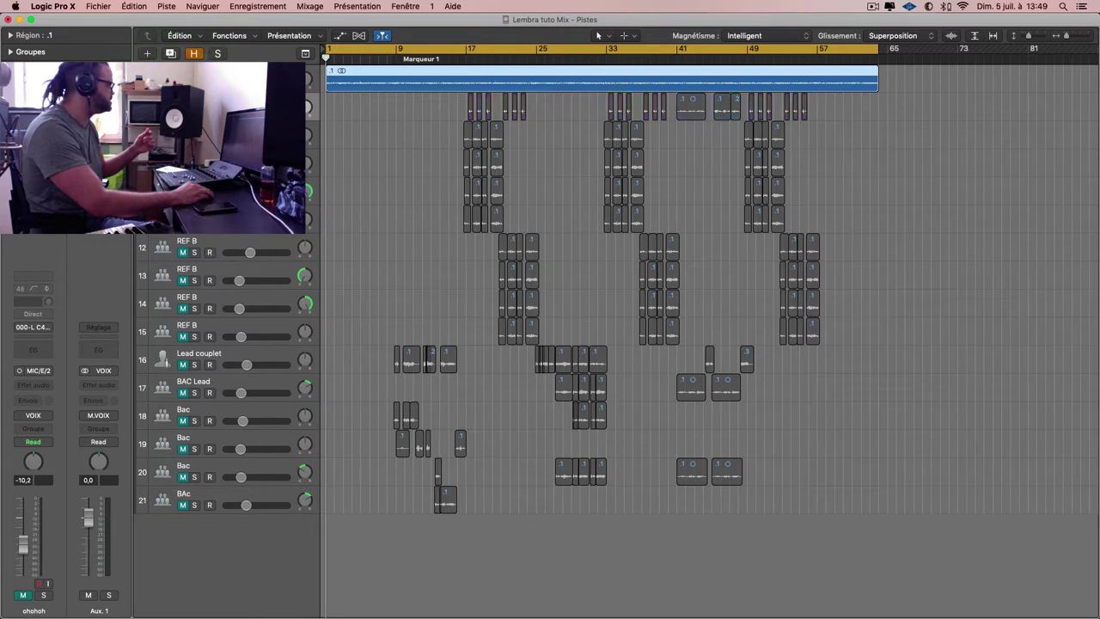
Unmute the first REF A track and reset the cycle area to the full guitar region, bars 1 to 64.
{"action": "key", "text": "Down"}
{"action": "key", "text": "m"}
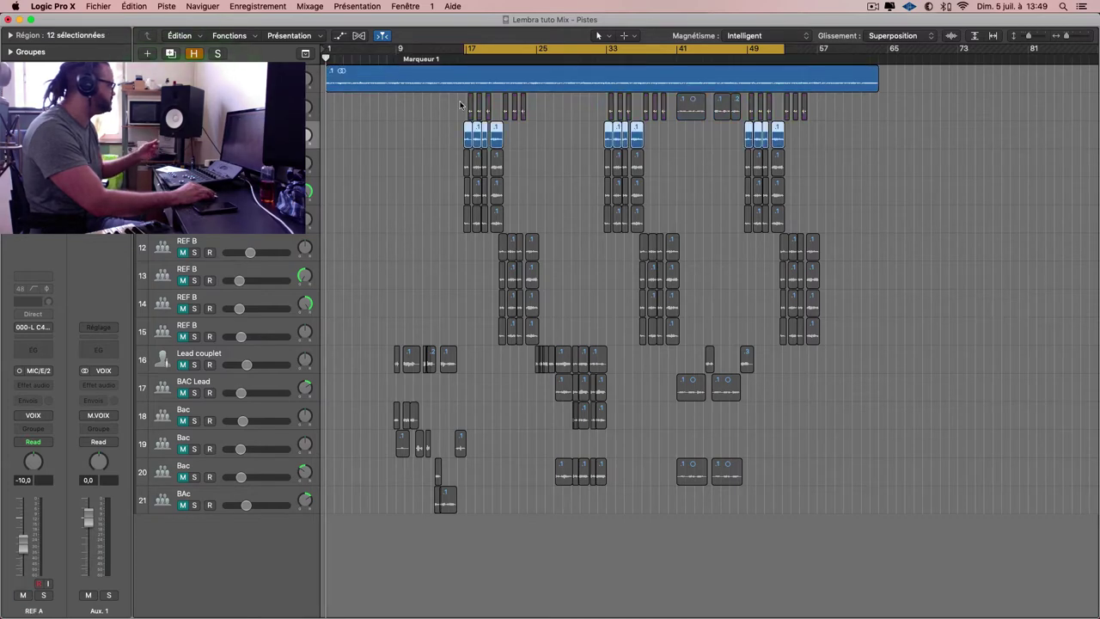
{"action": "left_click", "coordinate": [727, 73]}
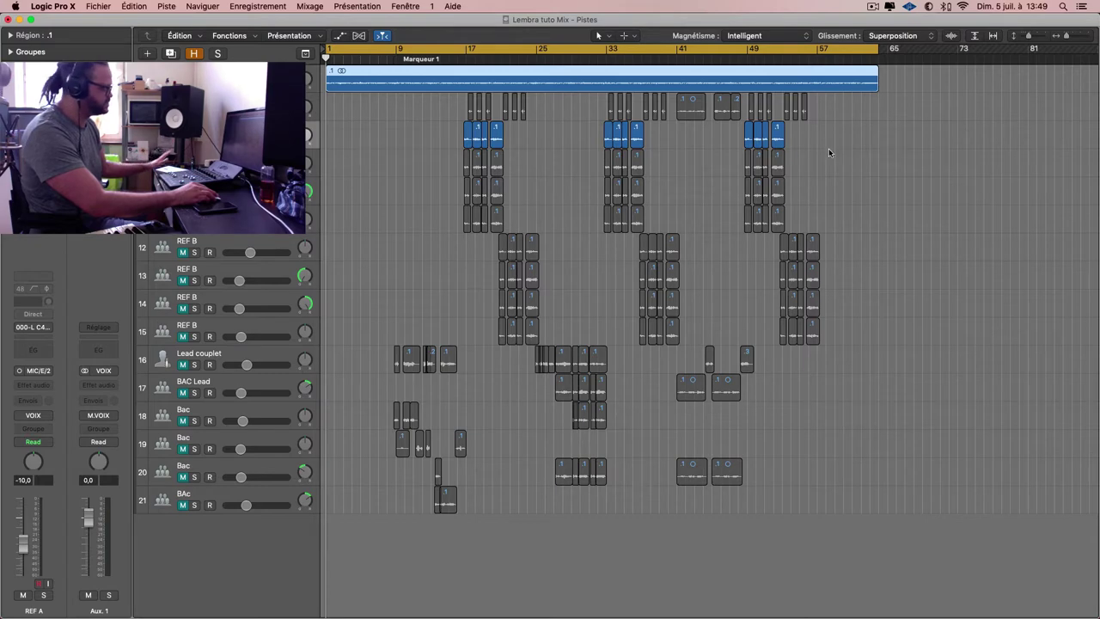
{"action": "left_click", "coordinate": [891, 158]}
Close the Lembra tuto Mix project without saving the changes.
{"action": "left_click", "coordinate": [98, 6]}
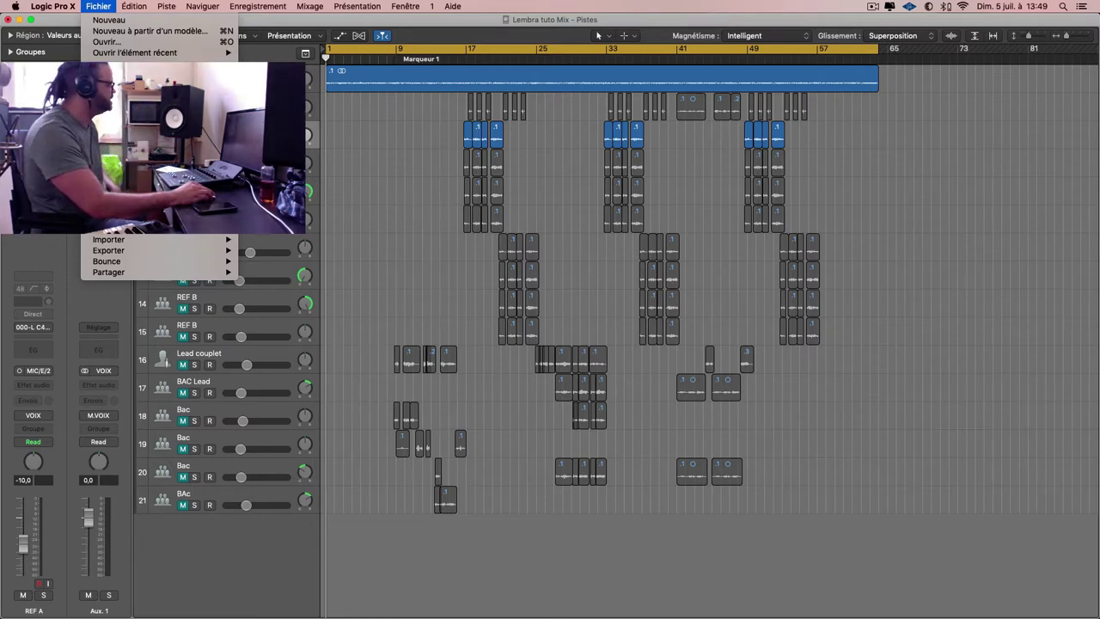
{"action": "key", "text": "super+alt+w"}
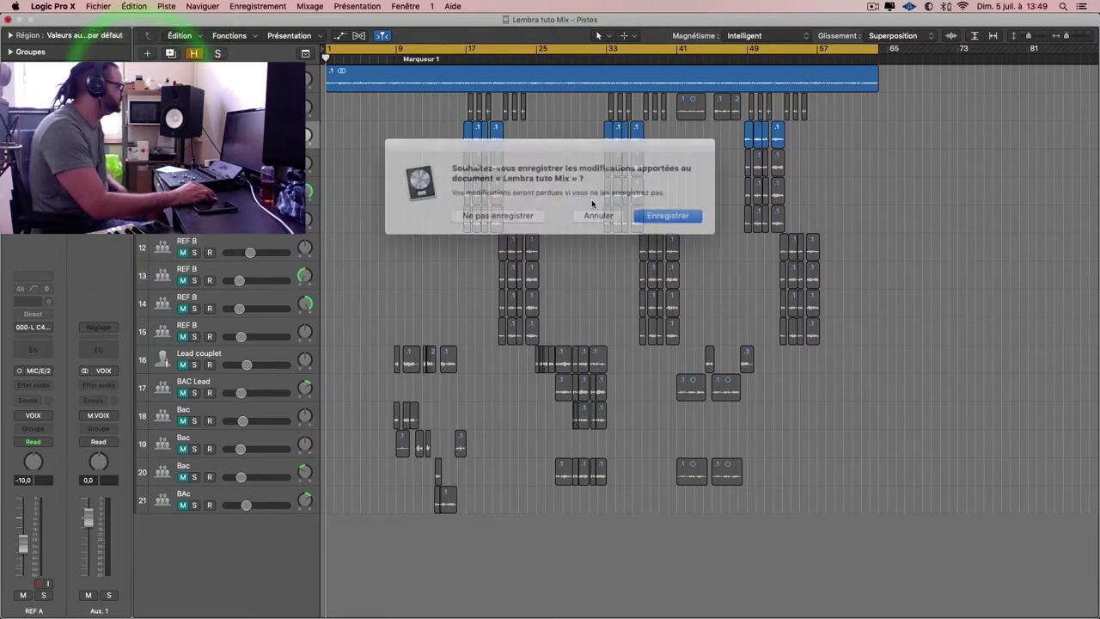
{"action": "left_click", "coordinate": [533, 212]}
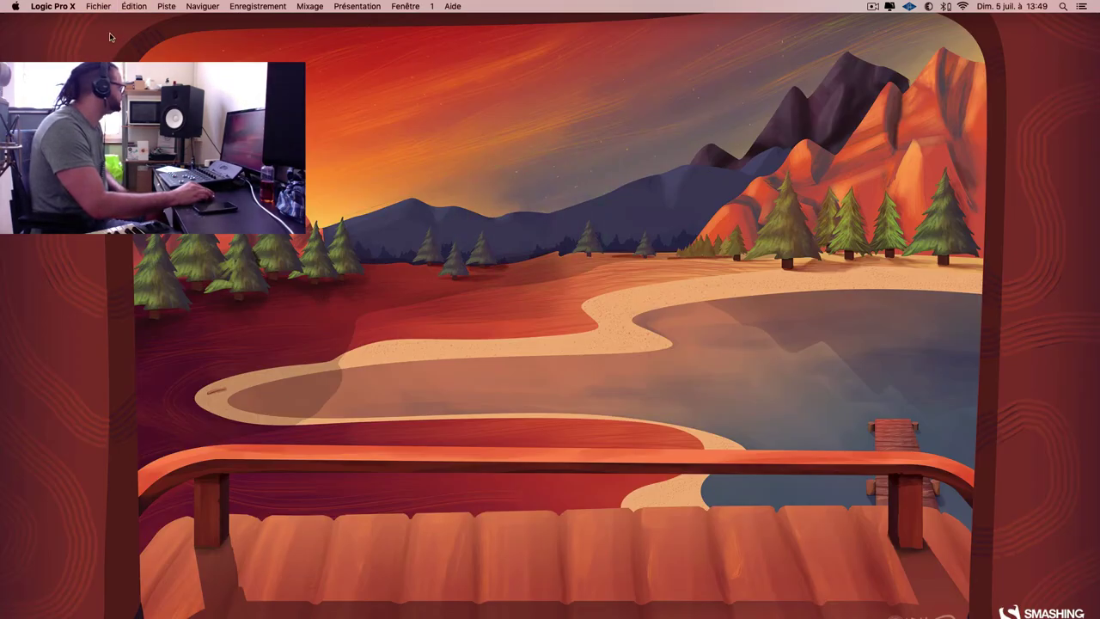
Create a new project from the TEMPLATE COMPO template, keeping 44,1 kHz and 25 ips, and accept the version warning.
{"action": "left_click", "coordinate": [101, 7]}
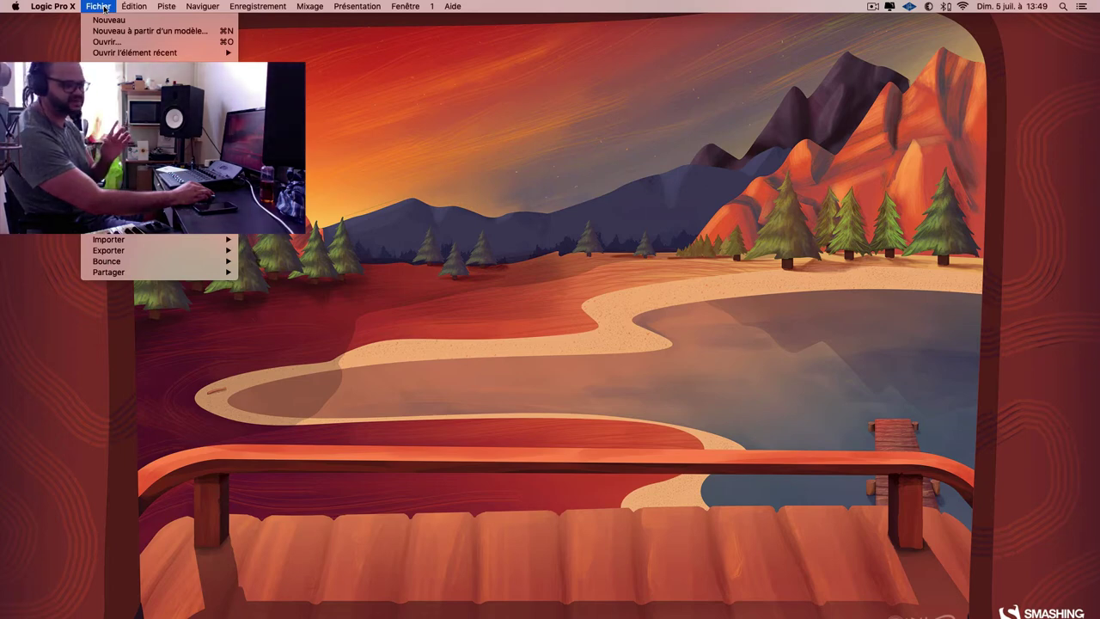
{"action": "left_click", "coordinate": [186, 35]}
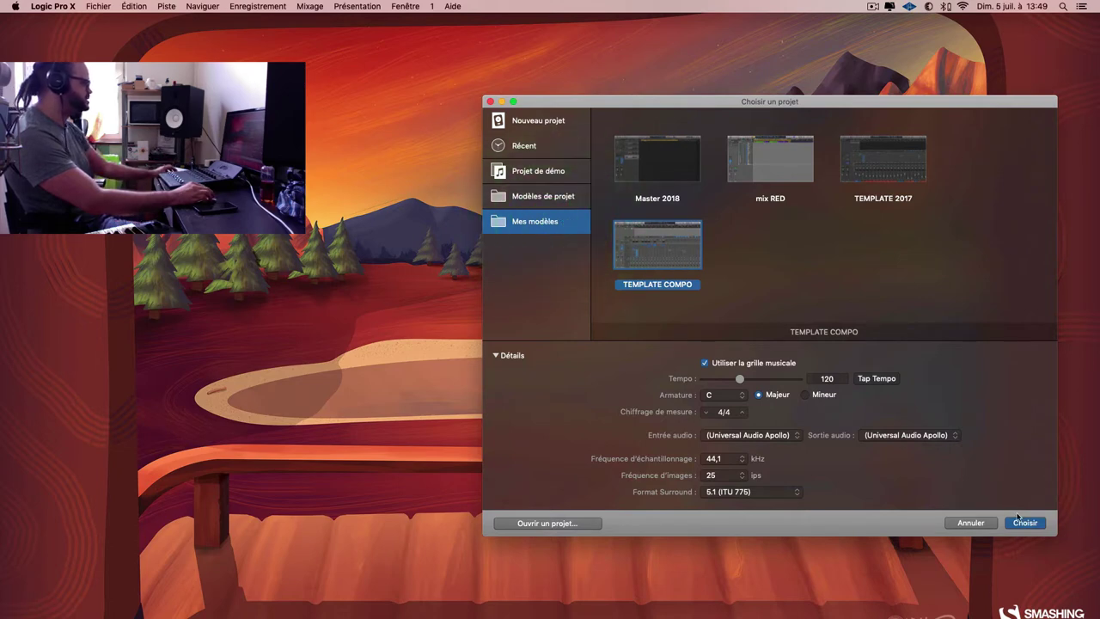
{"action": "left_click", "coordinate": [740, 461]}
{"action": "left_click", "coordinate": [830, 464]}
{"action": "left_click", "coordinate": [733, 475]}
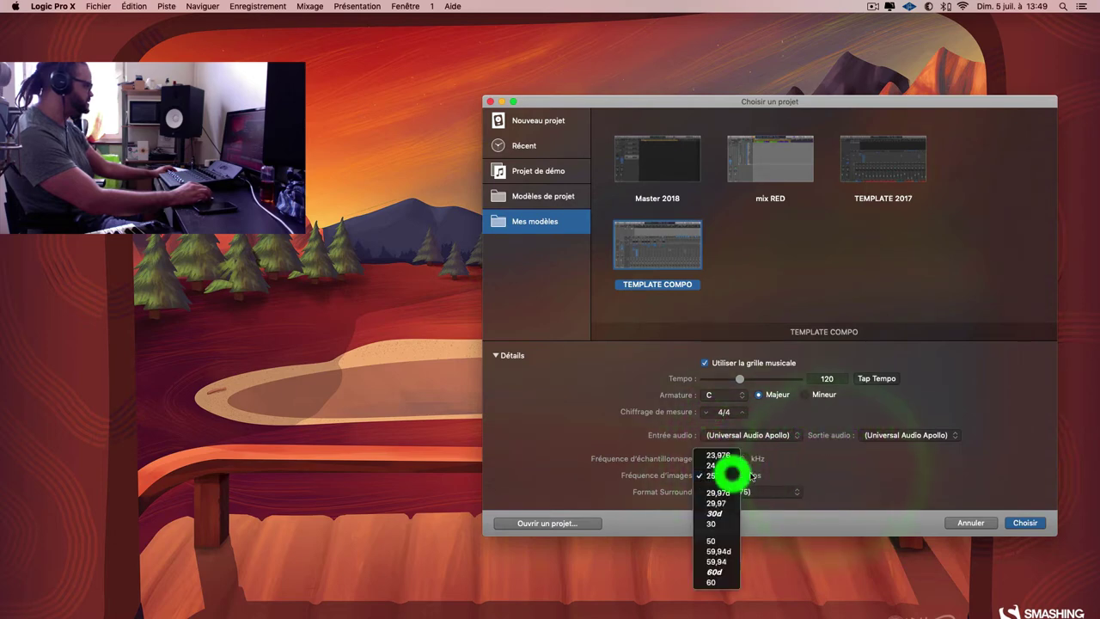
{"action": "left_click", "coordinate": [857, 475]}
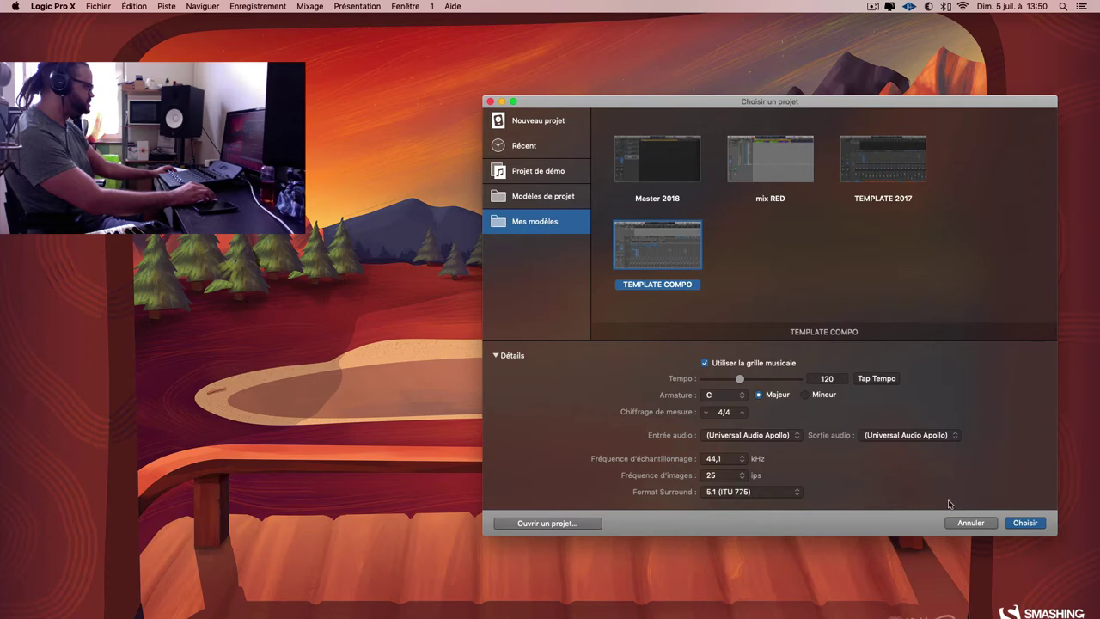
{"action": "left_click", "coordinate": [1028, 524]}
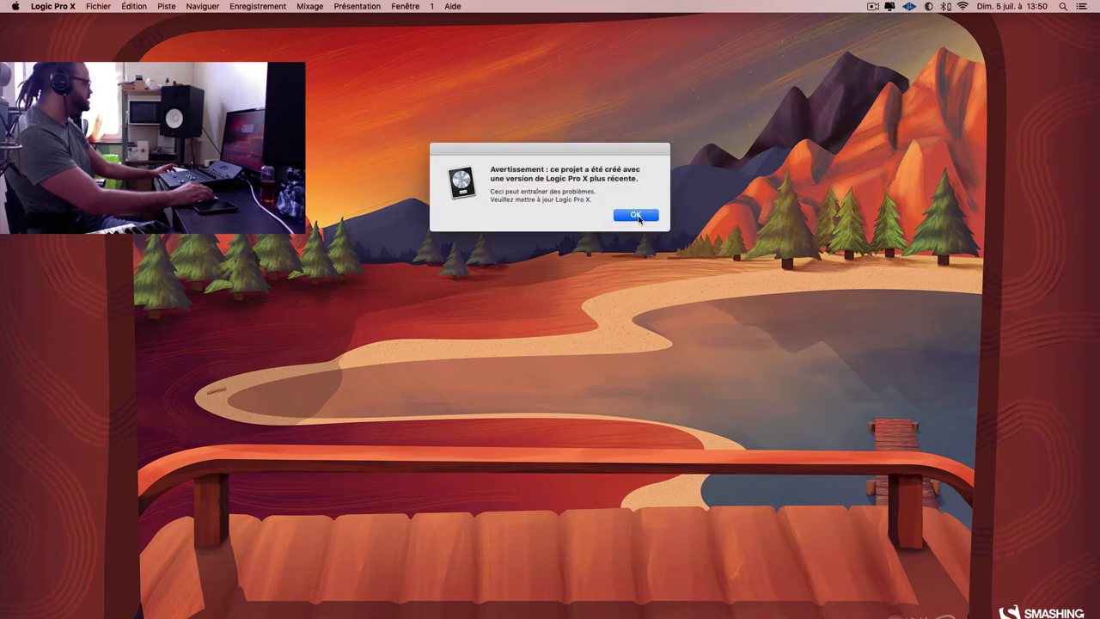
{"action": "left_click", "coordinate": [637, 216]}
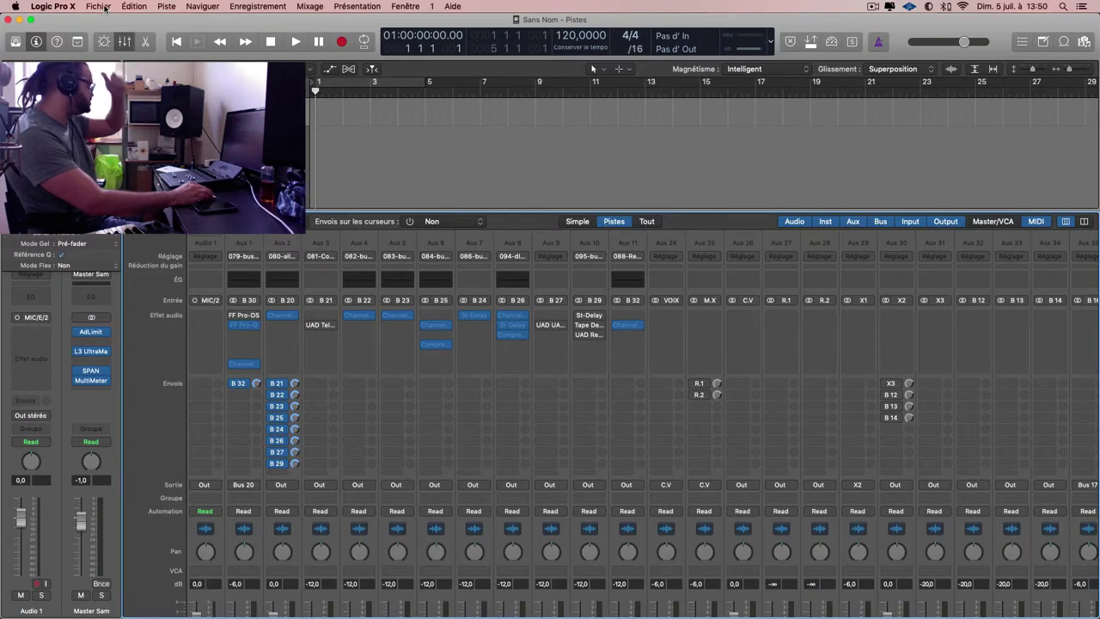
Check the Mac's system overview and the installed Logic Pro X version.
{"action": "left_click", "coordinate": [106, 8]}
{"action": "mouse_move", "coordinate": [49, 5]}
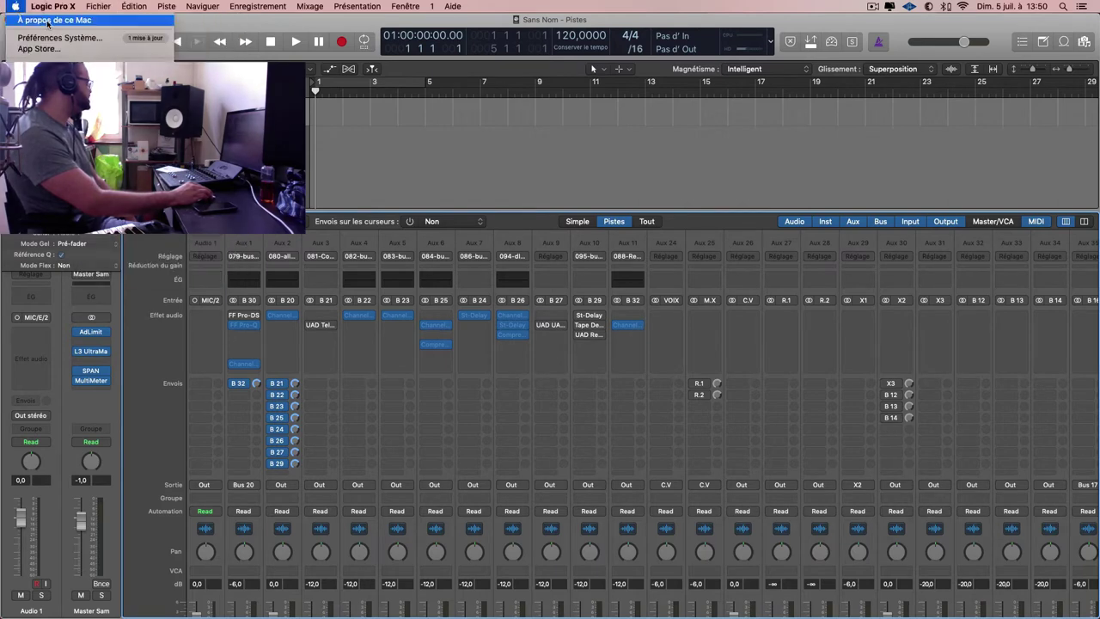
{"action": "left_click", "coordinate": [46, 19]}
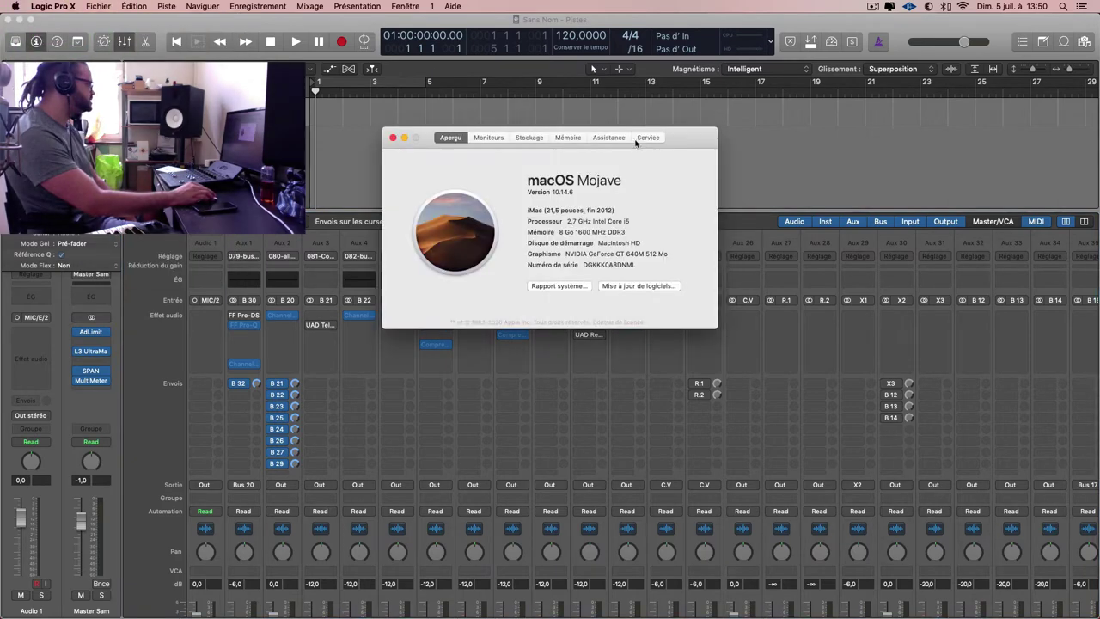
{"action": "left_click", "coordinate": [393, 138]}
{"action": "left_click", "coordinate": [52, 6]}
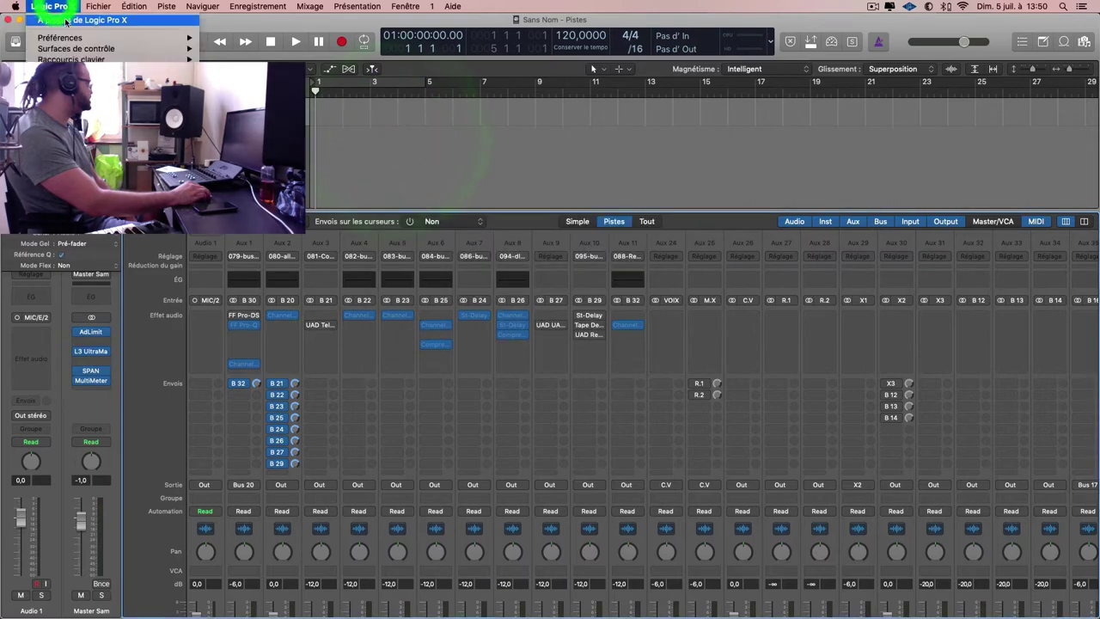
{"action": "left_click", "coordinate": [68, 19]}
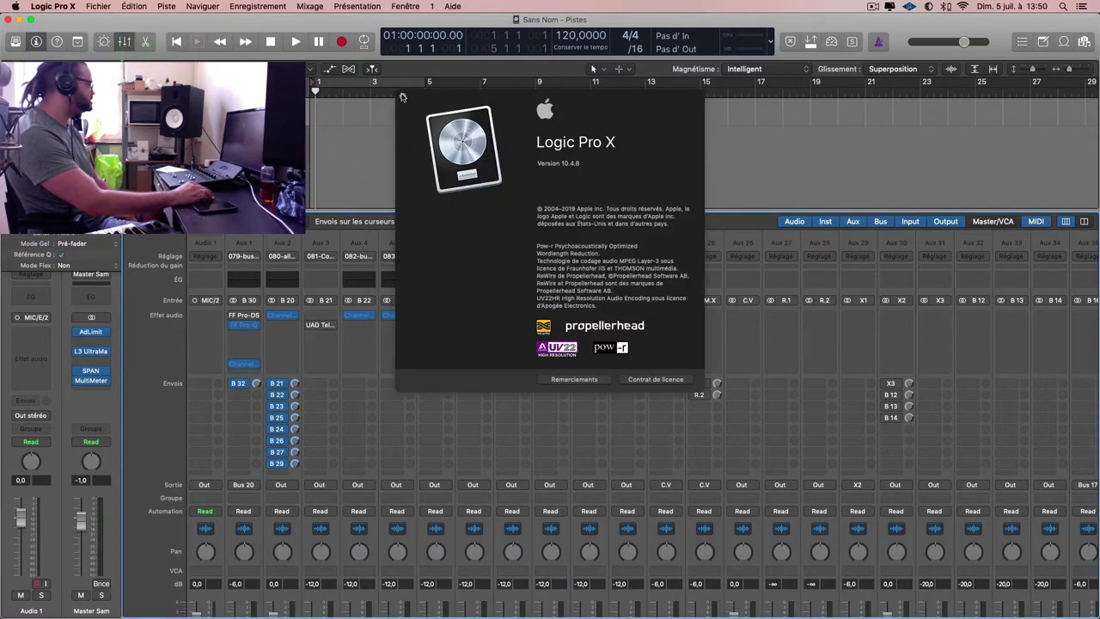
{"action": "left_click", "coordinate": [402, 97]}
Turn the cycle area off and hide the mixer to leave the tracks area free.
{"action": "left_click", "coordinate": [454, 143]}
{"action": "left_click", "coordinate": [385, 84]}
{"action": "left_click", "coordinate": [458, 133]}
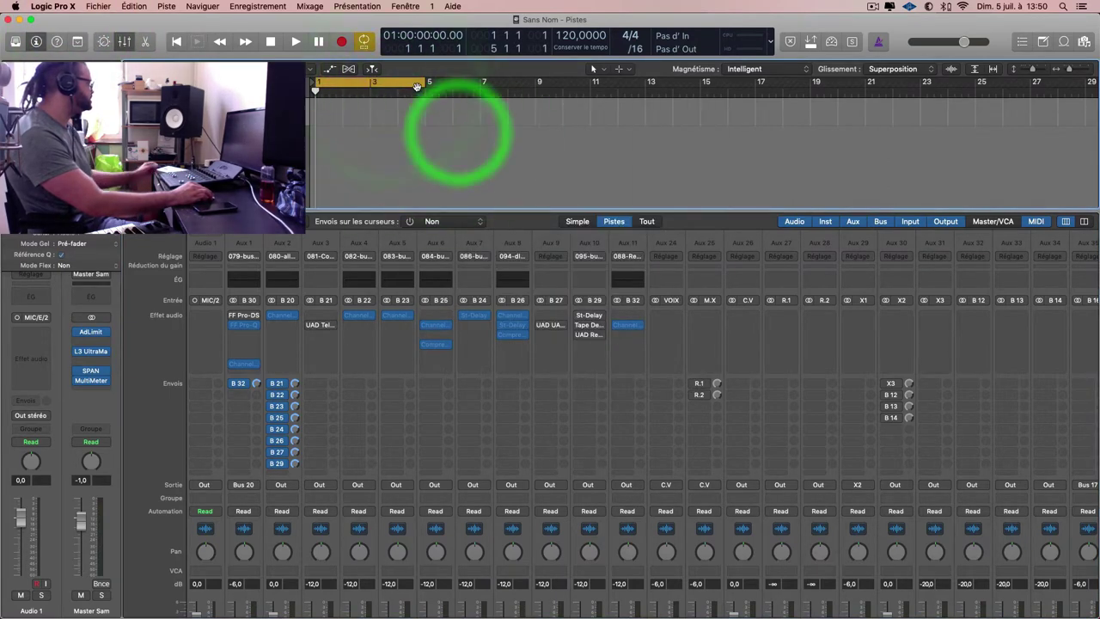
{"action": "left_click", "coordinate": [417, 87]}
{"action": "key", "text": "x"}
{"action": "left_click", "coordinate": [577, 223]}
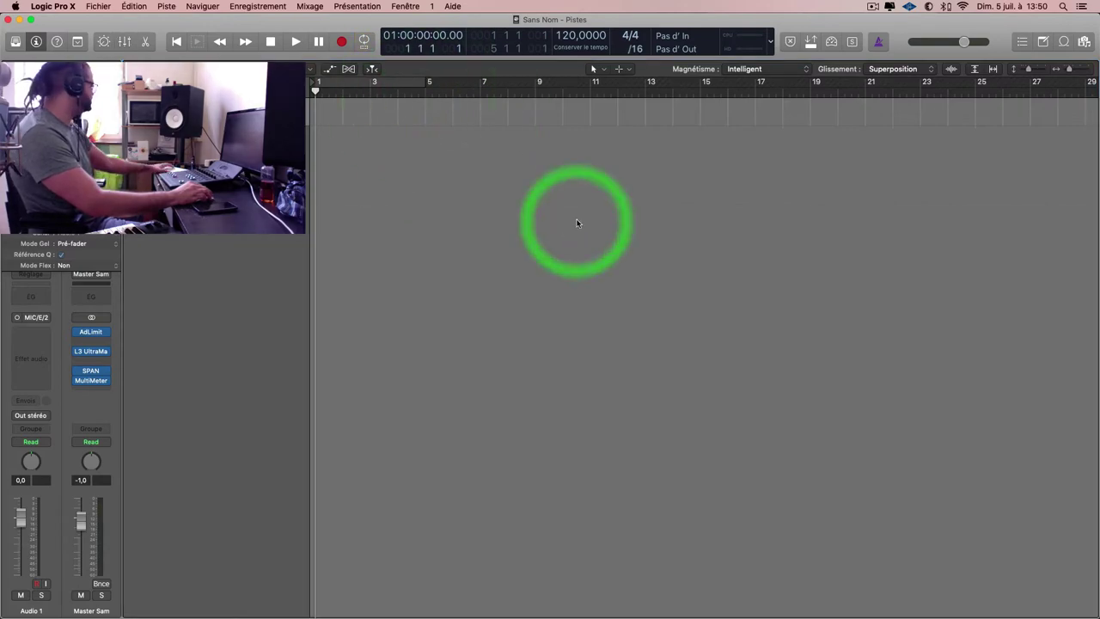
Switch to Finder, open the Bounces folder of Lembra tuto Mix and delete Lembra tuto Mix.wav.
{"action": "key", "text": "ctrl+Up"}
{"action": "left_click", "coordinate": [708, 244]}
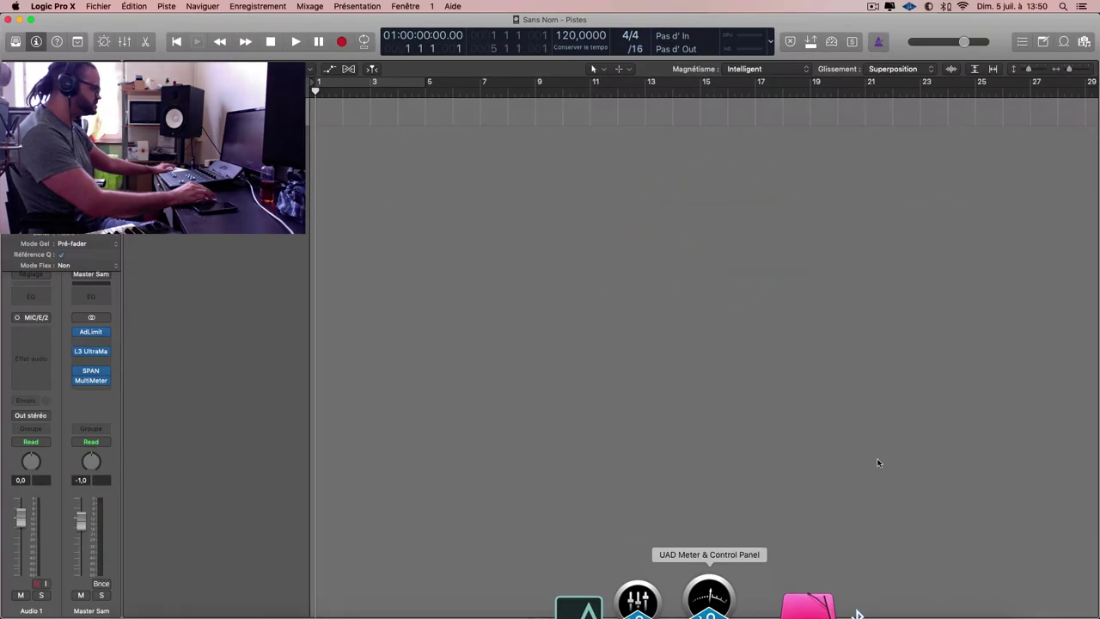
{"action": "left_click", "coordinate": [865, 591]}
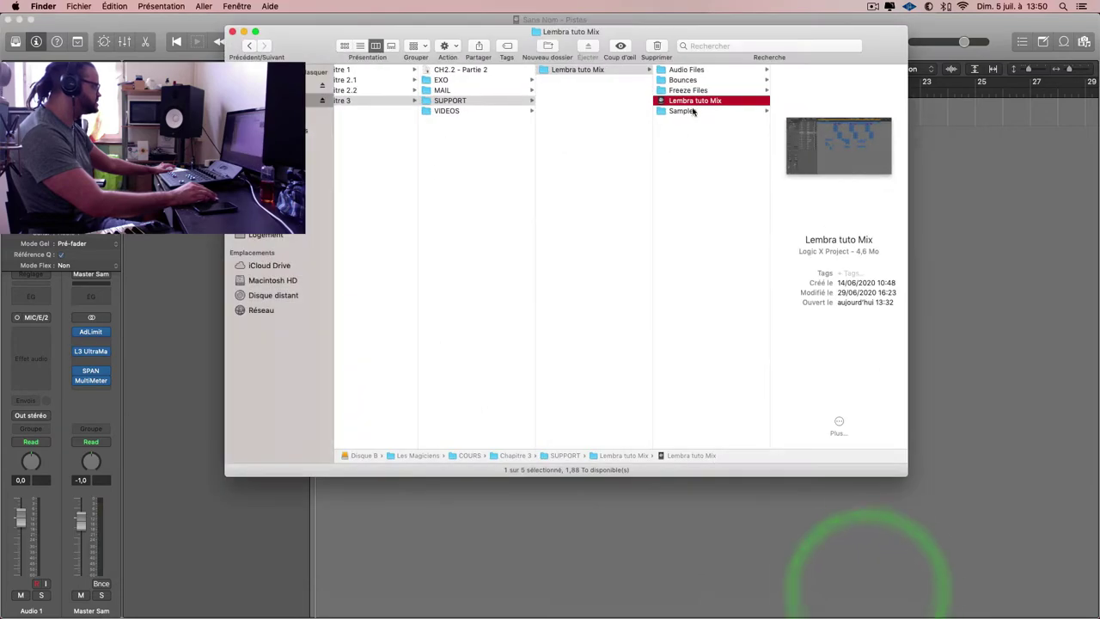
{"action": "left_click", "coordinate": [692, 80]}
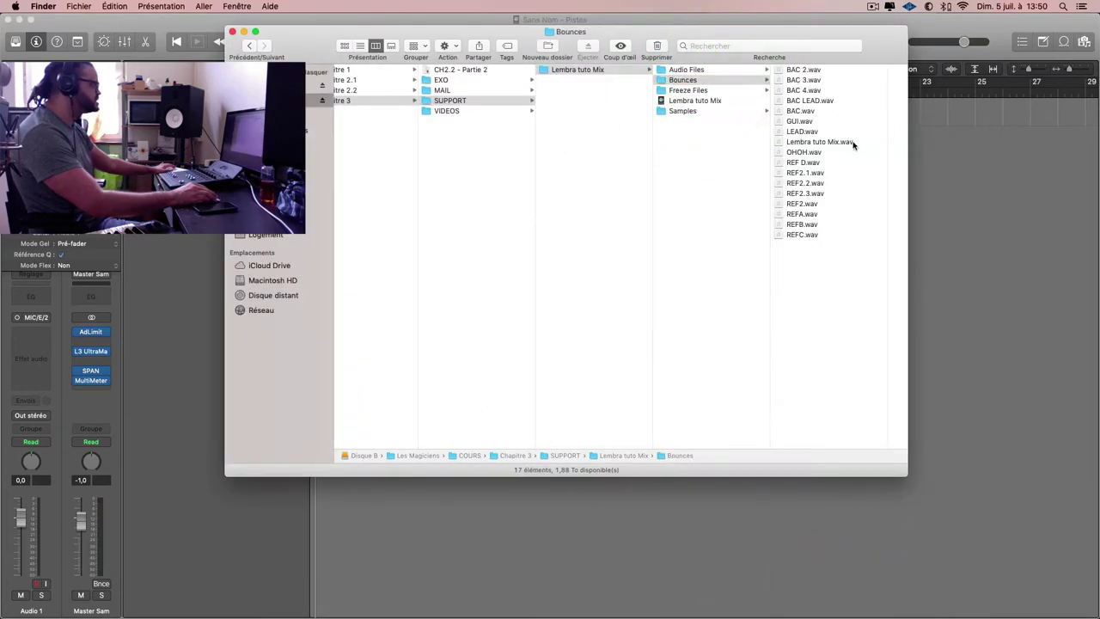
{"action": "left_click", "coordinate": [854, 145]}
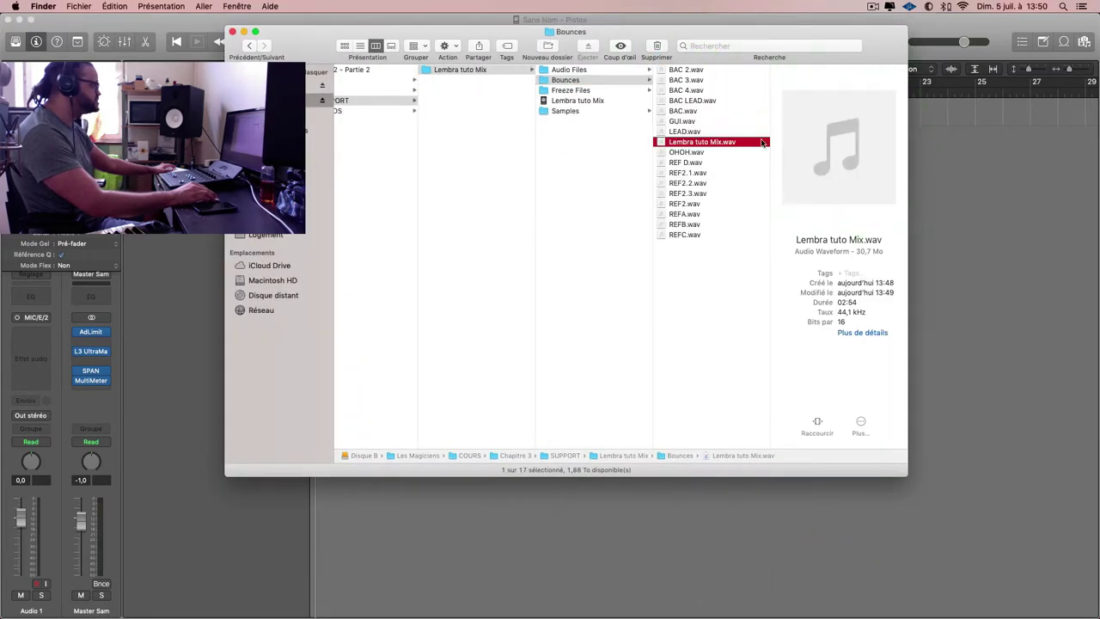
{"action": "left_click", "coordinate": [656, 46]}
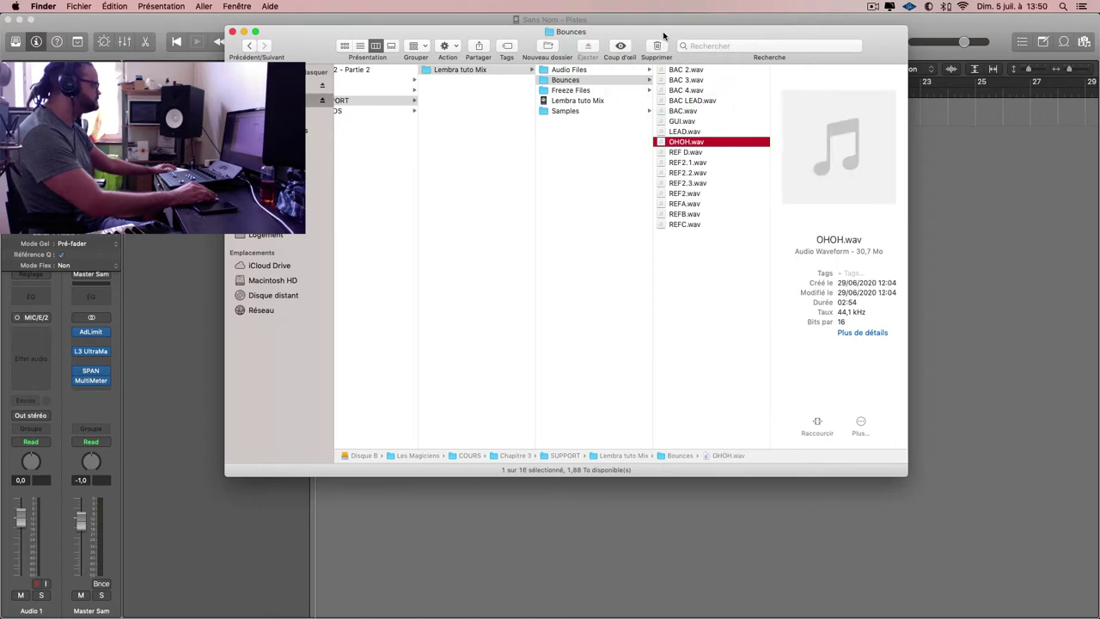
Import all the WAV files from the Bounces folder into the new Logic project, creating a track for each file.
{"action": "left_click_drag", "start_coordinate": [664, 36], "coordinate": [883, 42]}
{"action": "key", "text": "super+a"}
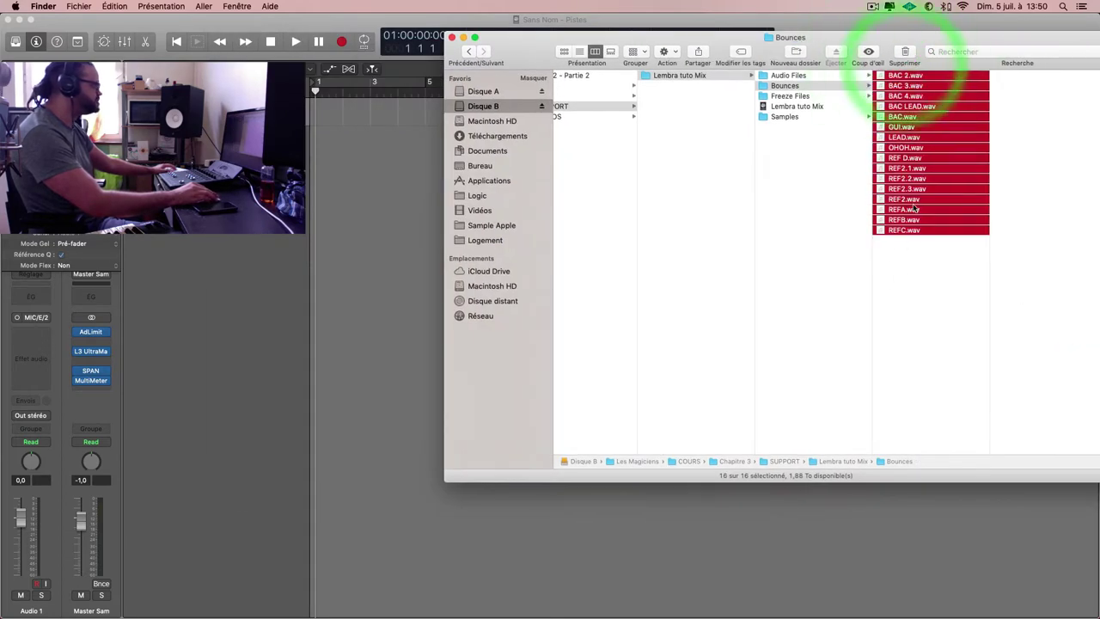
{"action": "left_click_drag", "start_coordinate": [904, 182], "coordinate": [300, 312]}
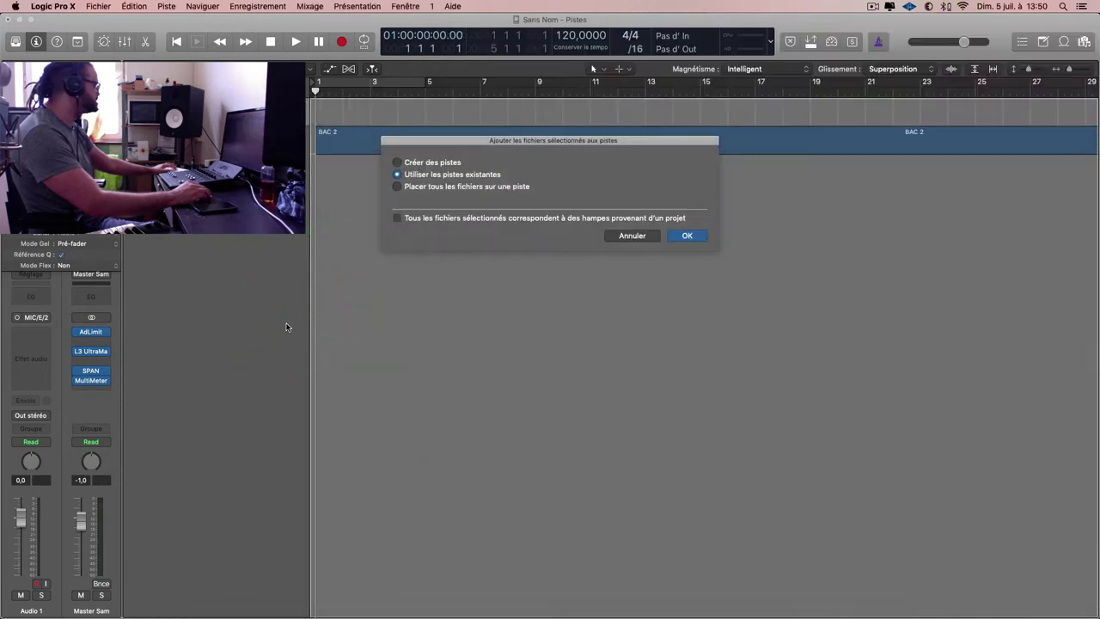
{"action": "left_click", "coordinate": [445, 165]}
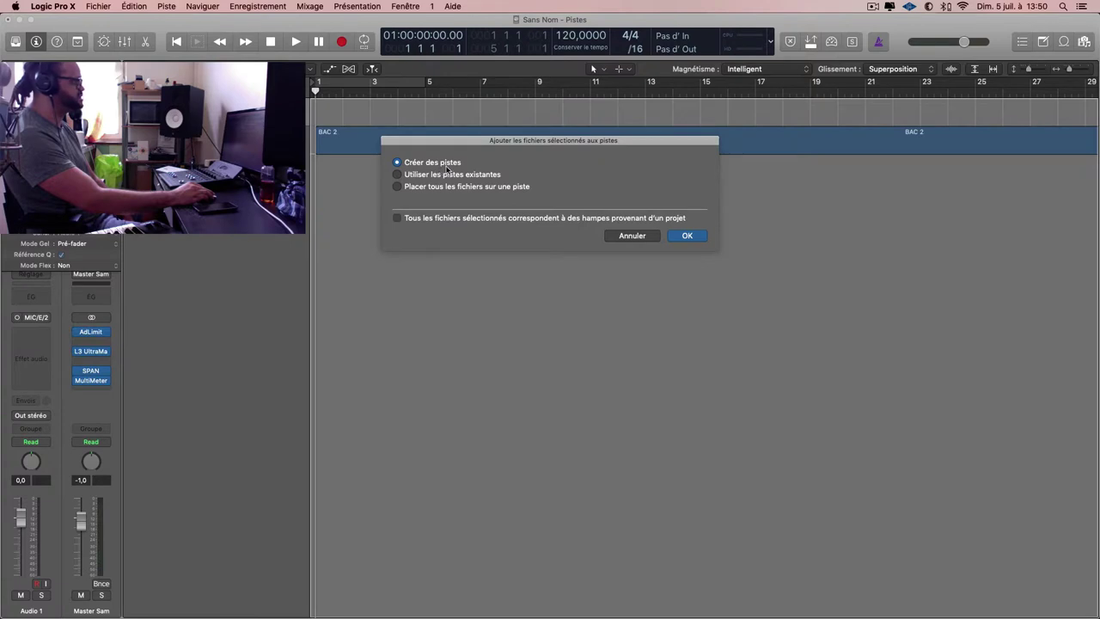
{"action": "left_click", "coordinate": [688, 237]}
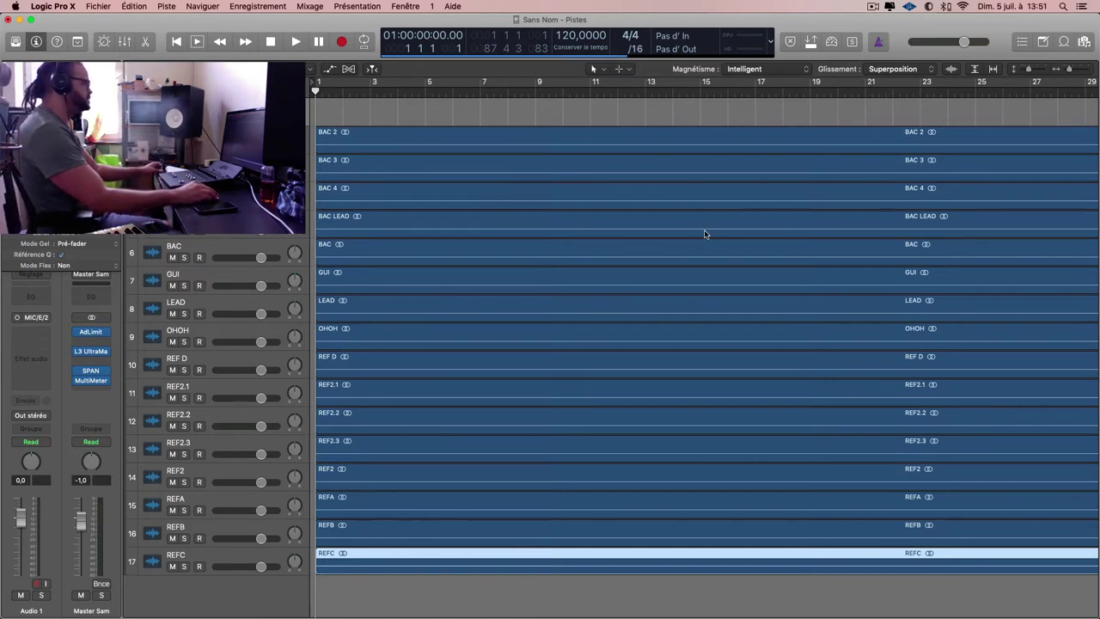
Look over the imported regions at full length and preview the original Lembra tuto Mix project file in Finder.
{"action": "scroll", "coordinate": [732, 245], "scroll_direction": "down", "scroll_amount": 5}
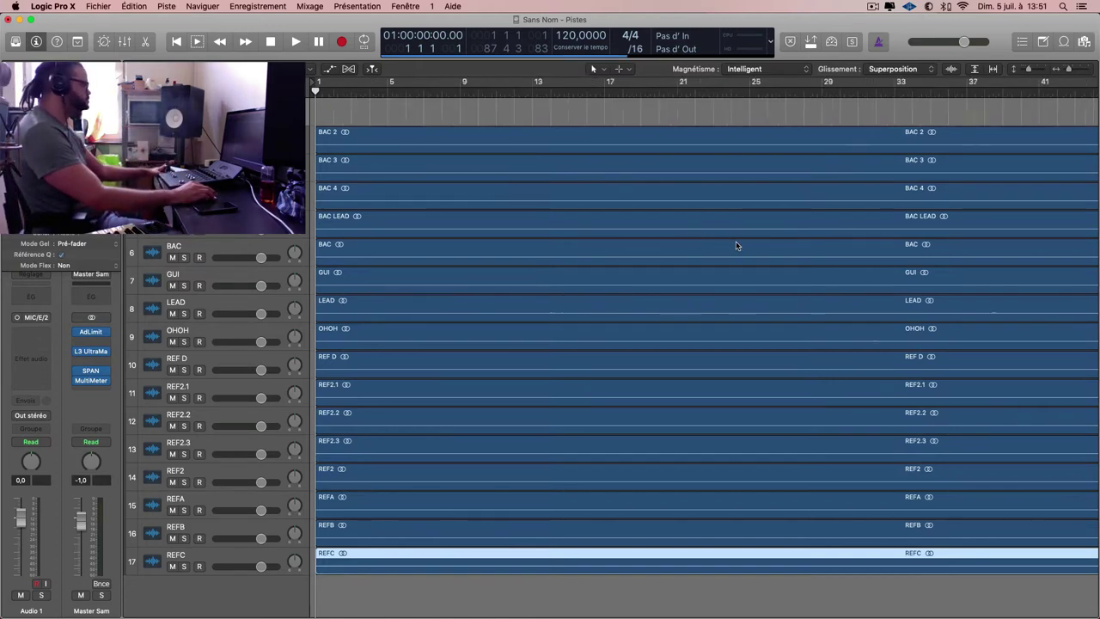
{"action": "scroll", "coordinate": [736, 246], "scroll_direction": "up", "scroll_amount": 3}
{"action": "scroll", "coordinate": [735, 246], "scroll_direction": "up", "scroll_amount": 1}
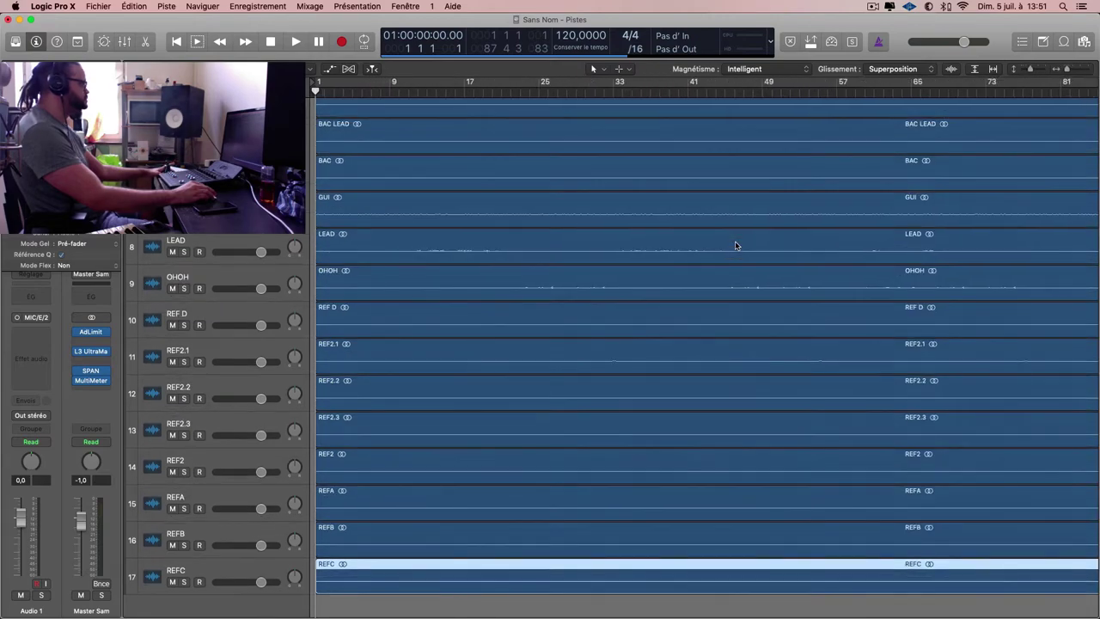
{"action": "scroll", "coordinate": [731, 246], "scroll_direction": "down", "scroll_amount": 3}
{"action": "key", "text": "ctrl+Up"}
{"action": "left_click", "coordinate": [865, 209]}
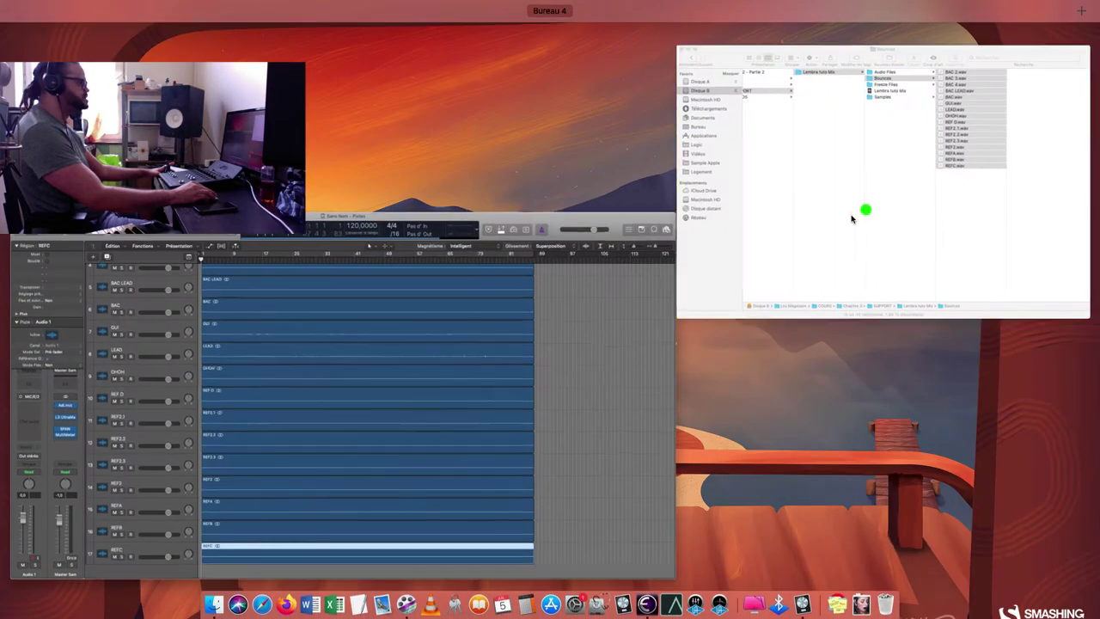
{"action": "left_click", "coordinate": [817, 106]}
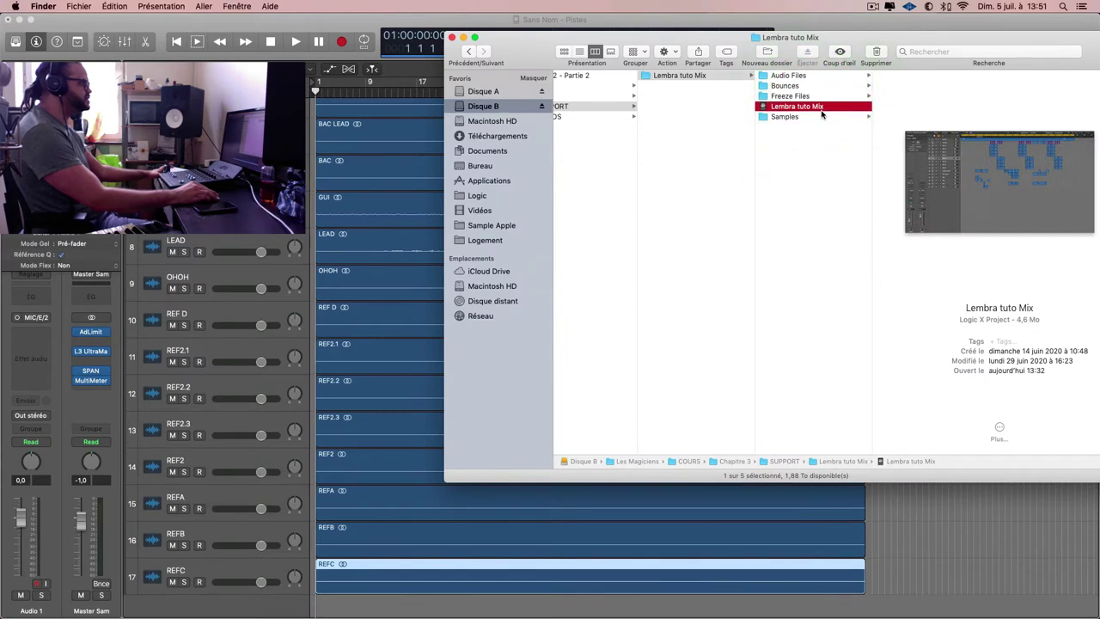
{"action": "key", "text": "space"}
{"action": "key", "text": "space"}
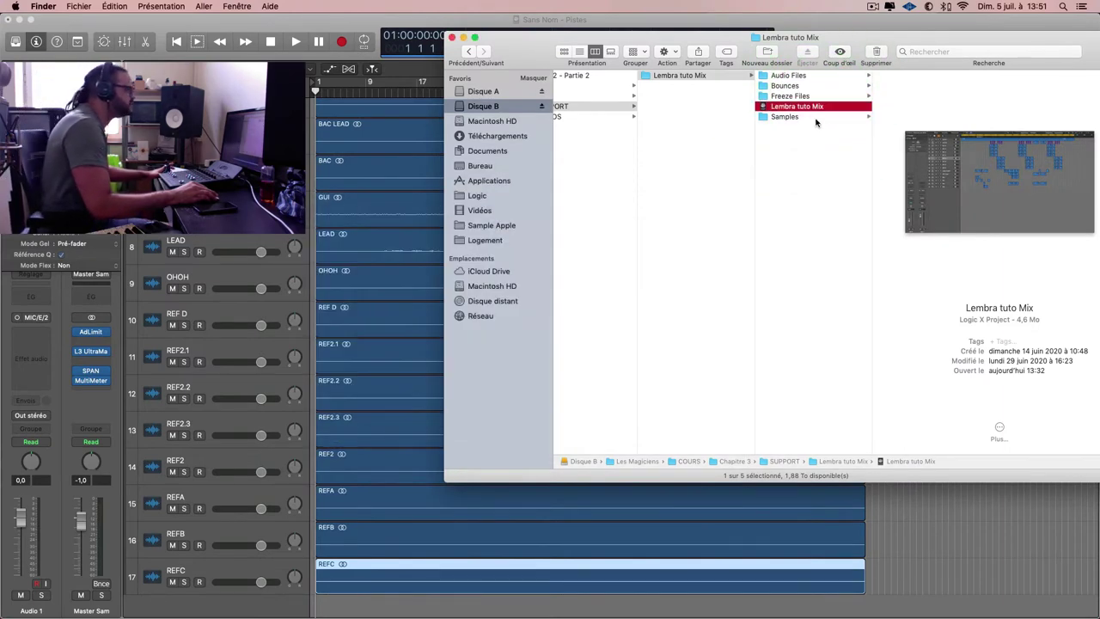
{"action": "scroll", "coordinate": [809, 93], "scroll_direction": "left", "scroll_amount": 1}
{"action": "scroll", "coordinate": [808, 94], "scroll_direction": "right", "scroll_amount": 1}
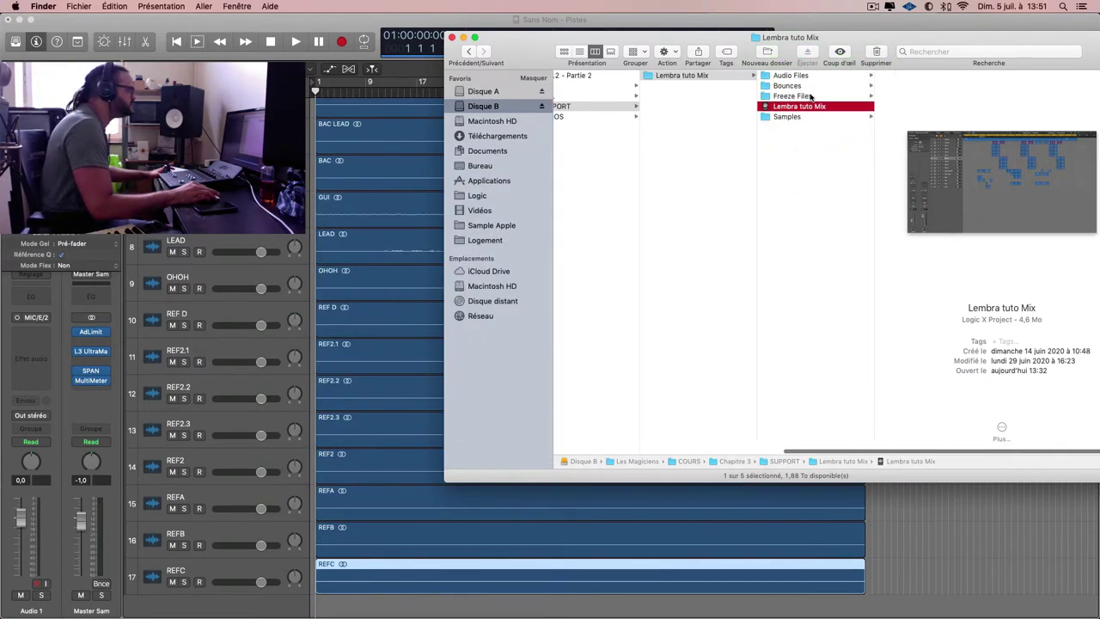
Return to the Logic project and delete the empty audio track above BAC 2.
{"action": "left_click", "coordinate": [943, 549]}
{"action": "scroll", "coordinate": [610, 234], "scroll_direction": "up", "scroll_amount": 3}
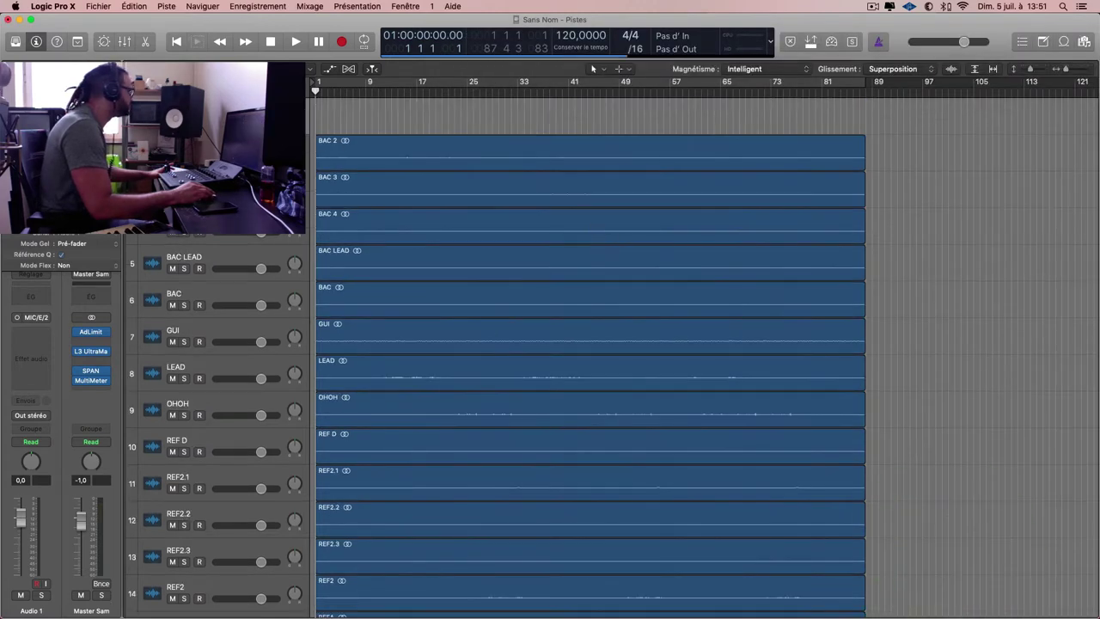
{"action": "left_click", "coordinate": [291, 151]}
{"action": "left_click", "coordinate": [279, 107]}
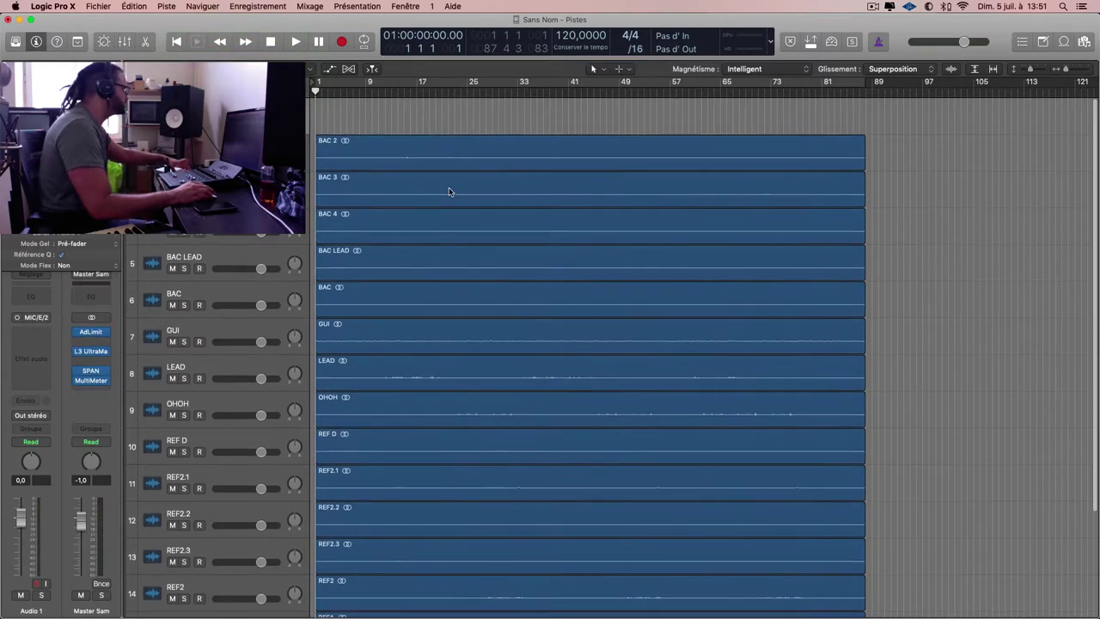
{"action": "key", "text": "super+BackSpace"}
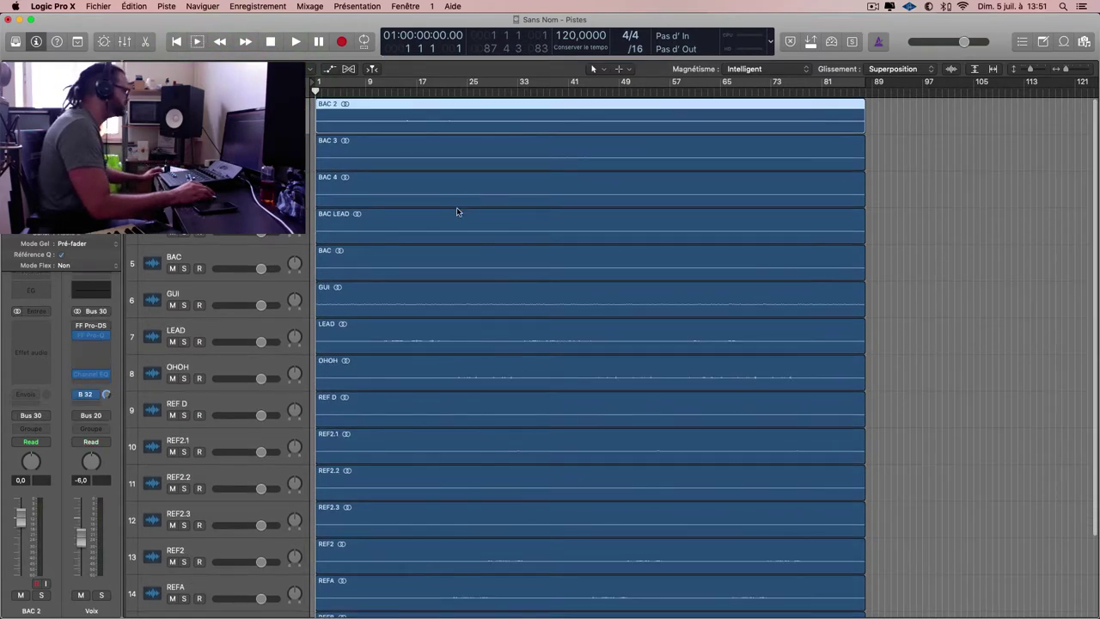
Display the mixer at enlarged height, examine the channel strips and template buses across its full width, and hide it again.
{"action": "key", "text": "x"}
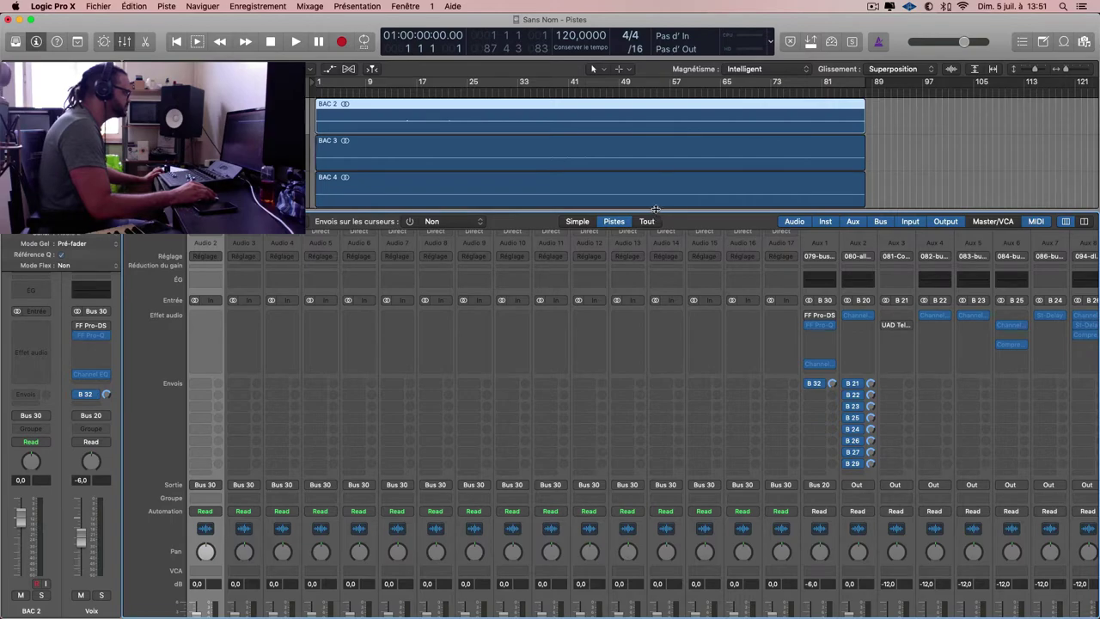
{"action": "left_click_drag", "start_coordinate": [653, 213], "coordinate": [640, 2]}
{"action": "scroll", "coordinate": [665, 353], "scroll_direction": "right", "scroll_amount": 10}
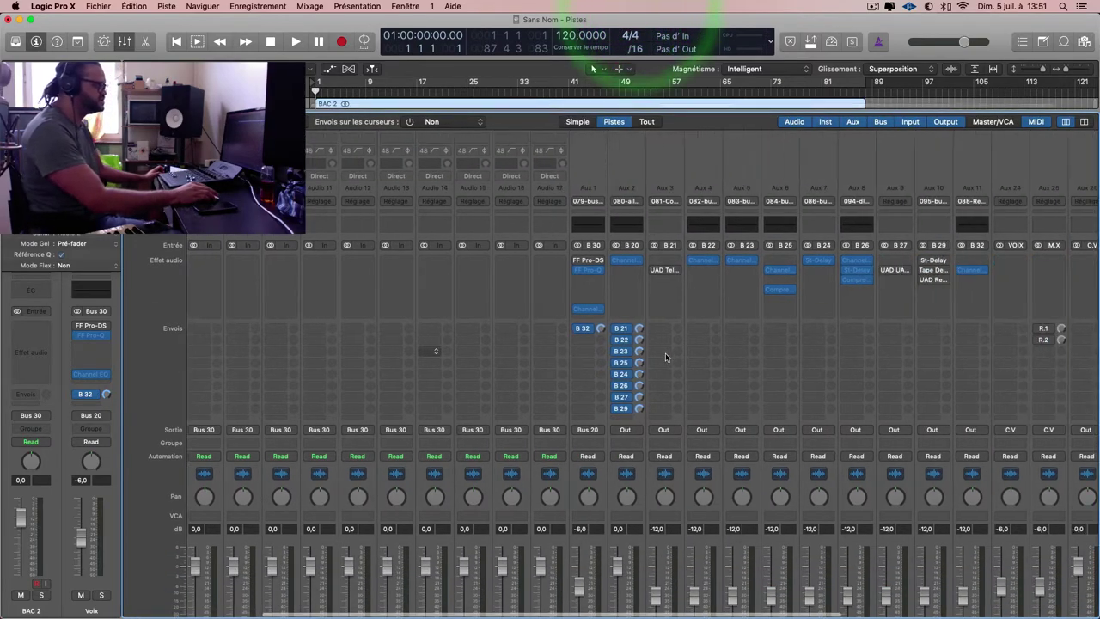
{"action": "scroll", "coordinate": [667, 359], "scroll_direction": "right", "scroll_amount": 7}
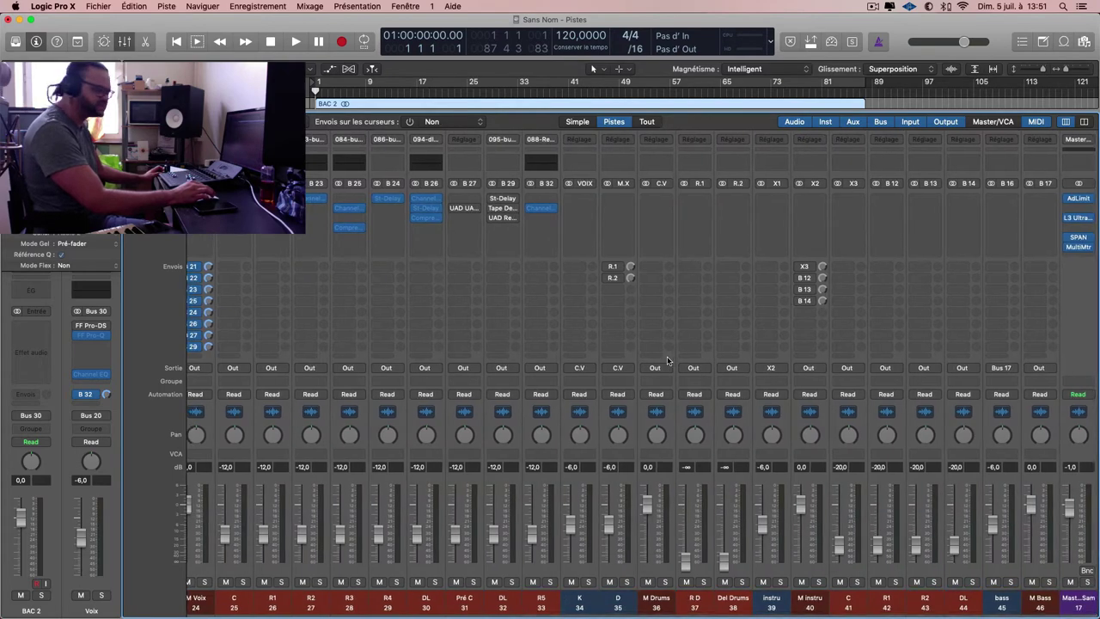
{"action": "scroll", "coordinate": [667, 360], "scroll_direction": "left", "scroll_amount": 13}
{"action": "scroll", "coordinate": [667, 359], "scroll_direction": "left", "scroll_amount": 4}
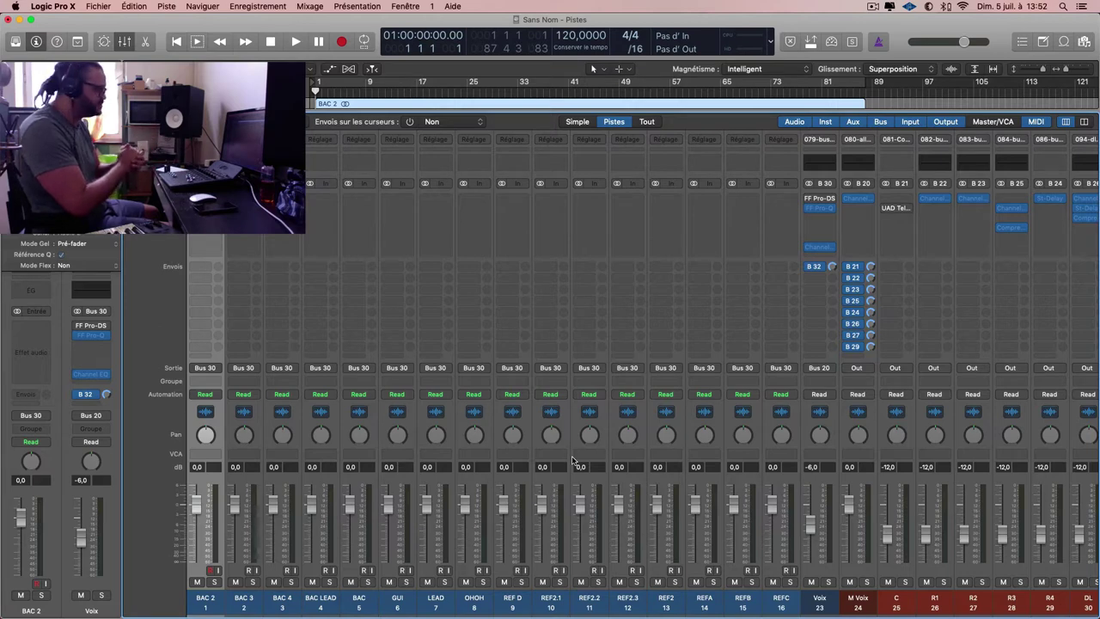
{"action": "key", "text": "x"}
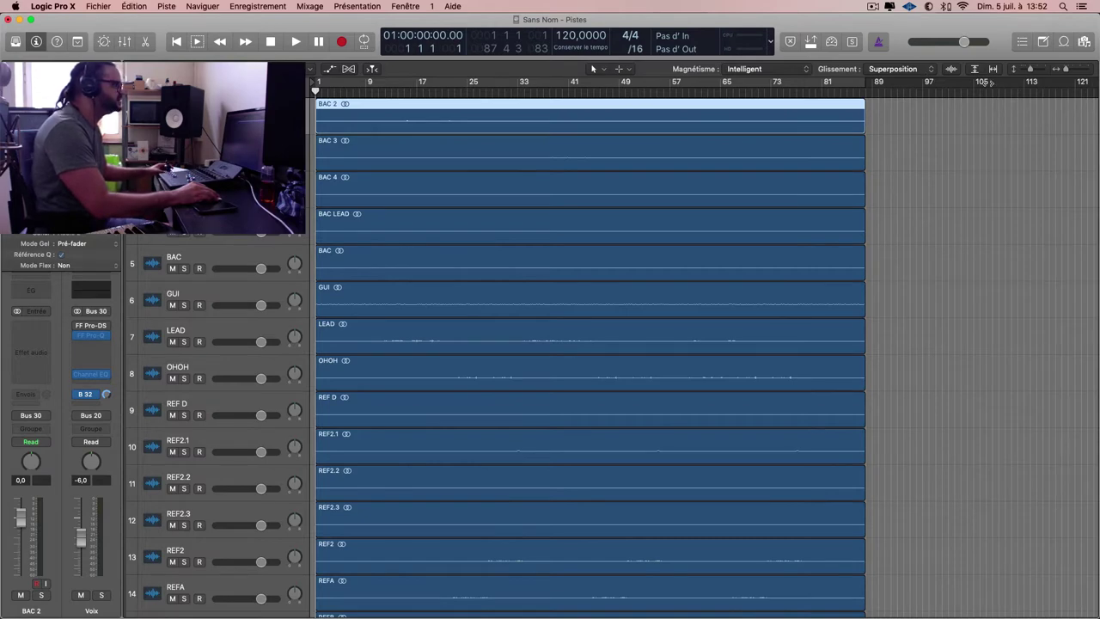
Compare the imported regions with waveform zoom enabled and disabled.
{"action": "left_click", "coordinate": [954, 57]}
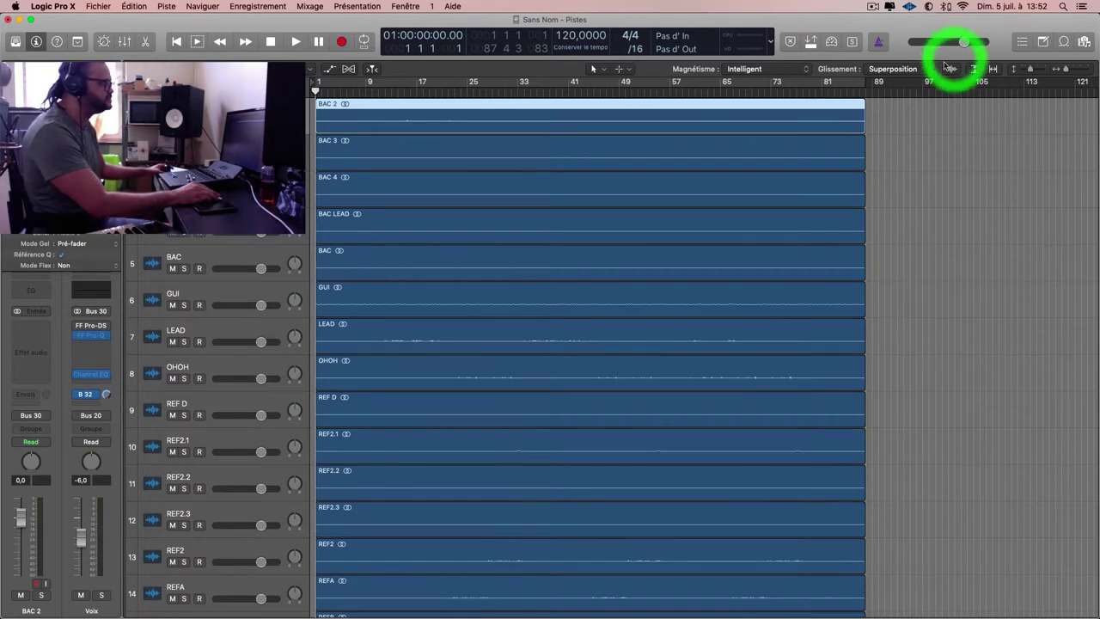
{"action": "left_click", "coordinate": [952, 72]}
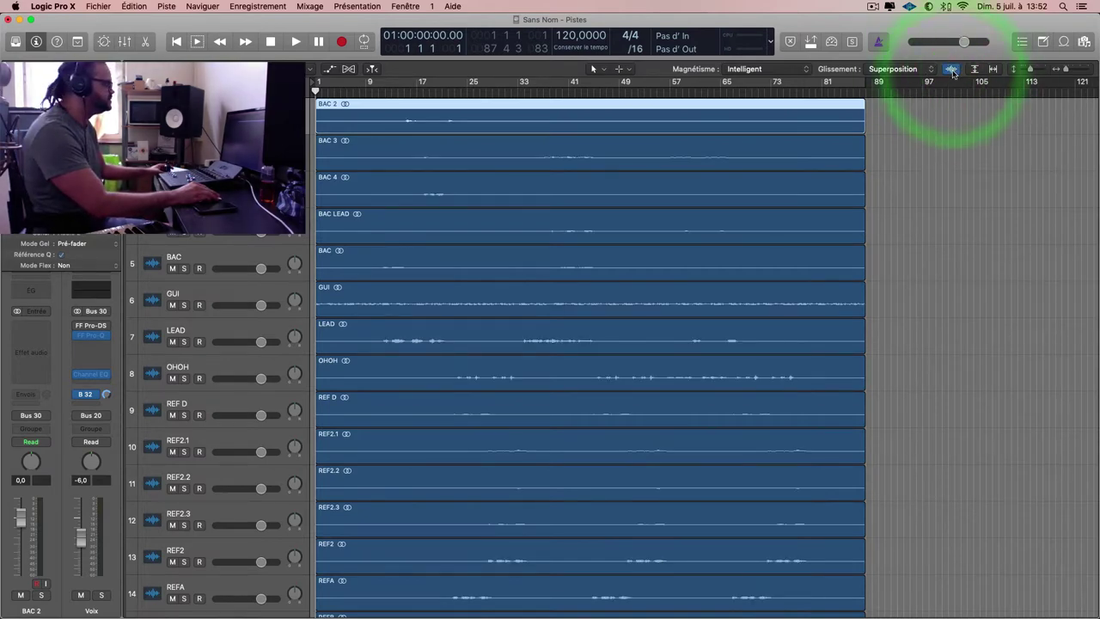
{"action": "left_click", "coordinate": [952, 72]}
{"action": "left_click", "coordinate": [952, 72]}
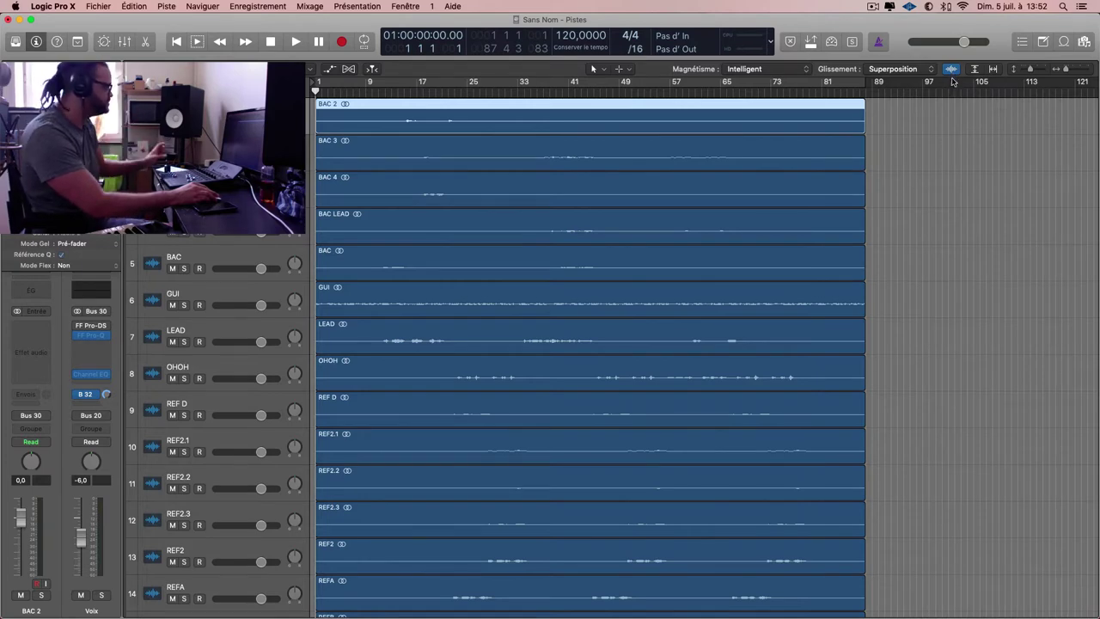
{"action": "left_click", "coordinate": [952, 73]}
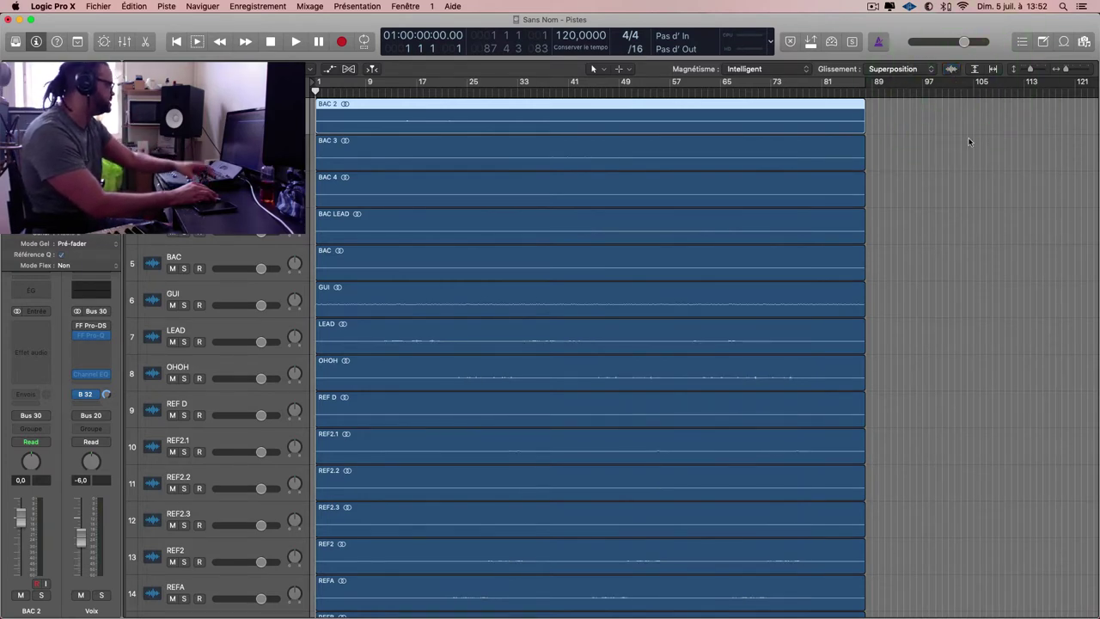
Enlarge the track heights, mark the sung passages in the BAC 2 region, and increase the waveform zoom for all regions.
{"action": "key", "text": "super+Down"}
{"action": "key", "text": "super+Down"}
{"action": "key", "text": "super+Down"}
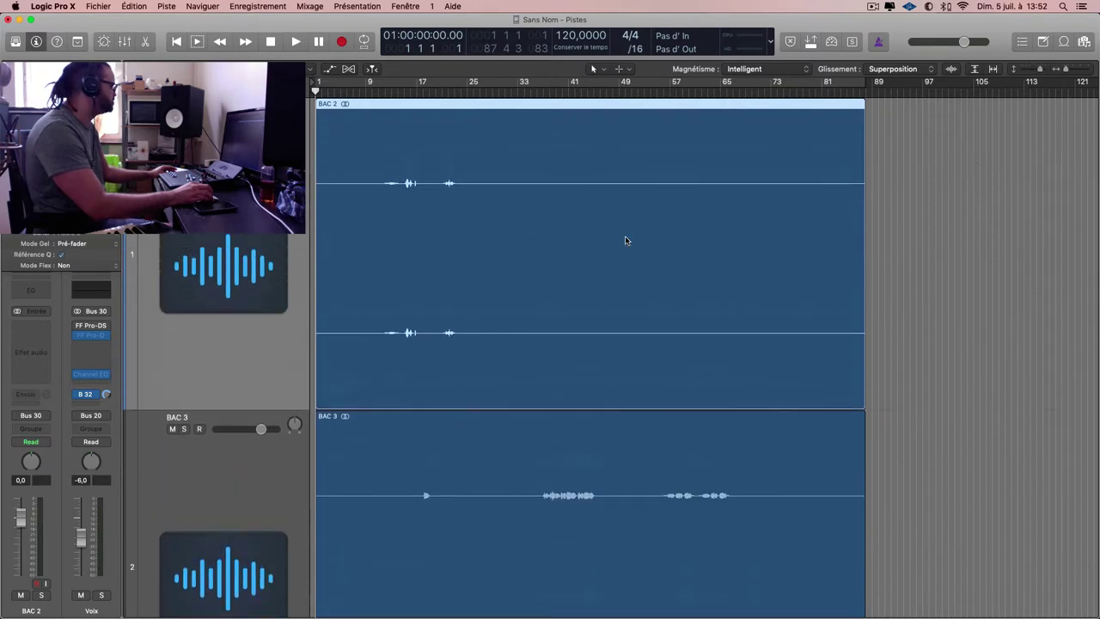
{"action": "left_click", "coordinate": [496, 248]}
{"action": "left_click_drag", "start_coordinate": [381, 240], "coordinate": [476, 236]}
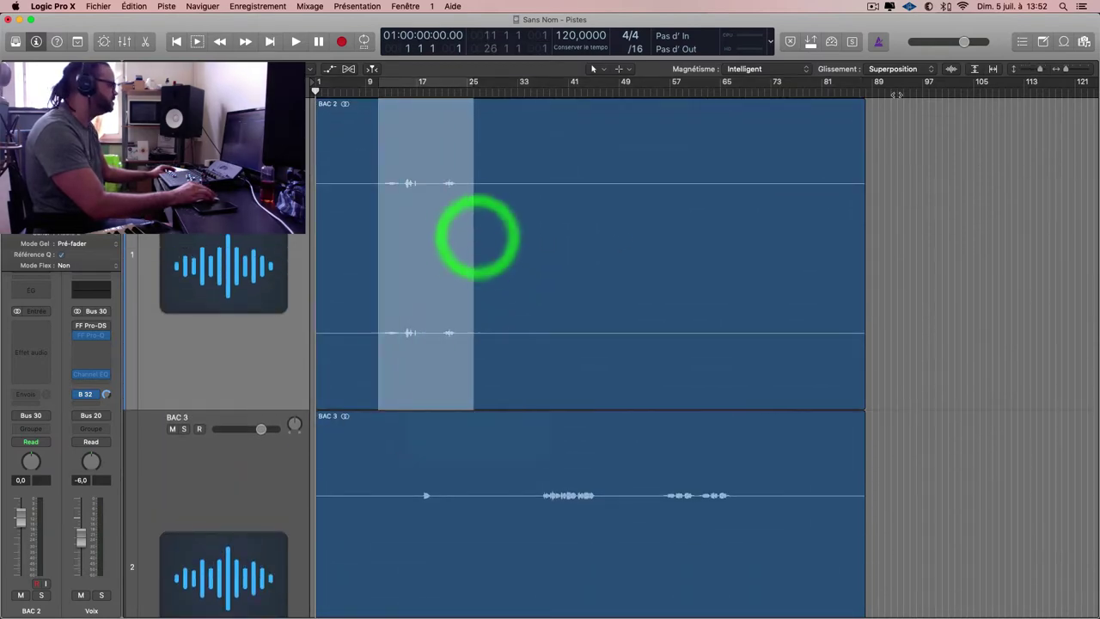
{"action": "left_click", "coordinate": [953, 69]}
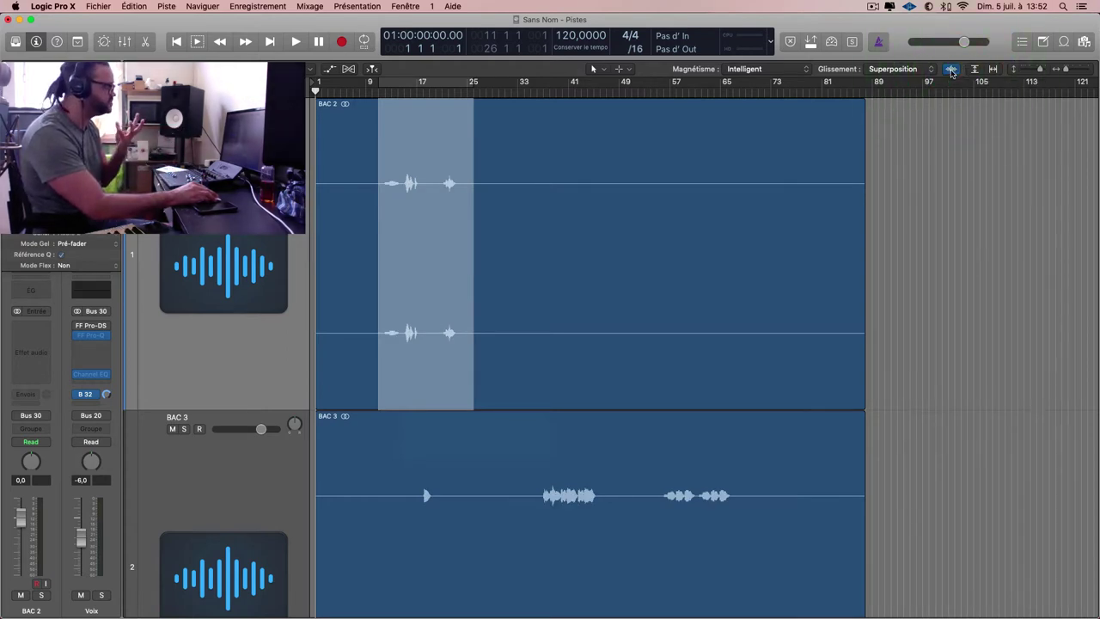
{"action": "left_click", "coordinate": [952, 71]}
{"action": "left_click_drag", "start_coordinate": [951, 71], "coordinate": [952, 41]}
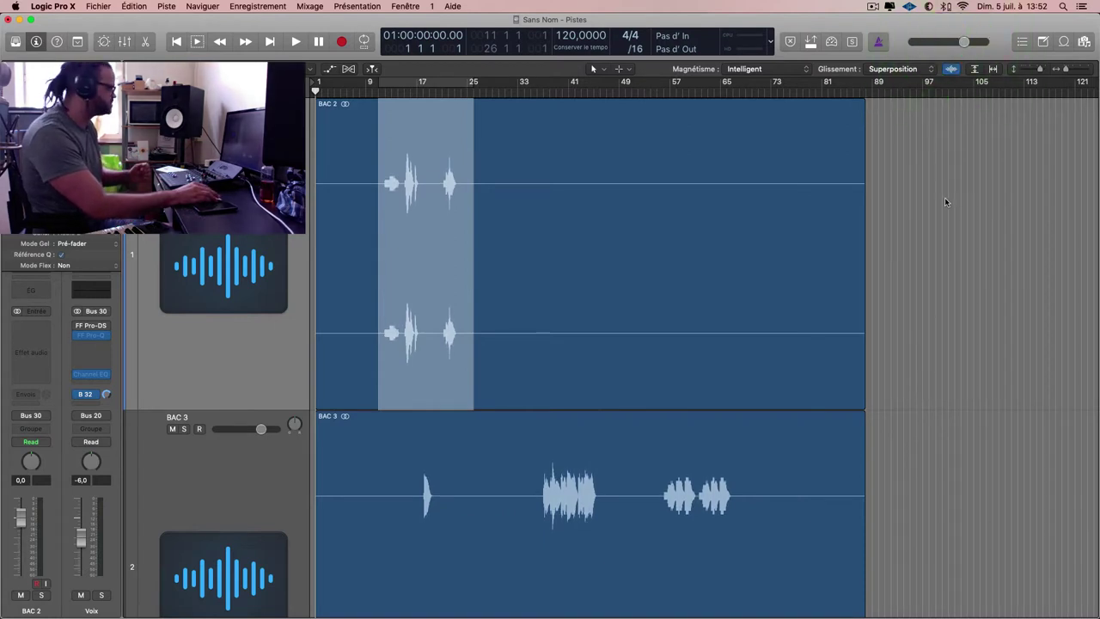
Move the GUI track to the top of the track list, above BAC 2.
{"action": "left_click", "coordinate": [902, 296], "text": "ctrl+alt"}
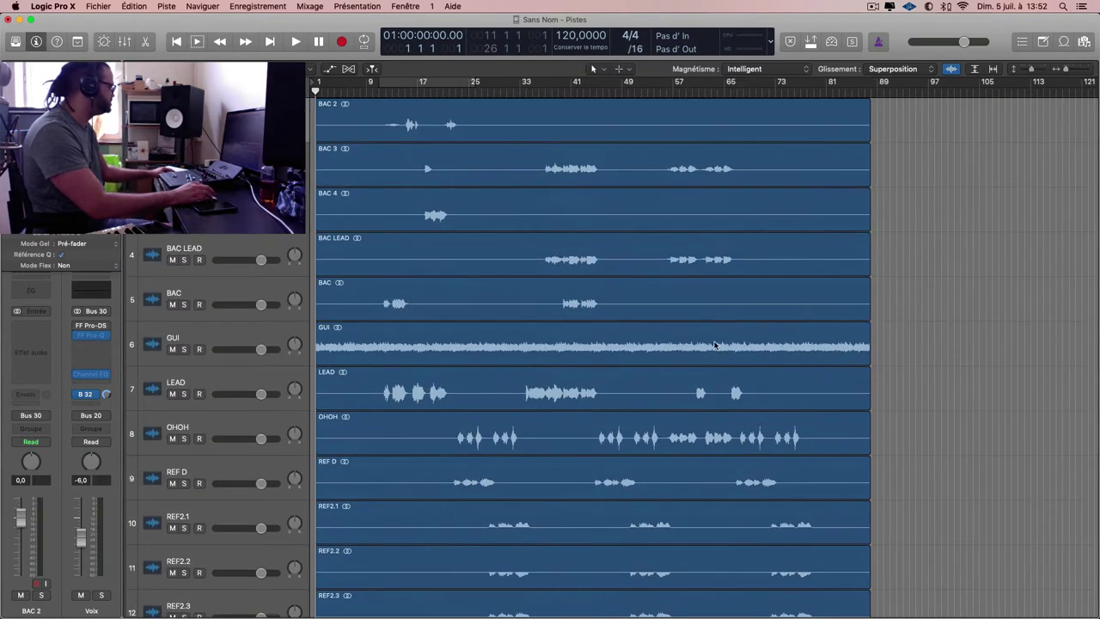
{"action": "left_click", "coordinate": [246, 334], "text": "ctrl+alt"}
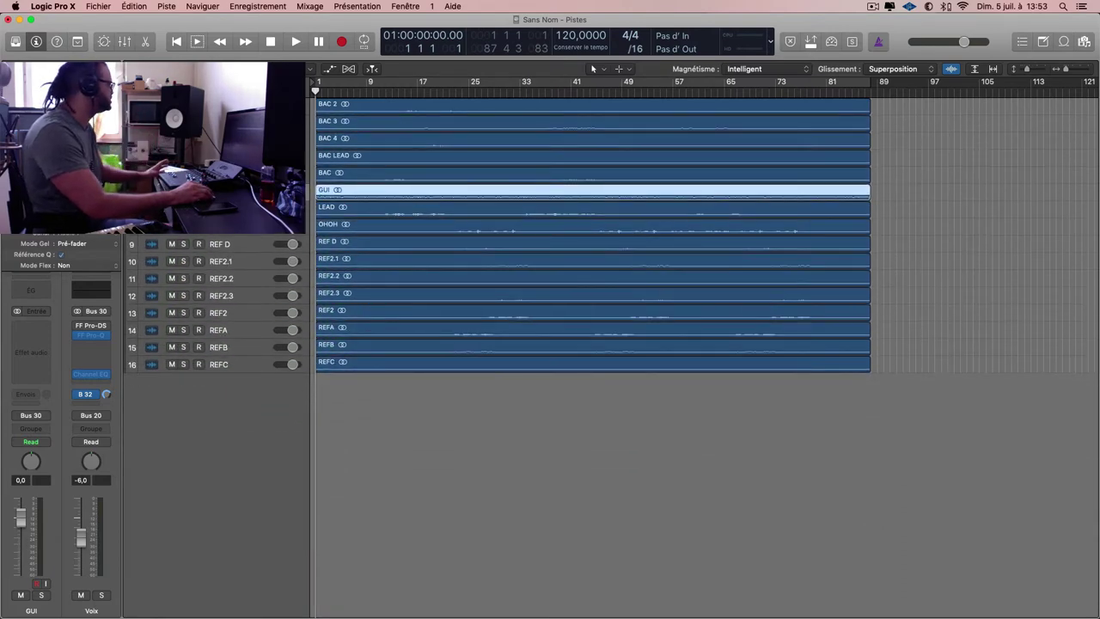
{"action": "left_click_drag", "start_coordinate": [293, 193], "coordinate": [292, 105]}
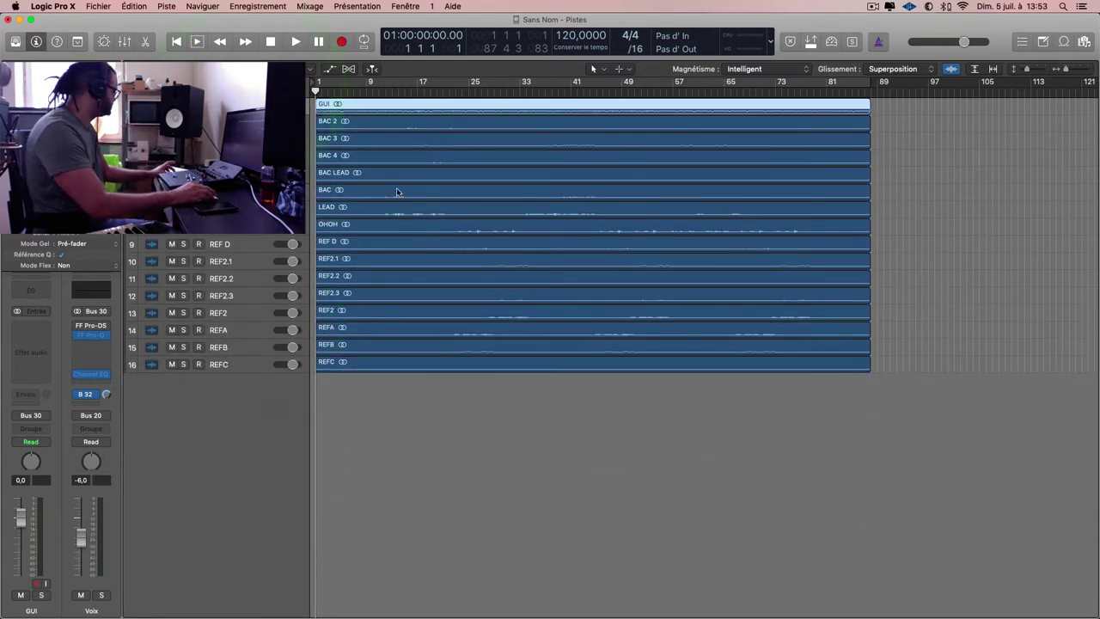
{"action": "key", "text": "super+Down"}
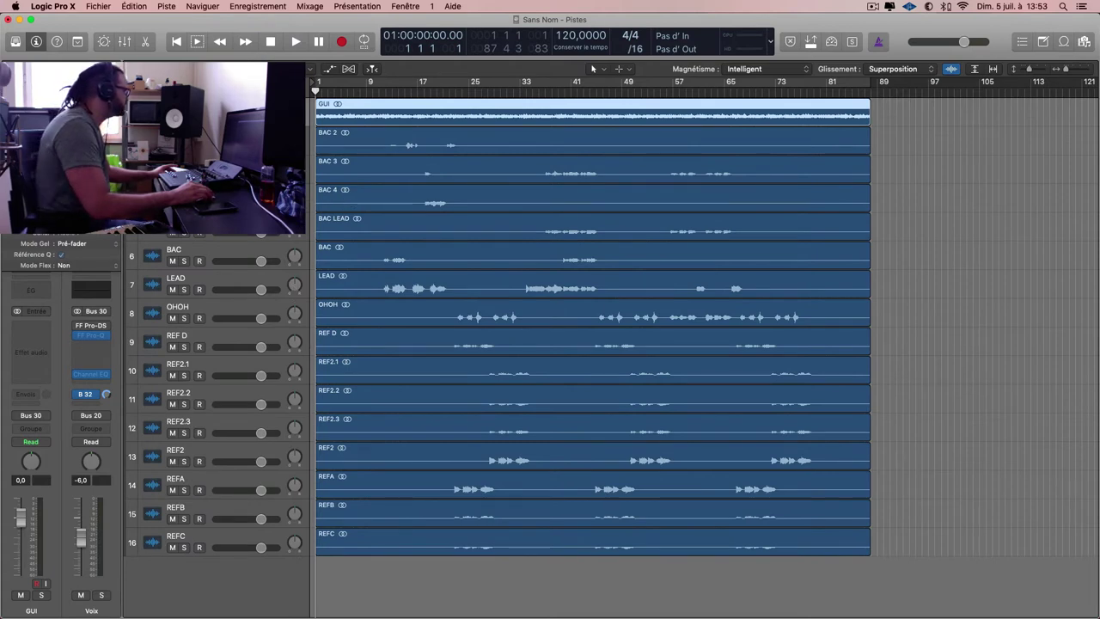
Reorder the tracks so that OHOH, LEAD, BAC LEAD and BAC follow directly beneath GUI.
{"action": "left_click", "coordinate": [232, 225]}
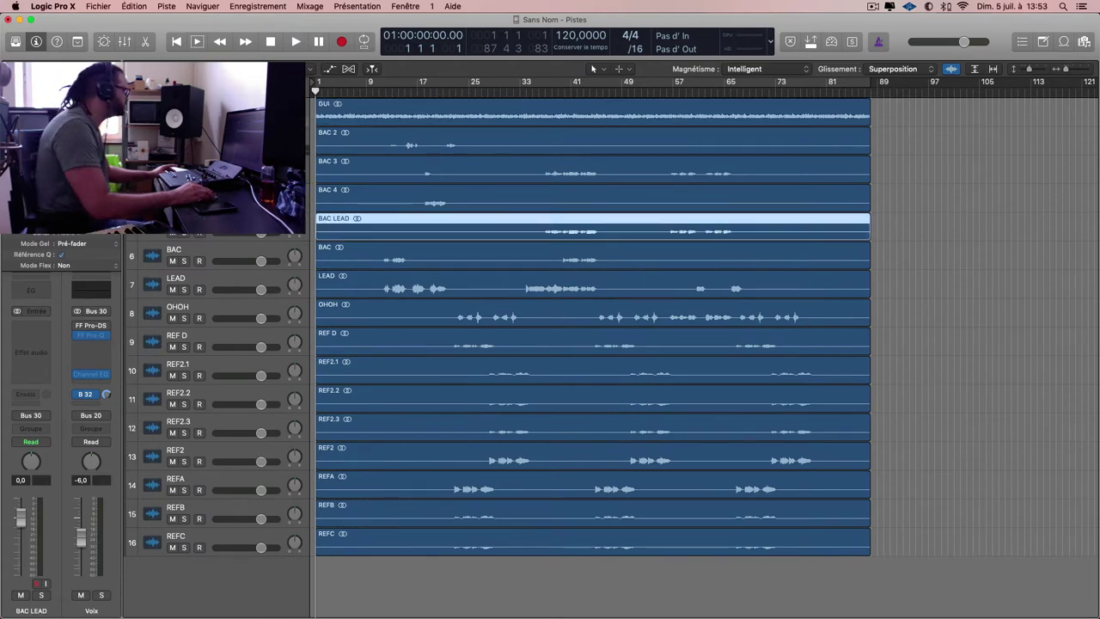
{"action": "left_click_drag", "start_coordinate": [232, 226], "coordinate": [232, 139]}
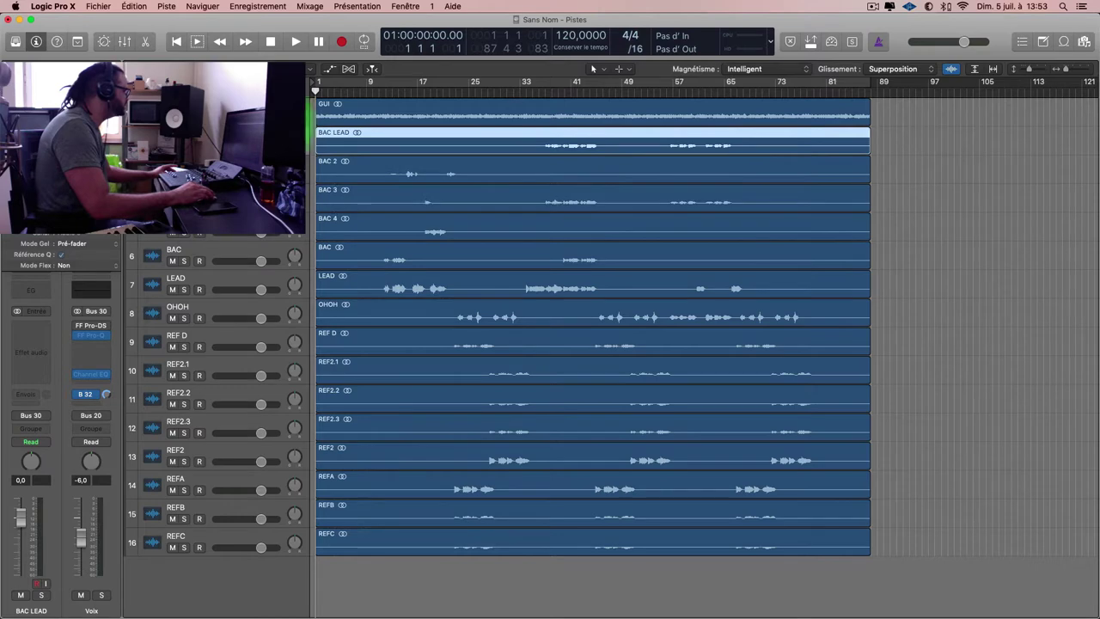
{"action": "left_click", "coordinate": [273, 287]}
{"action": "left_click_drag", "start_coordinate": [273, 287], "coordinate": [284, 139]}
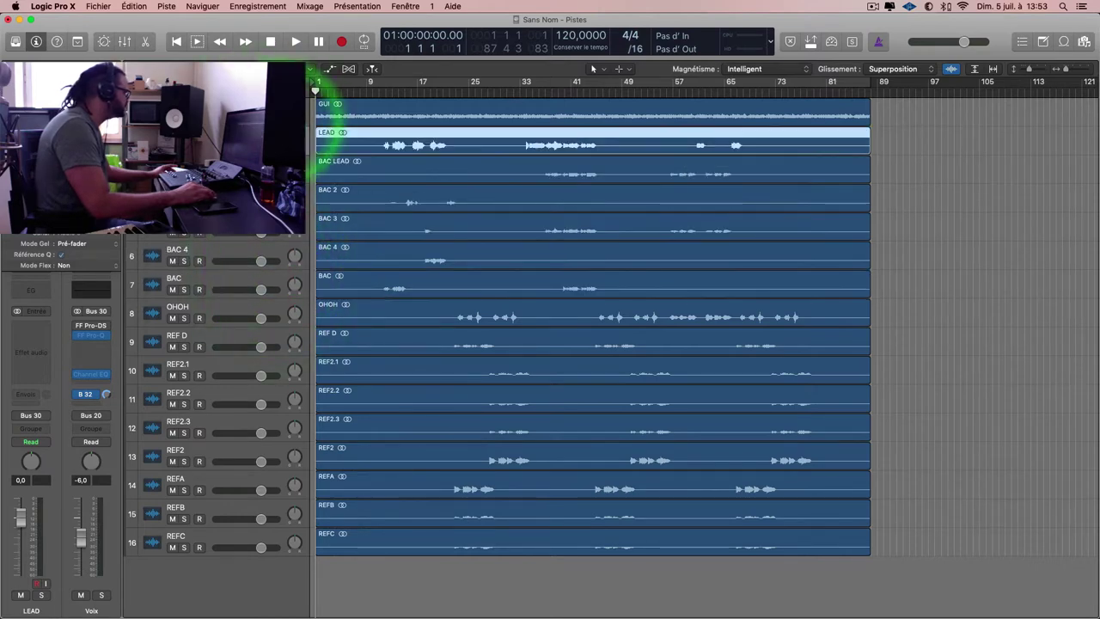
{"action": "left_click_drag", "start_coordinate": [252, 307], "coordinate": [257, 138]}
{"action": "left_click", "coordinate": [242, 337]}
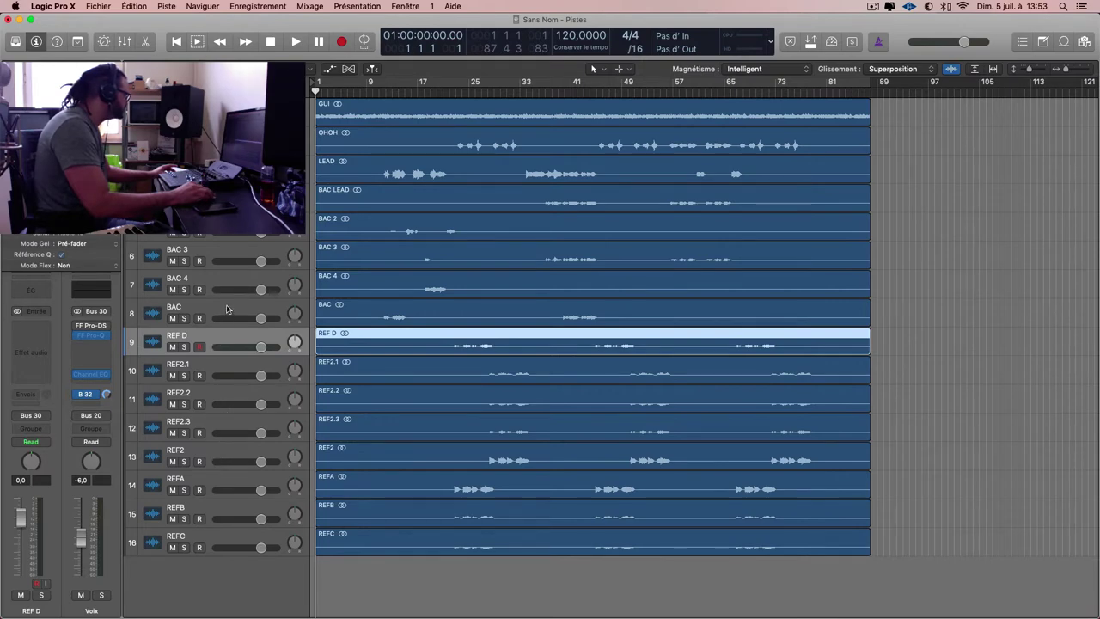
{"action": "left_click_drag", "start_coordinate": [227, 309], "coordinate": [227, 221]}
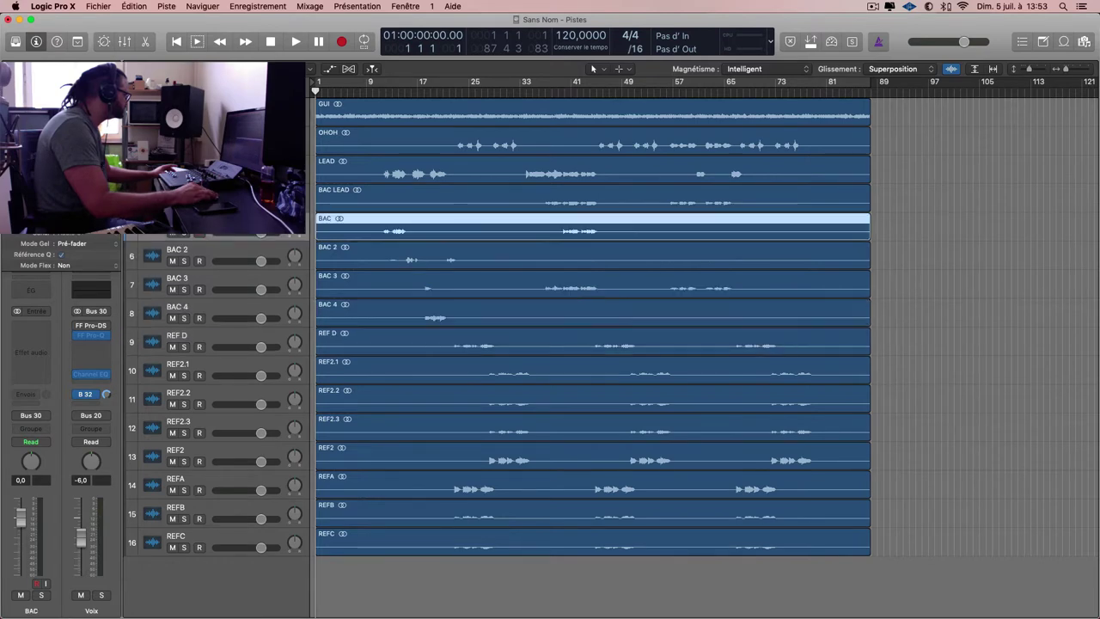
Rename the BAC track as BAC 1.
{"action": "left_click", "coordinate": [248, 220]}
{"action": "left_click", "coordinate": [211, 223]}
{"action": "left_click", "coordinate": [221, 221]}
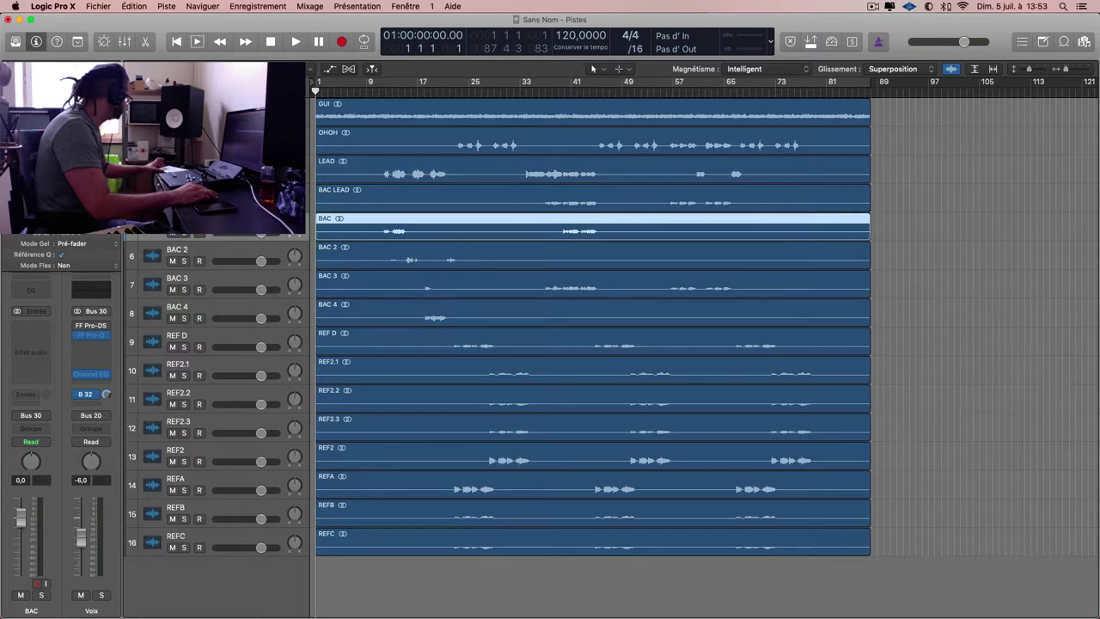
{"action": "type", "text": "1"}
{"action": "key", "text": "Return"}
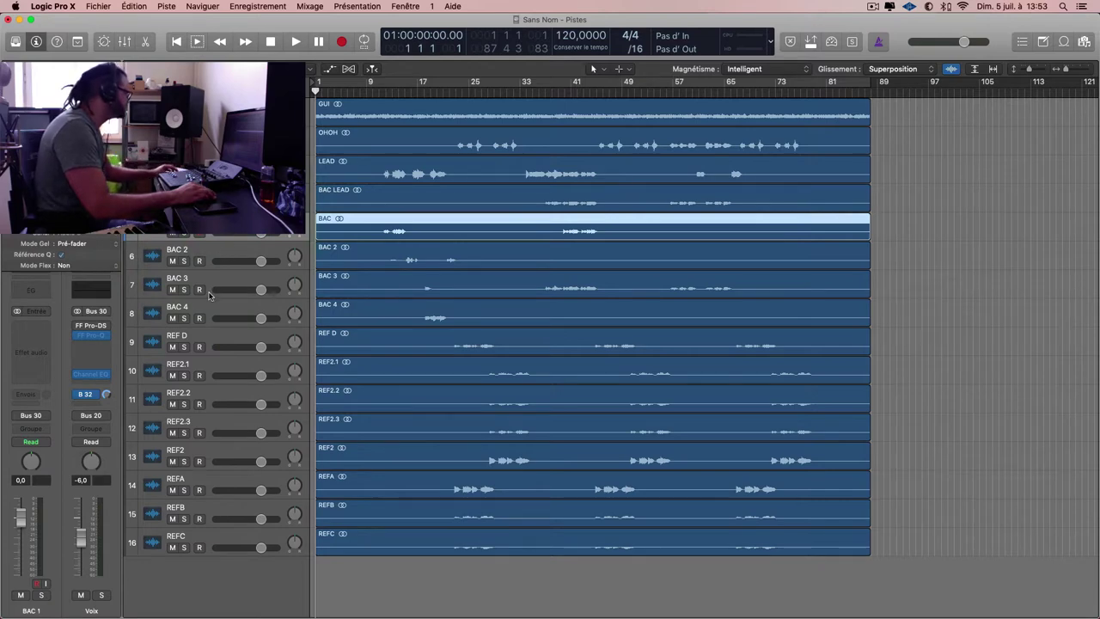
{"action": "left_click", "coordinate": [200, 375]}
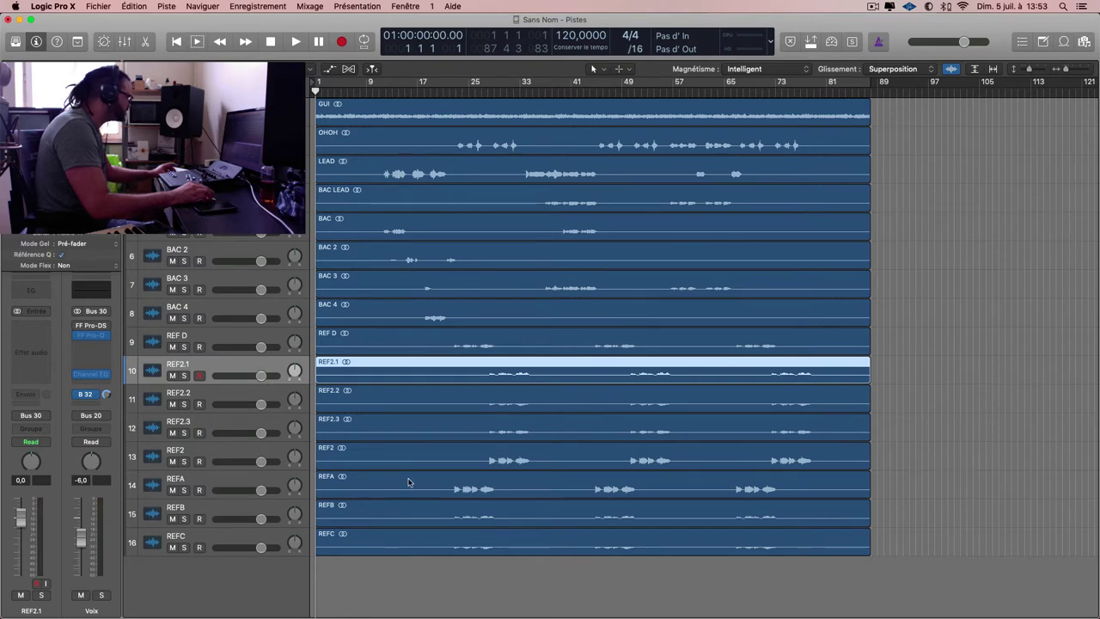
{"action": "scroll", "coordinate": [437, 482], "scroll_direction": "up", "scroll_amount": 3}
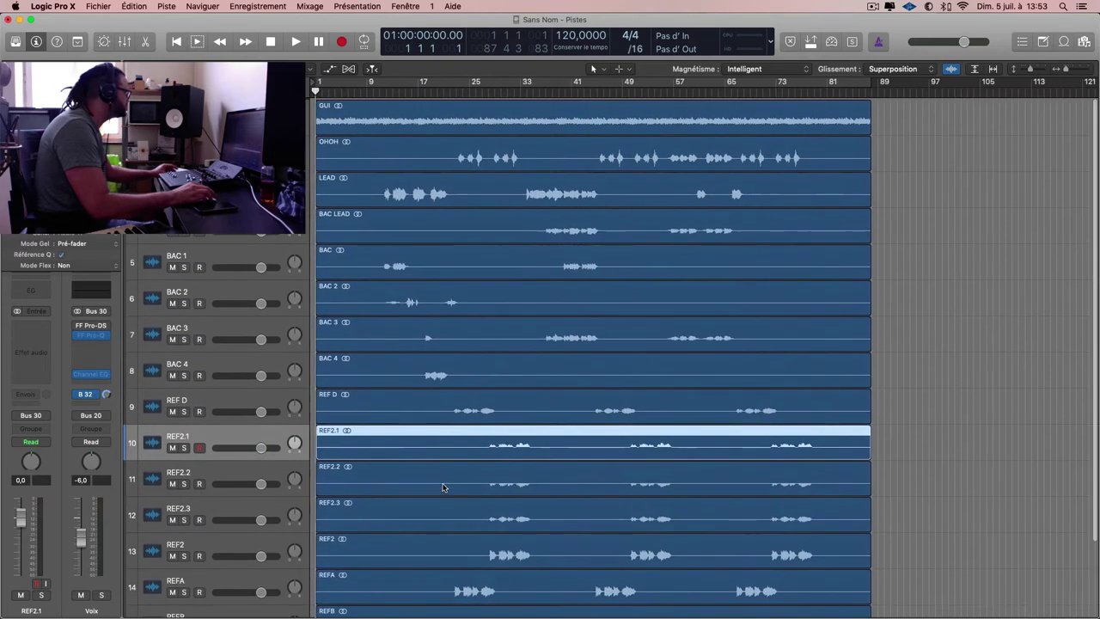
{"action": "scroll", "coordinate": [441, 473], "scroll_direction": "left", "scroll_amount": 1}
{"action": "left_click", "coordinate": [215, 115]}
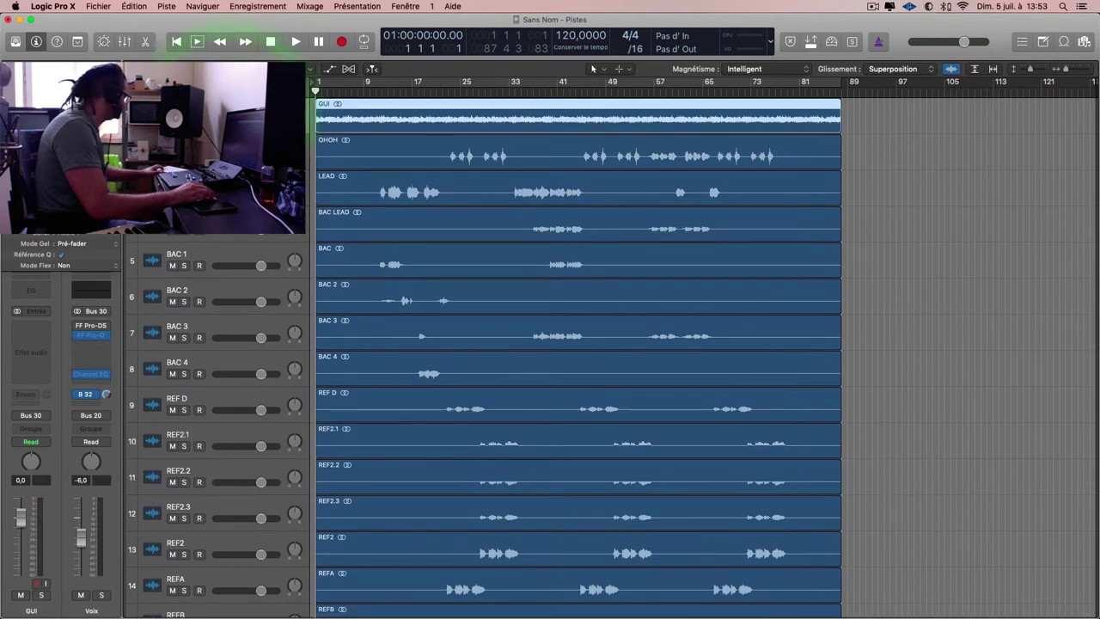
{"action": "left_click", "coordinate": [215, 152]}
Select the LEAD through REFC channels in the mixer and examine the bus choices for their output without changing the routing.
{"action": "key", "text": "x"}
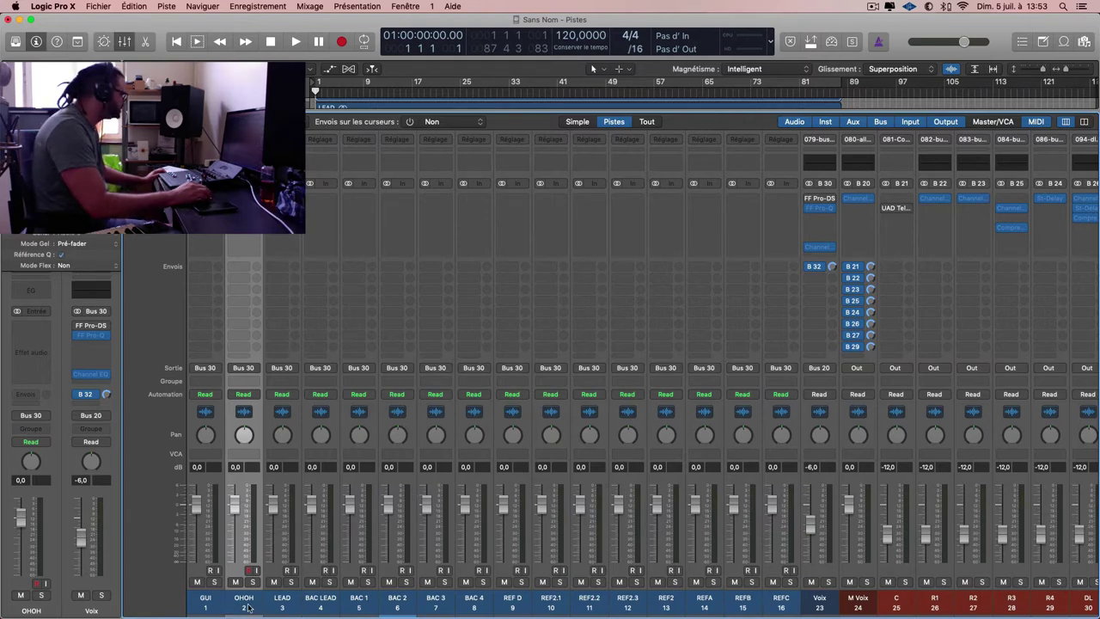
{"action": "left_click_drag", "start_coordinate": [300, 607], "coordinate": [782, 605]}
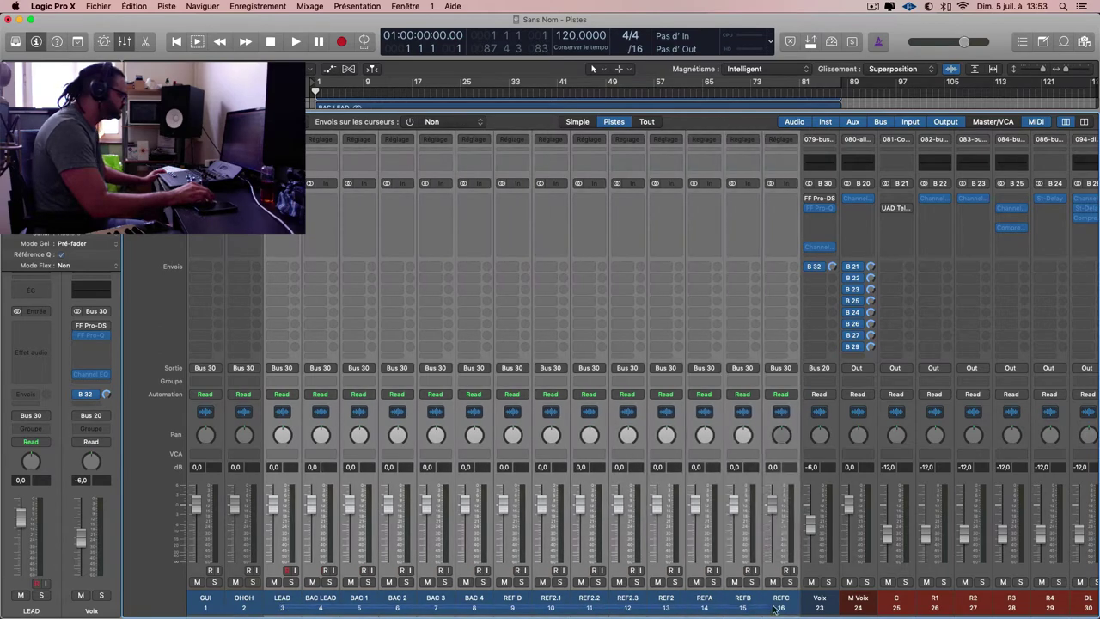
{"action": "left_click", "coordinate": [282, 368]}
{"action": "mouse_move", "coordinate": [326, 419]}
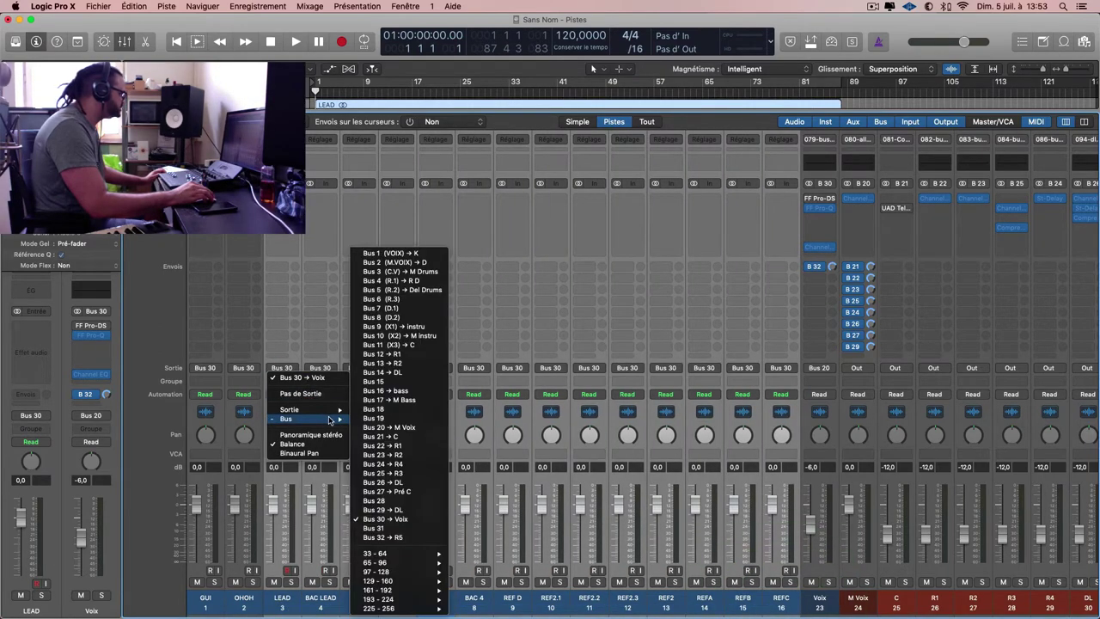
{"action": "left_click", "coordinate": [552, 436]}
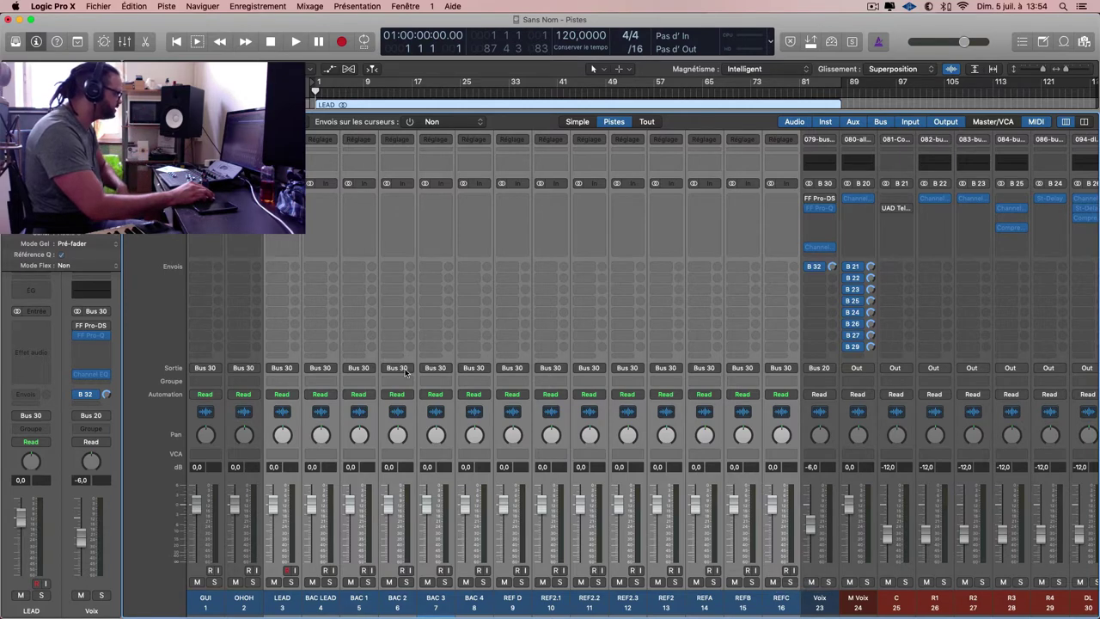
Select only the LEAD channel, open the project's I/O labels list and enlarge its window.
{"action": "left_click", "coordinate": [514, 600]}
{"action": "left_click", "coordinate": [281, 600]}
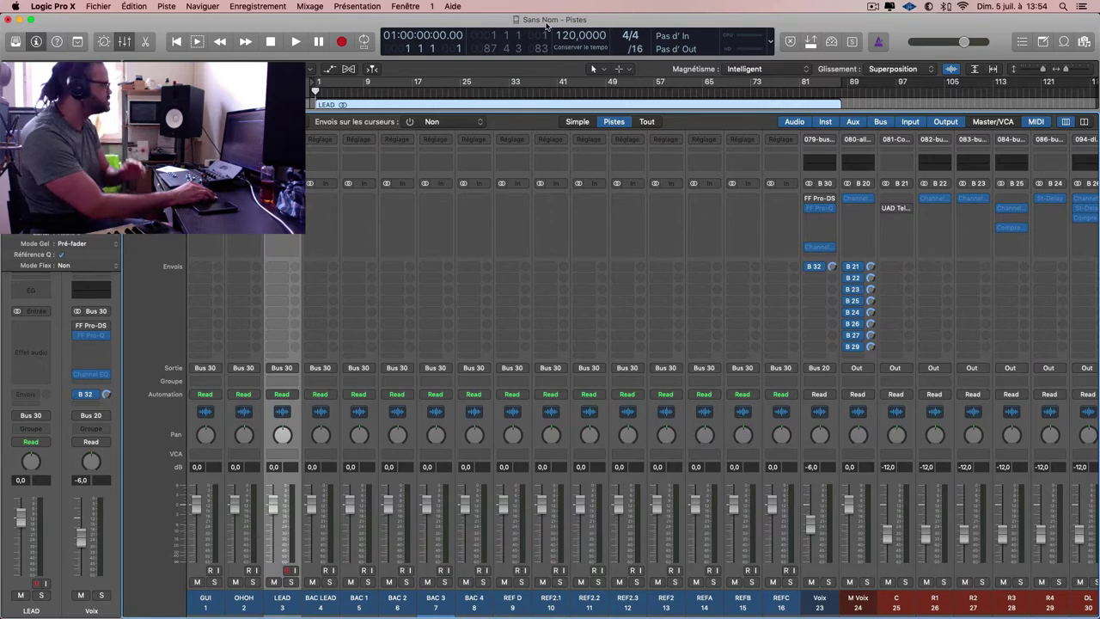
{"action": "left_click", "coordinate": [405, 7]}
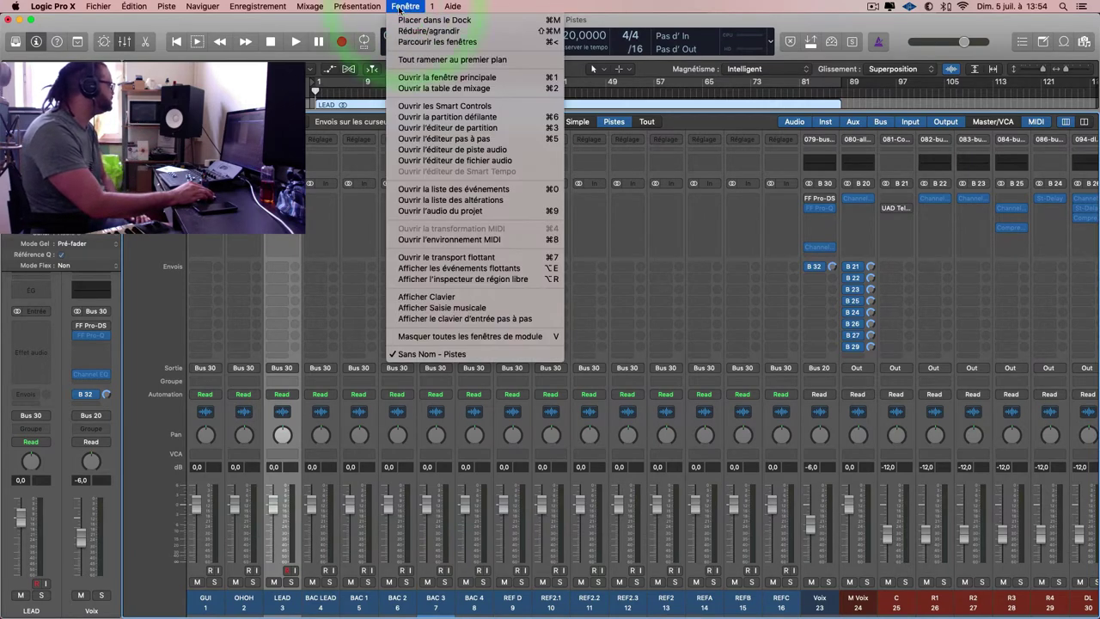
{"action": "mouse_move", "coordinate": [365, 9]}
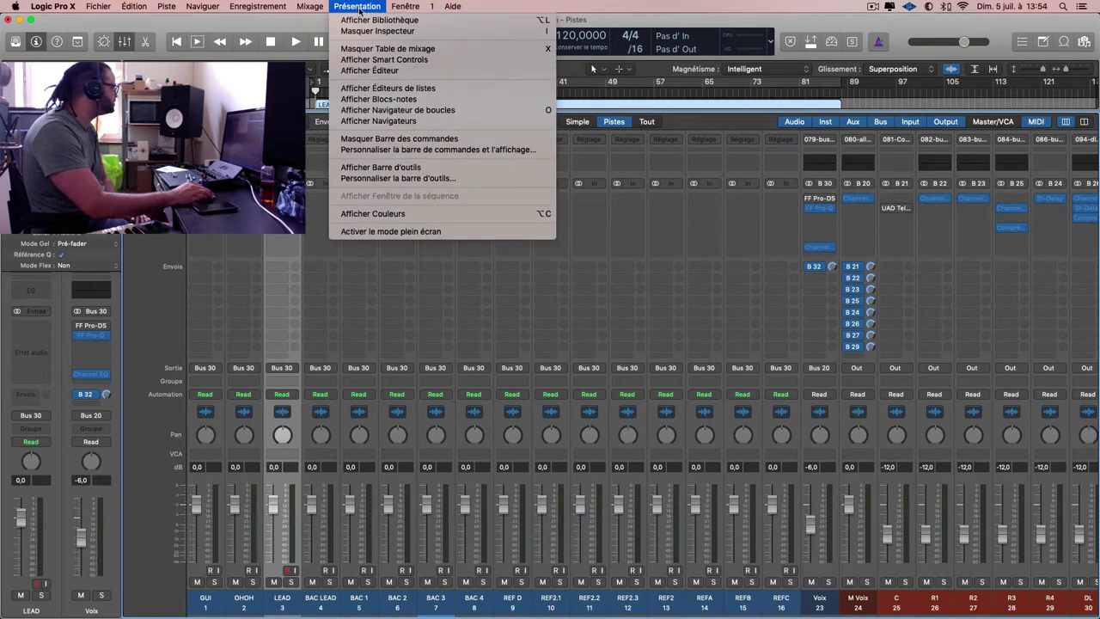
{"action": "mouse_move", "coordinate": [320, 8]}
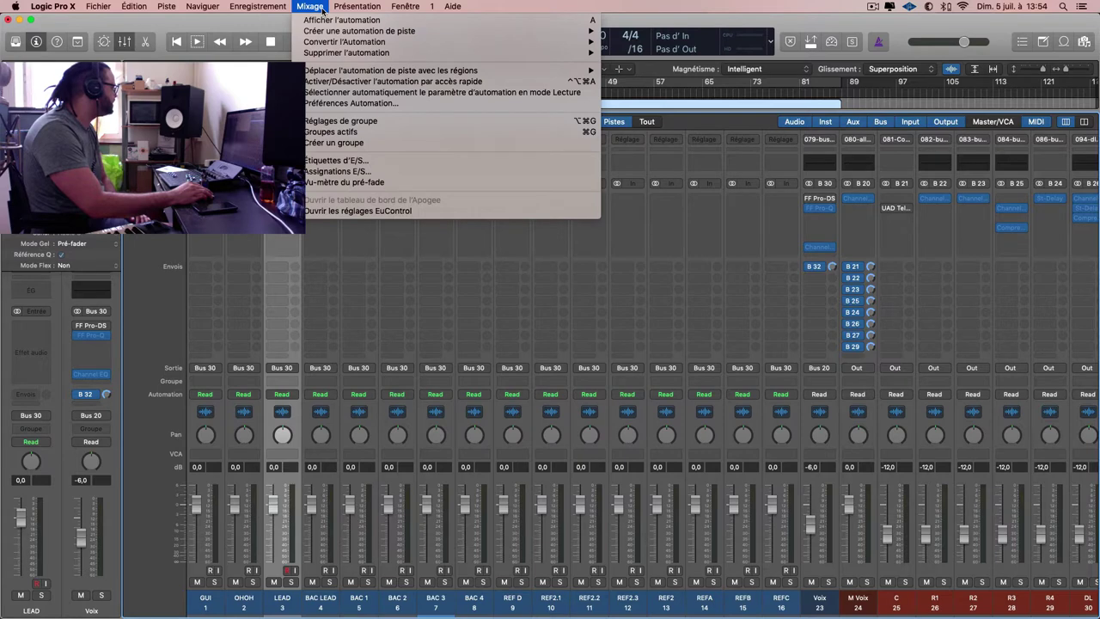
{"action": "left_click", "coordinate": [367, 162]}
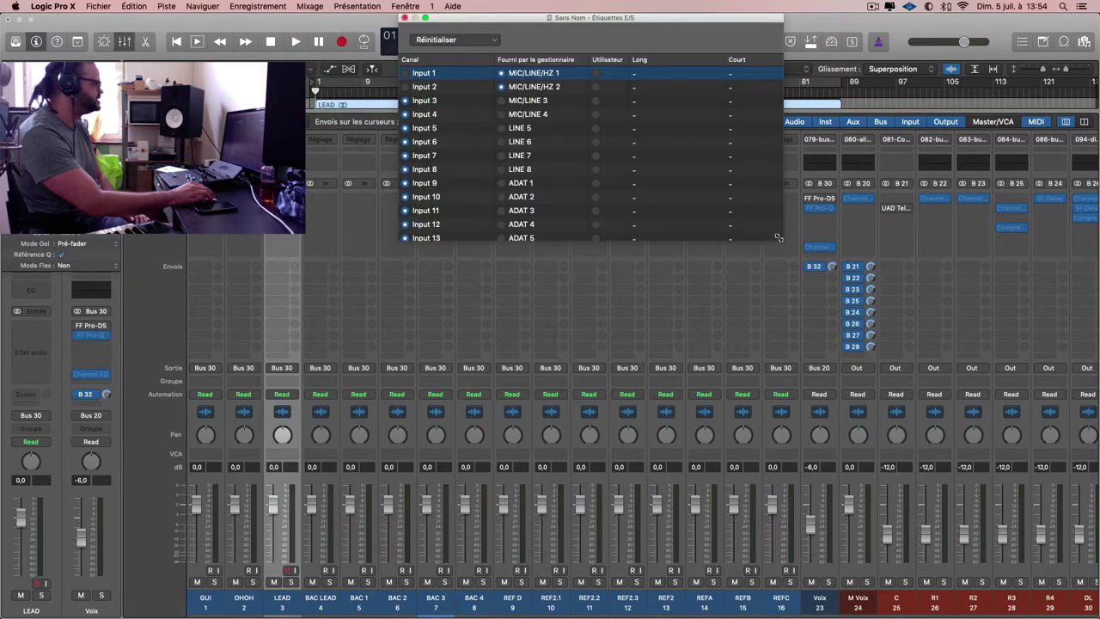
{"action": "left_click_drag", "start_coordinate": [778, 237], "coordinate": [924, 371]}
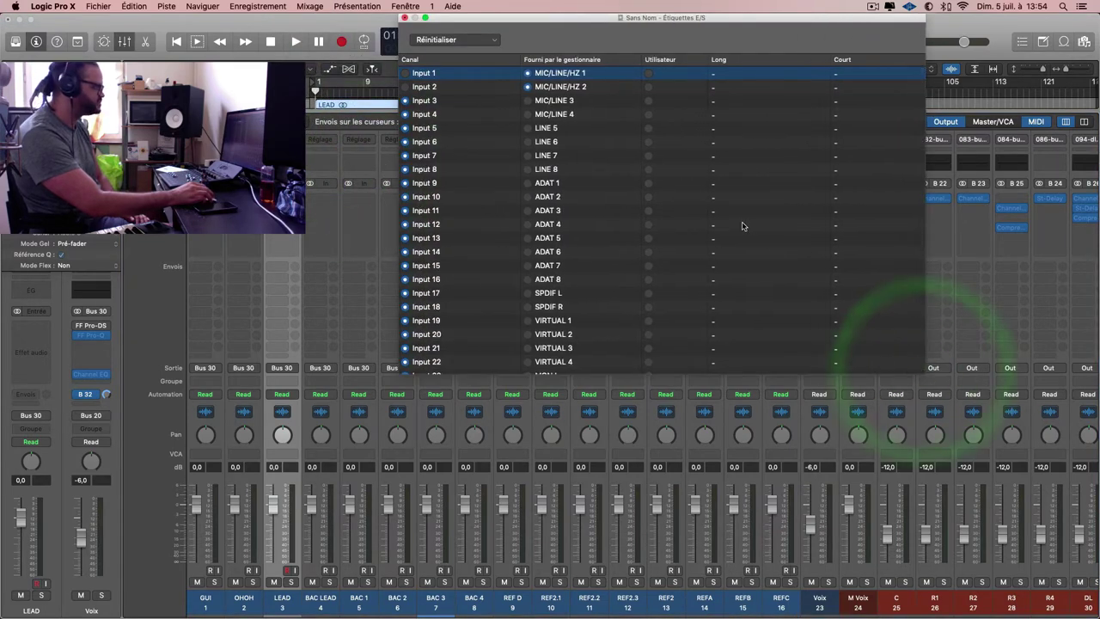
Find Bus 1 in the I/O labels list and set its long label to KIK.
{"action": "scroll", "coordinate": [744, 226], "scroll_direction": "down", "scroll_amount": 5}
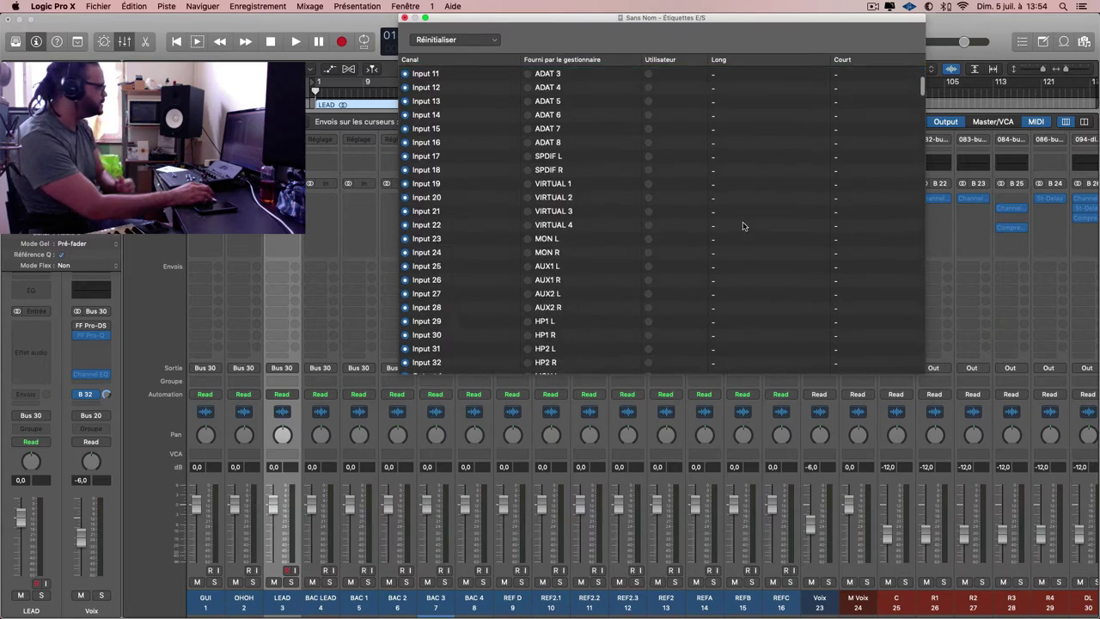
{"action": "scroll", "coordinate": [744, 226], "scroll_direction": "down", "scroll_amount": 20}
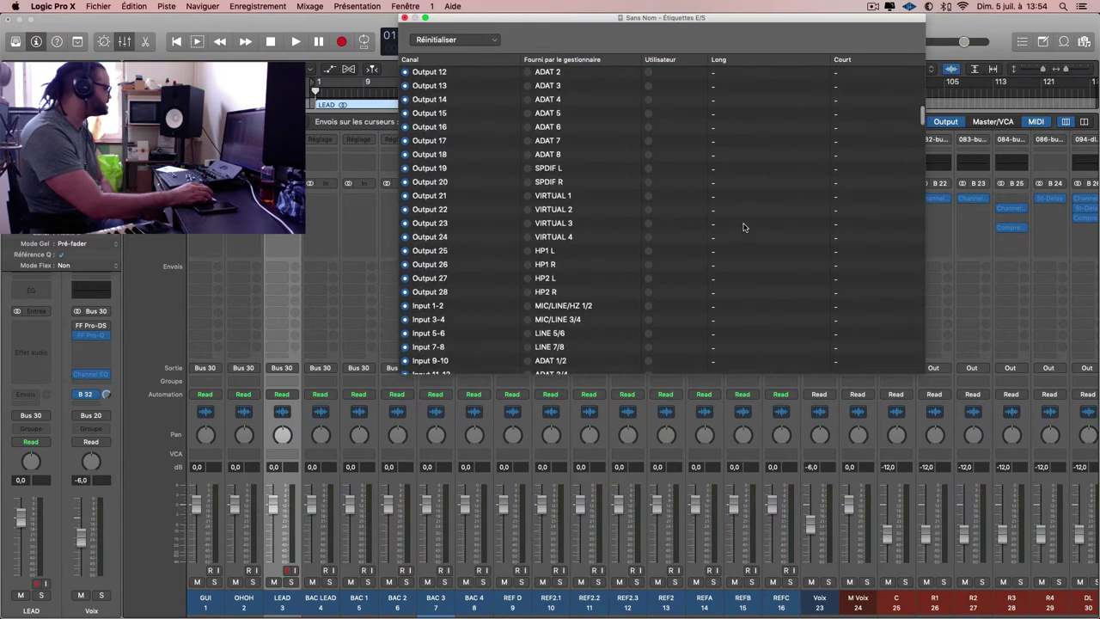
{"action": "scroll", "coordinate": [743, 226], "scroll_direction": "down", "scroll_amount": 20}
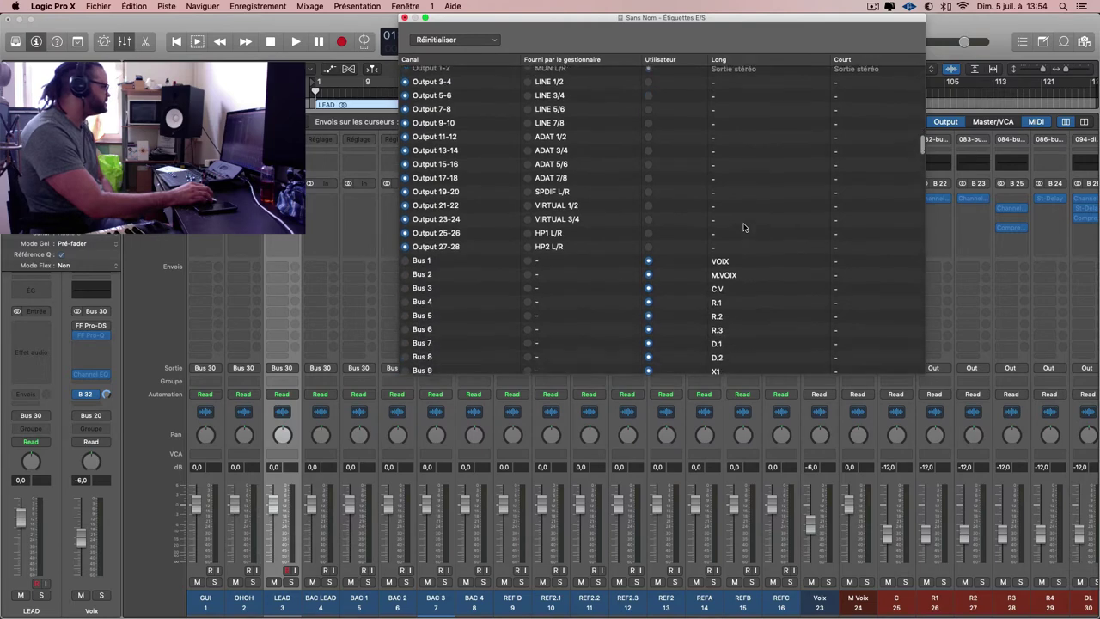
{"action": "scroll", "coordinate": [743, 226], "scroll_direction": "down", "scroll_amount": 4}
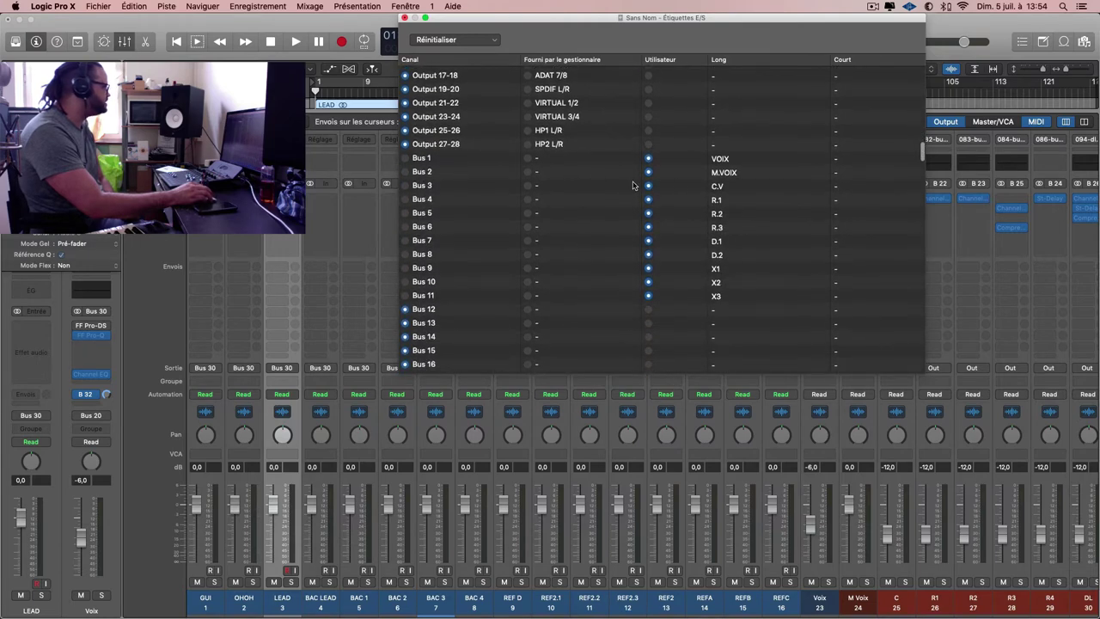
{"action": "scroll", "coordinate": [738, 248], "scroll_direction": "down", "scroll_amount": 6}
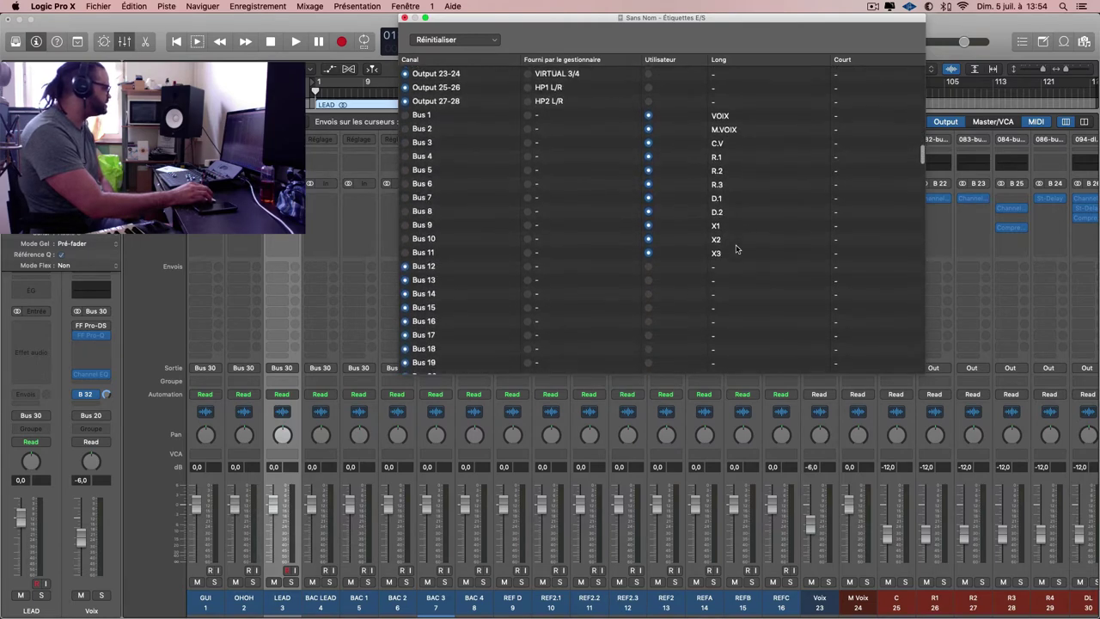
{"action": "scroll", "coordinate": [735, 249], "scroll_direction": "up", "scroll_amount": 9}
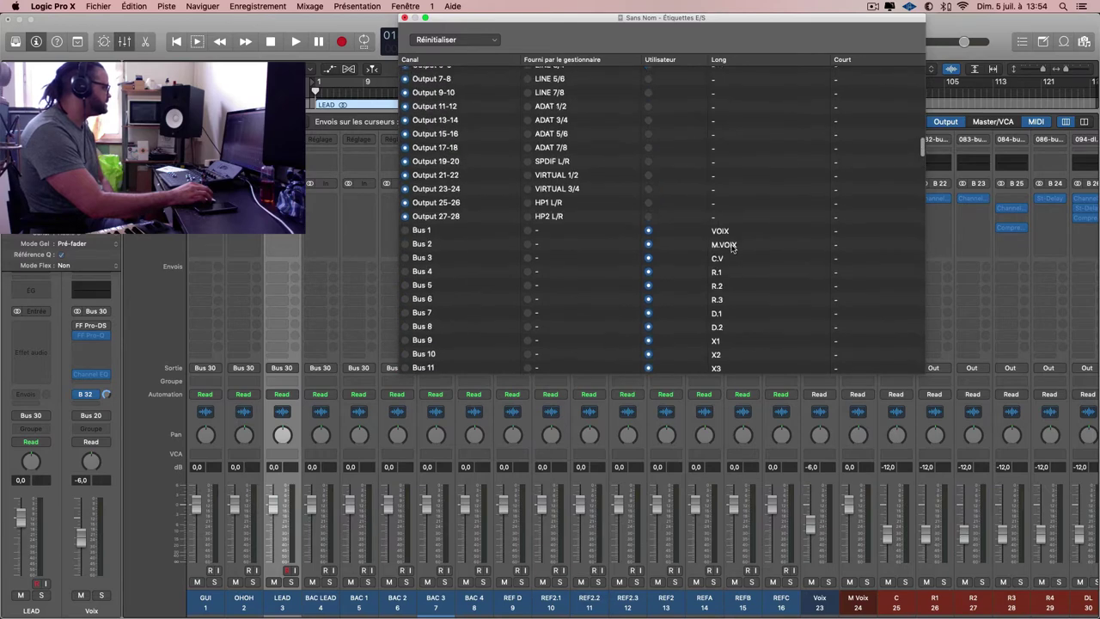
{"action": "left_click", "coordinate": [726, 232]}
{"action": "left_click", "coordinate": [729, 231]}
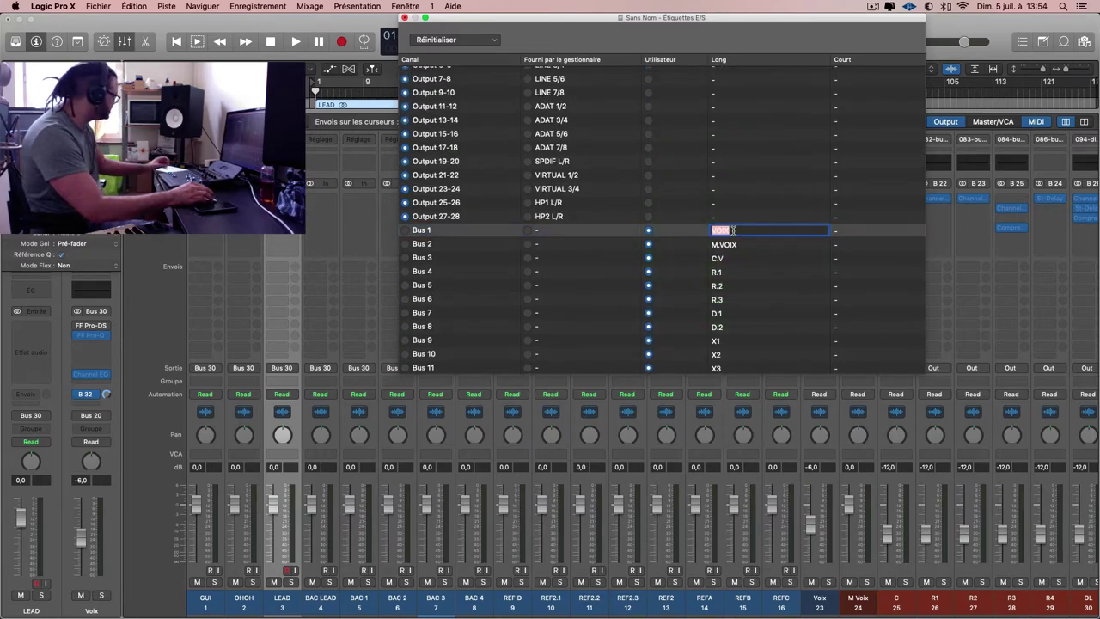
{"action": "type", "text": "KIK"}
{"action": "key", "text": "Return"}
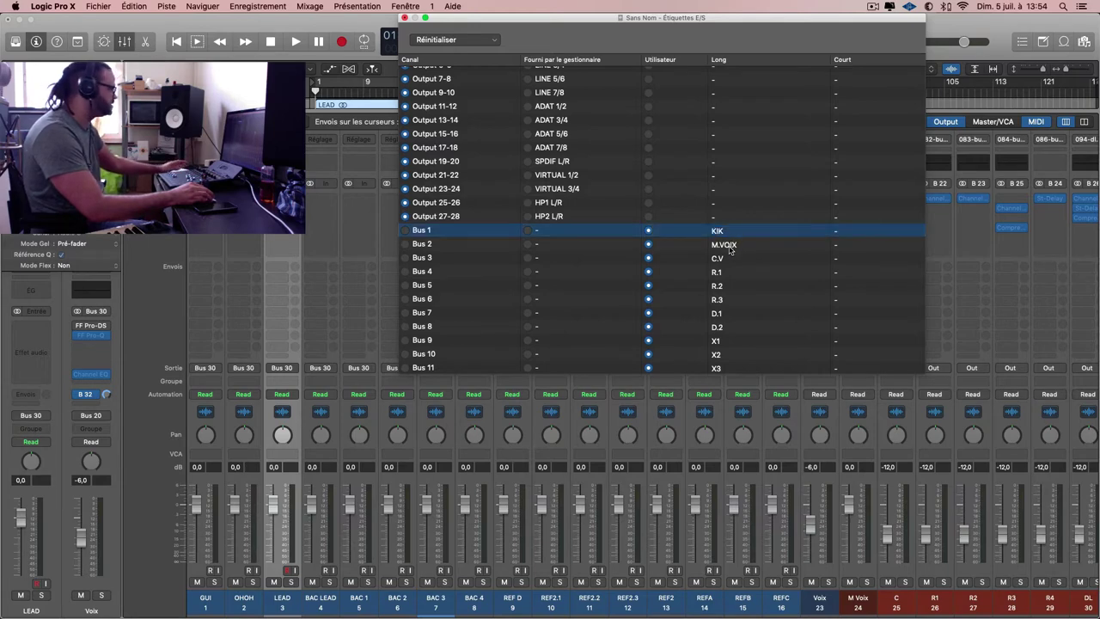
Set the long labels of Bus 2 and Bus 3 to DRUMS and M.D.
{"action": "left_click", "coordinate": [725, 245]}
{"action": "type", "text": "DR"}
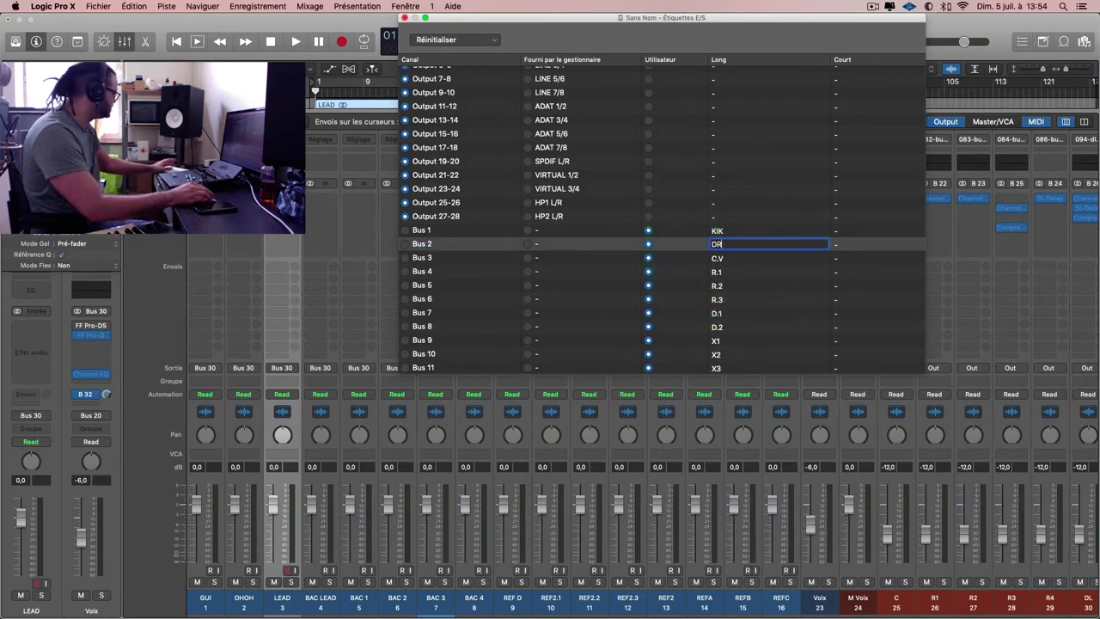
{"action": "type", "text": "UMS"}
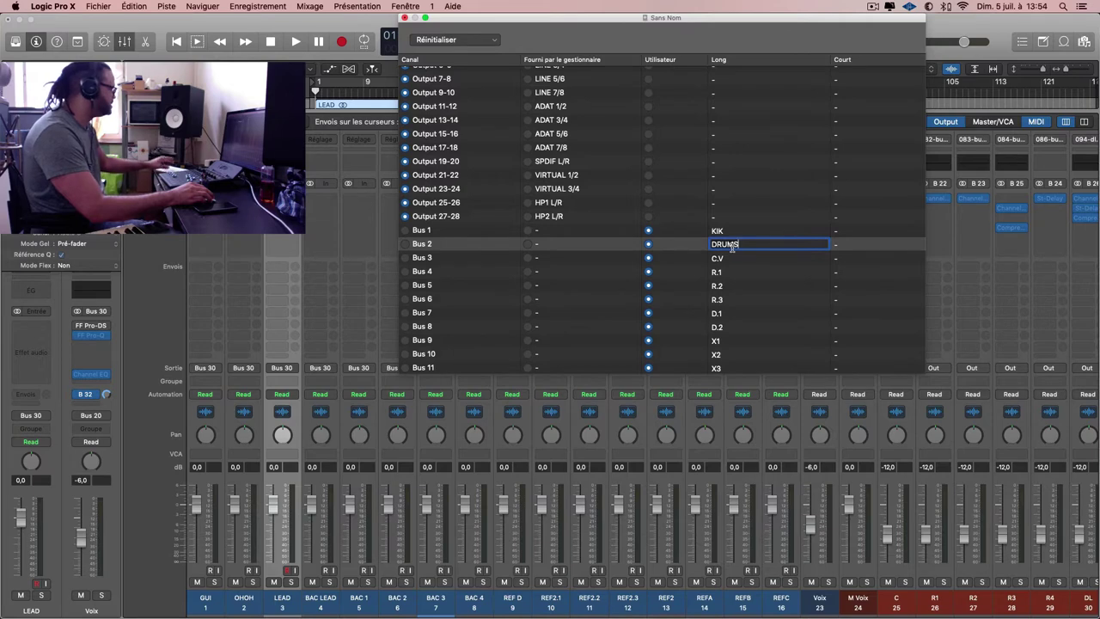
{"action": "key", "text": "Return"}
{"action": "left_click", "coordinate": [724, 256]}
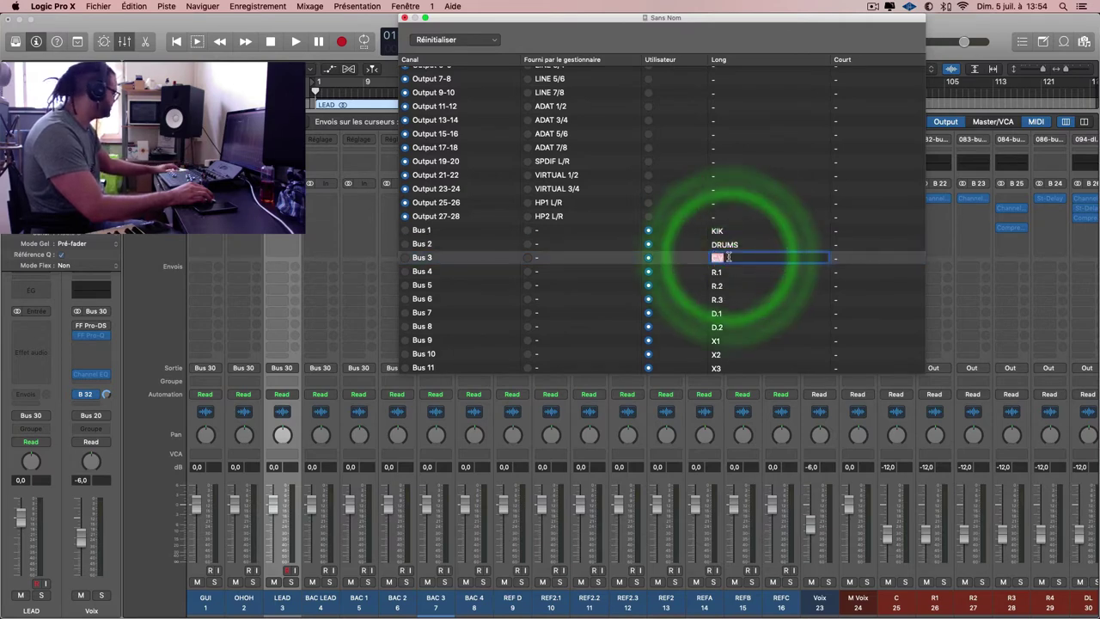
{"action": "type", "text": "M"}
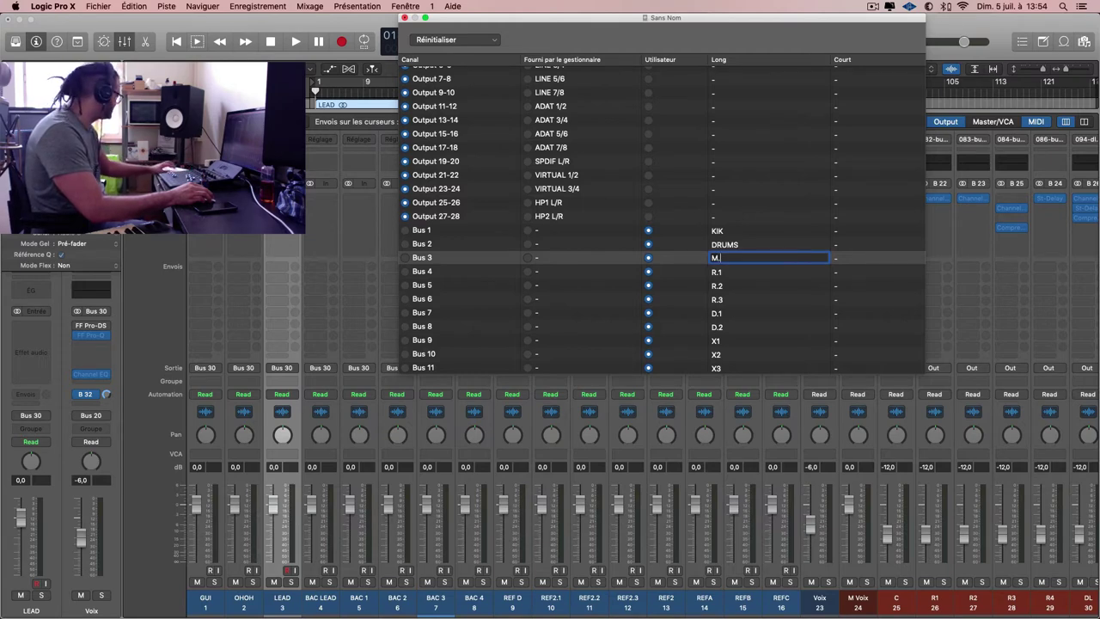
{"action": "type", "text": ".D"}
{"action": "key", "text": "Return"}
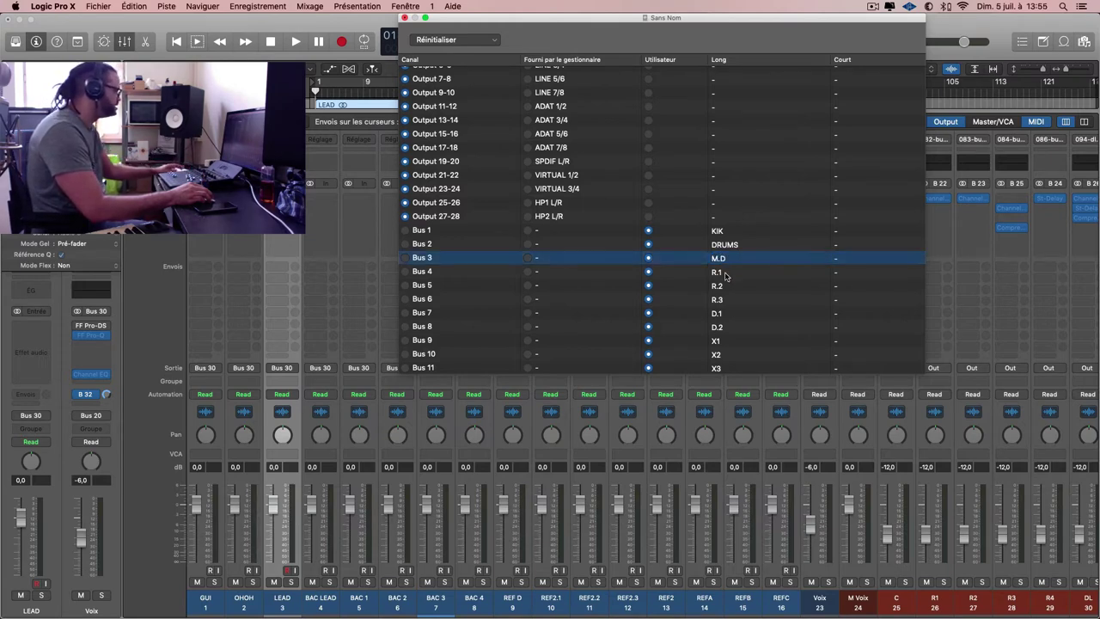
Set the long label of Bus 30 to VOIX and close the I/O labels window.
{"action": "left_click", "coordinate": [725, 275]}
{"action": "scroll", "coordinate": [729, 276], "scroll_direction": "down", "scroll_amount": 4}
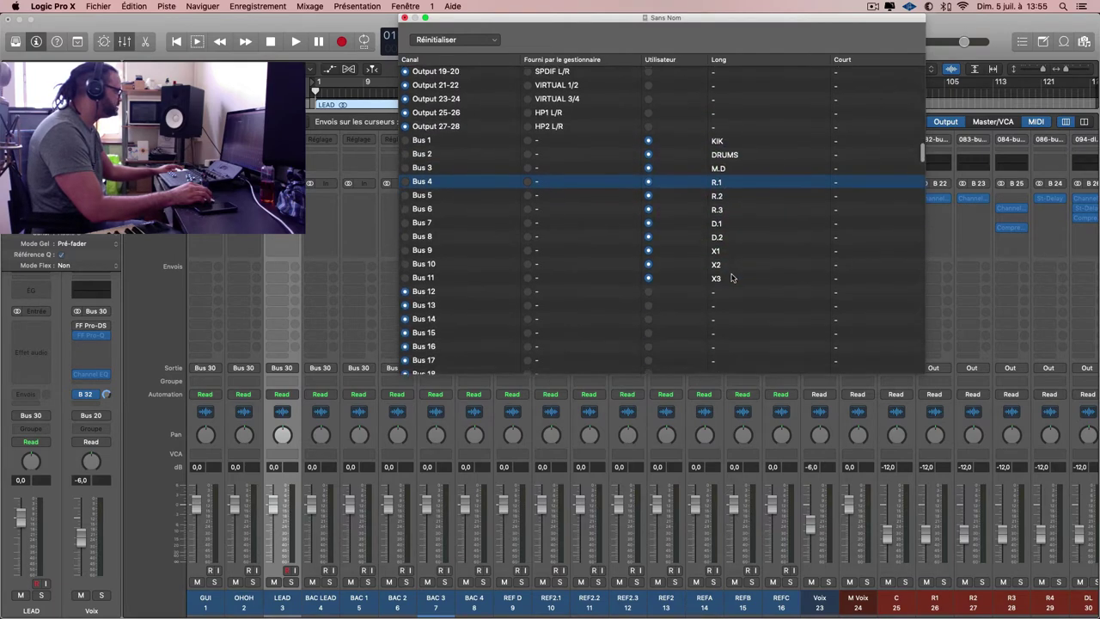
{"action": "scroll", "coordinate": [733, 278], "scroll_direction": "down", "scroll_amount": 10}
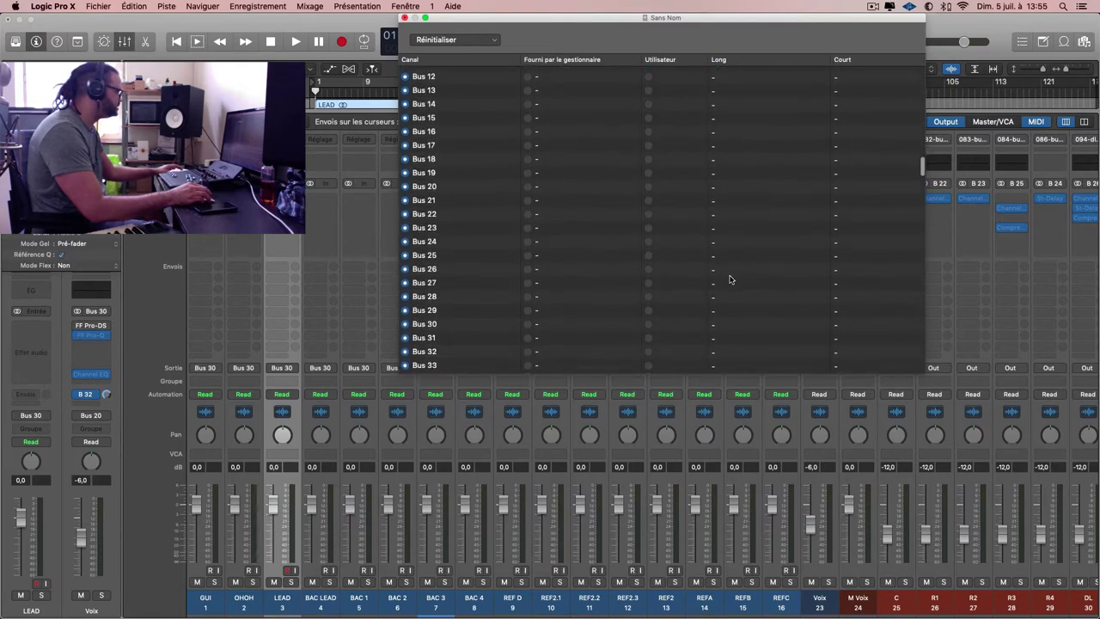
{"action": "left_click", "coordinate": [727, 324]}
{"action": "left_click", "coordinate": [727, 324]}
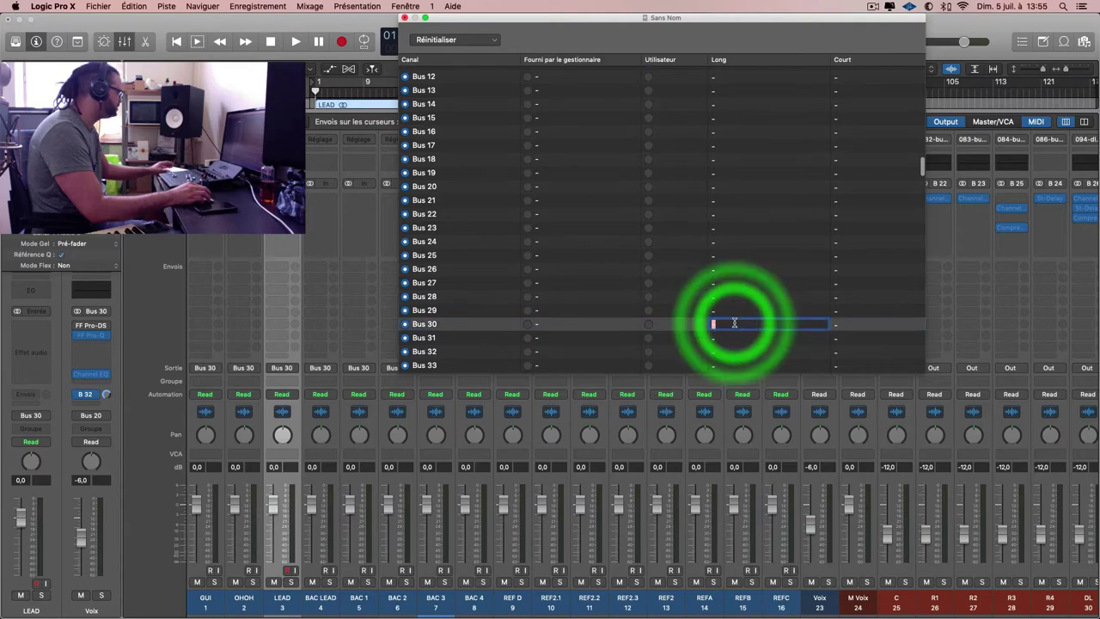
{"action": "type", "text": "VOIX"}
{"action": "key", "text": "Return"}
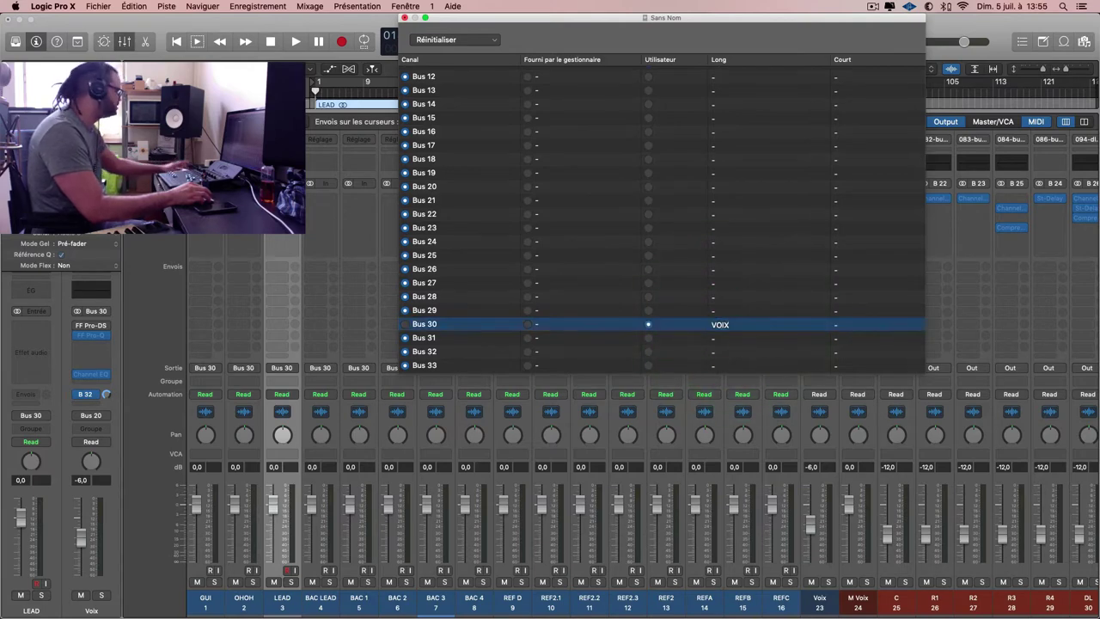
{"action": "left_click_drag", "start_coordinate": [590, 30], "coordinate": [1099, 396]}
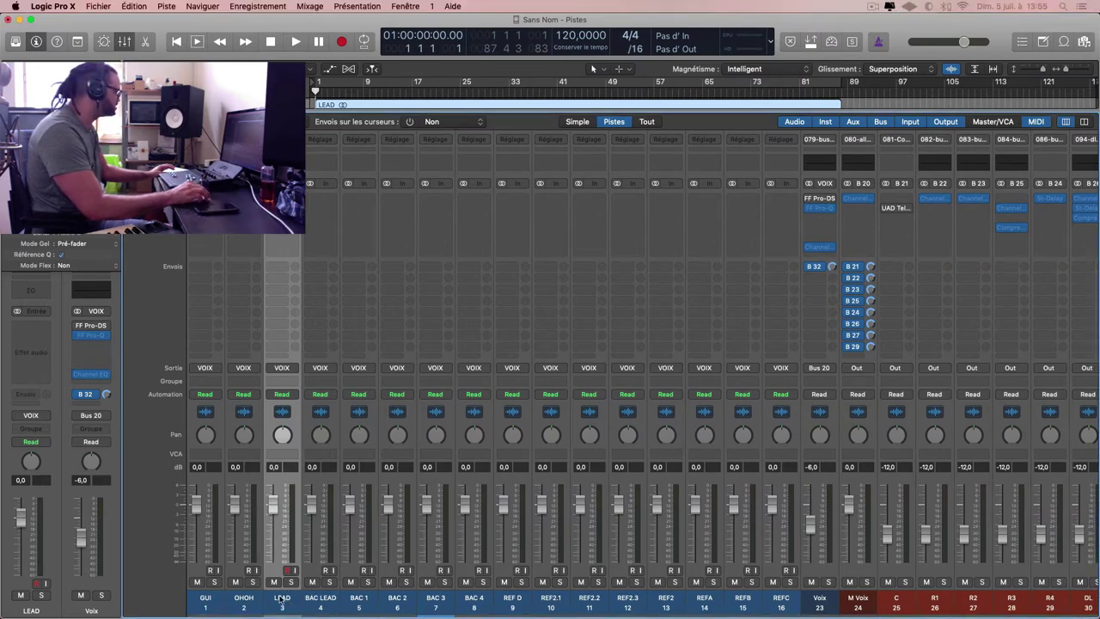
Check the output routing of the LEAD channel and its neighbouring vocal channels in the mixer without changing it.
{"action": "left_click", "coordinate": [245, 602]}
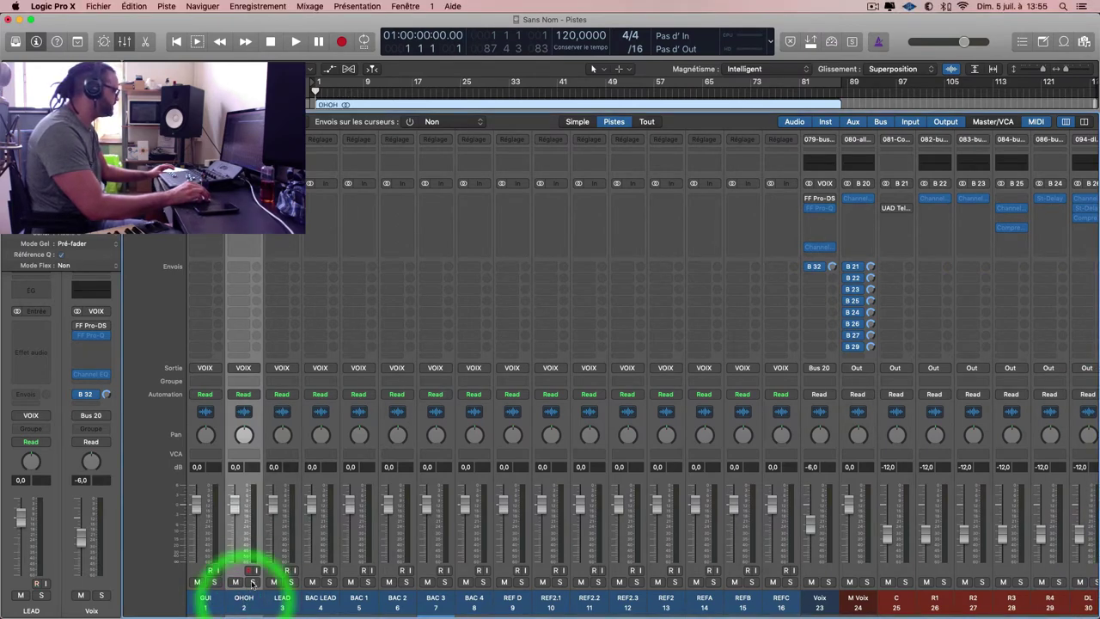
{"action": "left_click", "coordinate": [284, 368]}
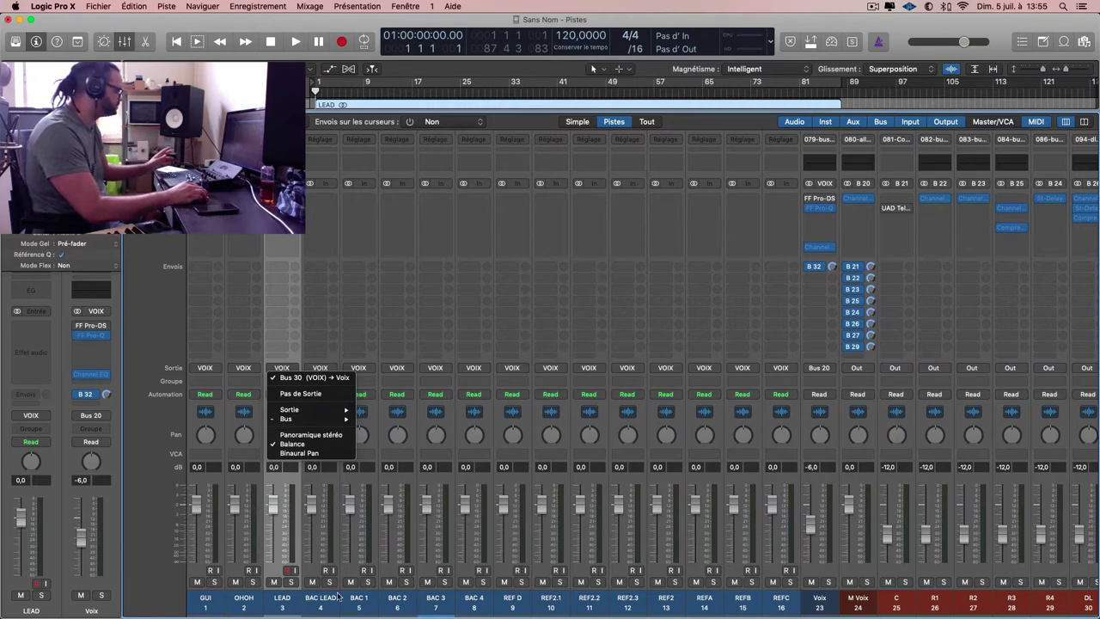
{"action": "left_click", "coordinate": [311, 602]}
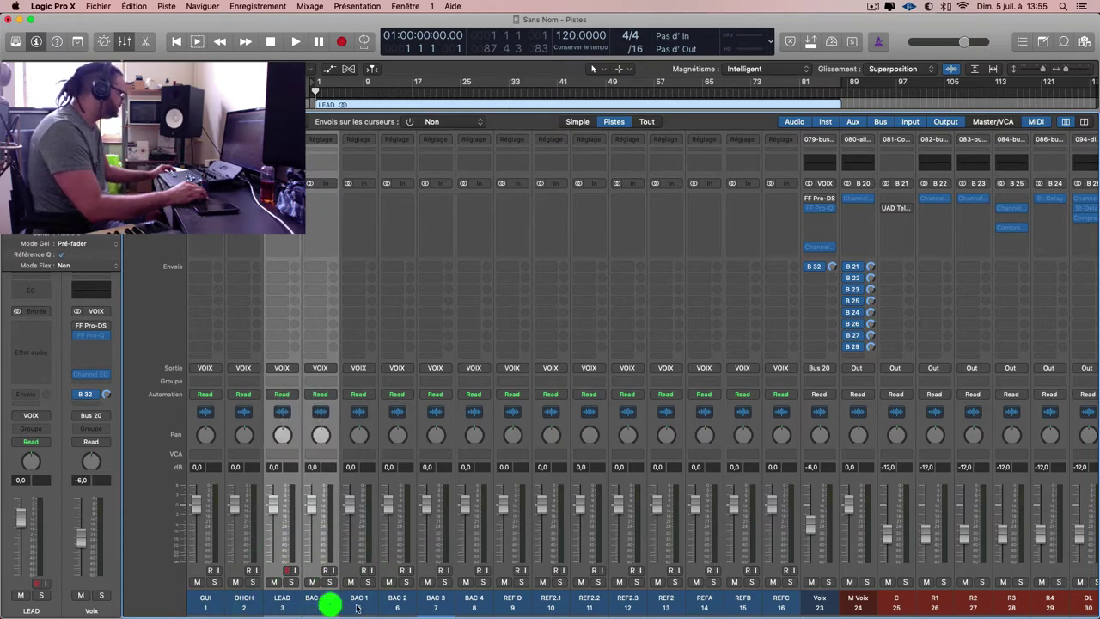
{"action": "left_click", "coordinate": [354, 603]}
{"action": "key", "text": "Left"}
{"action": "key", "text": "Left"}
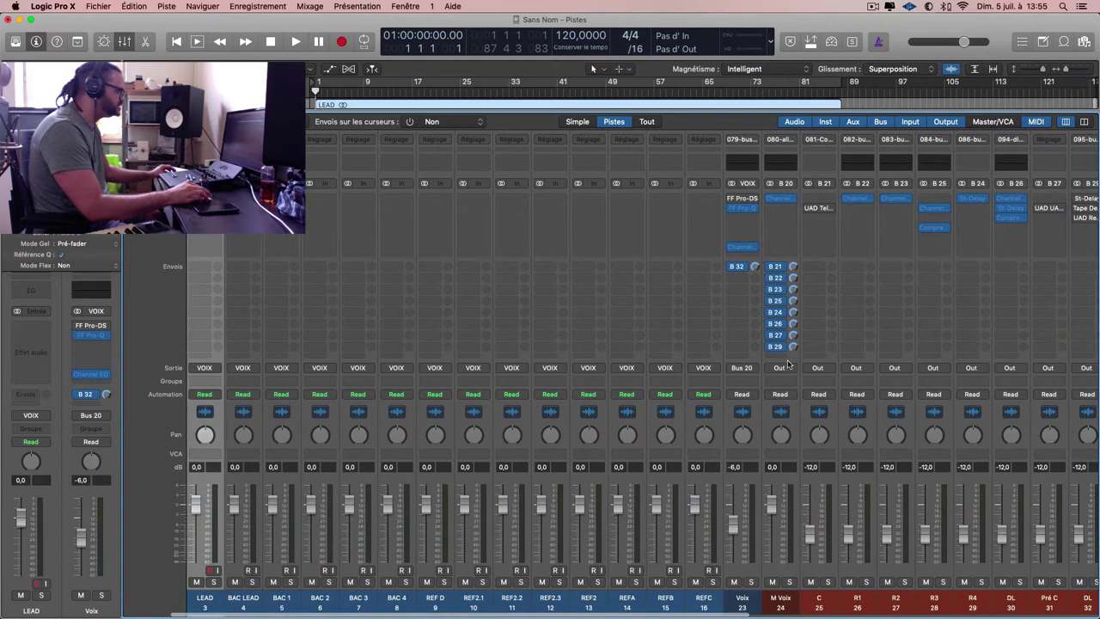
Select the vocal effect channels C through R5 together and lower their faders to -∞.
{"action": "scroll", "coordinate": [550, 387], "scroll_direction": "right", "scroll_amount": 2}
{"action": "left_click", "coordinate": [738, 599]}
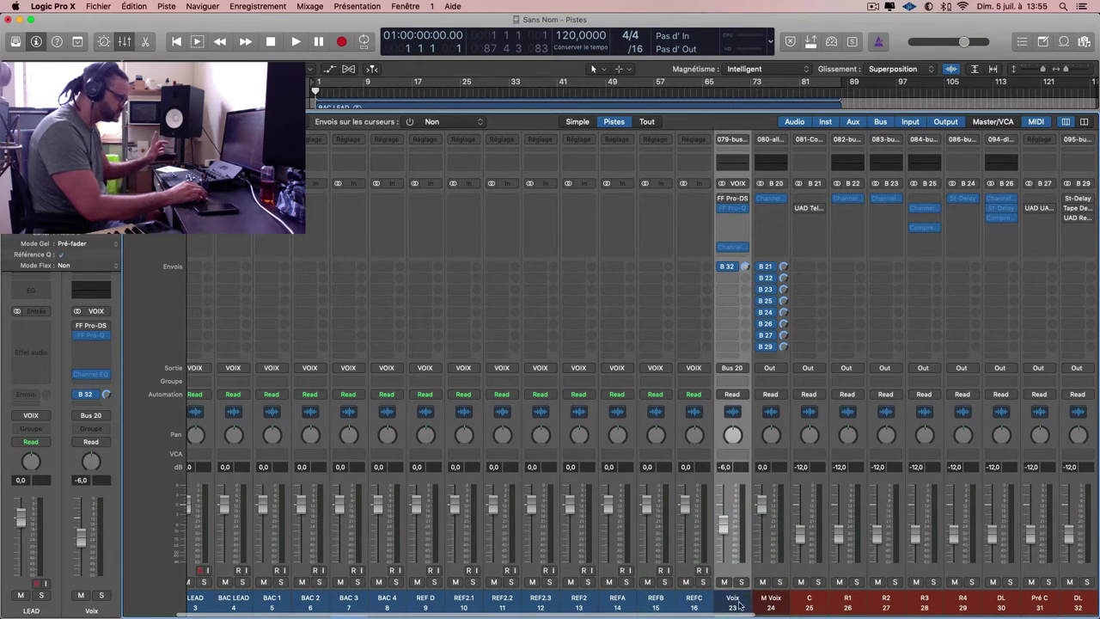
{"action": "left_click", "coordinate": [769, 601]}
{"action": "left_click_drag", "start_coordinate": [774, 597], "coordinate": [1066, 595]}
{"action": "left_click_drag", "start_coordinate": [1063, 550], "coordinate": [1063, 617]}
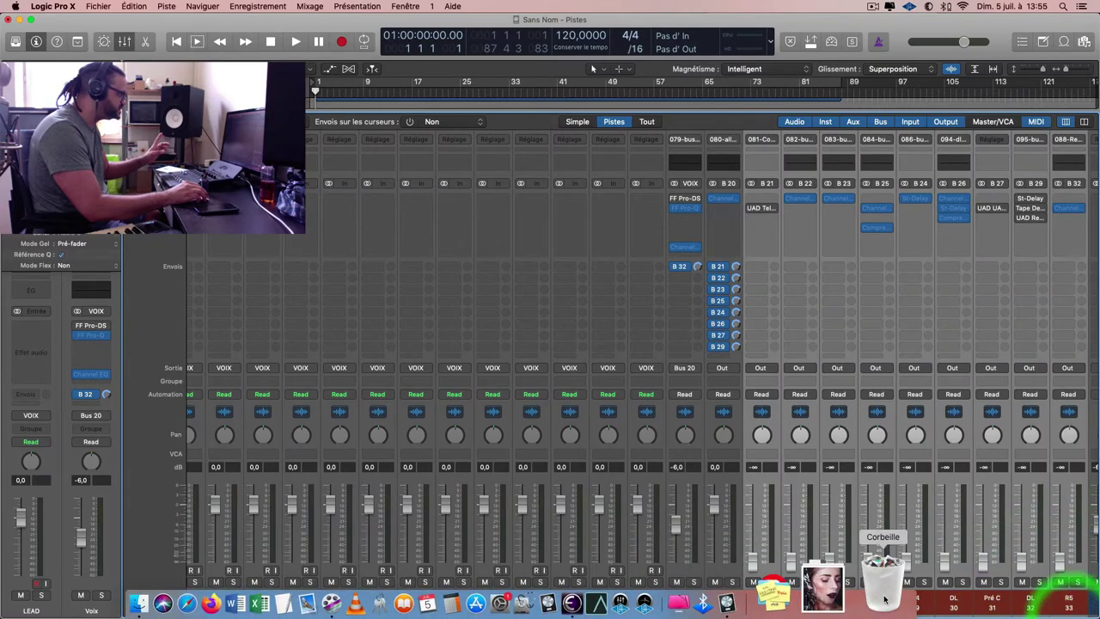
Start playback from the beginning of the project and hide the mixer to show the tracks.
{"action": "scroll", "coordinate": [879, 341], "scroll_direction": "right", "scroll_amount": 5}
{"action": "scroll", "coordinate": [879, 340], "scroll_direction": "right", "scroll_amount": 8}
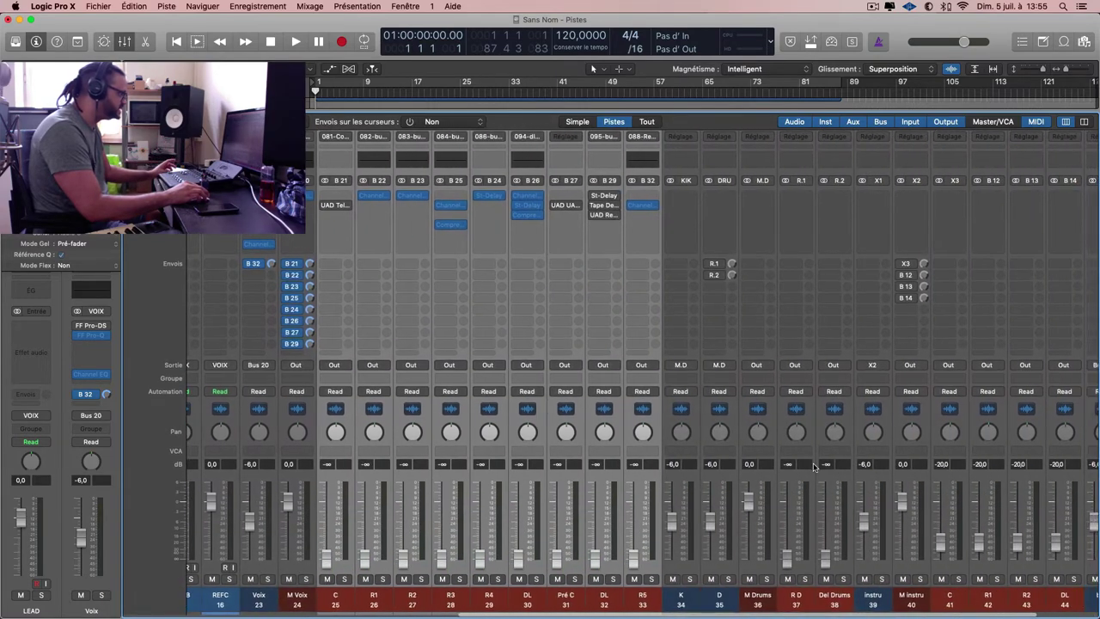
{"action": "scroll", "coordinate": [825, 464], "scroll_direction": "left", "scroll_amount": 15}
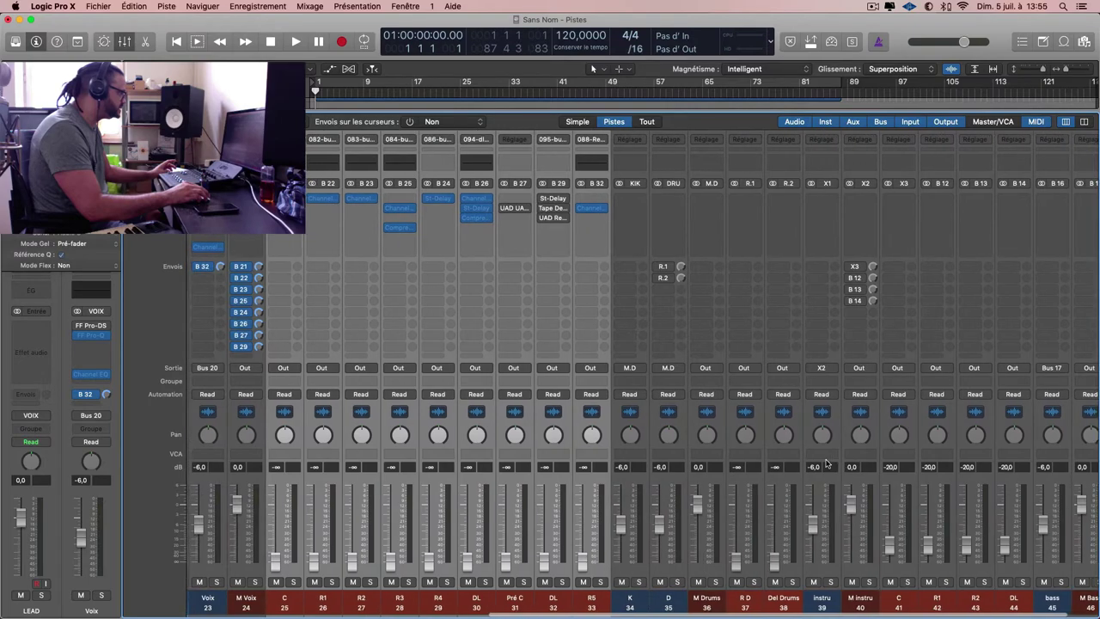
{"action": "key", "text": "x"}
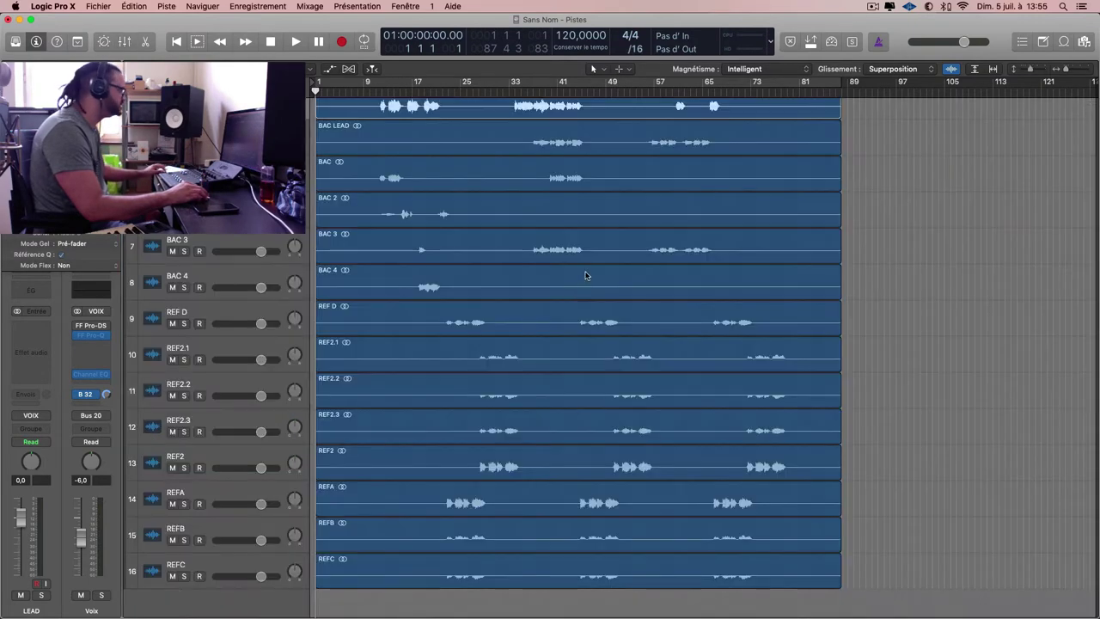
{"action": "key", "text": "x"}
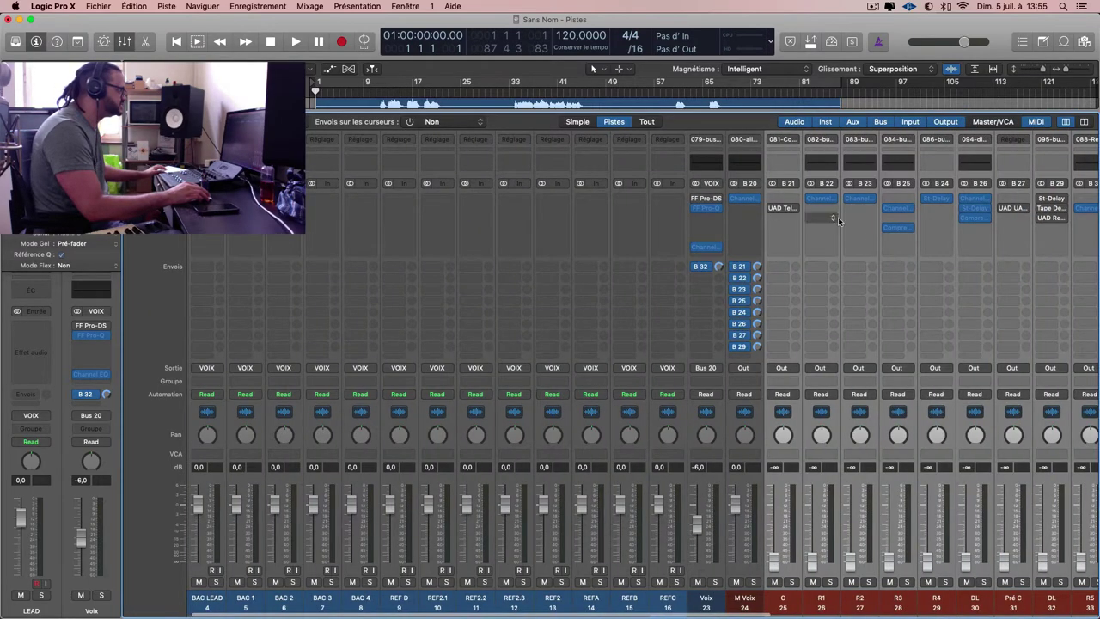
{"action": "scroll", "coordinate": [882, 221], "scroll_direction": "right", "scroll_amount": 5}
{"action": "key", "text": "space"}
{"action": "key", "text": "x"}
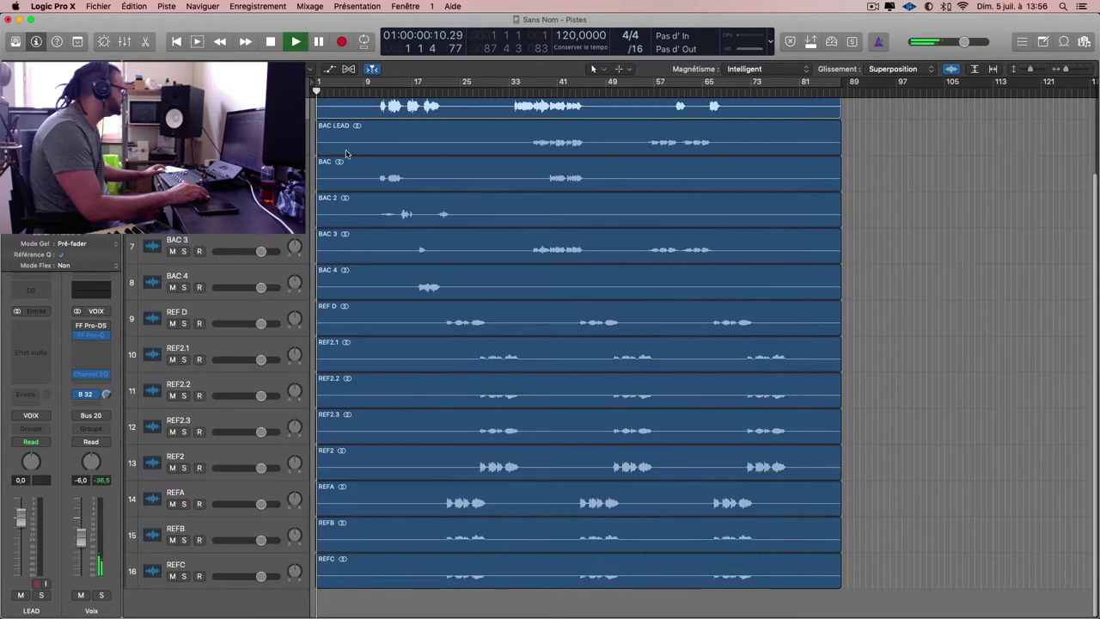
Stop playback, show the mixer, and set the faders of channels GUI through REFC together to -6 dB.
{"action": "key", "text": "x"}
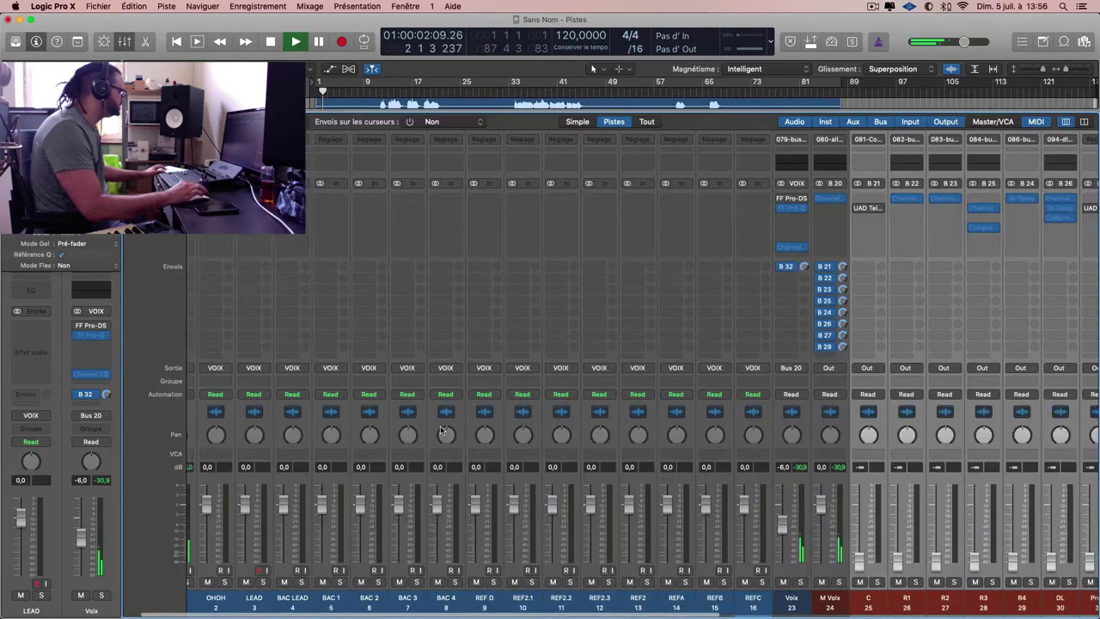
{"action": "key", "text": "space"}
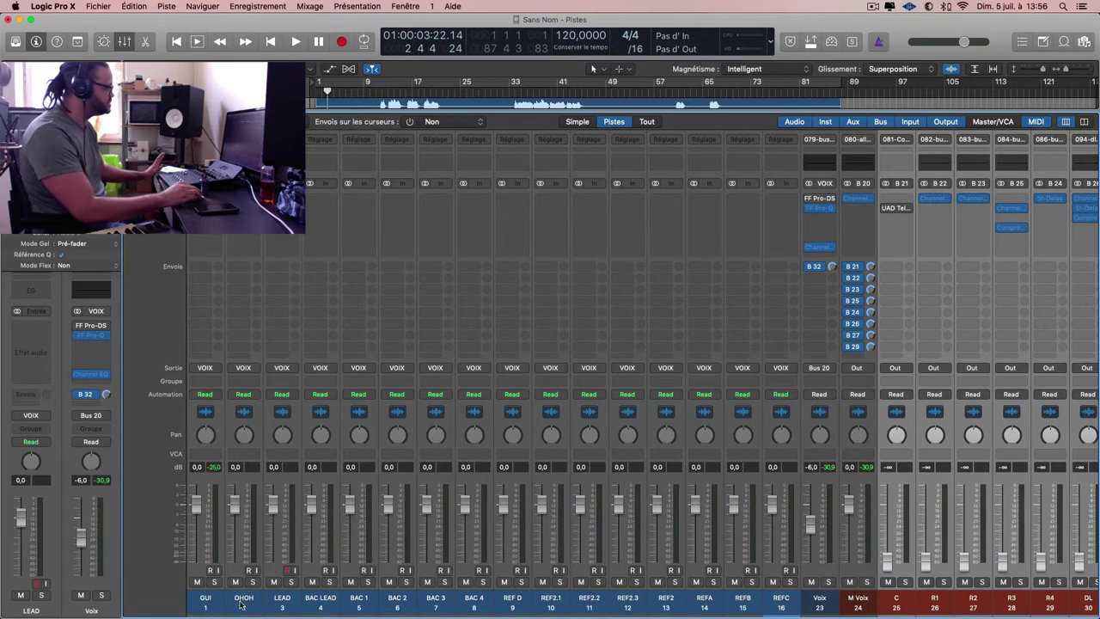
{"action": "left_click_drag", "start_coordinate": [205, 606], "coordinate": [794, 612]}
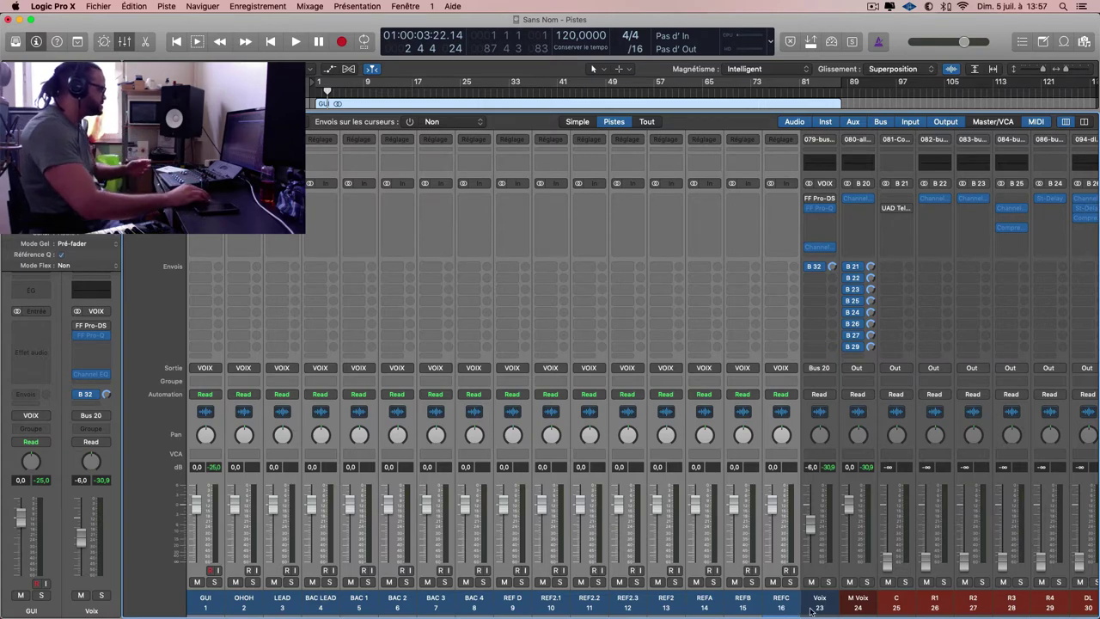
{"action": "left_click", "coordinate": [697, 509]}
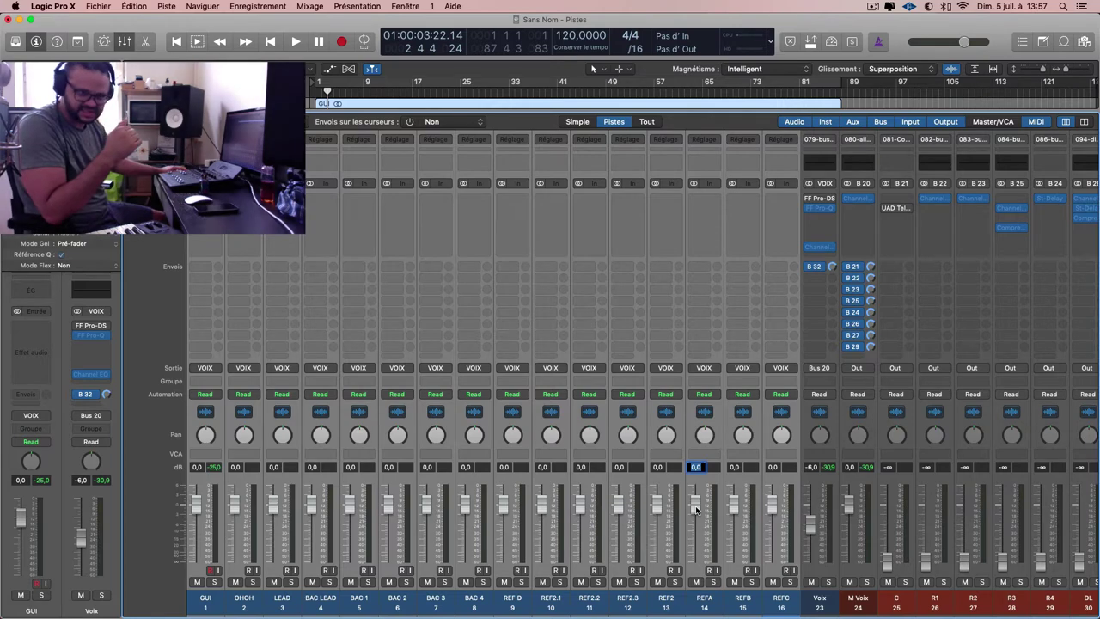
{"action": "type", "text": "+"}
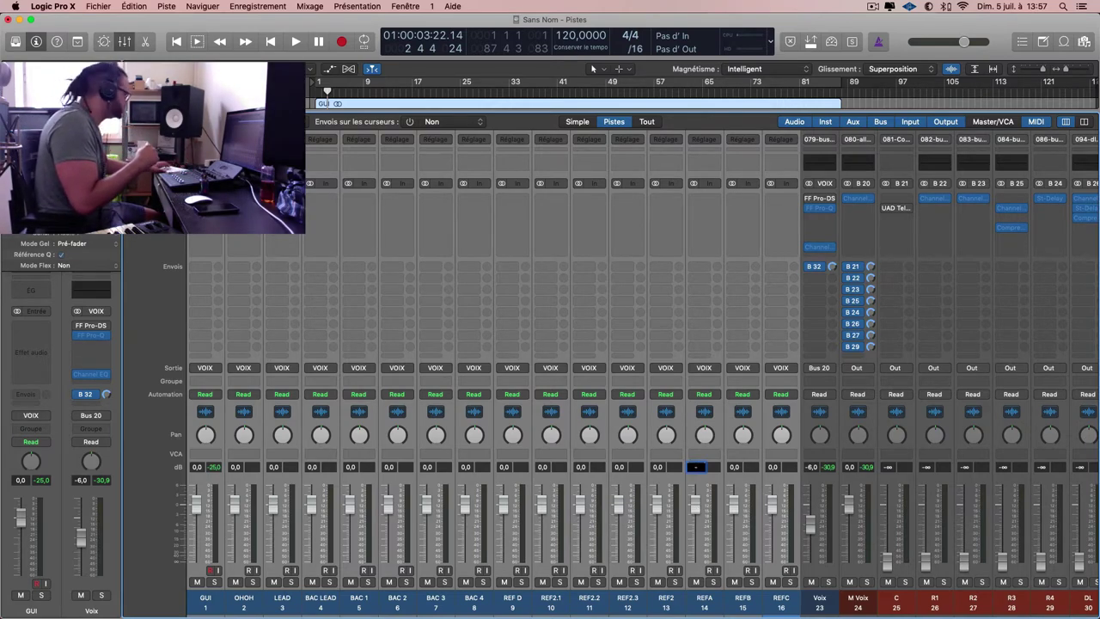
{"action": "type", "text": "6"}
{"action": "key", "text": "Return"}
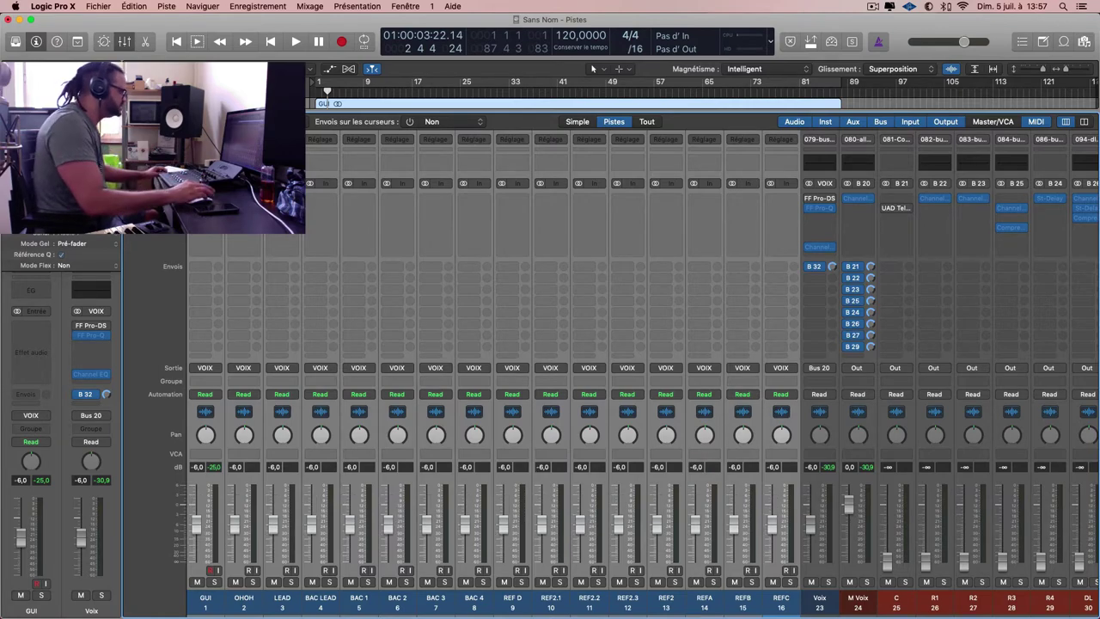
{"action": "left_click", "coordinate": [245, 600]}
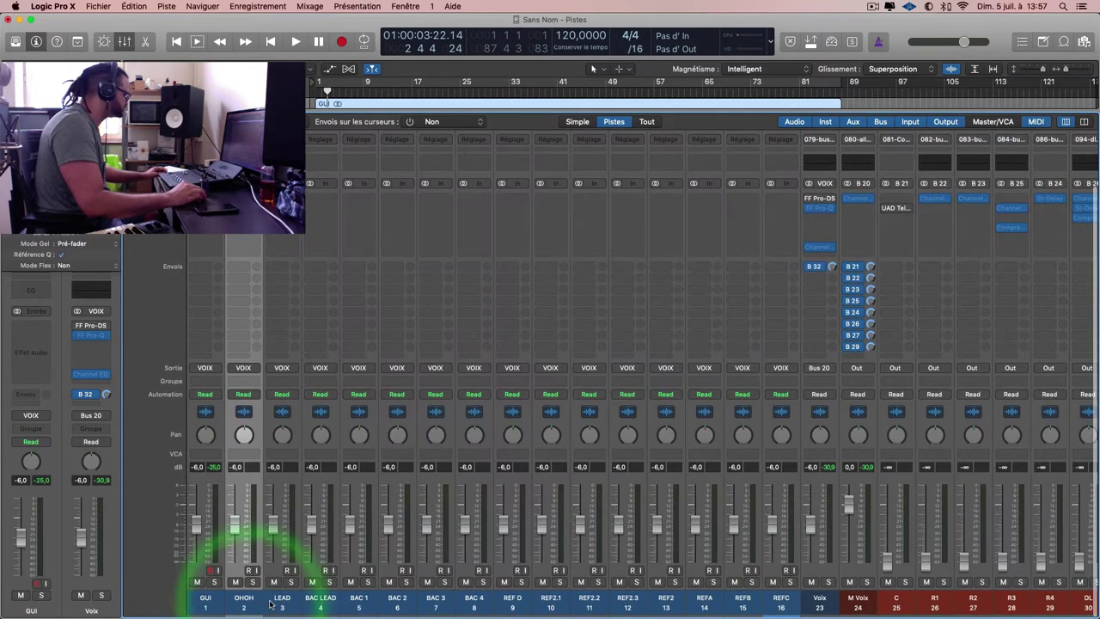
{"action": "left_click", "coordinate": [283, 604]}
{"action": "left_click", "coordinate": [319, 605]}
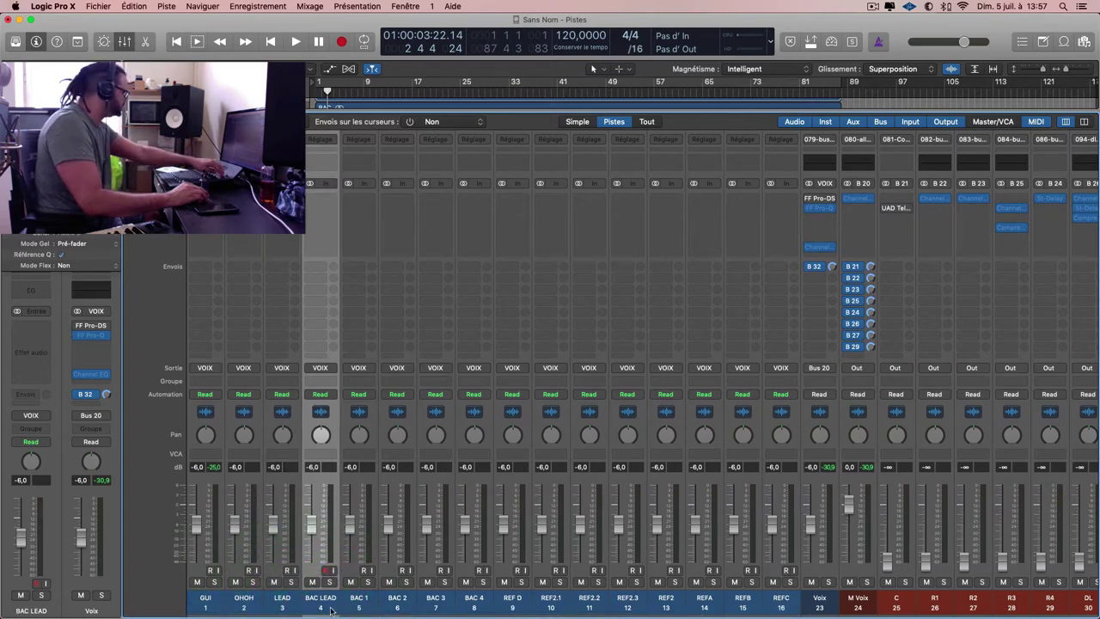
{"action": "left_click", "coordinate": [282, 600]}
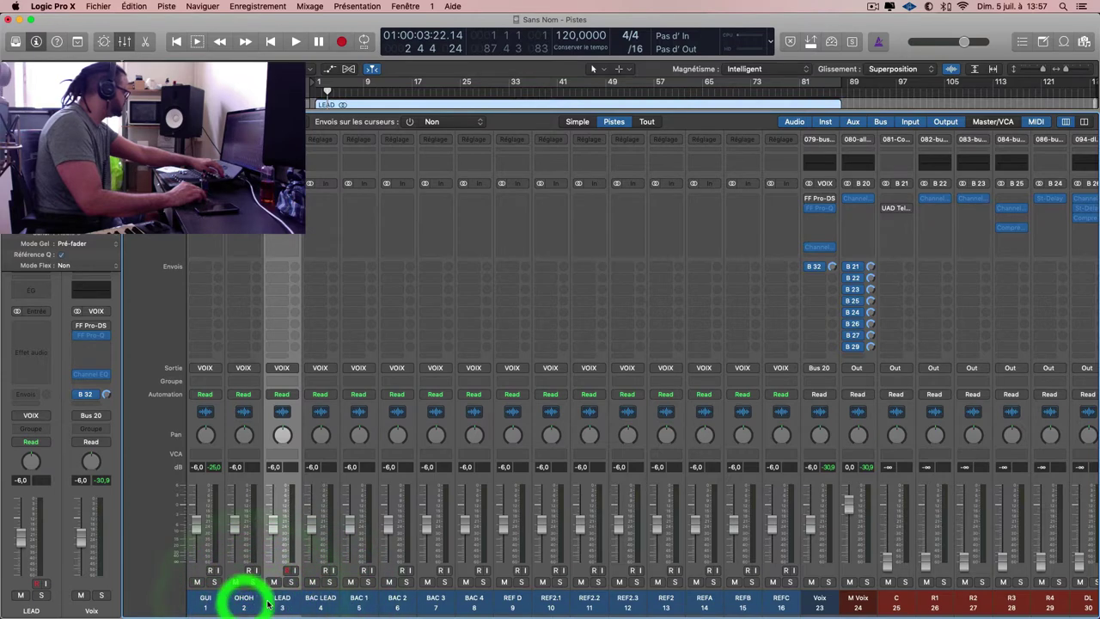
{"action": "left_click_drag", "start_coordinate": [245, 603], "coordinate": [342, 600]}
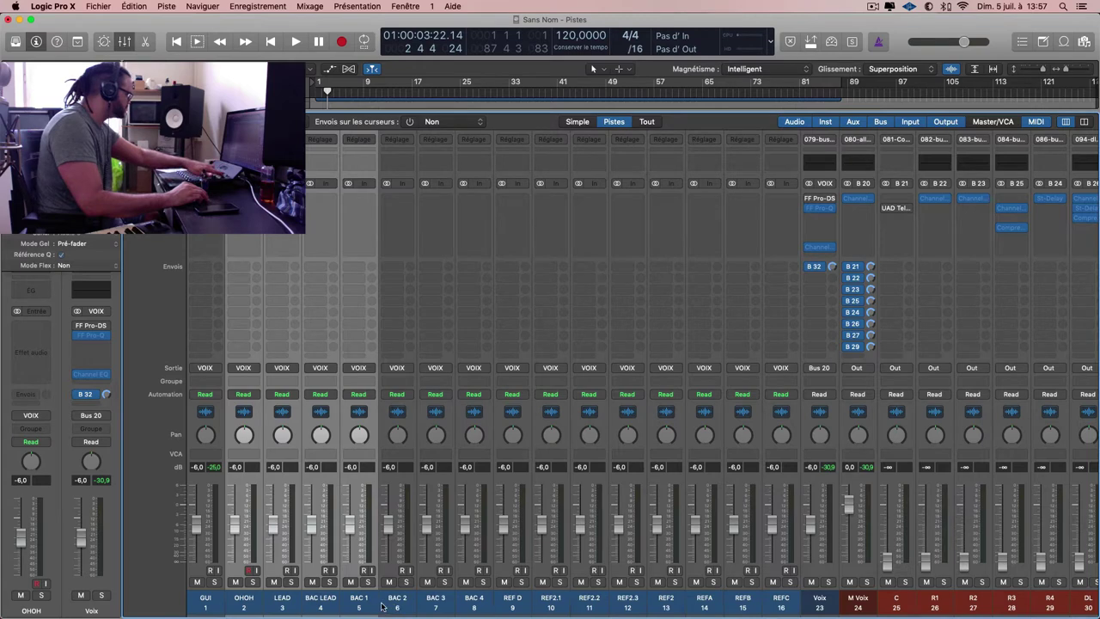
{"action": "left_click_drag", "start_coordinate": [395, 607], "coordinate": [239, 597]}
Hide the mixer and play the tracks from about bar 10.
{"action": "key", "text": "x"}
{"action": "left_click", "coordinate": [432, 332]}
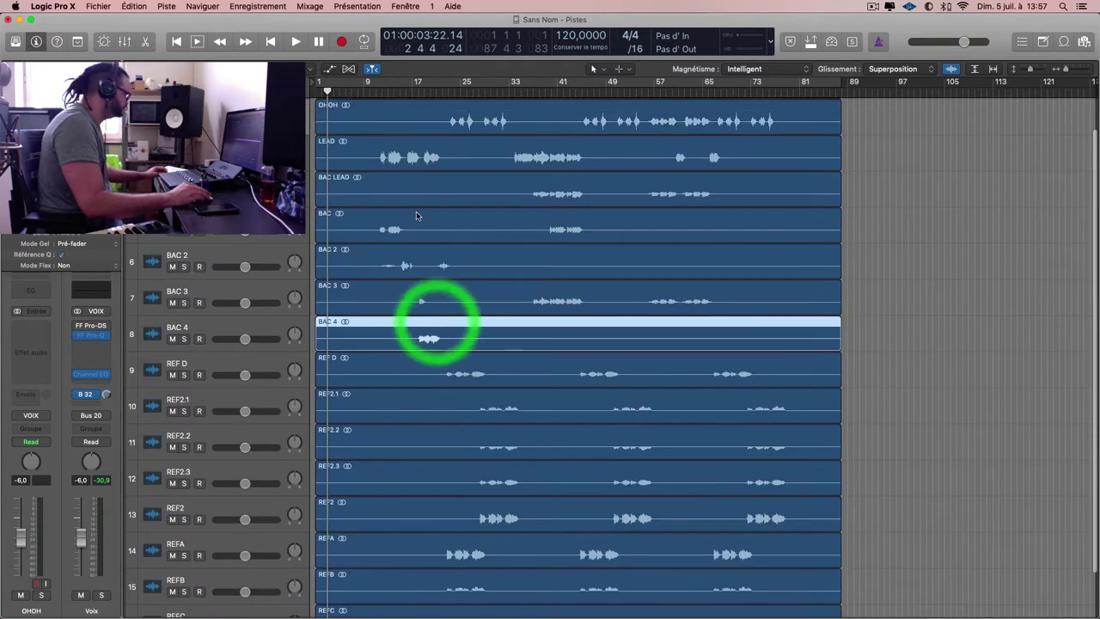
{"action": "double_click", "coordinate": [373, 89]}
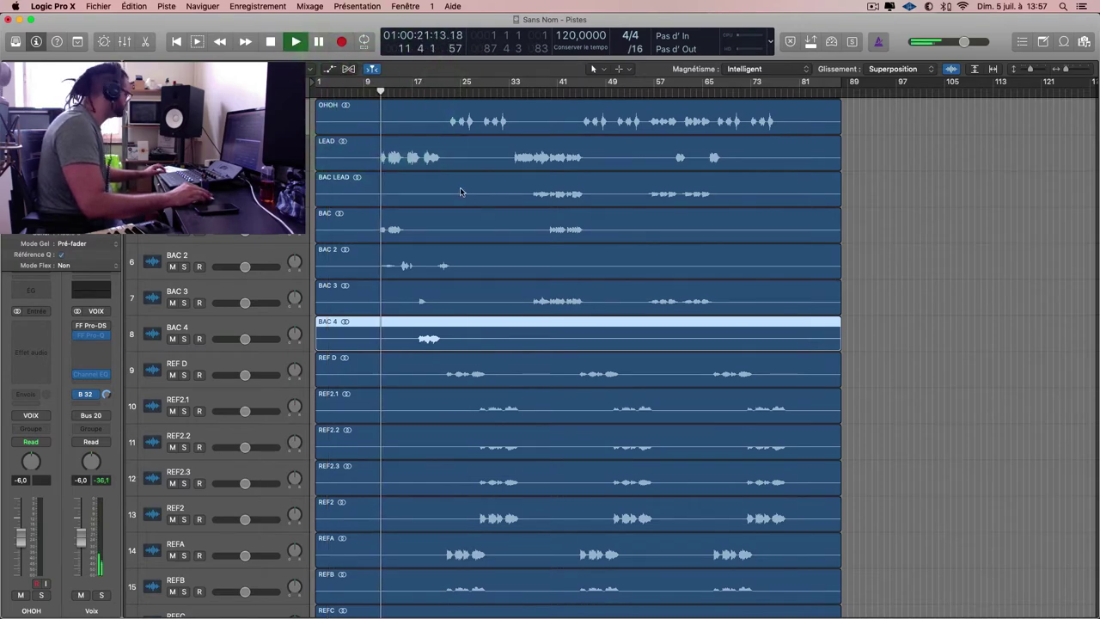
Show the mixer and browse the available plug-ins for the empty insert slot below AdLimit on the master channel, up to Audio Units.
{"action": "key", "text": "x"}
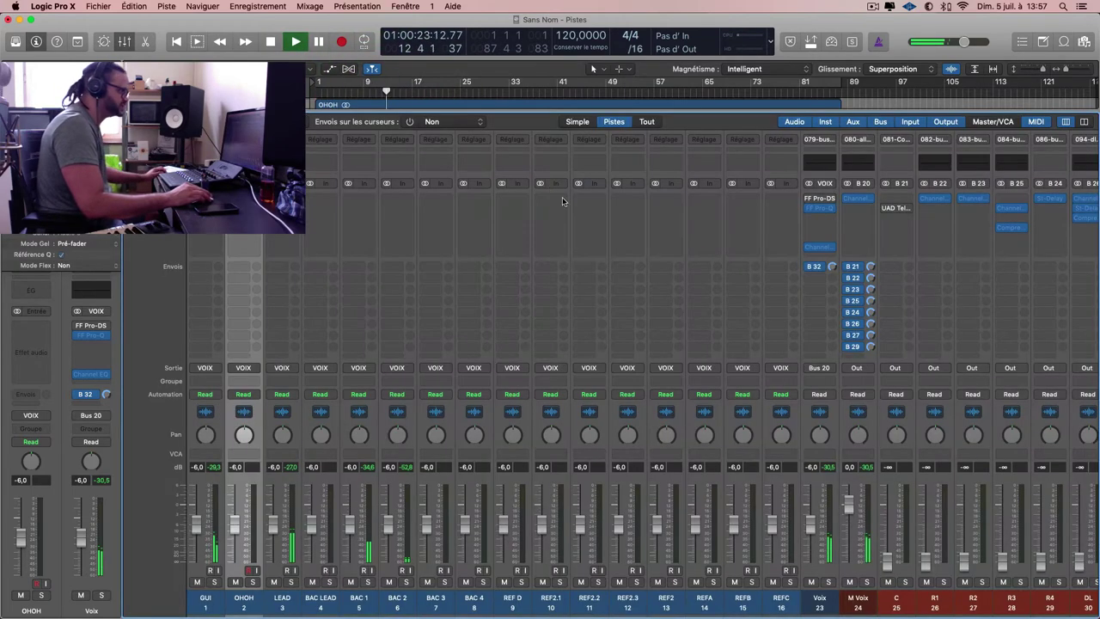
{"action": "scroll", "coordinate": [729, 222], "scroll_direction": "right", "scroll_amount": 5}
{"action": "scroll", "coordinate": [757, 225], "scroll_direction": "right", "scroll_amount": 6}
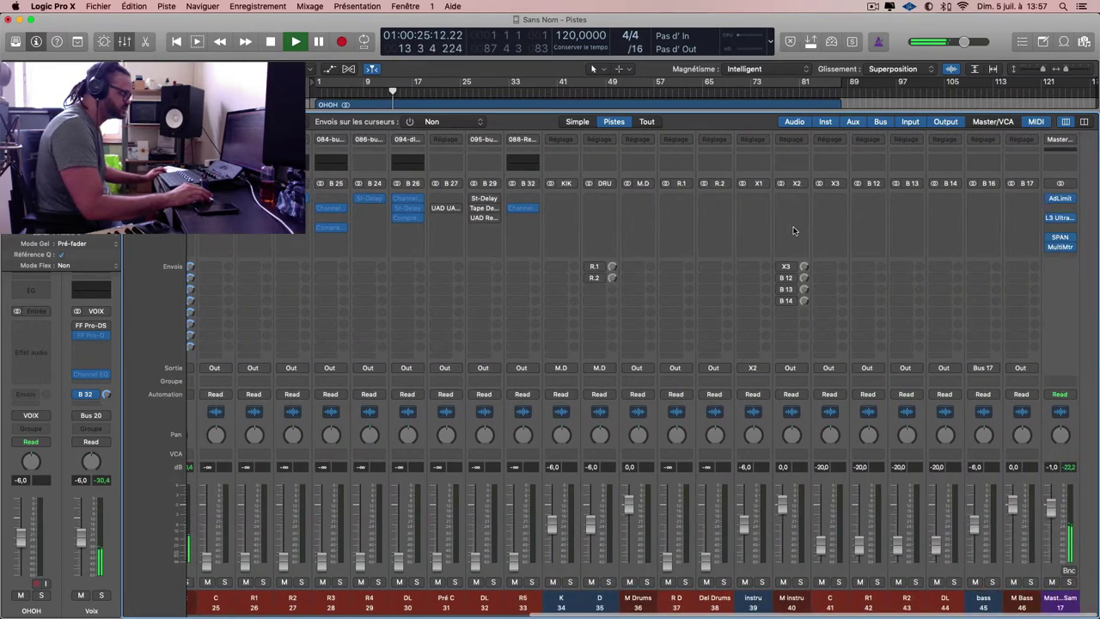
{"action": "left_click", "coordinate": [1086, 216]}
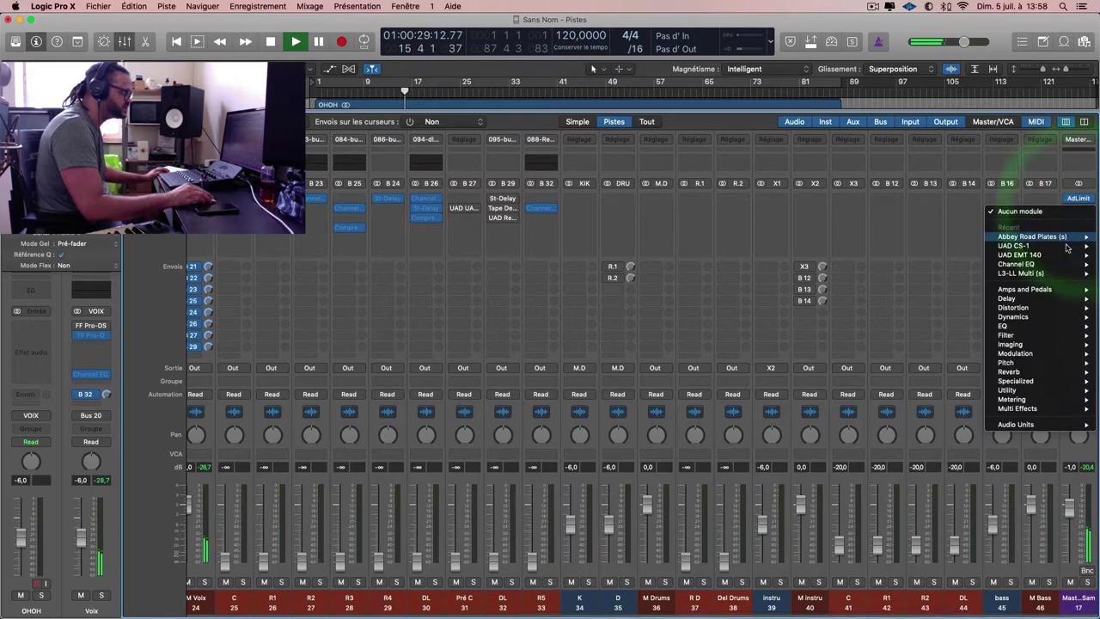
{"action": "mouse_move", "coordinate": [1026, 427]}
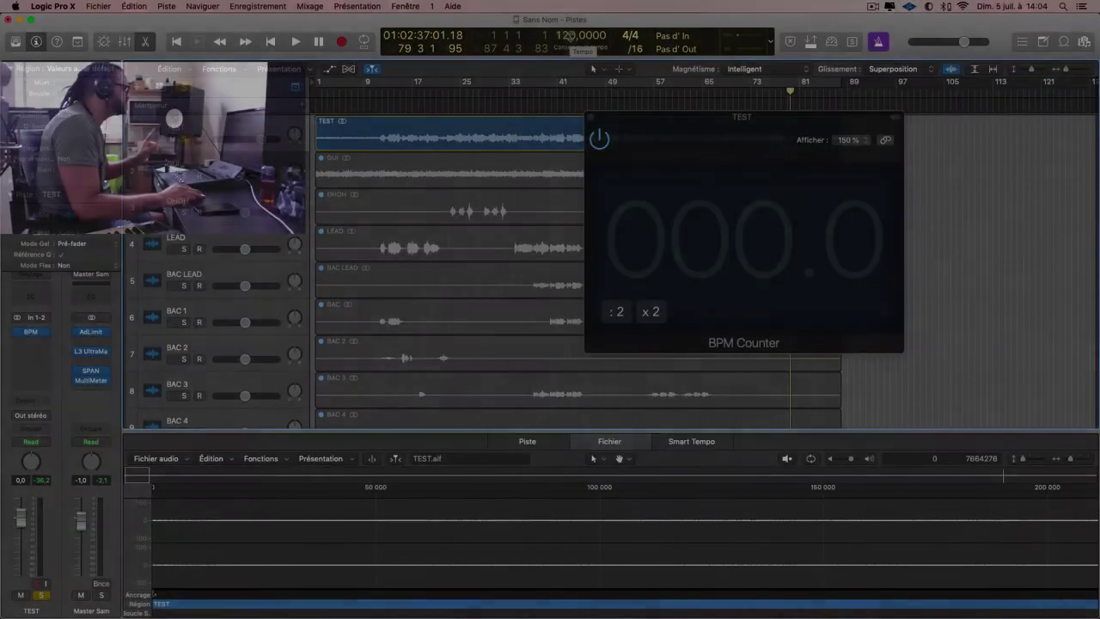
Set the project tempo to 87 BPM.
{"action": "left_click", "coordinate": [571, 35]}
{"action": "type", "text": "87"}
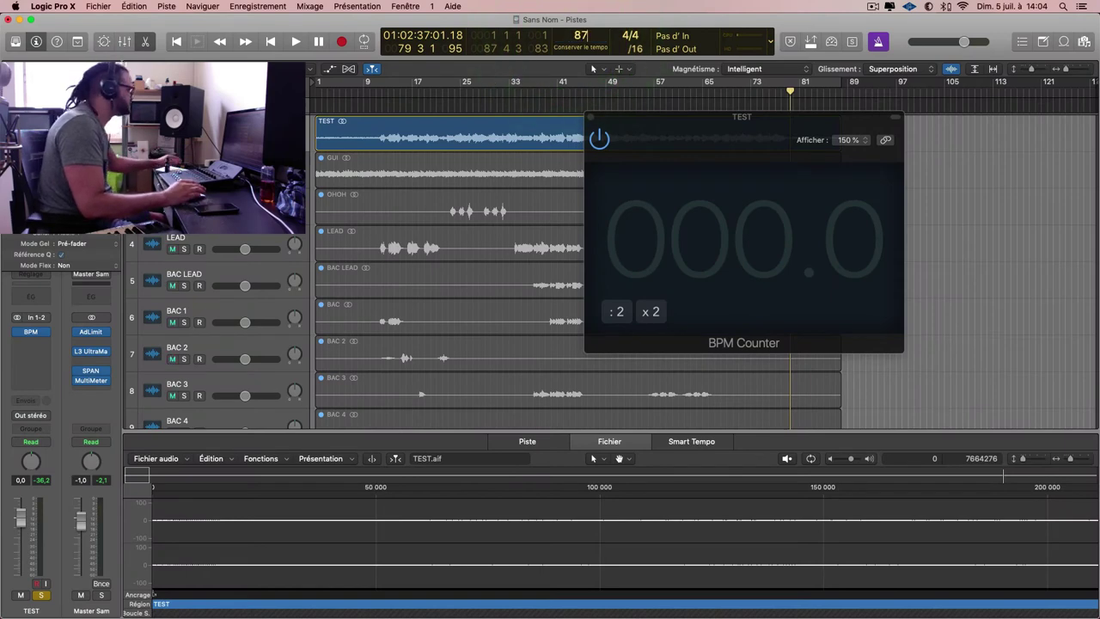
{"action": "key", "text": "Return"}
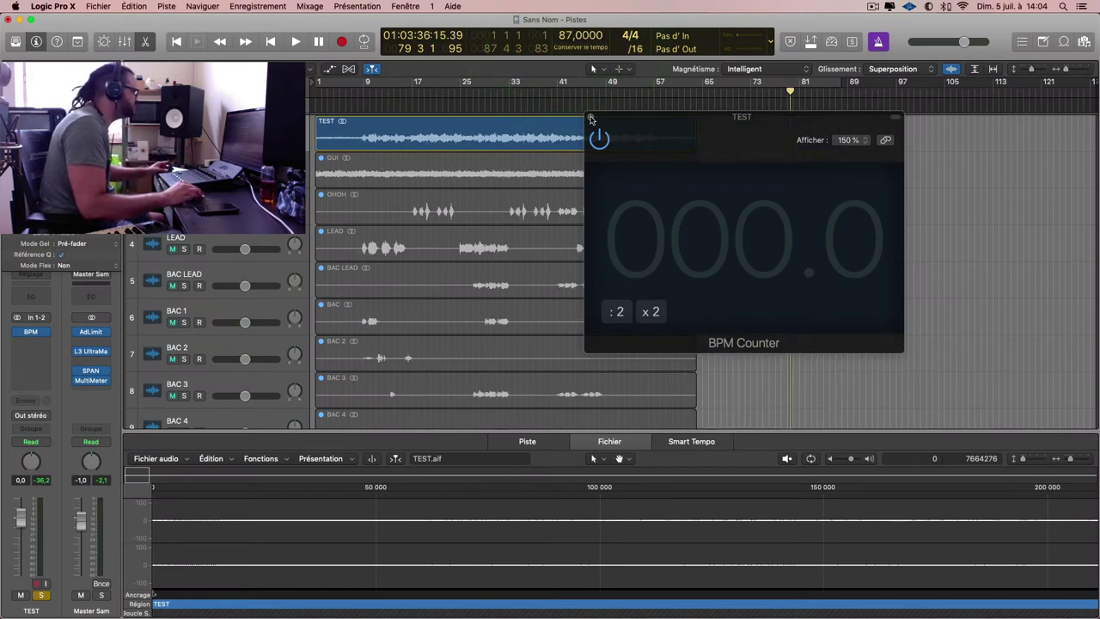
Close the BPM Counter and remove it from the TEST track, then unsolo and mute that track.
{"action": "left_click", "coordinate": [591, 116]}
{"action": "left_click", "coordinate": [44, 334]}
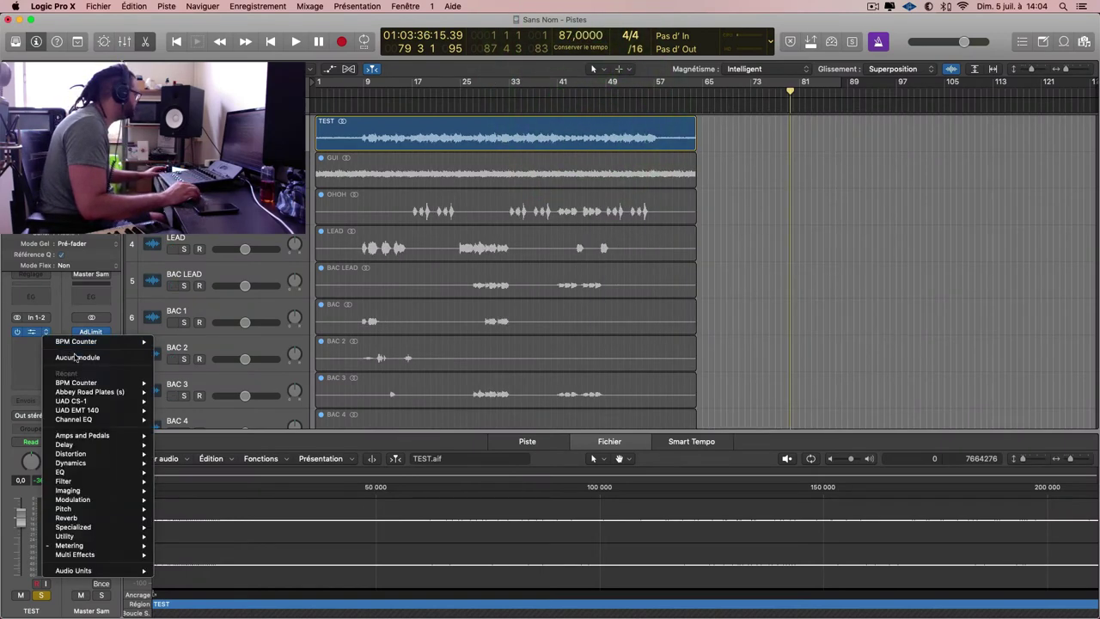
{"action": "key", "text": "s"}
{"action": "key", "text": "m"}
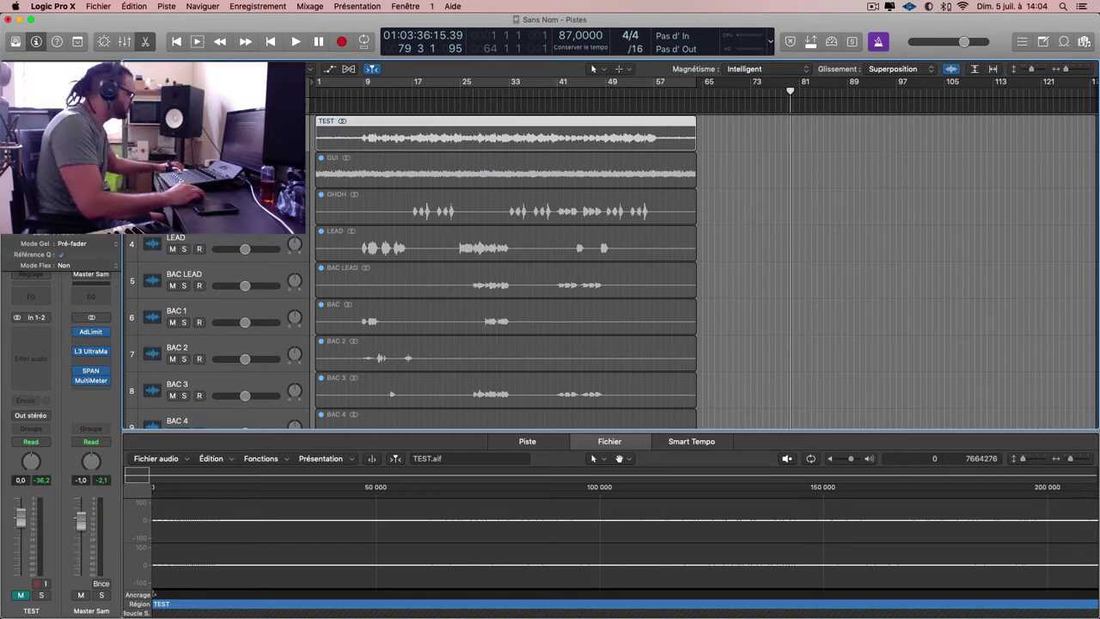
Hide the editor below the tracks and clear the region selection.
{"action": "key", "text": "p"}
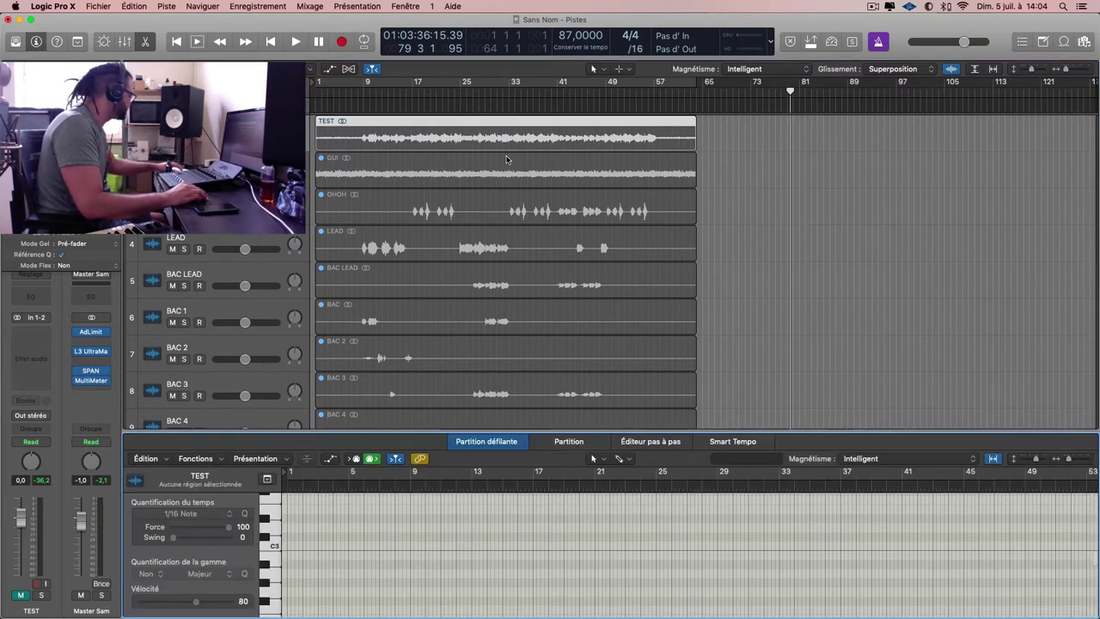
{"action": "key", "text": "p"}
{"action": "left_click", "coordinate": [710, 197]}
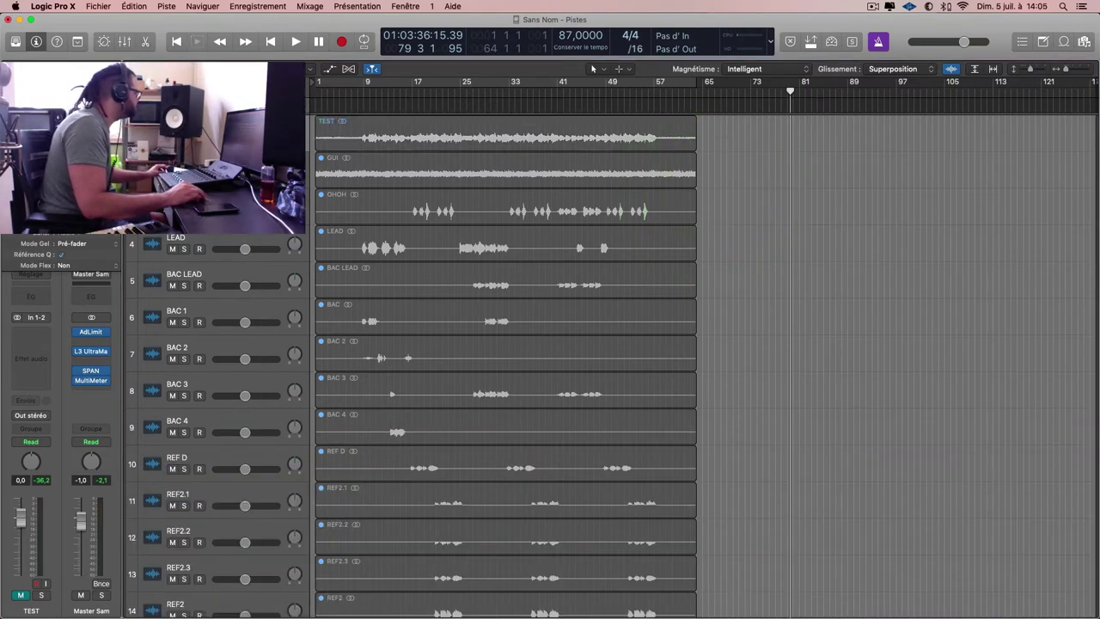
Select the GUI region and start playback from the beginning of the project with the mixer hidden.
{"action": "left_click", "coordinate": [390, 164]}
{"action": "key", "text": "x"}
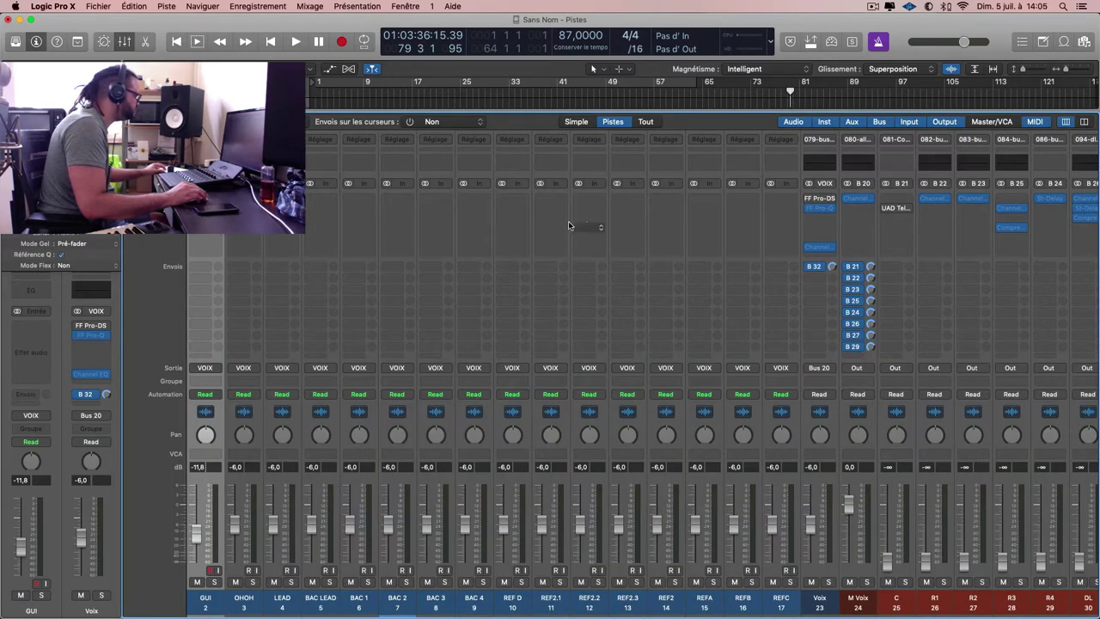
{"action": "key", "text": "space"}
{"action": "key", "text": "x"}
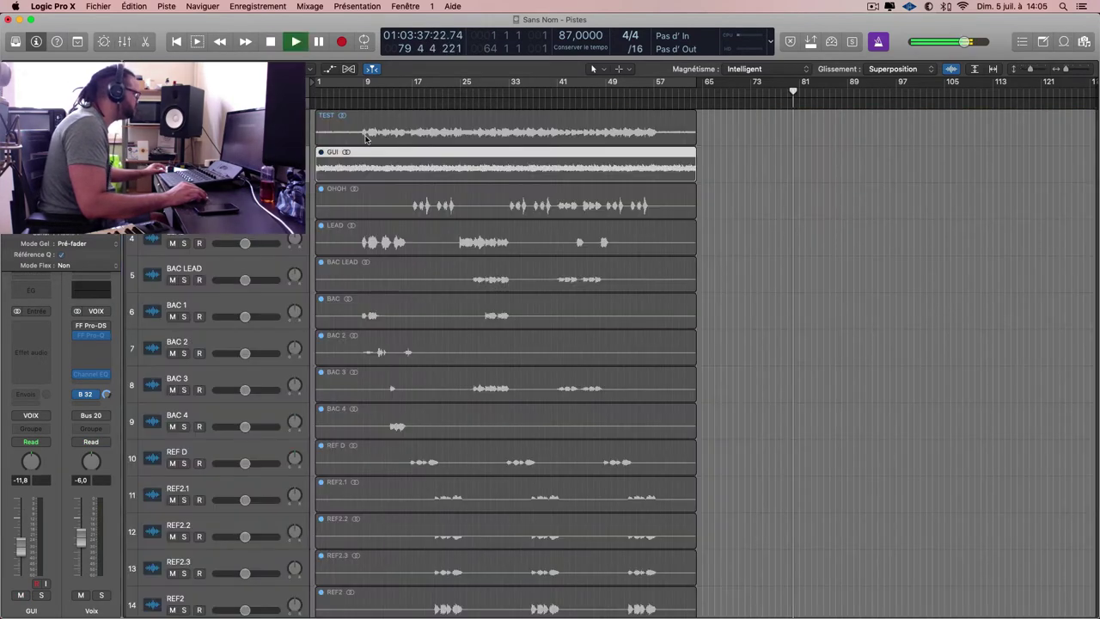
{"action": "key", "text": "space"}
{"action": "left_click", "coordinate": [389, 166]}
{"action": "key", "text": "Return"}
{"action": "key", "text": "space"}
Select all regions from GUI through REFC and unmute them, leaving out the TEST region.
{"action": "scroll", "coordinate": [443, 167], "scroll_direction": "up", "scroll_amount": 4}
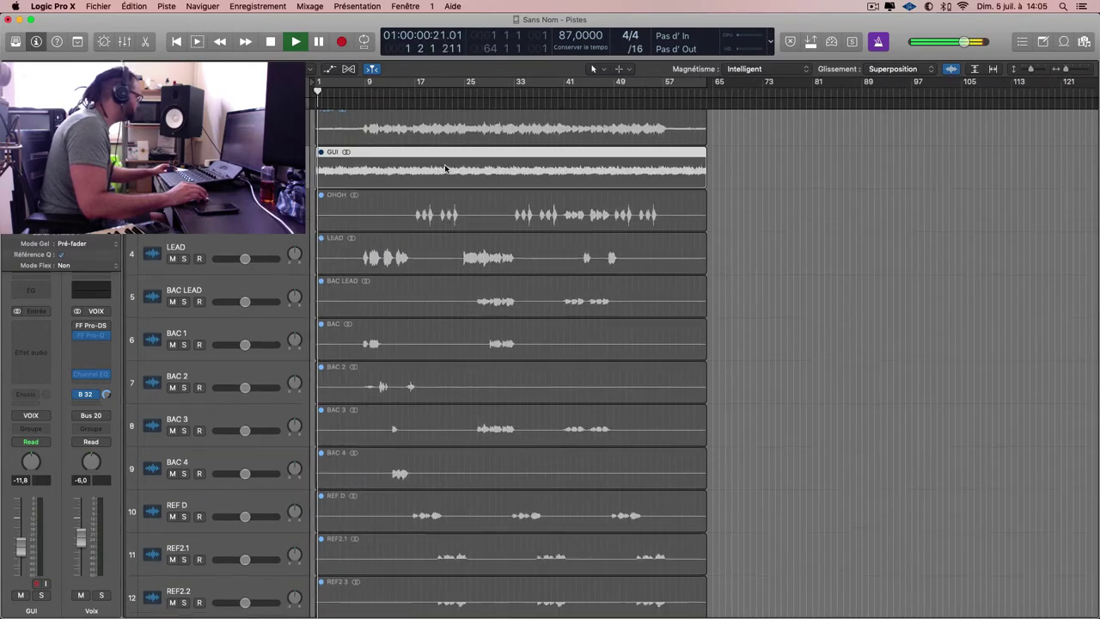
{"action": "scroll", "coordinate": [443, 167], "scroll_direction": "down", "scroll_amount": 5}
{"action": "scroll", "coordinate": [636, 356], "scroll_direction": "down", "scroll_amount": 3}
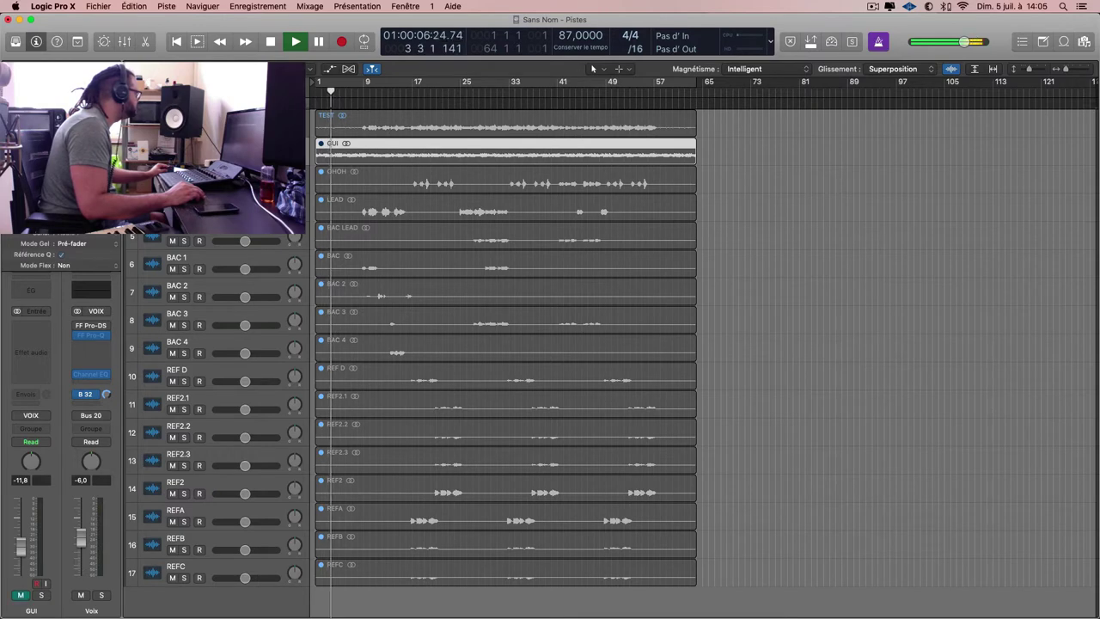
{"action": "left_click_drag", "start_coordinate": [730, 153], "coordinate": [447, 579]}
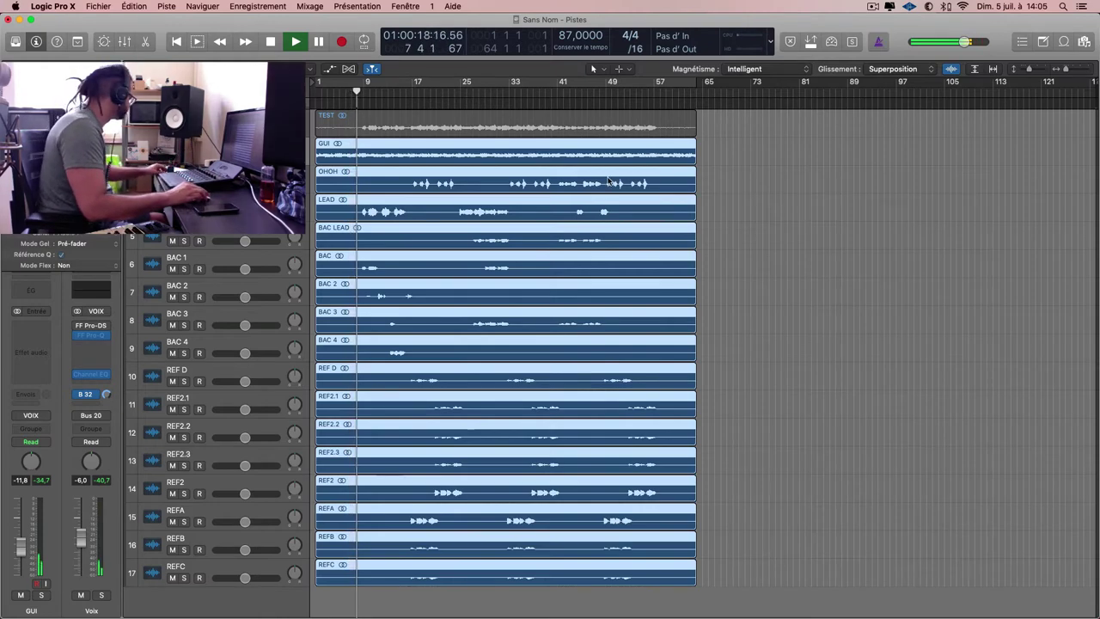
Show the mixer, raise the fader of vocal effect channel C to -0.7 dB without solo, and reset its pan to centre.
{"action": "key", "text": "super+Down"}
{"action": "key", "text": "super+Down"}
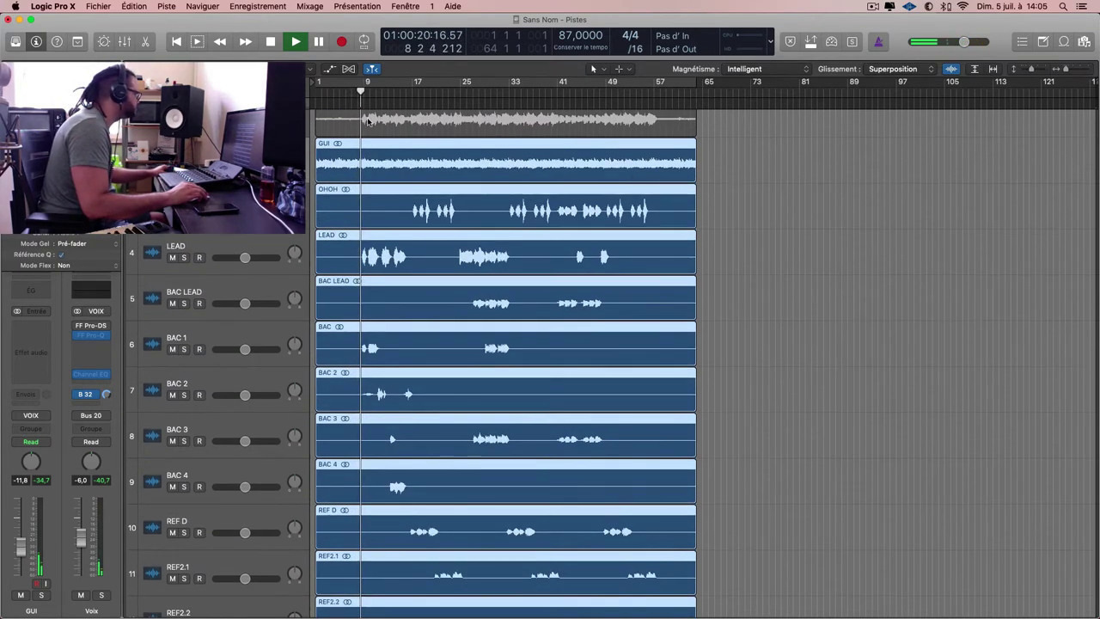
{"action": "key", "text": "super+Right"}
{"action": "key", "text": "super+Right"}
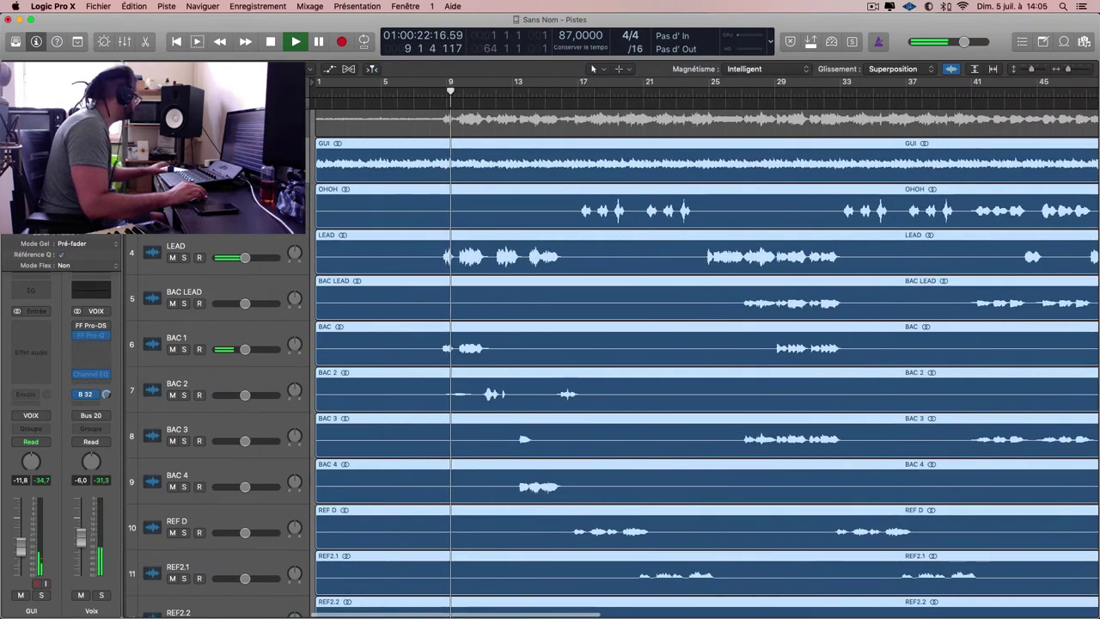
{"action": "key", "text": "x"}
{"action": "scroll", "coordinate": [663, 527], "scroll_direction": "right", "scroll_amount": 5}
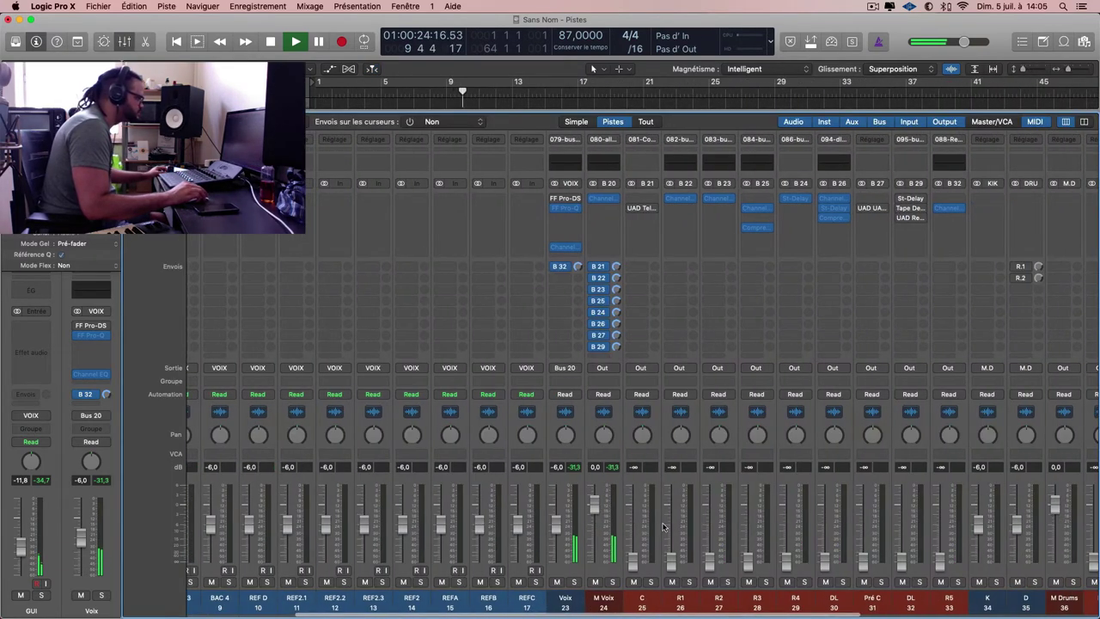
{"action": "left_click", "coordinate": [639, 604]}
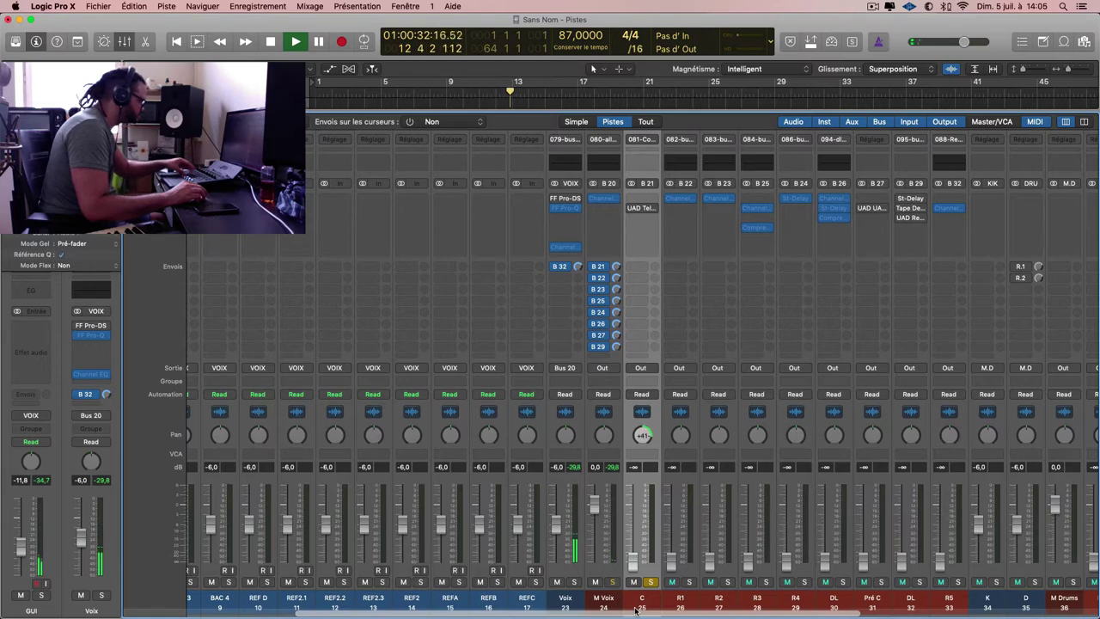
{"action": "key", "text": "s"}
{"action": "left_click_drag", "start_coordinate": [635, 567], "coordinate": [643, 492]}
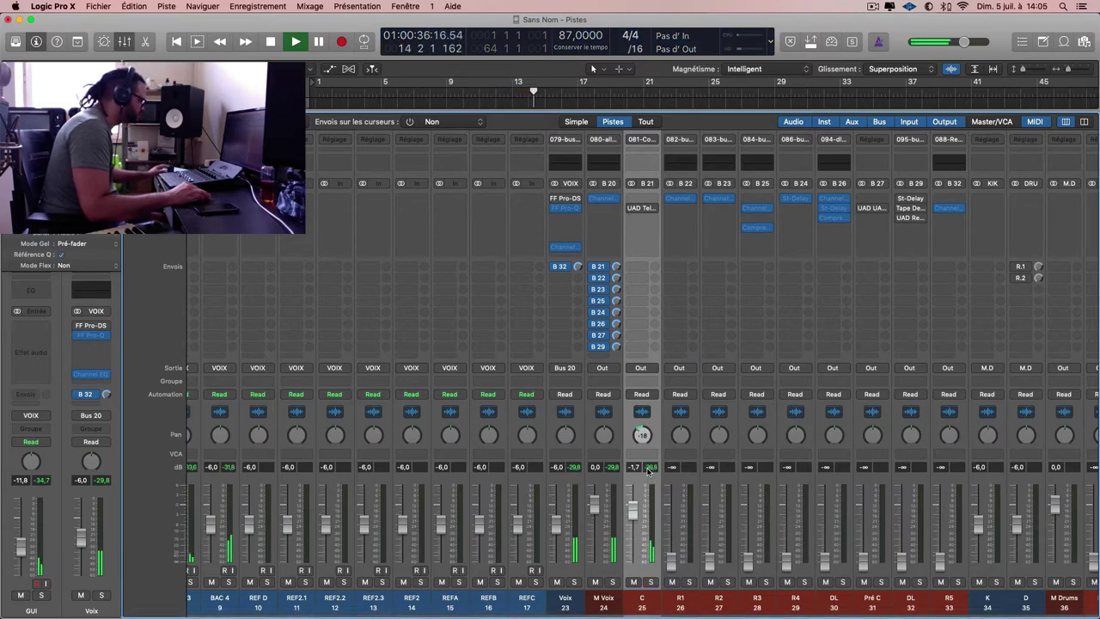
{"action": "left_click_drag", "start_coordinate": [649, 464], "coordinate": [649, 463]}
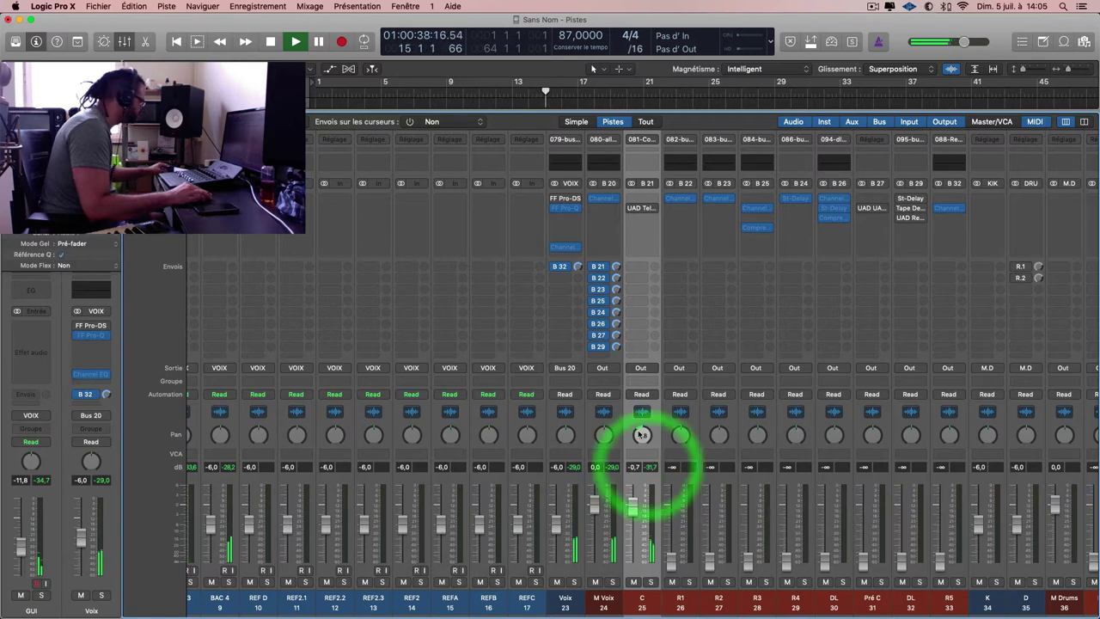
{"action": "left_click", "coordinate": [643, 432], "text": "alt"}
Hide the mixer to show the tracks and stop playback.
{"action": "key", "text": "x"}
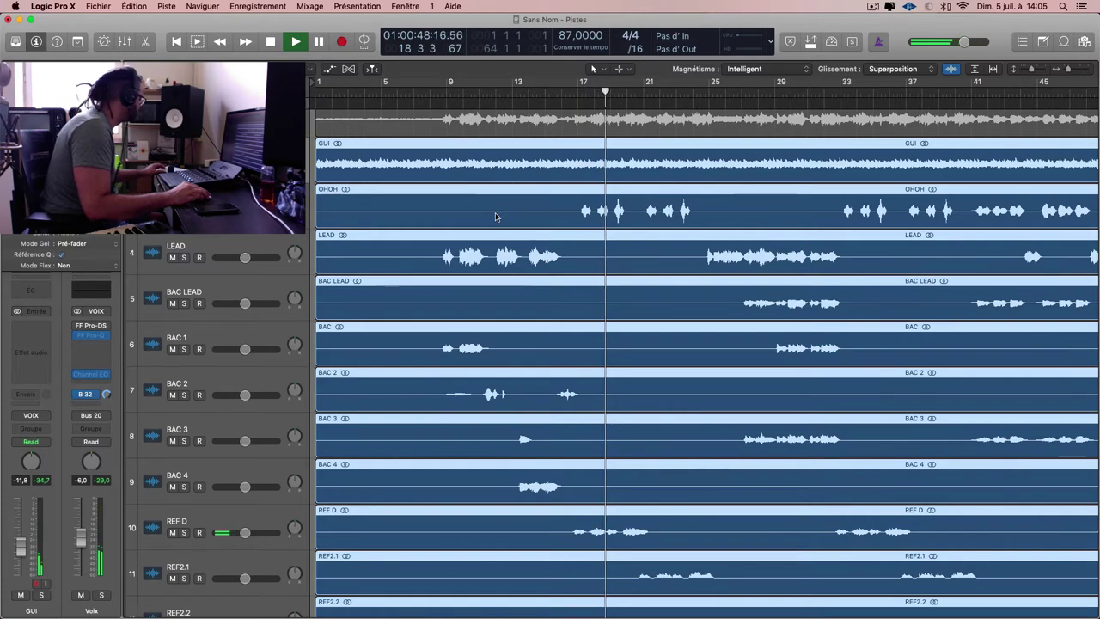
{"action": "key", "text": "x"}
{"action": "key", "text": "x"}
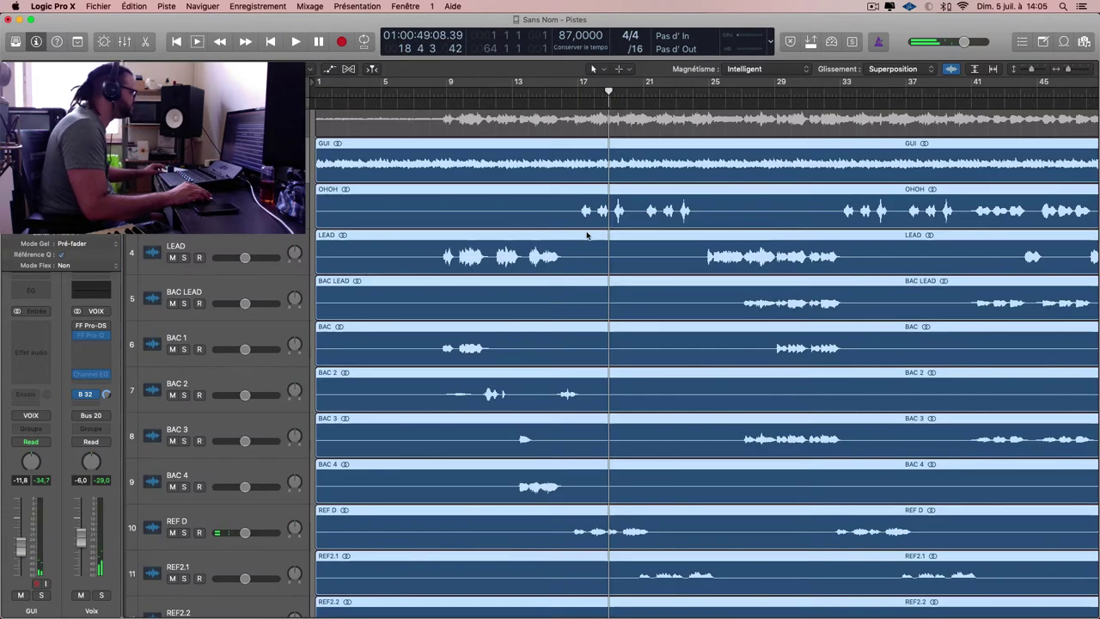
Show the marker global track above the arrangement.
{"action": "key", "text": "super+Left"}
{"action": "key", "text": "super+Left"}
{"action": "key", "text": "super+Up"}
{"action": "key", "text": "super+Up"}
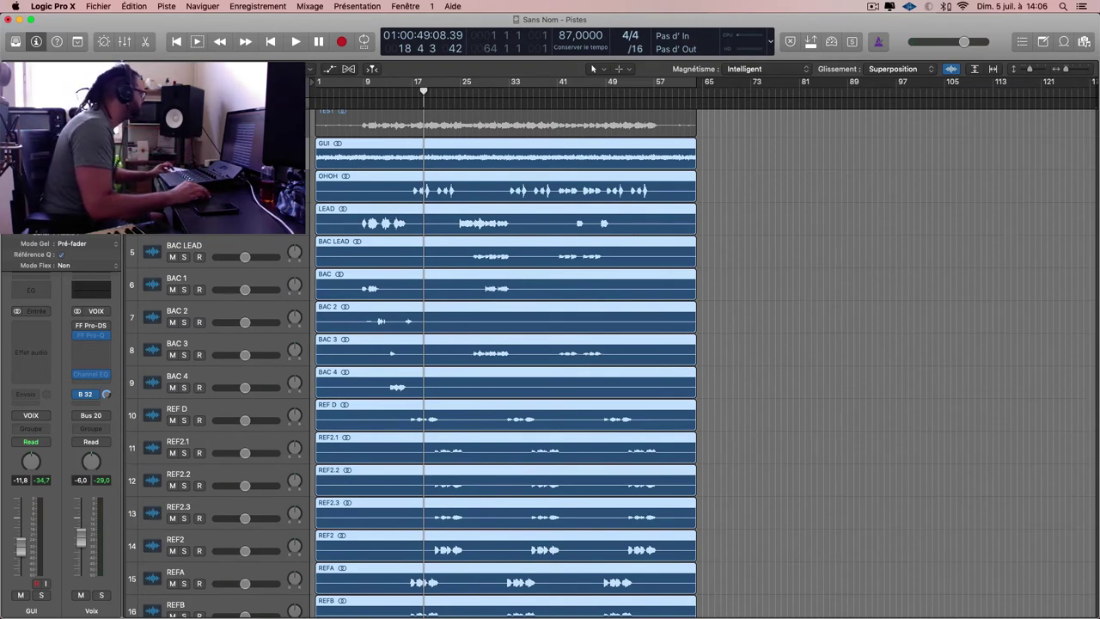
{"action": "key", "text": "g"}
{"action": "left_click", "coordinate": [290, 140]}
{"action": "key", "text": "super+Right"}
{"action": "key", "text": "super+Right"}
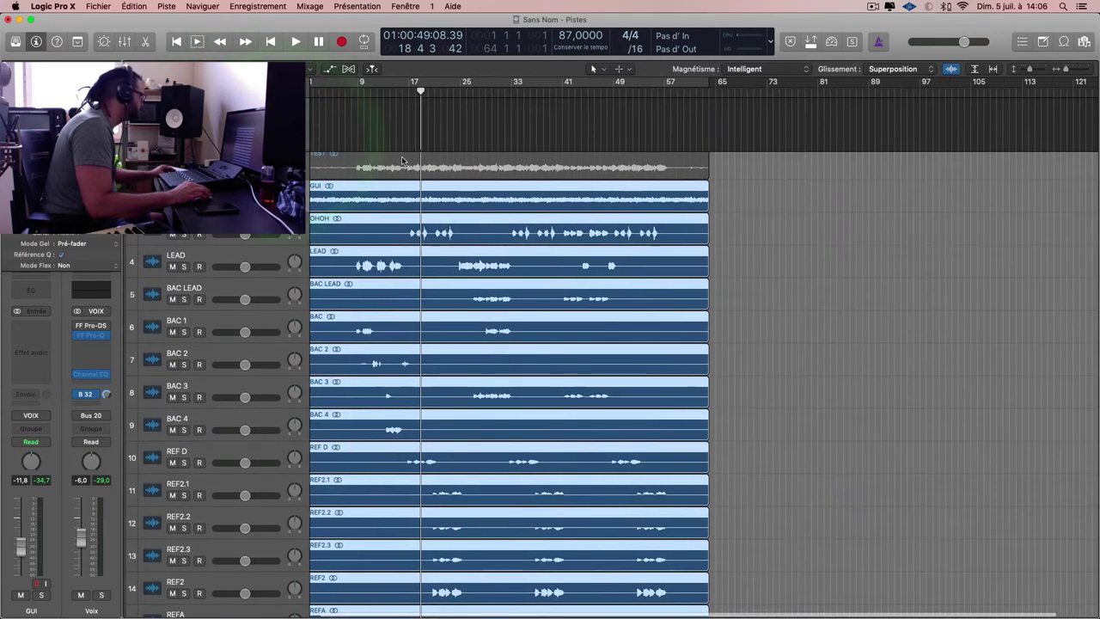
{"action": "scroll", "coordinate": [447, 161], "scroll_direction": "left", "scroll_amount": 1}
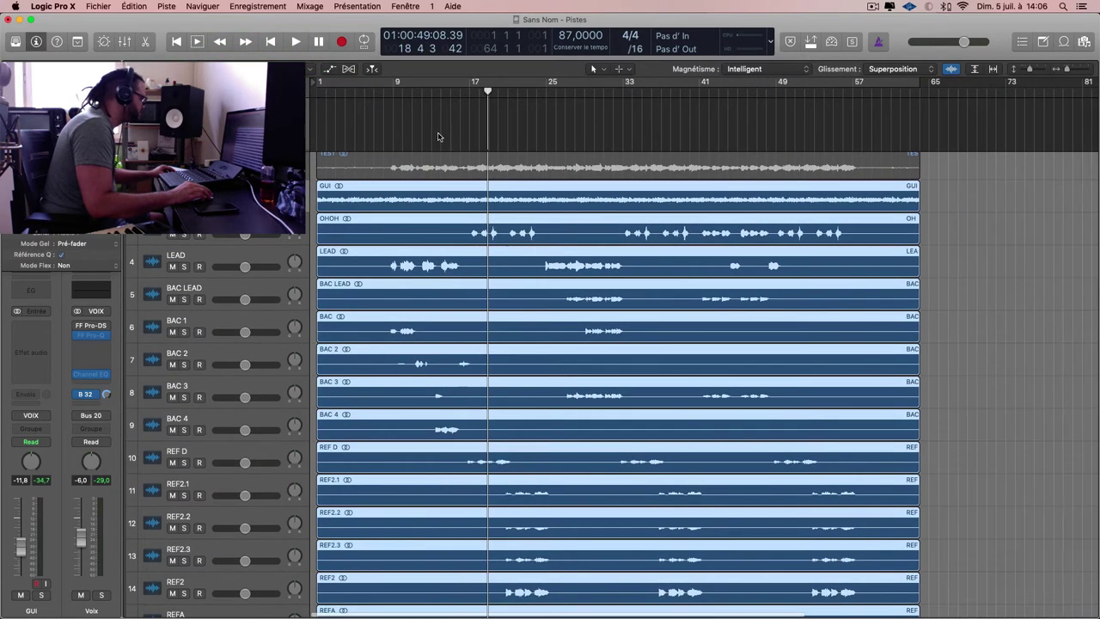
Create two markers, one at bar 9 and one at bar 17.
{"action": "left_click", "coordinate": [393, 85]}
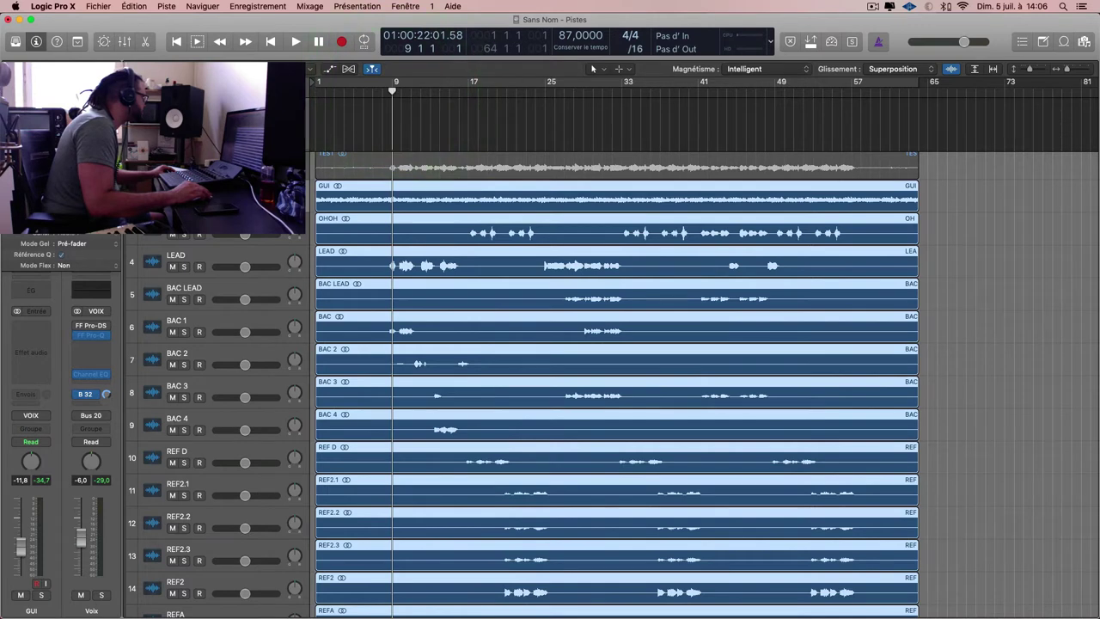
{"action": "left_click", "coordinate": [302, 106]}
{"action": "left_click", "coordinate": [469, 91]}
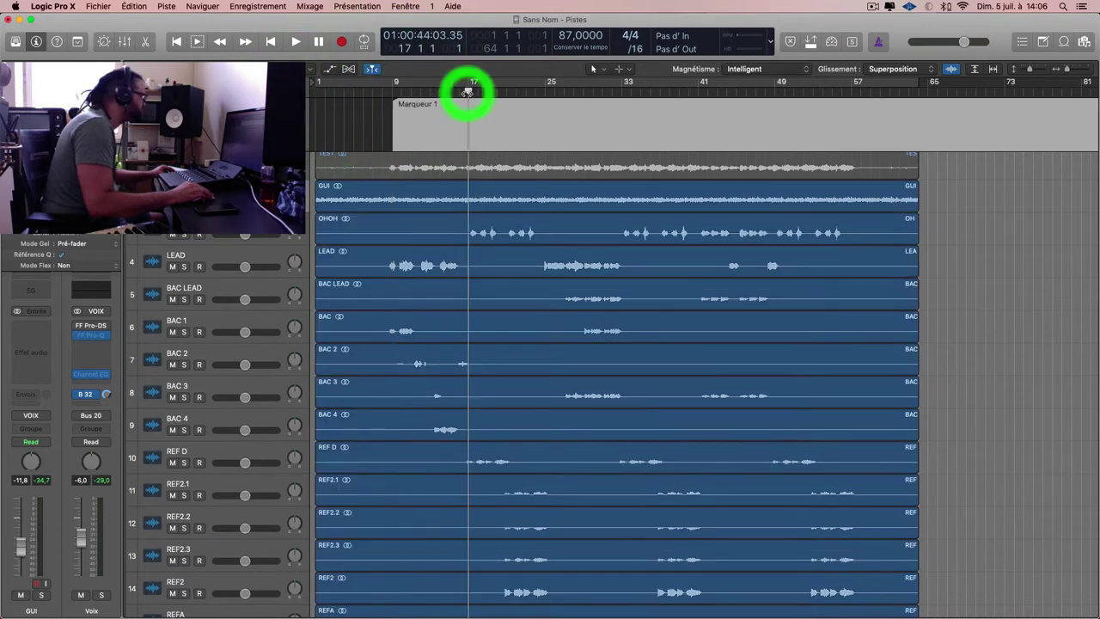
{"action": "left_click", "coordinate": [310, 104]}
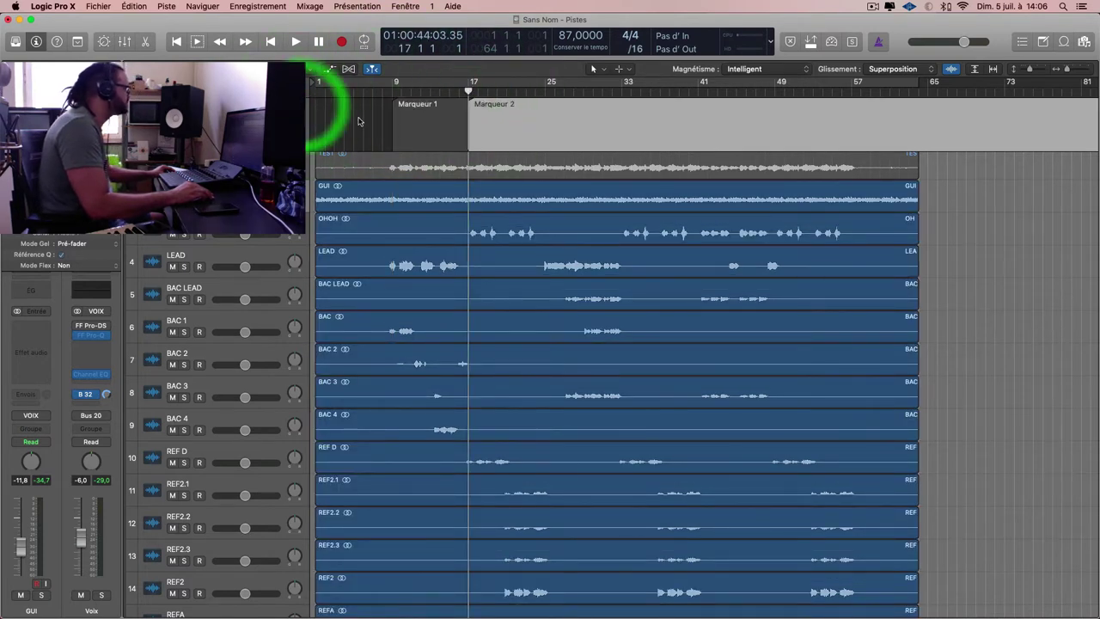
Start playback from bar 9 and rename the first marker C1.
{"action": "left_click", "coordinate": [418, 113]}
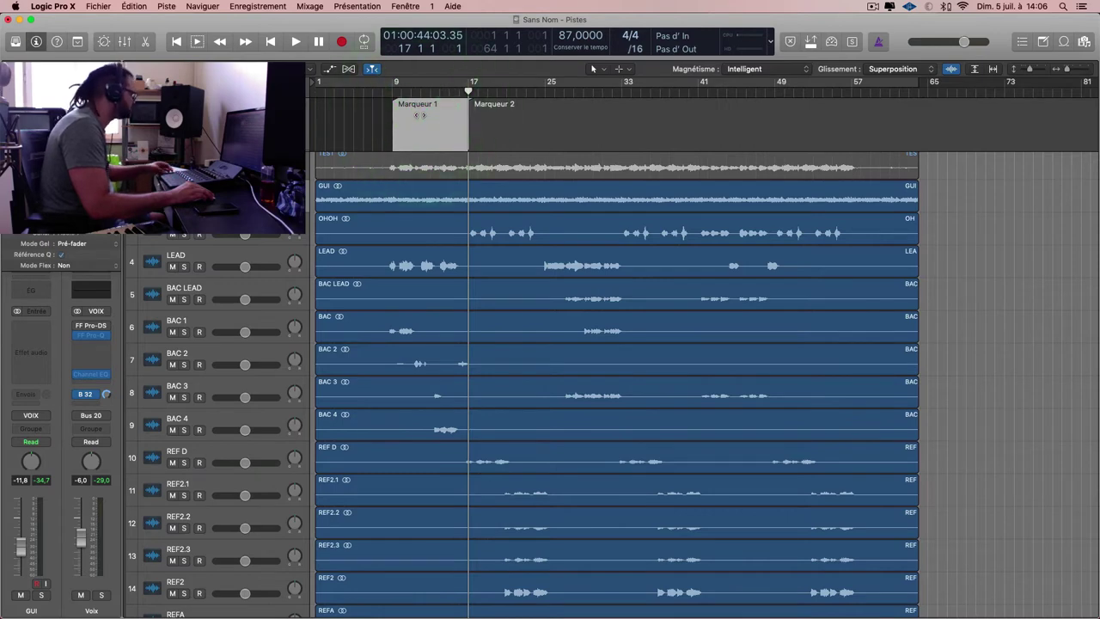
{"action": "left_click", "coordinate": [395, 94]}
{"action": "key", "text": "space"}
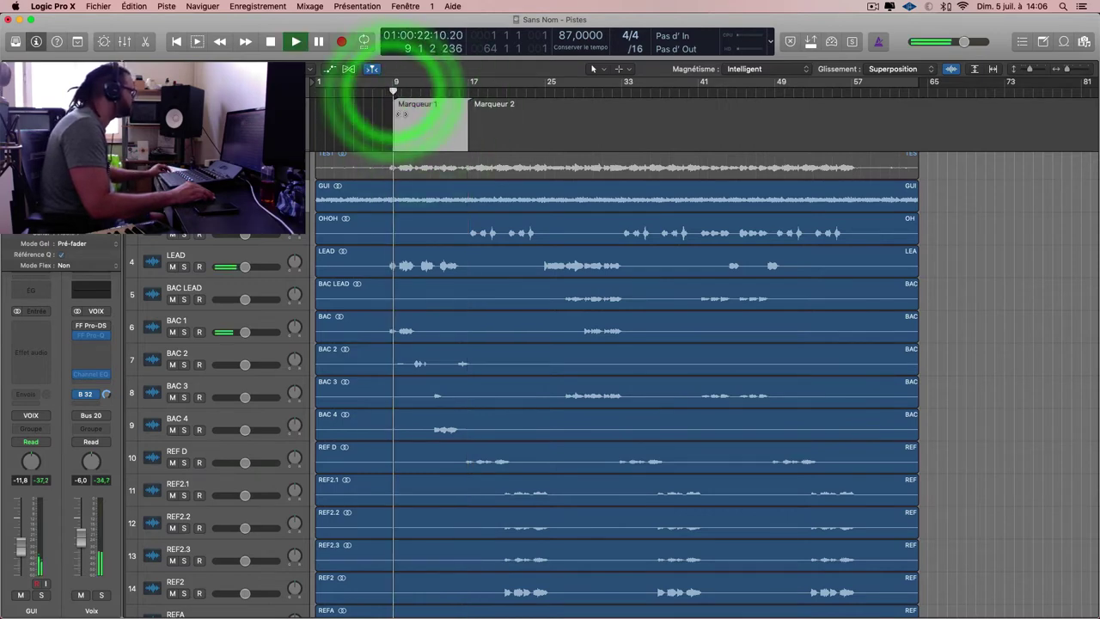
{"action": "double_click", "coordinate": [416, 120]}
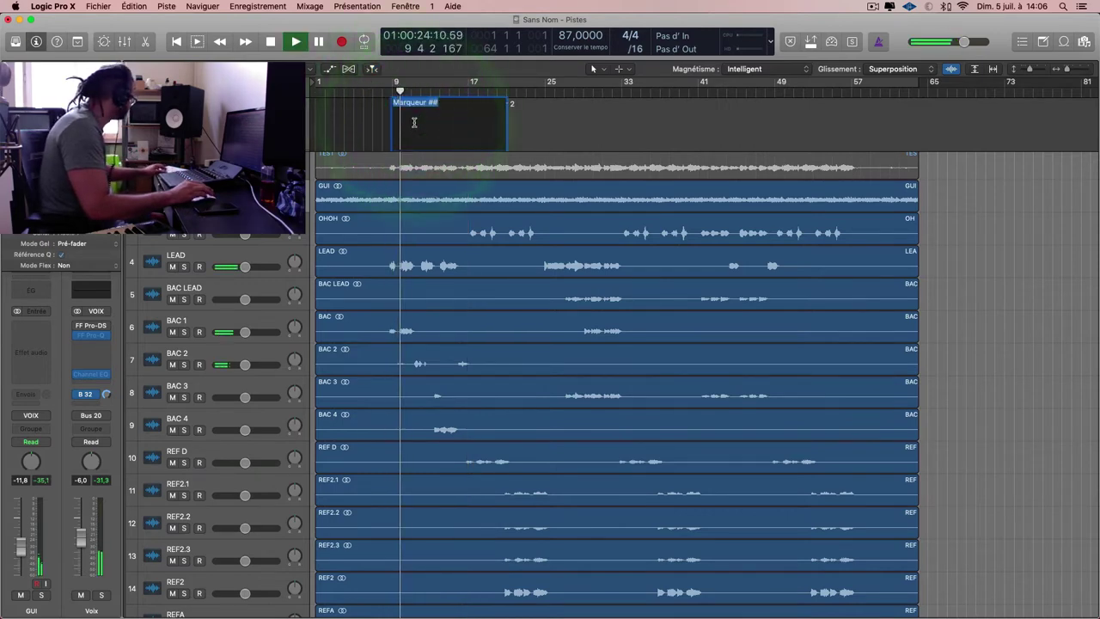
{"action": "type", "text": "C1"}
{"action": "left_click_drag", "start_coordinate": [507, 114], "coordinate": [471, 115]}
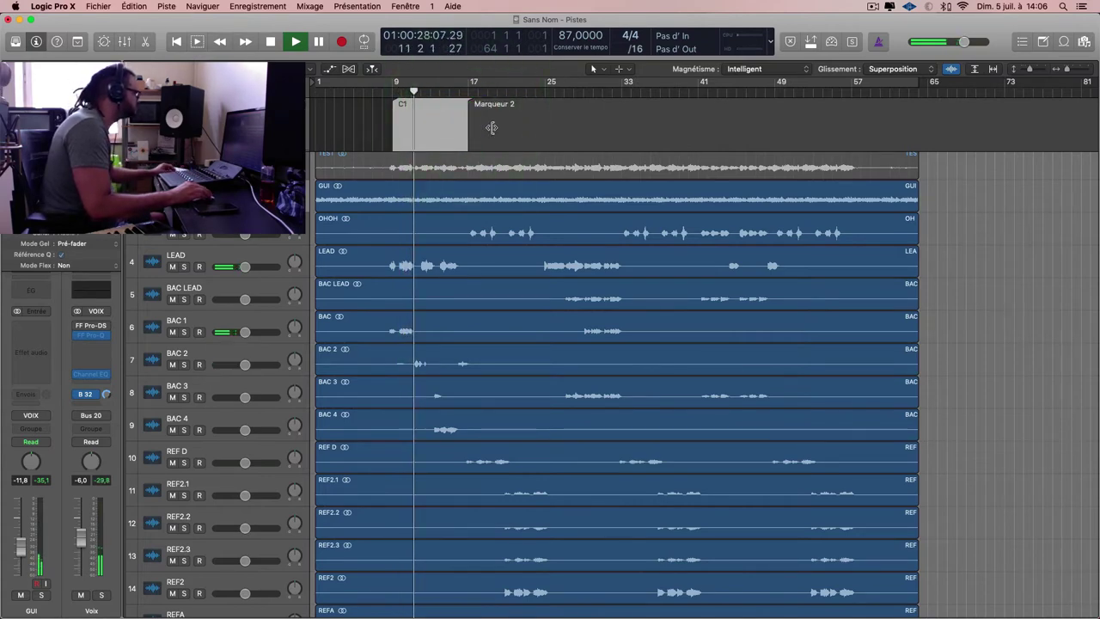
Move the second marker's start slightly ahead of bar 17 and rename the marker REF1.
{"action": "mouse_move", "coordinate": [473, 120]}
{"action": "left_mouse_down"}
{"action": "mouse_move", "coordinate": [497, 123]}
{"action": "mouse_move", "coordinate": [466, 121]}
{"action": "left_mouse_up"}
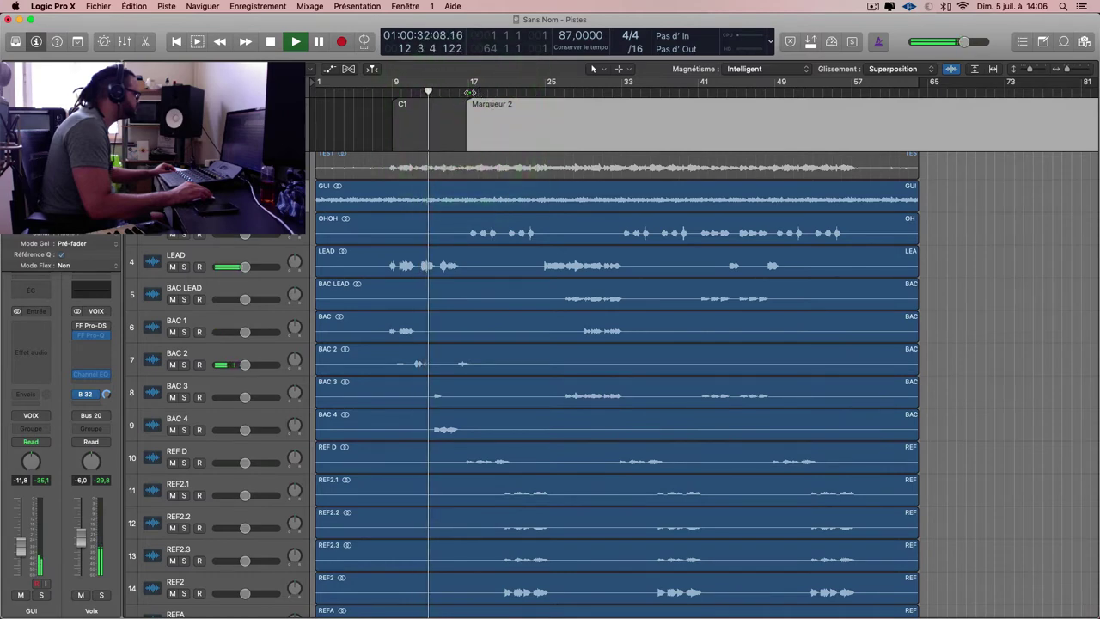
{"action": "left_click", "coordinate": [470, 101]}
{"action": "left_click", "coordinate": [477, 105]}
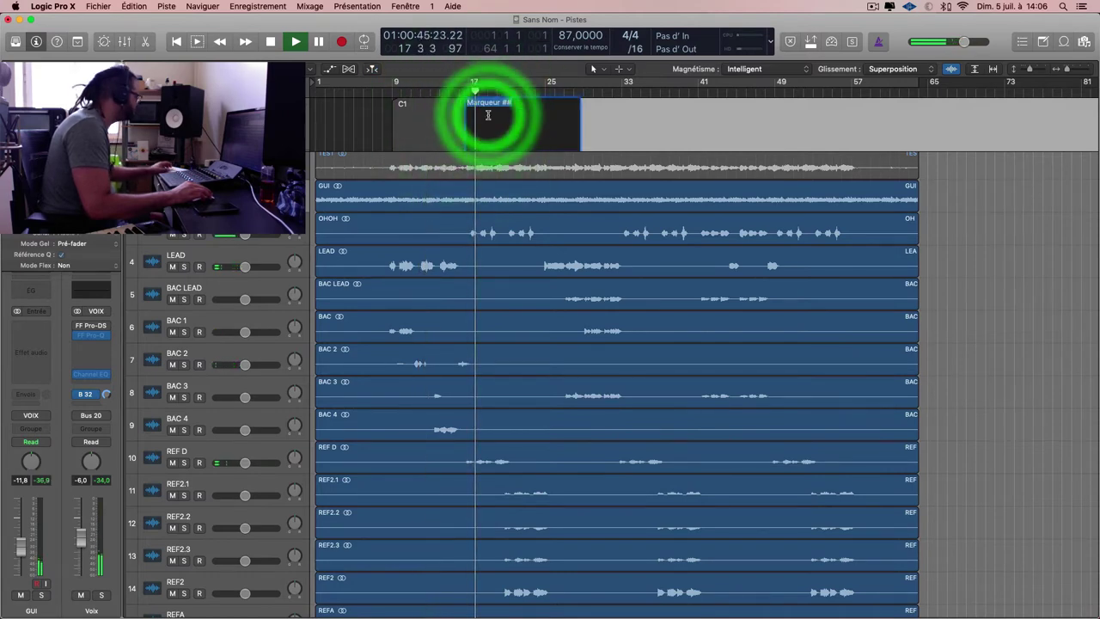
{"action": "type", "text": "REF1"}
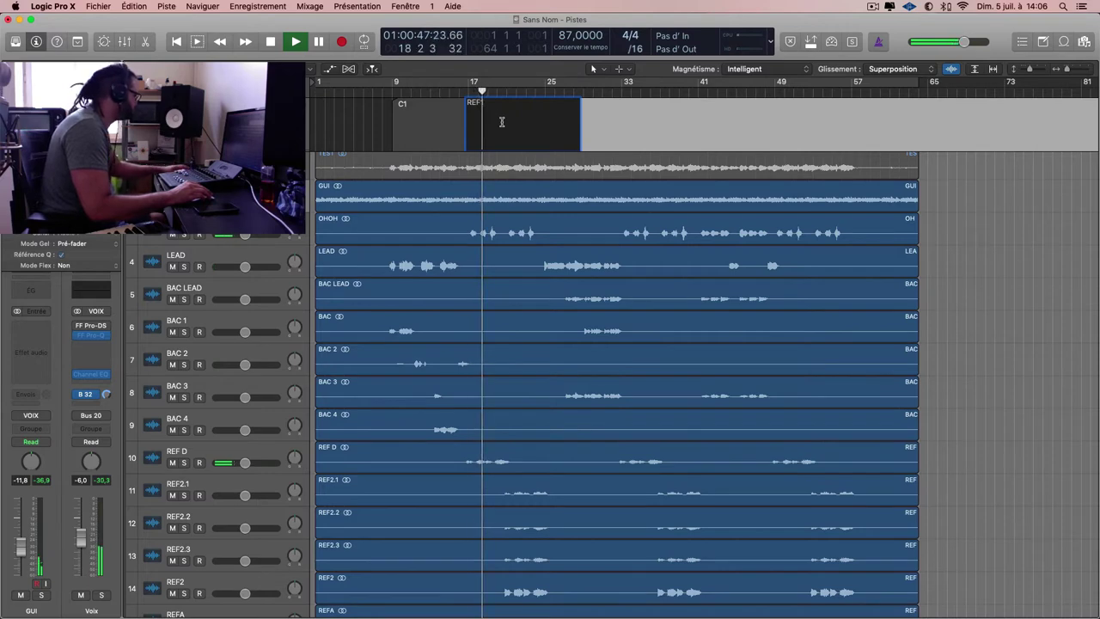
{"action": "key", "text": "Return"}
Stop playback at bar 25, create a marker there and name it C2.
{"action": "left_click", "coordinate": [545, 92]}
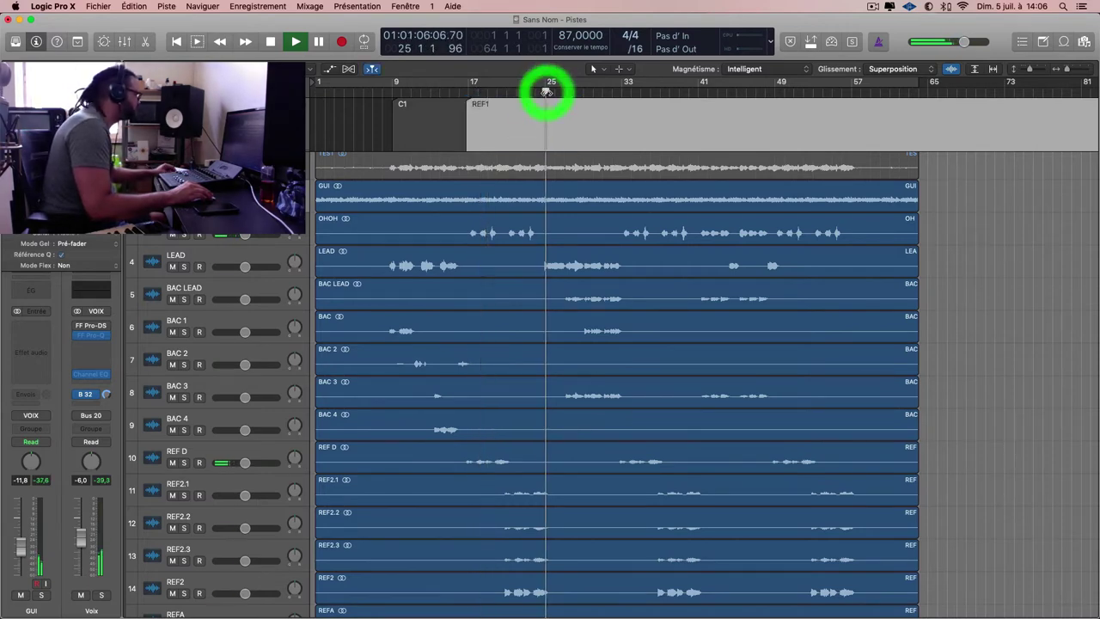
{"action": "key", "text": "space"}
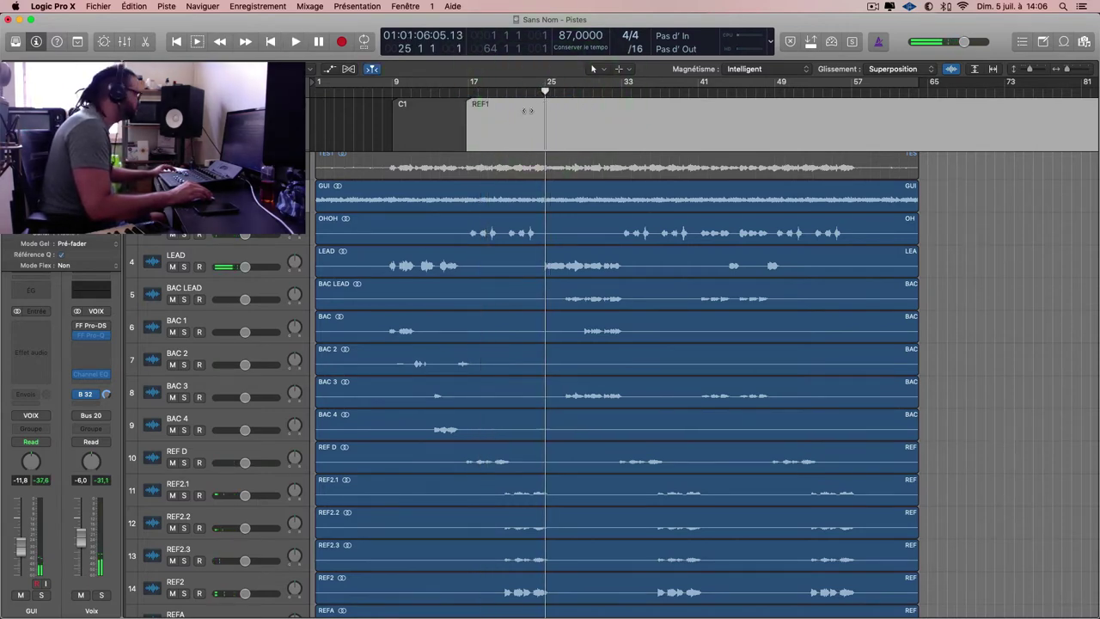
{"action": "left_click", "coordinate": [304, 106]}
{"action": "double_click", "coordinate": [563, 109]}
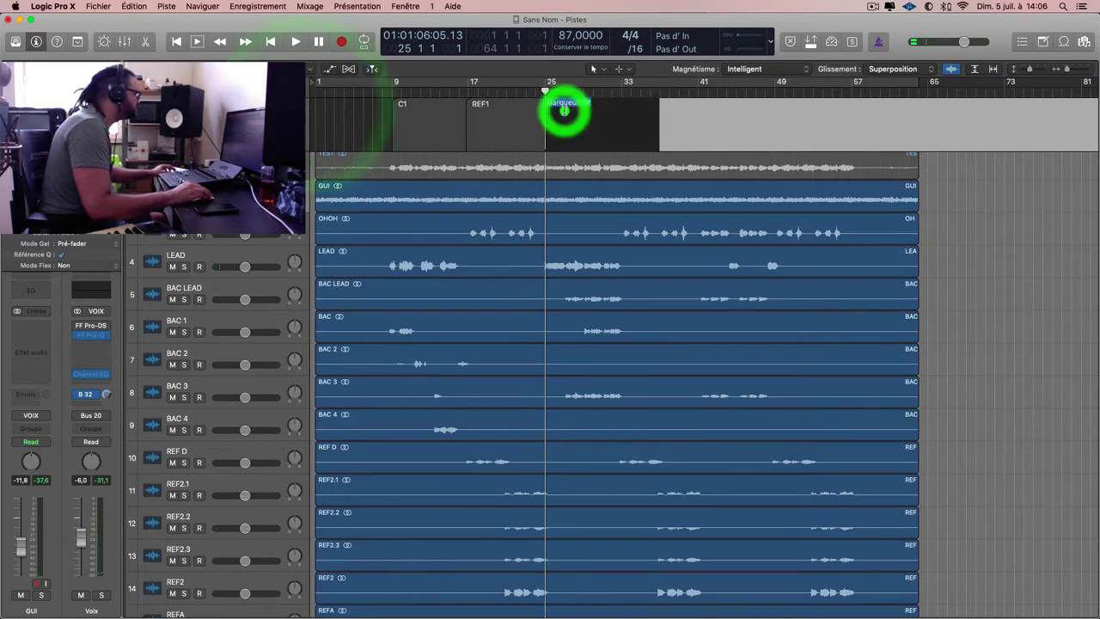
{"action": "type", "text": "C2"}
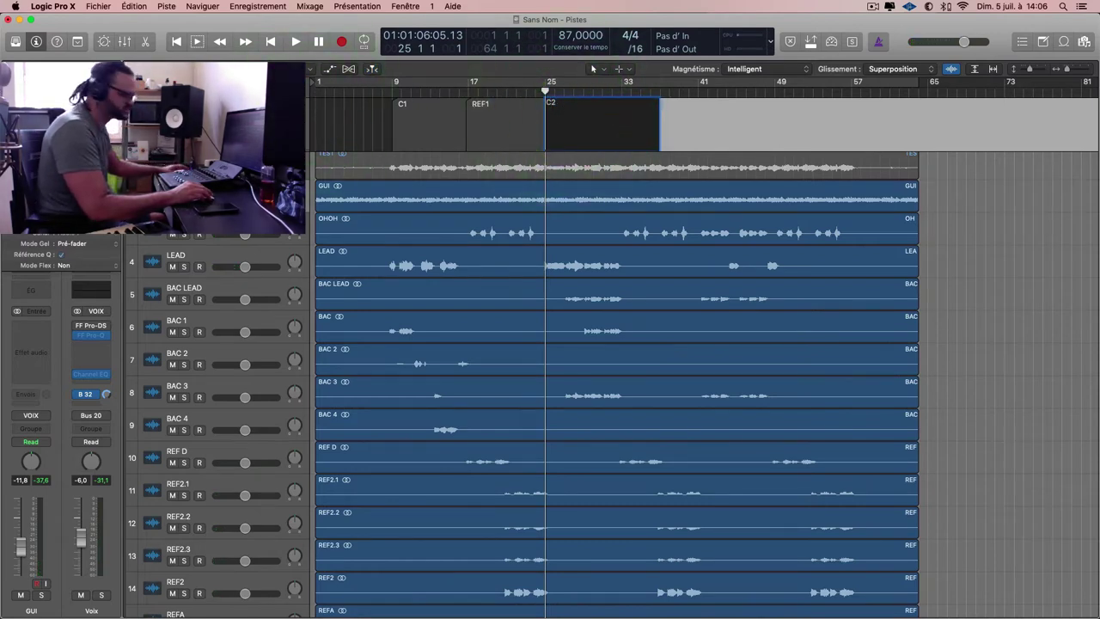
{"action": "key", "text": "Escape"}
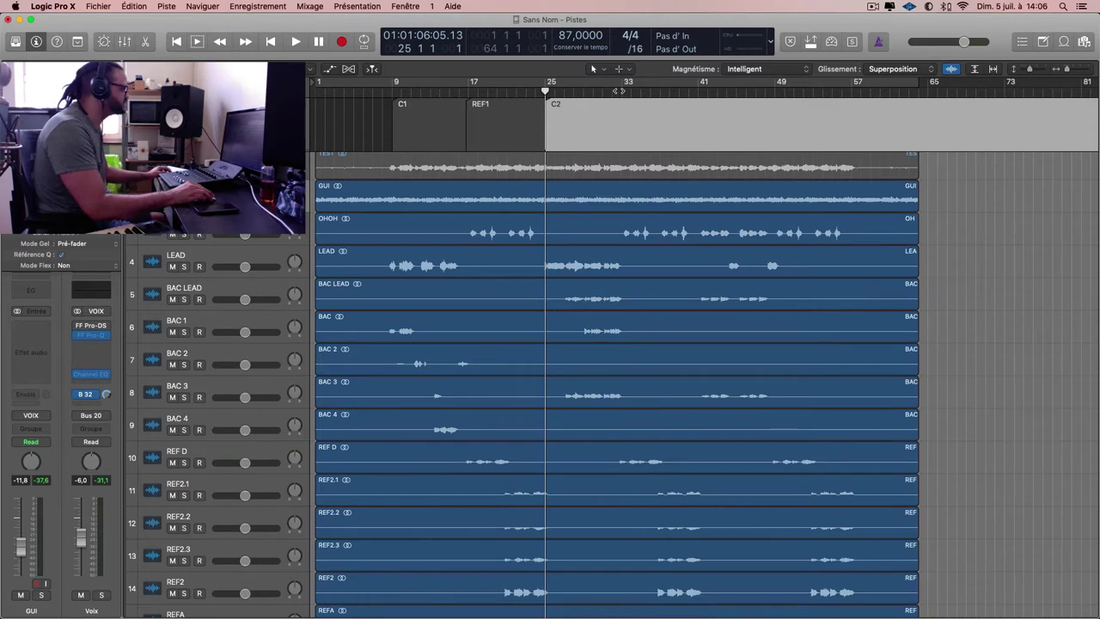
Listen briefly from bar 33, then create a marker there named REF2.
{"action": "left_click", "coordinate": [619, 90]}
{"action": "key", "text": "space"}
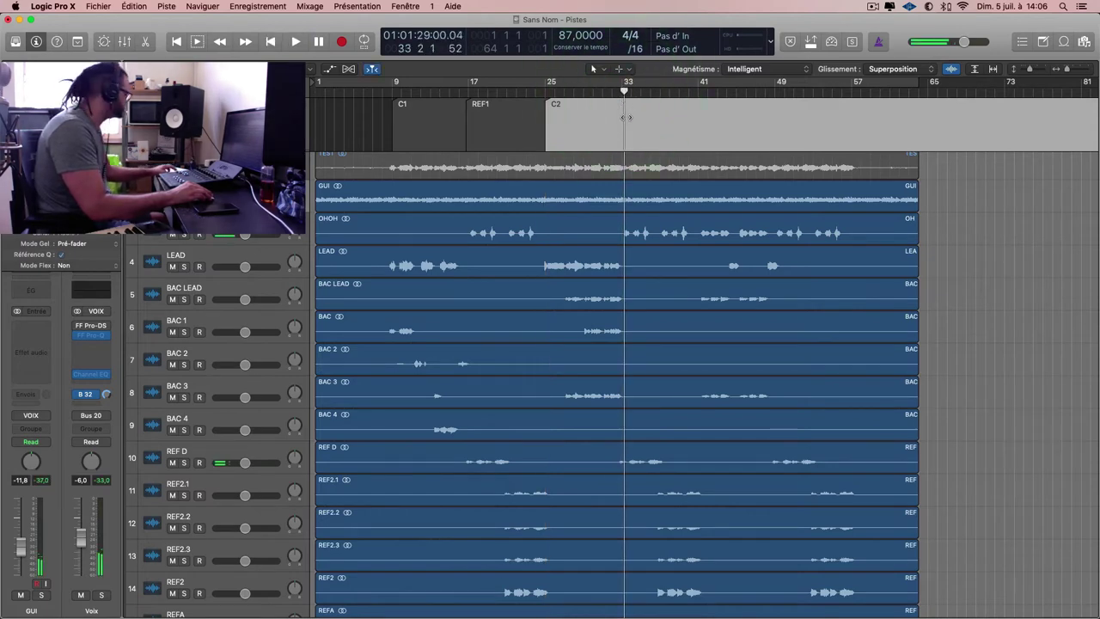
{"action": "key", "text": "space"}
{"action": "left_click", "coordinate": [315, 104]}
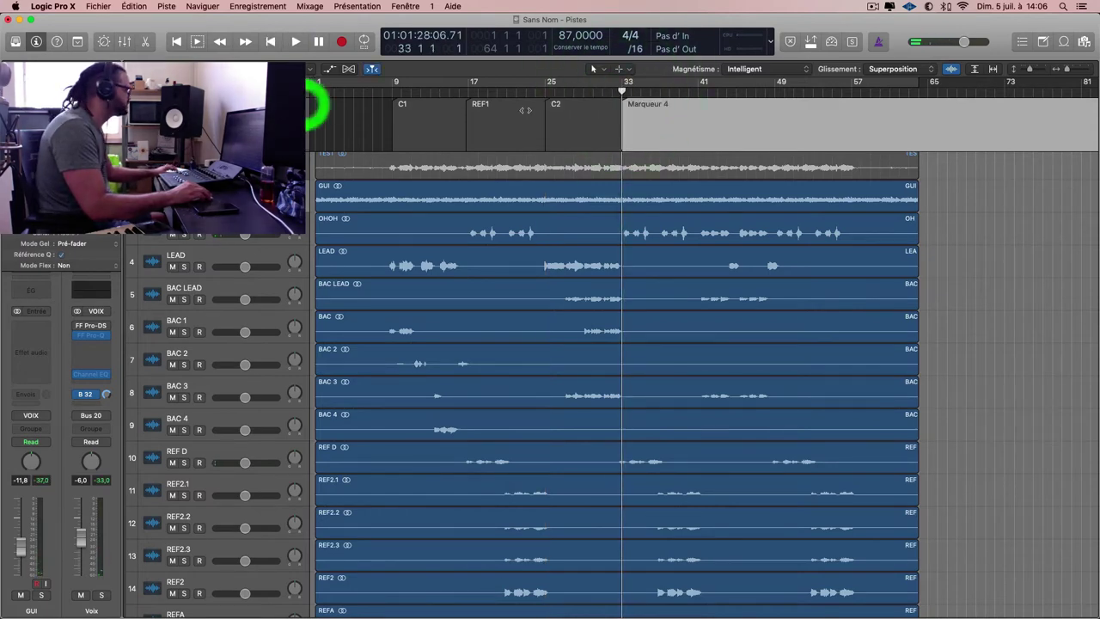
{"action": "double_click", "coordinate": [641, 105]}
{"action": "type", "text": "REF2"}
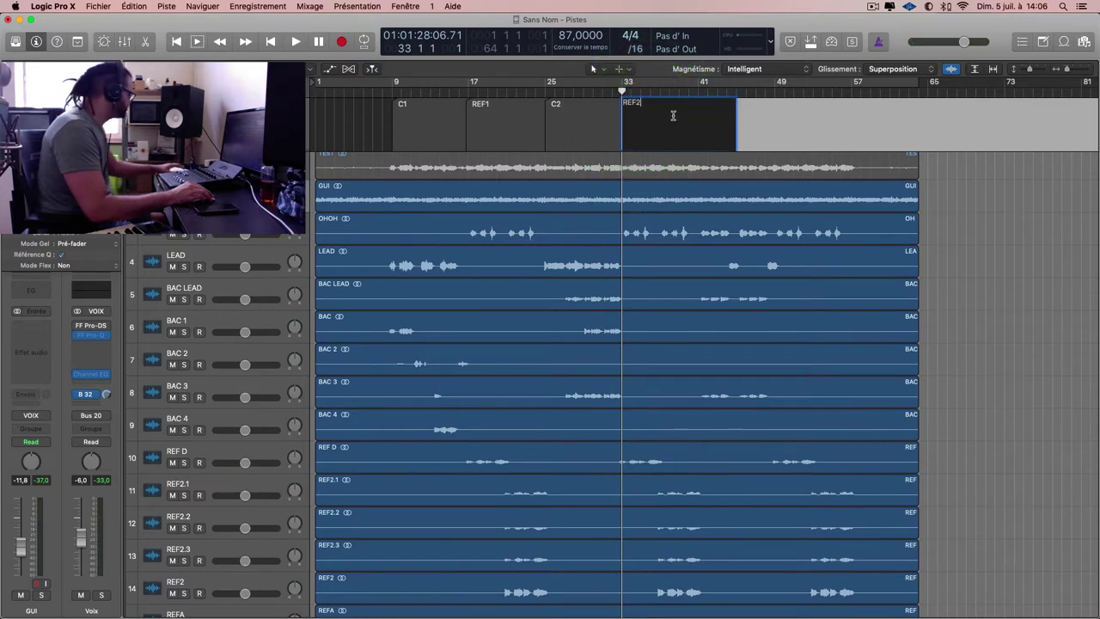
{"action": "key", "text": "Return"}
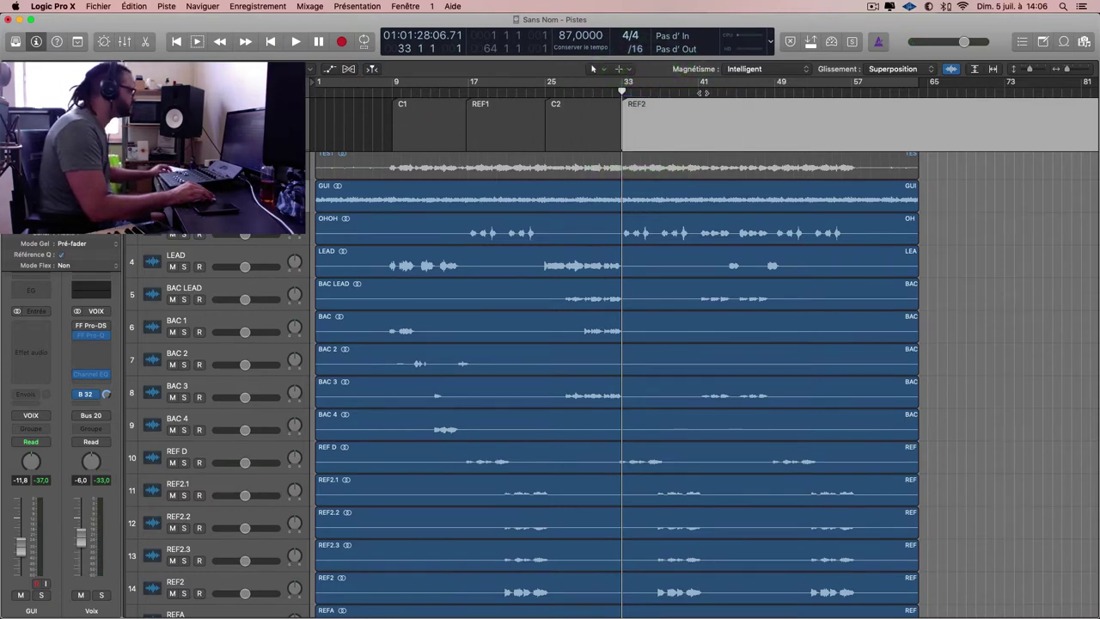
Check the section change at bar 41 by ear and create a marker there named BREAK.
{"action": "double_click", "coordinate": [701, 93]}
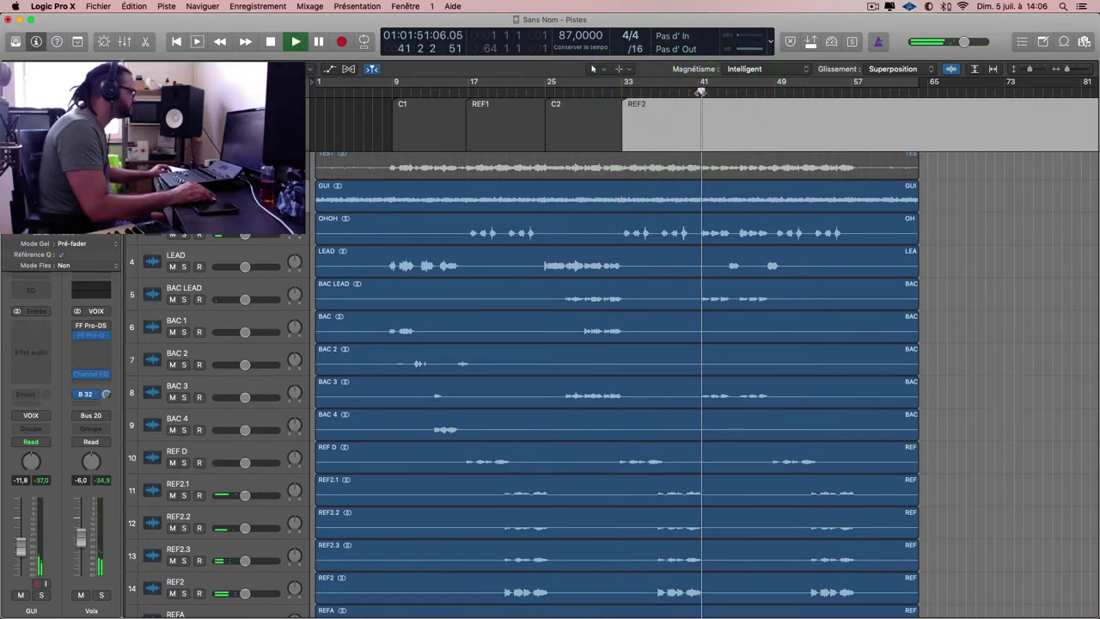
{"action": "key", "text": "space"}
{"action": "left_click", "coordinate": [698, 92]}
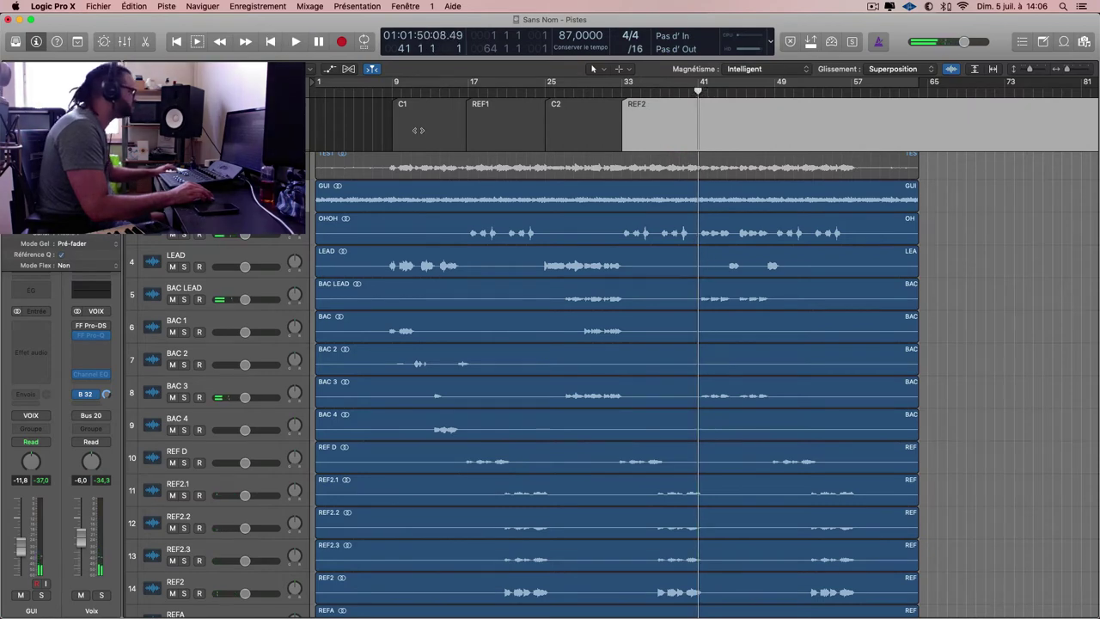
{"action": "left_click", "coordinate": [307, 110]}
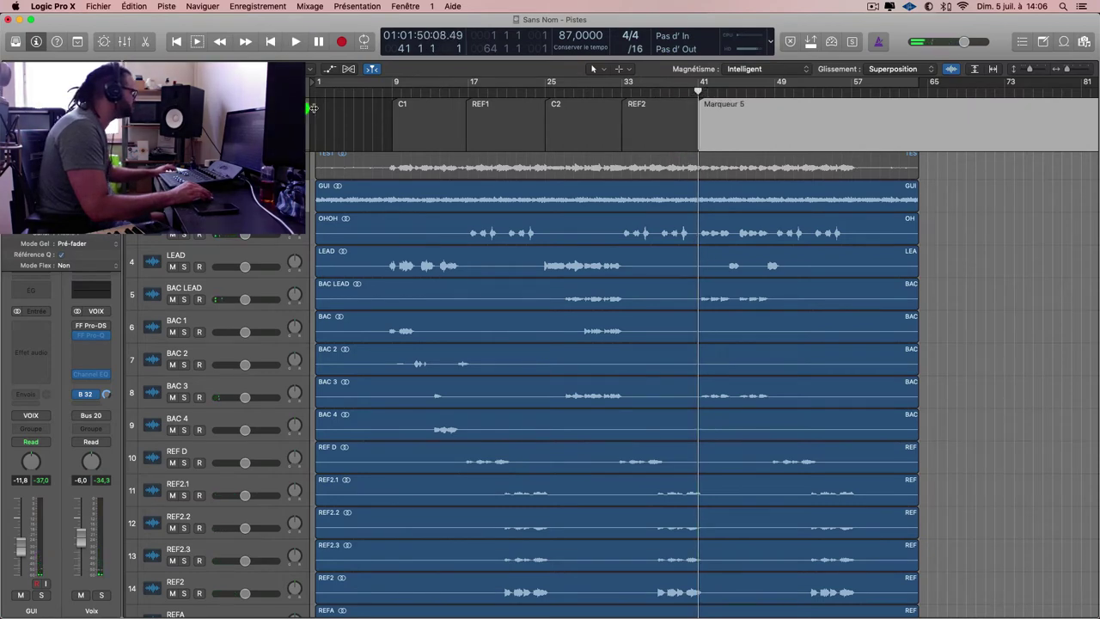
{"action": "double_click", "coordinate": [725, 110]}
{"action": "type", "text": "BR"}
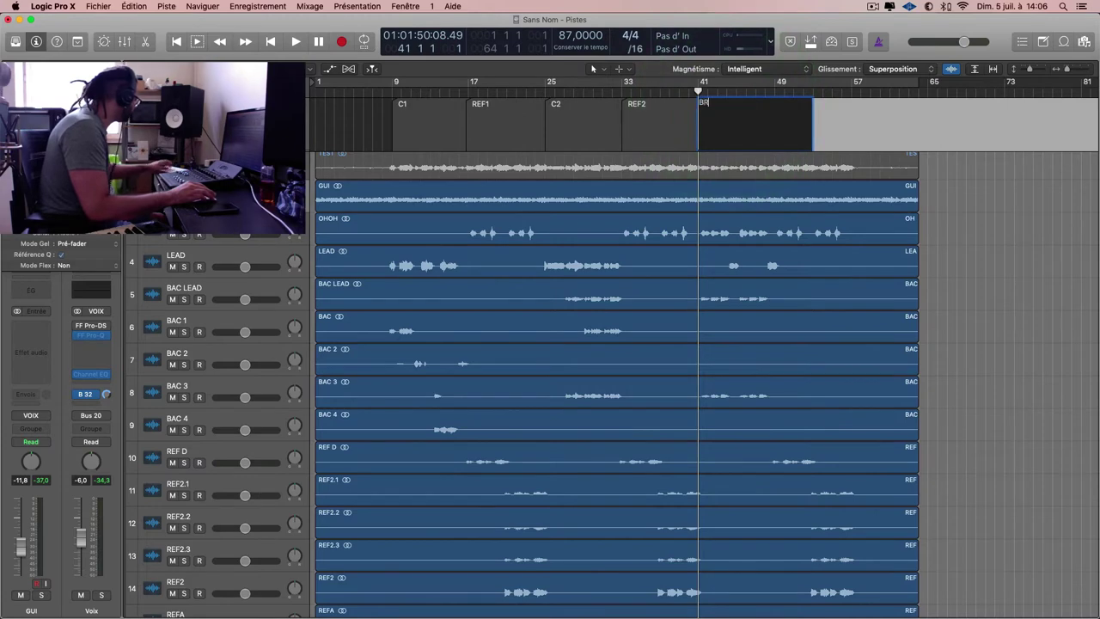
{"action": "type", "text": "EAK"}
{"action": "key", "text": "Return"}
Check the playback at bar 49 and create a marker there named REF3.
{"action": "double_click", "coordinate": [774, 90]}
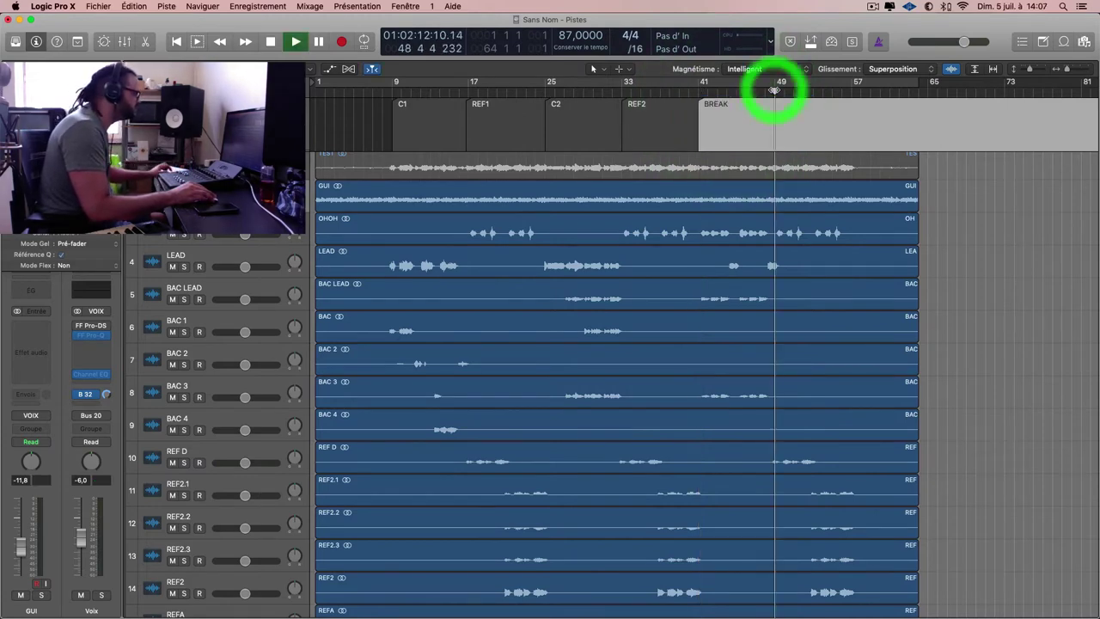
{"action": "key", "text": "space"}
{"action": "key", "text": "comma"}
{"action": "key", "text": "period"}
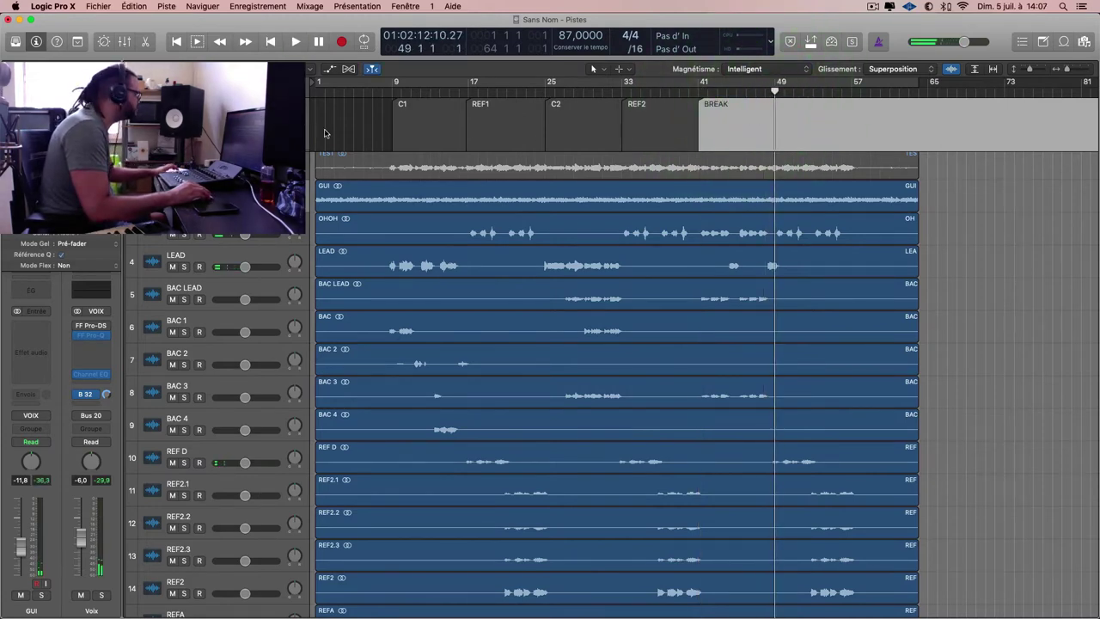
{"action": "left_click", "coordinate": [303, 106]}
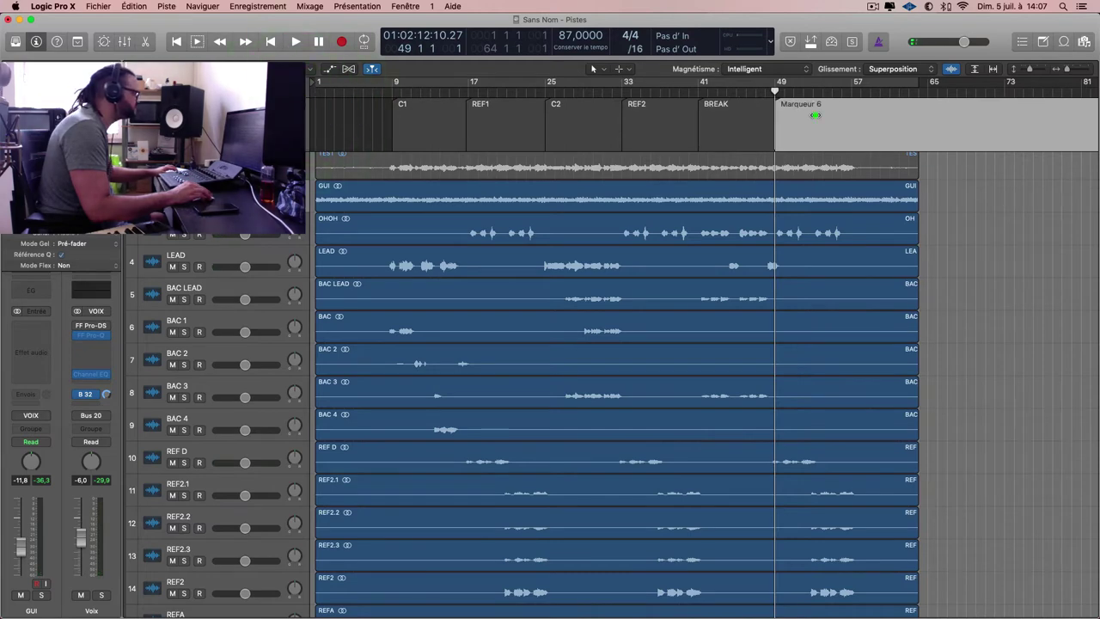
{"action": "double_click", "coordinate": [814, 114]}
{"action": "type", "text": "REF3"}
{"action": "key", "text": "Return"}
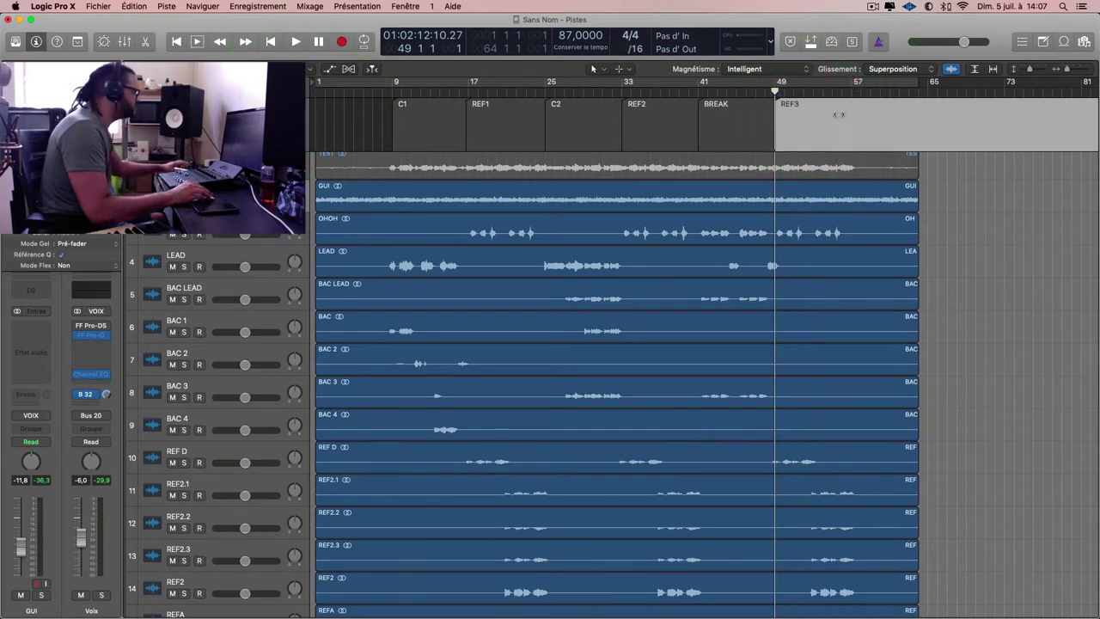
Create a marker named FIN at bar 57 after a short listen, and return the playhead to the project start.
{"action": "left_click", "coordinate": [849, 93]}
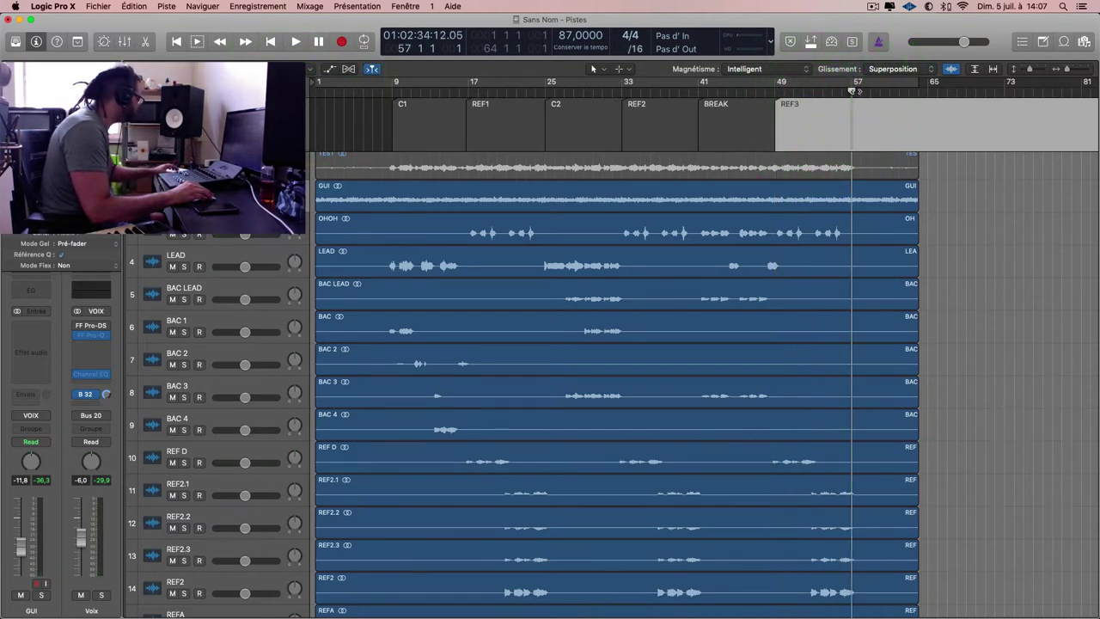
{"action": "key", "text": "space"}
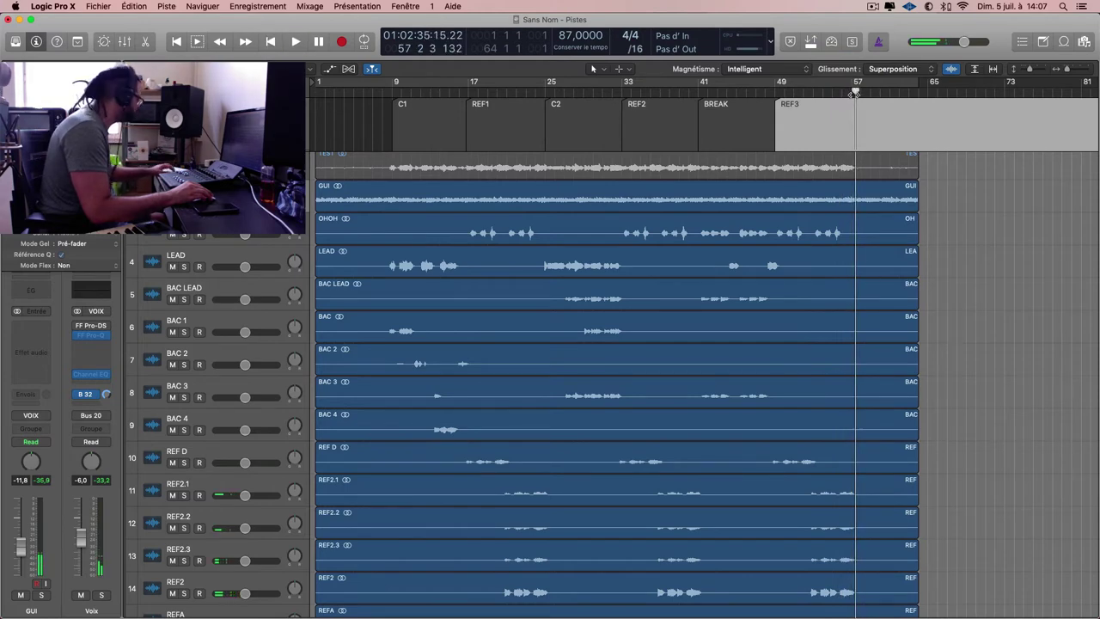
{"action": "key", "text": "space"}
{"action": "left_click", "coordinate": [307, 109]}
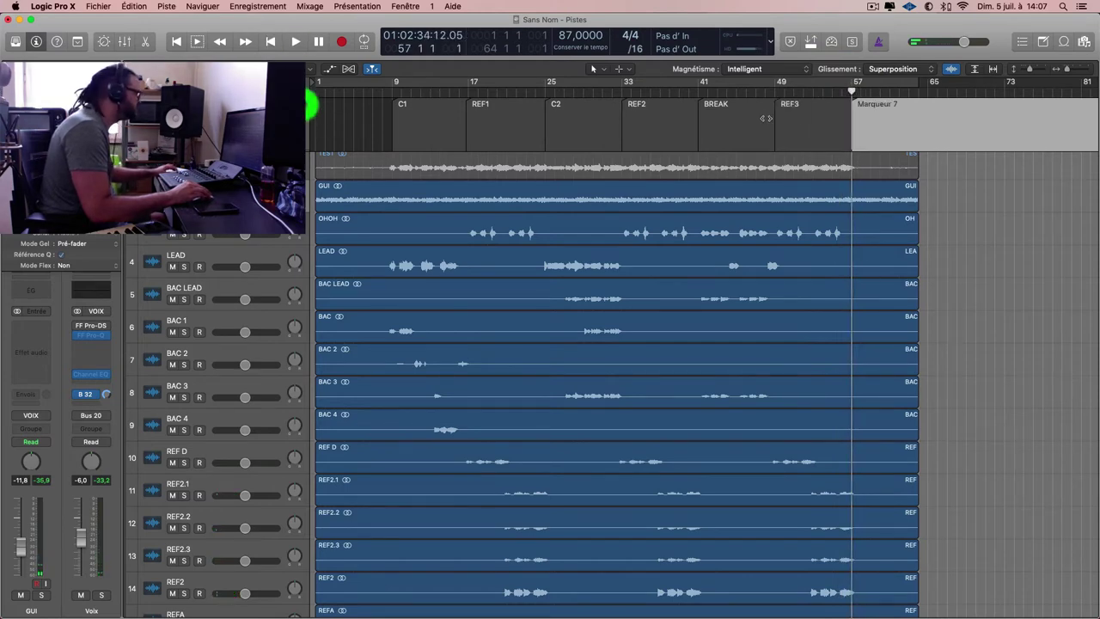
{"action": "double_click", "coordinate": [873, 114]}
{"action": "type", "text": "F"}
{"action": "key", "text": "Escape"}
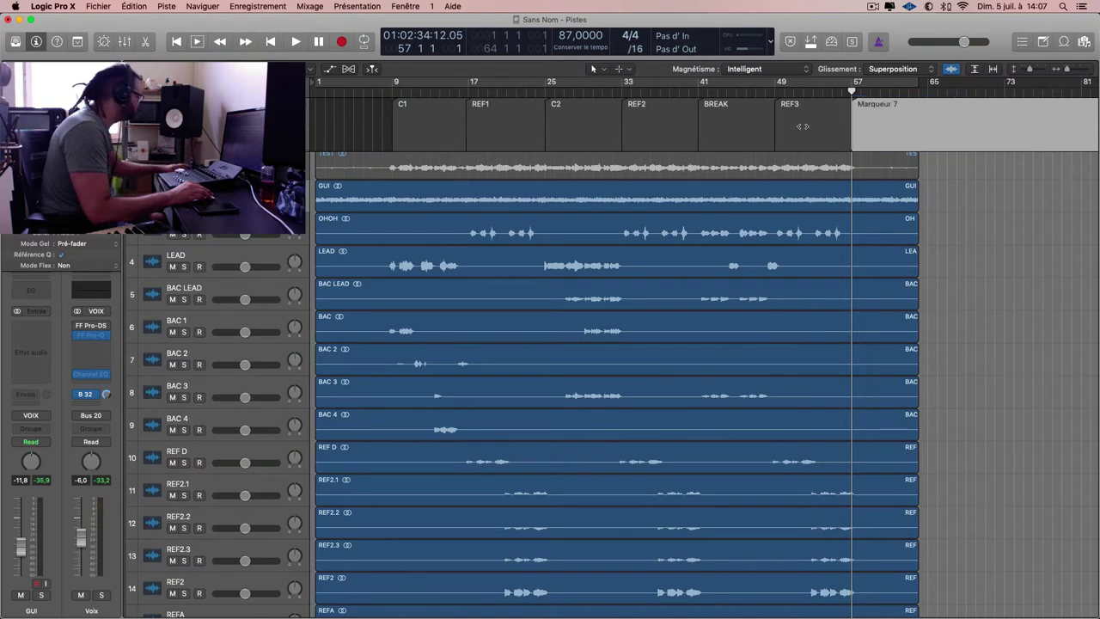
{"action": "left_click_drag", "start_coordinate": [333, 94], "coordinate": [311, 93]}
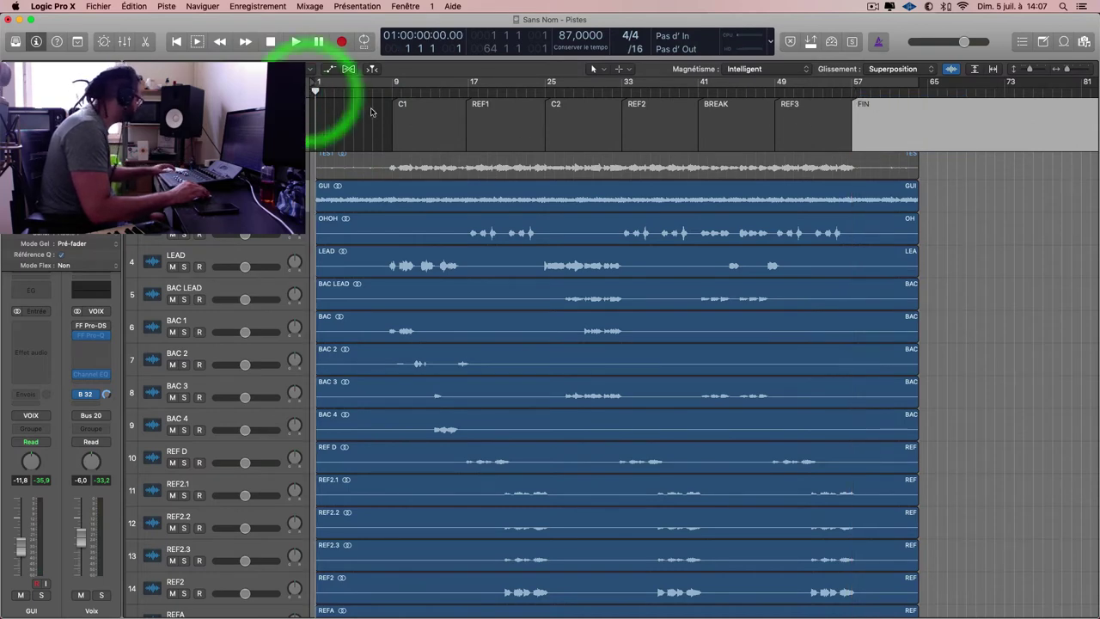
Create a marker named DEBUT at bar 1, ahead of the C1 section.
{"action": "left_click", "coordinate": [320, 101]}
{"action": "double_click", "coordinate": [340, 104]}
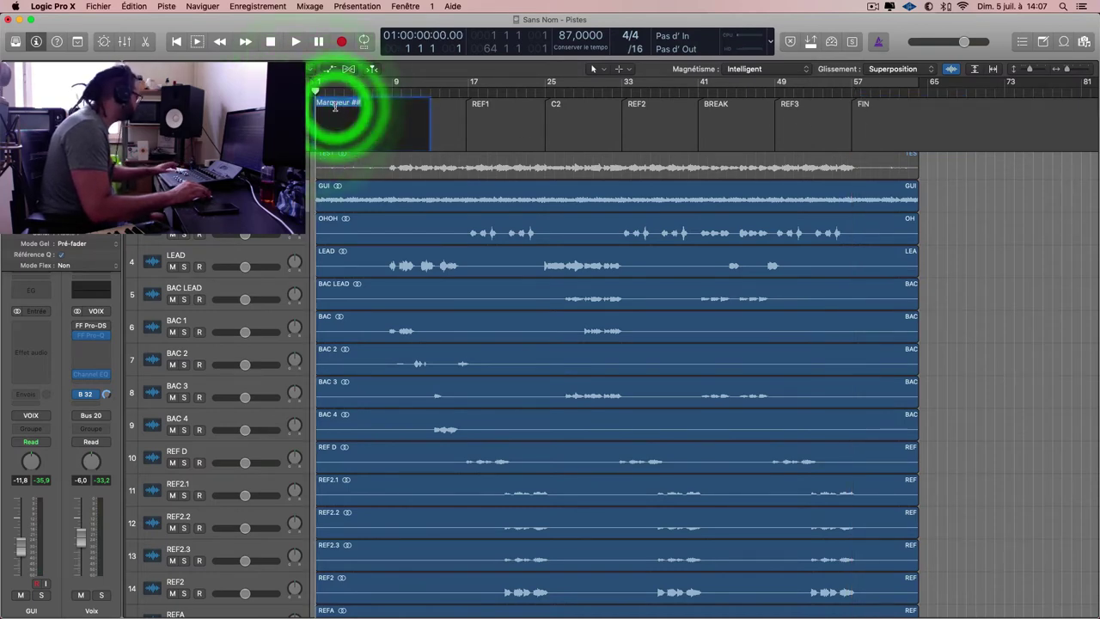
{"action": "type", "text": "DE"}
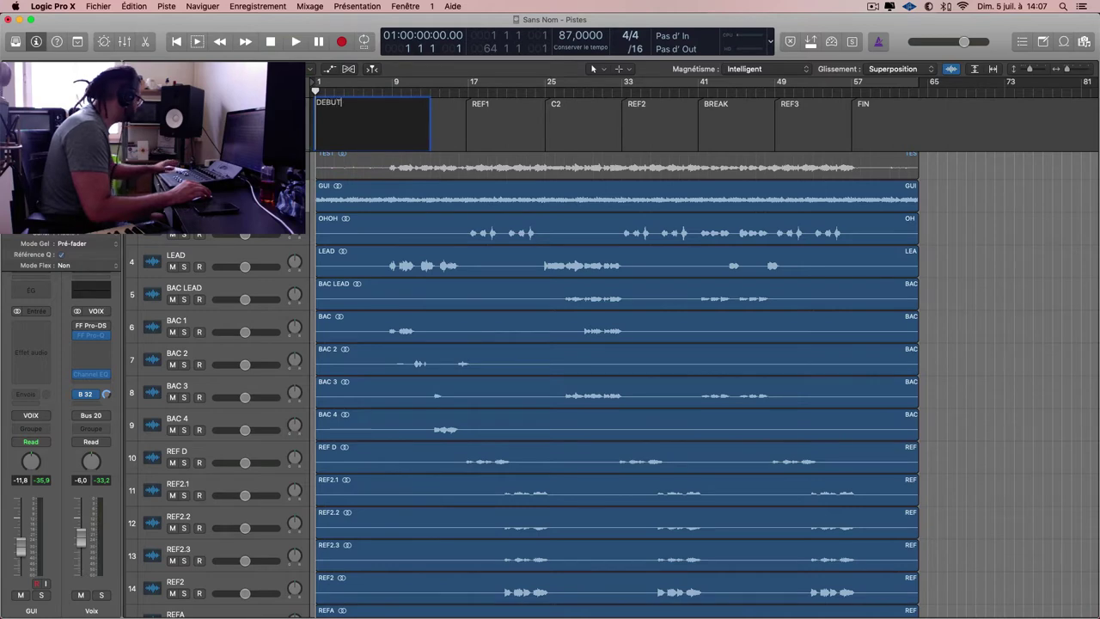
{"action": "type", "text": "BUT"}
{"action": "key", "text": "Return"}
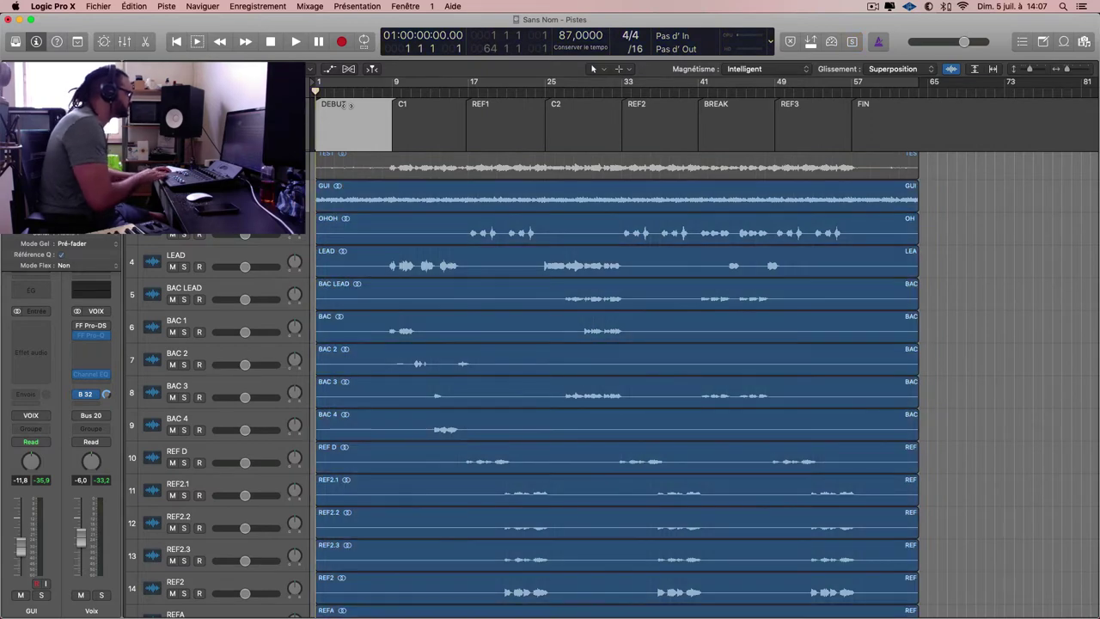
Jump forward and back through the section markers to check navigation, and start playback from the beginning.
{"action": "key", "text": "alt+period"}
{"action": "key", "text": "alt+period"}
{"action": "key", "text": "alt+period"}
{"action": "key", "text": "alt+period"}
{"action": "key", "text": "alt+period"}
{"action": "key", "text": "alt+period"}
{"action": "key", "text": "alt+period"}
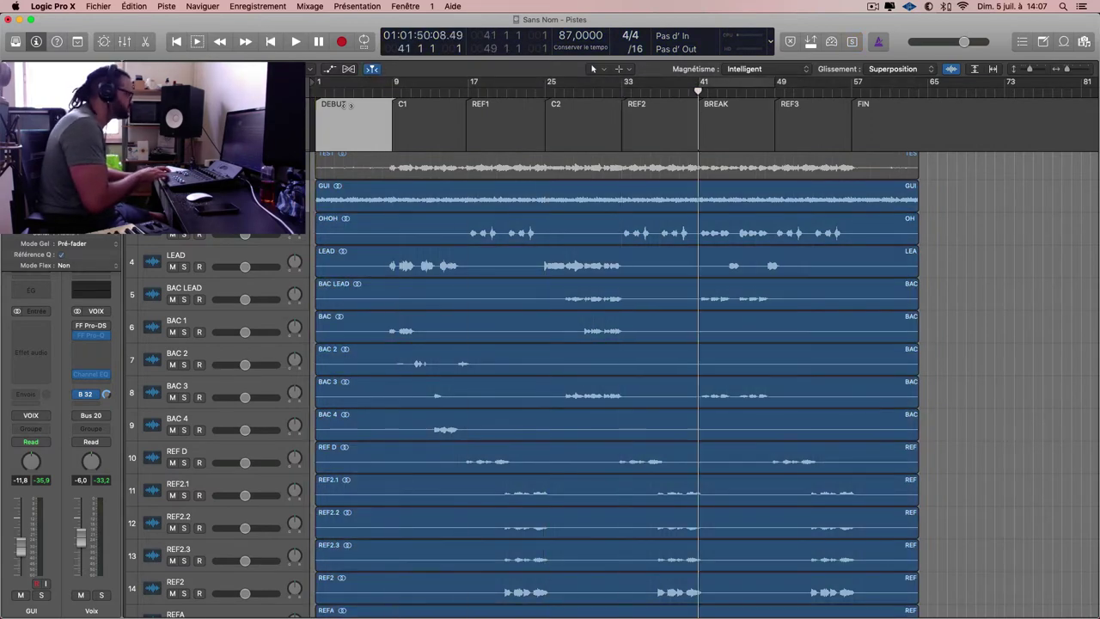
{"action": "key", "text": "shift+comma"}
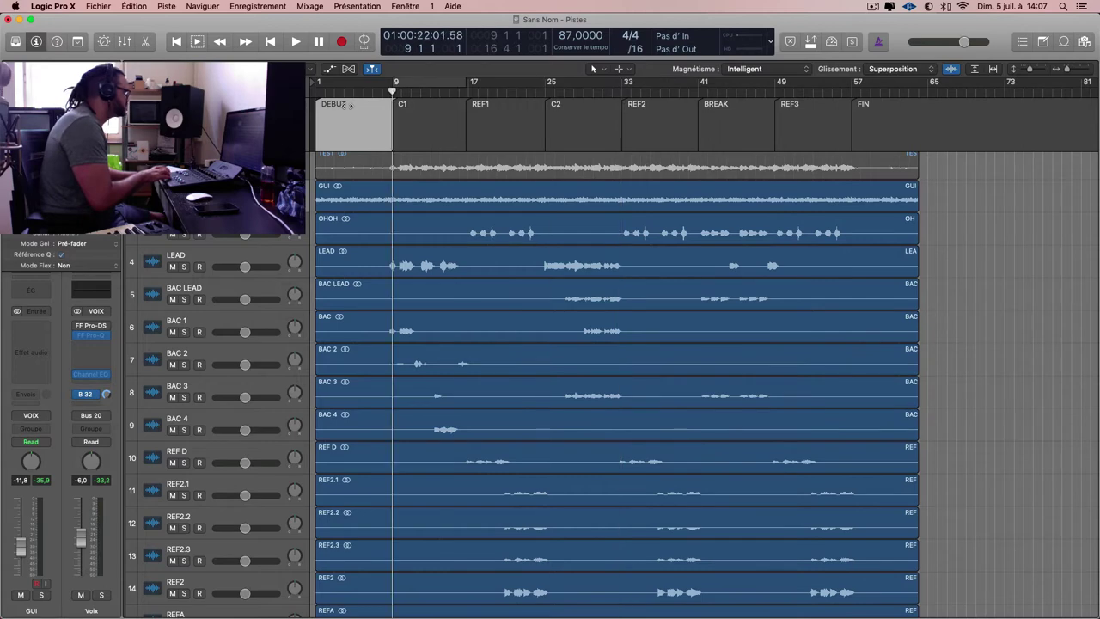
{"action": "key", "text": "space"}
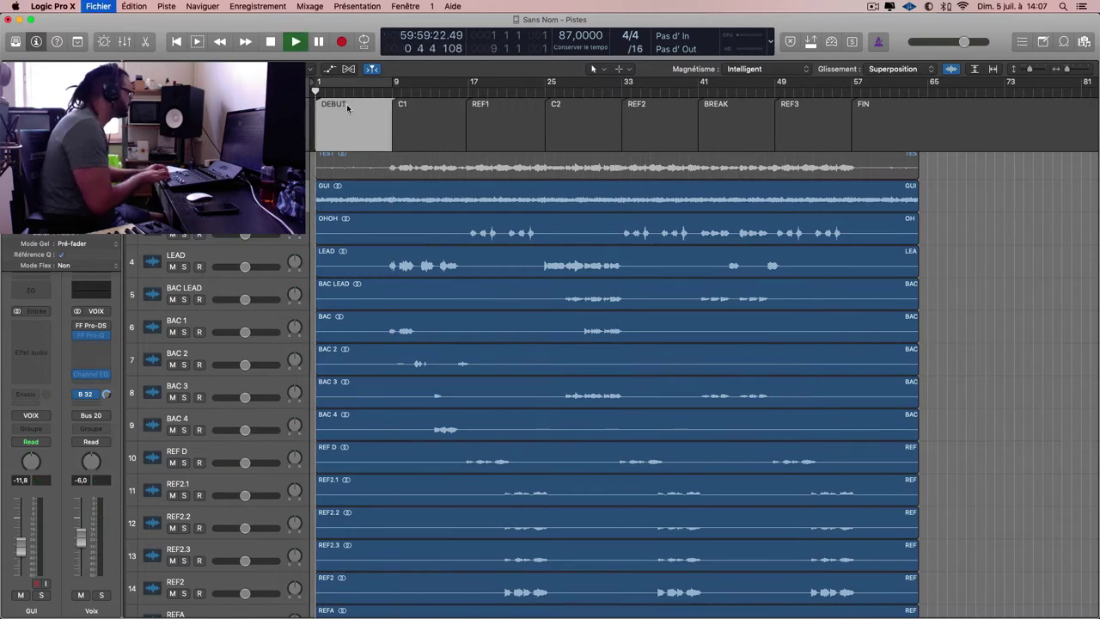
Save the project as TUTO MIX VOIX in the Logic folder, organised as a folder.
{"action": "key", "text": "super+s"}
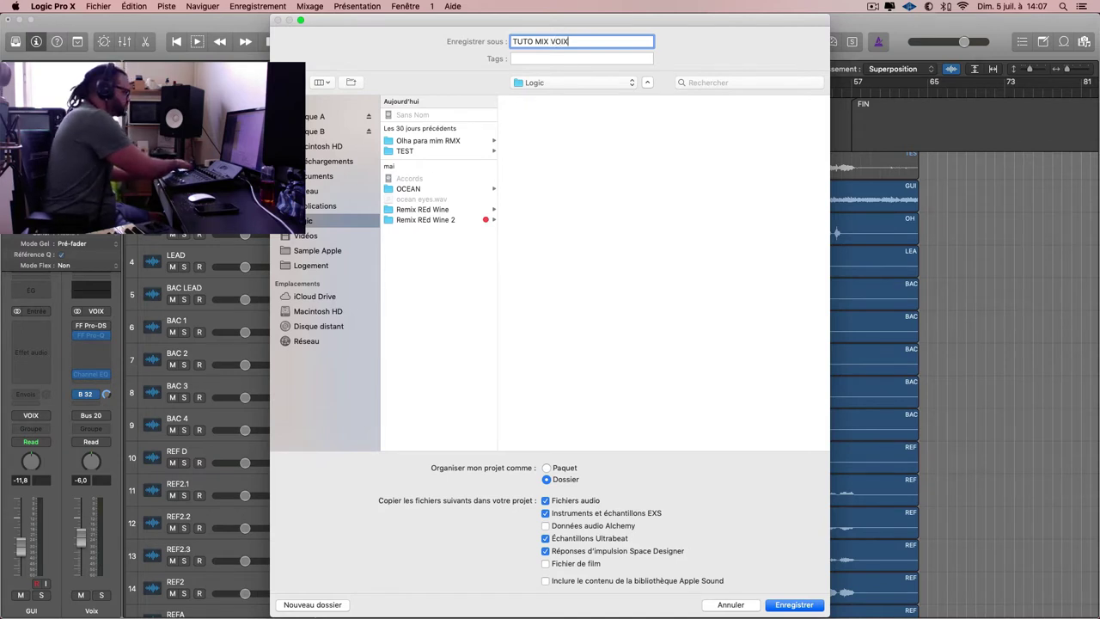
{"action": "key", "text": "Return"}
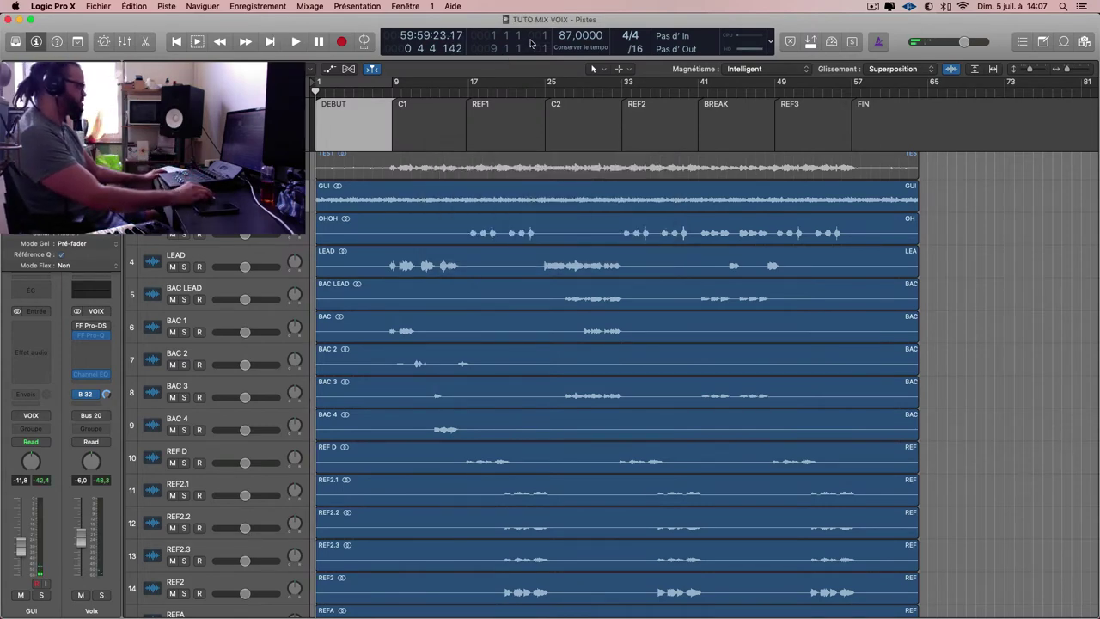
Start playback from bar 9 and loop the C1 section by matching the cycle range to its marker.
{"action": "double_click", "coordinate": [403, 96]}
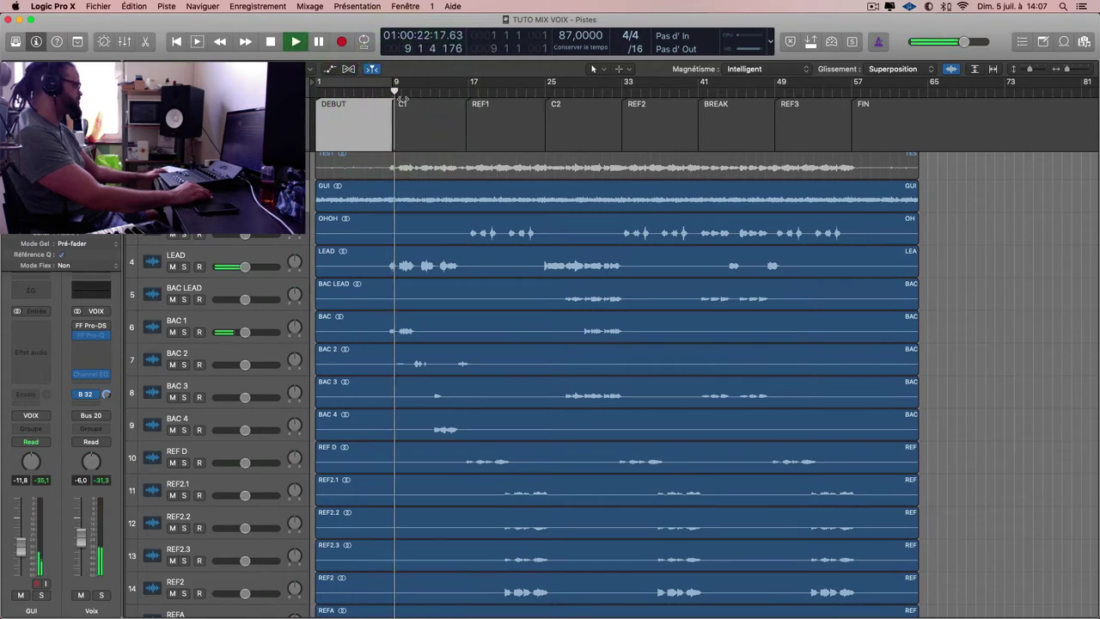
{"action": "key", "text": "c"}
{"action": "left_click", "coordinate": [422, 114]}
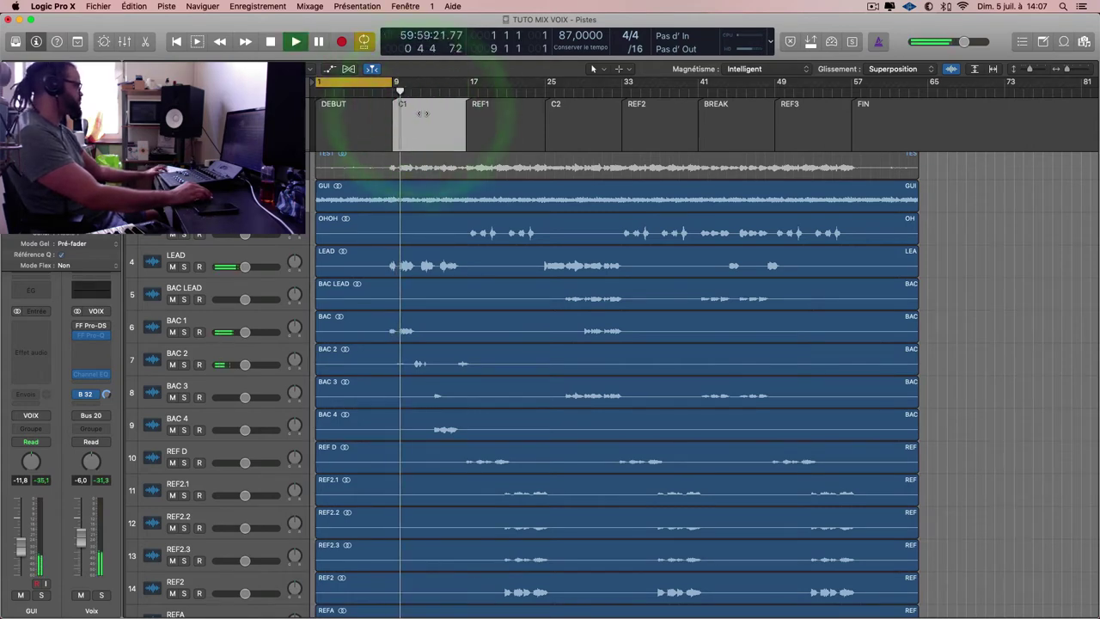
{"action": "key", "text": "super+u"}
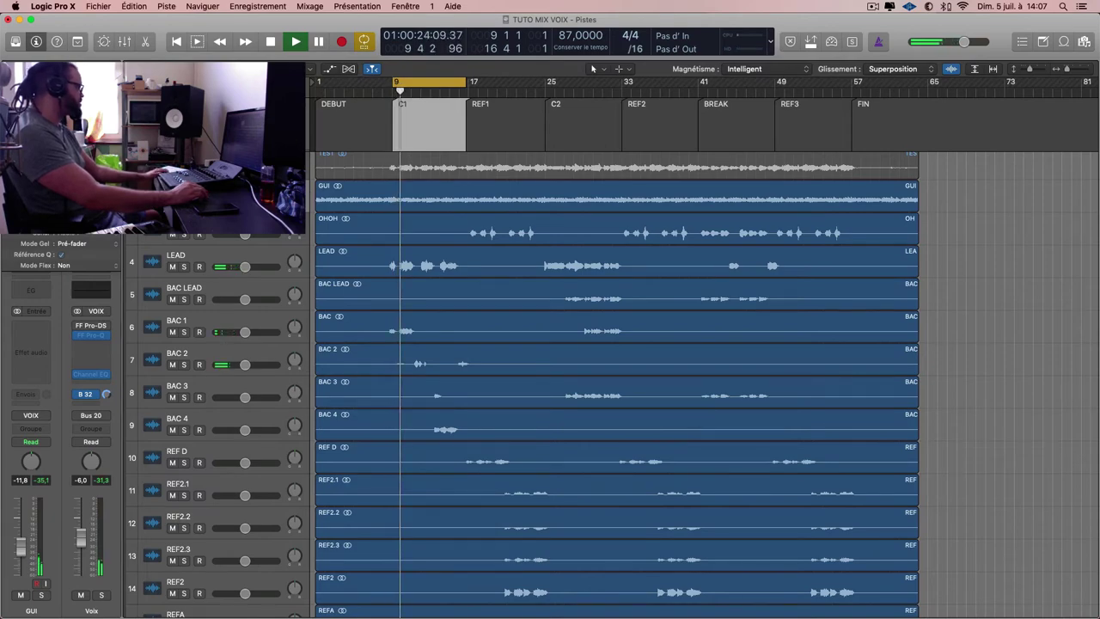
Mute the GUI track and enlarge the arrangement around the C1 vocal tracks.
{"action": "key", "text": "m"}
{"action": "scroll", "coordinate": [334, 208], "scroll_direction": "up", "scroll_amount": 5}
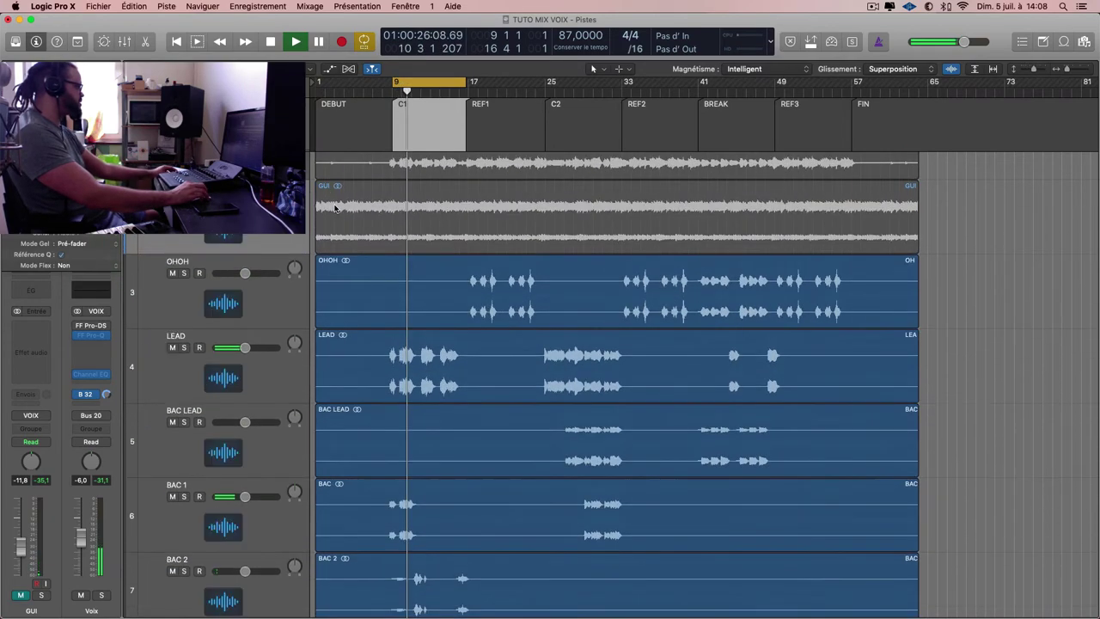
{"action": "scroll", "coordinate": [335, 208], "scroll_direction": "up", "scroll_amount": 3}
{"action": "scroll", "coordinate": [344, 208], "scroll_direction": "right", "scroll_amount": 5}
{"action": "scroll", "coordinate": [349, 209], "scroll_direction": "left", "scroll_amount": 3}
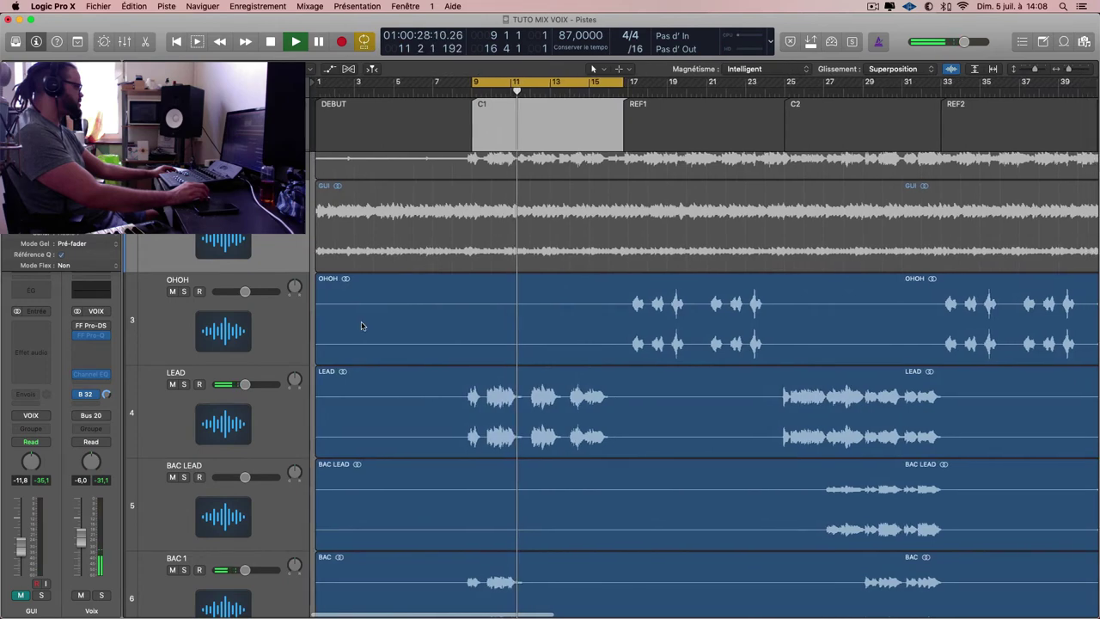
In the mixer, raise the R1, R2 and R3 channels to -7.7, -10.7 and -15.4 dB while C1 loops.
{"action": "key", "text": "x"}
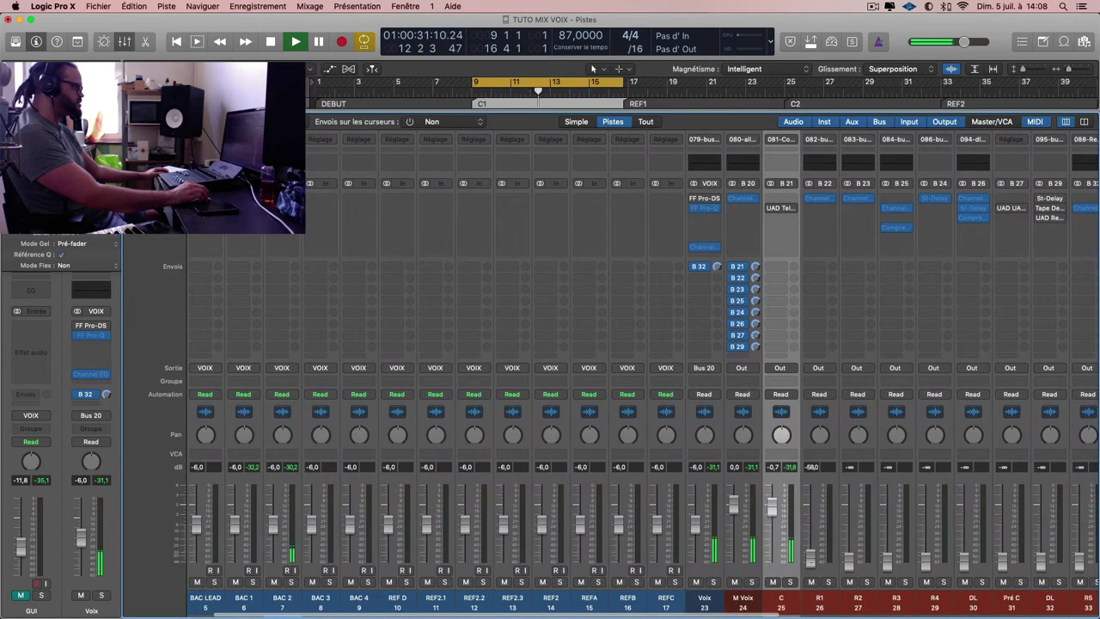
{"action": "left_click", "coordinate": [818, 600]}
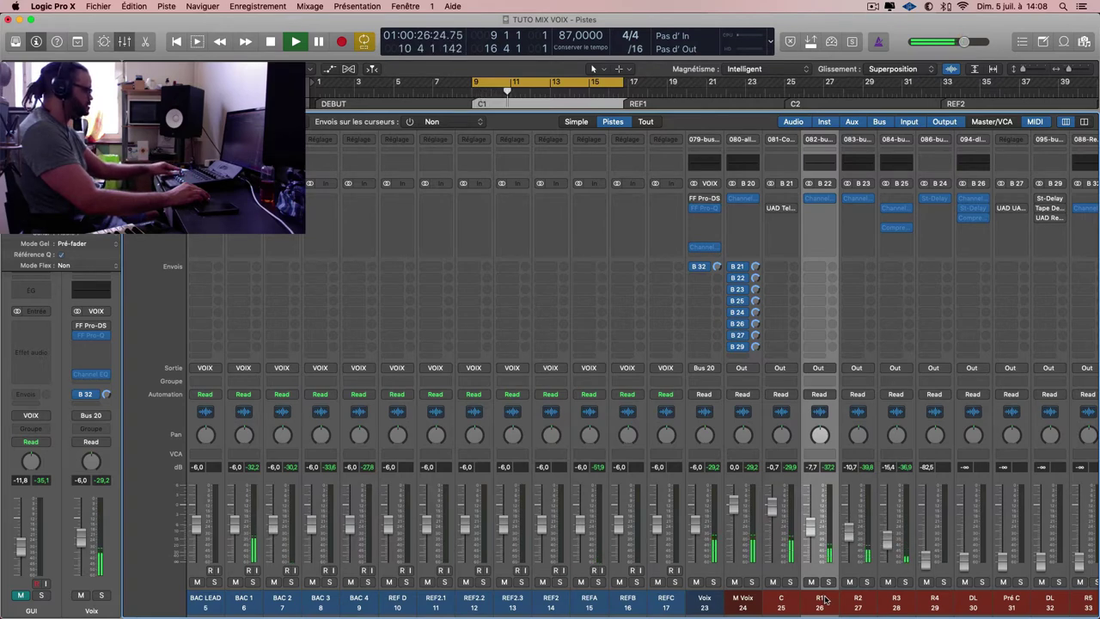
{"action": "key", "text": "x"}
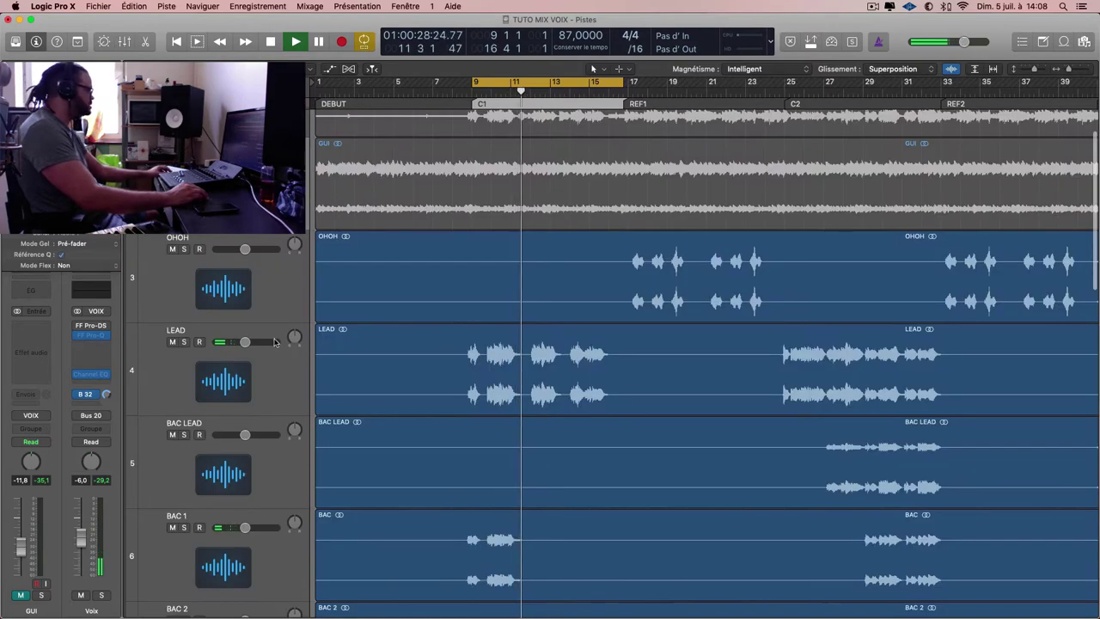
Solo the LEAD track, stop playback and return the playhead to the project start.
{"action": "key", "text": "space"}
{"action": "left_click", "coordinate": [172, 342]}
{"action": "left_click", "coordinate": [183, 343]}
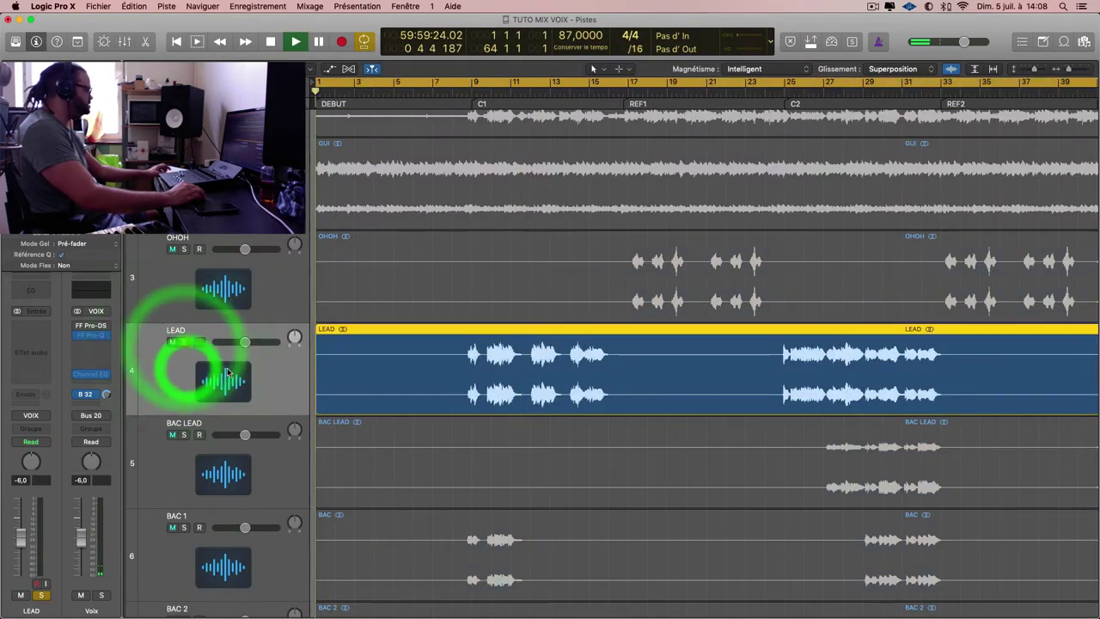
{"action": "key", "text": "Return"}
{"action": "scroll", "coordinate": [631, 349], "scroll_direction": "left", "scroll_amount": 5}
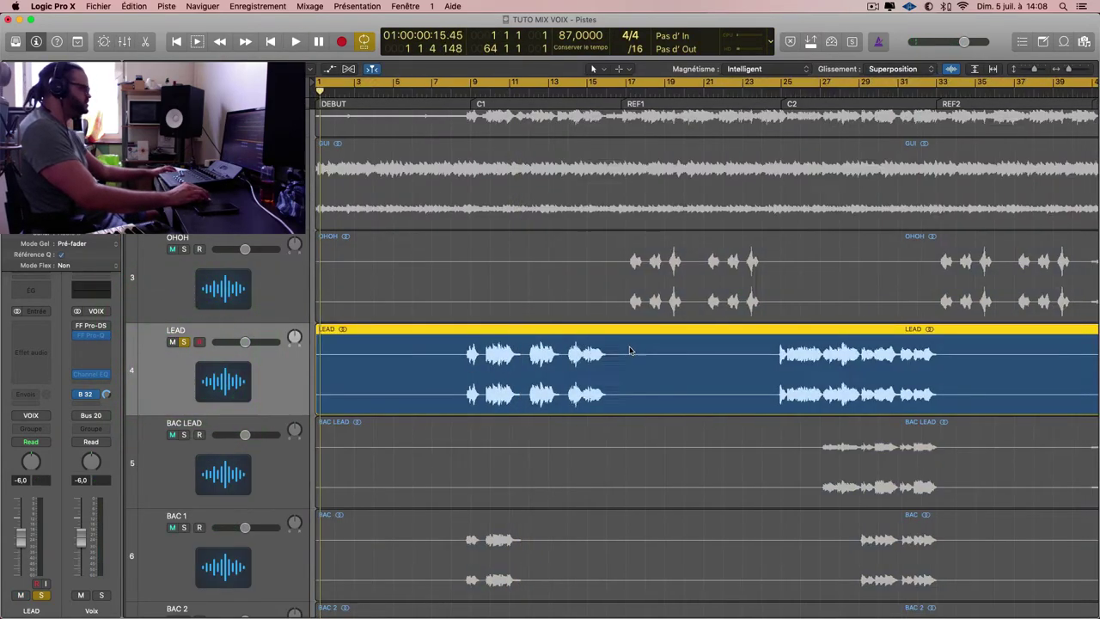
Set the cycle range over the C1 section, from bar 9 to bar 17.
{"action": "scroll", "coordinate": [632, 350], "scroll_direction": "down", "scroll_amount": 4}
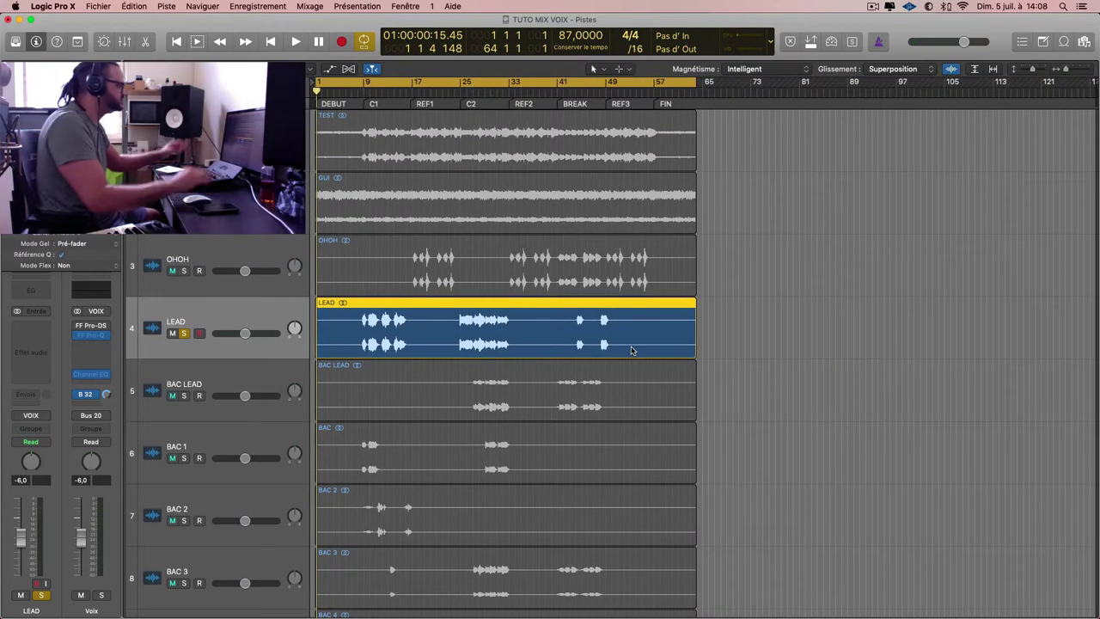
{"action": "scroll", "coordinate": [653, 296], "scroll_direction": "right", "scroll_amount": 1}
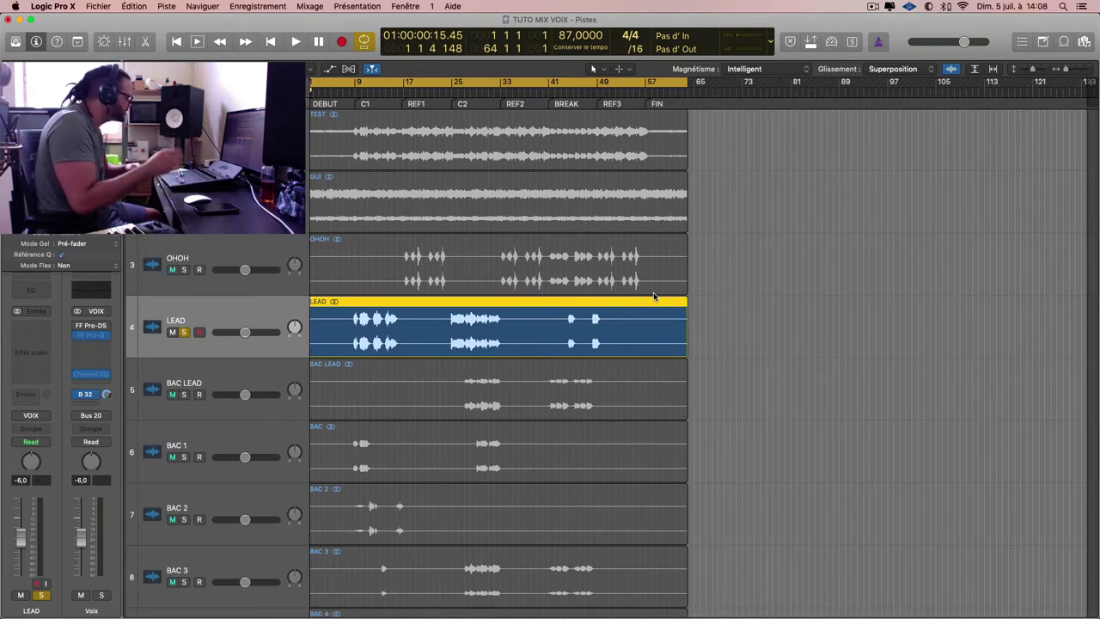
{"action": "scroll", "coordinate": [636, 301], "scroll_direction": "left", "scroll_amount": 1}
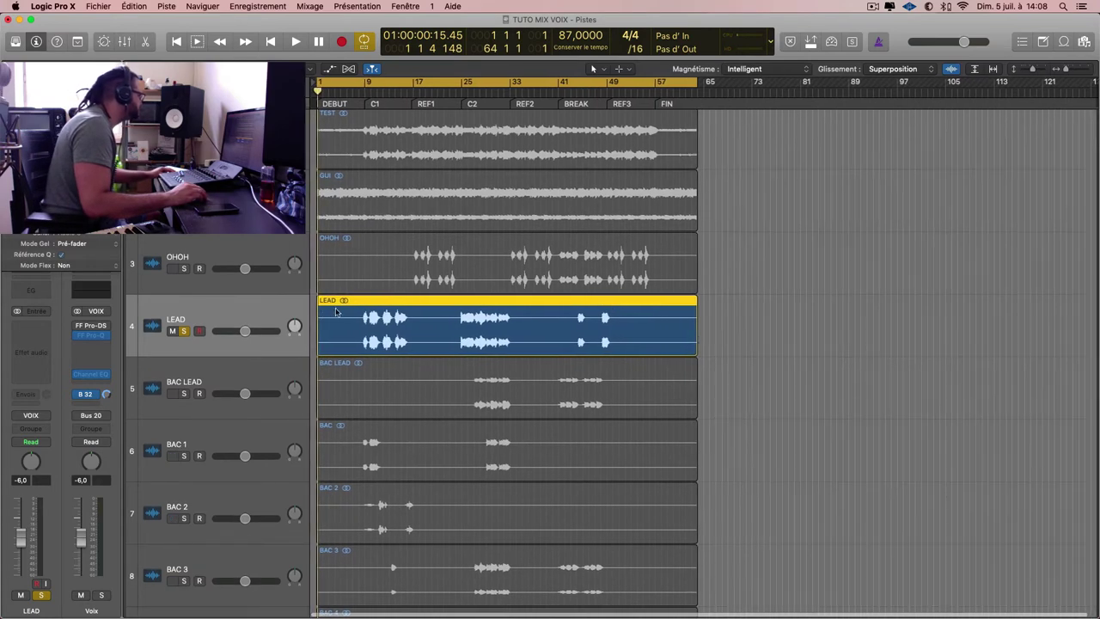
{"action": "left_click", "coordinate": [263, 317]}
{"action": "scroll", "coordinate": [521, 311], "scroll_direction": "up", "scroll_amount": 5}
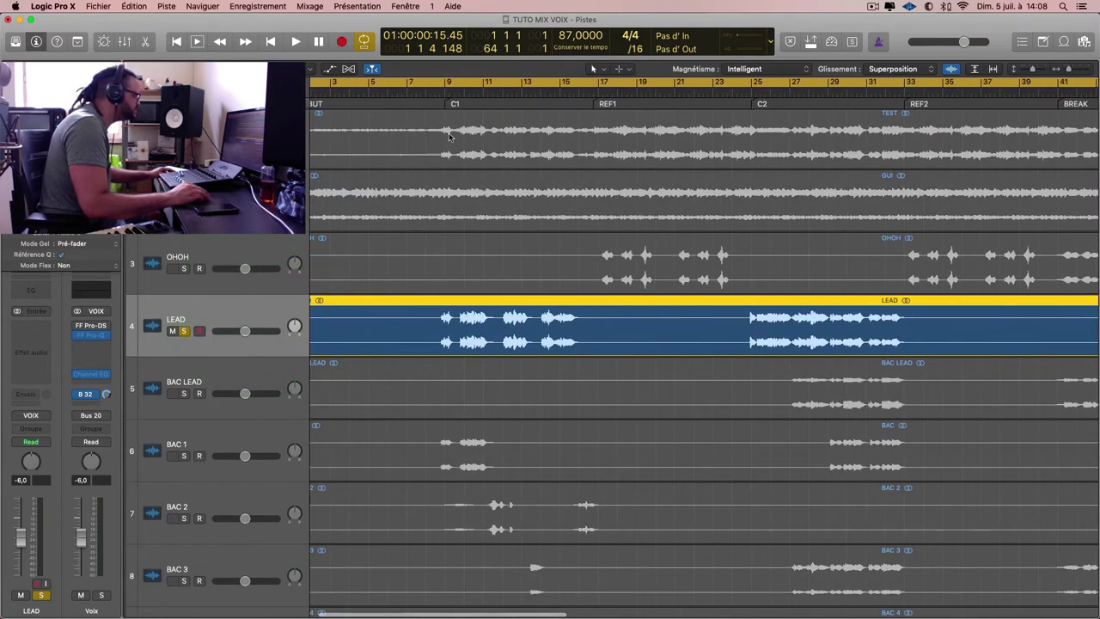
{"action": "left_click_drag", "start_coordinate": [448, 87], "coordinate": [602, 99]}
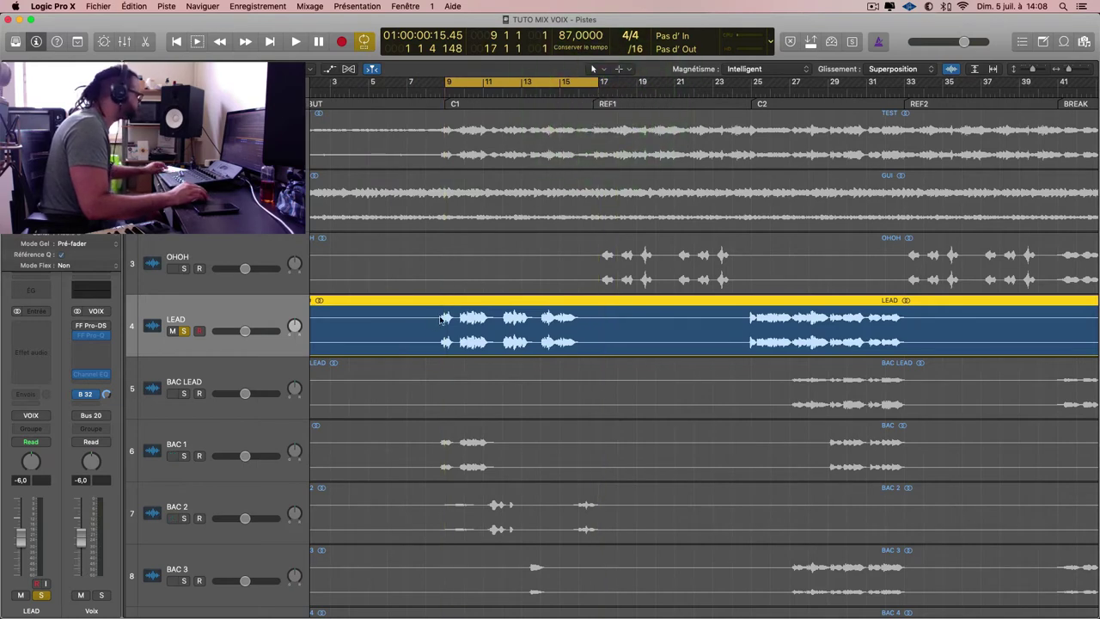
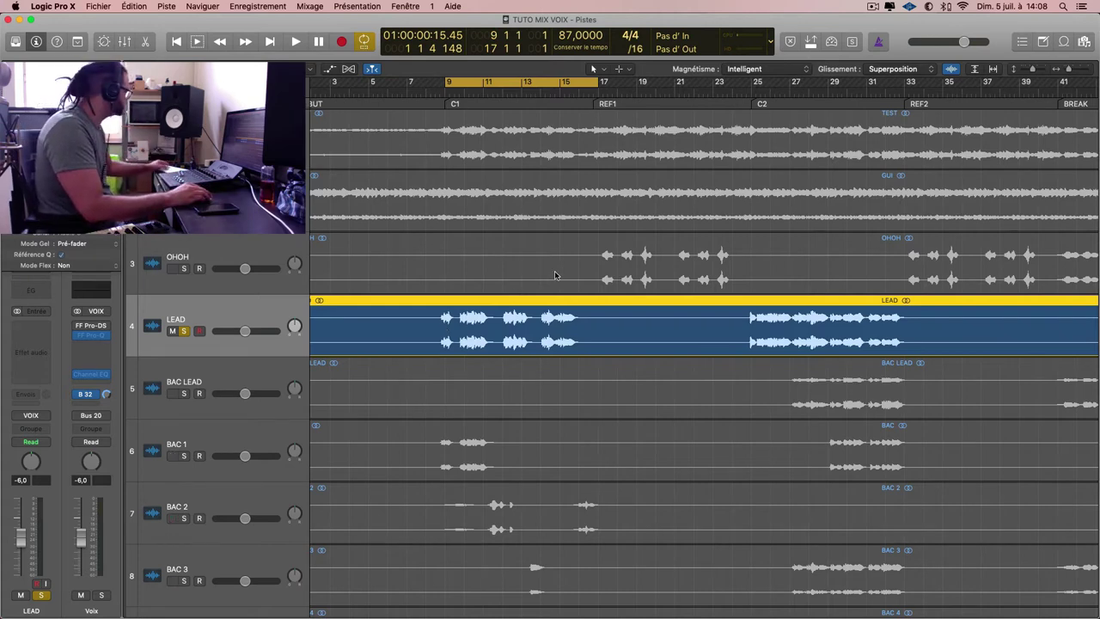
With Outil Sélecteur as the secondary tool, isolate LEAD's C1 vocal phrase as its own region, from bar 8 beat 2 to bar 16 beat 2.
{"action": "key", "text": "t"}
{"action": "left_click", "coordinate": [593, 272]}
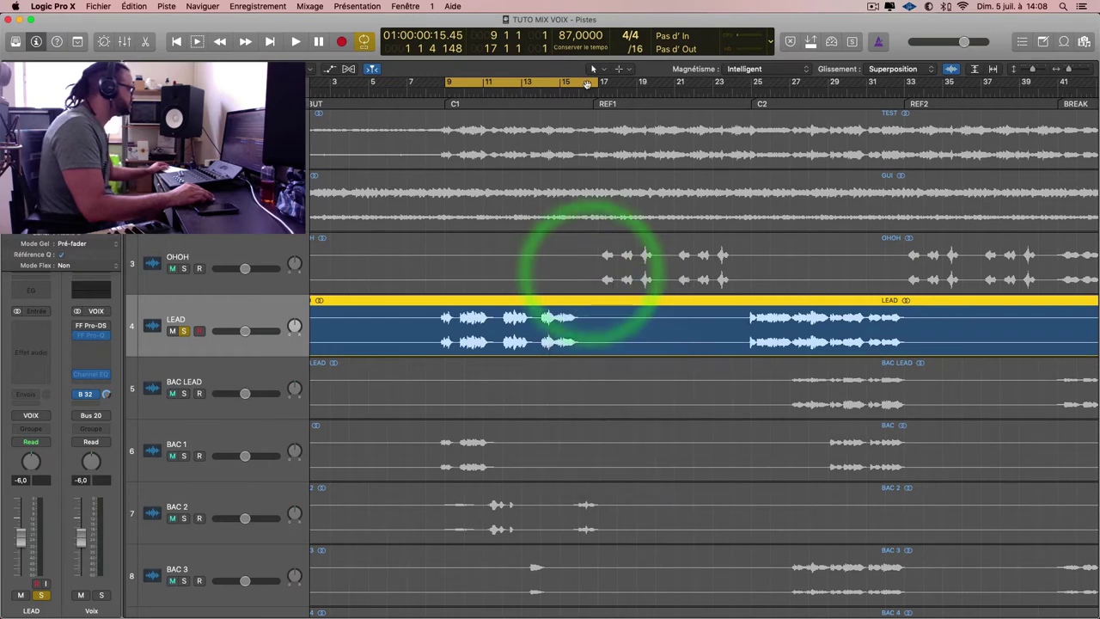
{"action": "left_click", "coordinate": [621, 69]}
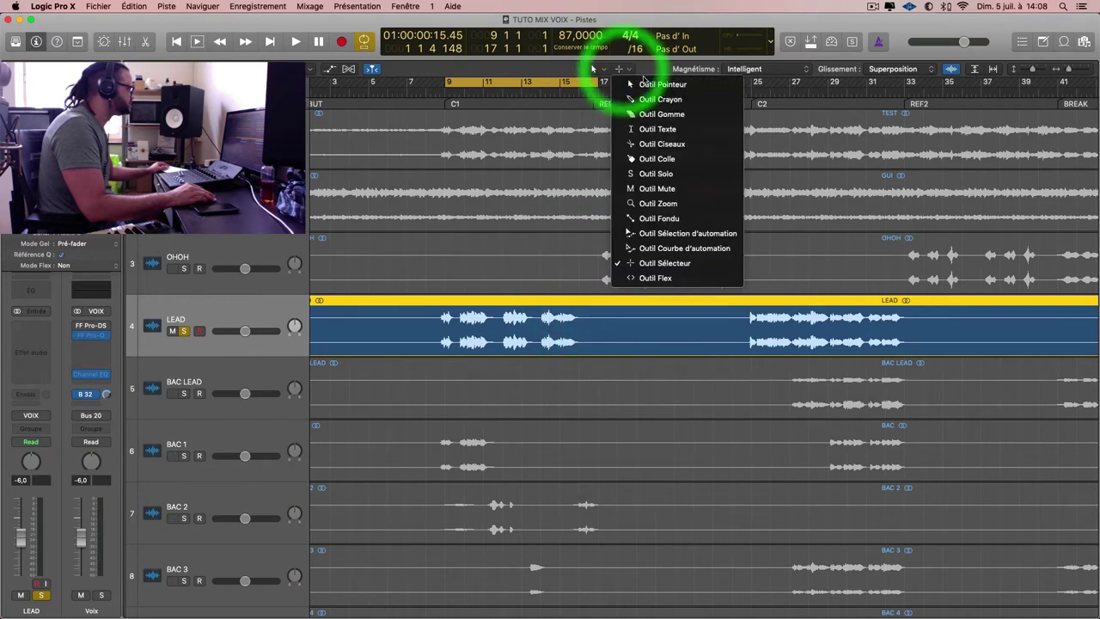
{"action": "left_click", "coordinate": [695, 268]}
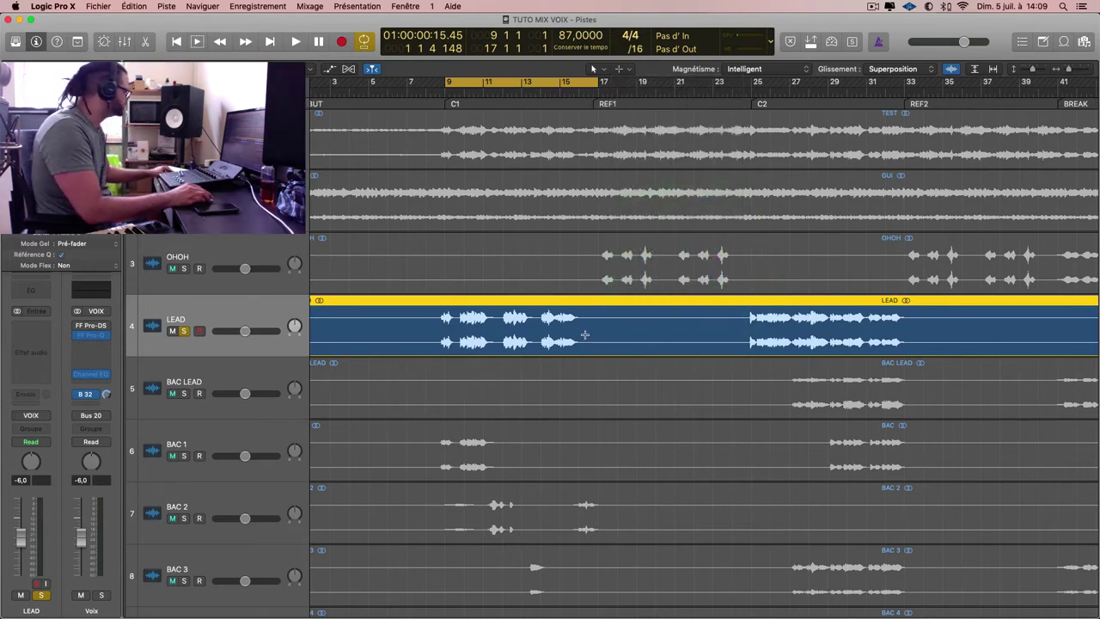
{"action": "left_click_drag", "start_coordinate": [587, 332], "coordinate": [432, 331]}
{"action": "left_click", "coordinate": [472, 331]}
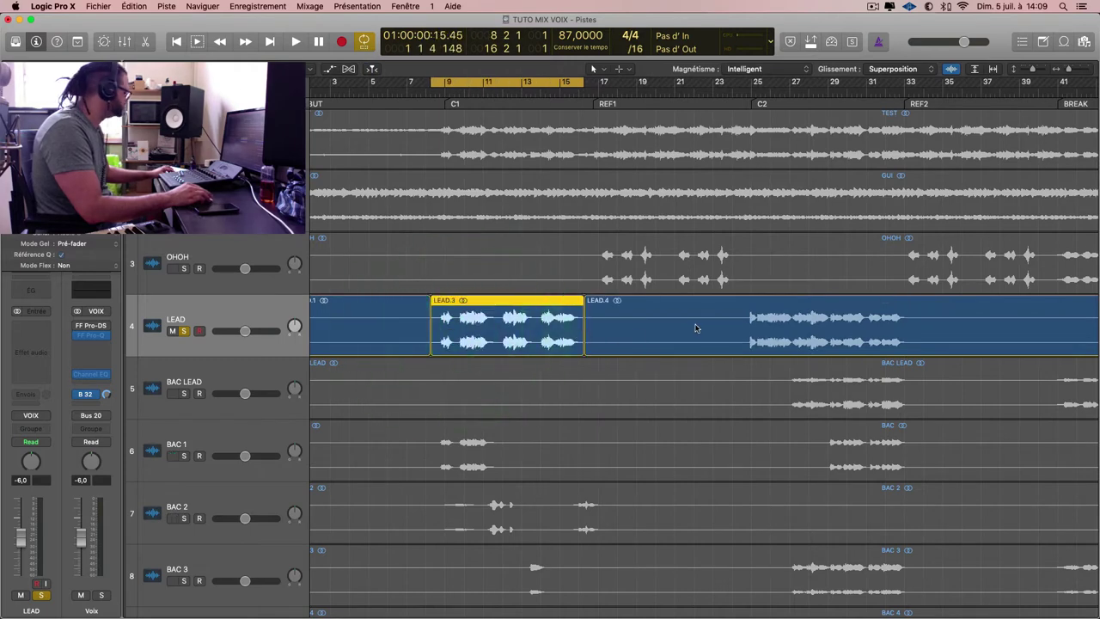
Isolate the C2 vocal phrase on the LEAD track as its own region, from bar 24 beat 2 to bar 34.
{"action": "scroll", "coordinate": [697, 328], "scroll_direction": "down", "scroll_amount": 3}
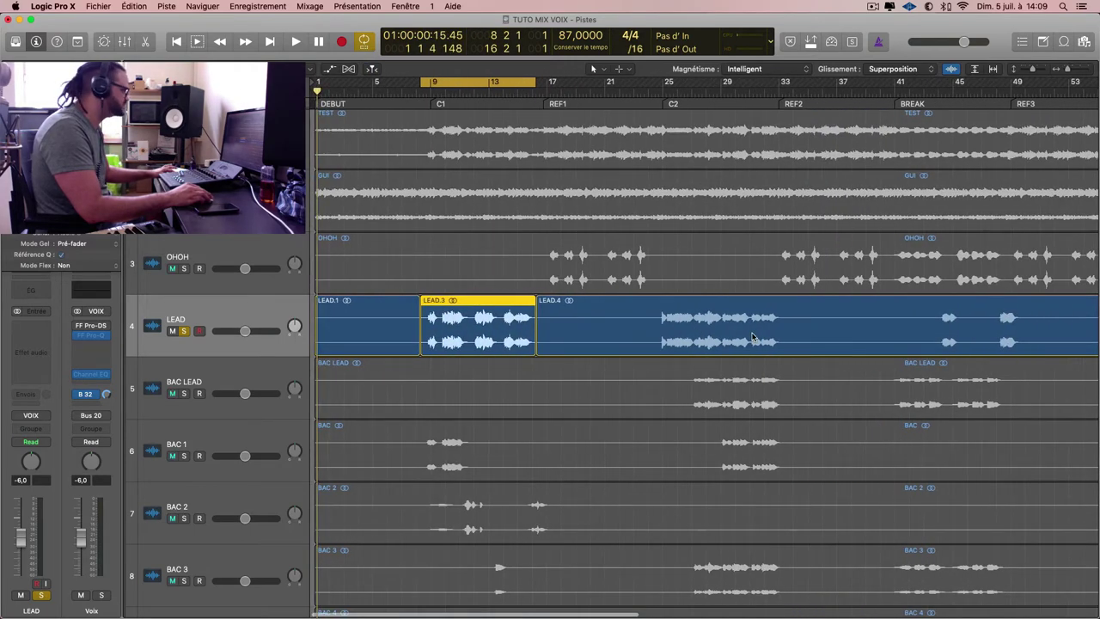
{"action": "scroll", "coordinate": [752, 336], "scroll_direction": "up", "scroll_amount": 1}
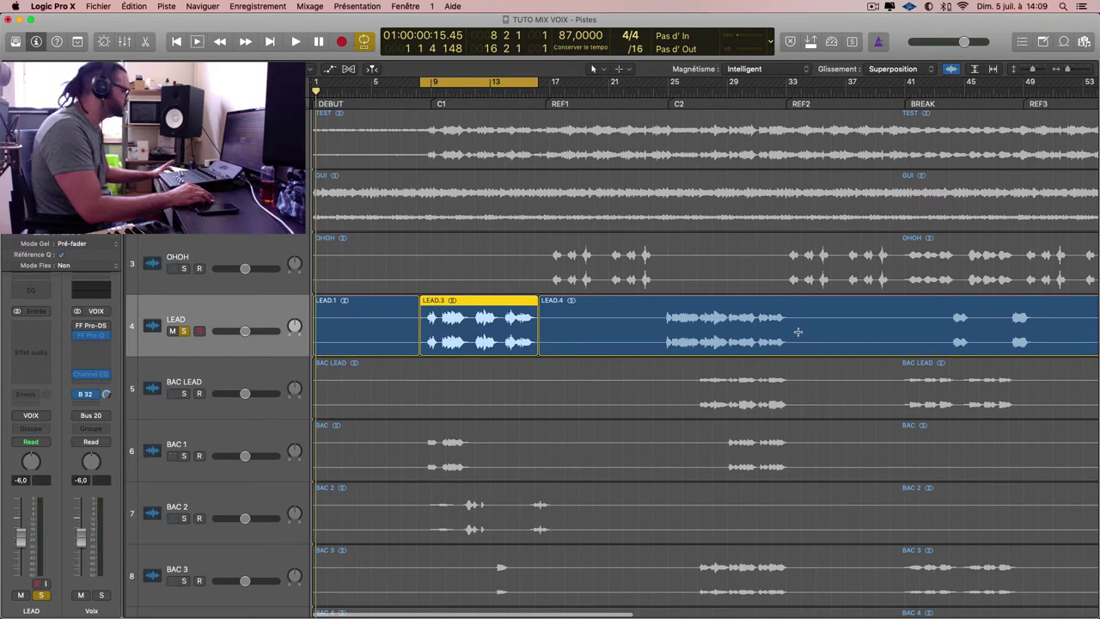
{"action": "left_click_drag", "start_coordinate": [798, 332], "coordinate": [658, 330]}
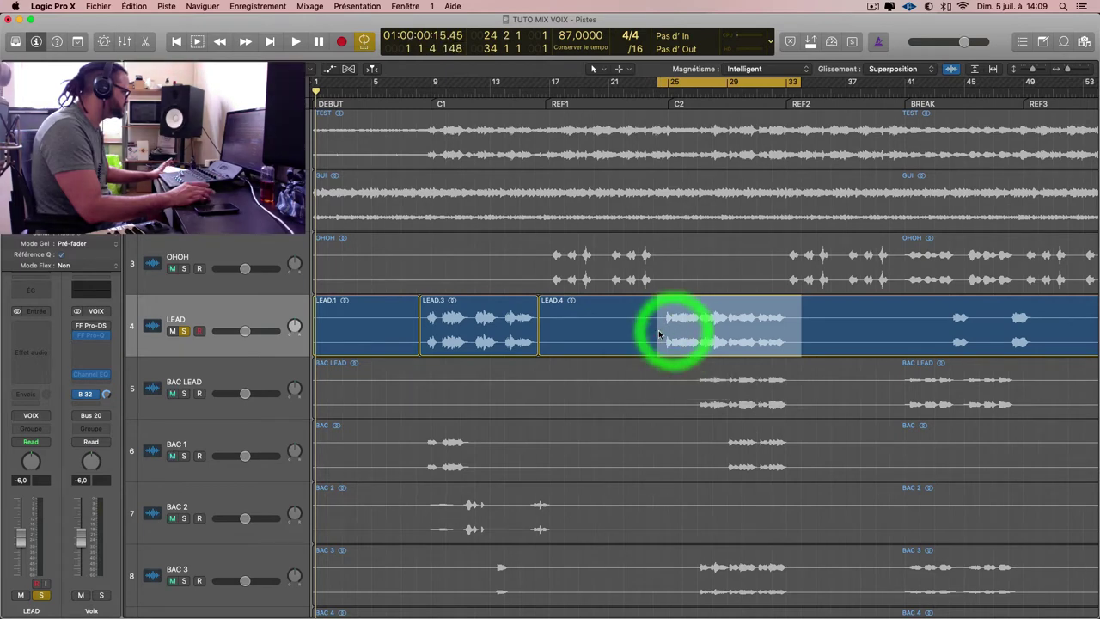
{"action": "left_click", "coordinate": [720, 325]}
Isolate the two short BREAK vocal phrases on the LEAD track as one region, from bar 44 to bar 50.
{"action": "scroll", "coordinate": [851, 327], "scroll_direction": "right", "scroll_amount": 5}
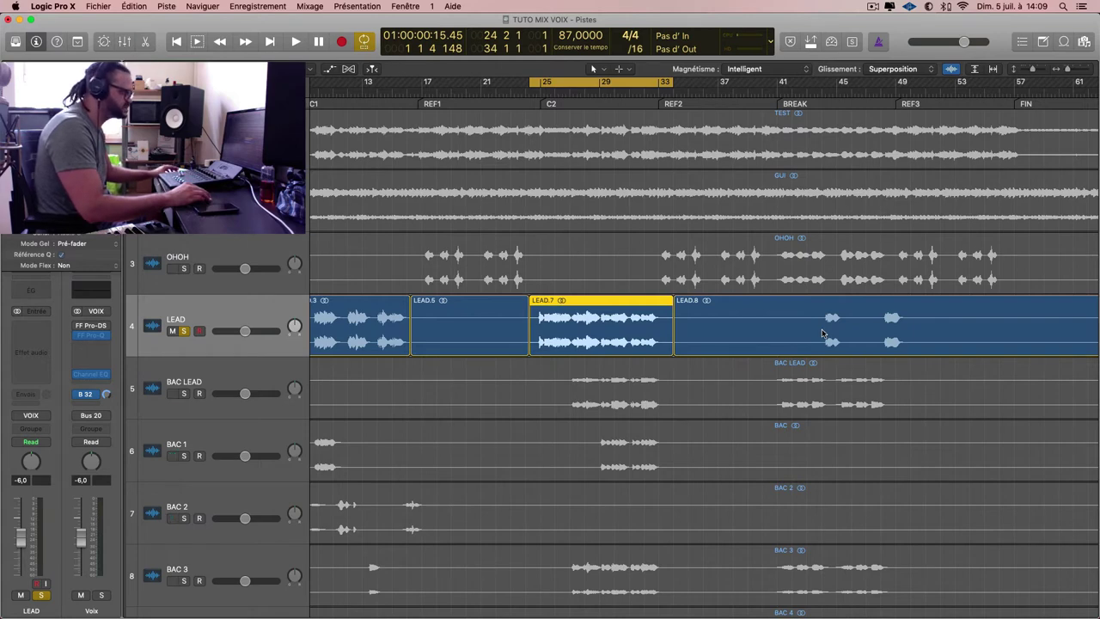
{"action": "left_click_drag", "start_coordinate": [822, 335], "coordinate": [911, 336]}
{"action": "left_click", "coordinate": [877, 341]}
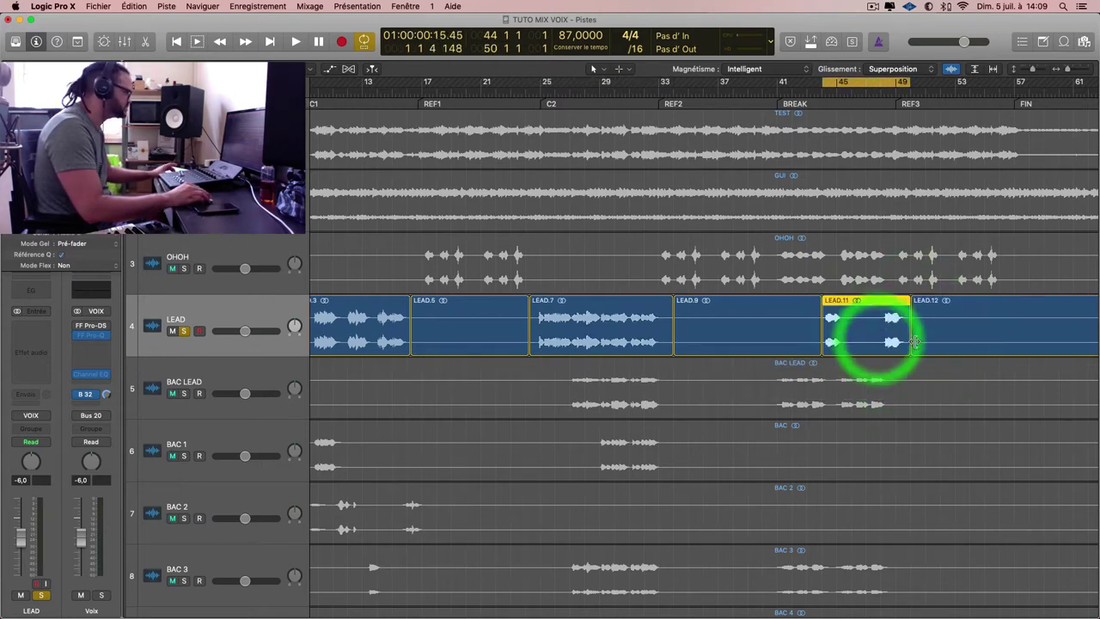
Delete the four silent LEAD regions before, between and after the isolated C1, C2 and BREAK vocal phrases.
{"action": "key", "text": "super+Left"}
{"action": "left_click", "coordinate": [737, 336]}
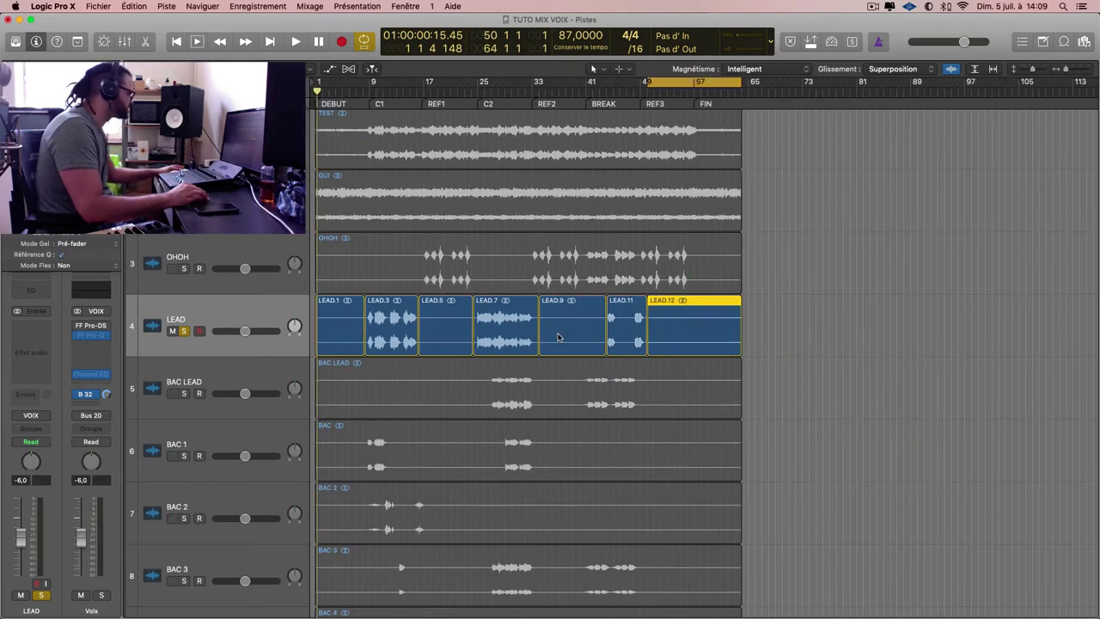
{"action": "left_click", "coordinate": [560, 336], "text": "shift"}
{"action": "left_click", "coordinate": [456, 333], "text": "shift"}
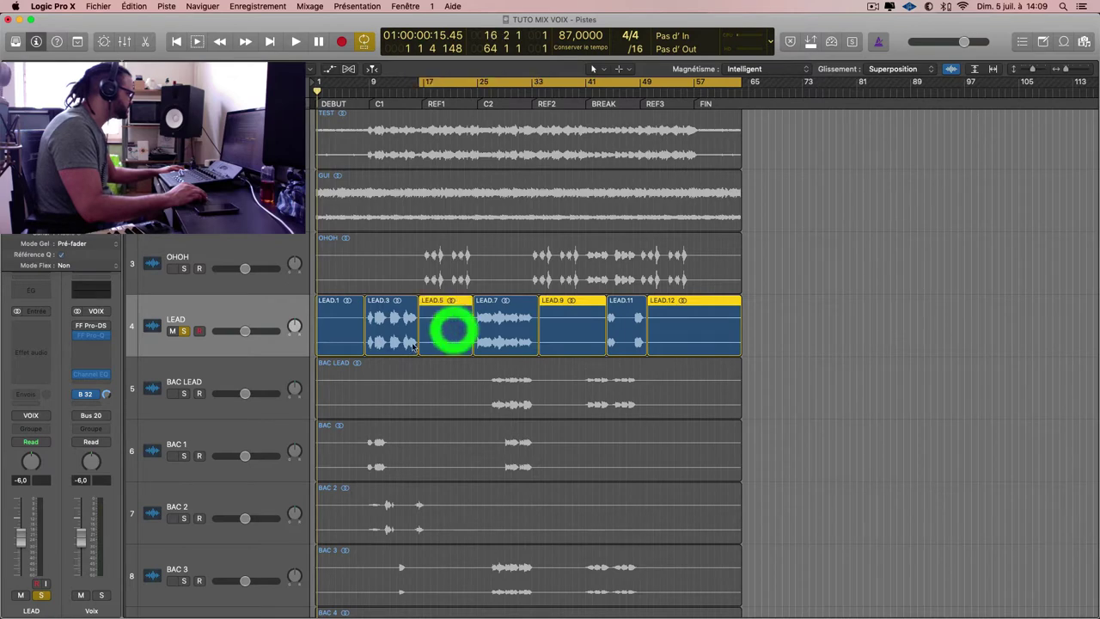
{"action": "left_click", "coordinate": [336, 334], "text": "shift"}
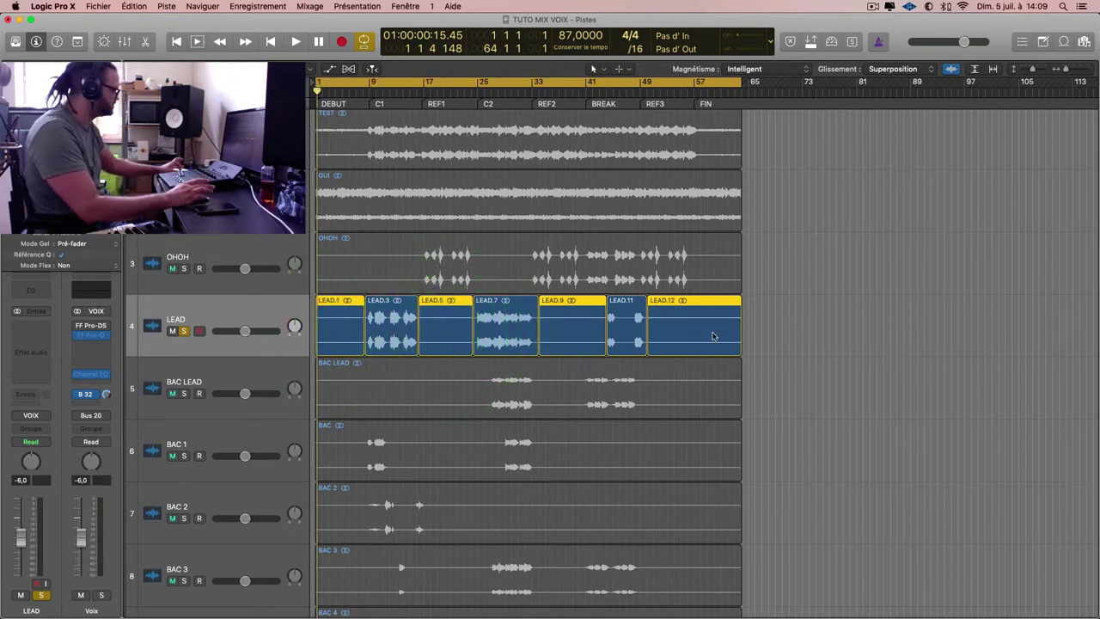
{"action": "key", "text": "Delete"}
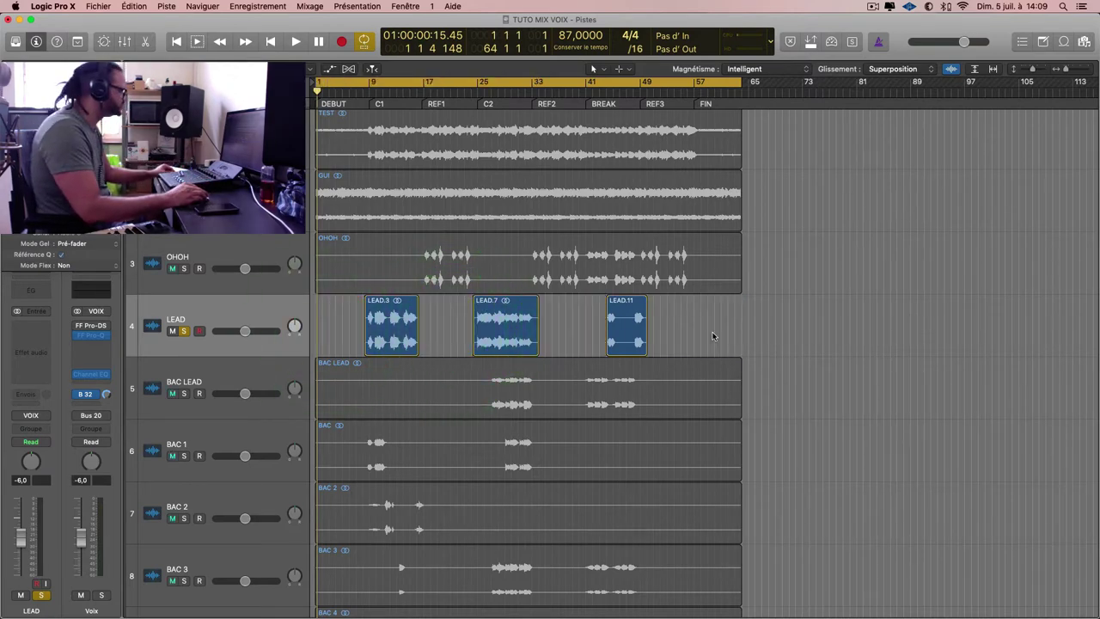
Reorder the OHOH track to the end of the track list, just below REFC.
{"action": "scroll", "coordinate": [725, 336], "scroll_direction": "up", "scroll_amount": 4}
{"action": "scroll", "coordinate": [724, 336], "scroll_direction": "right", "scroll_amount": 6}
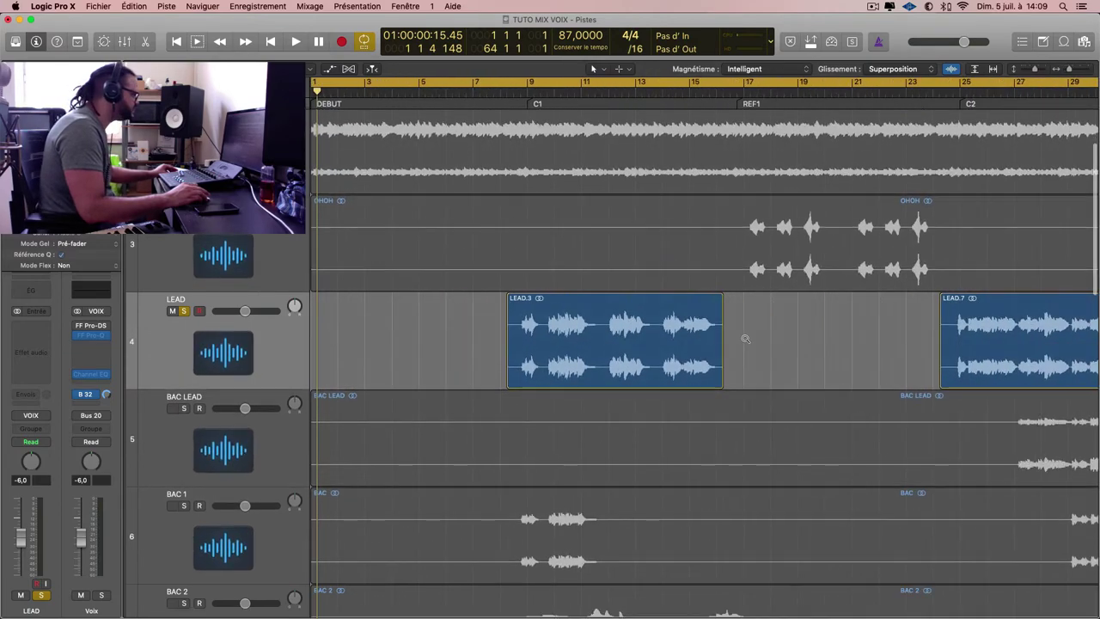
{"action": "scroll", "coordinate": [747, 338], "scroll_direction": "right", "scroll_amount": 5}
{"action": "scroll", "coordinate": [776, 344], "scroll_direction": "up", "scroll_amount": 4}
{"action": "scroll", "coordinate": [776, 344], "scroll_direction": "right", "scroll_amount": 5}
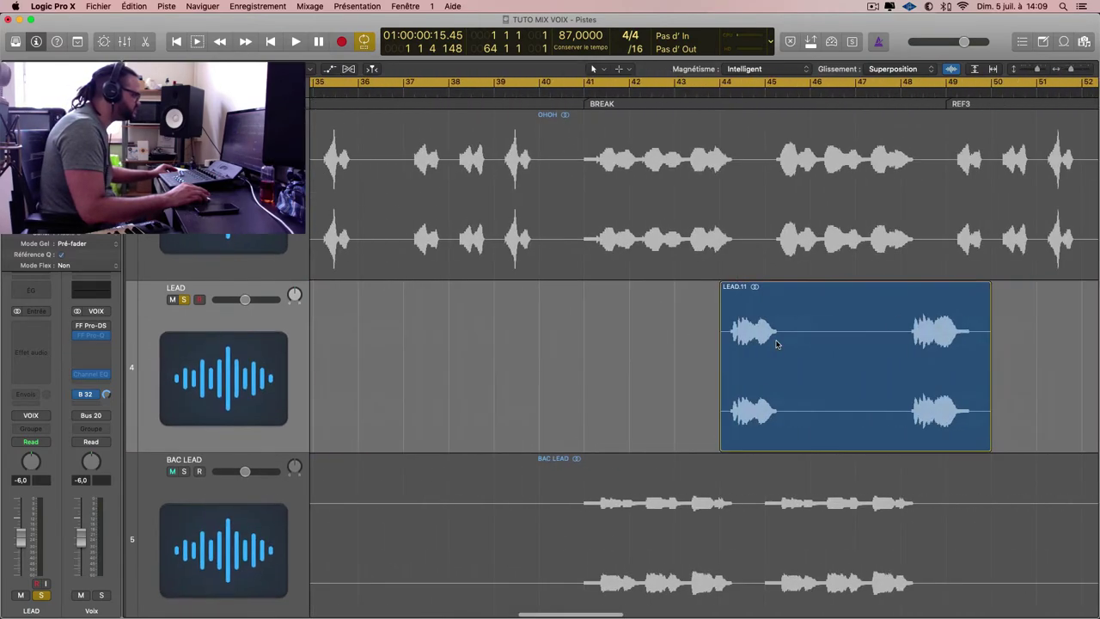
{"action": "left_click", "coordinate": [243, 336]}
{"action": "key", "text": "h"}
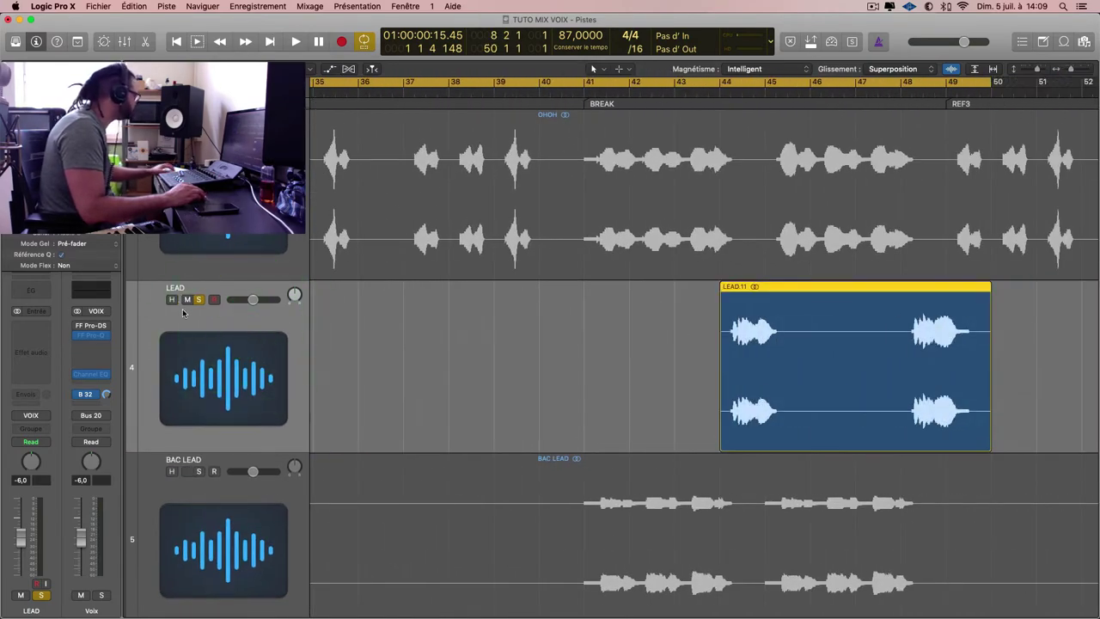
{"action": "scroll", "coordinate": [371, 338], "scroll_direction": "down", "scroll_amount": 5}
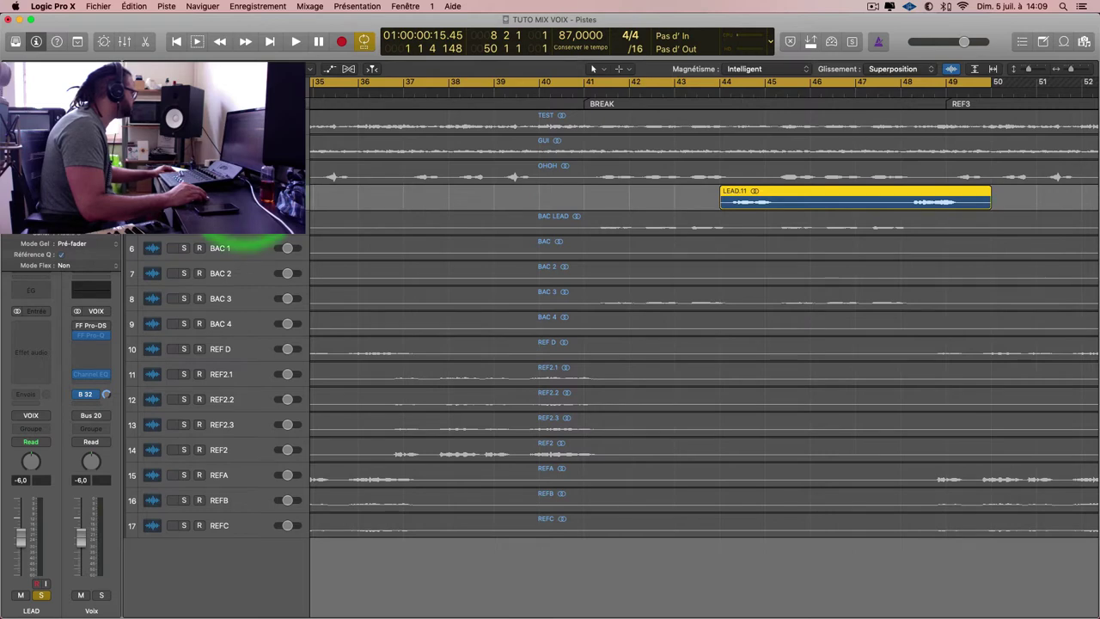
{"action": "left_click_drag", "start_coordinate": [248, 182], "coordinate": [250, 580]}
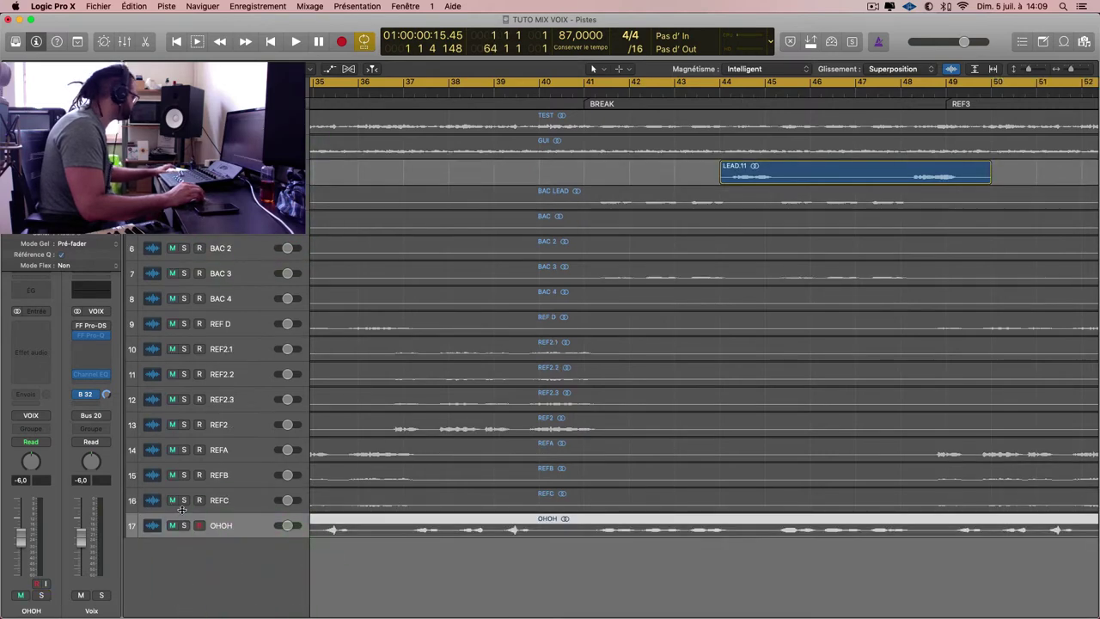
Hide all tracks from BAC LEAD through OHOH, keeping only TEST, GUI and LEAD displayed.
{"action": "key", "text": "h"}
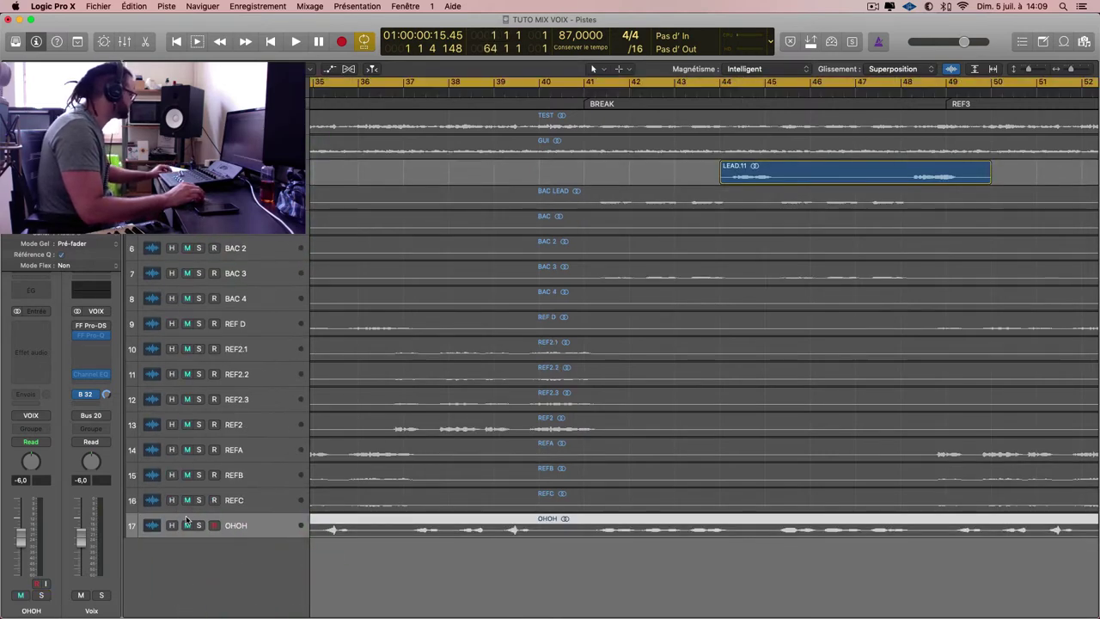
{"action": "key", "text": "h"}
{"action": "key", "text": "h"}
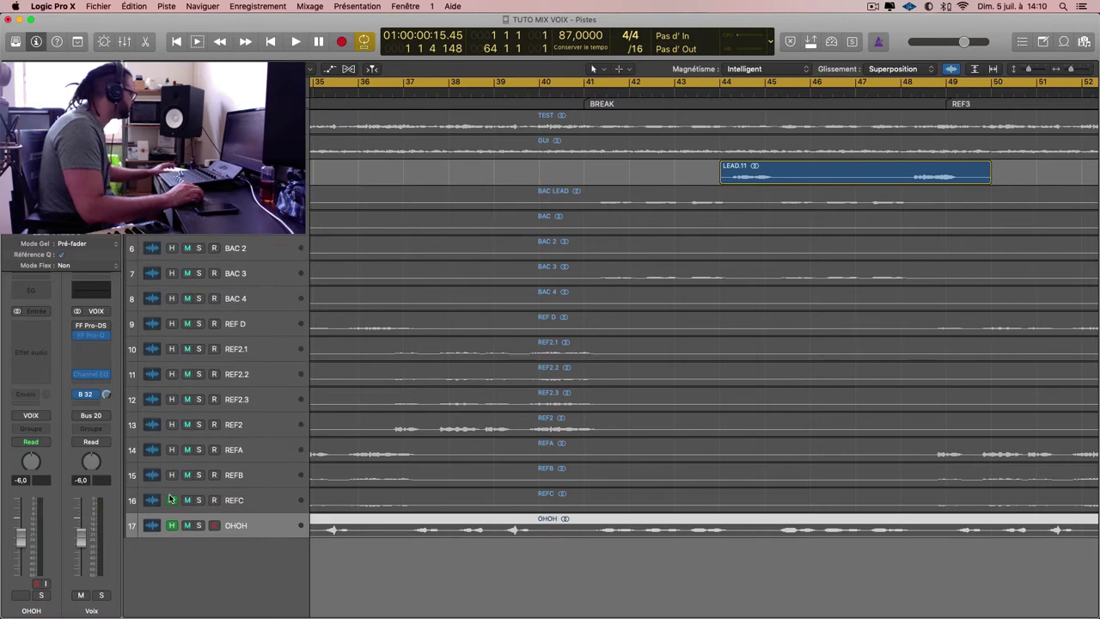
{"action": "key", "text": "h"}
{"action": "key", "text": "s"}
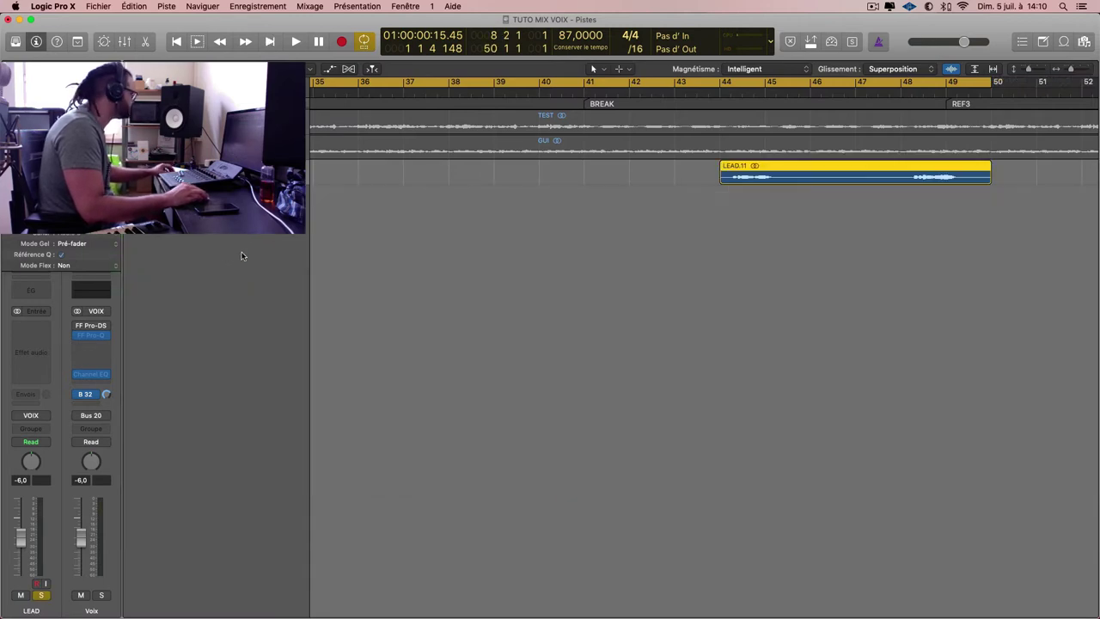
Hide the inspector and start cycle playback of LEAD's C1 region, from bar 8 beat 2 to bar 16 beat 2.
{"action": "left_click", "coordinate": [461, 254], "text": "ctrl+alt"}
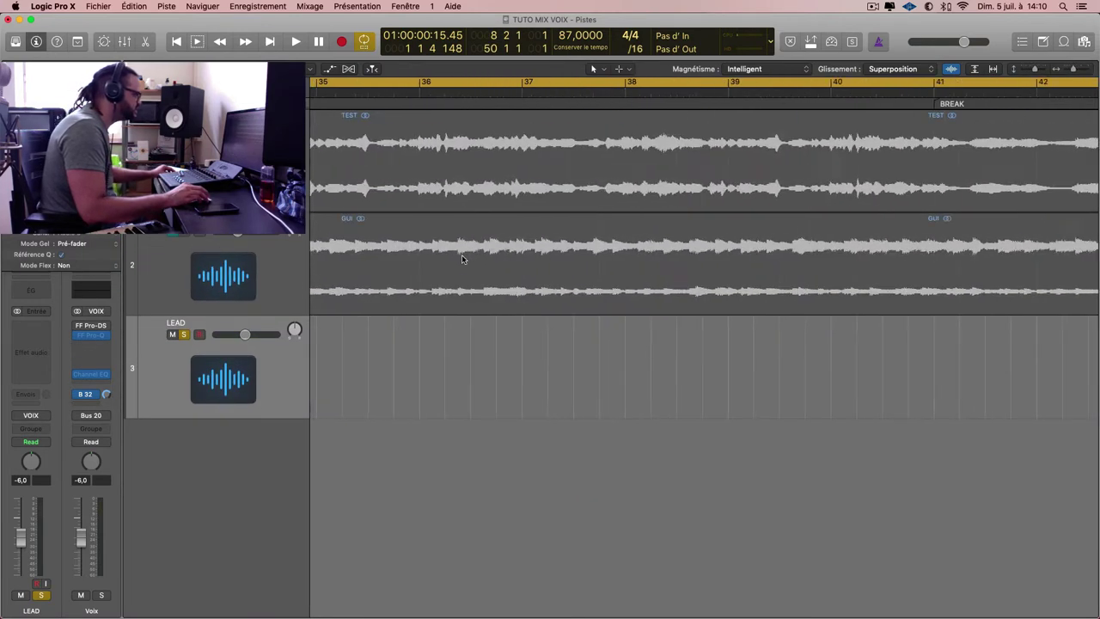
{"action": "left_click", "coordinate": [478, 273], "text": "ctrl+alt"}
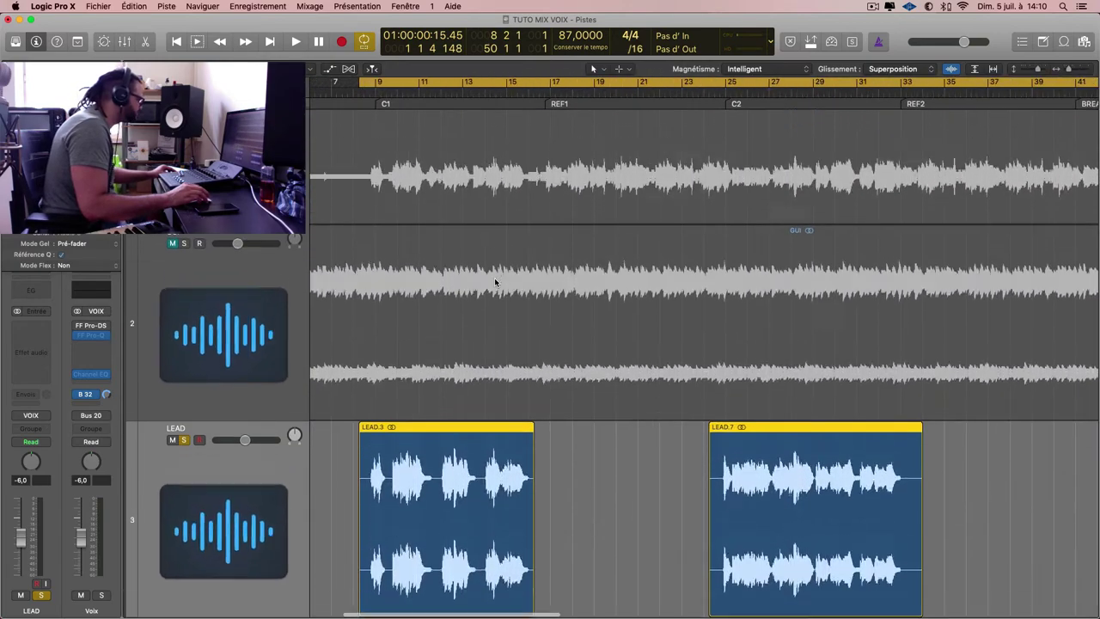
{"action": "key", "text": "i"}
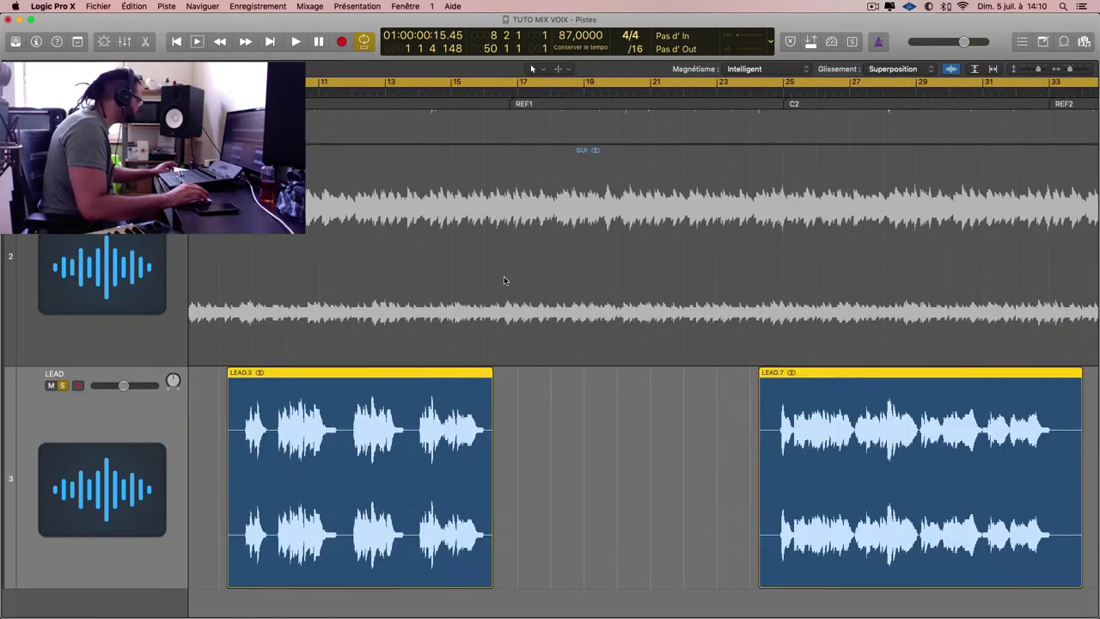
{"action": "key", "text": "super+Right"}
{"action": "scroll", "coordinate": [497, 287], "scroll_direction": "left", "scroll_amount": 1}
{"action": "left_click", "coordinate": [431, 429]}
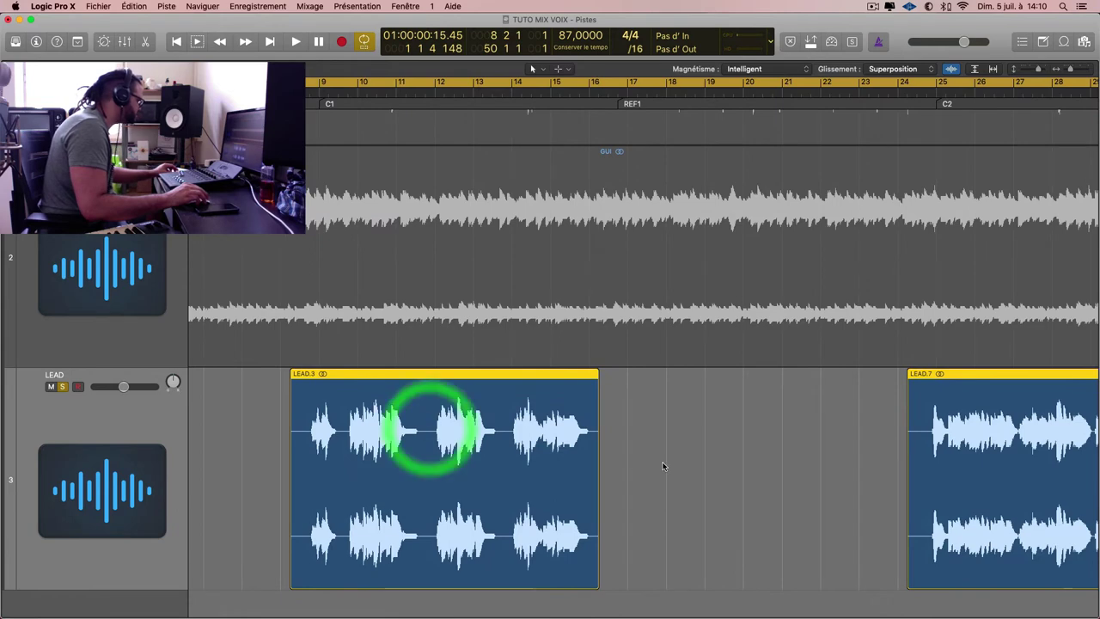
{"action": "left_click_drag", "start_coordinate": [614, 462], "coordinate": [538, 462]}
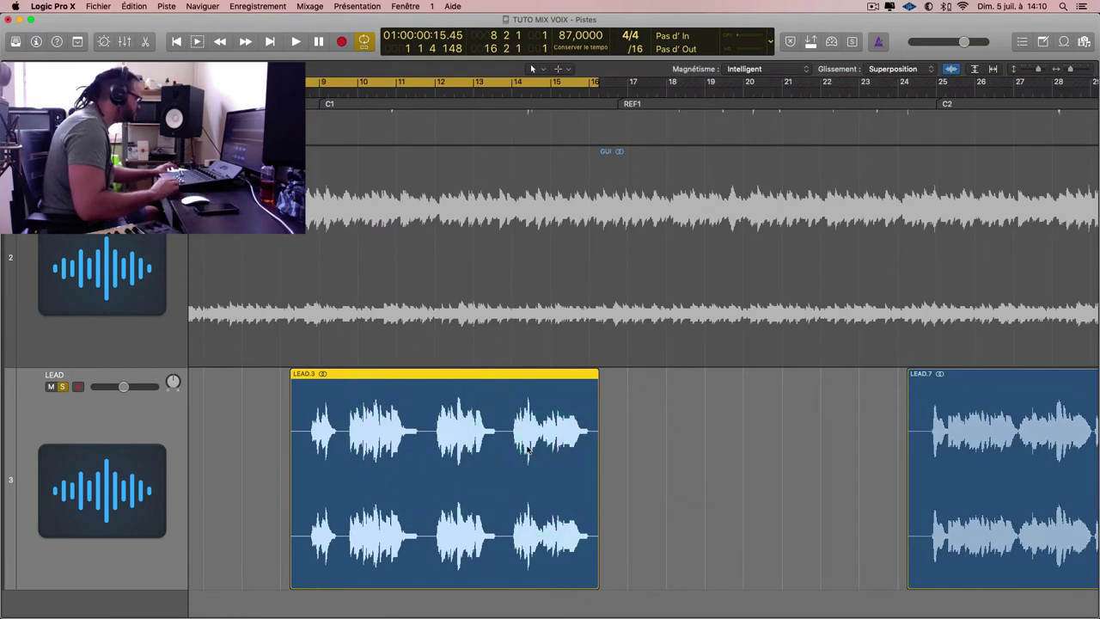
{"action": "key", "text": "space"}
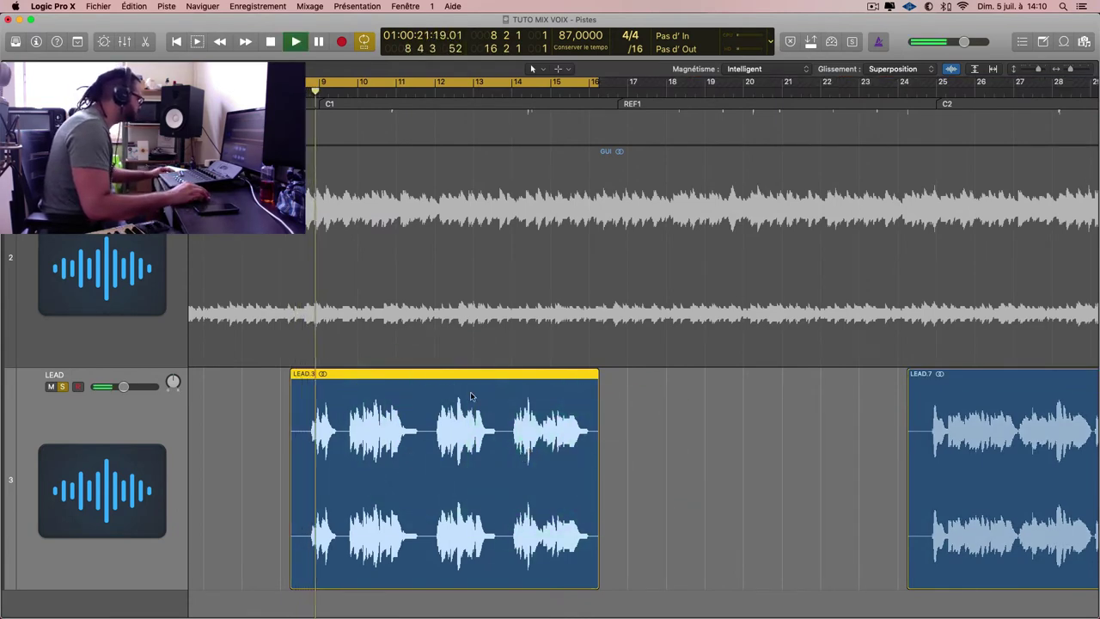
Listen to LEAD's C1 phrases and examine their waveform levels up close, comparing them with the C2 and BREAK regions.
{"action": "scroll", "coordinate": [356, 416], "scroll_direction": "up", "scroll_amount": 6}
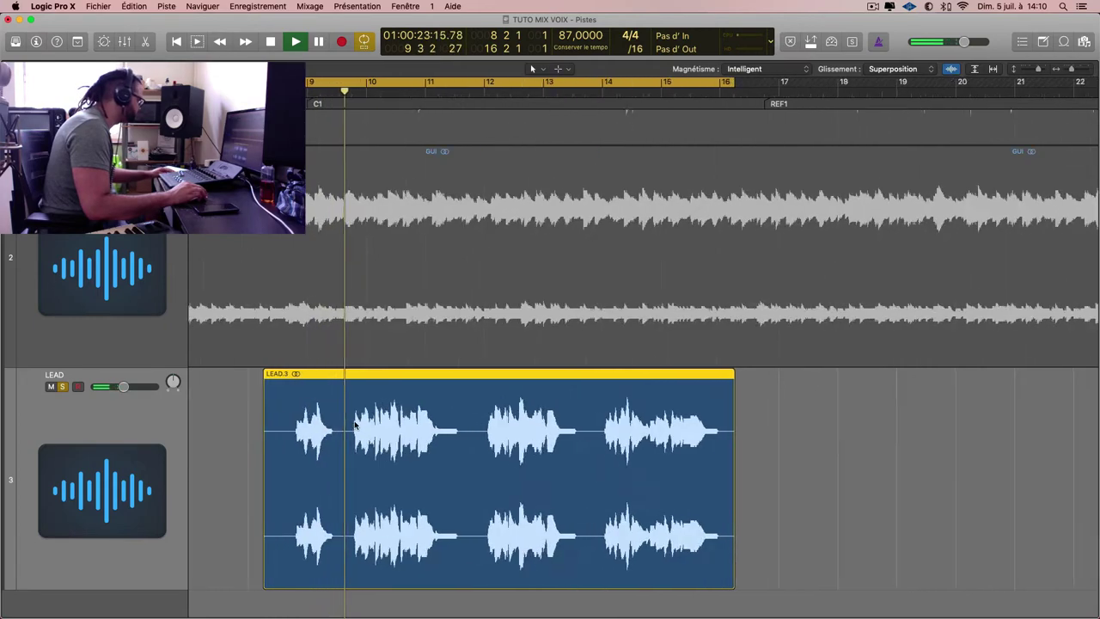
{"action": "scroll", "coordinate": [359, 423], "scroll_direction": "left", "scroll_amount": 2}
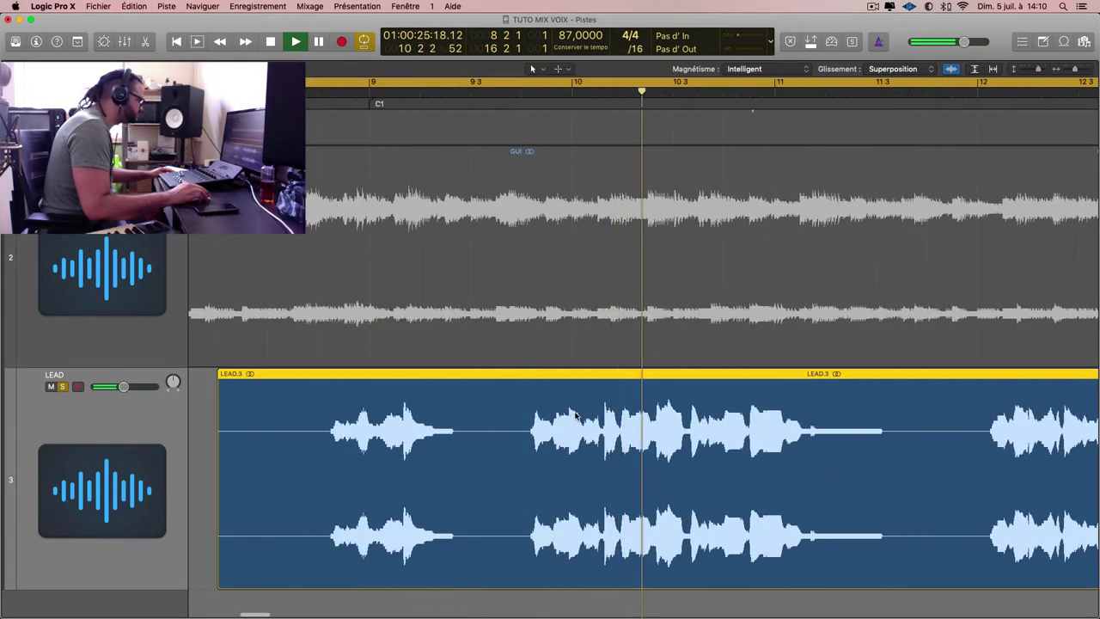
{"action": "scroll", "coordinate": [496, 420], "scroll_direction": "up", "scroll_amount": 1}
{"action": "left_click", "coordinate": [134, 461]}
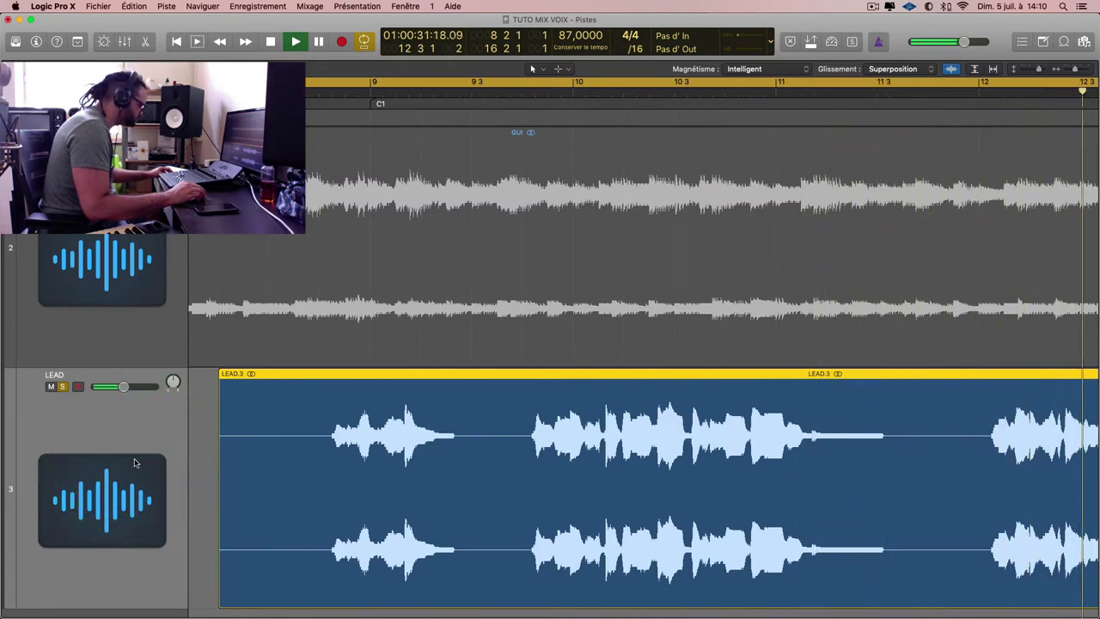
{"action": "left_click", "coordinate": [118, 453]}
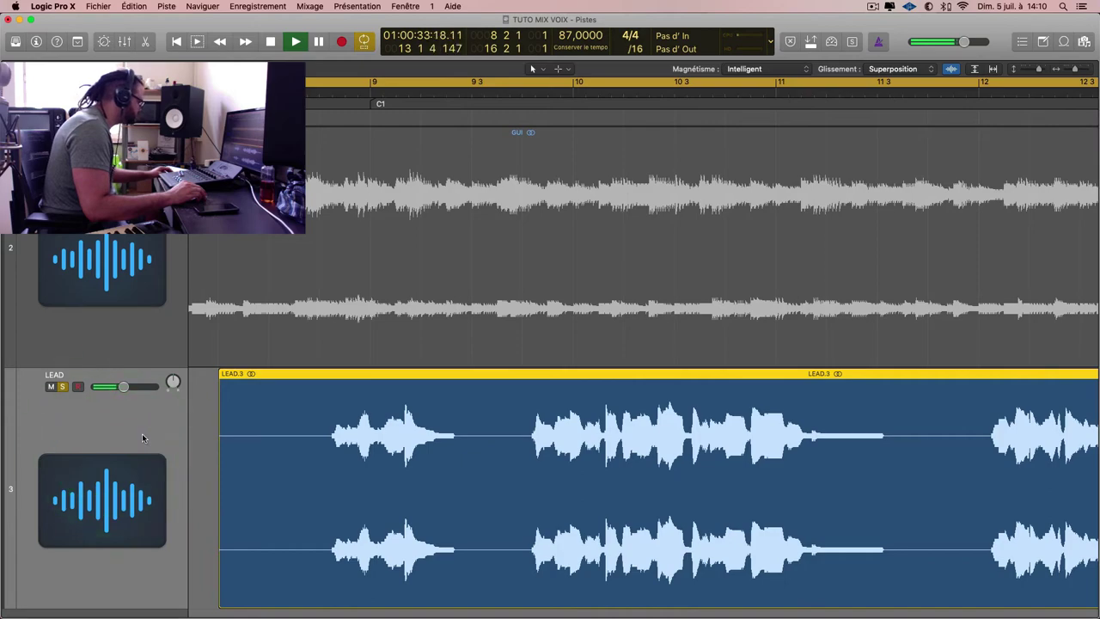
{"action": "left_click", "coordinate": [108, 444]}
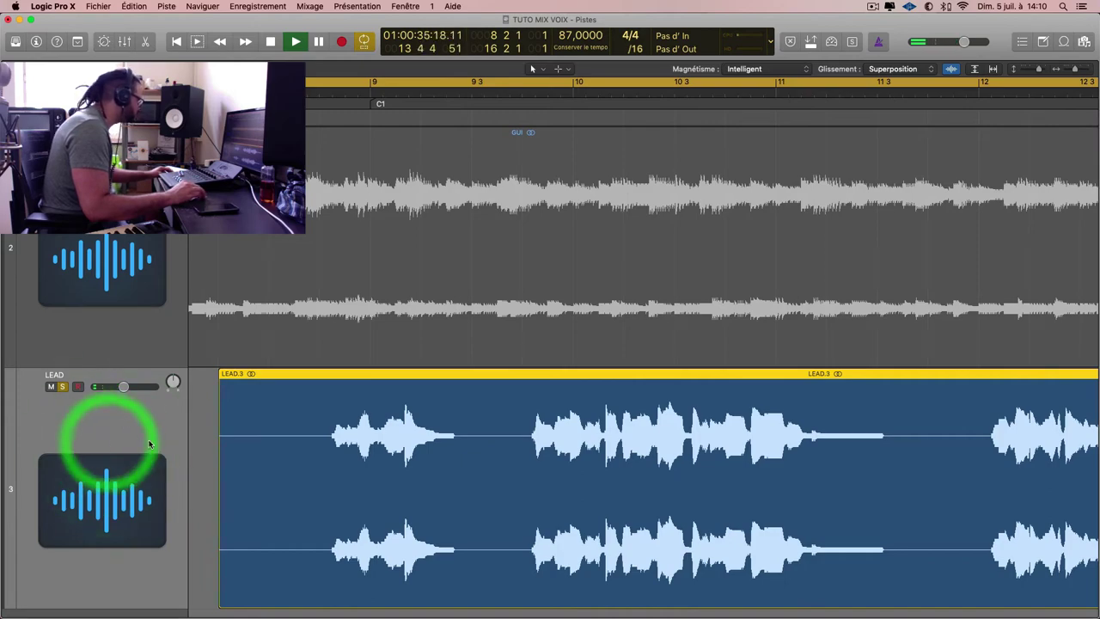
{"action": "key", "text": "z"}
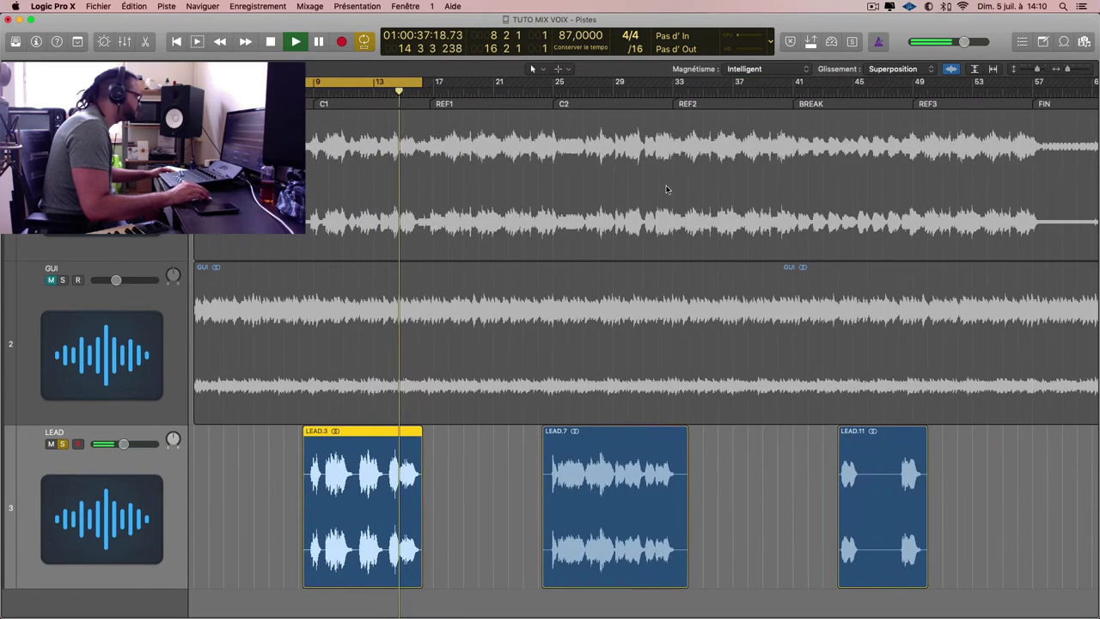
{"action": "left_click", "coordinate": [929, 7]}
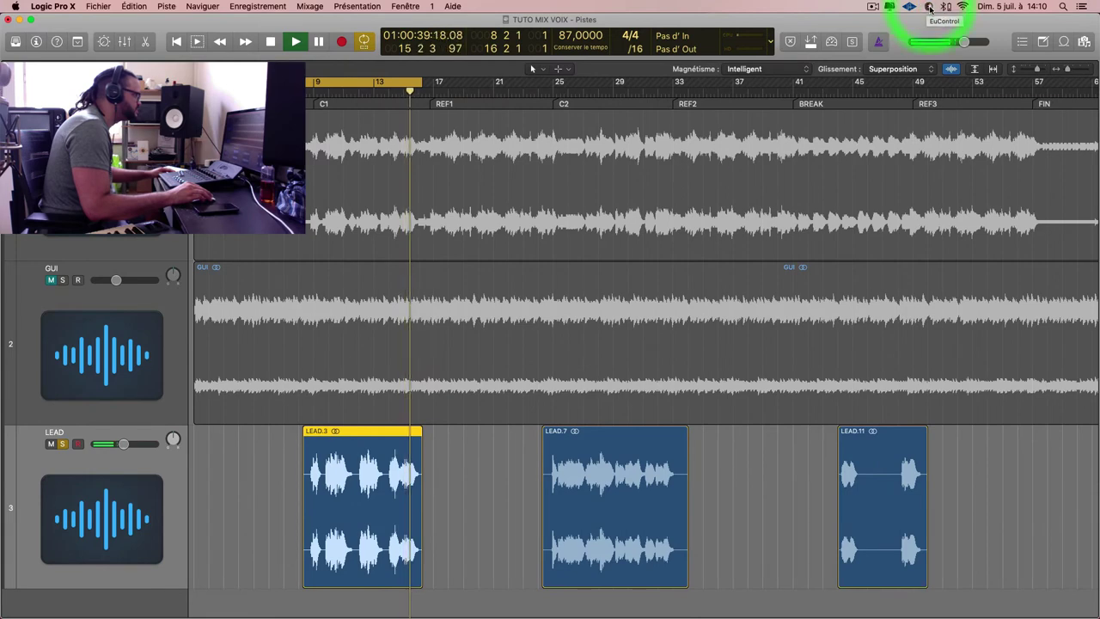
{"action": "left_click", "coordinate": [929, 7]}
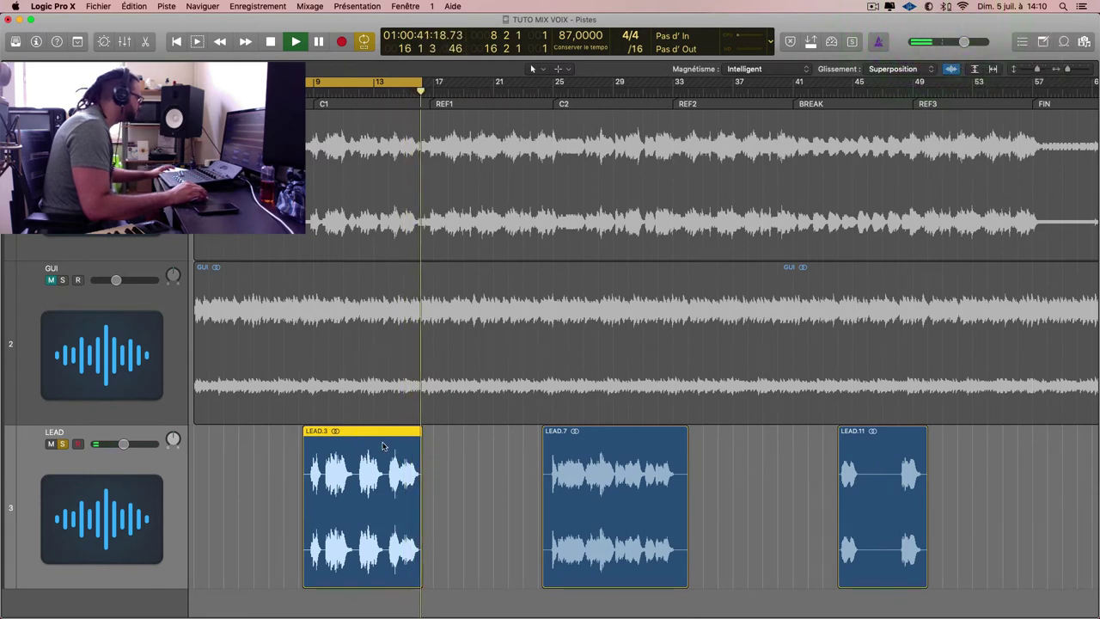
Switch cycle playback to LEAD's C2 region, from bar 24 beat 2 to bar 34, and raise the LEAD track's volume slightly.
{"action": "left_click", "coordinate": [377, 484]}
{"action": "left_click", "coordinate": [602, 471]}
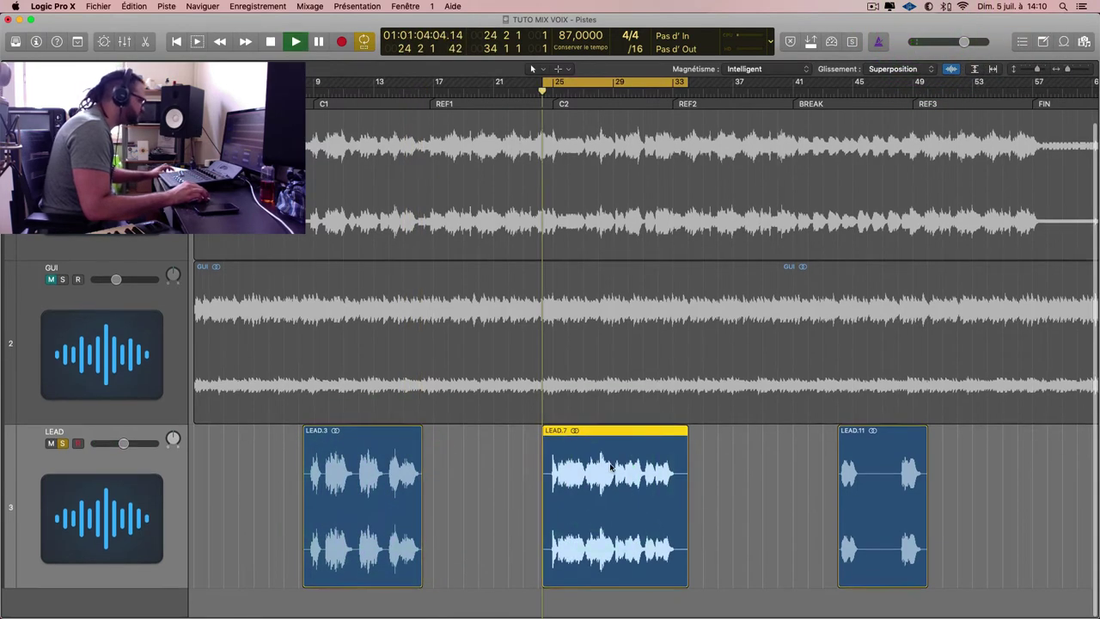
{"action": "scroll", "coordinate": [596, 450], "scroll_direction": "up", "scroll_amount": 3}
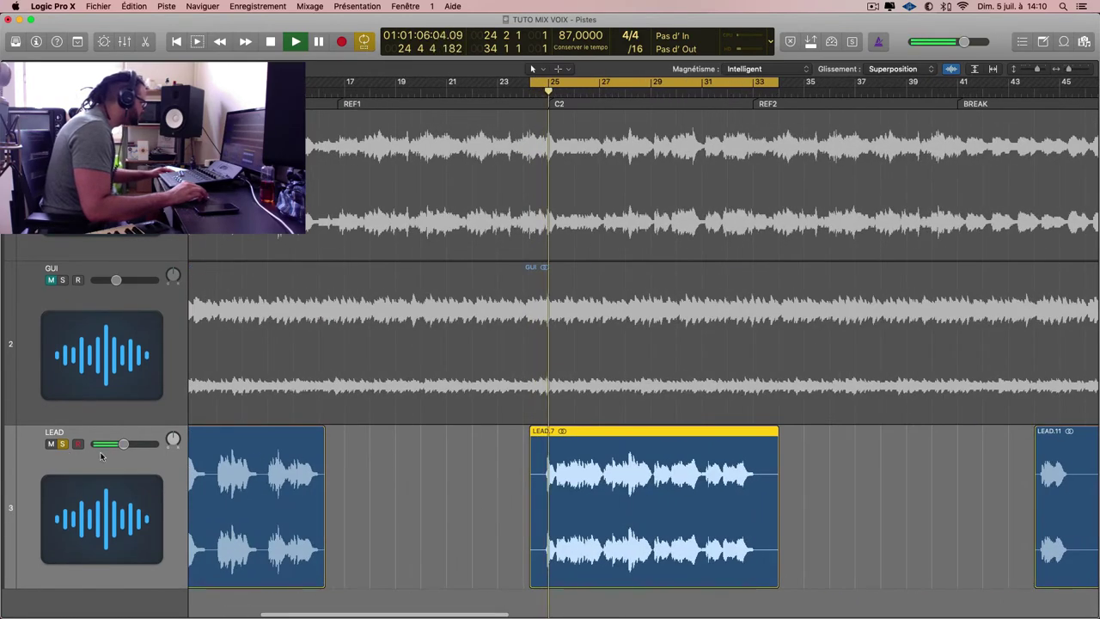
{"action": "mouse_move", "coordinate": [124, 444]}
{"action": "left_mouse_down"}
{"action": "mouse_move", "coordinate": [144, 448]}
{"action": "mouse_move", "coordinate": [129, 448]}
{"action": "left_mouse_up"}
Listen to LEAD's C2 phrase while examining its waveform, and restart playback from the beginning of the region.
{"action": "scroll", "coordinate": [524, 486], "scroll_direction": "up", "scroll_amount": 5}
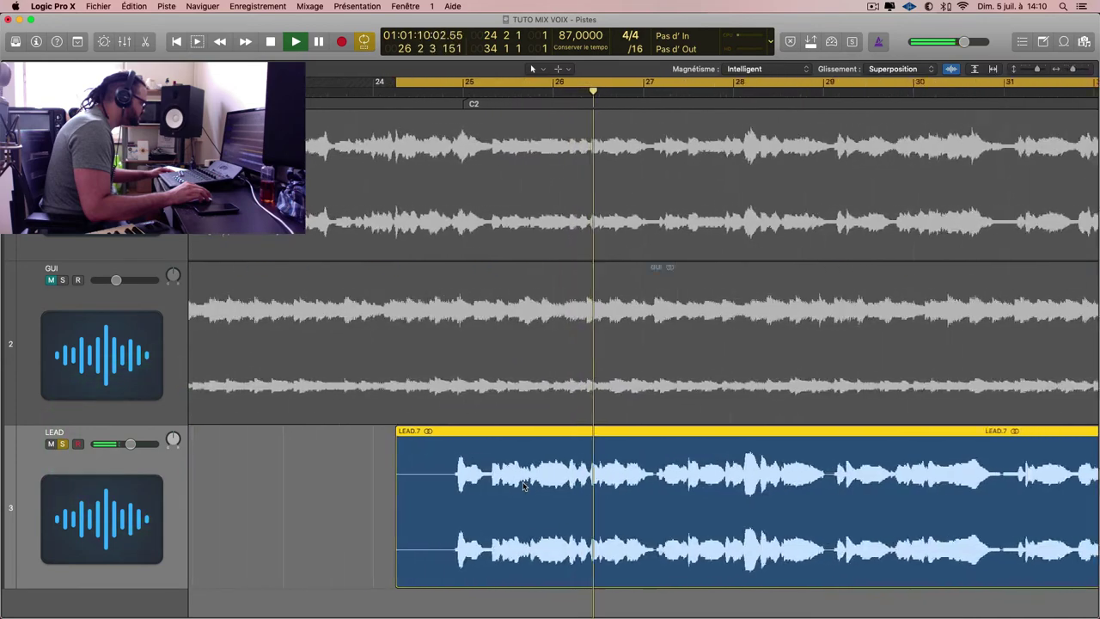
{"action": "scroll", "coordinate": [523, 485], "scroll_direction": "up", "scroll_amount": 1}
{"action": "scroll", "coordinate": [524, 484], "scroll_direction": "down", "scroll_amount": 3}
{"action": "scroll", "coordinate": [515, 480], "scroll_direction": "right", "scroll_amount": 4}
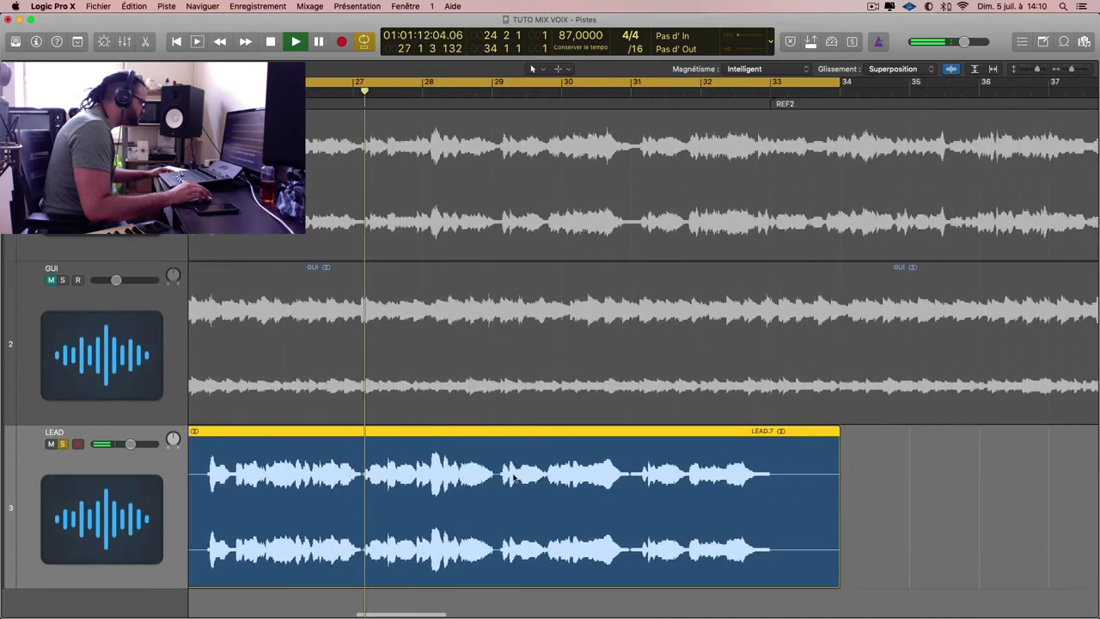
{"action": "scroll", "coordinate": [515, 477], "scroll_direction": "left", "scroll_amount": 5}
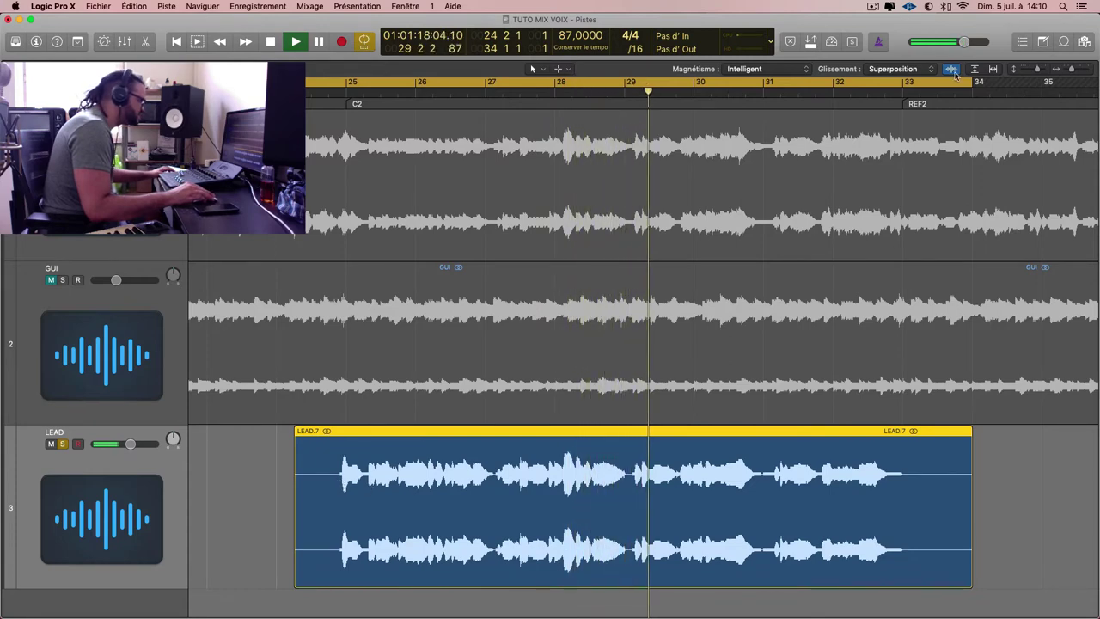
{"action": "key", "text": "Return"}
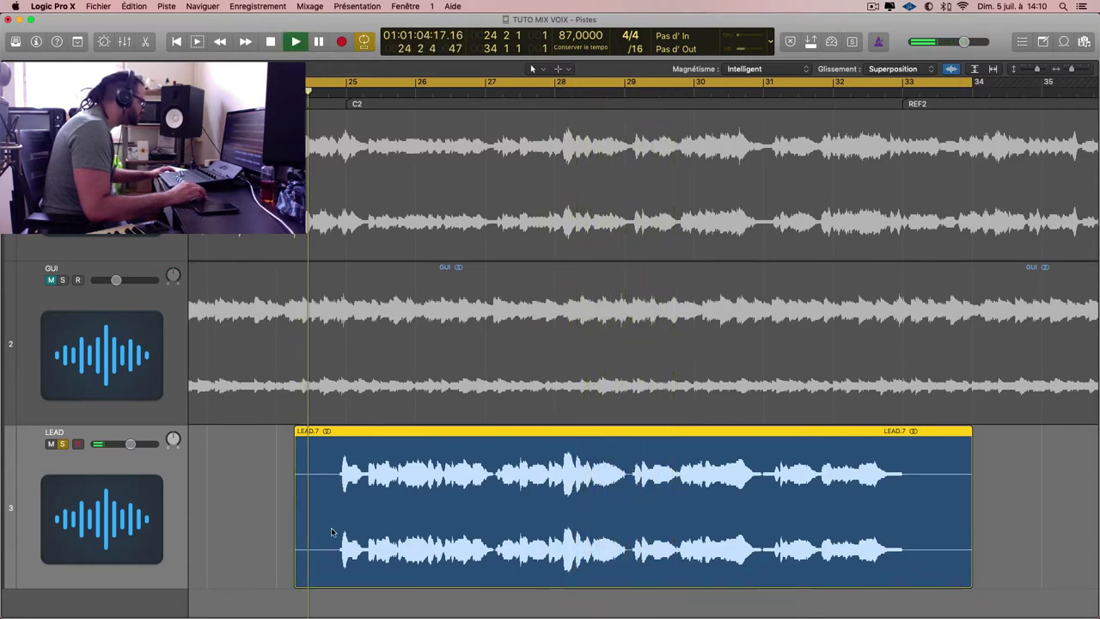
Play LEAD's BREAK region in a cycle from bar 44 to bar 50 and examine its two short phrases up close.
{"action": "key", "text": "super+Left"}
{"action": "key", "text": "super+Left"}
{"action": "key", "text": "super+Left"}
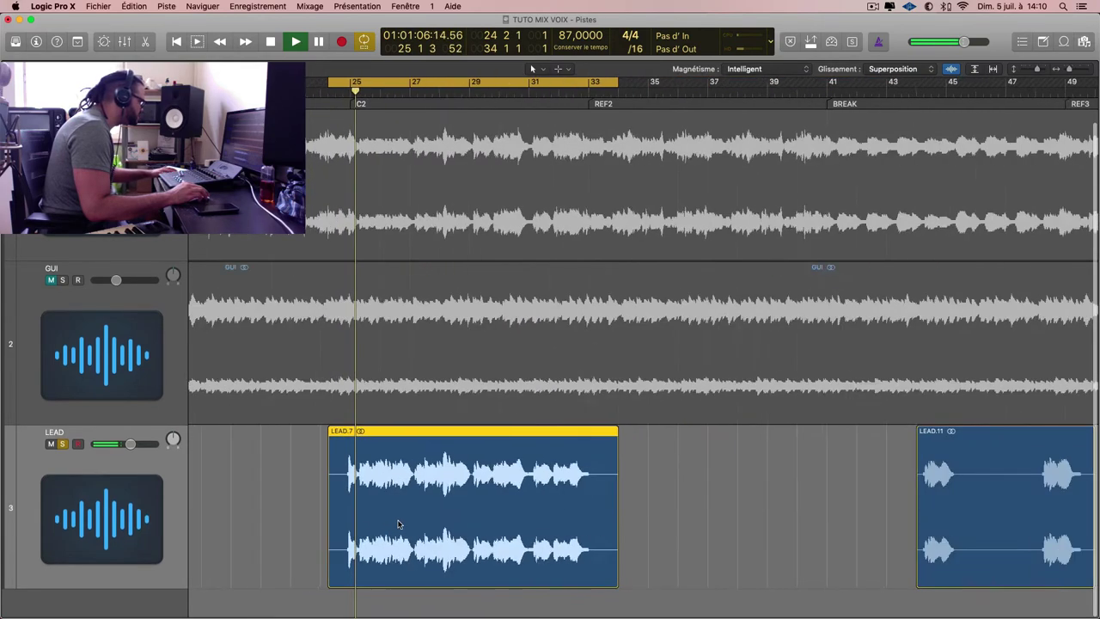
{"action": "left_click", "coordinate": [760, 497]}
{"action": "key", "text": "Return"}
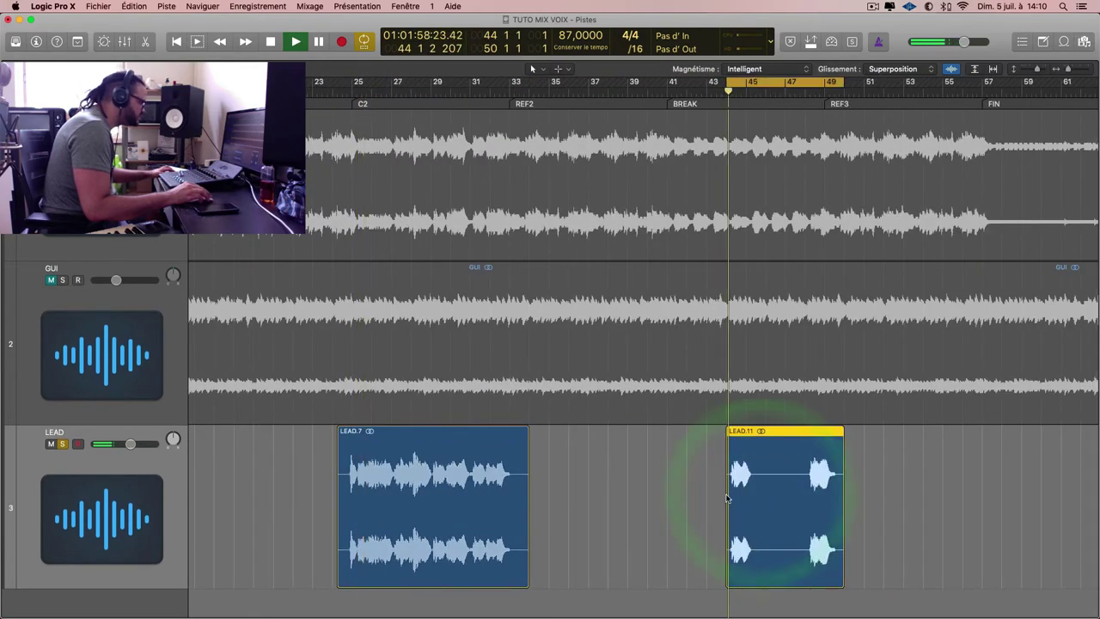
{"action": "key", "text": "super+Right"}
{"action": "key", "text": "super+Right"}
{"action": "key", "text": "super+Right"}
{"action": "key", "text": "Return"}
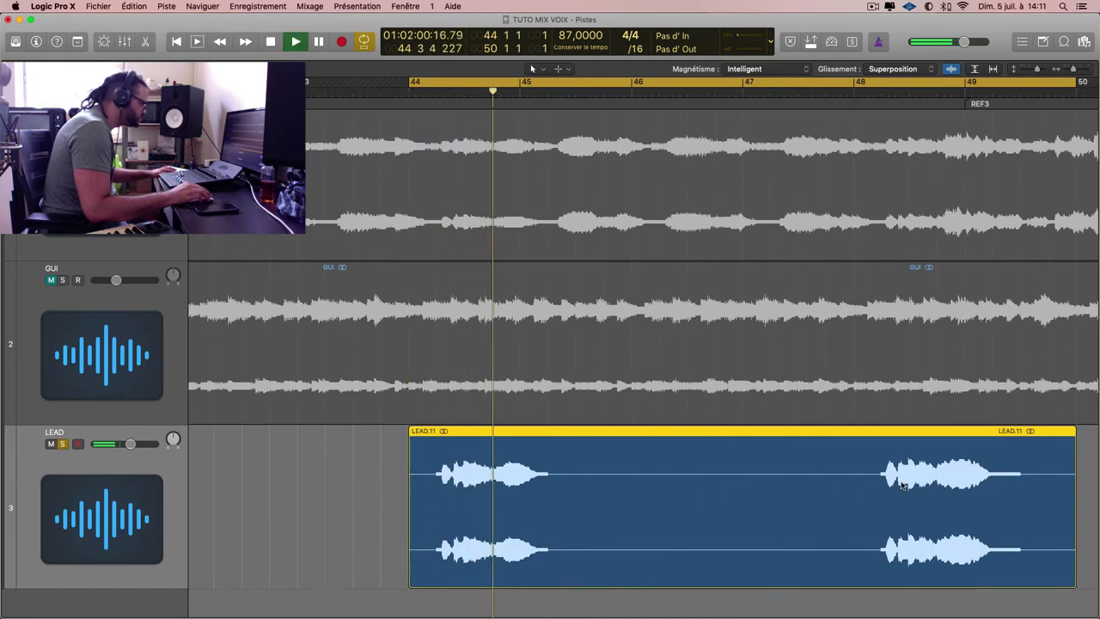
Replay the first phrase of LEAD's BREAK region from around bar 45, stop playback, and turn off cycle playback.
{"action": "scroll", "coordinate": [898, 481], "scroll_direction": "down", "scroll_amount": 6}
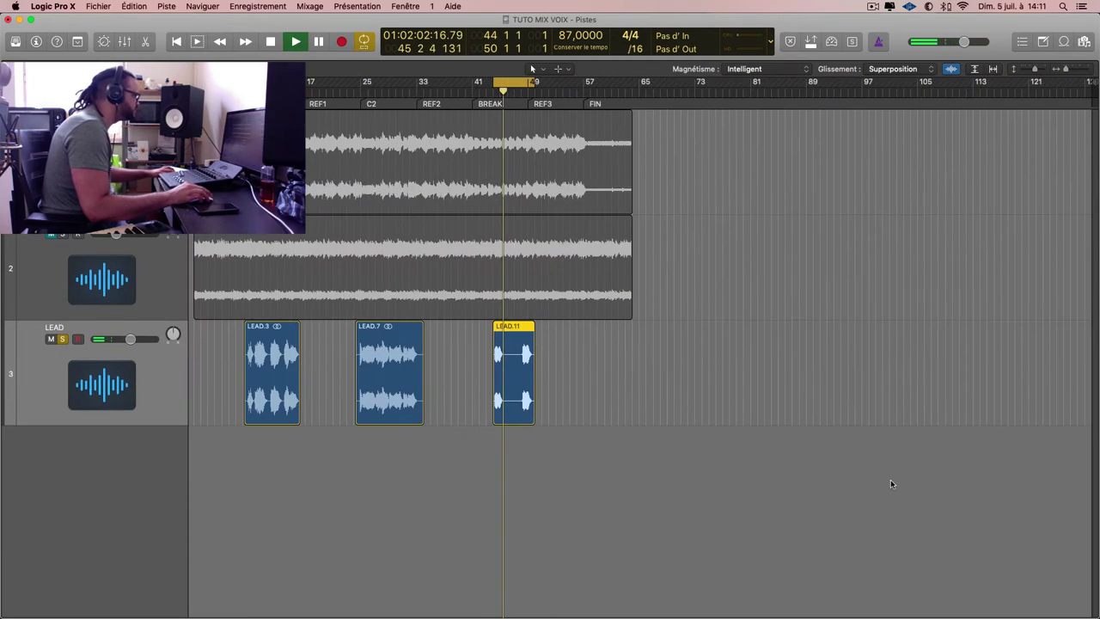
{"action": "scroll", "coordinate": [891, 482], "scroll_direction": "up", "scroll_amount": 4}
{"action": "scroll", "coordinate": [891, 482], "scroll_direction": "up", "scroll_amount": 3}
{"action": "key", "text": "space"}
{"action": "scroll", "coordinate": [891, 482], "scroll_direction": "left", "scroll_amount": 5}
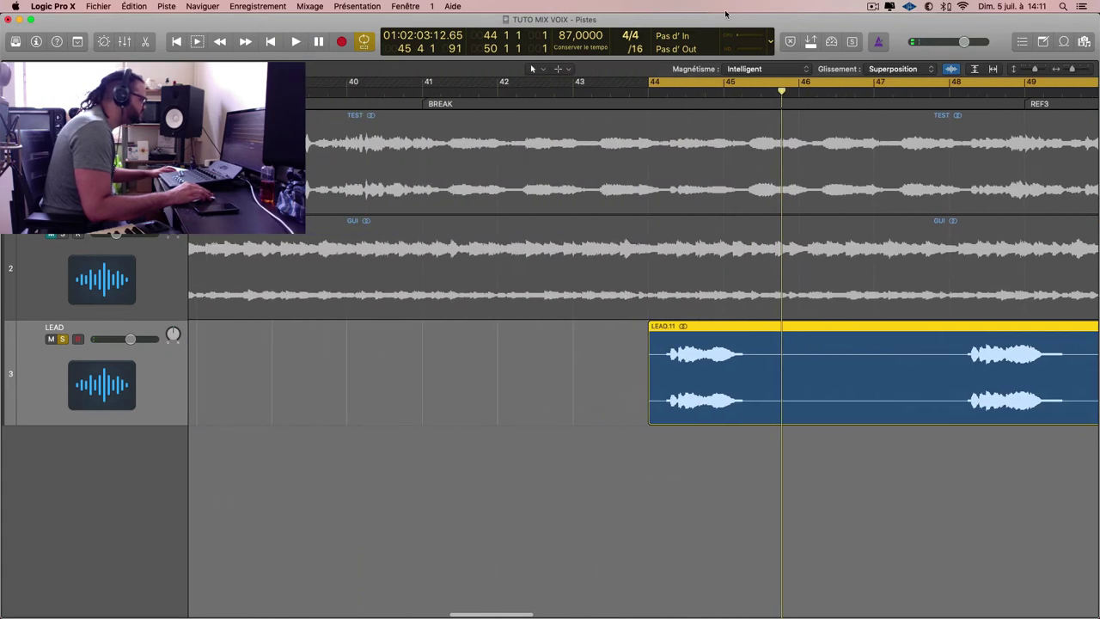
{"action": "double_click", "coordinate": [698, 90]}
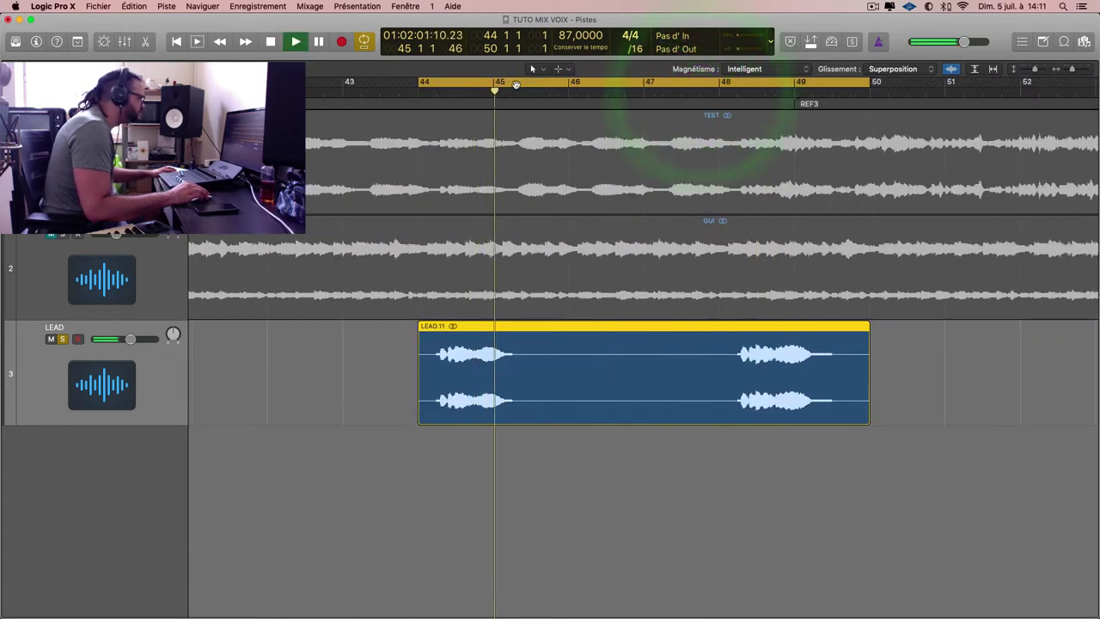
{"action": "key", "text": "space"}
{"action": "left_click", "coordinate": [516, 84]}
Split LEAD's BREAK region after its first phrase at 45 2 3 1, and trim the second part's start to 48 1 4 41.
{"action": "scroll", "coordinate": [536, 135], "scroll_direction": "up", "scroll_amount": 3}
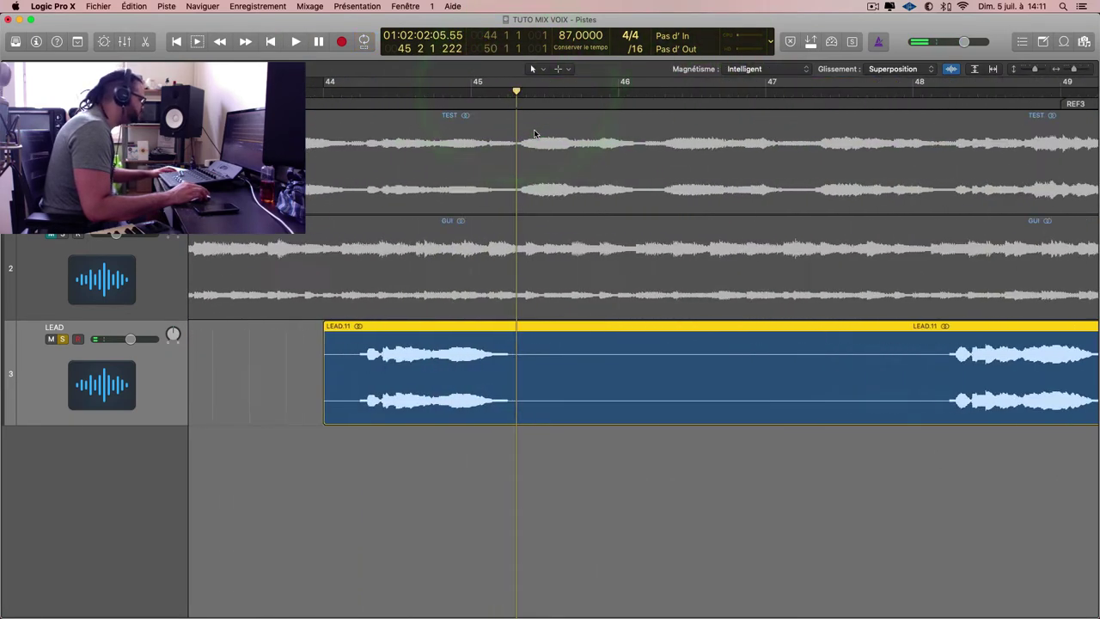
{"action": "left_click_drag", "start_coordinate": [530, 363], "coordinate": [233, 368]}
{"action": "left_click", "coordinate": [375, 364]}
{"action": "left_click", "coordinate": [609, 491]}
{"action": "left_click", "coordinate": [621, 408]}
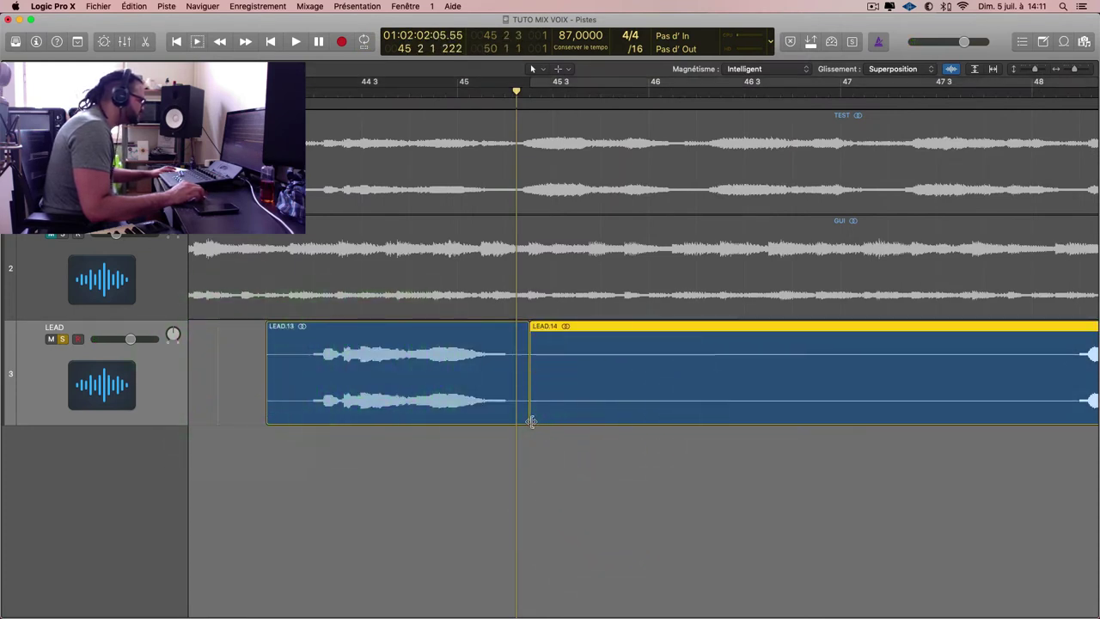
{"action": "left_click_drag", "start_coordinate": [528, 418], "coordinate": [1070, 427]}
{"action": "left_click", "coordinate": [676, 395]}
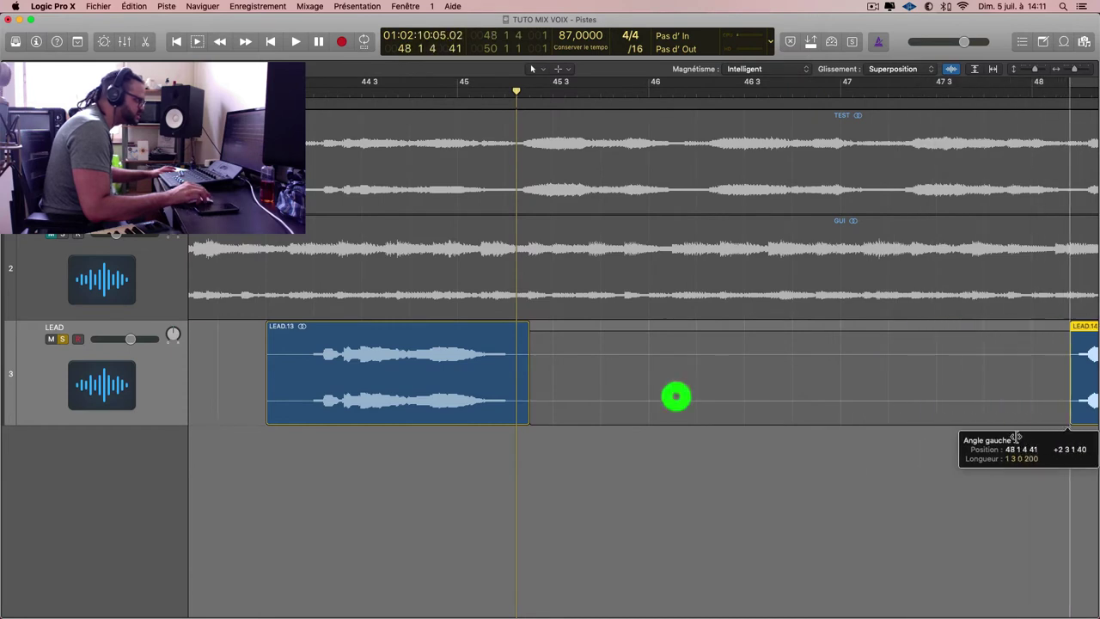
{"action": "left_click", "coordinate": [508, 381]}
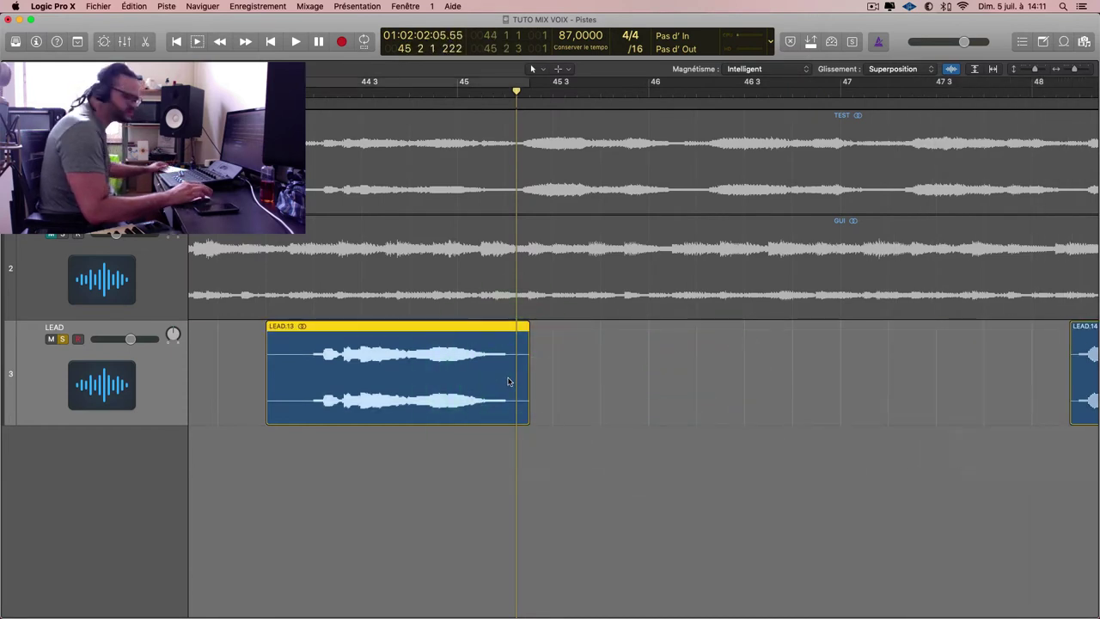
{"action": "key", "text": "t"}
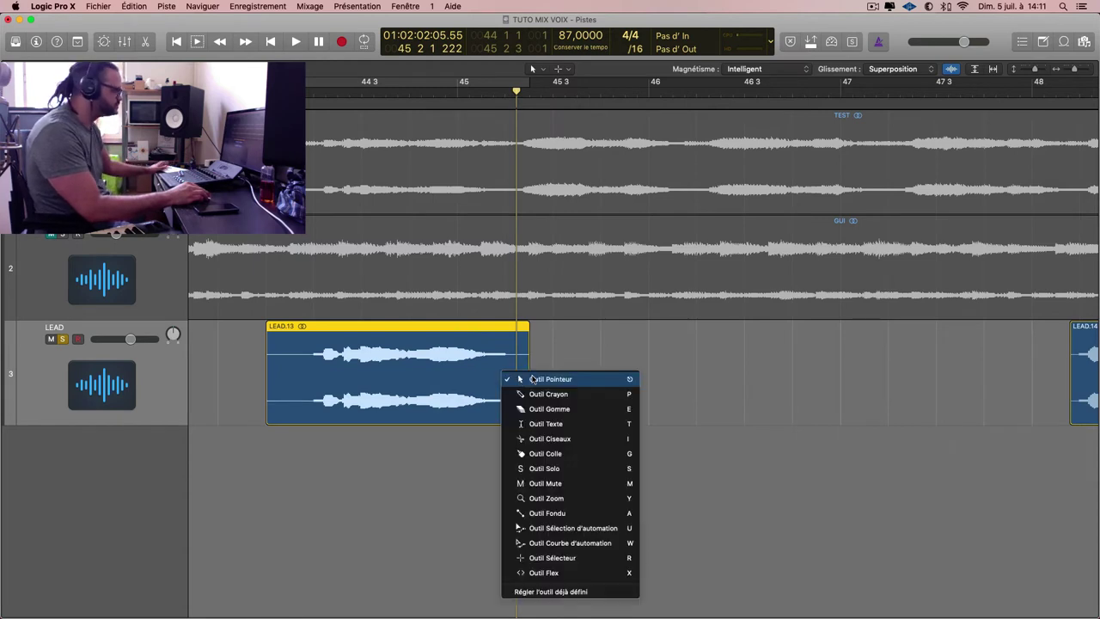
{"action": "left_click", "coordinate": [609, 351]}
{"action": "key", "text": "t"}
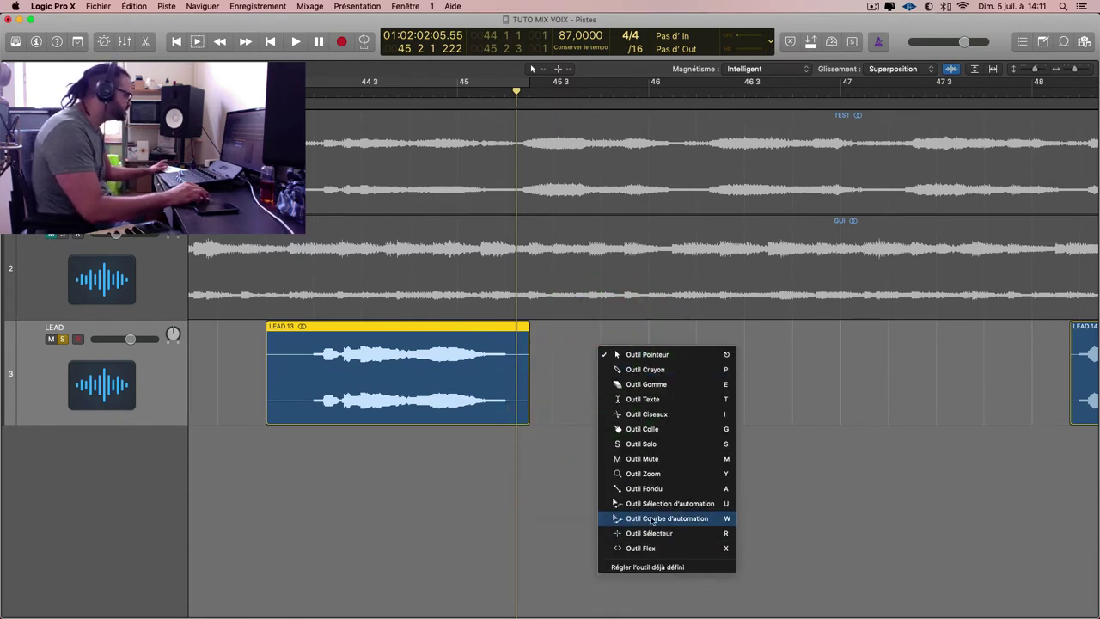
{"action": "left_click", "coordinate": [571, 380]}
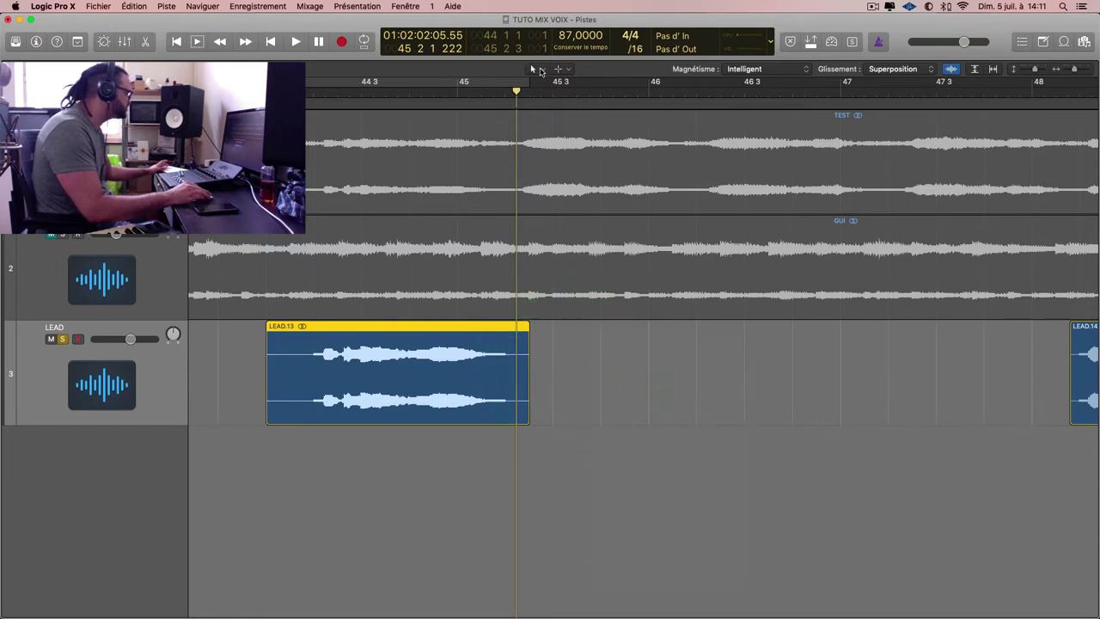
Draw a fade-out over the end of LEAD's first BREAK phrase with the Fade tool, and play it back from around bar 45.
{"action": "left_click", "coordinate": [532, 69]}
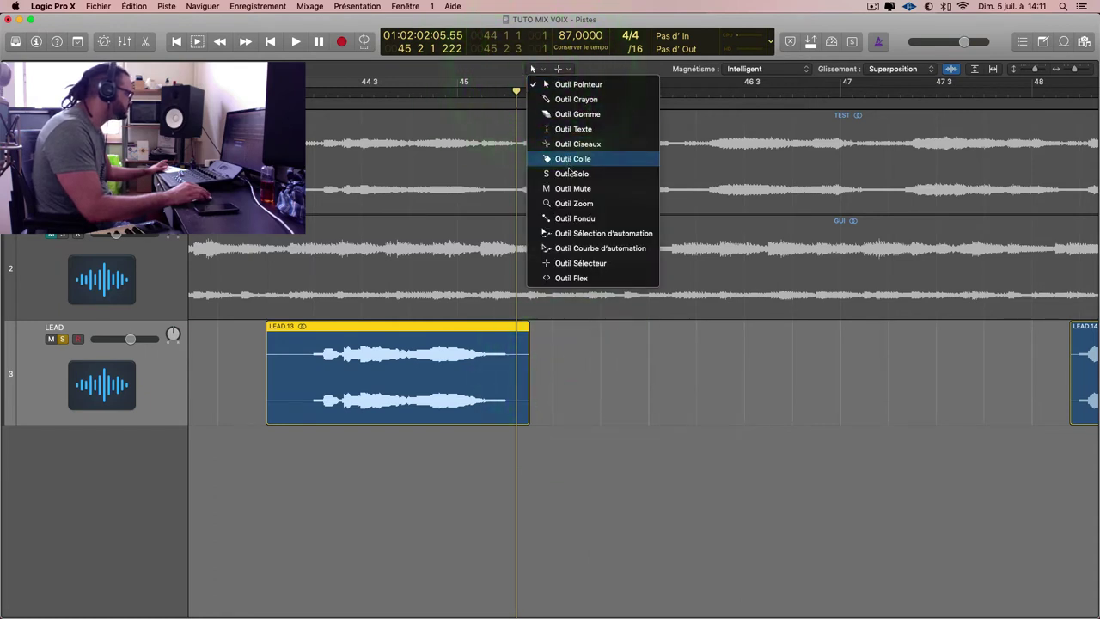
{"action": "left_click", "coordinate": [585, 217]}
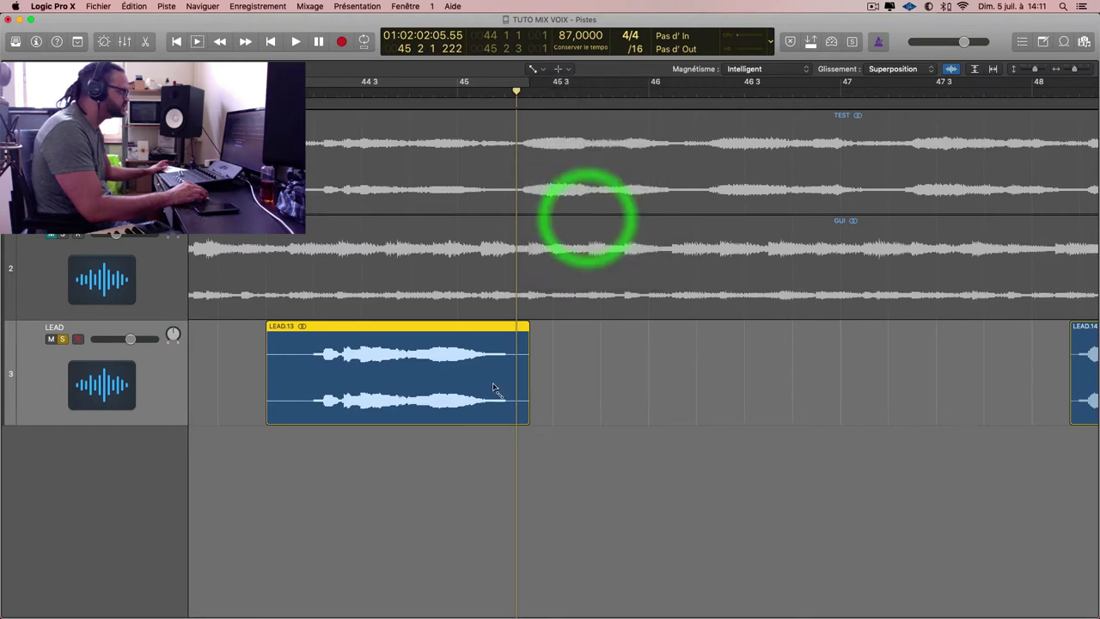
{"action": "left_click_drag", "start_coordinate": [491, 384], "coordinate": [633, 408]}
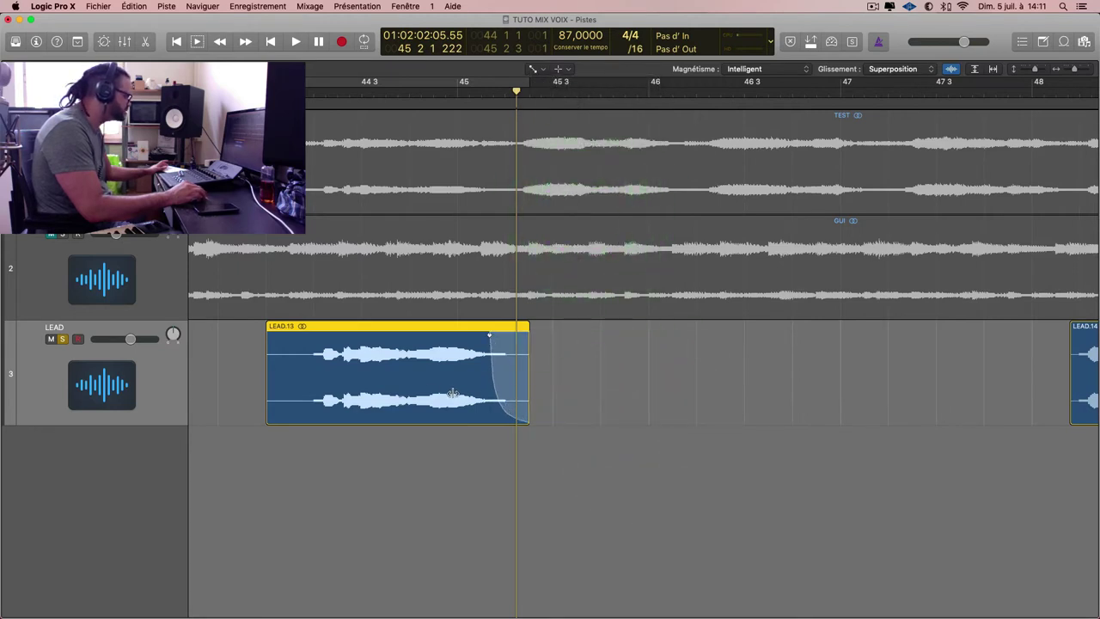
{"action": "left_click", "coordinate": [326, 378]}
{"action": "double_click", "coordinate": [449, 94]}
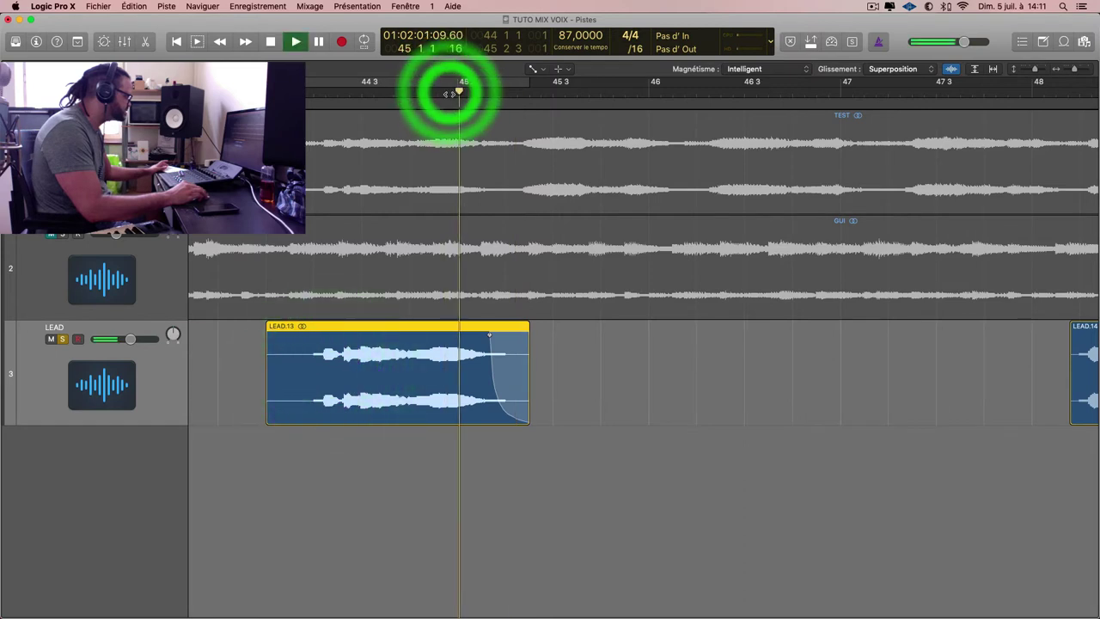
Start the fade-out at the end of the LEAD.13 region slightly earlier and audition the ending.
{"action": "key", "text": "space"}
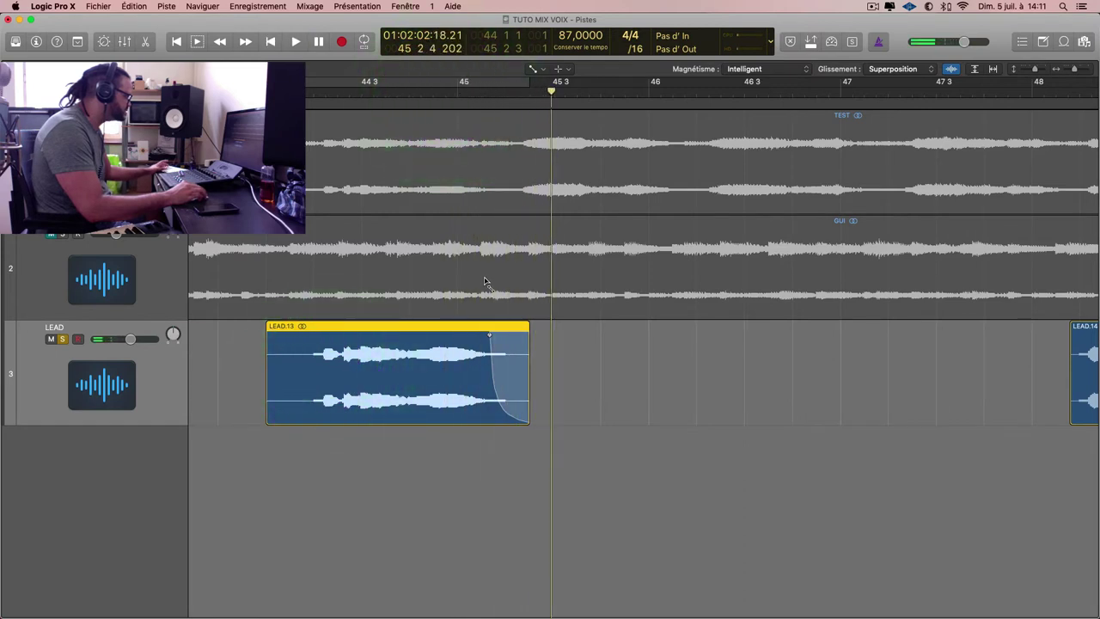
{"action": "left_click", "coordinate": [485, 323]}
{"action": "double_click", "coordinate": [452, 94]}
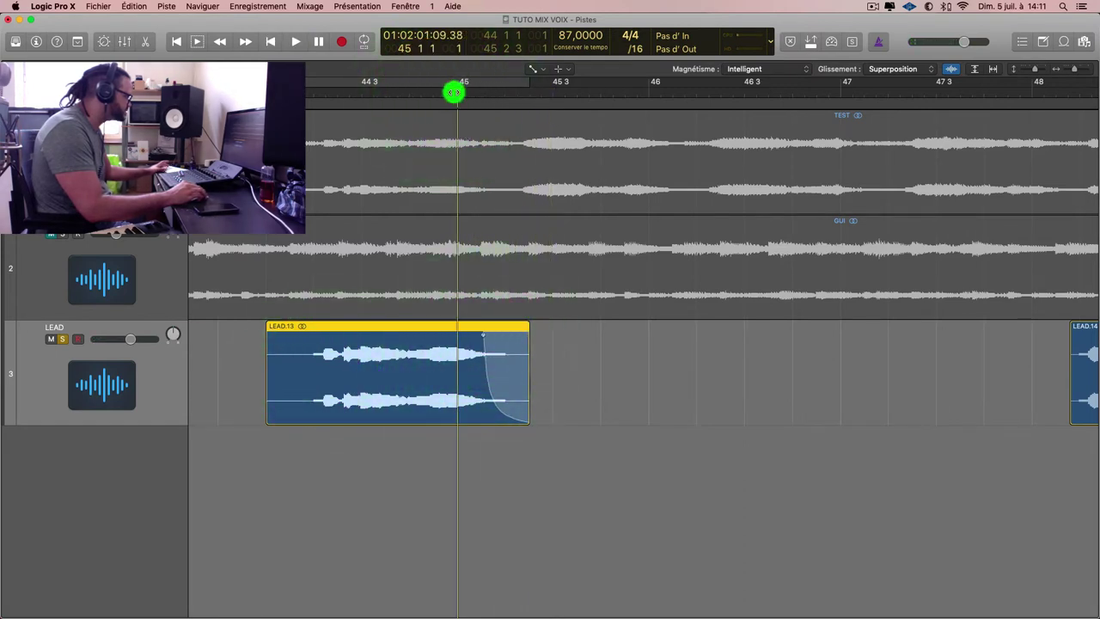
{"action": "left_click", "coordinate": [412, 92]}
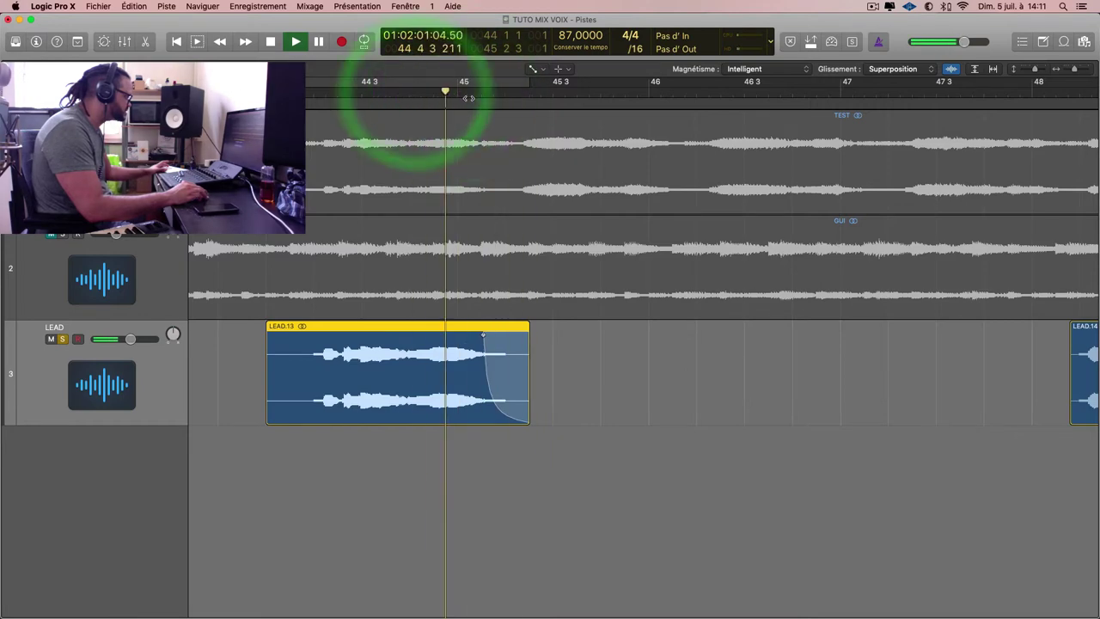
{"action": "key", "text": "space"}
Audition the end of the LEAD.14 region and trim its silent tail to about bar 49 3 with the Pointer tool.
{"action": "key", "text": "super+Left"}
{"action": "key", "text": "super+Left"}
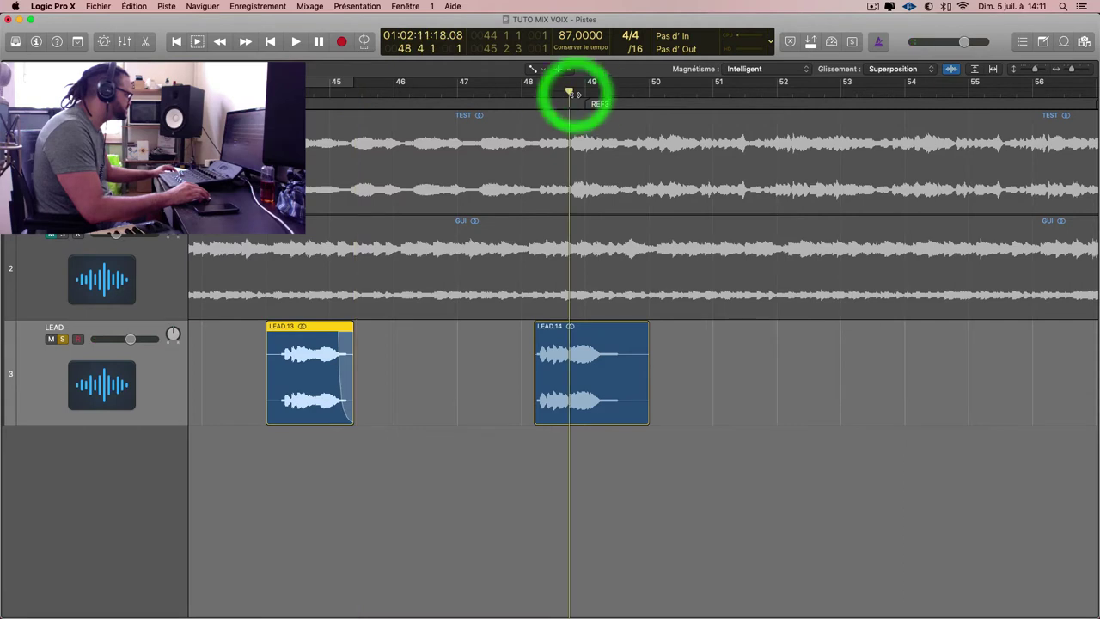
{"action": "key", "text": "space"}
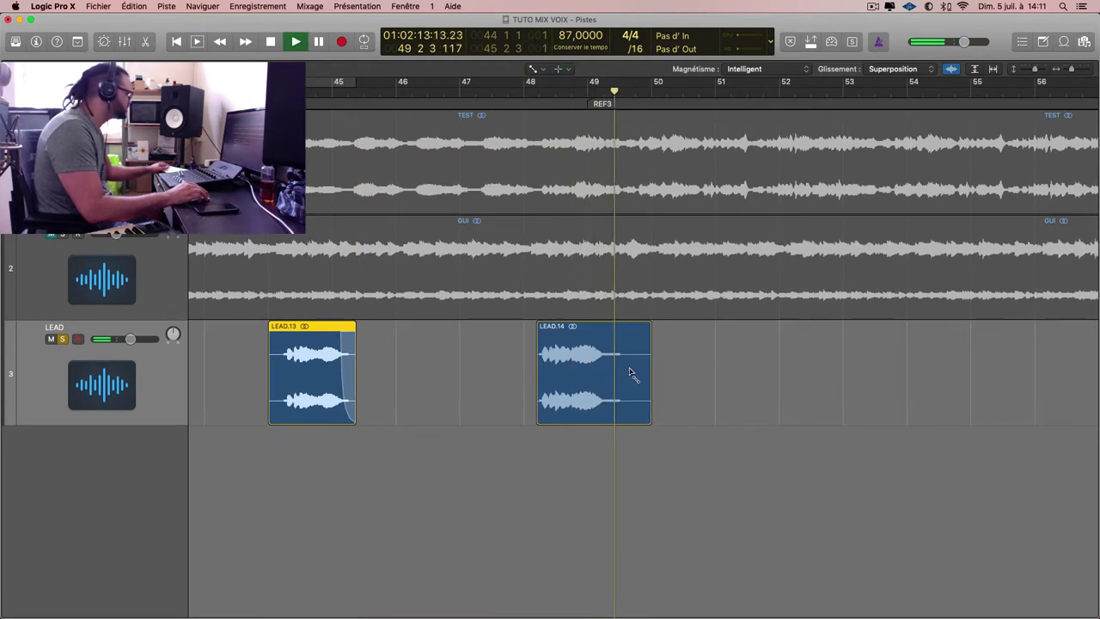
{"action": "key", "text": "t"}
{"action": "left_click", "coordinate": [670, 369]}
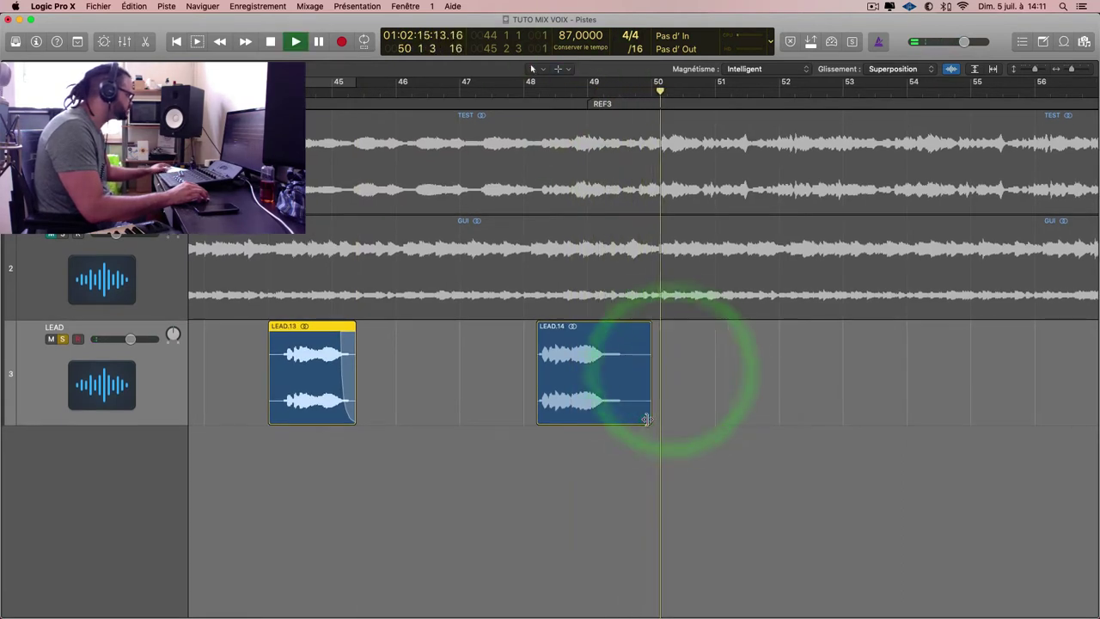
{"action": "left_click_drag", "start_coordinate": [650, 418], "coordinate": [621, 418]}
Draw a fade-out over the end of LEAD.14 with the Fade tool, audition it and return to the Pointer tool.
{"action": "key", "text": "t"}
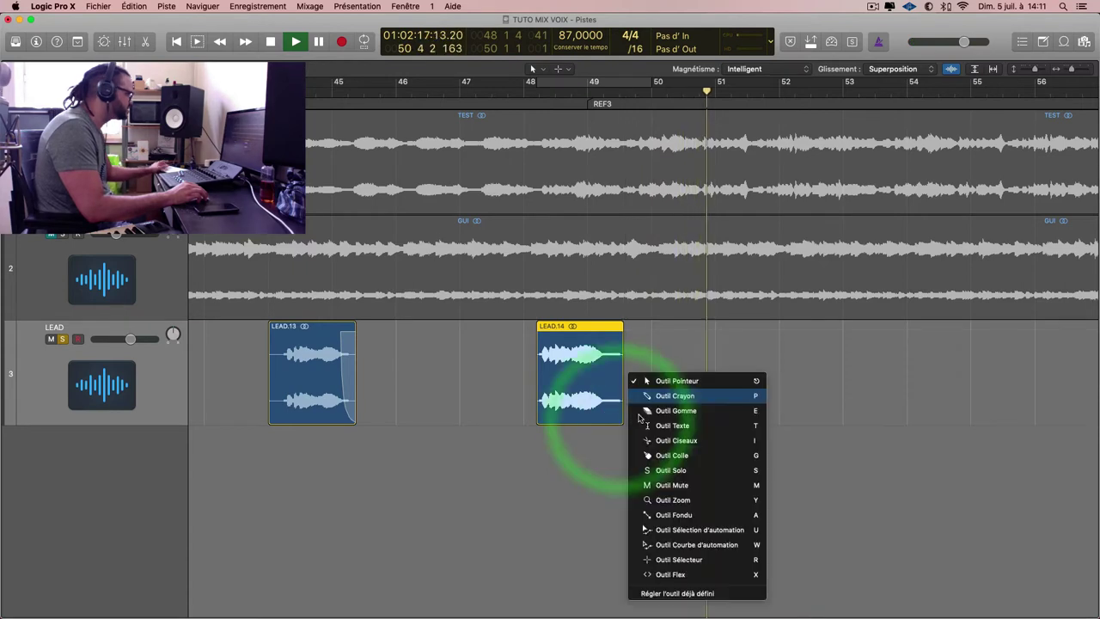
{"action": "left_click", "coordinate": [671, 514]}
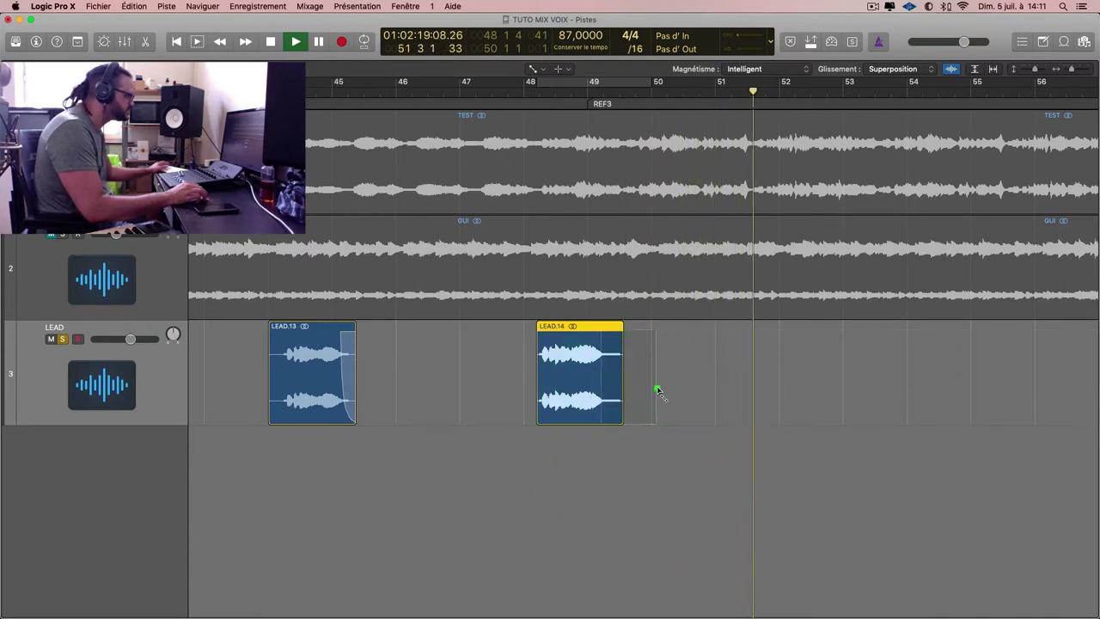
{"action": "left_click_drag", "start_coordinate": [658, 386], "coordinate": [613, 375]}
{"action": "left_click", "coordinate": [379, 341]}
{"action": "left_click", "coordinate": [592, 97]}
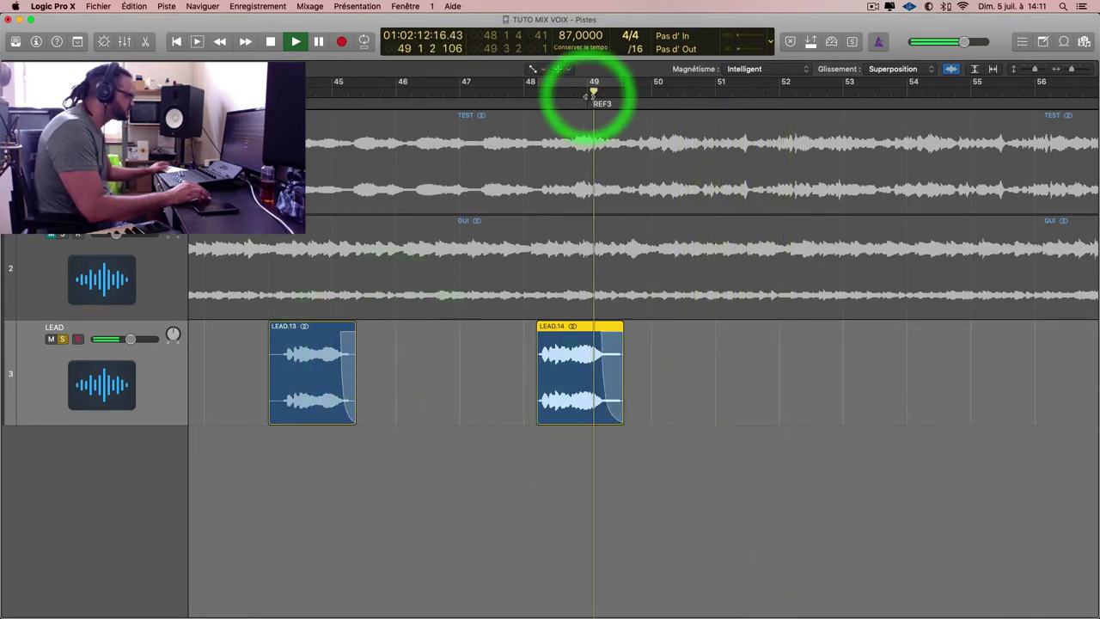
{"action": "key", "text": "t"}
{"action": "left_click", "coordinate": [627, 98]}
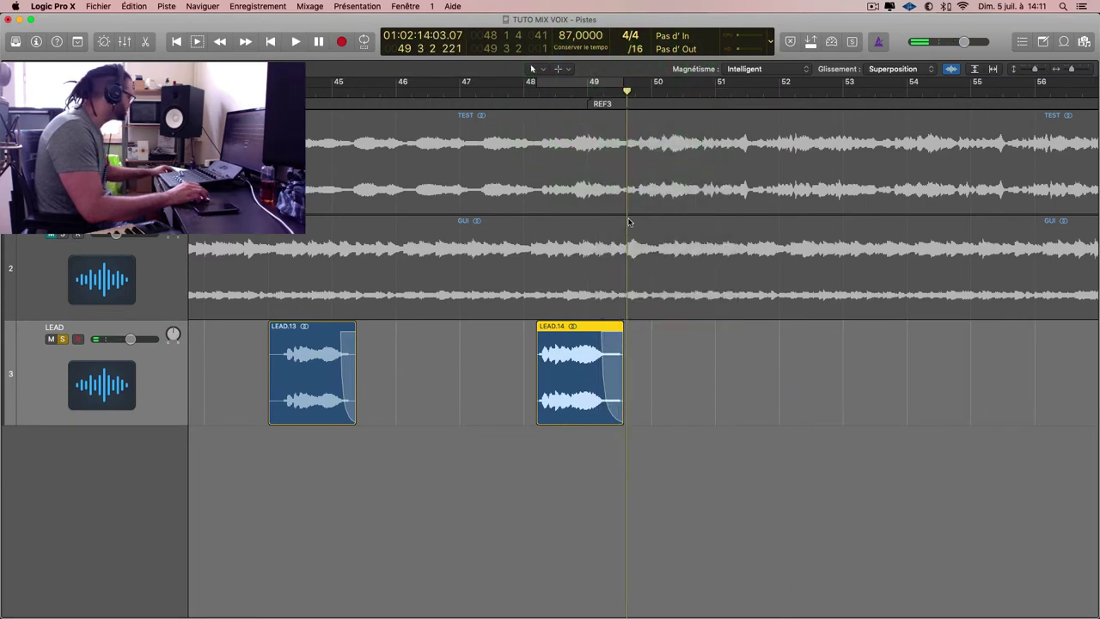
Show the hidden tracks in an overview of the whole arrangement.
{"action": "key", "text": "z"}
{"action": "key", "text": "super+Left"}
{"action": "key", "text": "super+Left"}
{"action": "key", "text": "super+Left"}
{"action": "key", "text": "h"}
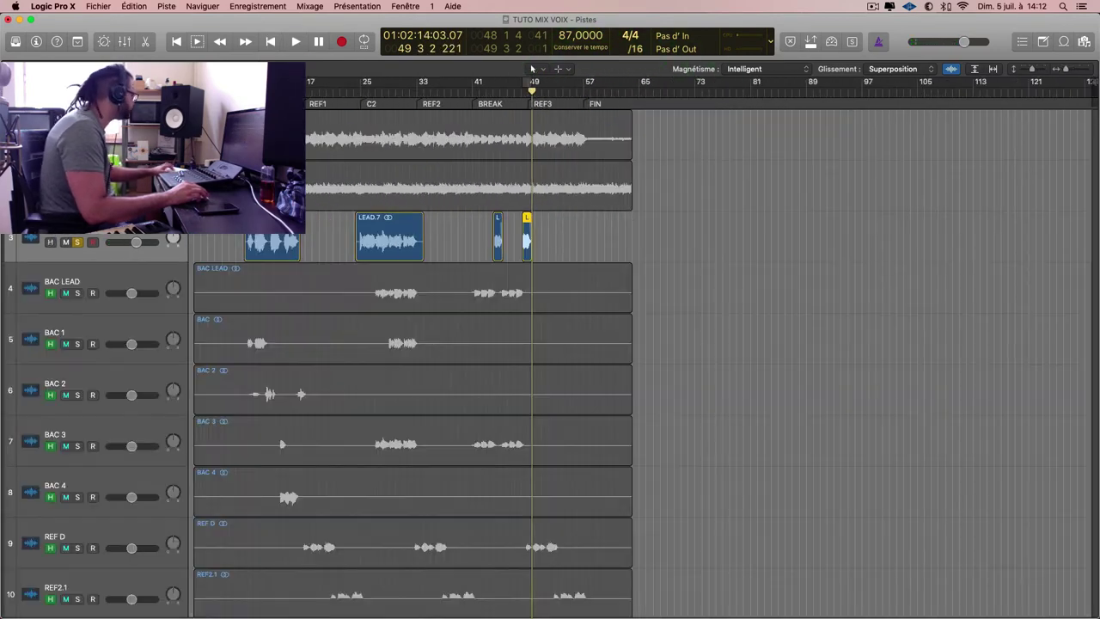
Unsolo and mute the LEAD track, and solo the BAC LEAD track.
{"action": "left_click", "coordinate": [76, 242]}
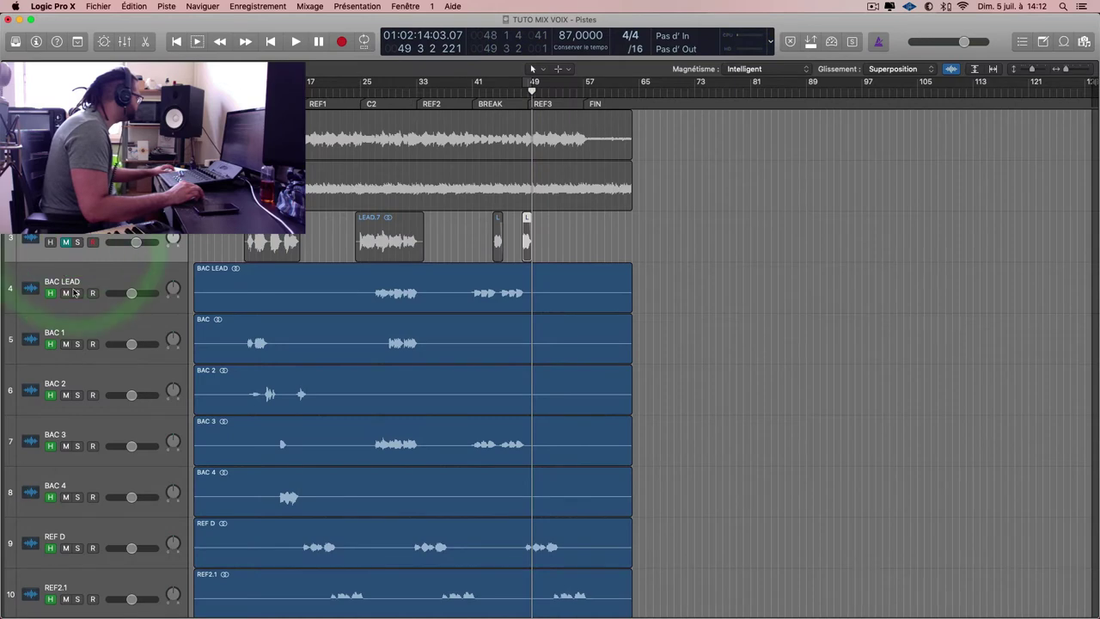
{"action": "left_click", "coordinate": [68, 296]}
{"action": "left_click", "coordinate": [76, 293]}
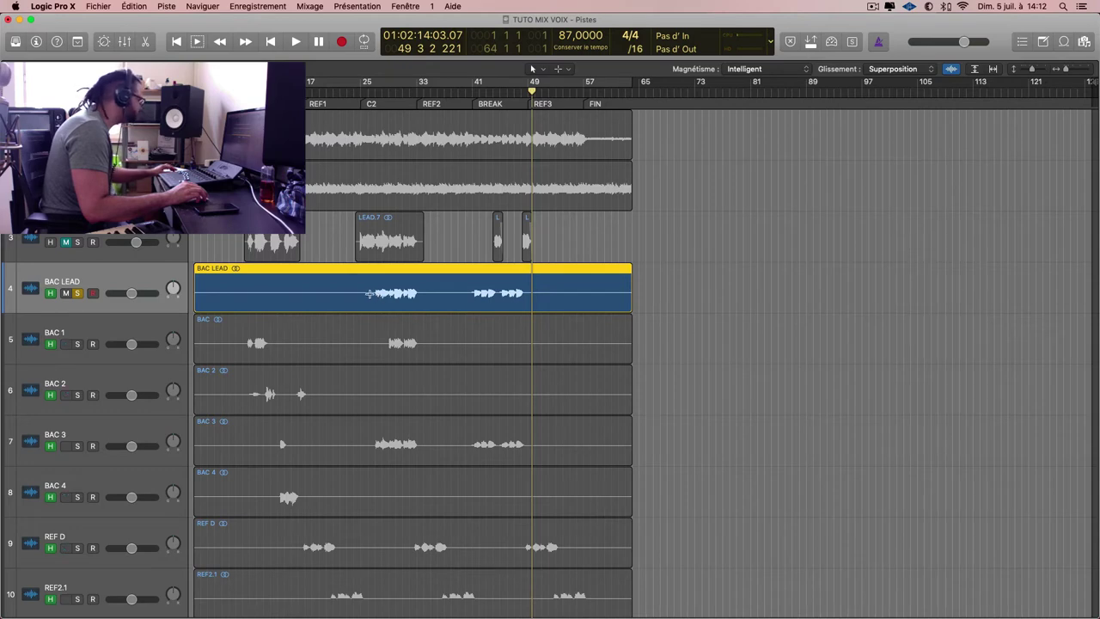
Split the first vocal passage, from bar 26 3 to bar 34, out of the BAC LEAD region.
{"action": "scroll", "coordinate": [386, 297], "scroll_direction": "up", "scroll_amount": 5}
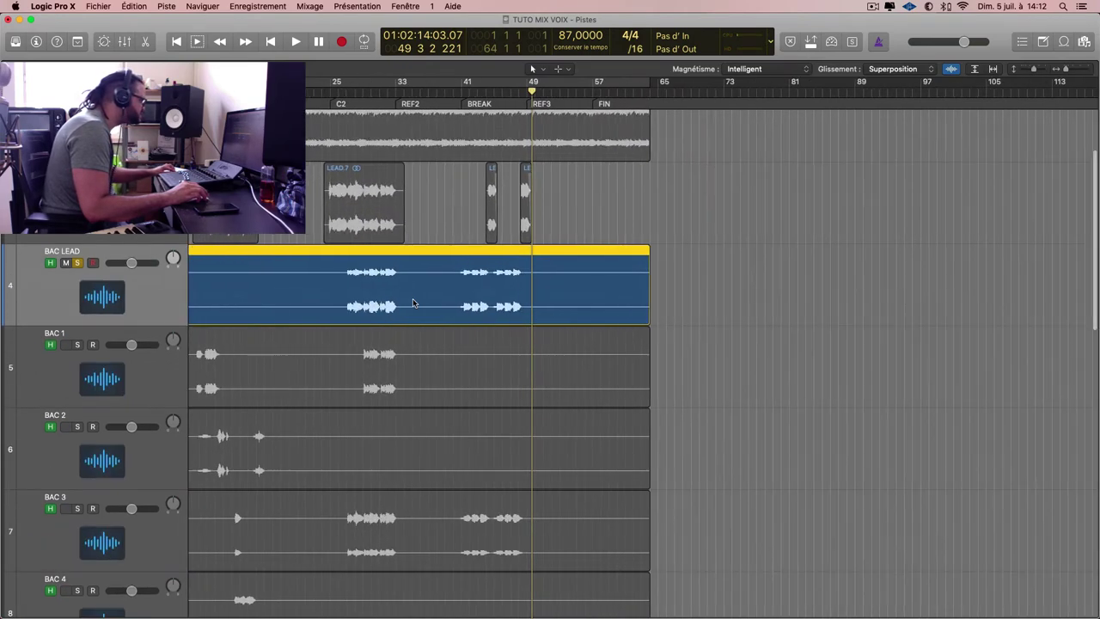
{"action": "left_click_drag", "start_coordinate": [354, 296], "coordinate": [427, 307]}
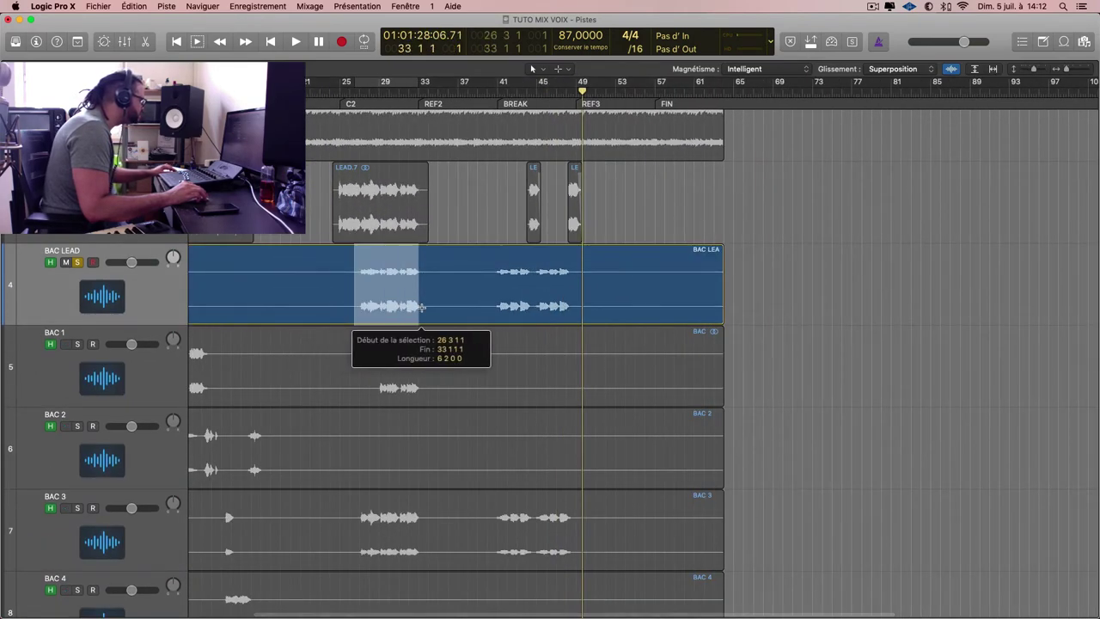
{"action": "left_click", "coordinate": [422, 307]}
Split the second vocal passage on BAC LEAD, from bar 40 3 to about bar 49, into its own region.
{"action": "left_click_drag", "start_coordinate": [491, 287], "coordinate": [582, 295]}
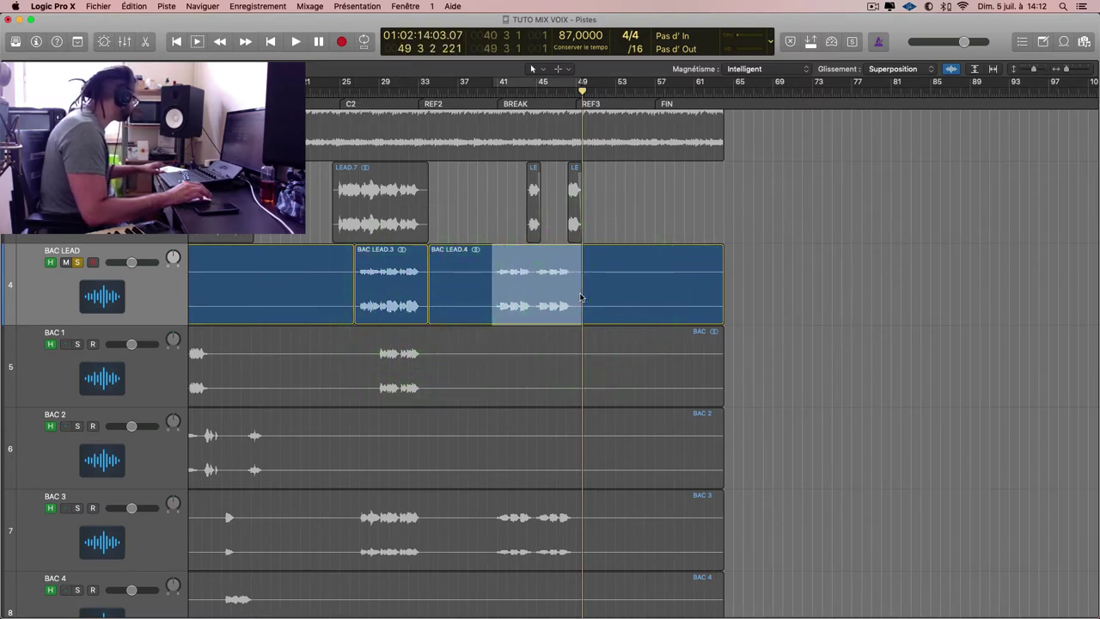
{"action": "key", "text": "ctrl+c"}
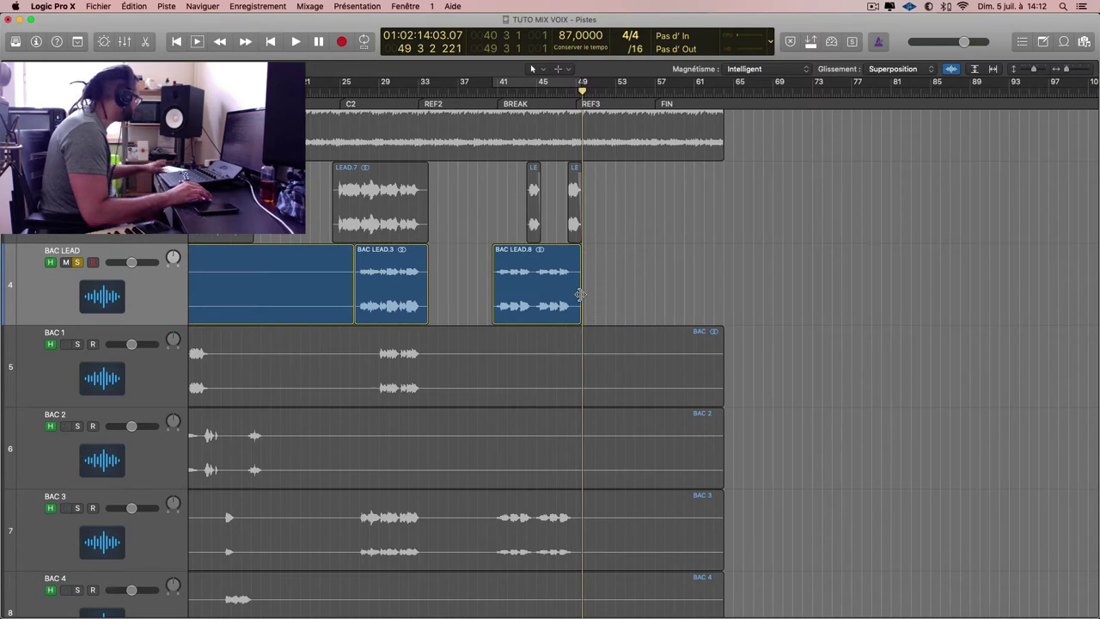
{"action": "key", "text": "super+z"}
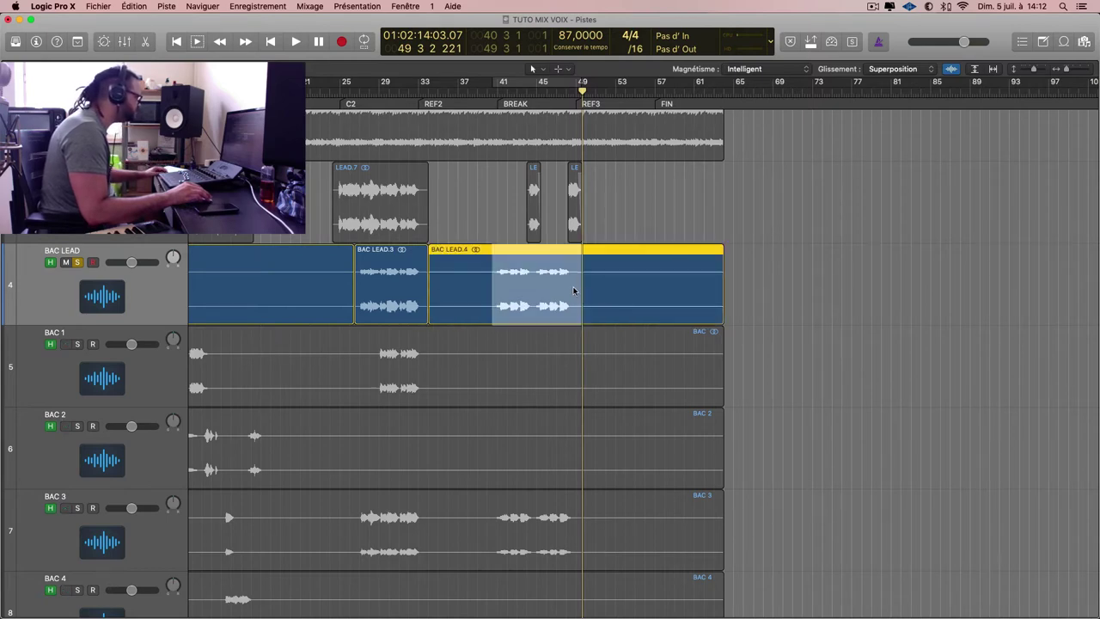
{"action": "left_click", "coordinate": [558, 288]}
Delete the silent BAC LEAD regions before, between and after the two vocal passages.
{"action": "left_click", "coordinate": [634, 273]}
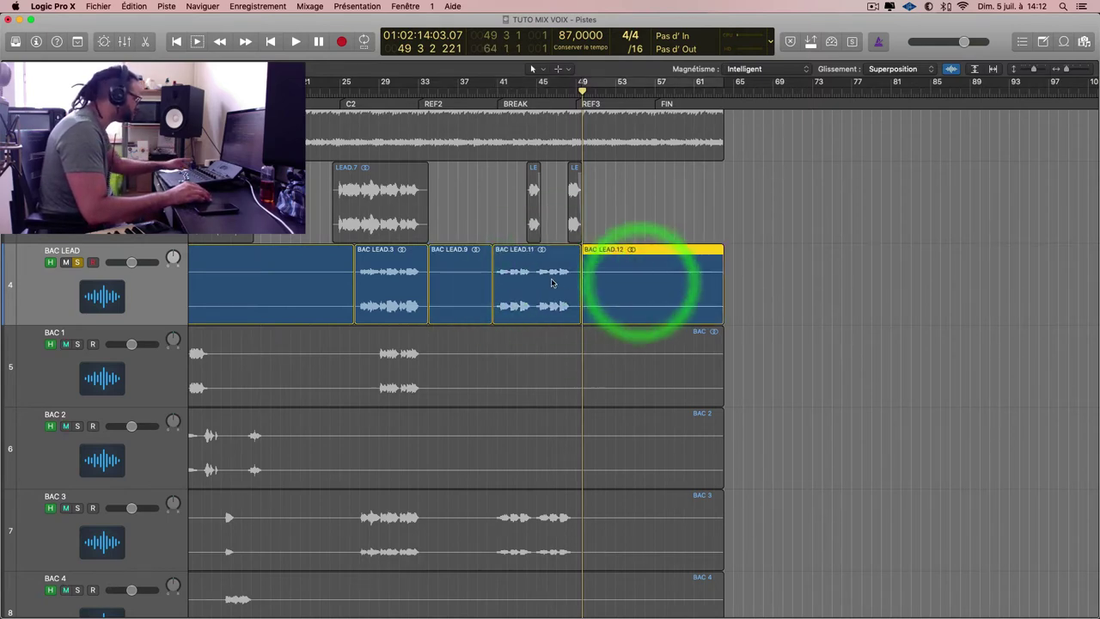
{"action": "key", "text": "Delete"}
{"action": "left_click", "coordinate": [475, 282]}
{"action": "key", "text": "Delete"}
{"action": "scroll", "coordinate": [381, 284], "scroll_direction": "left", "scroll_amount": 2}
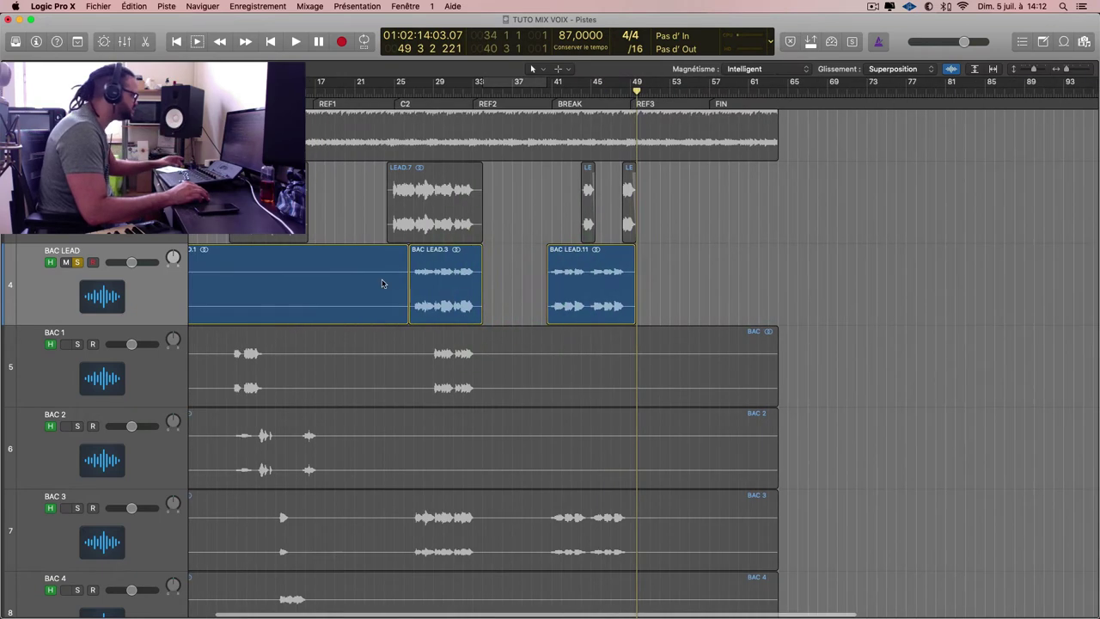
{"action": "left_click", "coordinate": [384, 286]}
{"action": "key", "text": "Delete"}
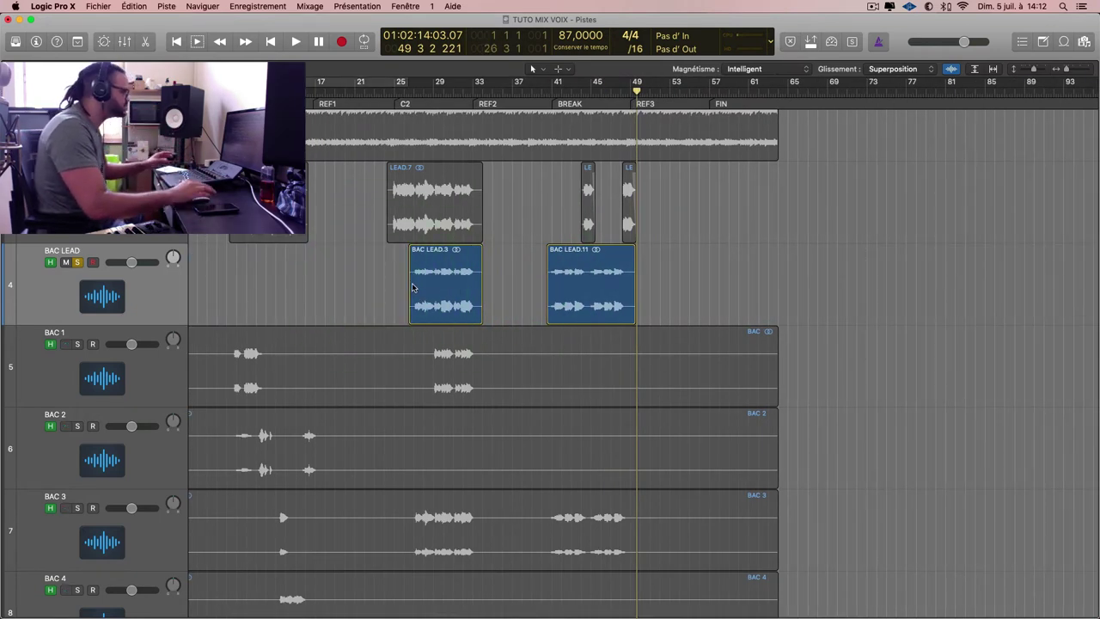
Clear the Hide setting on the vocal tracks from BAC 1 down to REFC.
{"action": "scroll", "coordinate": [412, 288], "scroll_direction": "left", "scroll_amount": 3}
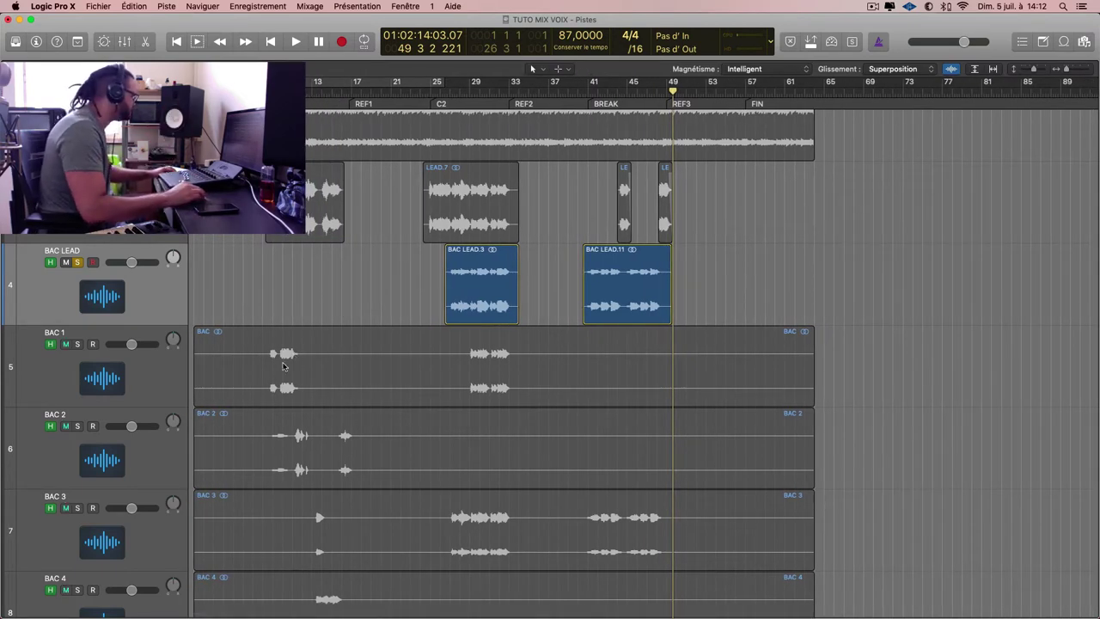
{"action": "left_click", "coordinate": [144, 375]}
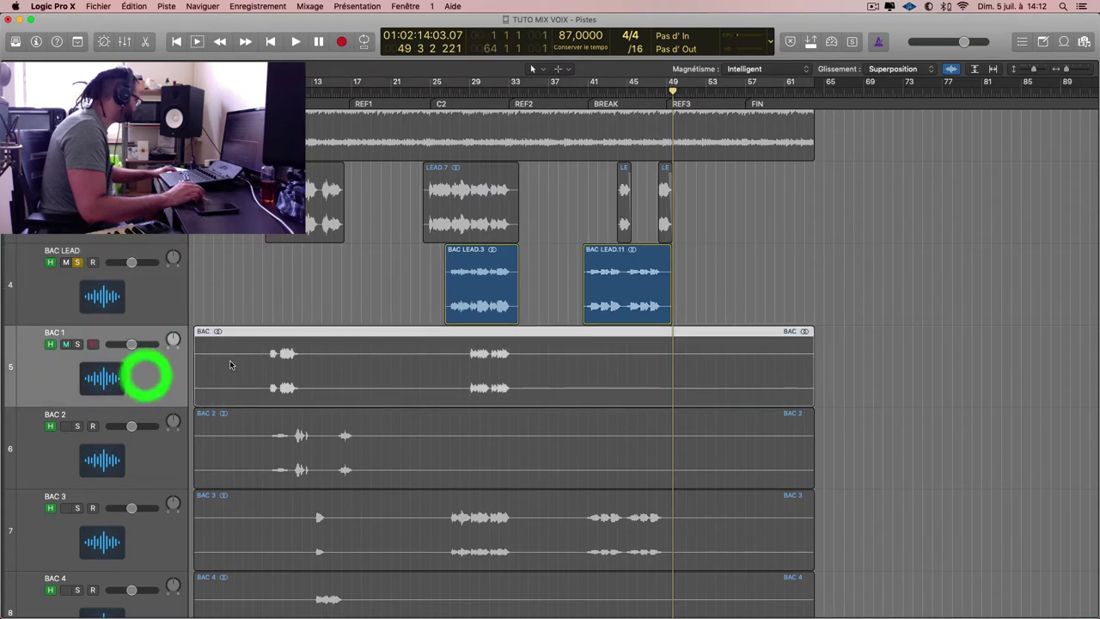
{"action": "key", "text": "super+Up"}
{"action": "key", "text": "super+Up"}
{"action": "key", "text": "super+Up"}
{"action": "key", "text": "super+Up"}
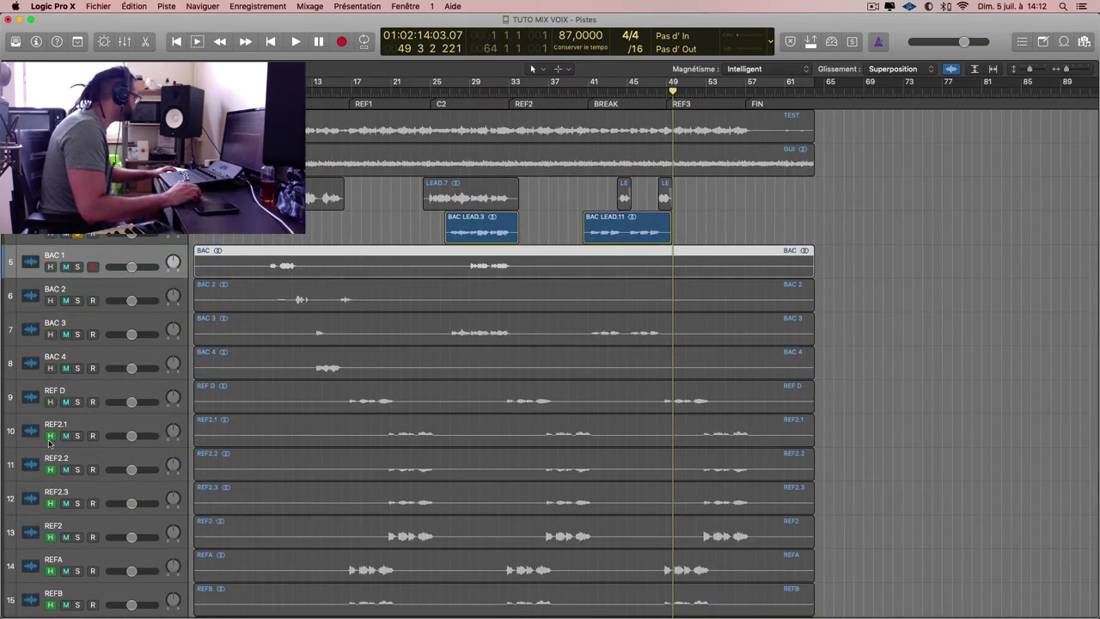
{"action": "scroll", "coordinate": [66, 420], "scroll_direction": "down", "scroll_amount": 1}
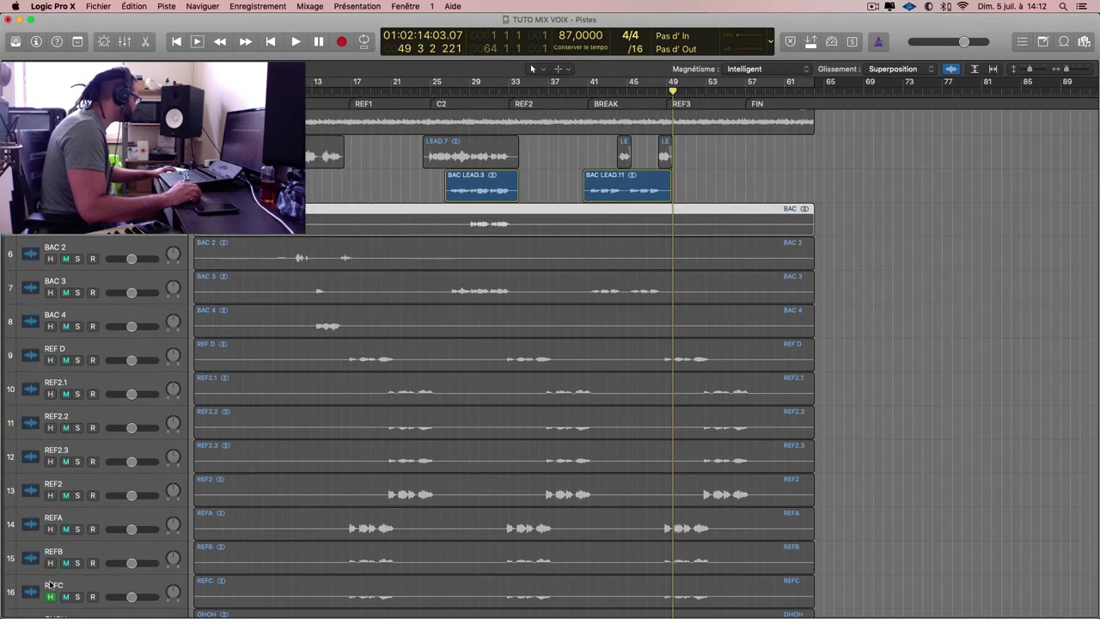
{"action": "left_click", "coordinate": [51, 597]}
Turn off the solo on the BAC LEAD track and enlarge the BAC tracks for editing.
{"action": "scroll", "coordinate": [52, 597], "scroll_direction": "down", "scroll_amount": 1}
{"action": "key", "text": "super+Down"}
{"action": "key", "text": "super+Down"}
{"action": "key", "text": "super+Down"}
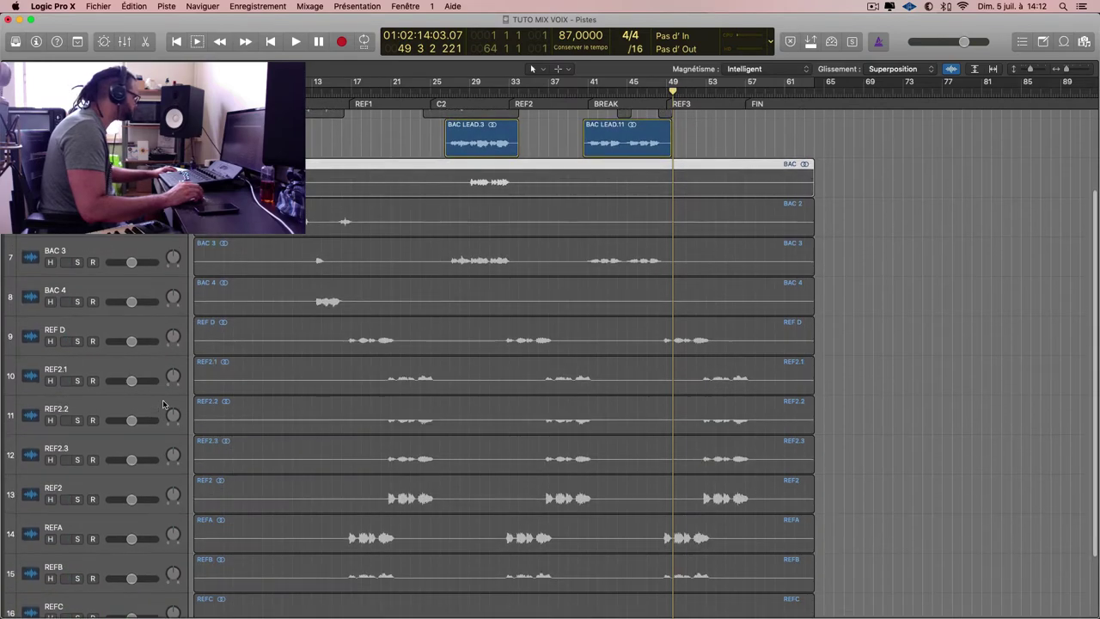
{"action": "scroll", "coordinate": [162, 402], "scroll_direction": "up", "scroll_amount": 5}
{"action": "scroll", "coordinate": [243, 390], "scroll_direction": "left", "scroll_amount": 4}
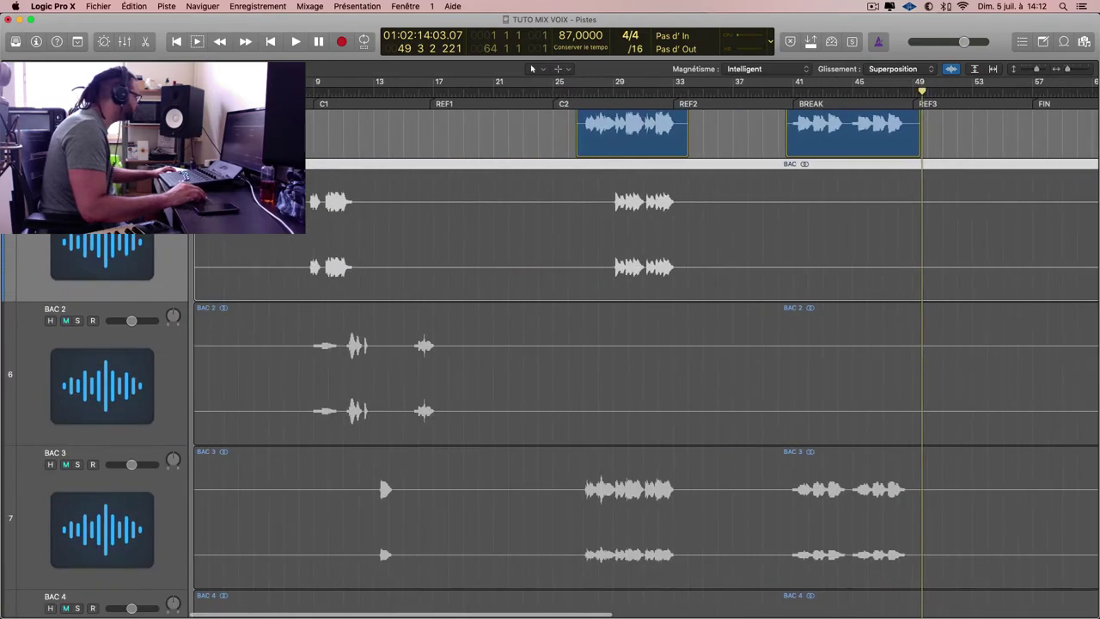
{"action": "key", "text": "super+Up"}
{"action": "key", "text": "super+Up"}
{"action": "key", "text": "super+Up"}
{"action": "key", "text": "super+Up"}
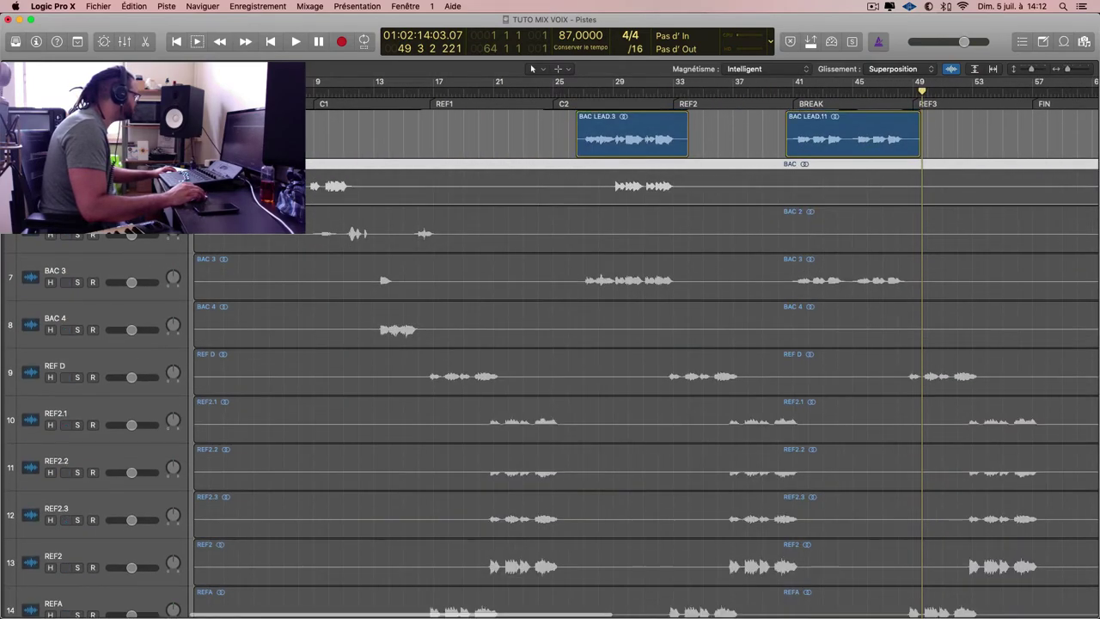
{"action": "key", "text": "super+a"}
{"action": "key", "text": "super+Down"}
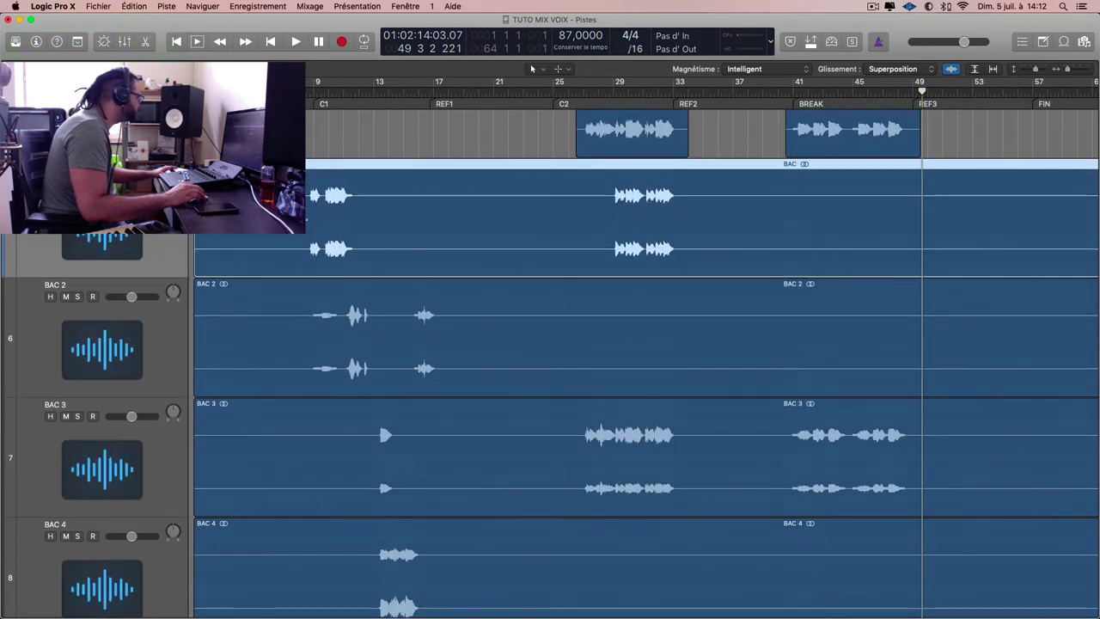
On BAC 1, split out the passage from bar 8 to about 13 and crop the remainder to bars 28 4 to 34.
{"action": "left_click_drag", "start_coordinate": [308, 222], "coordinate": [373, 232]}
{"action": "left_click", "coordinate": [370, 233]}
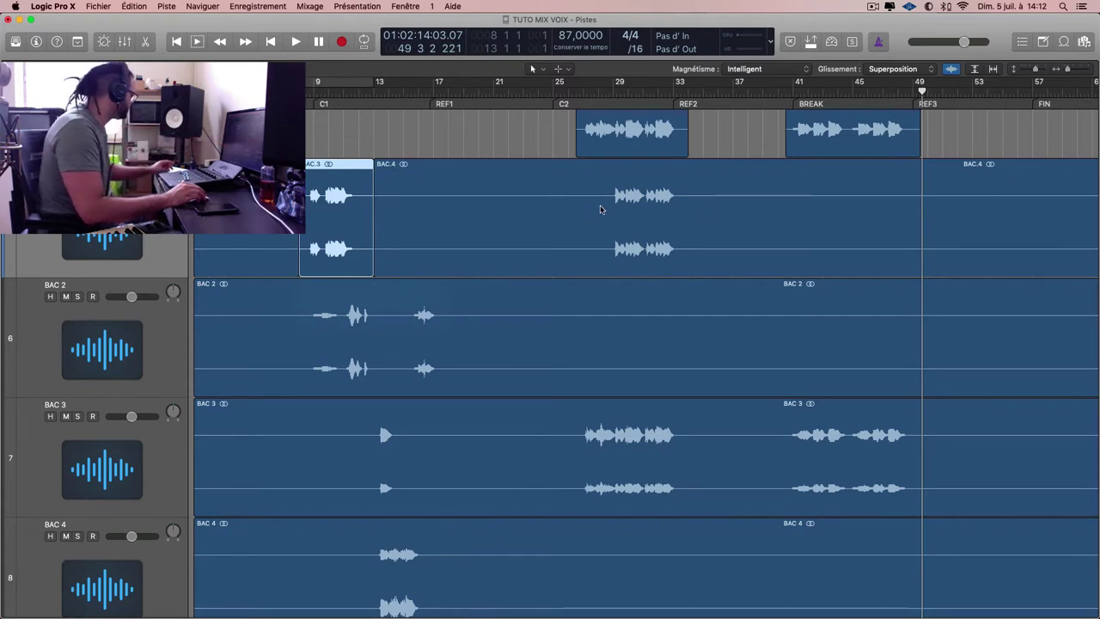
{"action": "left_click_drag", "start_coordinate": [608, 209], "coordinate": [688, 215]}
{"action": "scroll", "coordinate": [732, 221], "scroll_direction": "right", "scroll_amount": 4}
{"action": "scroll", "coordinate": [732, 221], "scroll_direction": "left", "scroll_amount": 3}
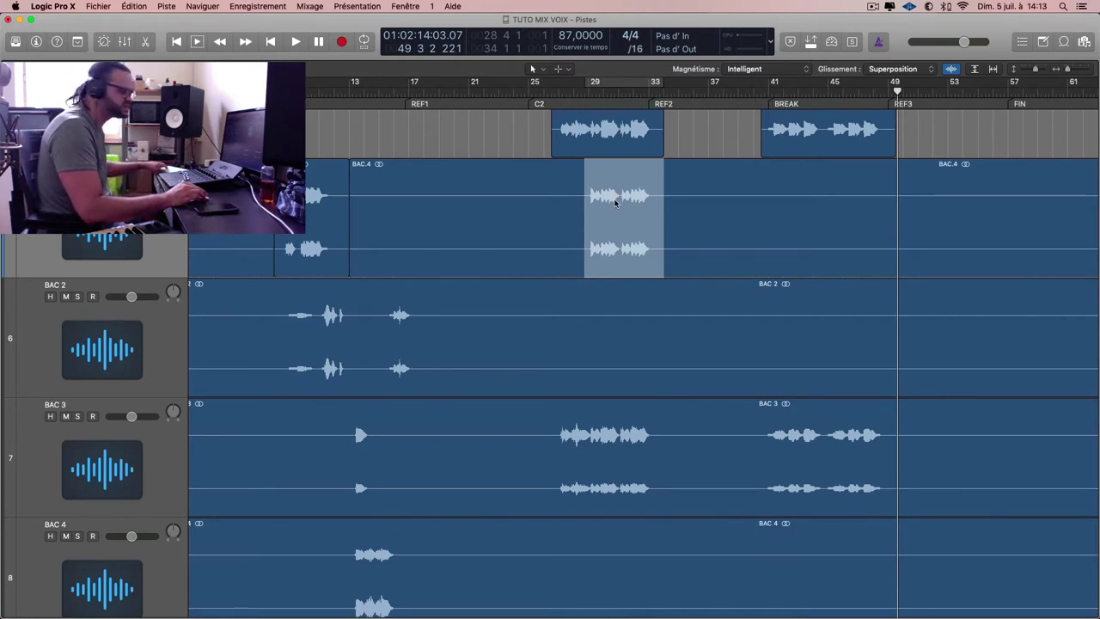
{"action": "key", "text": "ctrl+c"}
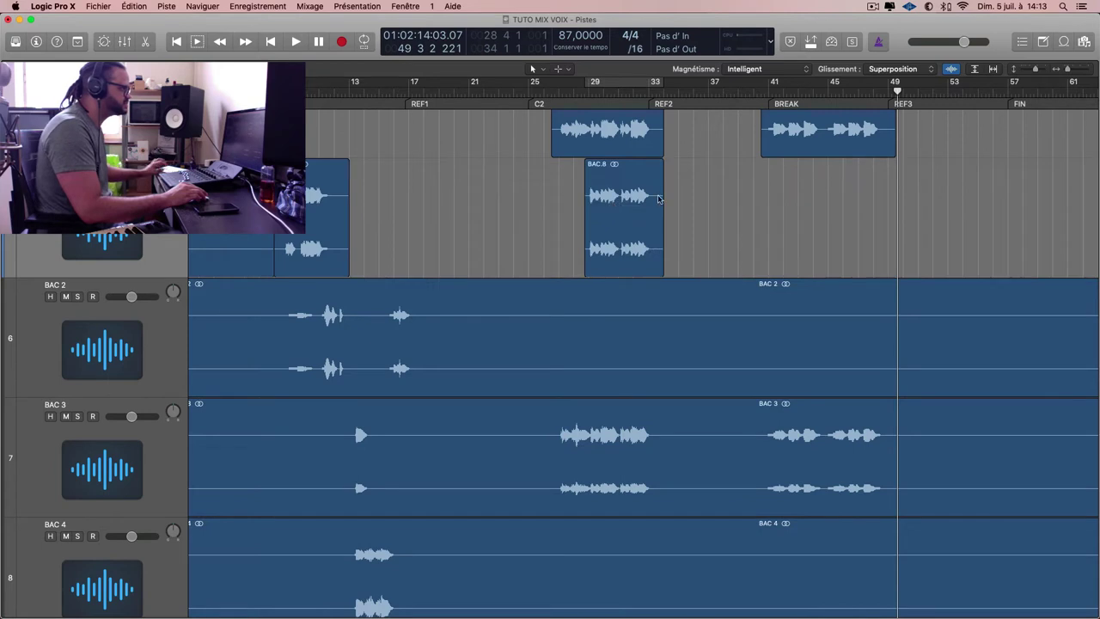
{"action": "scroll", "coordinate": [817, 197], "scroll_direction": "right", "scroll_amount": 5}
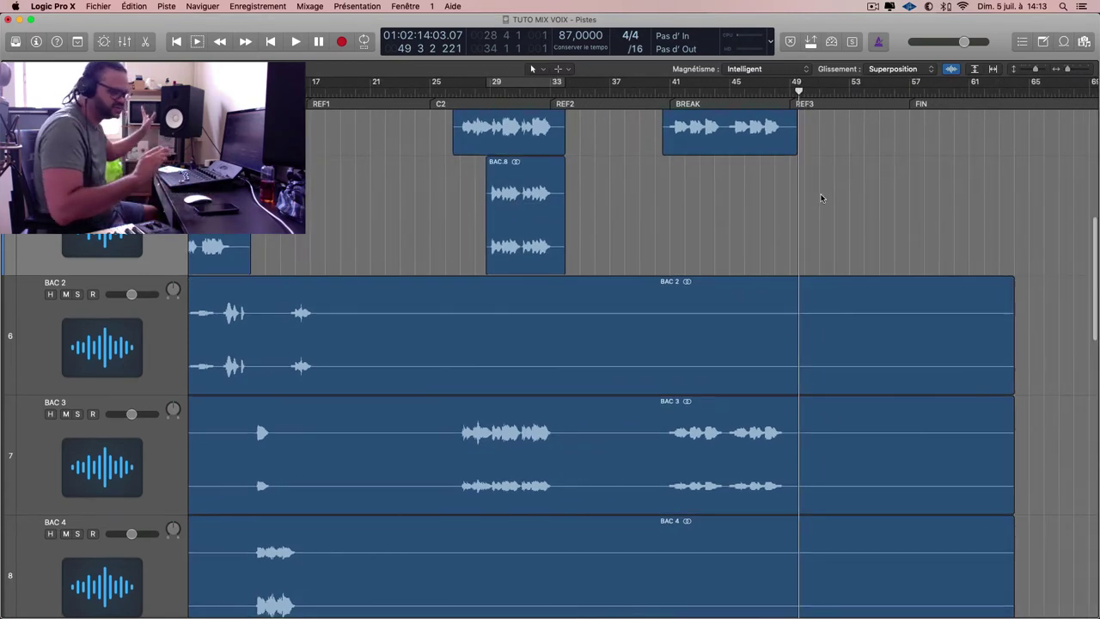
{"action": "scroll", "coordinate": [821, 198], "scroll_direction": "left", "scroll_amount": 5}
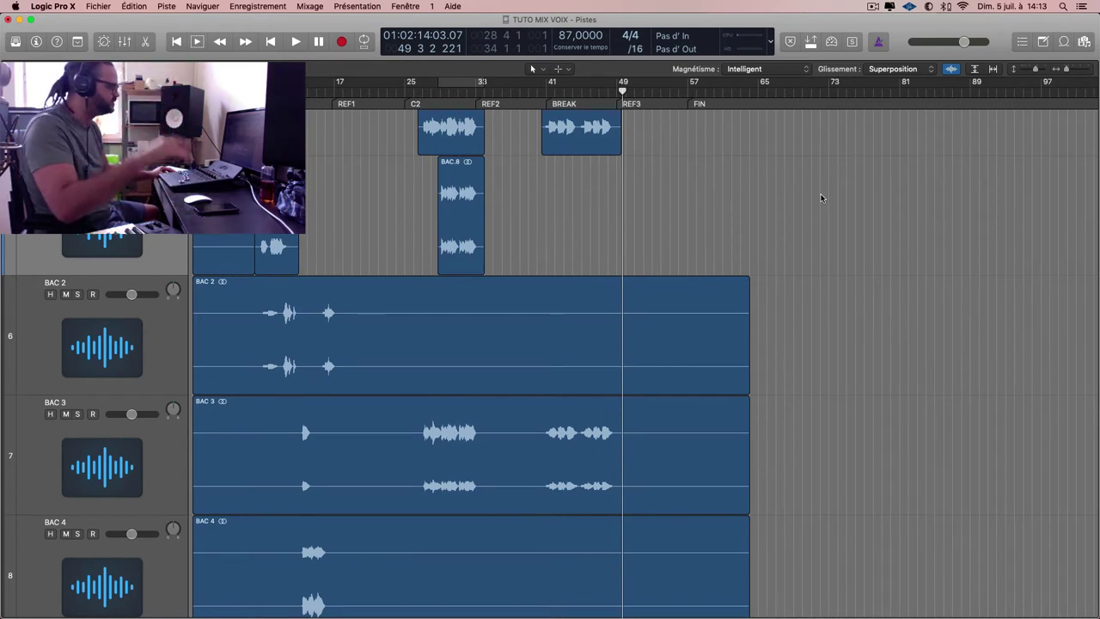
{"action": "scroll", "coordinate": [757, 197], "scroll_direction": "left", "scroll_amount": 1}
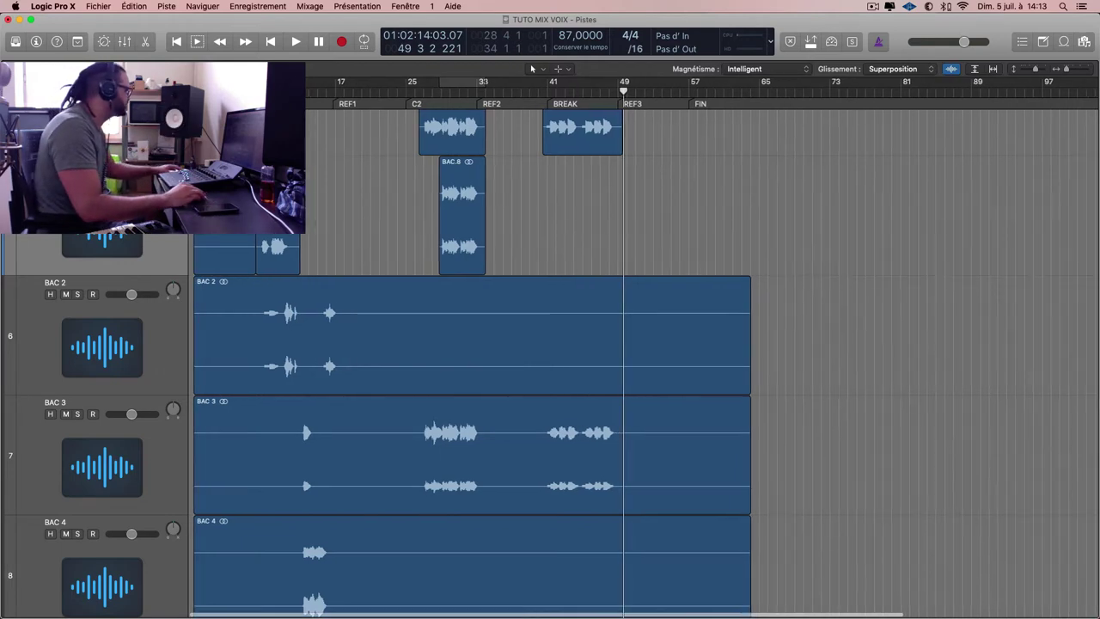
Delete the silent opening region on BAC 1 and crop BAC 2 to its vocal passage from bar 8 to about 19.
{"action": "key", "text": "BackSpace"}
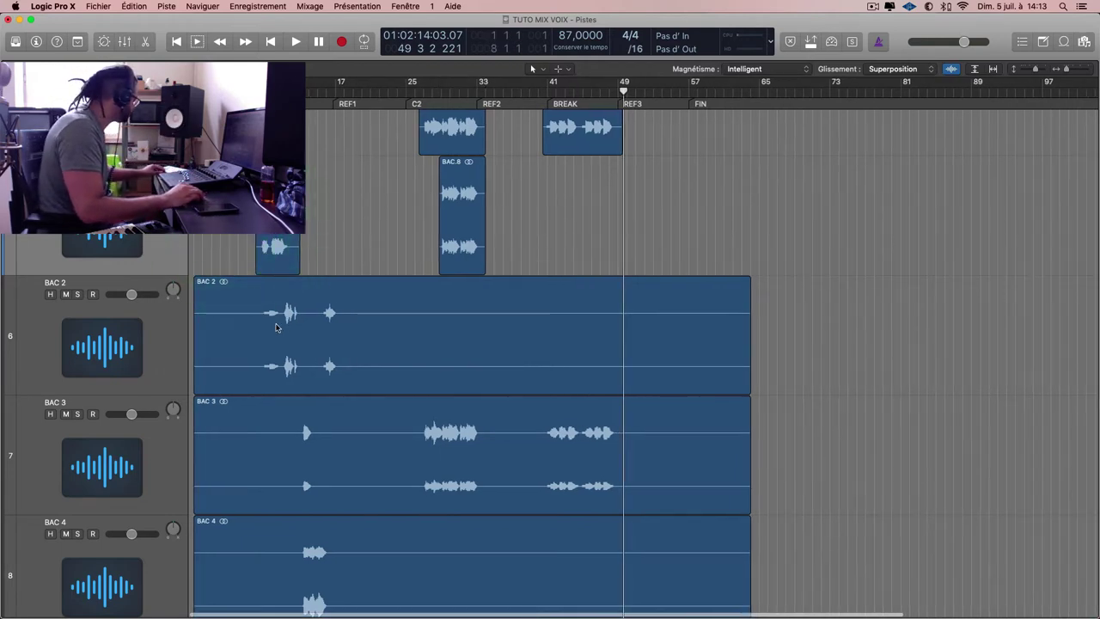
{"action": "left_click_drag", "start_coordinate": [254, 325], "coordinate": [358, 364]}
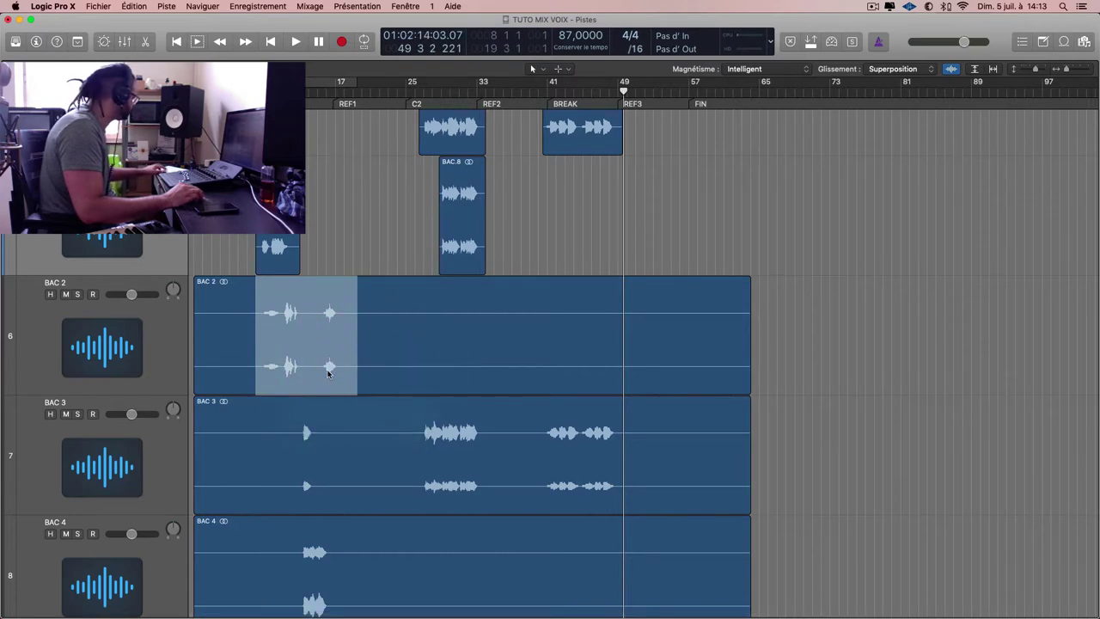
{"action": "key", "text": "ctrl+c"}
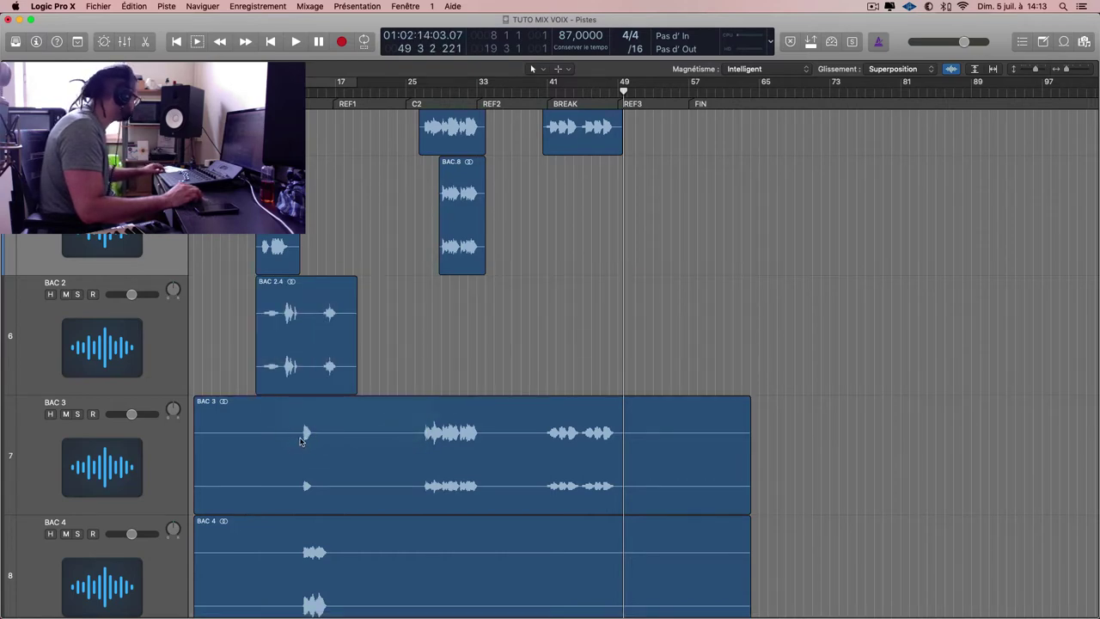
On BAC 3, split out the passages at bars 13–17 and 26–34, and crop the remainder to about bars 40–49.
{"action": "left_click_drag", "start_coordinate": [296, 445], "coordinate": [336, 461]}
{"action": "left_click", "coordinate": [322, 462]}
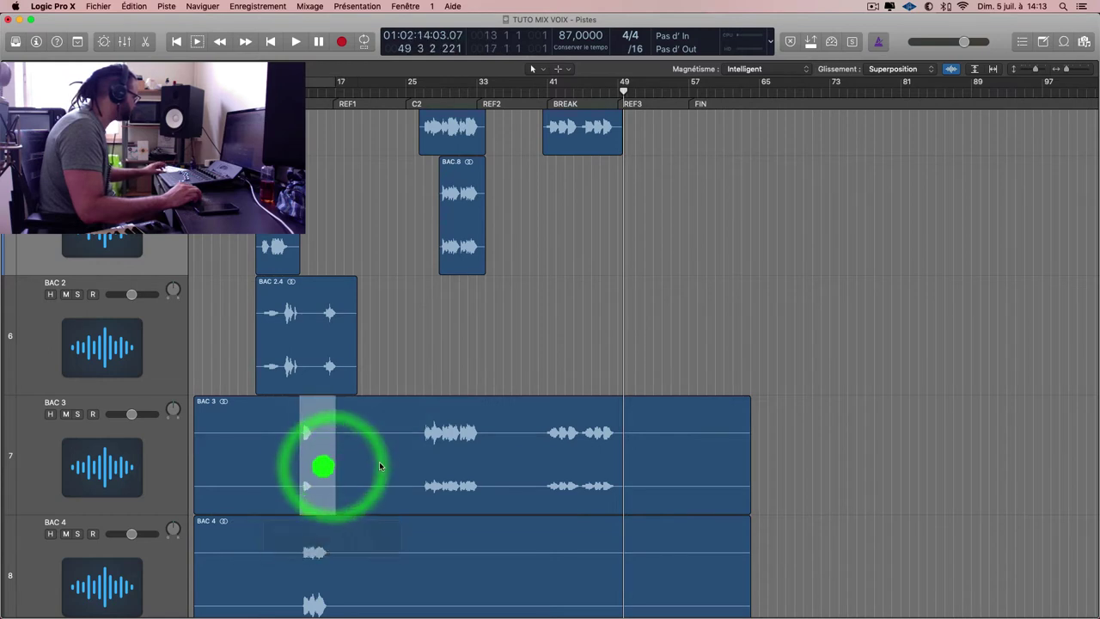
{"action": "left_click_drag", "start_coordinate": [415, 464], "coordinate": [472, 465]}
{"action": "left_click", "coordinate": [474, 460]}
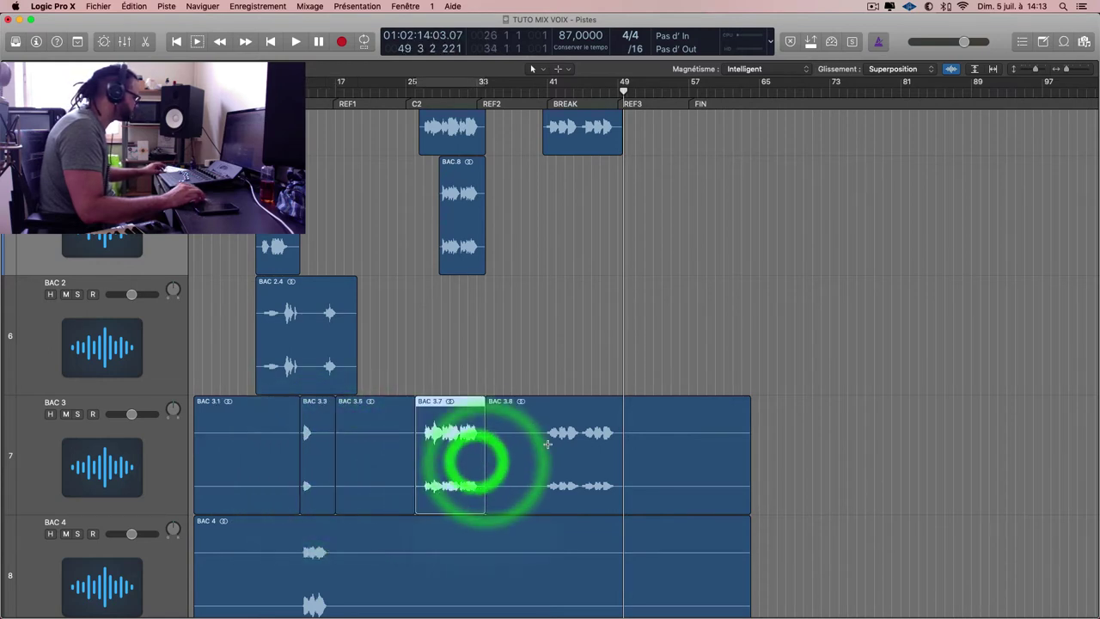
{"action": "left_click_drag", "start_coordinate": [542, 464], "coordinate": [623, 466]}
{"action": "key", "text": "ctrl+c"}
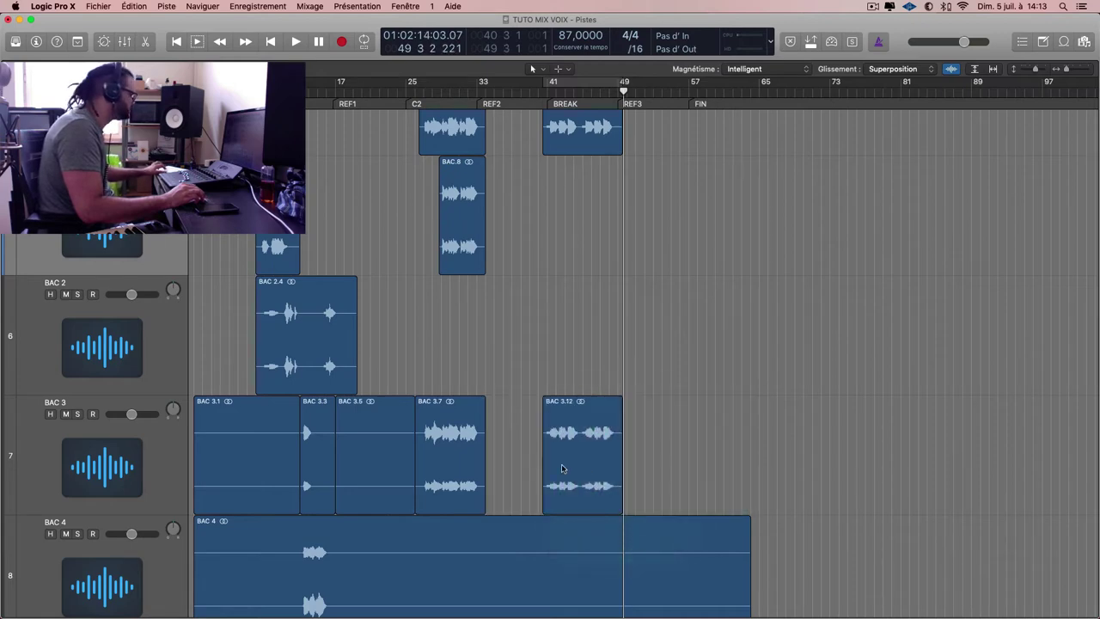
Delete the silent BAC 3 regions before the first passage and between the first and second passages.
{"action": "left_click", "coordinate": [390, 459]}
{"action": "key", "text": "BackSpace"}
{"action": "left_click", "coordinate": [258, 450]}
{"action": "key", "text": "BackSpace"}
Crop the BAC 4 region to its vocal passage from bar 12 to about 17.
{"action": "scroll", "coordinate": [354, 434], "scroll_direction": "down", "scroll_amount": 6}
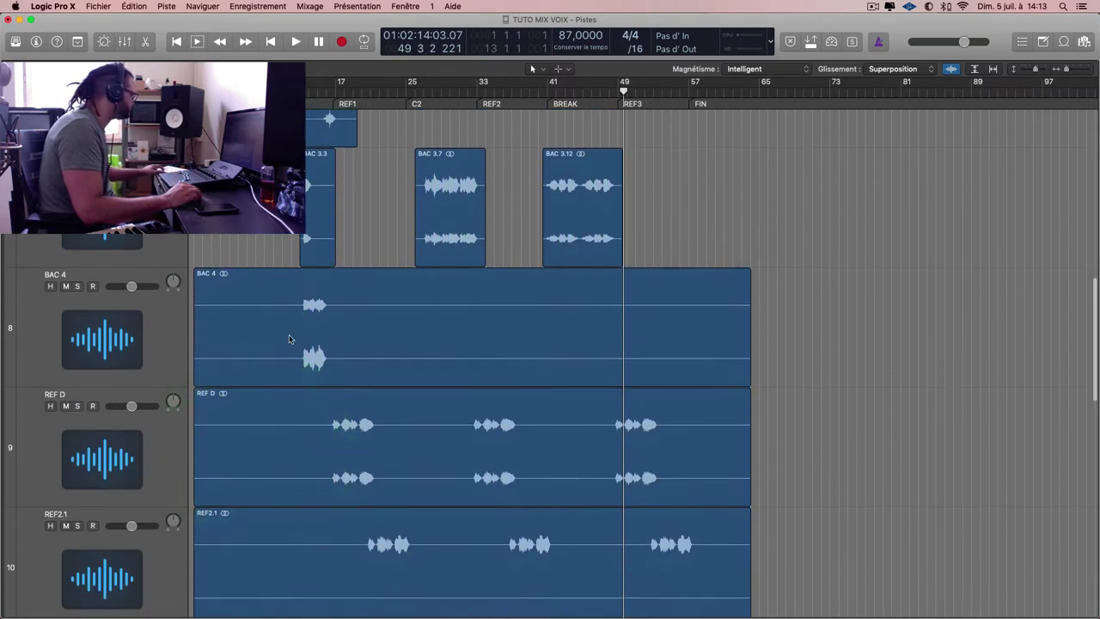
{"action": "left_click_drag", "start_coordinate": [289, 339], "coordinate": [336, 346]}
{"action": "key", "text": "ctrl+c"}
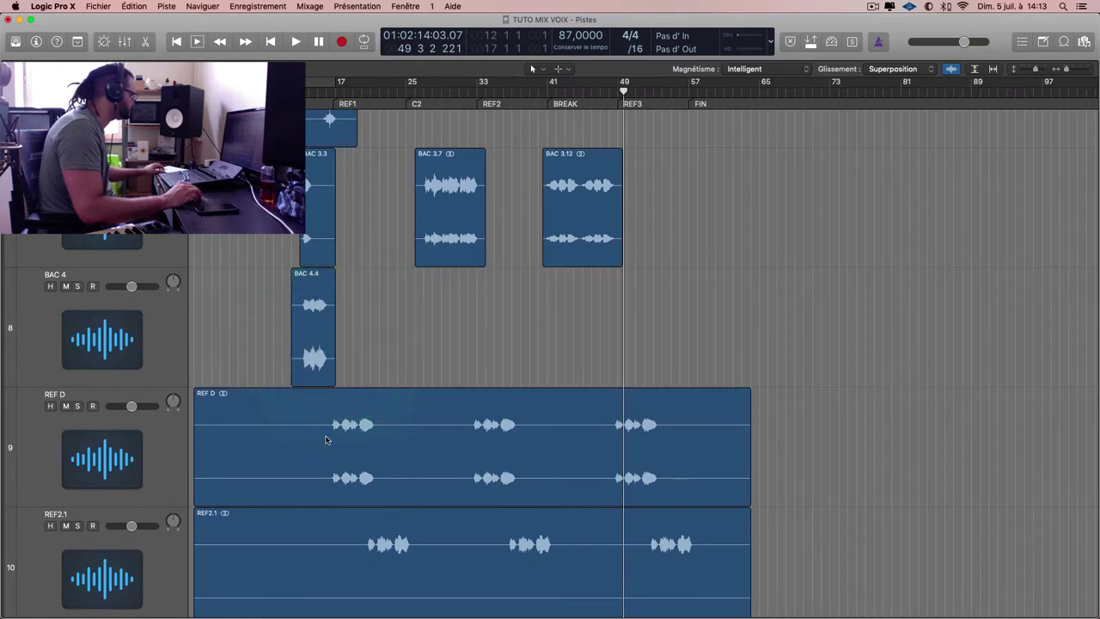
Split out the three REF D vocal passages at about bars 16–22, 32–40 and 48–54.
{"action": "left_click_drag", "start_coordinate": [325, 440], "coordinate": [386, 499]}
{"action": "left_click", "coordinate": [374, 455]}
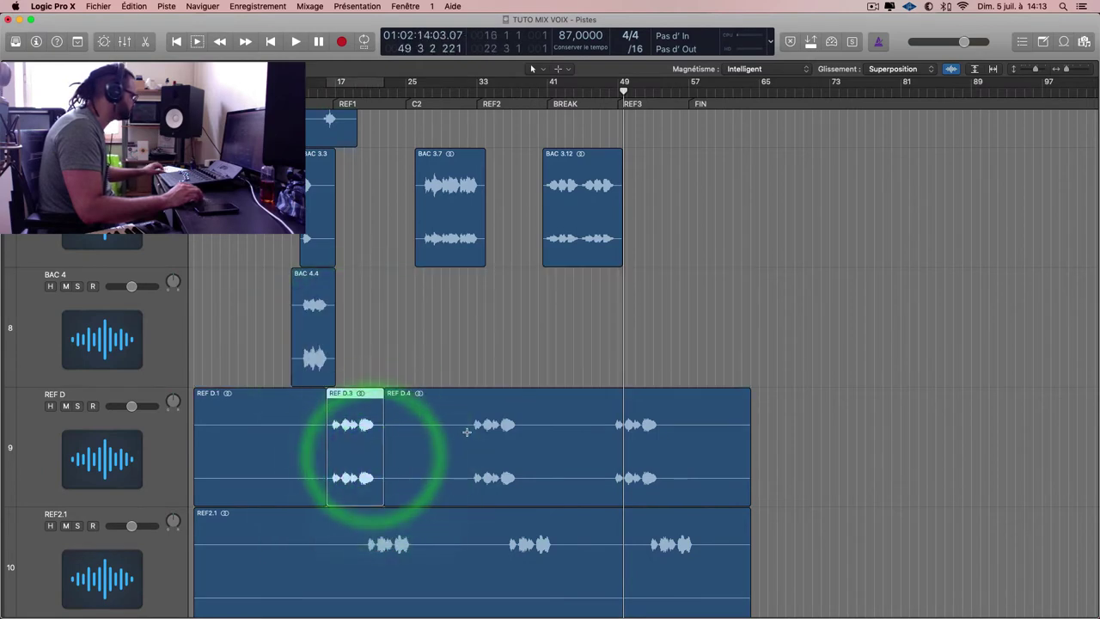
{"action": "left_click_drag", "start_coordinate": [467, 431], "coordinate": [535, 456]}
{"action": "left_click", "coordinate": [526, 452]}
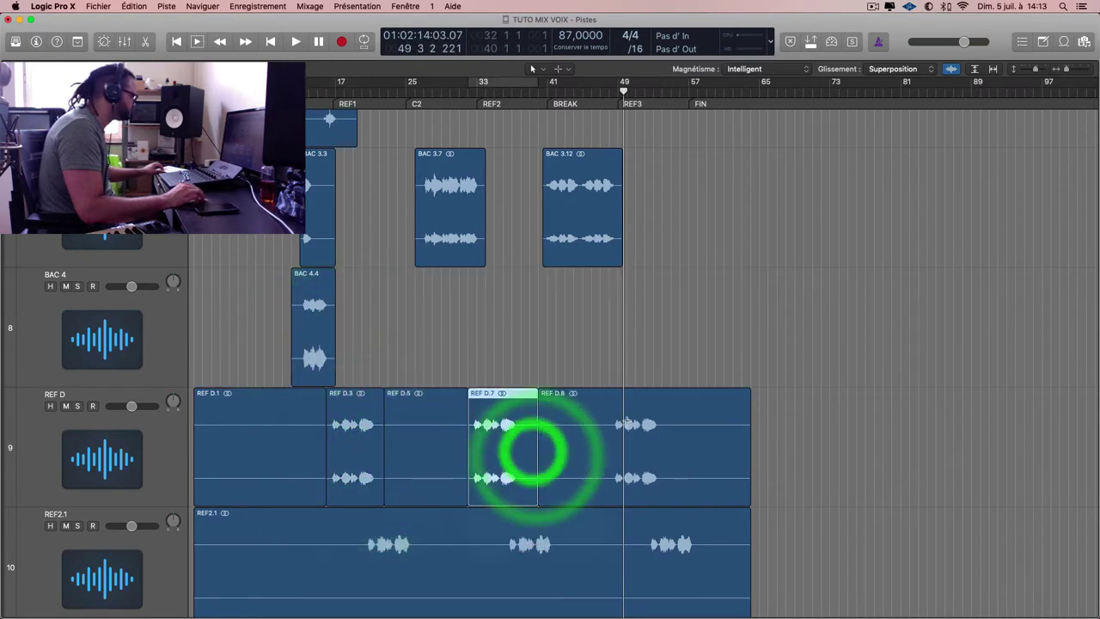
{"action": "left_click_drag", "start_coordinate": [647, 456], "coordinate": [668, 455]}
{"action": "left_click", "coordinate": [658, 455]}
On REF2.1, split out the passages at about bars 19–28 and 36–43, and crop the remainder to bars 52–59.
{"action": "scroll", "coordinate": [656, 451], "scroll_direction": "down", "scroll_amount": 6}
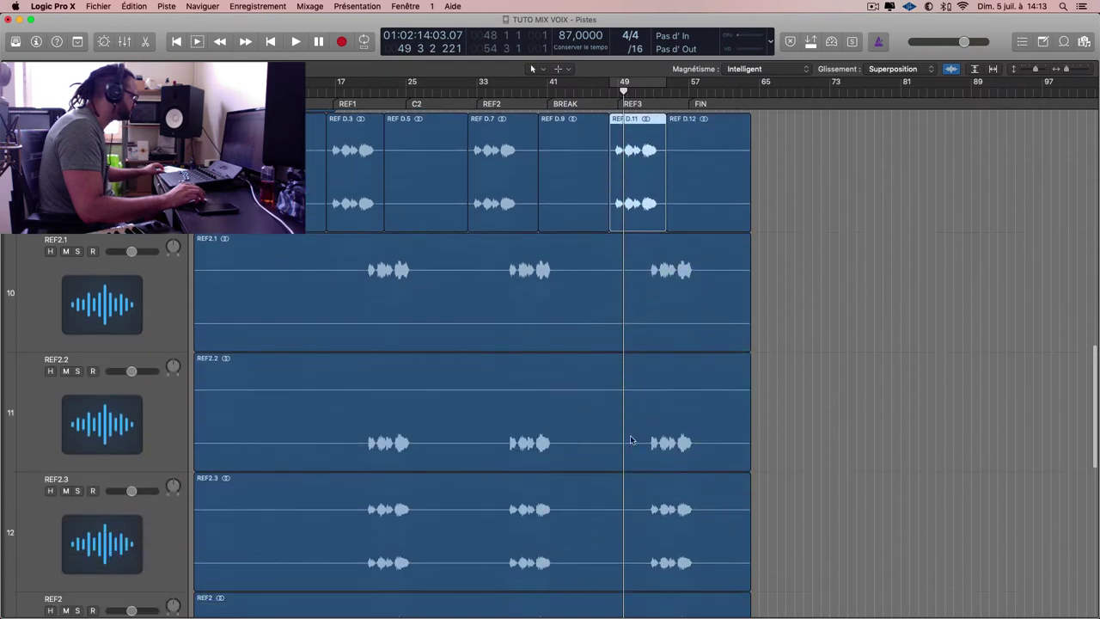
{"action": "left_click_drag", "start_coordinate": [360, 272], "coordinate": [432, 271]}
{"action": "left_click", "coordinate": [414, 286]}
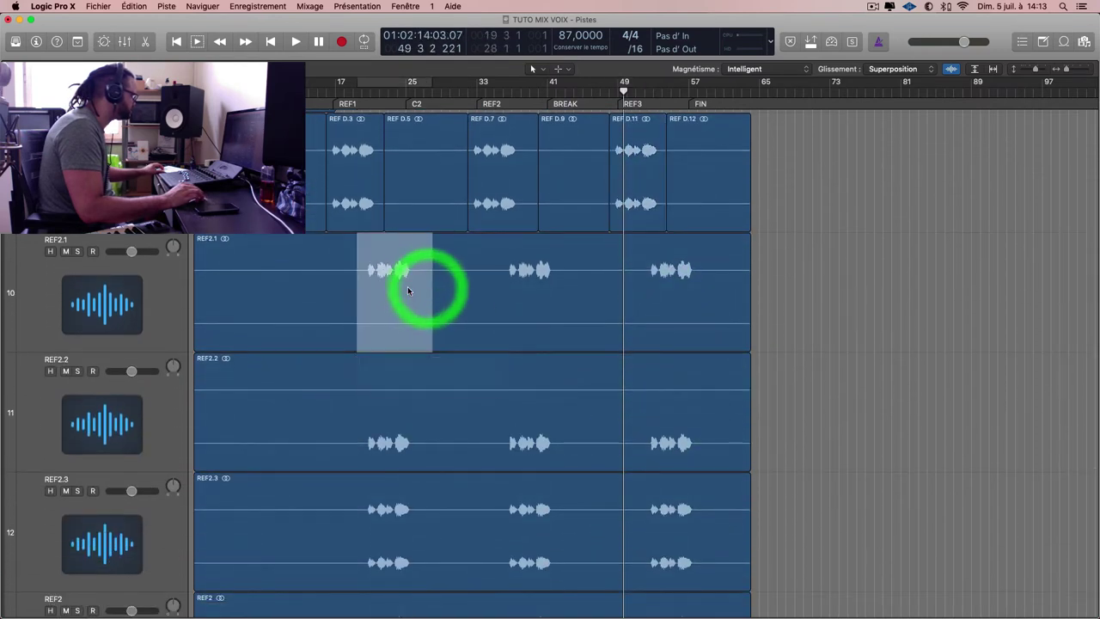
{"action": "left_click_drag", "start_coordinate": [502, 272], "coordinate": [563, 273]}
{"action": "left_click", "coordinate": [558, 282]}
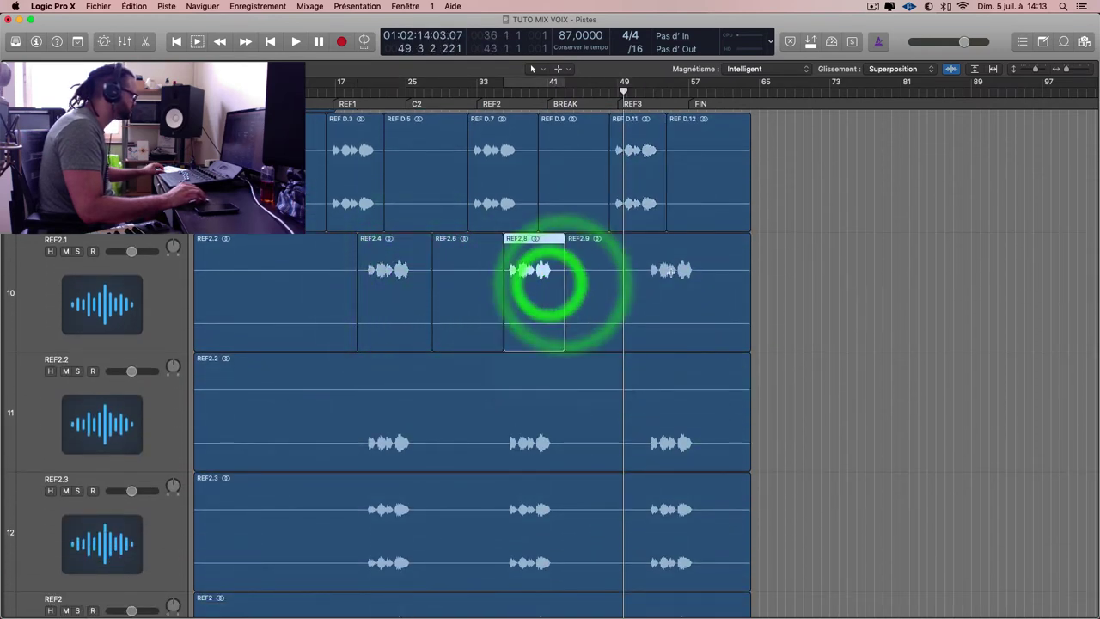
{"action": "left_click_drag", "start_coordinate": [645, 275], "coordinate": [703, 279]}
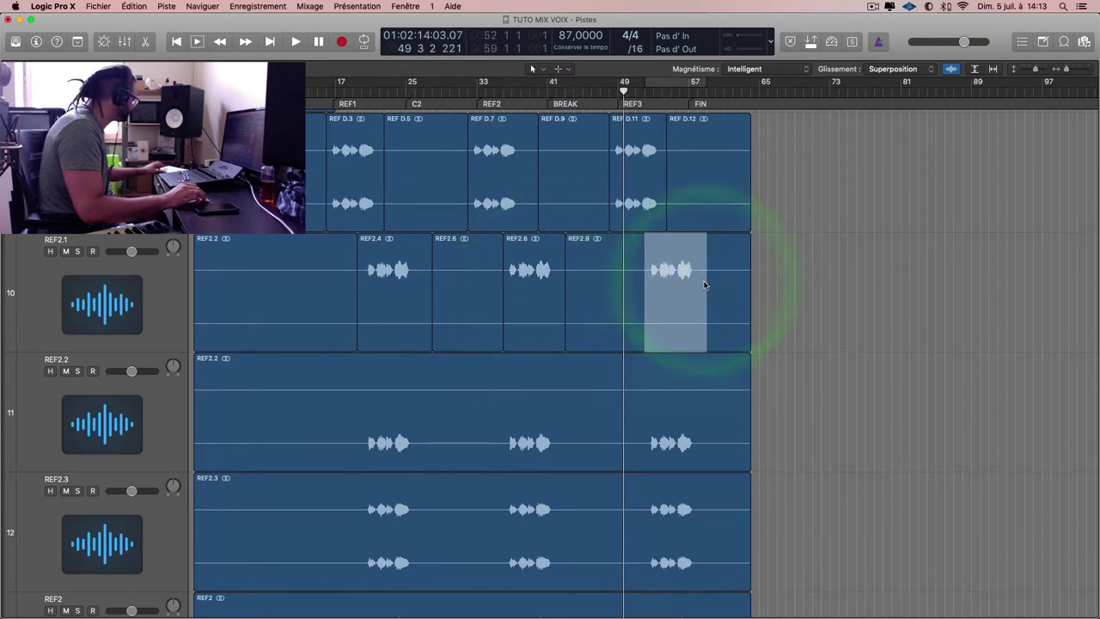
{"action": "key", "text": "ctrl+c"}
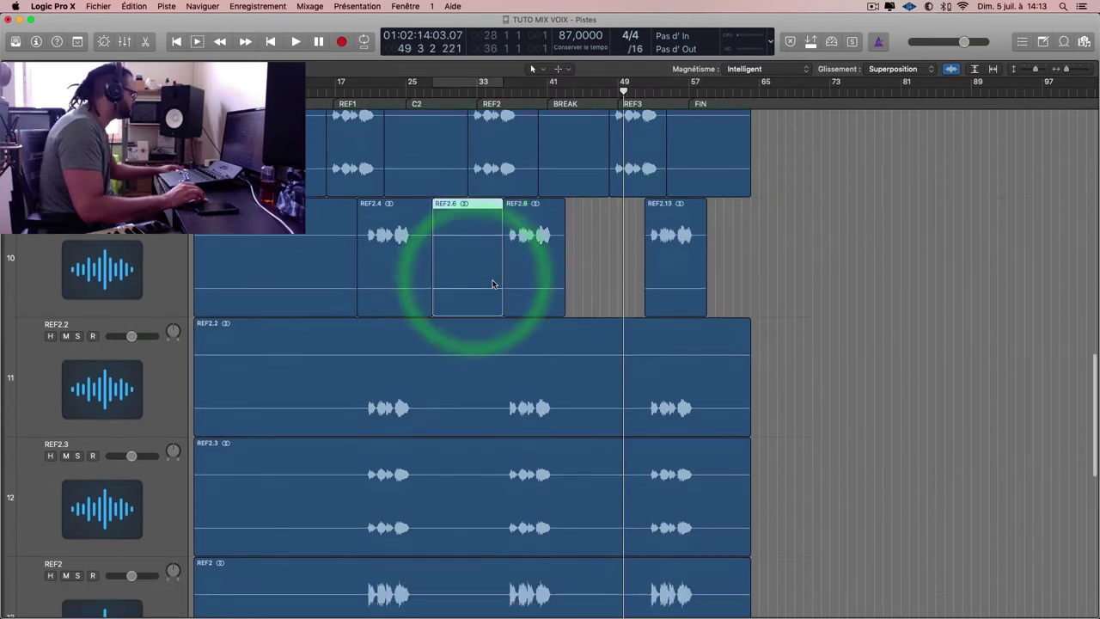
Split out the three vocal passages on REF2.2, REF2.3 and REF2 together, at about bars 19–27, 35–44 and 52–59.
{"action": "scroll", "coordinate": [396, 335], "scroll_direction": "down", "scroll_amount": 2}
{"action": "left_click_drag", "start_coordinate": [366, 325], "coordinate": [422, 455]}
{"action": "scroll", "coordinate": [422, 456], "scroll_direction": "down", "scroll_amount": 10}
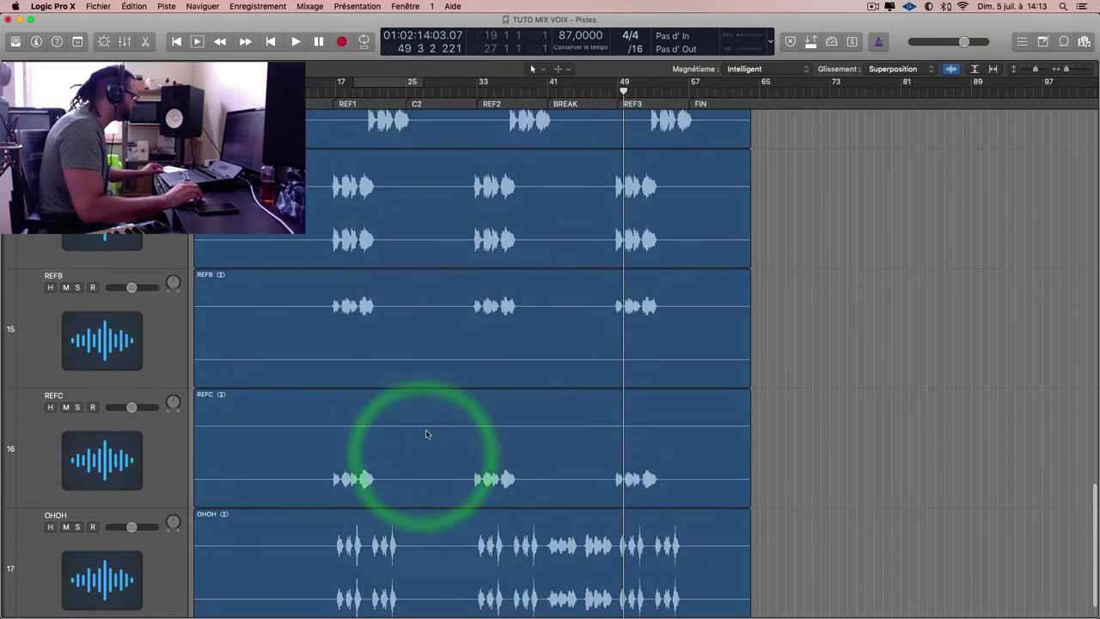
{"action": "scroll", "coordinate": [426, 434], "scroll_direction": "up", "scroll_amount": 6}
{"action": "scroll", "coordinate": [380, 278], "scroll_direction": "up", "scroll_amount": 2}
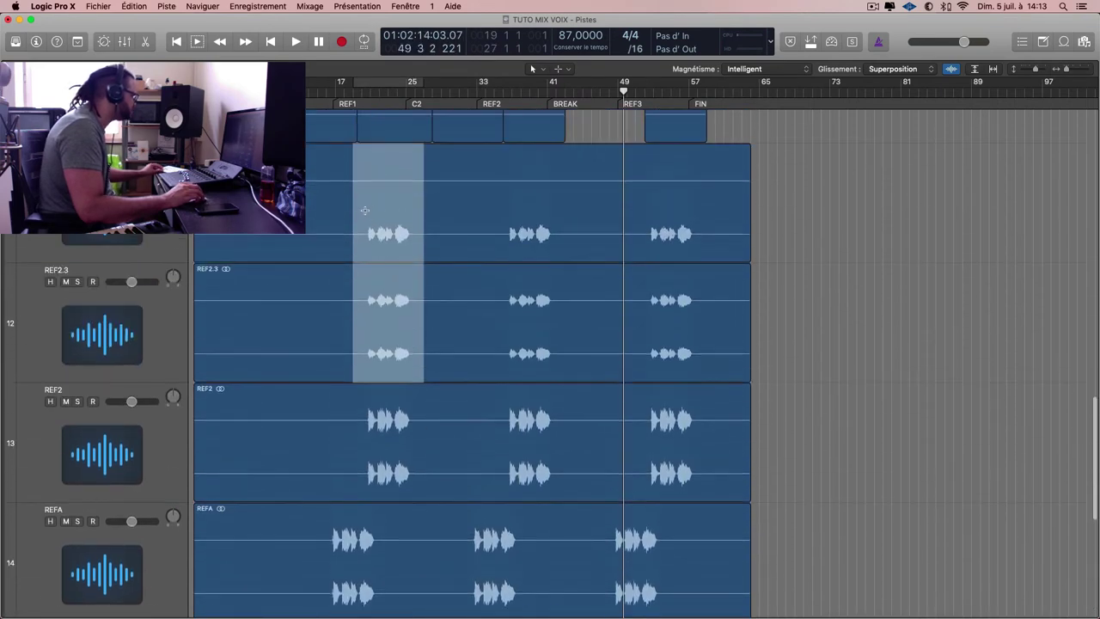
{"action": "left_click_drag", "start_coordinate": [356, 186], "coordinate": [422, 504]}
{"action": "left_click", "coordinate": [422, 422]}
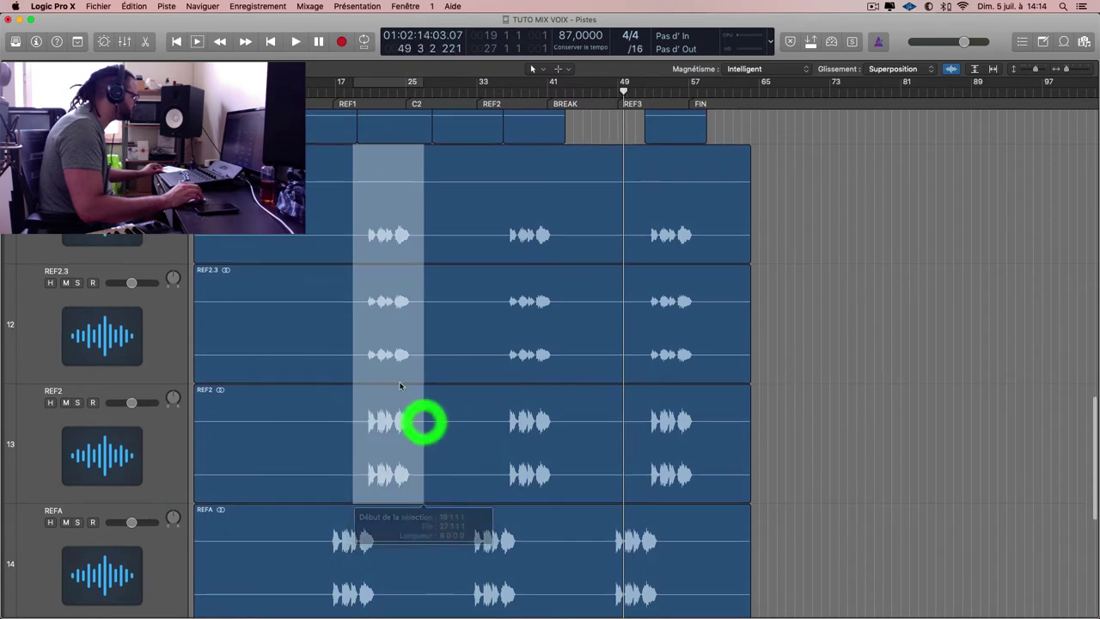
{"action": "left_click_drag", "start_coordinate": [499, 197], "coordinate": [562, 381]}
{"action": "left_click", "coordinate": [555, 340]}
{"action": "left_click_drag", "start_coordinate": [646, 189], "coordinate": [707, 418]}
{"action": "left_click", "coordinate": [678, 346]}
Split out the three vocal passages on REFA and REFB together, at about bars 15–23, 32–38 and 47–55.
{"action": "scroll", "coordinate": [749, 334], "scroll_direction": "down", "scroll_amount": 6}
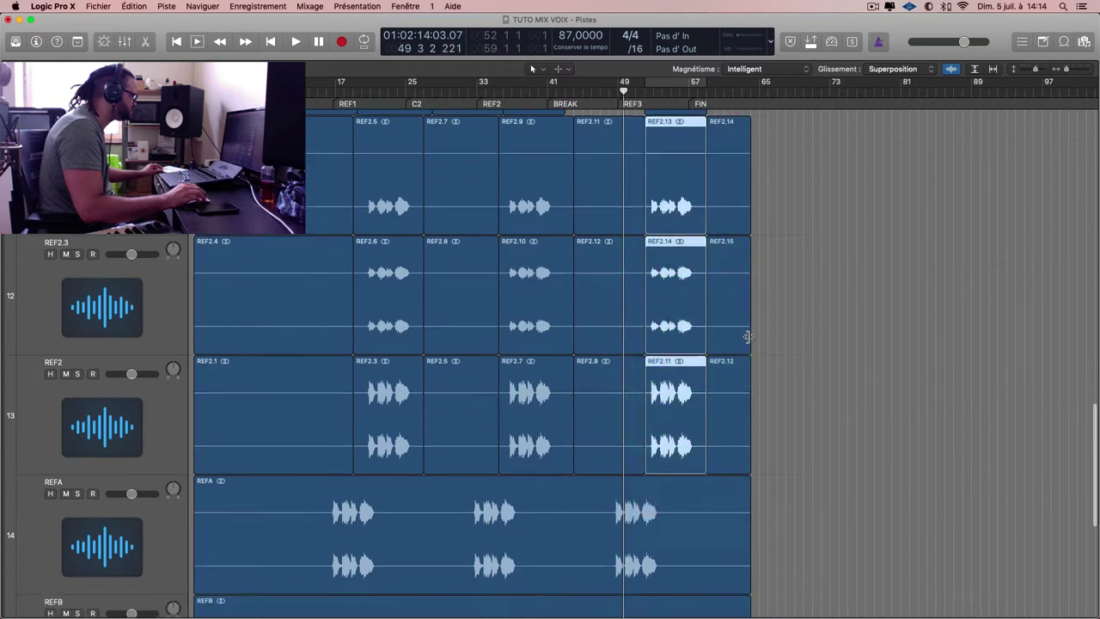
{"action": "left_click_drag", "start_coordinate": [325, 319], "coordinate": [391, 373]}
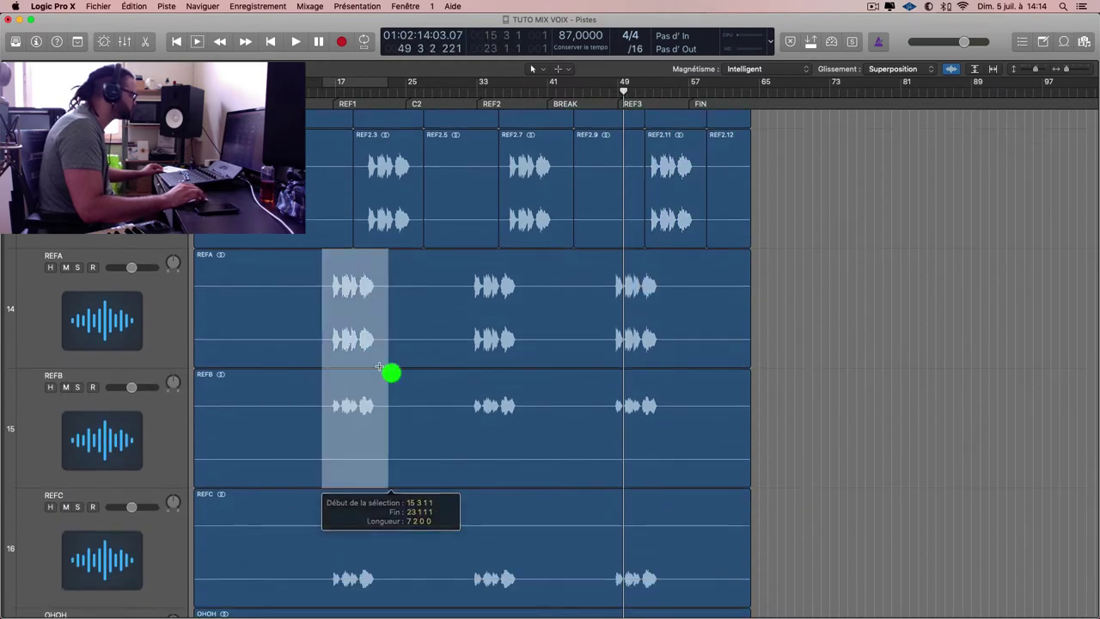
{"action": "left_click", "coordinate": [361, 348]}
{"action": "left_click_drag", "start_coordinate": [469, 309], "coordinate": [521, 389]}
{"action": "left_click", "coordinate": [521, 385]}
{"action": "left_click_drag", "start_coordinate": [600, 327], "coordinate": [675, 387]}
{"action": "left_click", "coordinate": [676, 387]}
On REFC, split out the passages at bars 16–23 and 32–39, and crop the remainder to about bars 48–54.
{"action": "scroll", "coordinate": [336, 408], "scroll_direction": "down", "scroll_amount": 3}
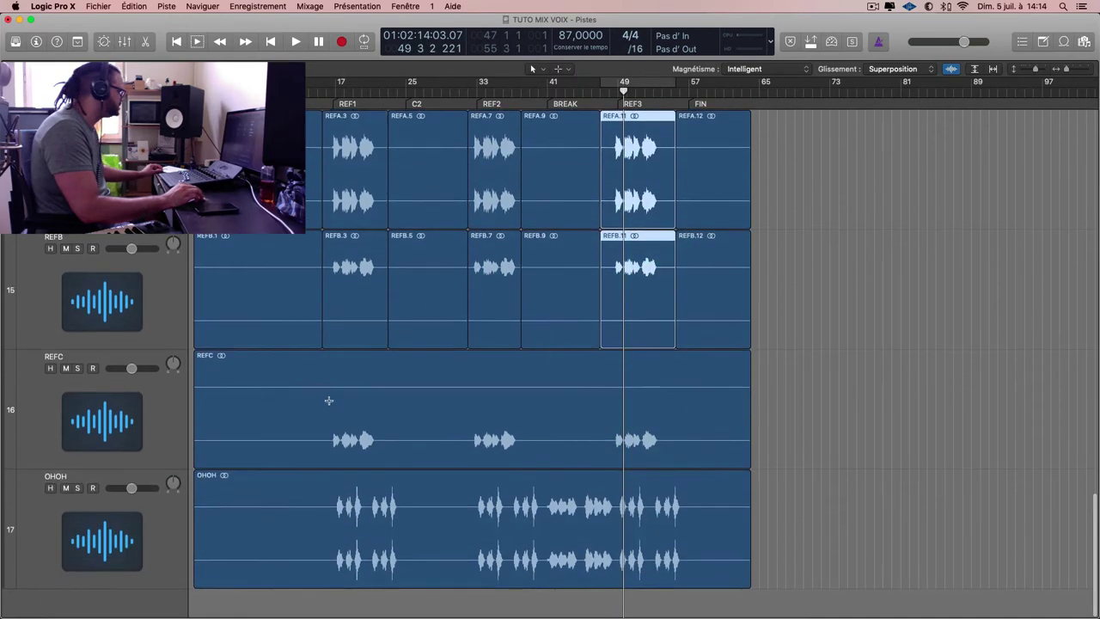
{"action": "left_click_drag", "start_coordinate": [325, 394], "coordinate": [387, 447]}
{"action": "left_click", "coordinate": [364, 435]}
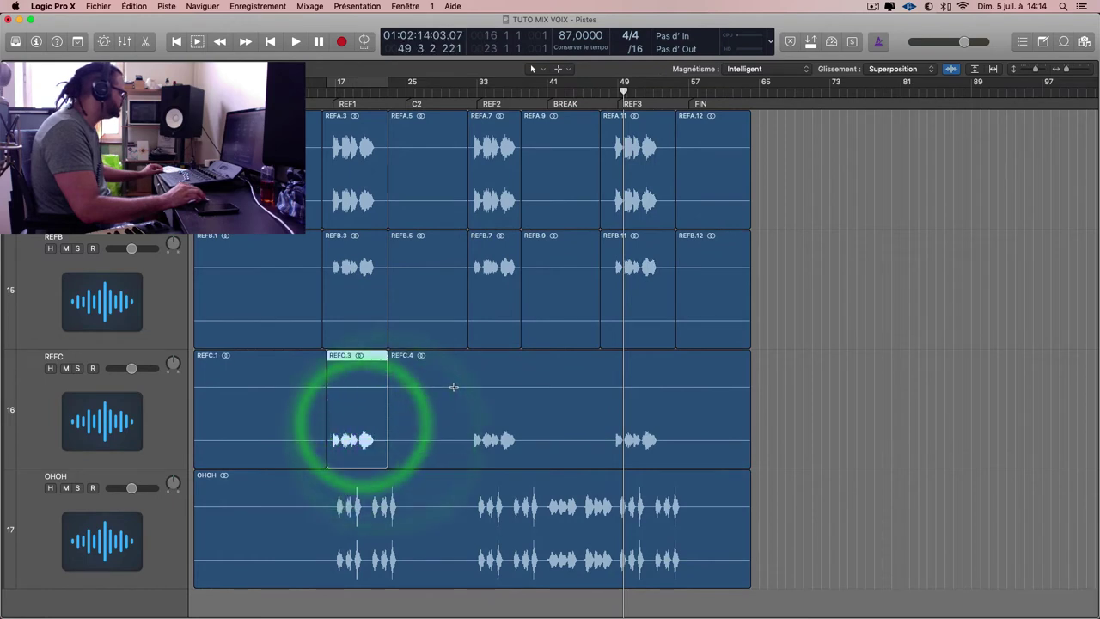
{"action": "left_click_drag", "start_coordinate": [467, 382], "coordinate": [528, 430]}
{"action": "left_click", "coordinate": [528, 430]}
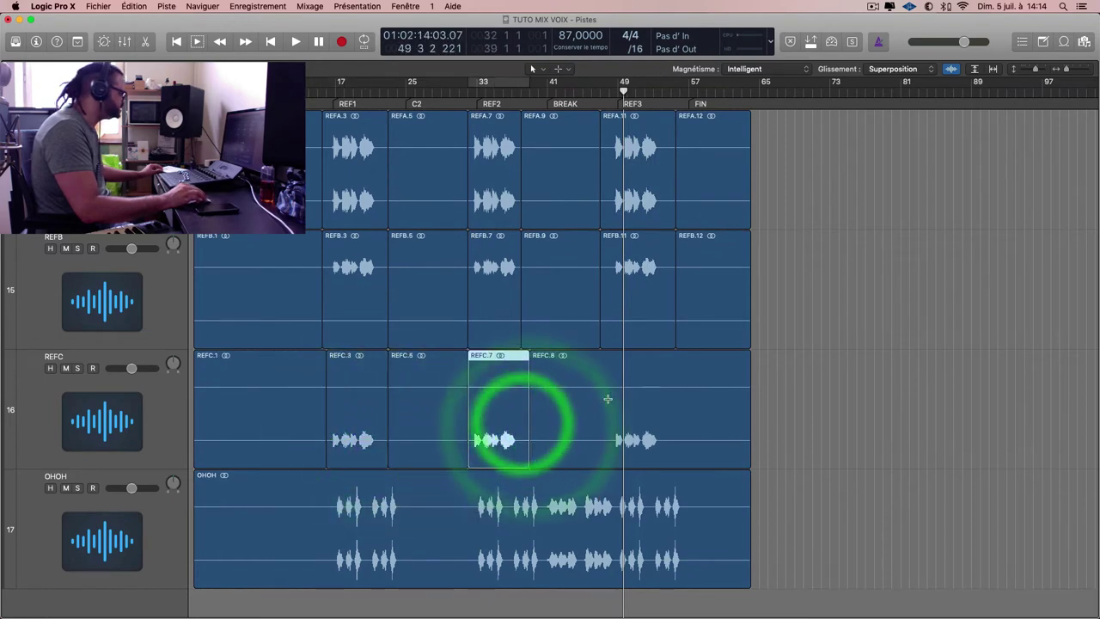
{"action": "left_click_drag", "start_coordinate": [609, 401], "coordinate": [666, 426]}
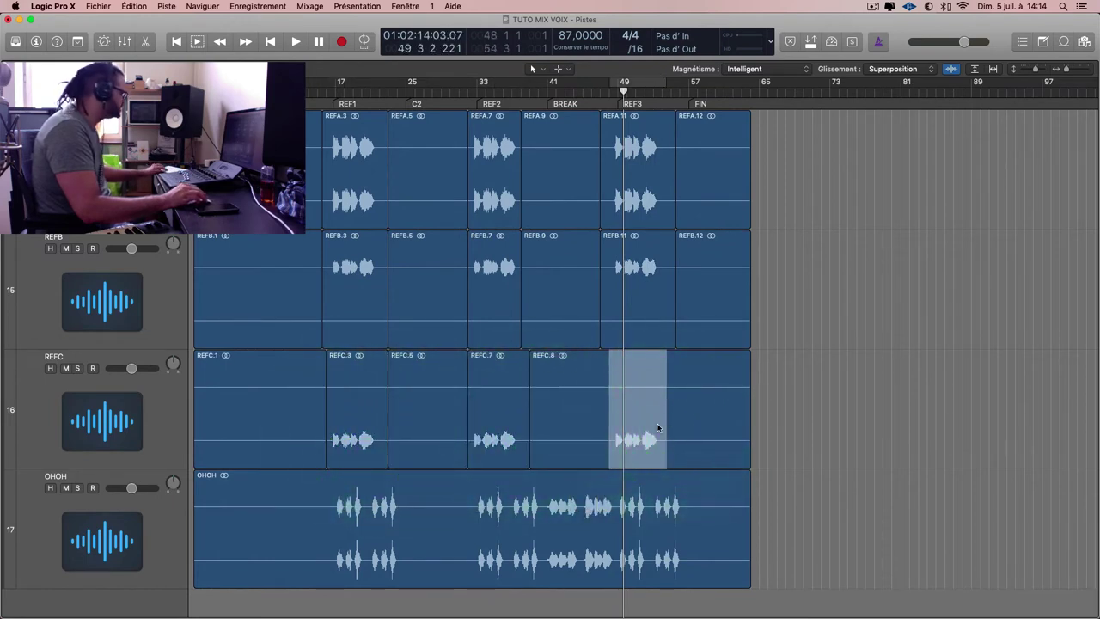
{"action": "key", "text": "ctrl+c"}
On OHOH, split out the passage at bars 16–25 and crop the remainder to about bars 32–57.
{"action": "left_click_drag", "start_coordinate": [336, 516], "coordinate": [405, 550]}
{"action": "left_click", "coordinate": [396, 537]}
{"action": "left_click_drag", "start_coordinate": [471, 506], "coordinate": [690, 544]}
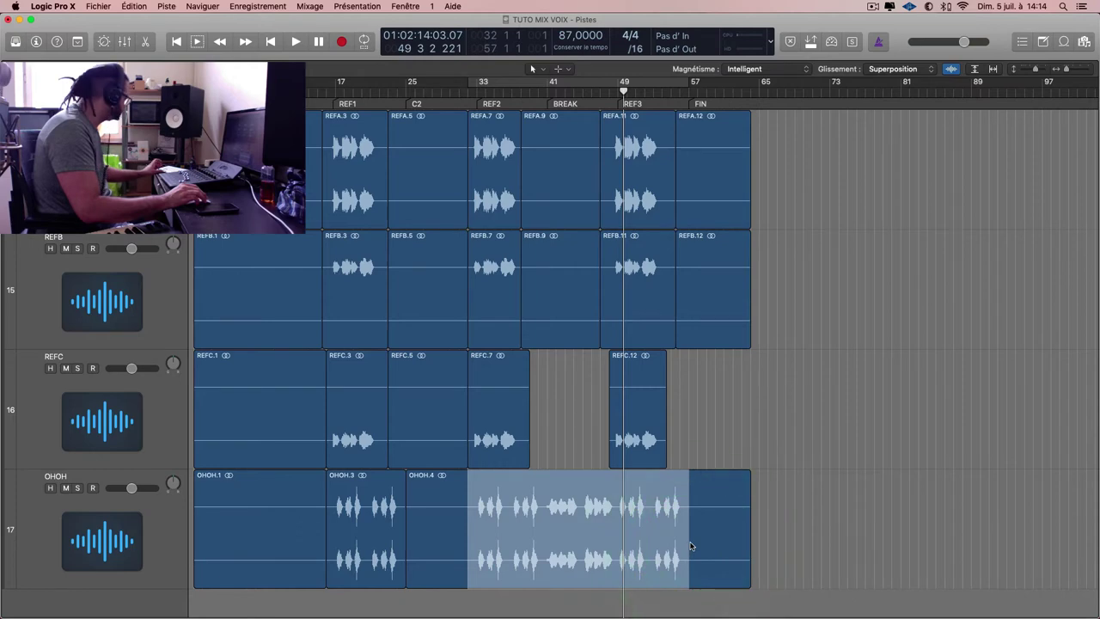
{"action": "key", "text": "alt+c"}
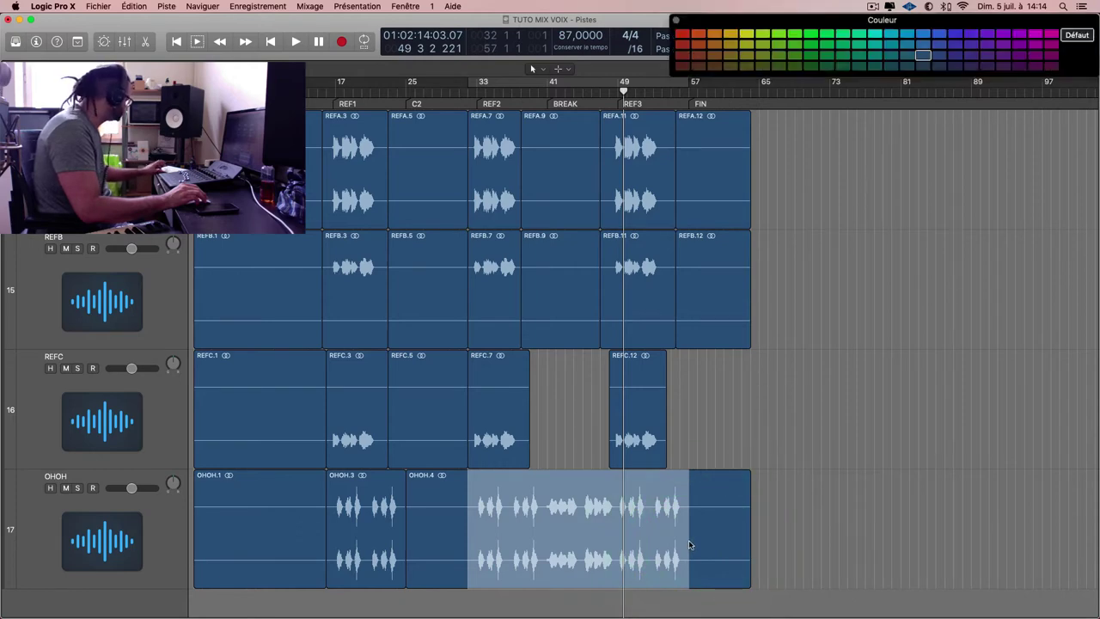
{"action": "key", "text": "alt+c"}
{"action": "key", "text": "ctrl+c"}
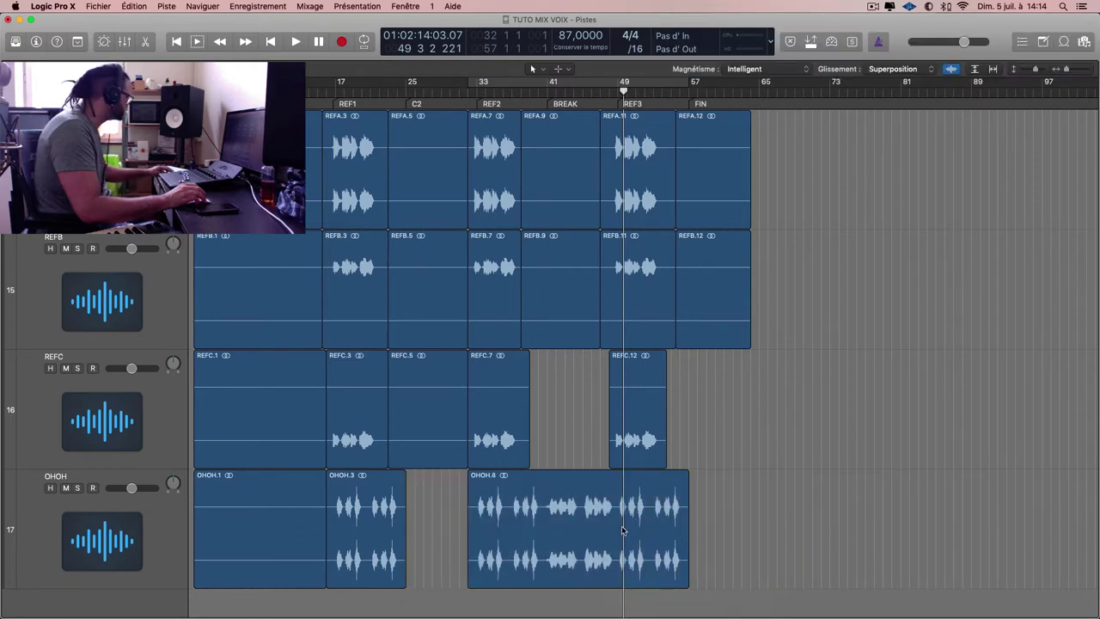
Add the silent regions between the vocal passages on REF2.2, REF2.3 and REF2 to the selection, keeping the silent REF2.1 region selected.
{"action": "scroll", "coordinate": [624, 530], "scroll_direction": "up", "scroll_amount": 3}
{"action": "scroll", "coordinate": [622, 528], "scroll_direction": "down", "scroll_amount": 5}
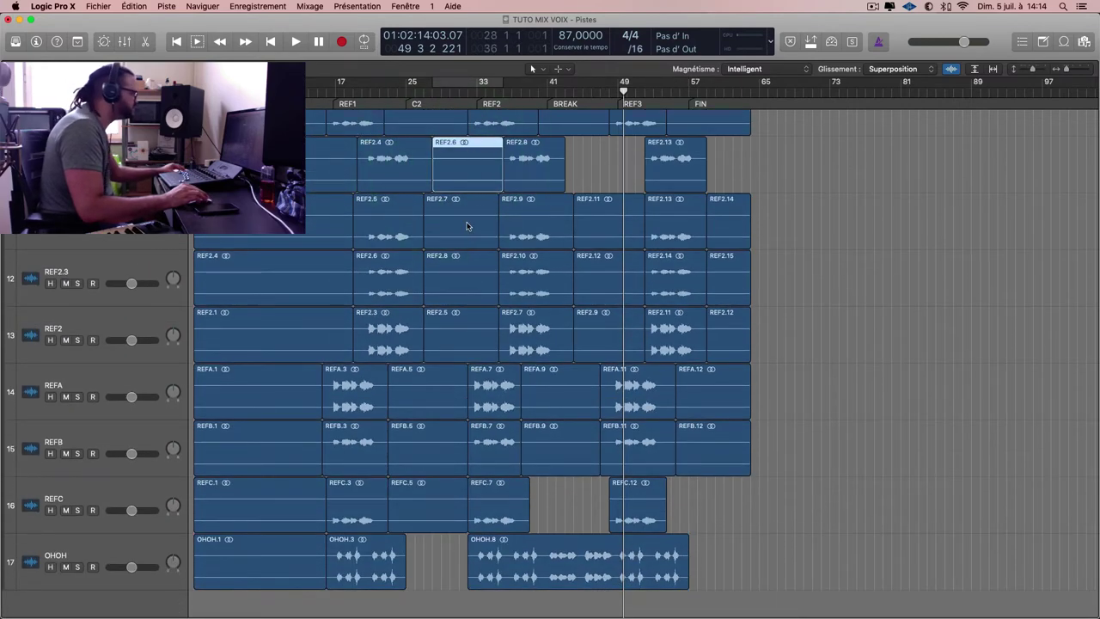
{"action": "left_click", "coordinate": [468, 226], "text": "shift"}
{"action": "left_click", "coordinate": [467, 274], "text": "shift"}
{"action": "left_click", "coordinate": [477, 323], "text": "shift"}
{"action": "left_click", "coordinate": [616, 230], "text": "shift"}
{"action": "left_click", "coordinate": [611, 278], "text": "shift"}
{"action": "left_click", "coordinate": [620, 321], "text": "shift"}
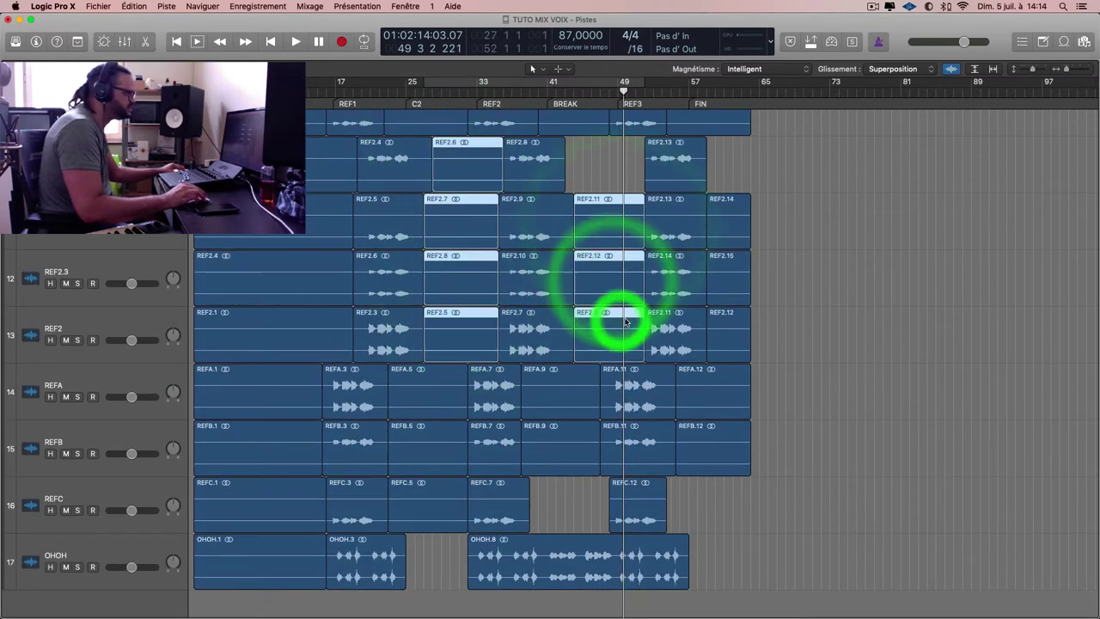
Add the silent end regions from REF2.2 down to REFB and the silent gaps between passages on REFA, REFB and REFC to the selection.
{"action": "left_click", "coordinate": [733, 233], "text": "shift"}
{"action": "left_click", "coordinate": [735, 288], "text": "shift"}
{"action": "left_click", "coordinate": [735, 331], "text": "shift"}
{"action": "left_click", "coordinate": [714, 392], "text": "shift"}
{"action": "left_click", "coordinate": [690, 447], "text": "shift"}
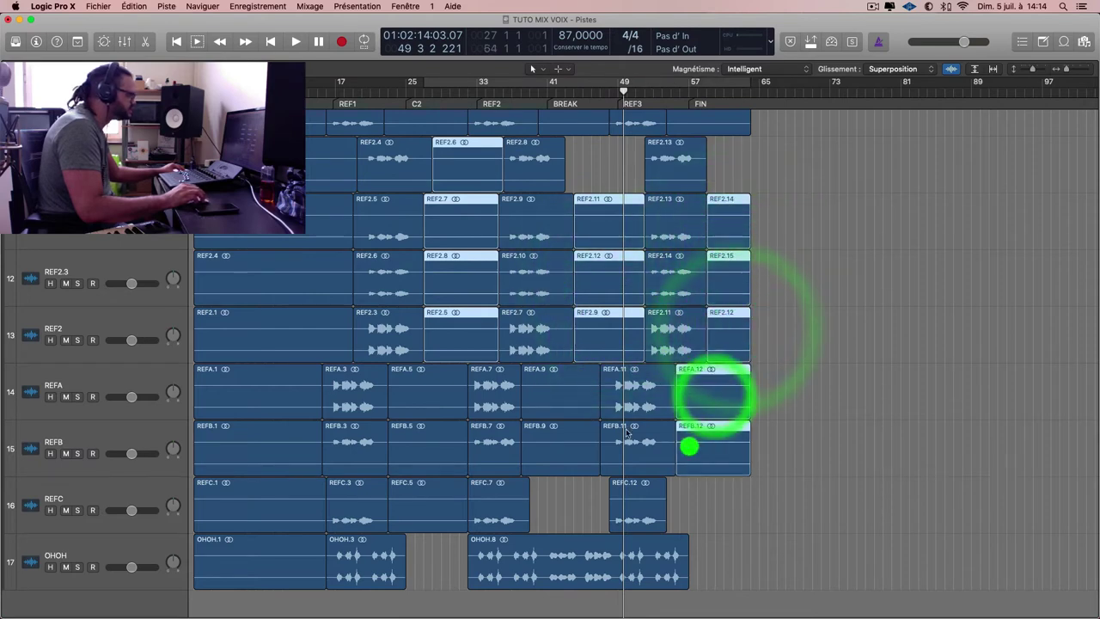
{"action": "left_click", "coordinate": [576, 414], "text": "shift"}
{"action": "left_click", "coordinate": [560, 447], "text": "shift"}
{"action": "left_click", "coordinate": [438, 409], "text": "shift"}
{"action": "left_click", "coordinate": [430, 448], "text": "shift"}
{"action": "left_click", "coordinate": [430, 498], "text": "shift"}
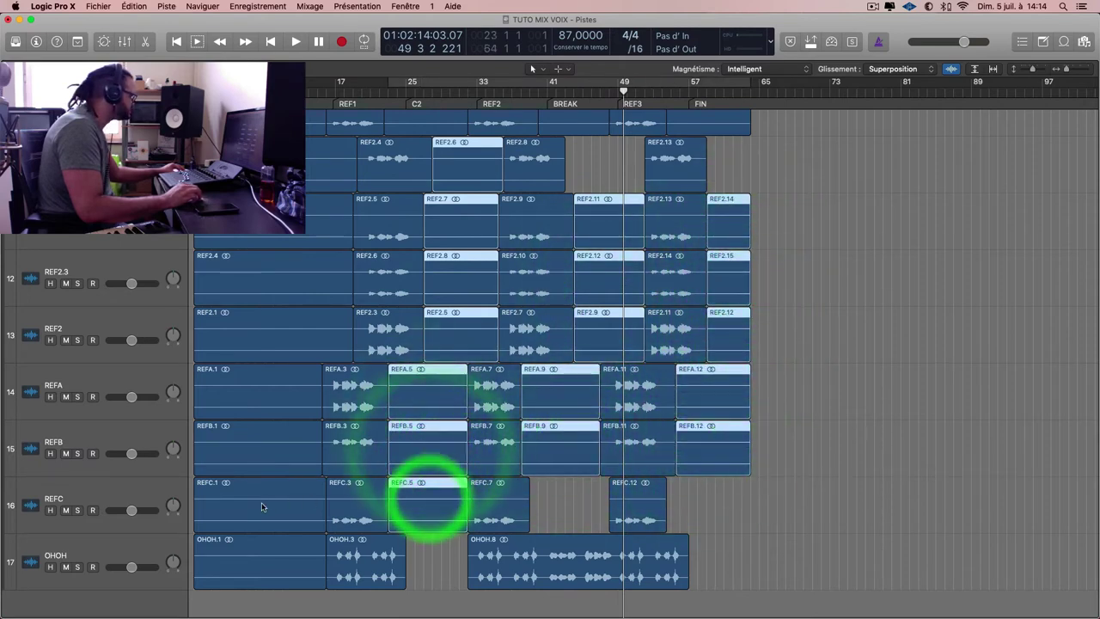
Add the silent opening regions on REF D through OHOH, before the first vocal passages, to the selection.
{"action": "left_click", "coordinate": [259, 507], "text": "shift"}
{"action": "left_click", "coordinate": [281, 449], "text": "shift"}
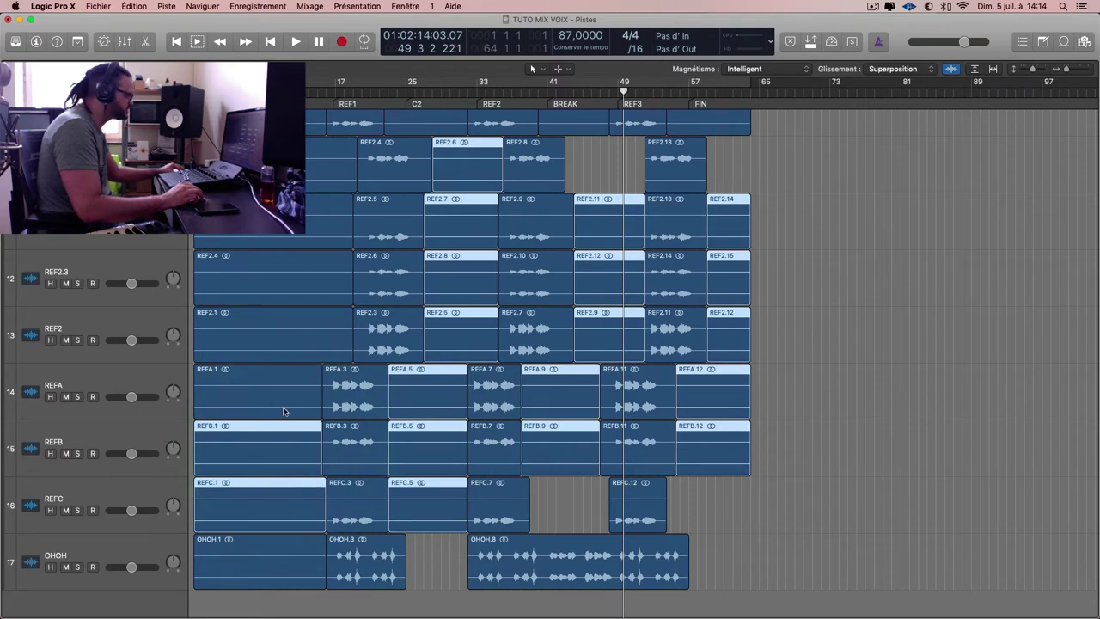
{"action": "left_click", "coordinate": [273, 547], "text": "shift"}
{"action": "scroll", "coordinate": [283, 301], "scroll_direction": "up", "scroll_amount": 2}
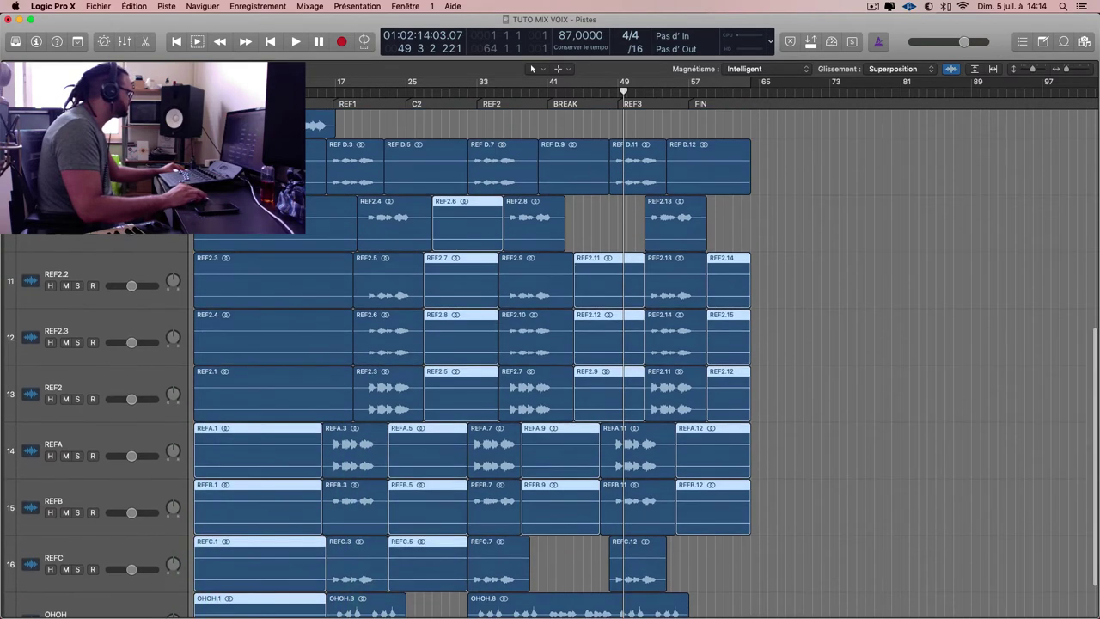
{"action": "left_click", "coordinate": [298, 273], "text": "shift"}
{"action": "left_click", "coordinate": [302, 341], "text": "shift"}
{"action": "left_click", "coordinate": [307, 381], "text": "shift"}
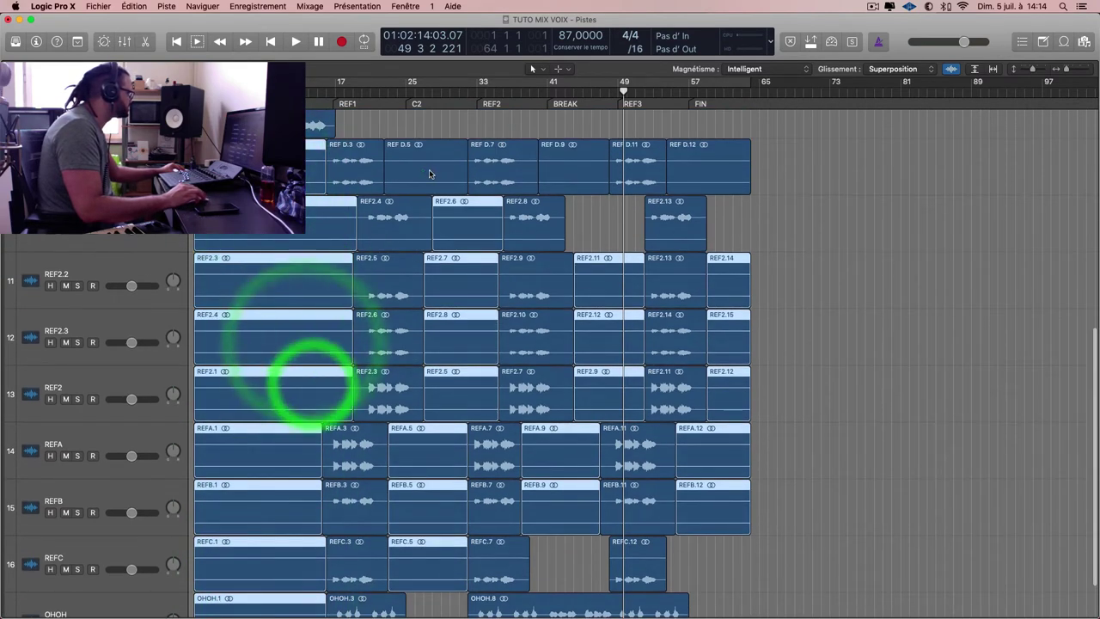
Add REF D's silent gaps and end region to the selection, and delete all the selected silent regions.
{"action": "left_click", "coordinate": [433, 170], "text": "shift"}
{"action": "left_click", "coordinate": [602, 178], "text": "shift"}
{"action": "left_click", "coordinate": [720, 167], "text": "shift"}
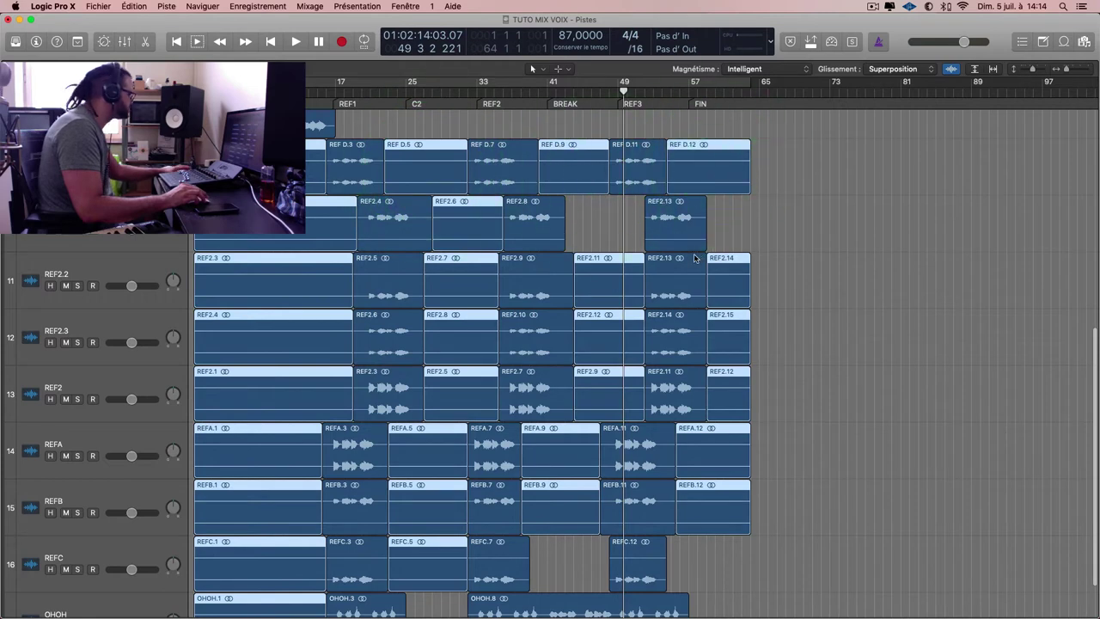
{"action": "key", "text": "Delete"}
Move the REF D track down the track list so it sits between REFC and OHOH.
{"action": "scroll", "coordinate": [665, 258], "scroll_direction": "up", "scroll_amount": 2}
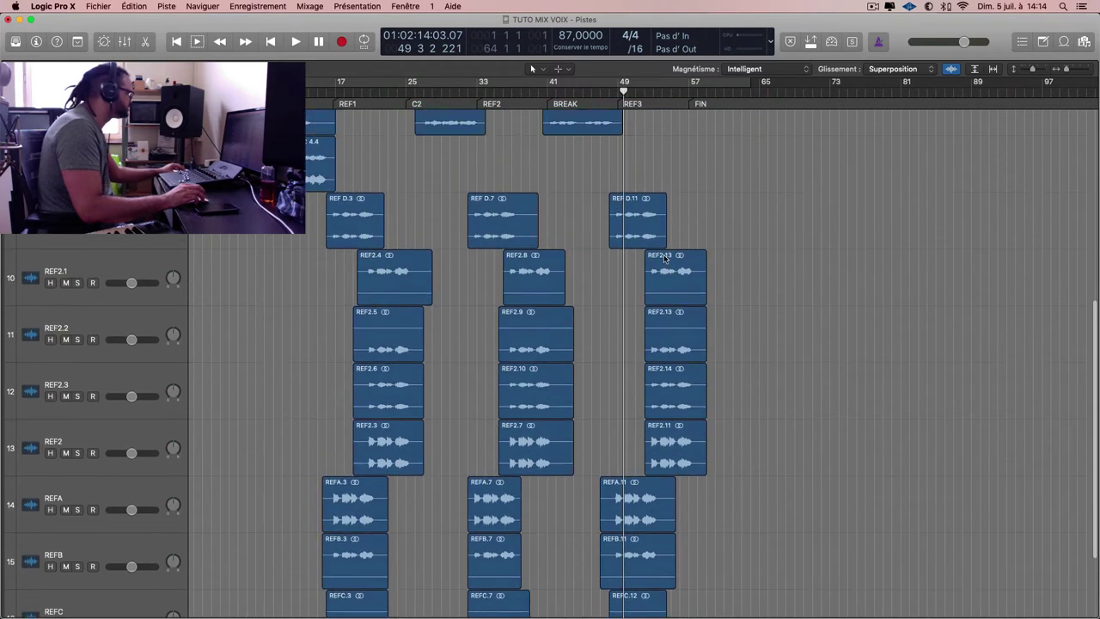
{"action": "key", "text": "super+Up"}
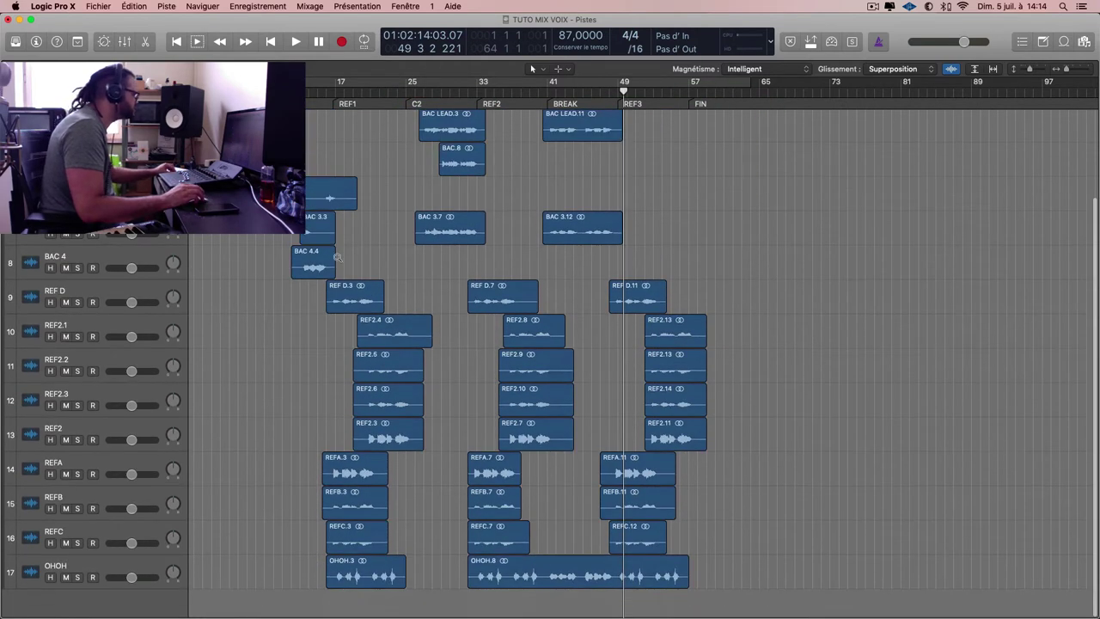
{"action": "scroll", "coordinate": [338, 257], "scroll_direction": "up", "scroll_amount": 1}
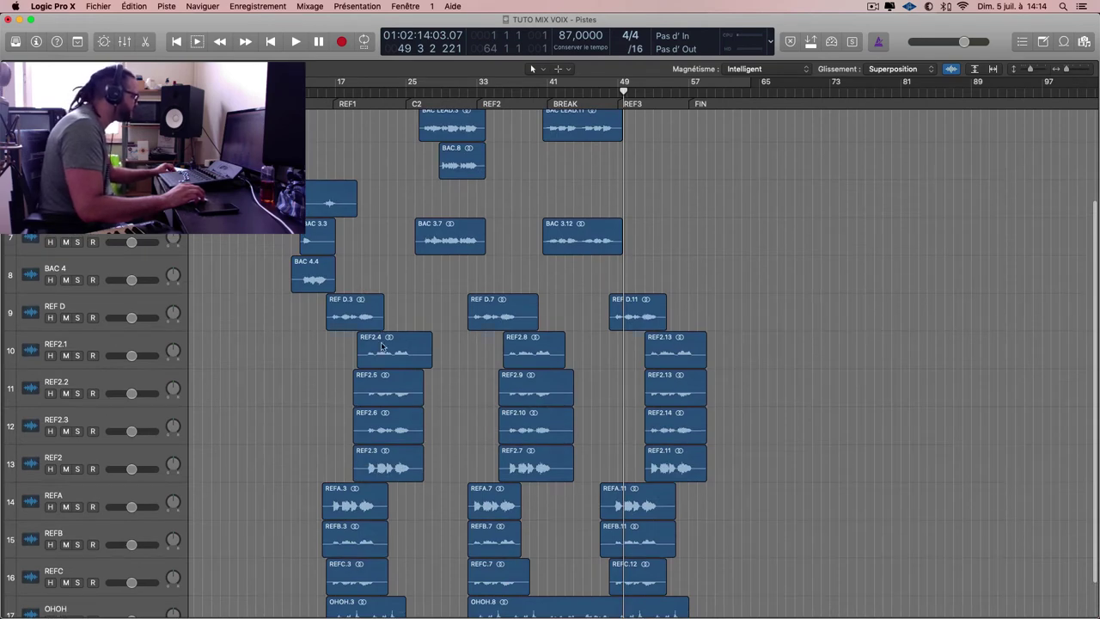
{"action": "scroll", "coordinate": [383, 347], "scroll_direction": "down", "scroll_amount": 2}
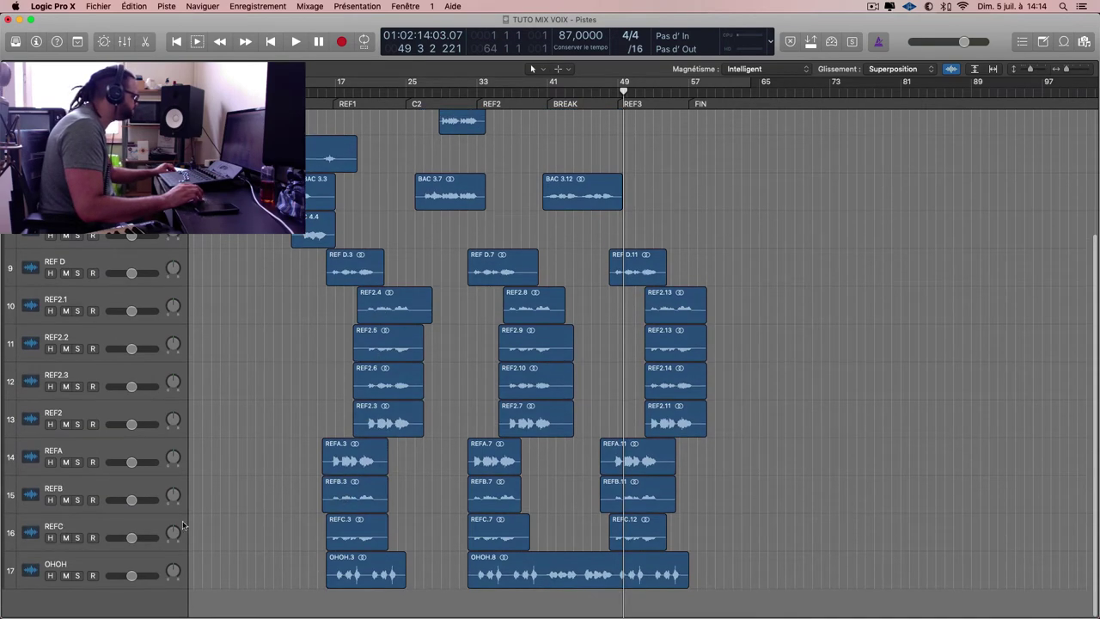
{"action": "mouse_move", "coordinate": [157, 521]}
{"action": "left_mouse_down"}
{"action": "mouse_move", "coordinate": [166, 438]}
{"action": "mouse_move", "coordinate": [185, 382]}
{"action": "mouse_move", "coordinate": [206, 367]}
{"action": "mouse_move", "coordinate": [160, 385]}
{"action": "mouse_move", "coordinate": [172, 528]}
{"action": "left_mouse_up"}
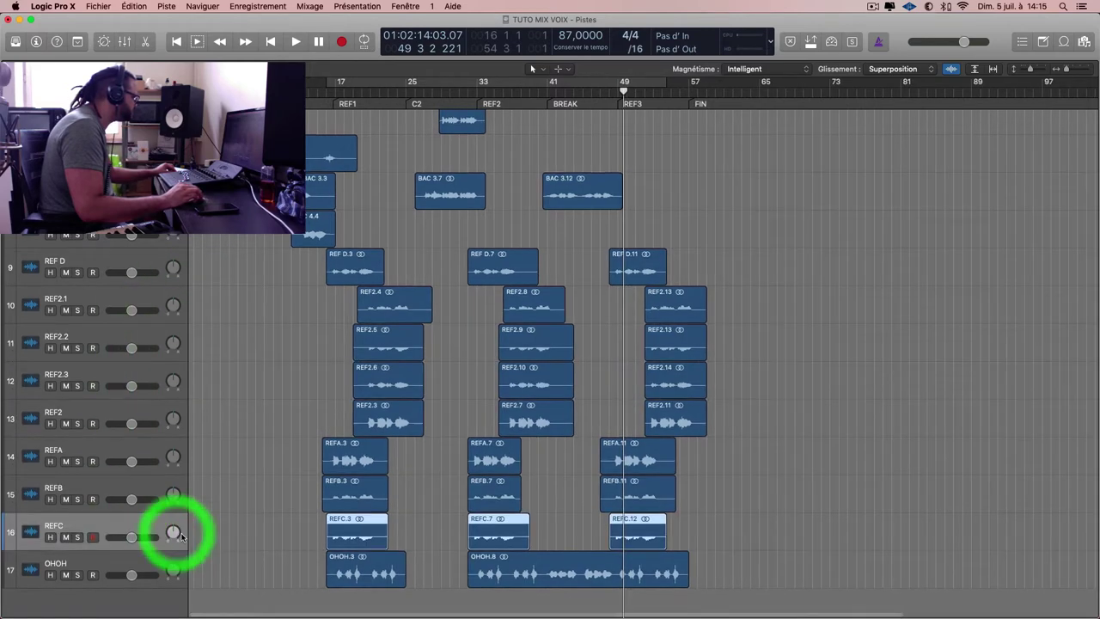
{"action": "scroll", "coordinate": [362, 476], "scroll_direction": "up", "scroll_amount": 5}
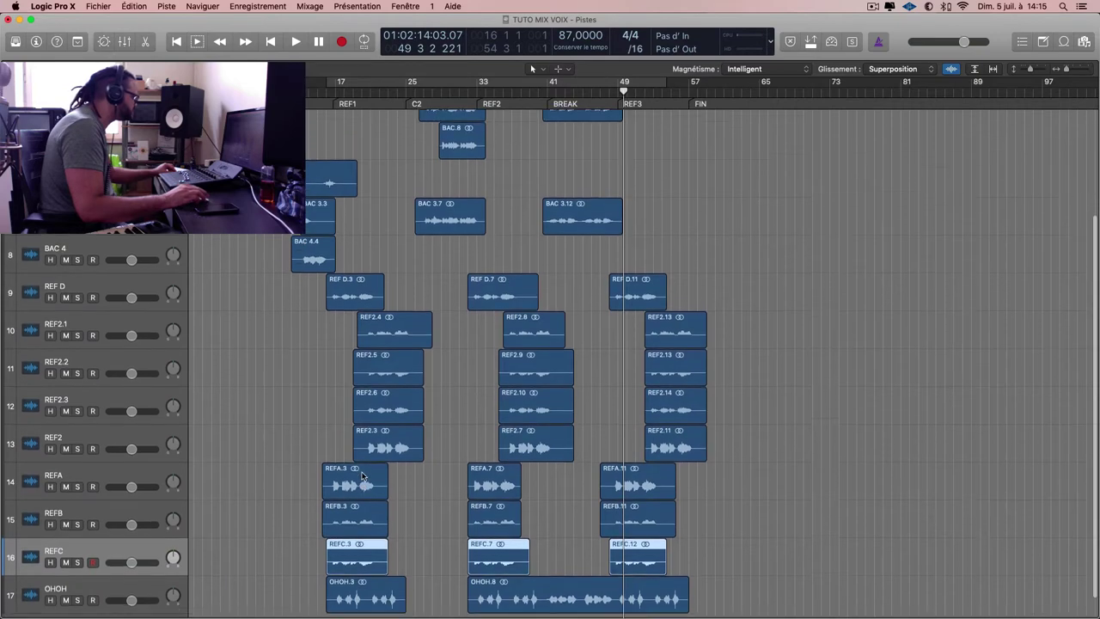
{"action": "left_click", "coordinate": [146, 319]}
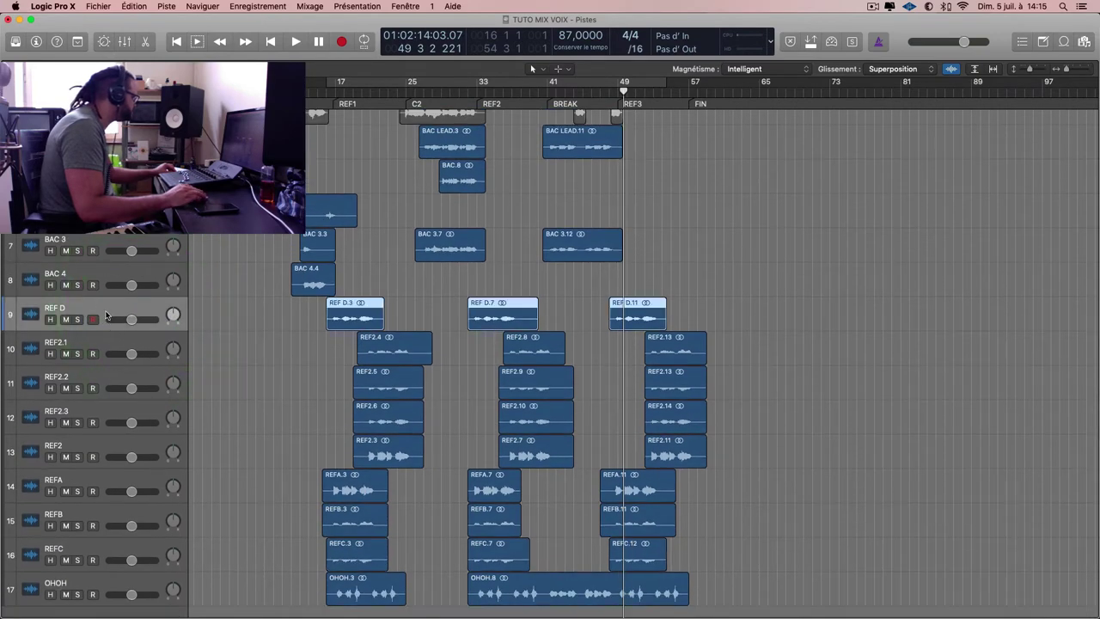
{"action": "mouse_move", "coordinate": [106, 316]}
{"action": "left_mouse_down"}
{"action": "mouse_move", "coordinate": [129, 524]}
{"action": "mouse_move", "coordinate": [157, 559]}
{"action": "left_mouse_up"}
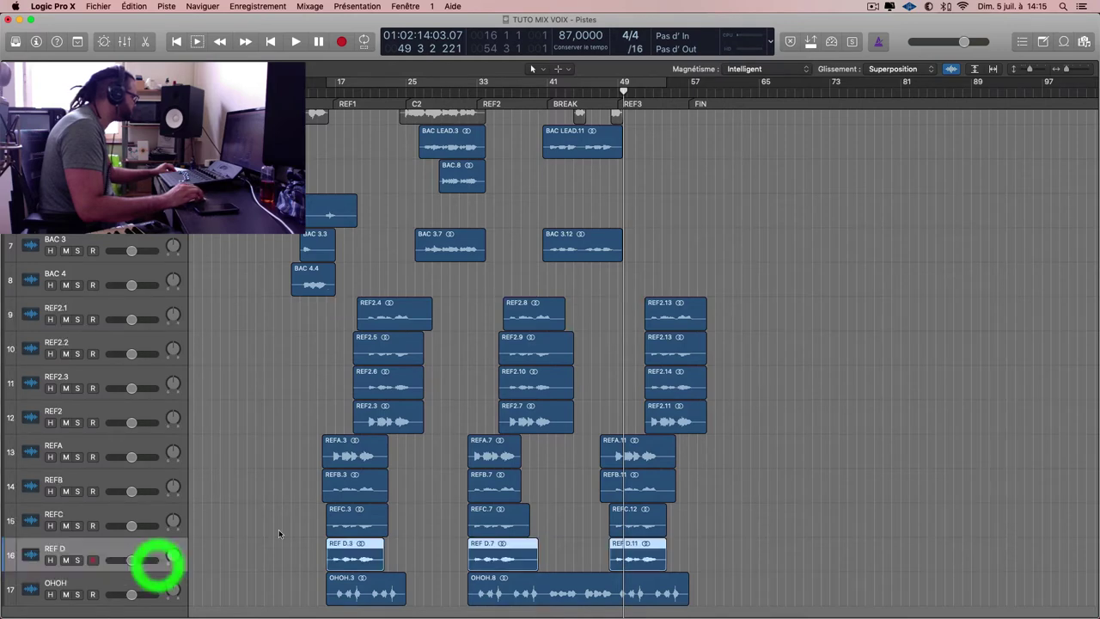
Solo BAC 1 and audition its first vocal passage from about bar 8.
{"action": "scroll", "coordinate": [335, 490], "scroll_direction": "up", "scroll_amount": 4}
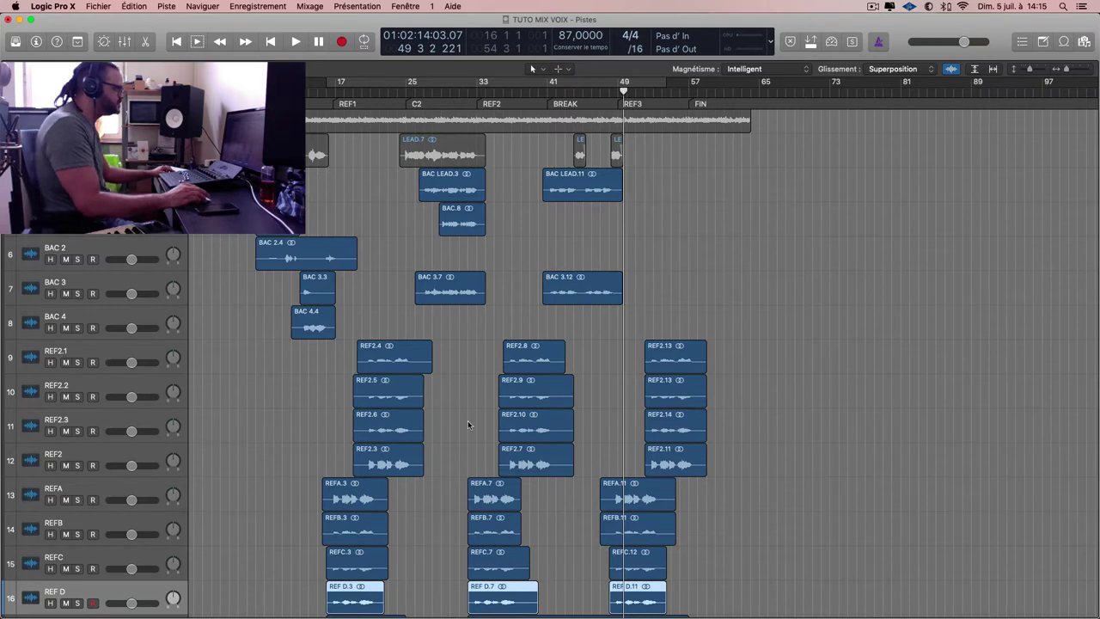
{"action": "scroll", "coordinate": [491, 437], "scroll_direction": "down", "scroll_amount": 4}
{"action": "scroll", "coordinate": [508, 445], "scroll_direction": "up", "scroll_amount": 4}
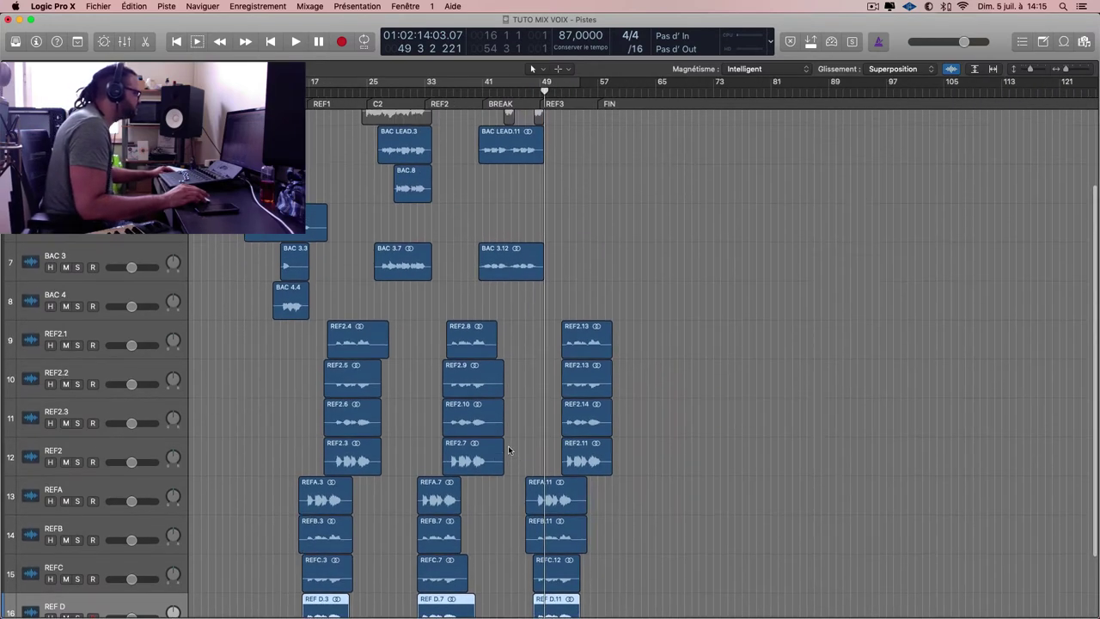
{"action": "scroll", "coordinate": [512, 448], "scroll_direction": "up", "scroll_amount": 1}
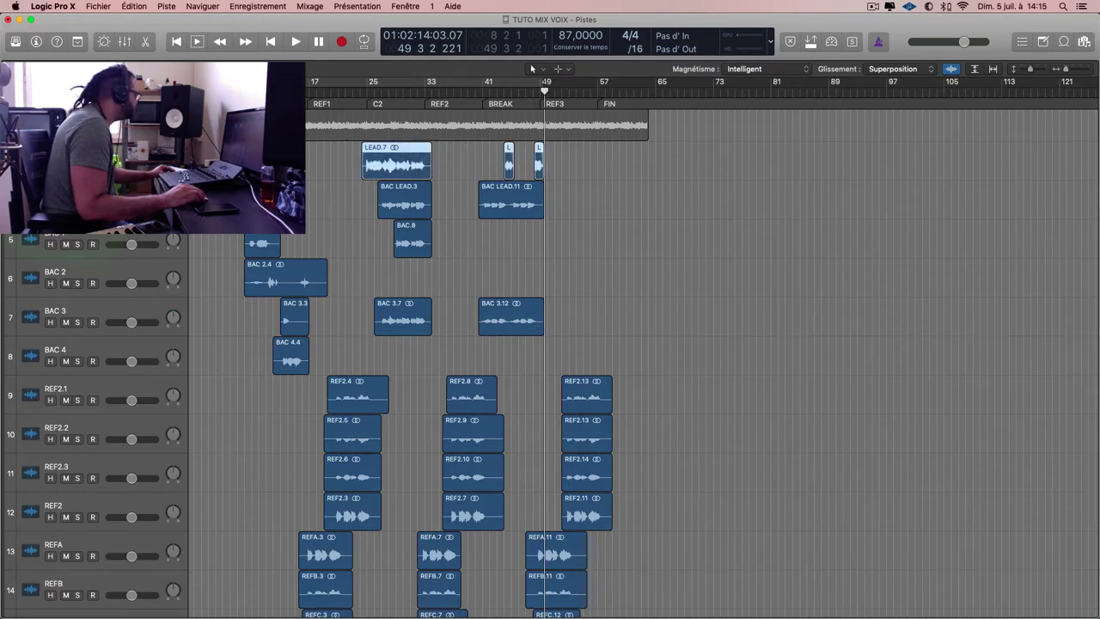
{"action": "left_click", "coordinate": [77, 244]}
{"action": "left_click", "coordinate": [264, 248]}
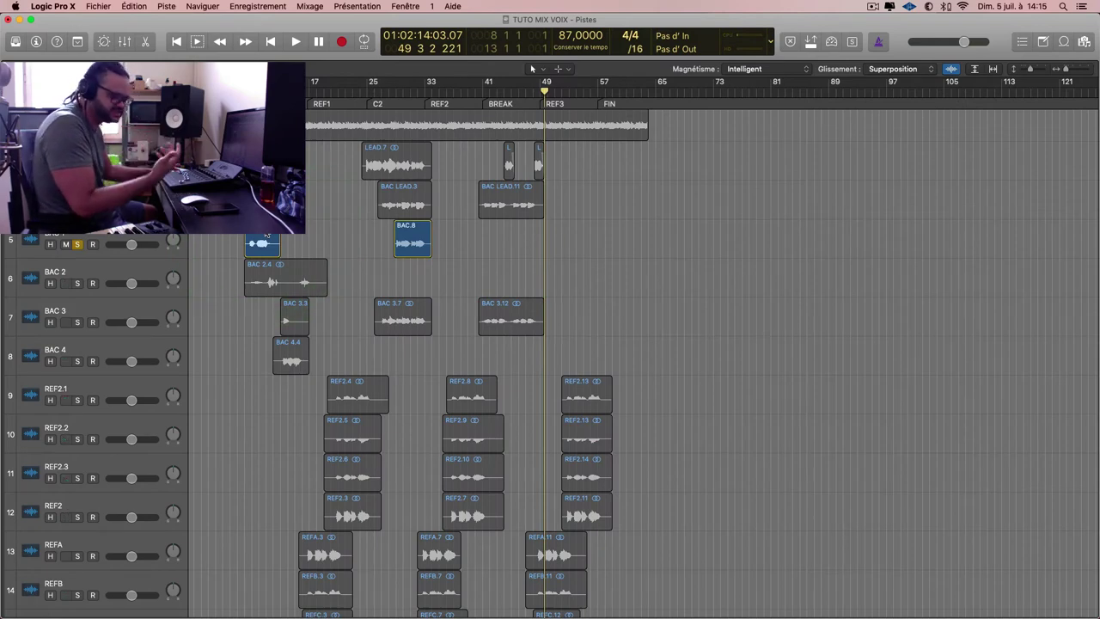
{"action": "key", "text": "shift+space"}
{"action": "scroll", "coordinate": [269, 235], "scroll_direction": "up", "scroll_amount": 5}
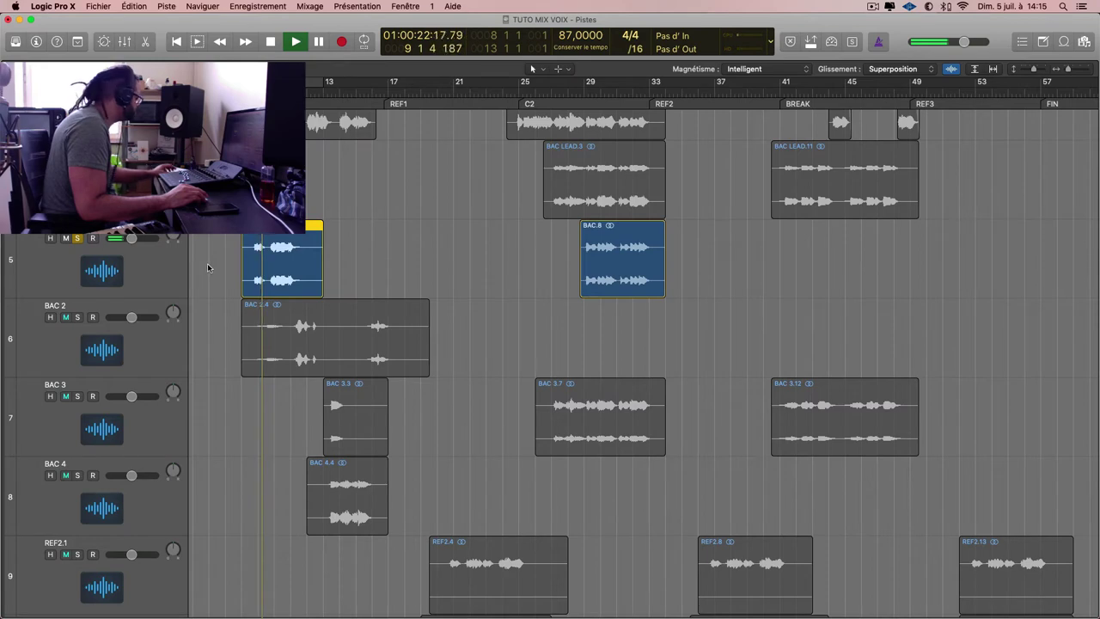
Stop playback and reset the volume faders of BAC 1 through OHOH together to their default level in the mixer.
{"action": "key", "text": "x"}
{"action": "key", "text": "space"}
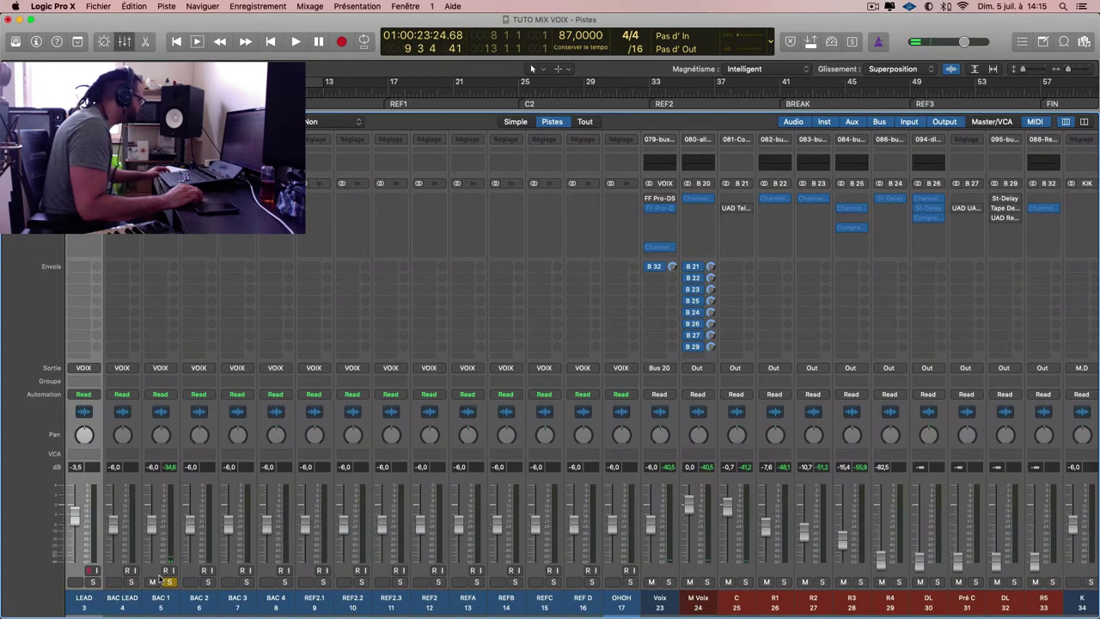
{"action": "left_click_drag", "start_coordinate": [163, 605], "coordinate": [609, 587]}
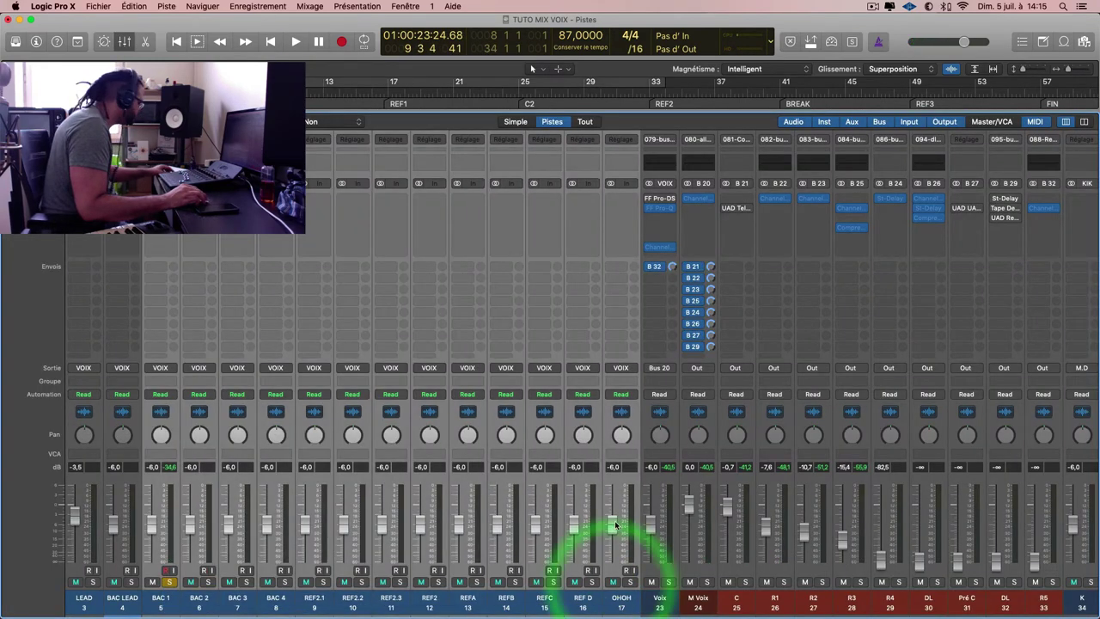
{"action": "left_click", "coordinate": [615, 524], "text": "alt"}
{"action": "key", "text": "x"}
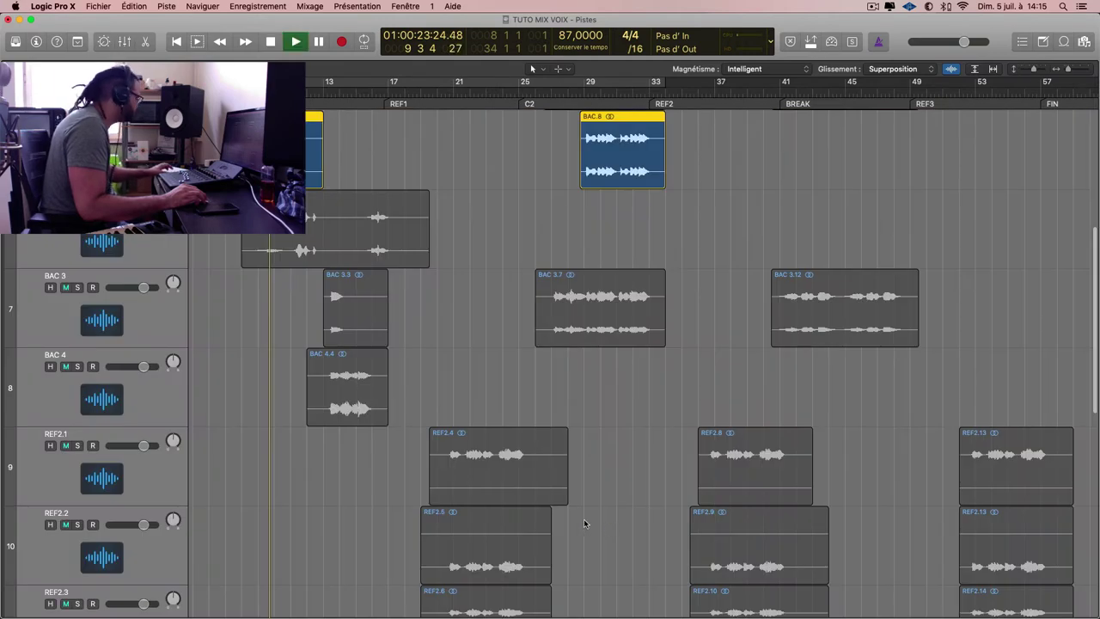
Audition the soloed BAC 1 passages at about bars 9 and 29 with the tracks enlarged.
{"action": "key", "text": "super+Down"}
{"action": "key", "text": "super+Down"}
{"action": "key", "text": "super+Down"}
{"action": "key", "text": "super+Down"}
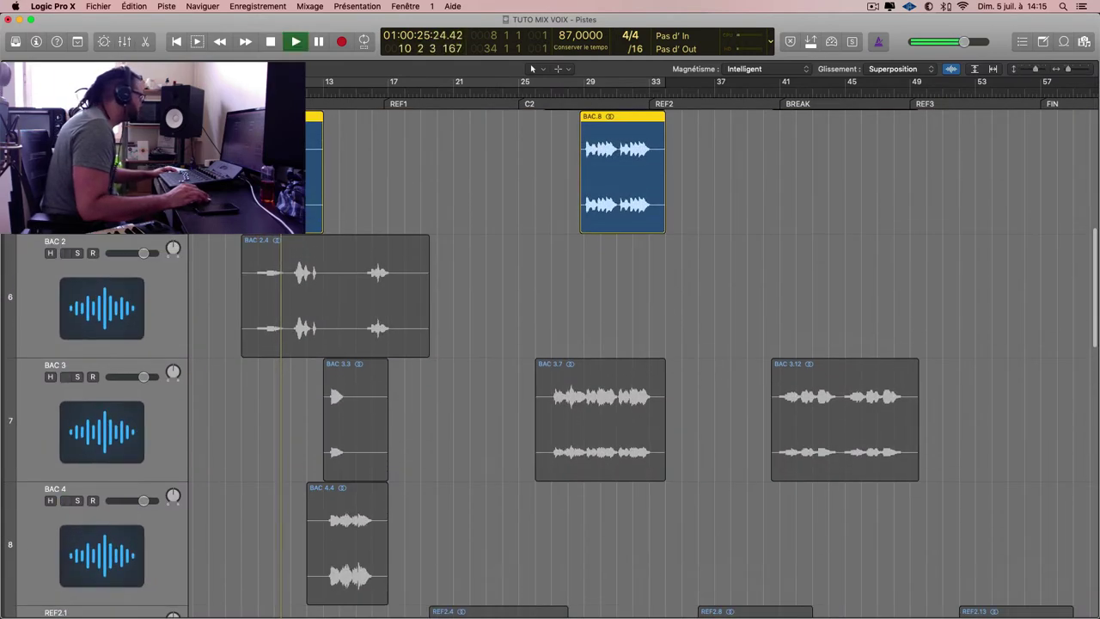
{"action": "left_click", "coordinate": [259, 92]}
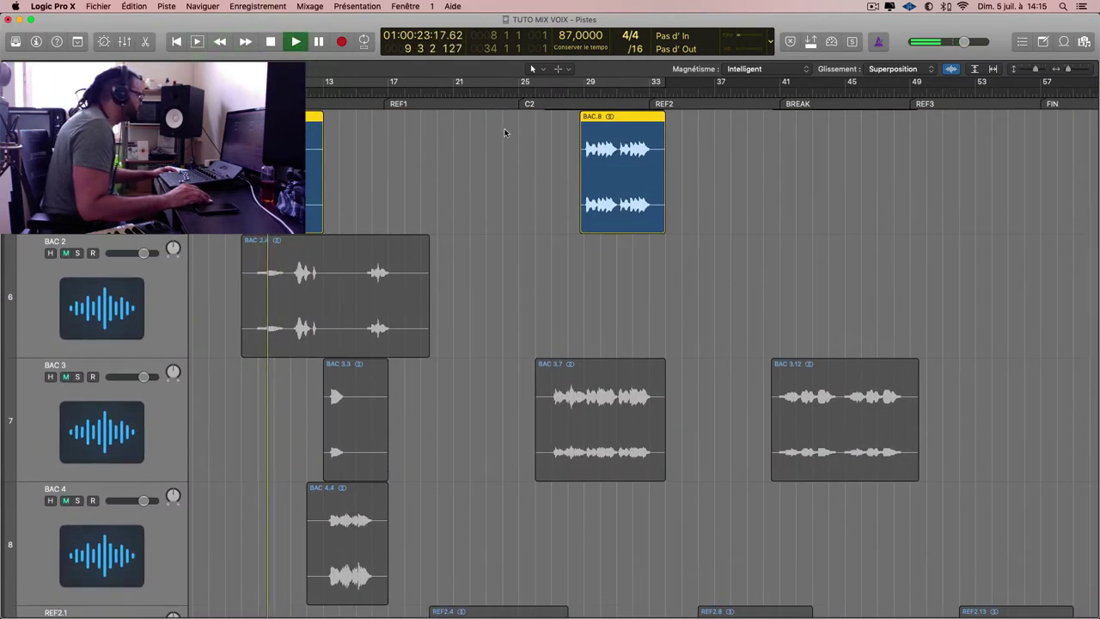
{"action": "left_click", "coordinate": [581, 93]}
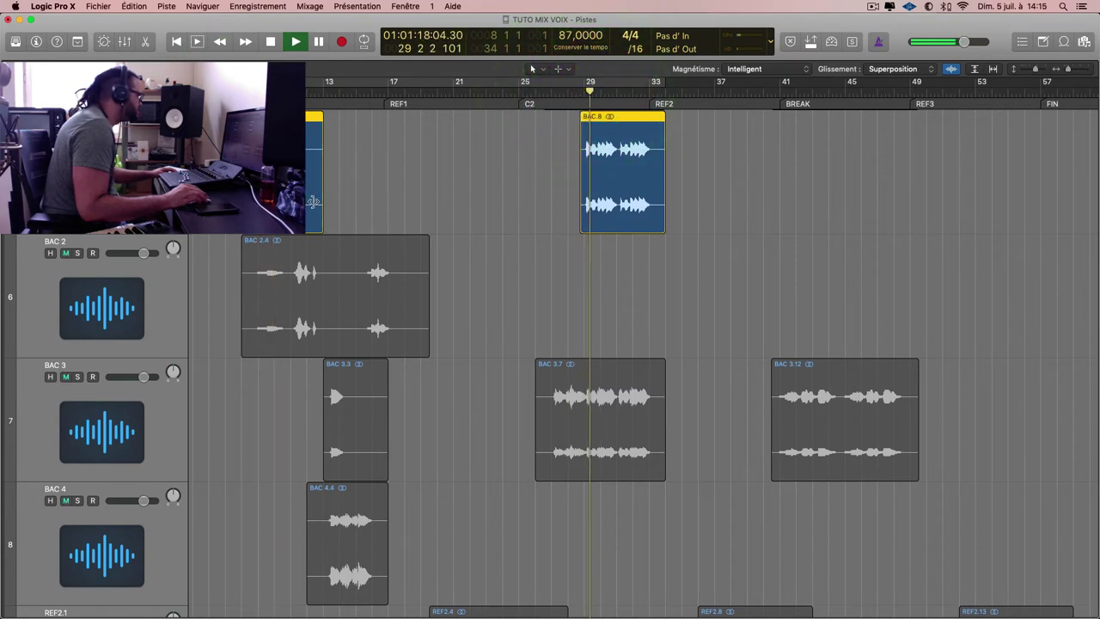
{"action": "left_click", "coordinate": [257, 93]}
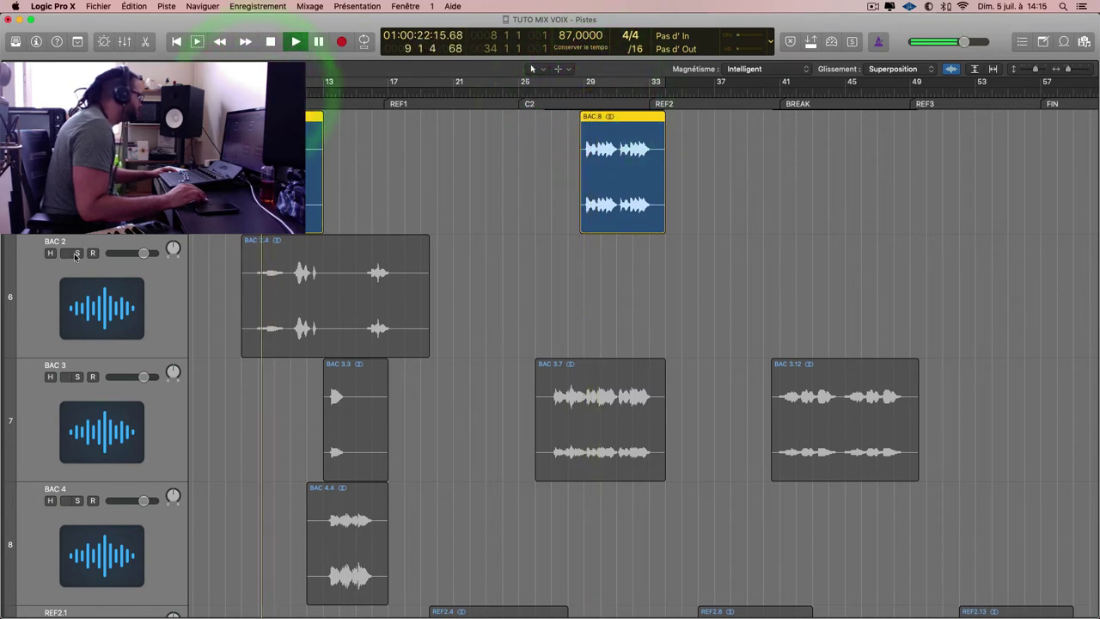
Switch the solo from BAC 1 to BAC 2 and listen to its passage.
{"action": "left_click", "coordinate": [77, 253]}
{"action": "key", "text": "s"}
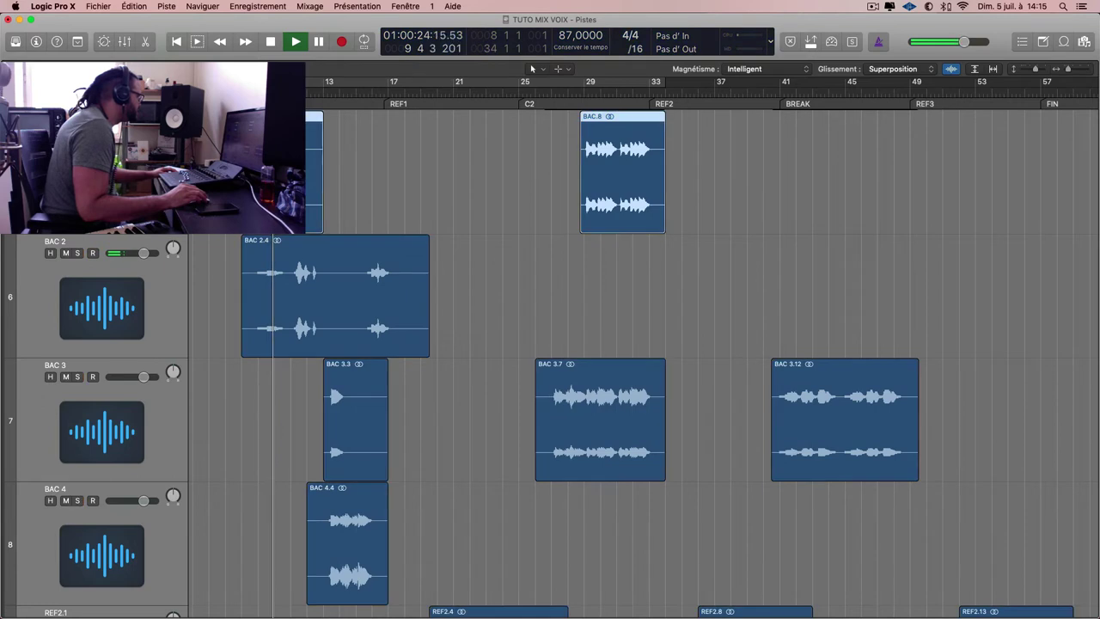
{"action": "left_click", "coordinate": [153, 312]}
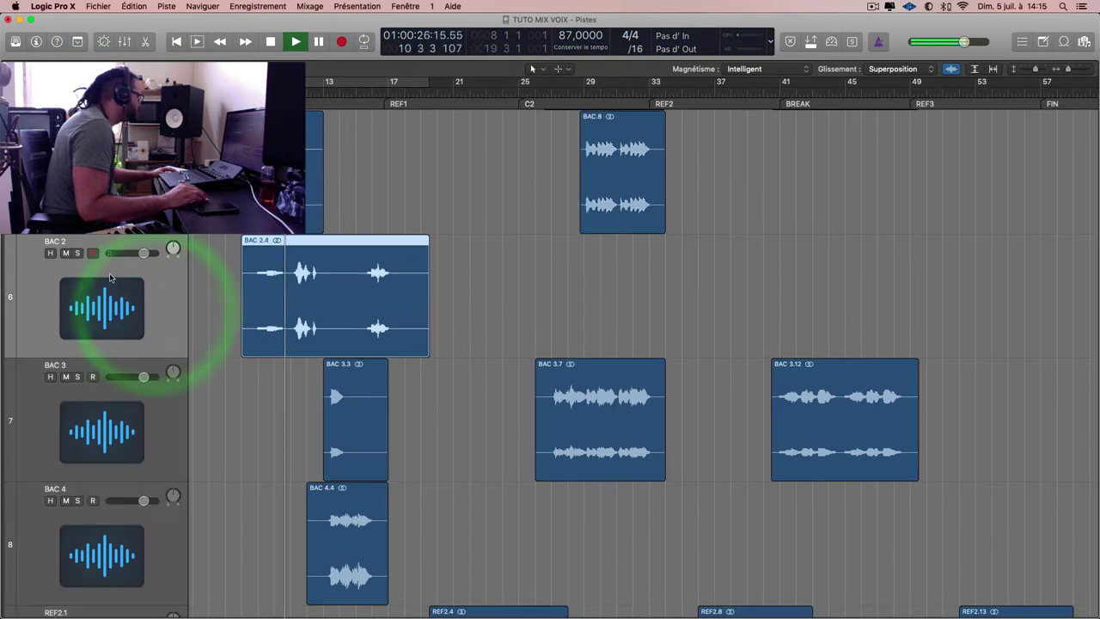
{"action": "left_click", "coordinate": [78, 253]}
{"action": "scroll", "coordinate": [336, 281], "scroll_direction": "down", "scroll_amount": 3}
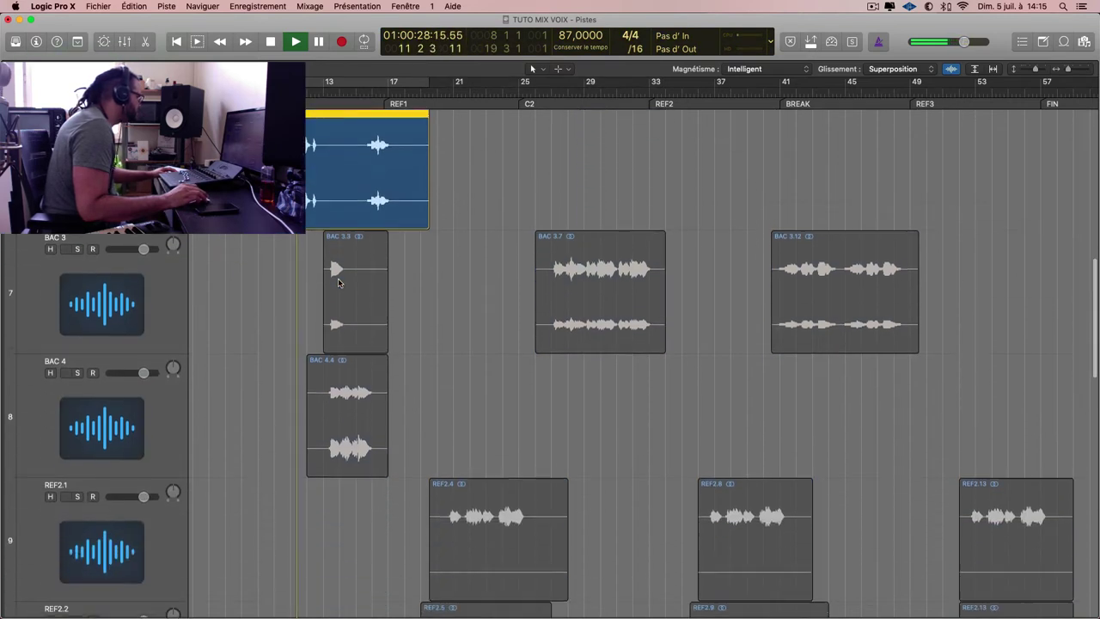
{"action": "scroll", "coordinate": [338, 269], "scroll_direction": "up", "scroll_amount": 2}
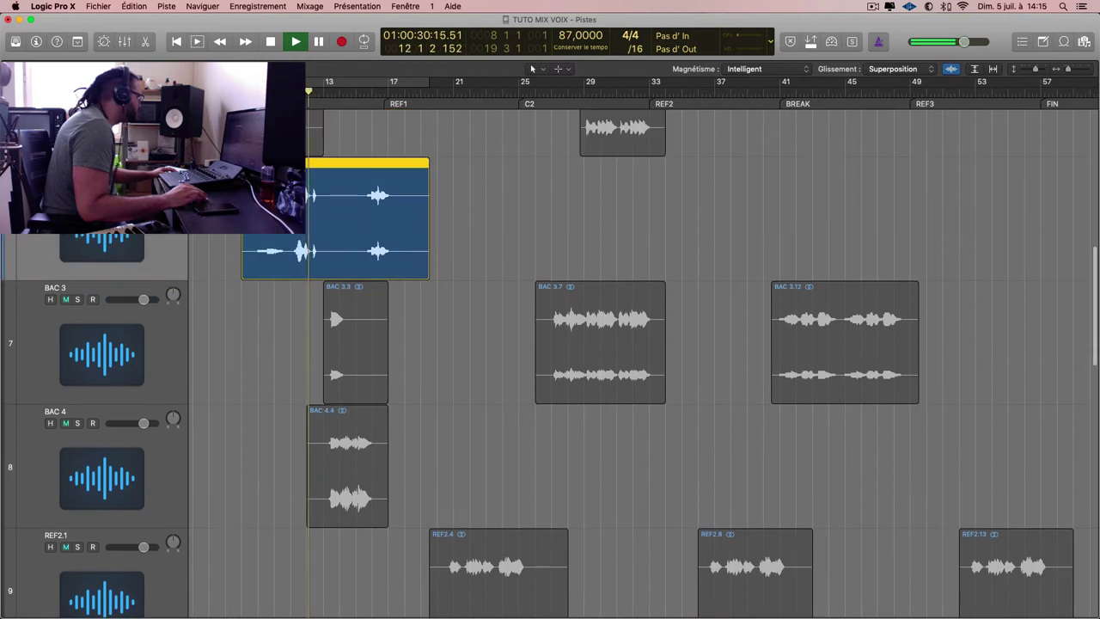
Audition BAC 3 on its own, and switch the solo from BAC 3 to BAC 4.
{"action": "left_click", "coordinate": [77, 298]}
{"action": "left_click", "coordinate": [77, 298]}
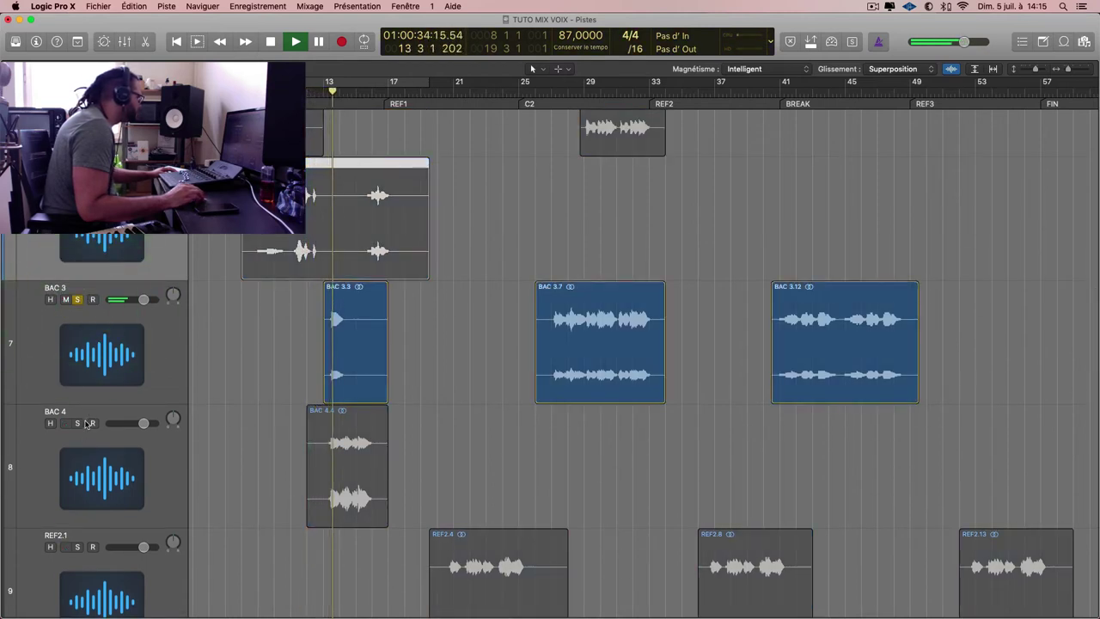
{"action": "left_click", "coordinate": [77, 423]}
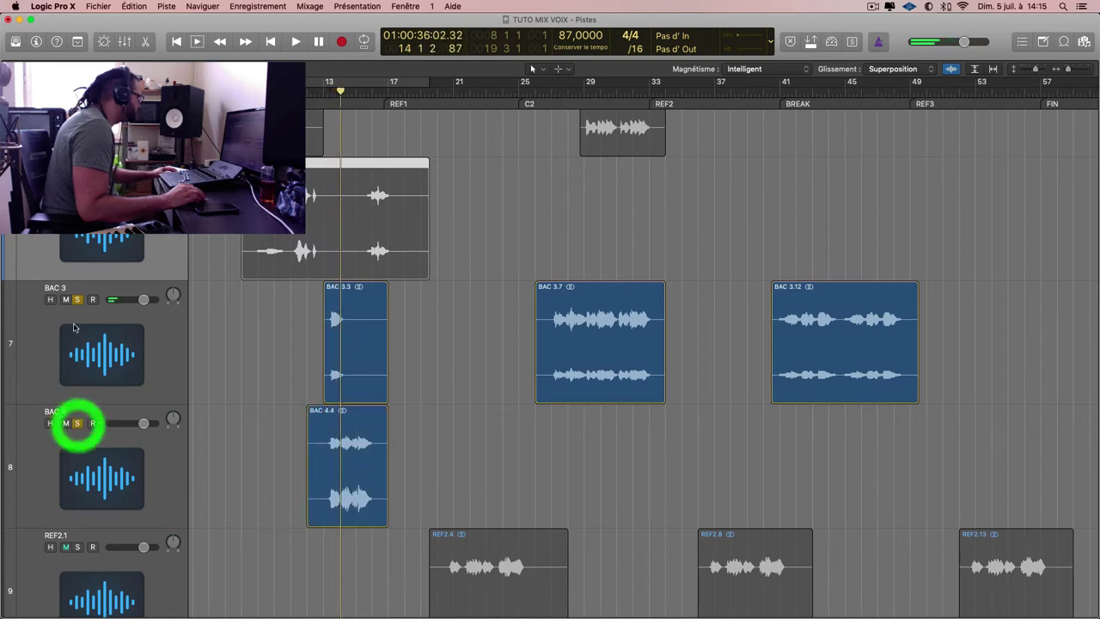
{"action": "left_click", "coordinate": [77, 299]}
Select the BAC 4 region and audition it soloed from its start at bar 12 to about bar 14, viewed enlarged.
{"action": "left_click", "coordinate": [102, 471]}
{"action": "left_click", "coordinate": [387, 451]}
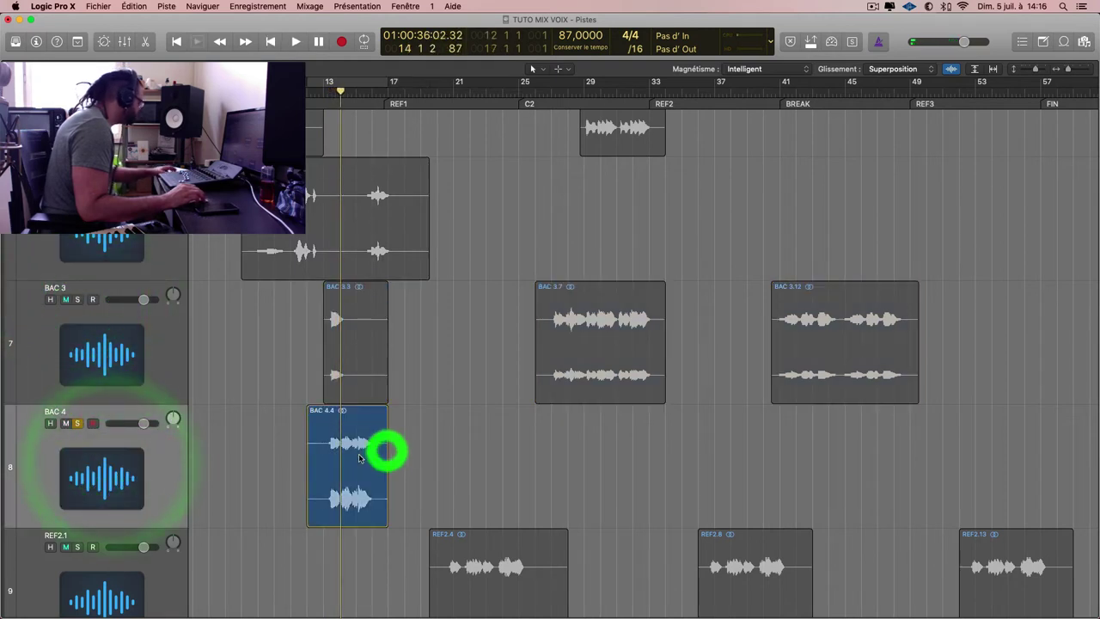
{"action": "left_click", "coordinate": [349, 444]}
{"action": "key", "text": "shift+space"}
{"action": "key", "text": "space"}
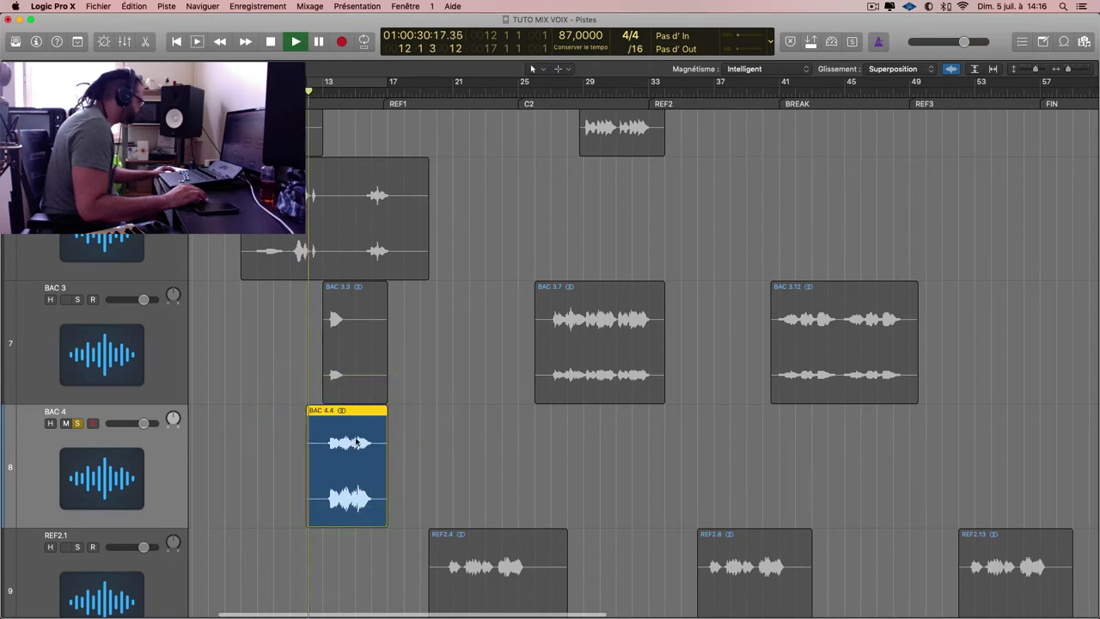
{"action": "key", "text": "super+Right"}
{"action": "key", "text": "super+Right"}
{"action": "key", "text": "super+Right"}
{"action": "key", "text": "super+Down"}
{"action": "key", "text": "super+Down"}
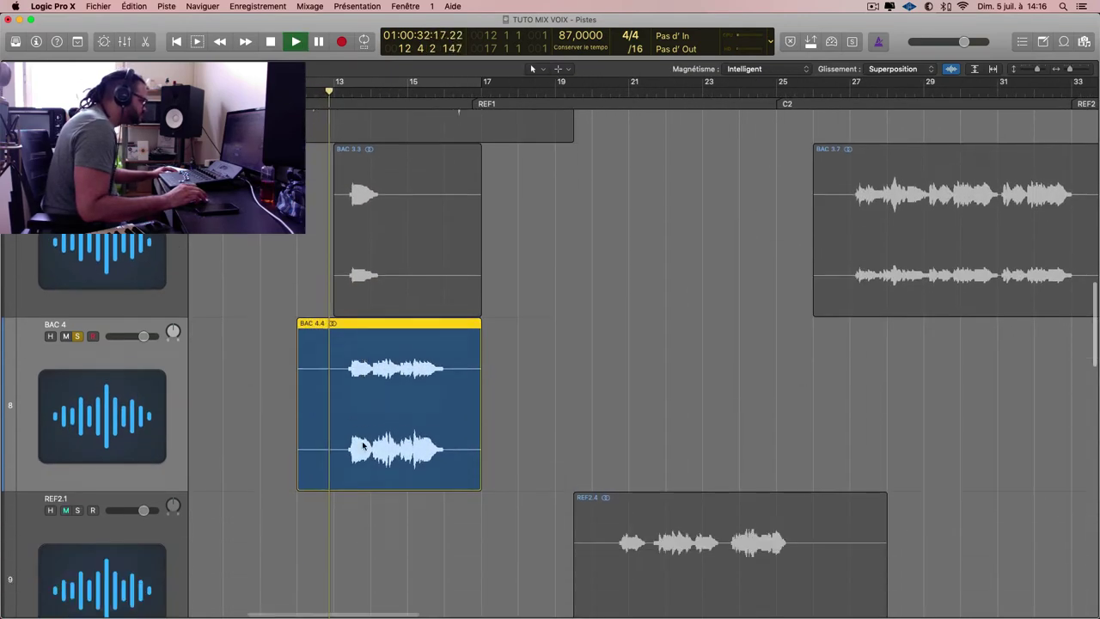
{"action": "scroll", "coordinate": [365, 444], "scroll_direction": "down", "scroll_amount": 4}
{"action": "key", "text": "super+Left"}
{"action": "scroll", "coordinate": [376, 442], "scroll_direction": "up", "scroll_amount": 5}
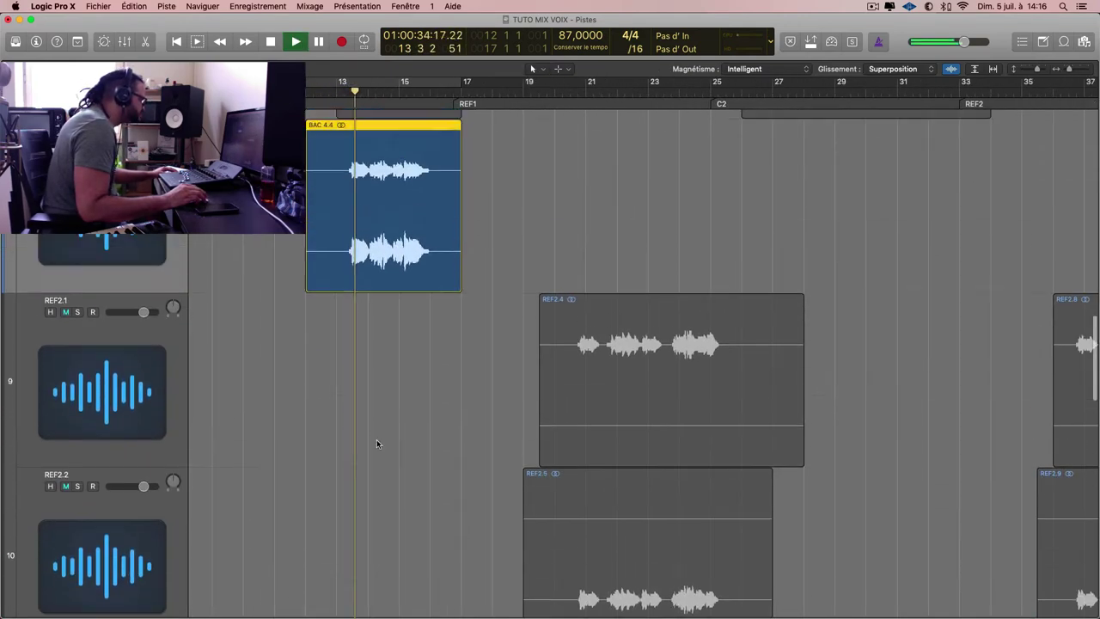
{"action": "key", "text": "space"}
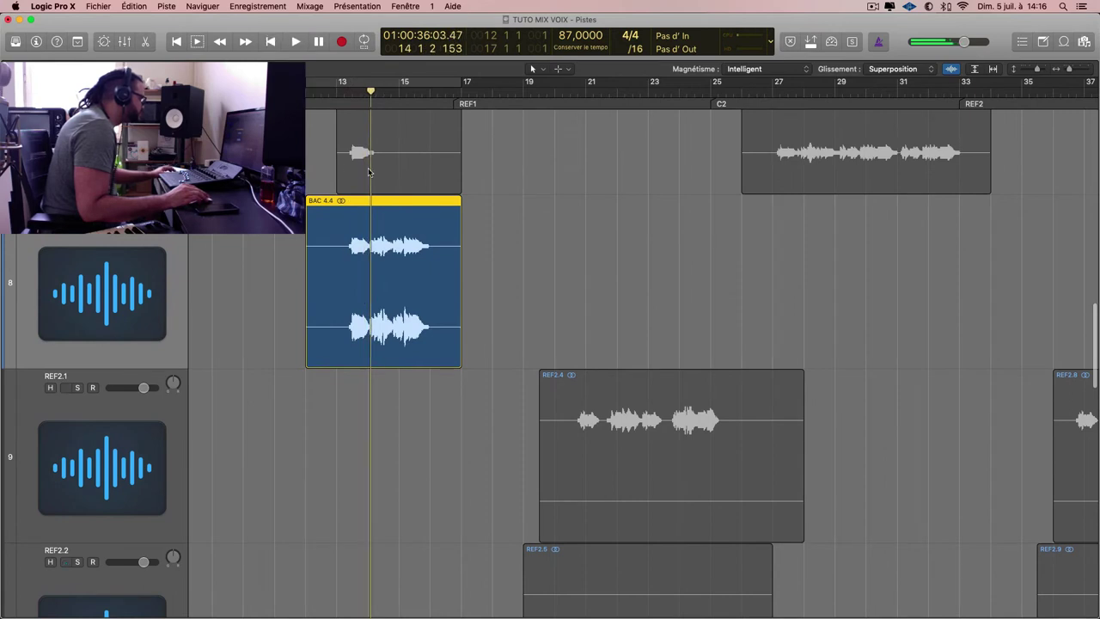
Replay the soloed BAC 4 passage from about bar 13 to the end of bar 14.
{"action": "left_click", "coordinate": [350, 93]}
{"action": "key", "text": "space"}
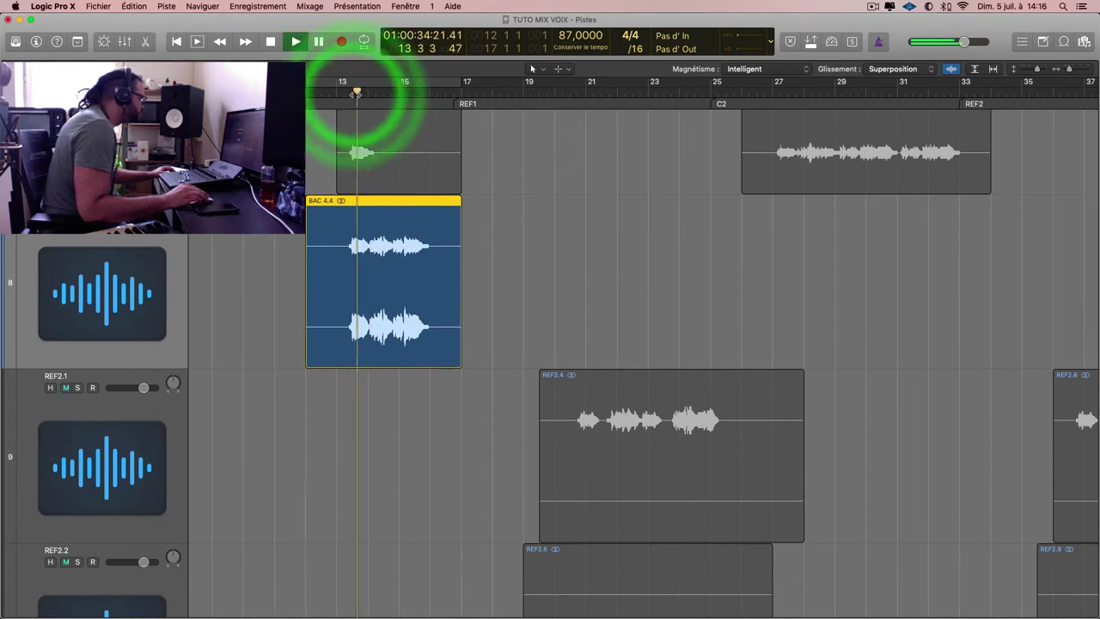
{"action": "scroll", "coordinate": [363, 417], "scroll_direction": "up", "scroll_amount": 3}
{"action": "scroll", "coordinate": [363, 416], "scroll_direction": "up", "scroll_amount": 2}
{"action": "scroll", "coordinate": [363, 418], "scroll_direction": "down", "scroll_amount": 4}
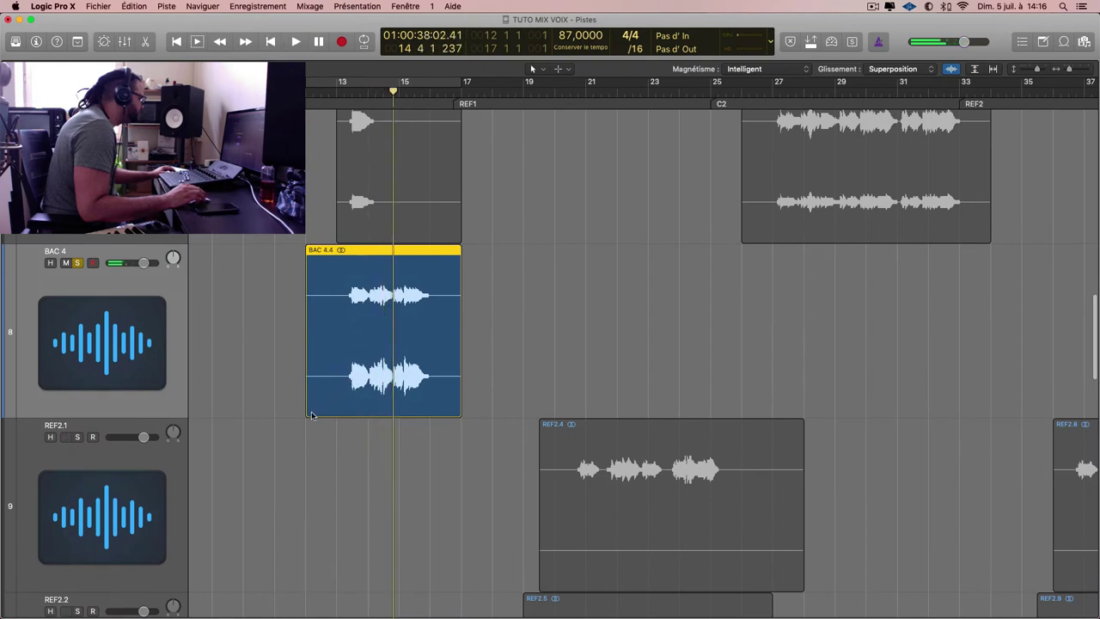
Trim the start of the BAC 4 region to bar 13 beat 2 and listen to its new opening.
{"action": "left_click_drag", "start_coordinate": [311, 415], "coordinate": [345, 412]}
{"action": "left_click", "coordinate": [368, 295]}
{"action": "key", "text": "space"}
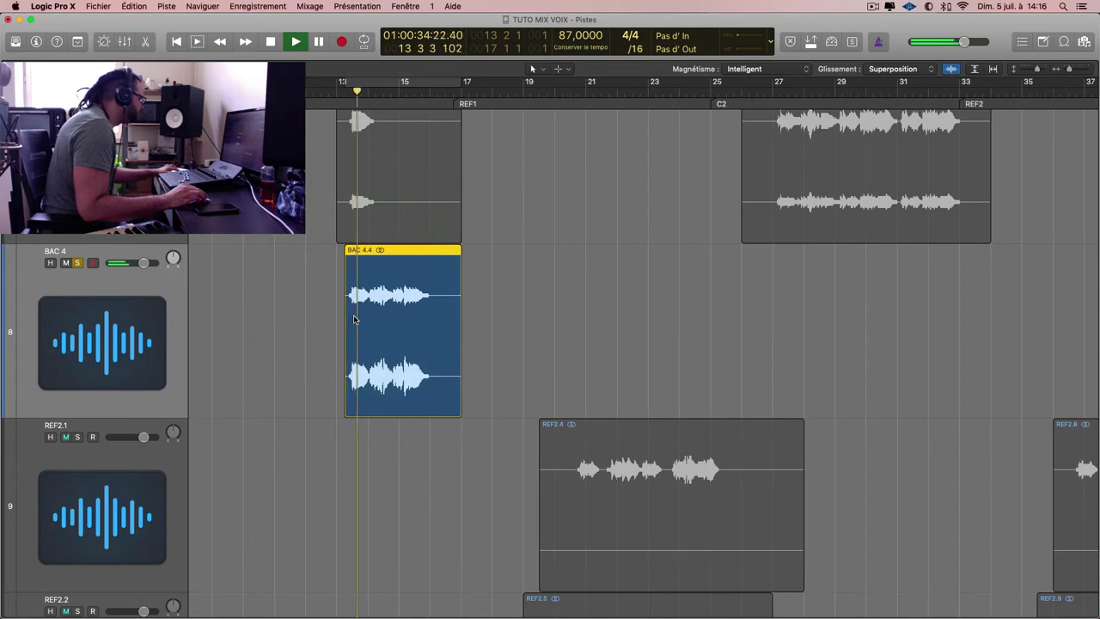
Add a curved fade-in over the start of the BAC 4 region with the Fade tool and check it by ear.
{"action": "key", "text": "t"}
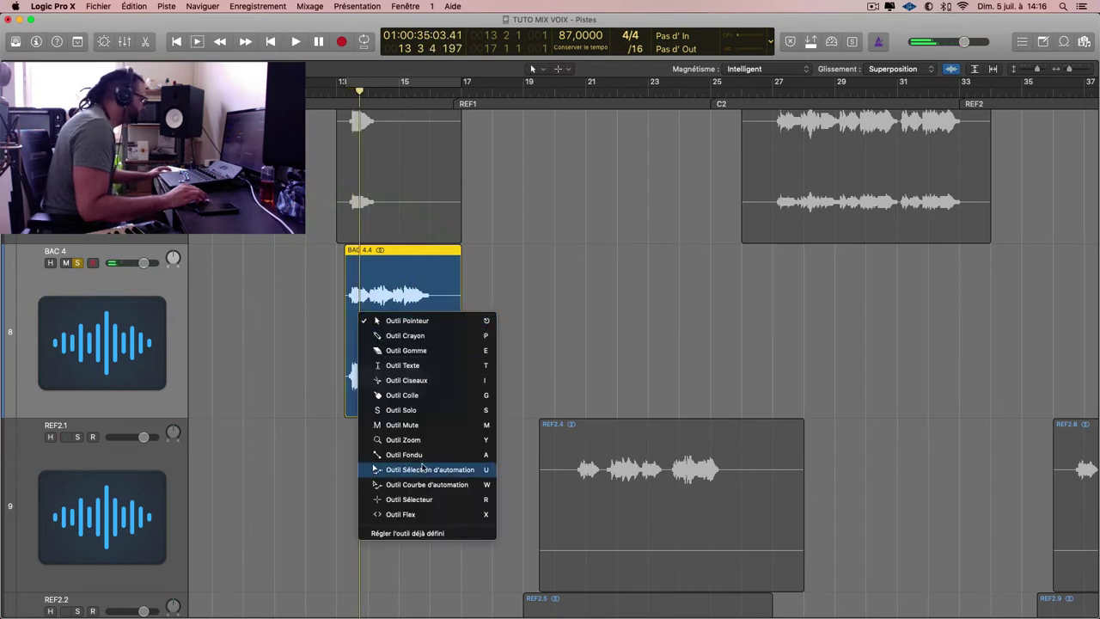
{"action": "left_click", "coordinate": [421, 458]}
{"action": "scroll", "coordinate": [371, 396], "scroll_direction": "up", "scroll_amount": 5}
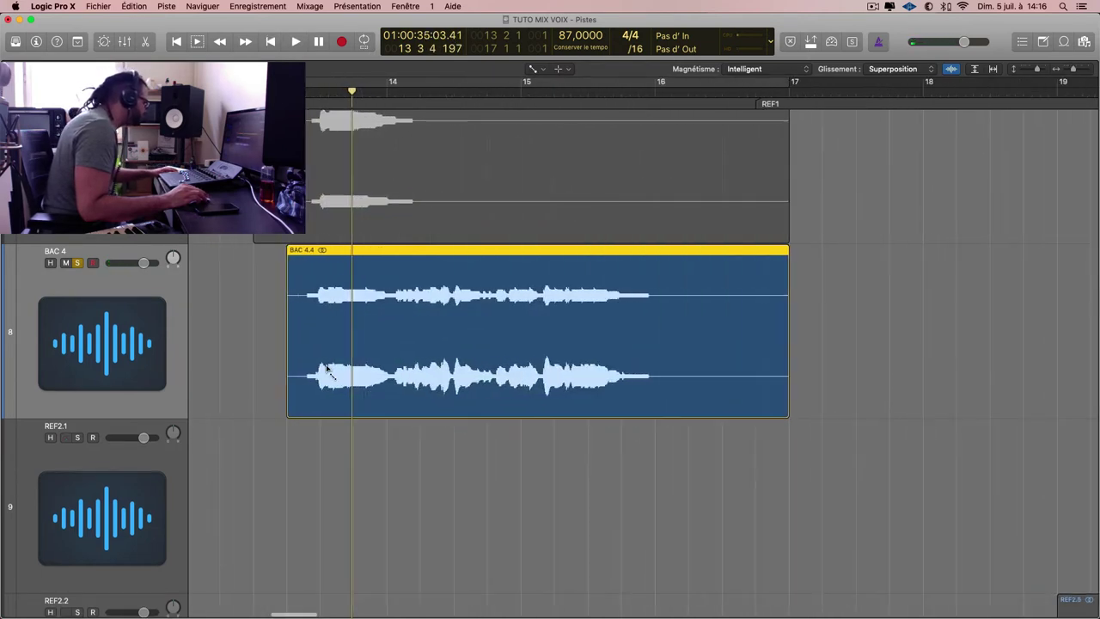
{"action": "left_click_drag", "start_coordinate": [217, 368], "coordinate": [199, 363]}
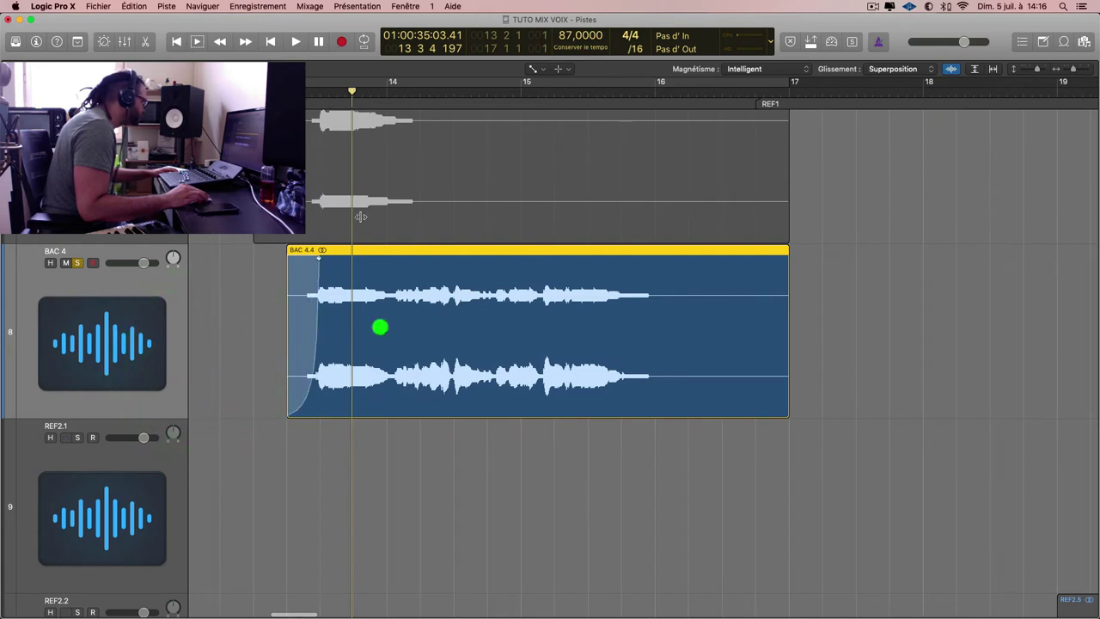
{"action": "double_click", "coordinate": [277, 86]}
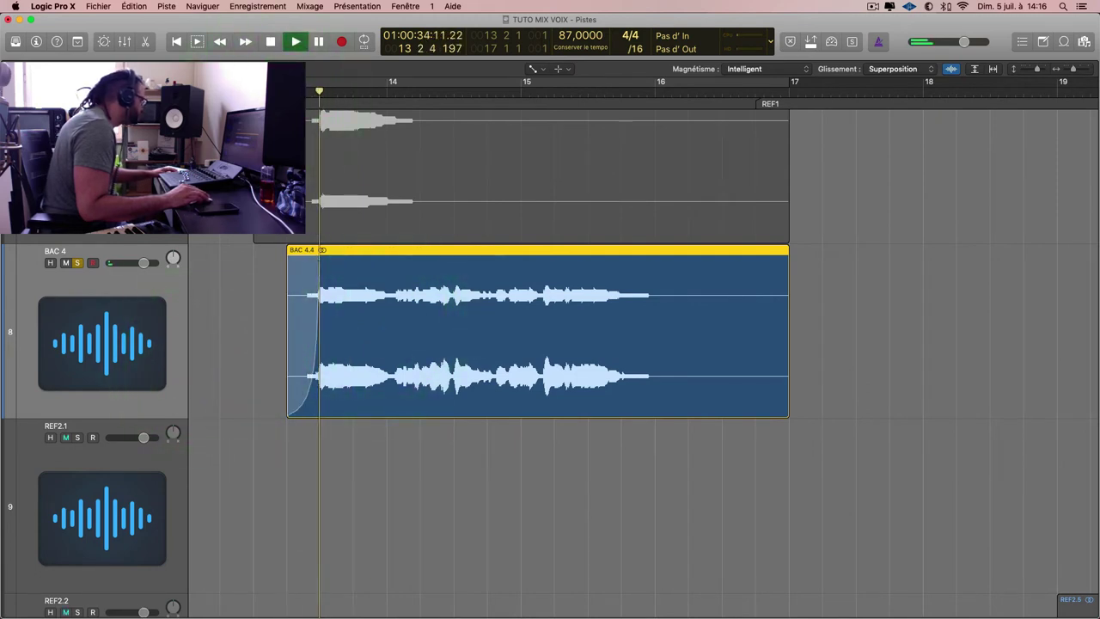
{"action": "key", "text": "space"}
{"action": "key", "text": "t"}
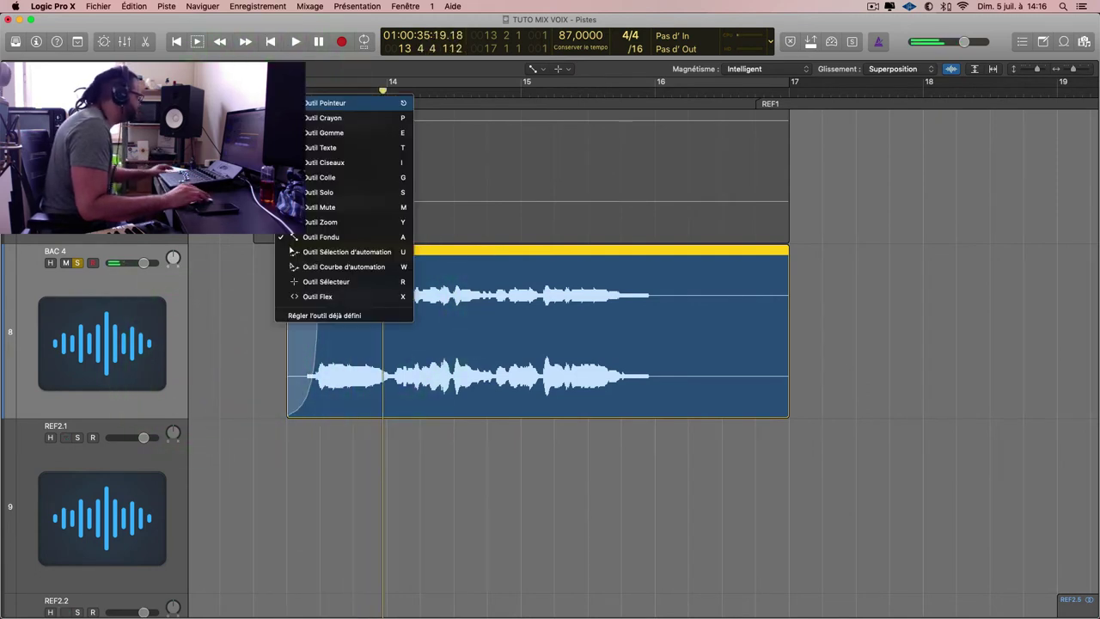
{"action": "left_click", "coordinate": [310, 103]}
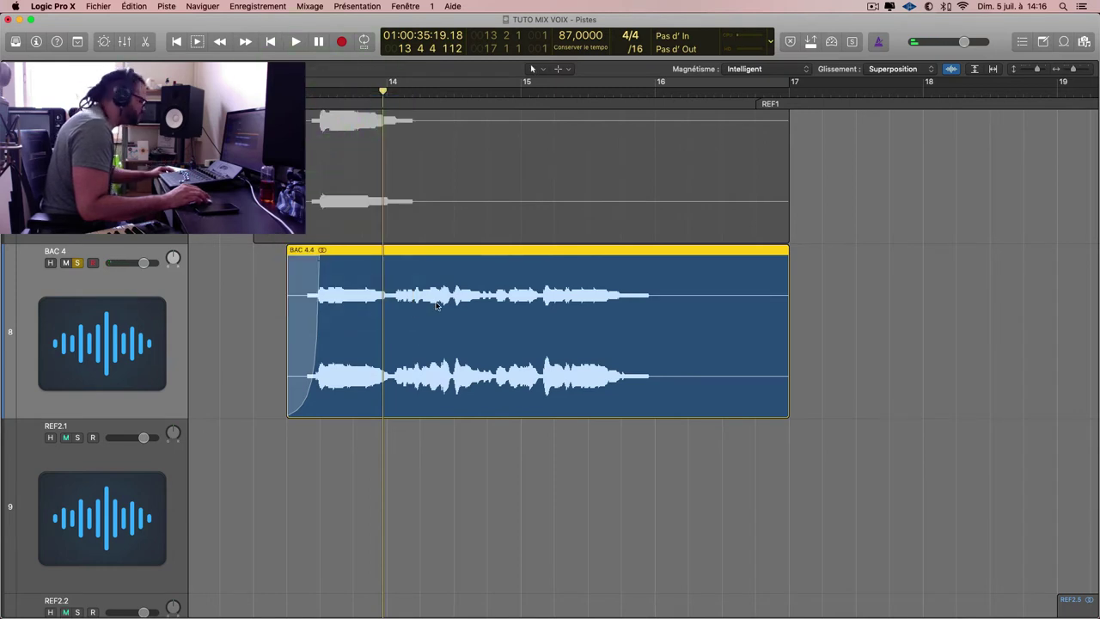
Audition the faded BAC 4 region from its start and check its tail around bar 16.
{"action": "key", "text": "super+Left"}
{"action": "key", "text": "super+Left"}
{"action": "key", "text": "space"}
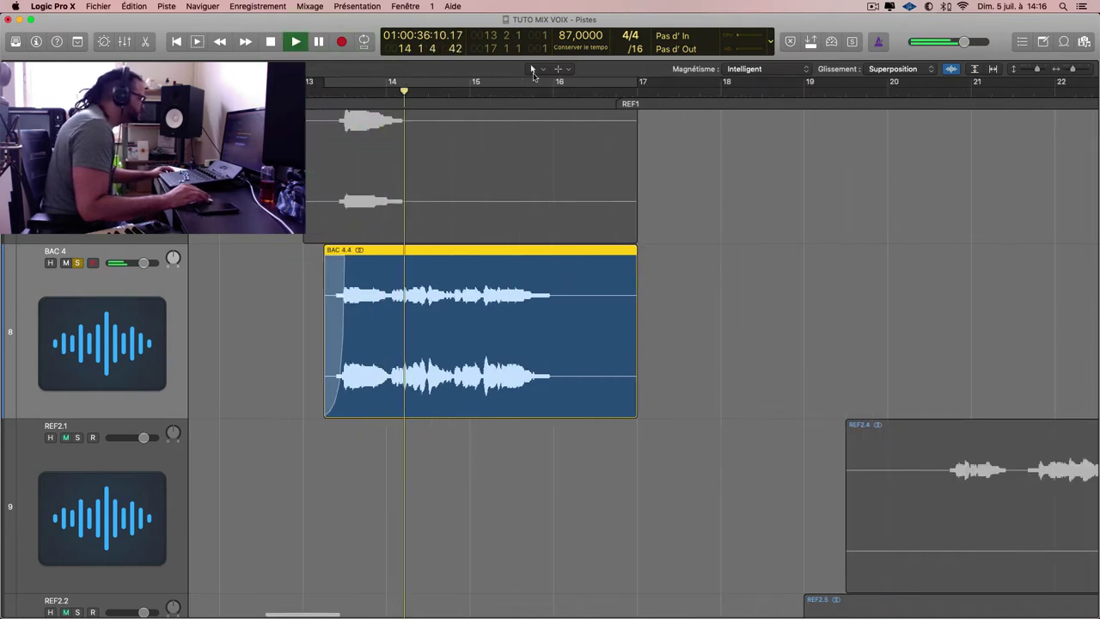
{"action": "left_click", "coordinate": [559, 90]}
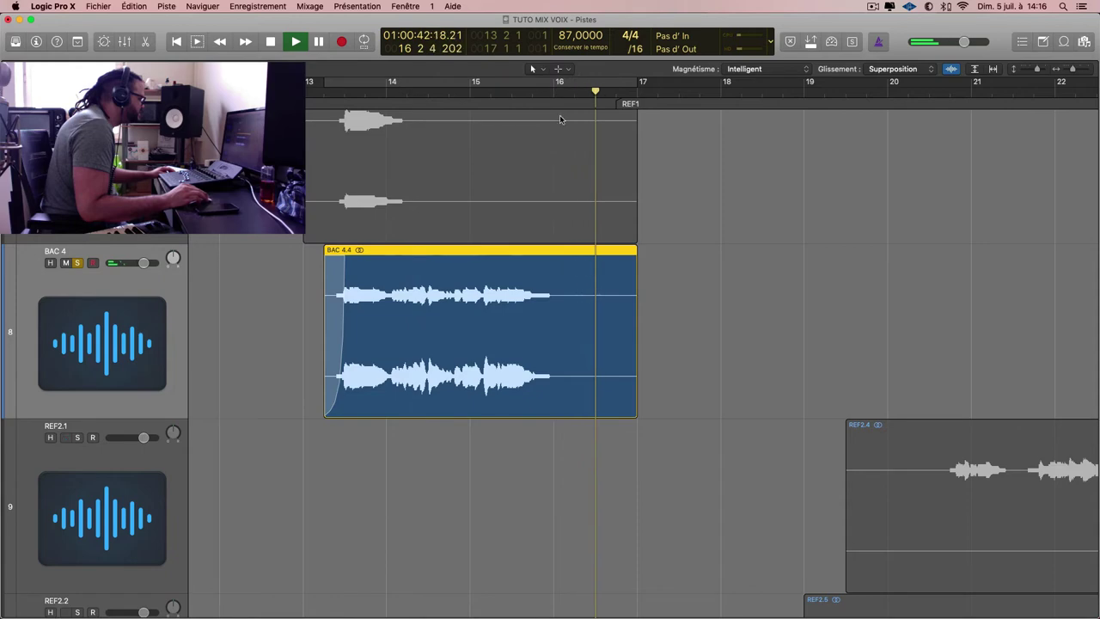
{"action": "left_click", "coordinate": [536, 92]}
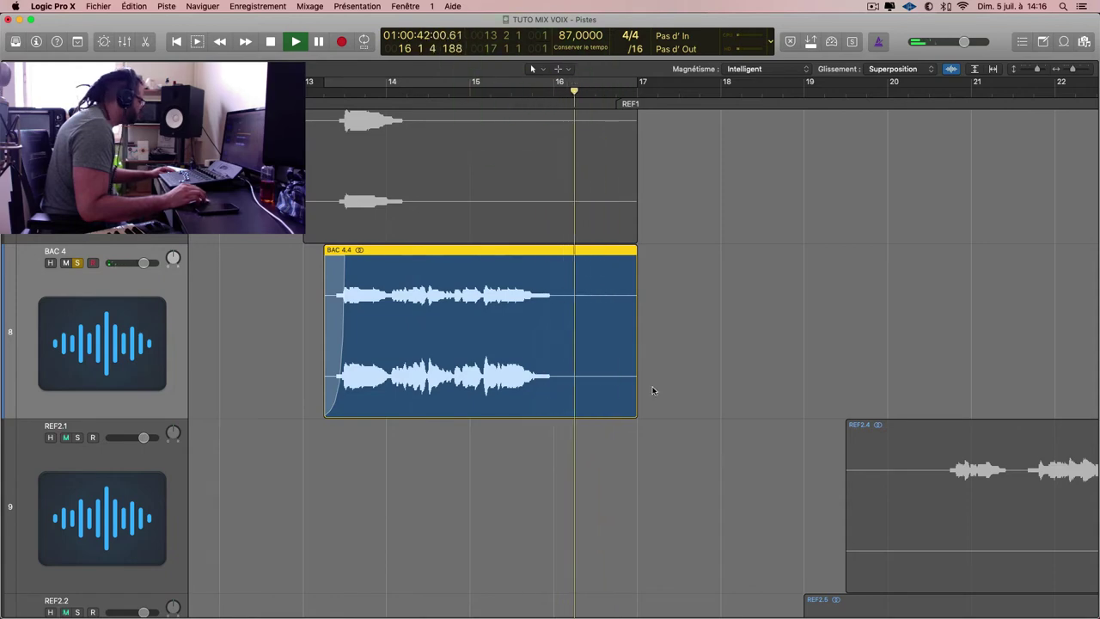
Solo BAC 3 alongside BAC 4 and select the BAC 3 region starting at bar 26.
{"action": "key", "text": "super+Up"}
{"action": "key", "text": "super+Up"}
{"action": "key", "text": "super+Left"}
{"action": "key", "text": "super+Left"}
{"action": "key", "text": "super+Left"}
{"action": "key", "text": "super+Left"}
{"action": "key", "text": "super+Left"}
{"action": "key", "text": "super+Left"}
{"action": "key", "text": "super+Left"}
{"action": "key", "text": "super+Up"}
{"action": "key", "text": "super+Up"}
{"action": "key", "text": "super+Up"}
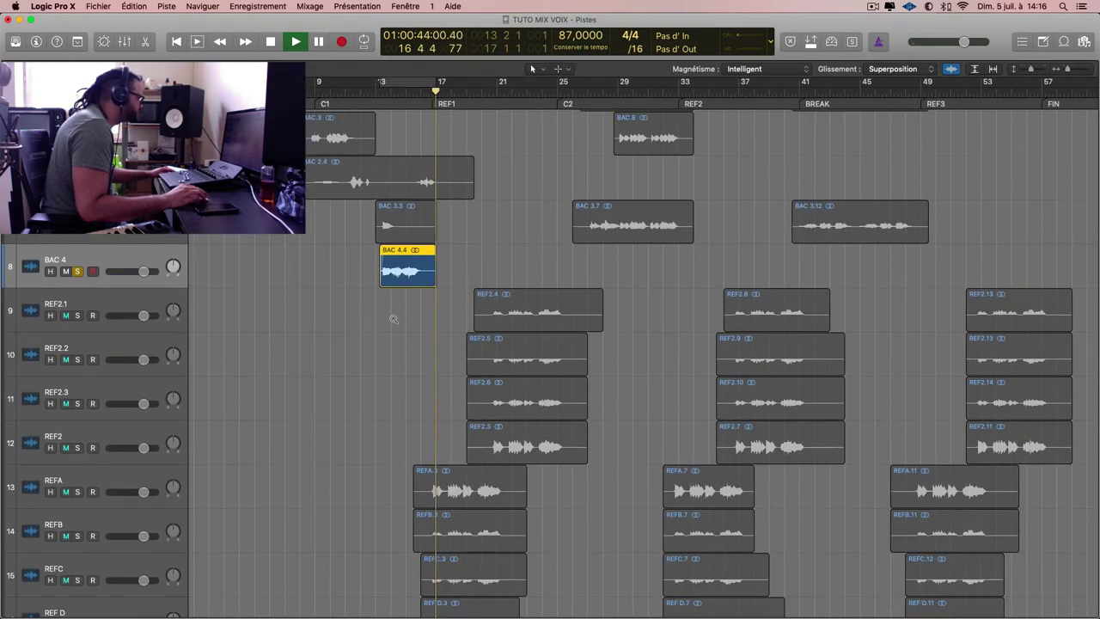
{"action": "left_click", "coordinate": [86, 234]}
{"action": "left_click", "coordinate": [594, 228]}
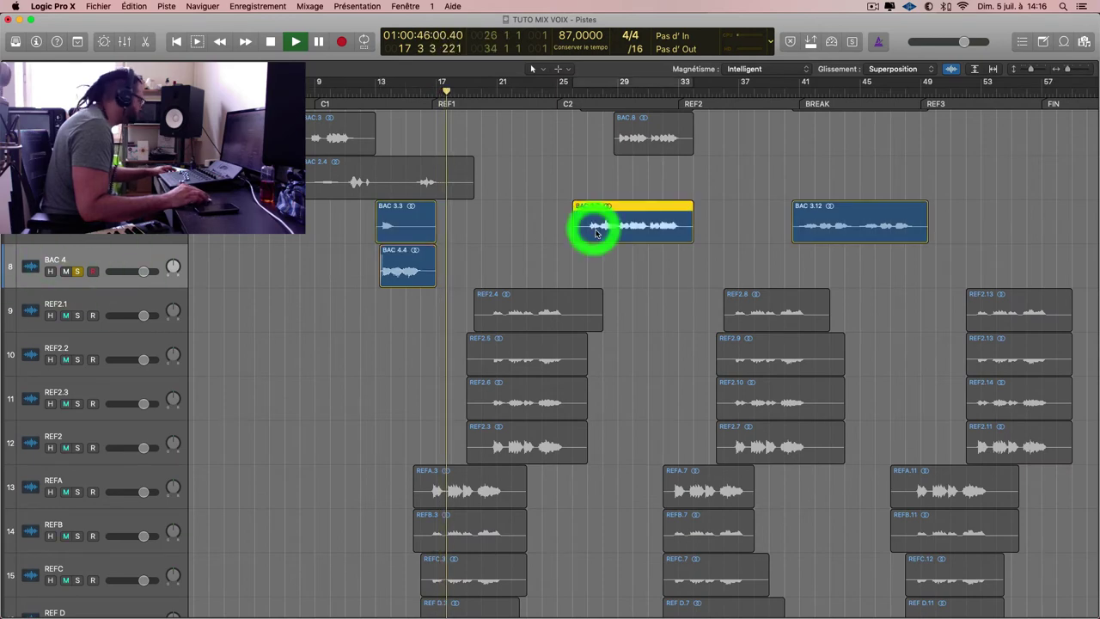
Audition the BAC 3 region in C2 from about bar 27 with the tracks enlarged.
{"action": "key", "text": "super+Down"}
{"action": "key", "text": "super+Down"}
{"action": "key", "text": "super+Down"}
{"action": "key", "text": "super+Down"}
{"action": "key", "text": "super+Down"}
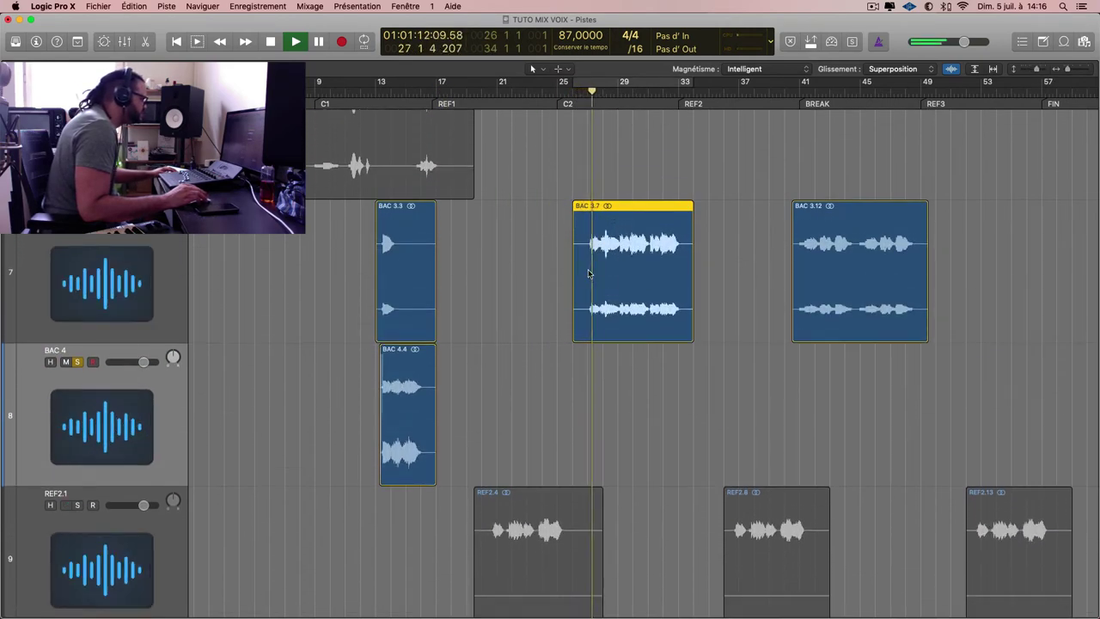
{"action": "left_click", "coordinate": [592, 272]}
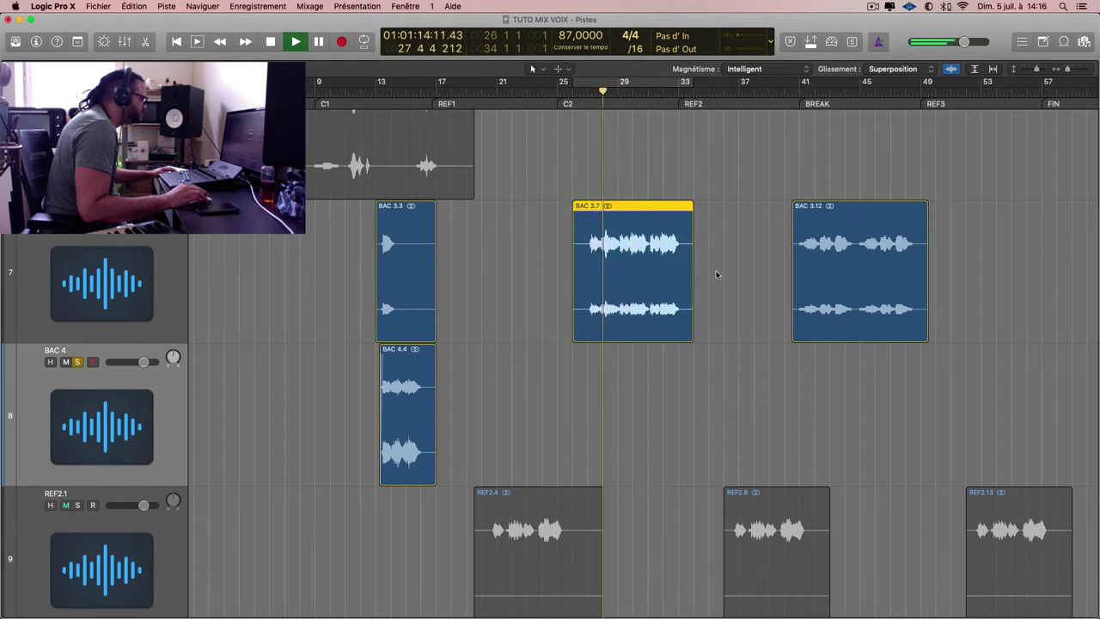
Select the BAC 3 region at the BREAK and audition it from about bar 40.
{"action": "left_click", "coordinate": [829, 257]}
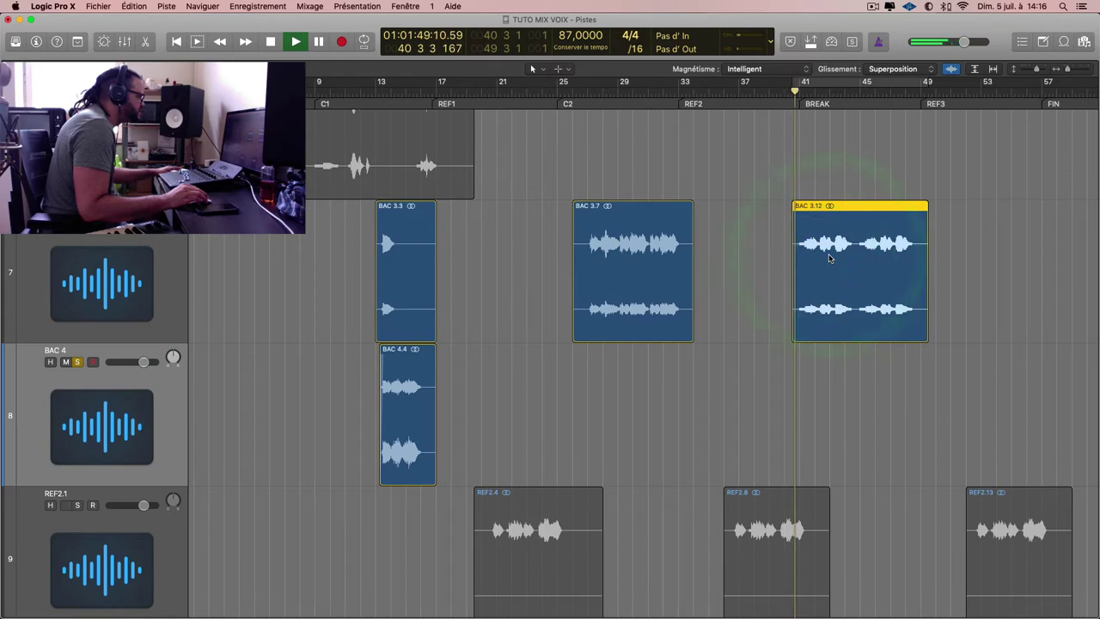
{"action": "scroll", "coordinate": [819, 260], "scroll_direction": "down", "scroll_amount": 8}
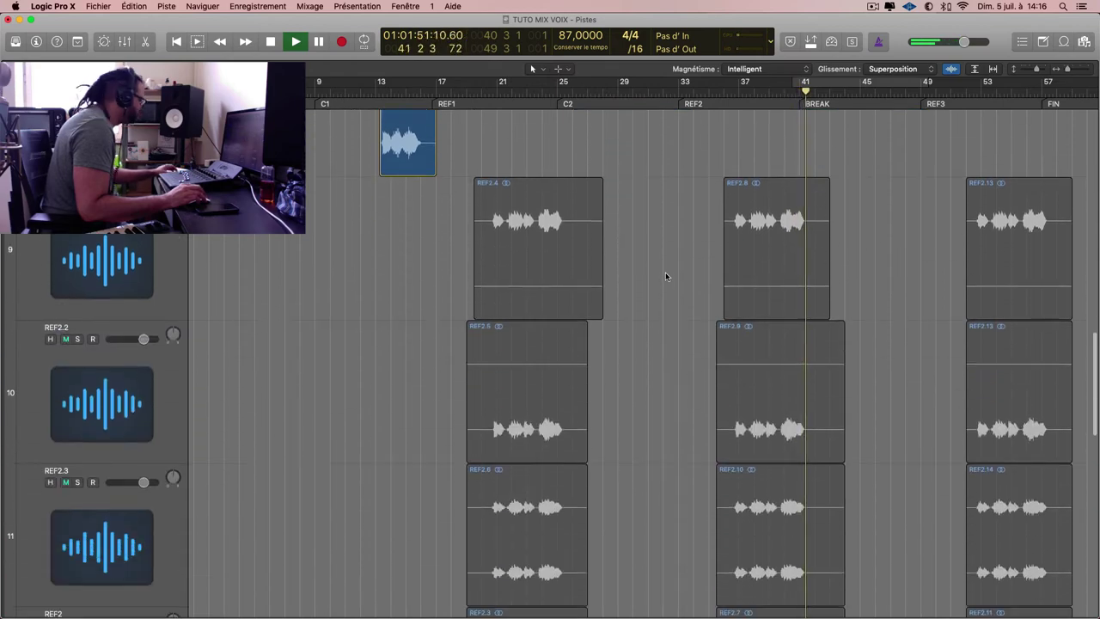
{"action": "scroll", "coordinate": [694, 274], "scroll_direction": "up", "scroll_amount": 8}
{"action": "key", "text": "super+Right"}
{"action": "key", "text": "super+Right"}
{"action": "key", "text": "super+Right"}
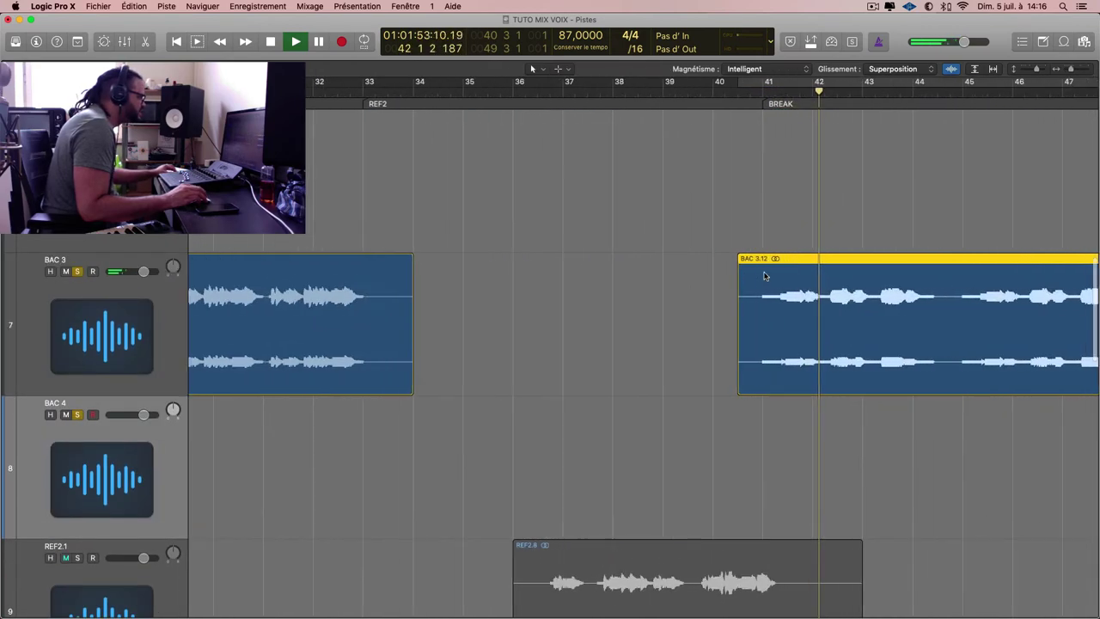
{"action": "key", "text": "super+Right"}
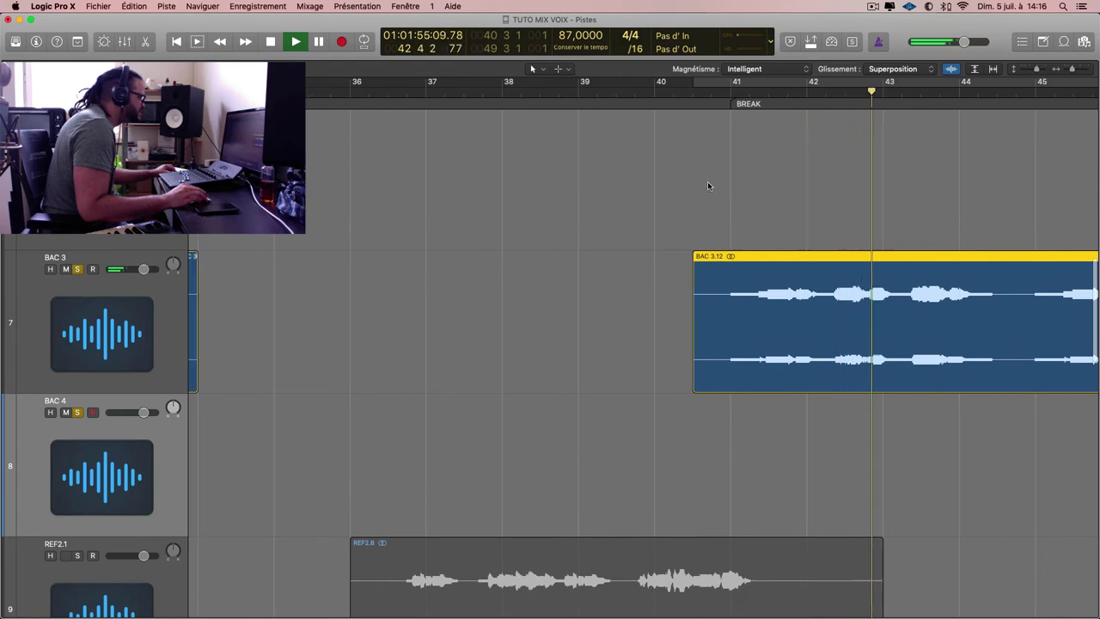
Enable cycling over the BAC 3 break region, bar 40 beat 3 to bar 49 beat 3, and play its beginning.
{"action": "key", "text": "super+Left"}
{"action": "key", "text": "super+Left"}
{"action": "scroll", "coordinate": [759, 182], "scroll_direction": "right", "scroll_amount": 4}
{"action": "key", "text": "space"}
{"action": "left_click", "coordinate": [590, 89]}
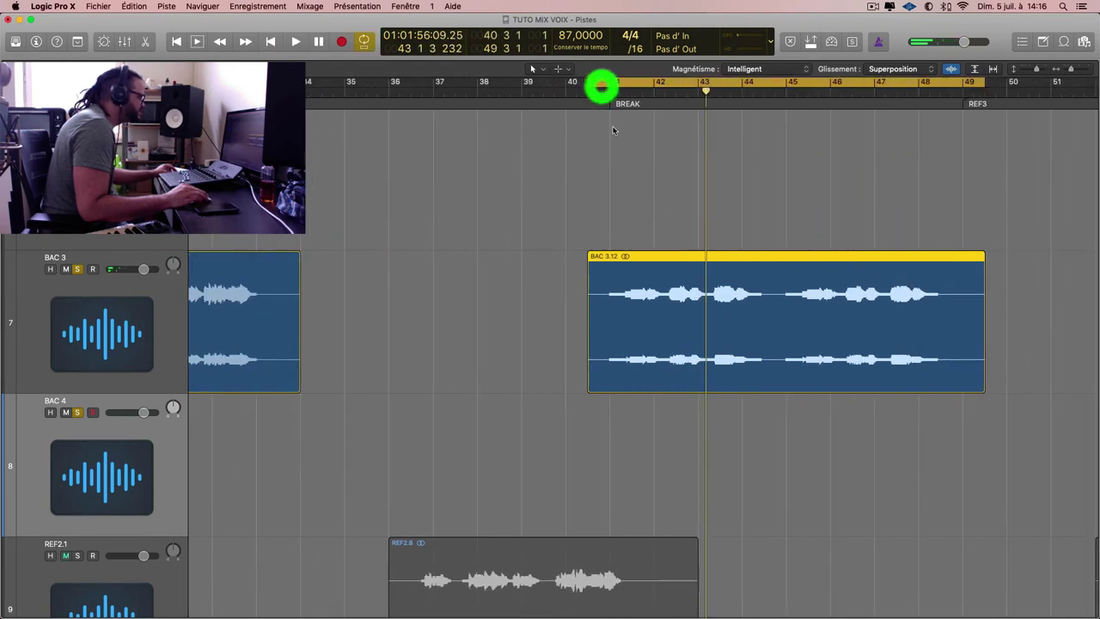
{"action": "key", "text": "Return"}
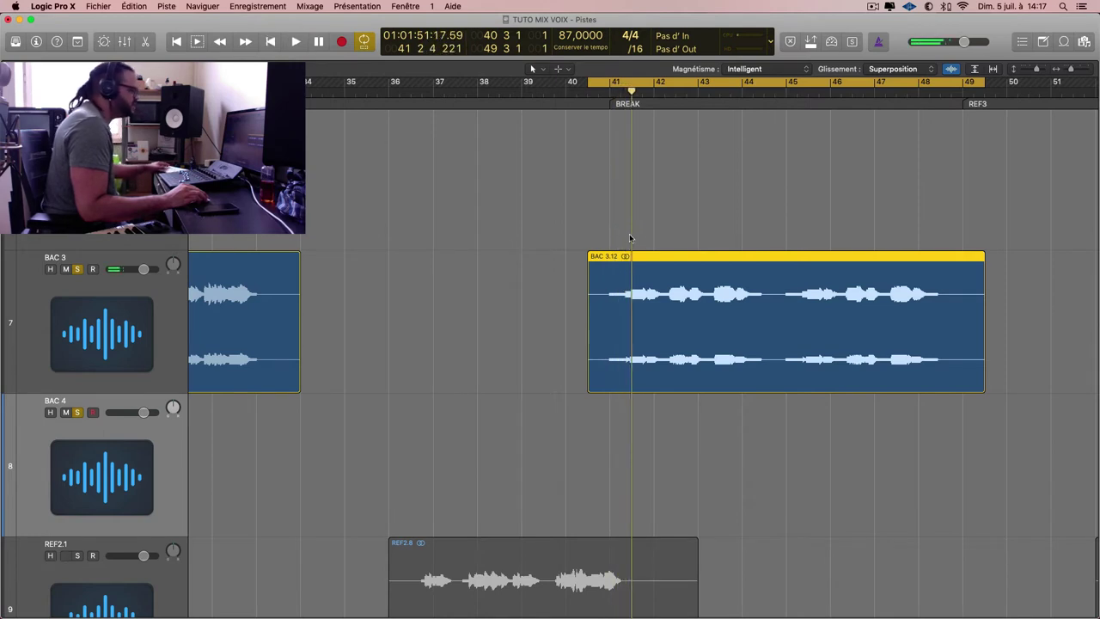
Add a curved fade-in to the BAC 3 break region up to about bar 41 beat 2 with the Fade tool and play it.
{"action": "key", "text": "t"}
{"action": "left_click", "coordinate": [696, 374]}
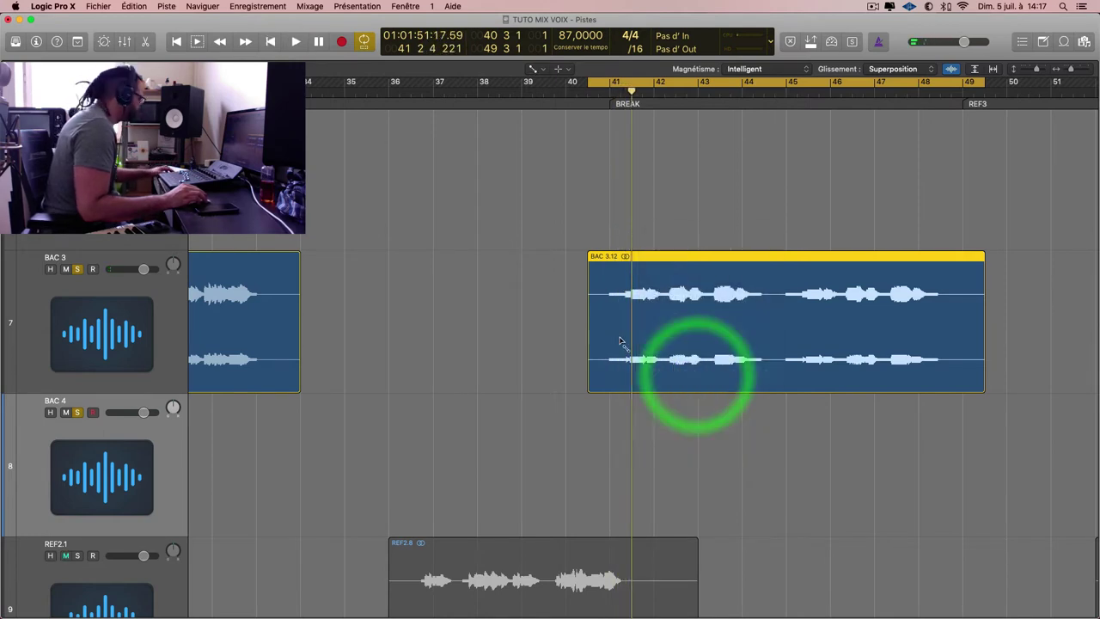
{"action": "key", "text": "super+Right"}
{"action": "key", "text": "super+Right"}
{"action": "key", "text": "super+Right"}
{"action": "left_click_drag", "start_coordinate": [577, 327], "coordinate": [685, 292]}
{"action": "left_click_drag", "start_coordinate": [614, 267], "coordinate": [619, 270]}
{"action": "key", "text": "space"}
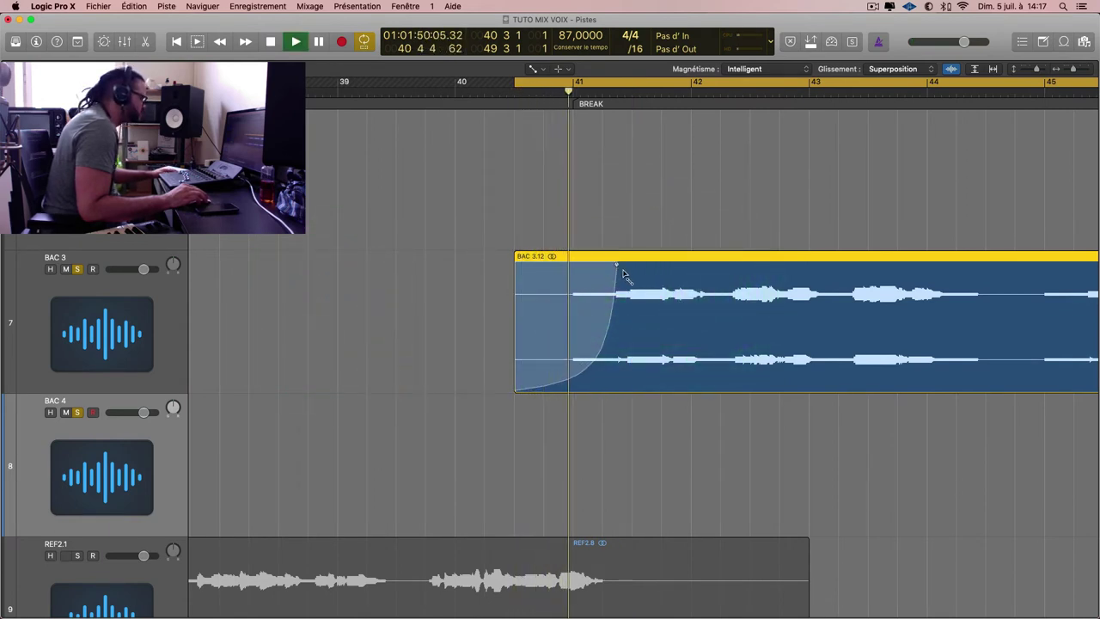
Return to the Pointer tool and audition the BAC 3 break region's ending near bar 48 and its second phrase from bar 45.
{"action": "key", "text": "super+Left"}
{"action": "key", "text": "super+Left"}
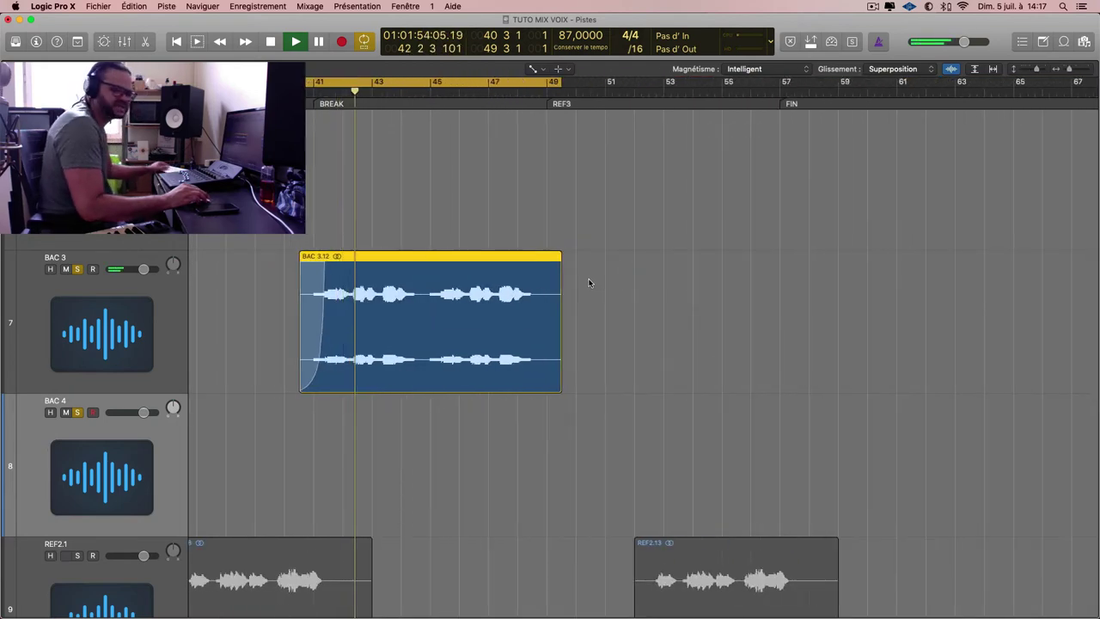
{"action": "key", "text": "t"}
{"action": "left_click", "coordinate": [612, 280]}
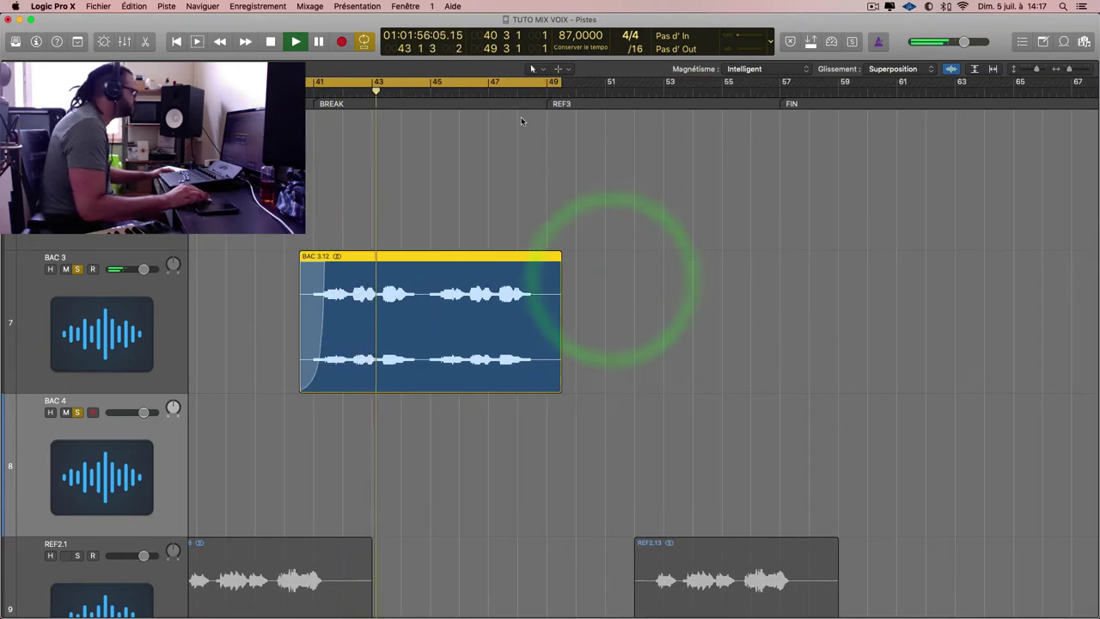
{"action": "left_click", "coordinate": [521, 93]}
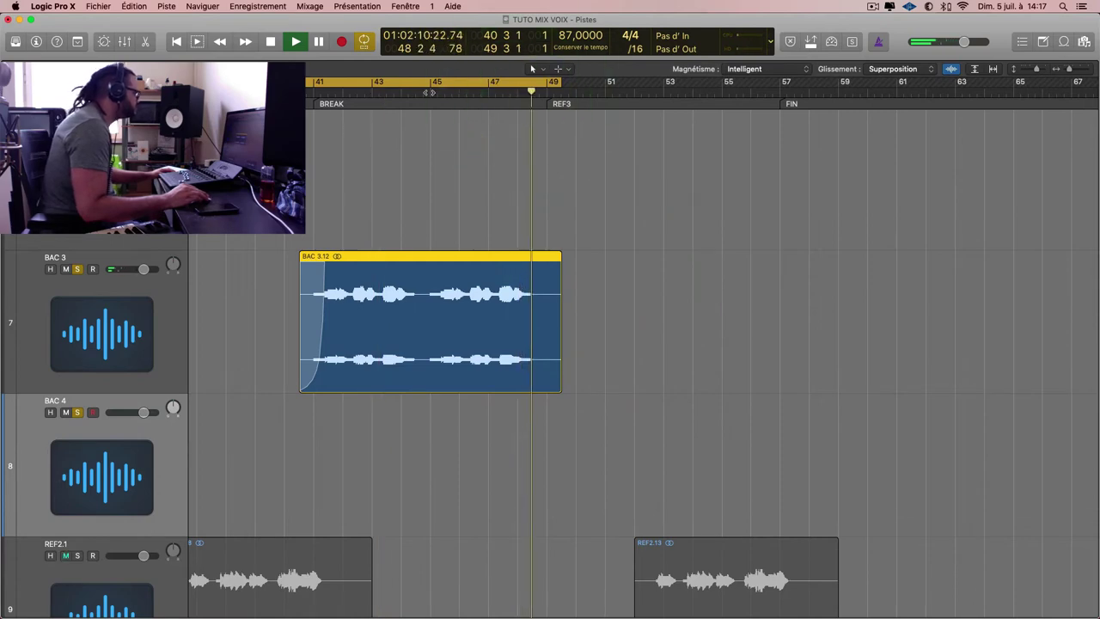
{"action": "left_click", "coordinate": [430, 92]}
Clear the solos on BAC 3 and BAC 4, and solo REFA and REFB instead.
{"action": "scroll", "coordinate": [465, 197], "scroll_direction": "down", "scroll_amount": 4}
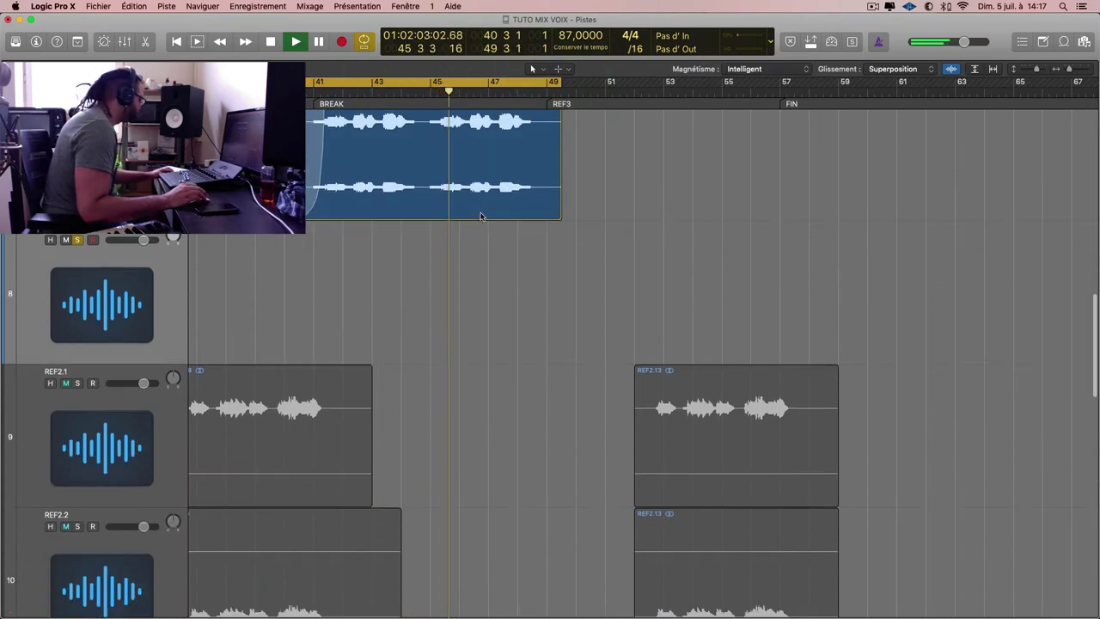
{"action": "key", "text": "super+Up"}
{"action": "key", "text": "super+Left"}
{"action": "key", "text": "super+Left"}
{"action": "key", "text": "super+Left"}
{"action": "key", "text": "super+Left"}
{"action": "key", "text": "super+Up"}
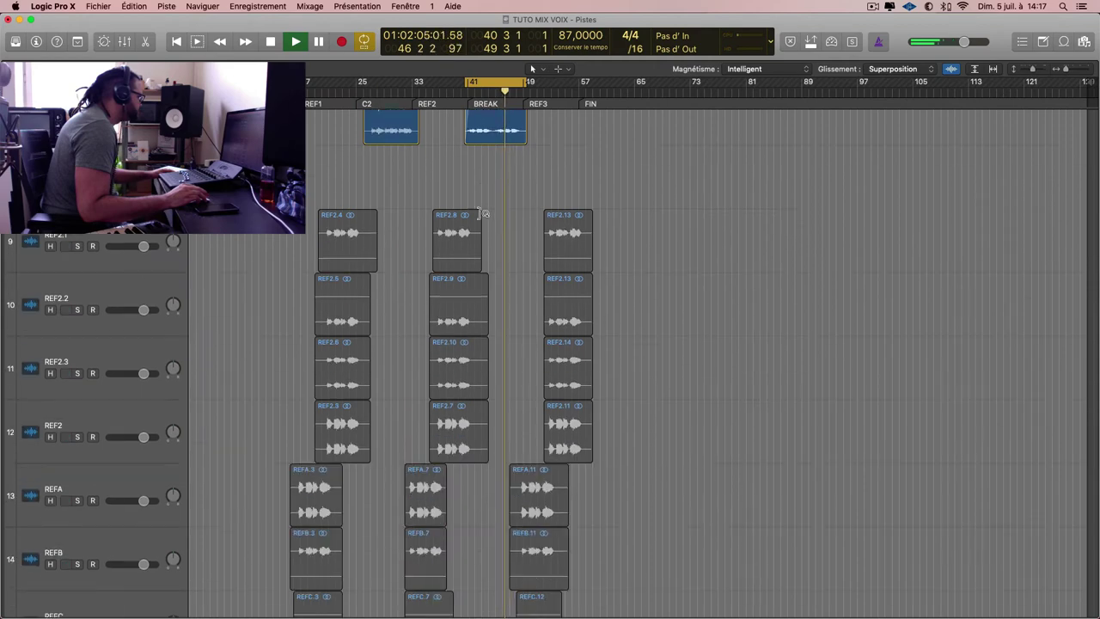
{"action": "key", "text": "super+Up"}
{"action": "key", "text": "super+Up"}
{"action": "key", "text": "super+Up"}
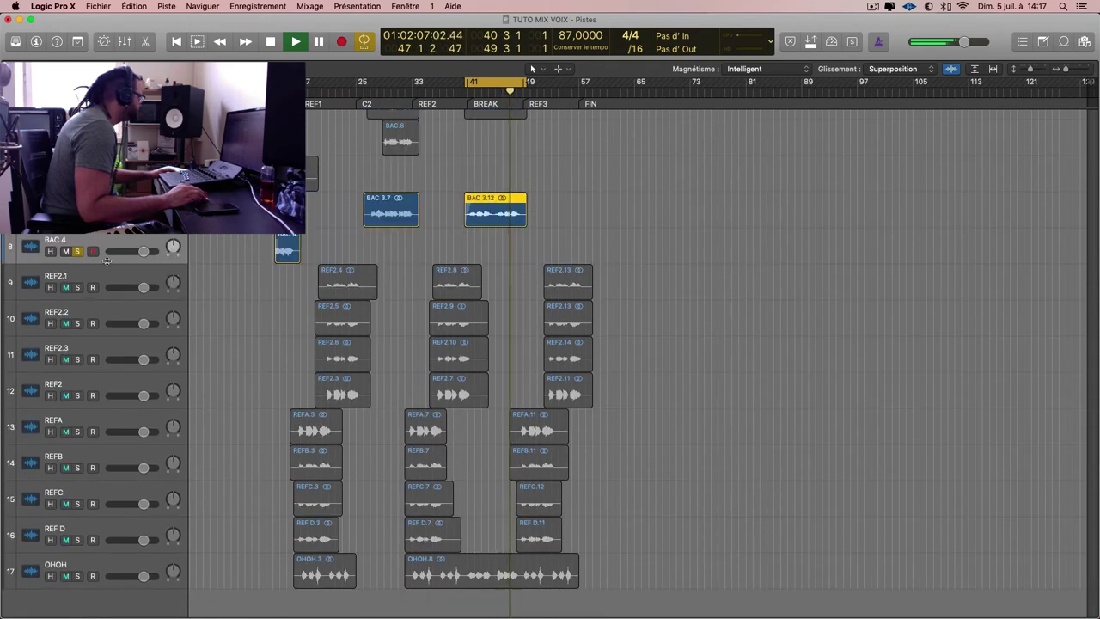
{"action": "left_click", "coordinate": [77, 251]}
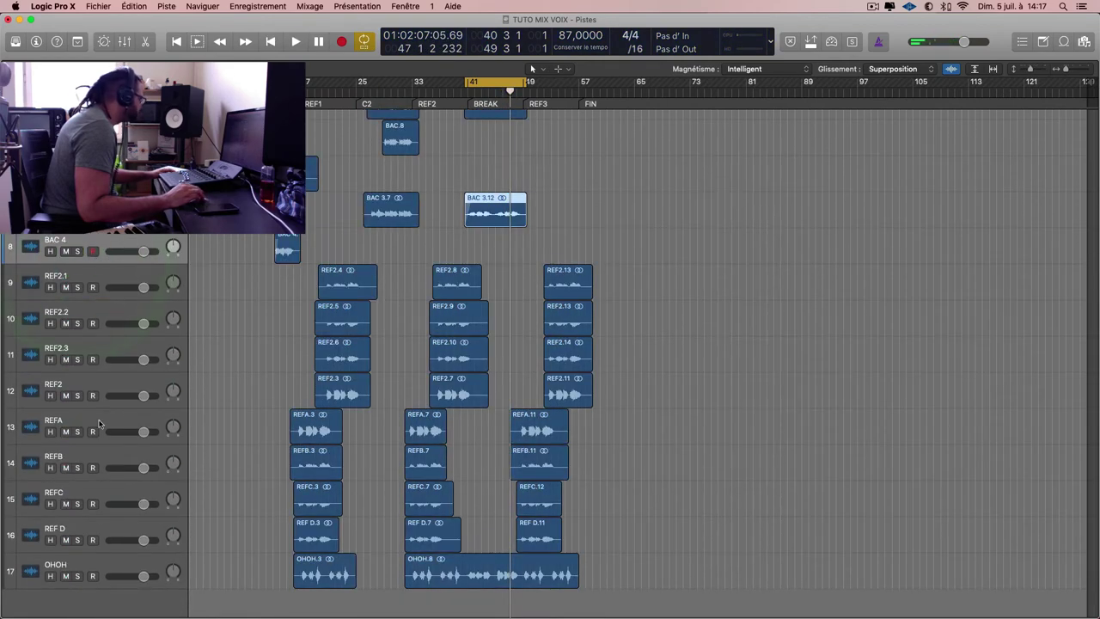
{"action": "left_click_drag", "start_coordinate": [78, 434], "coordinate": [81, 469]}
Set the cycle range to the last REFA region, from bar 47 to bar 55 beat 3, and start playback.
{"action": "left_click", "coordinate": [535, 432]}
{"action": "key", "text": "super+u"}
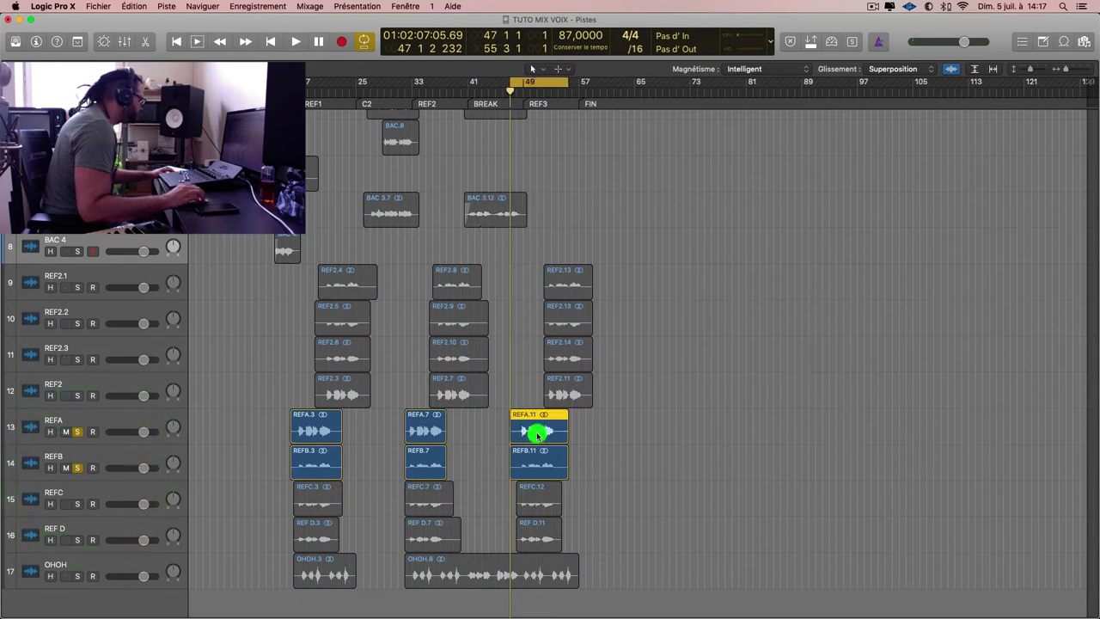
{"action": "key", "text": "space"}
{"action": "key", "text": "z"}
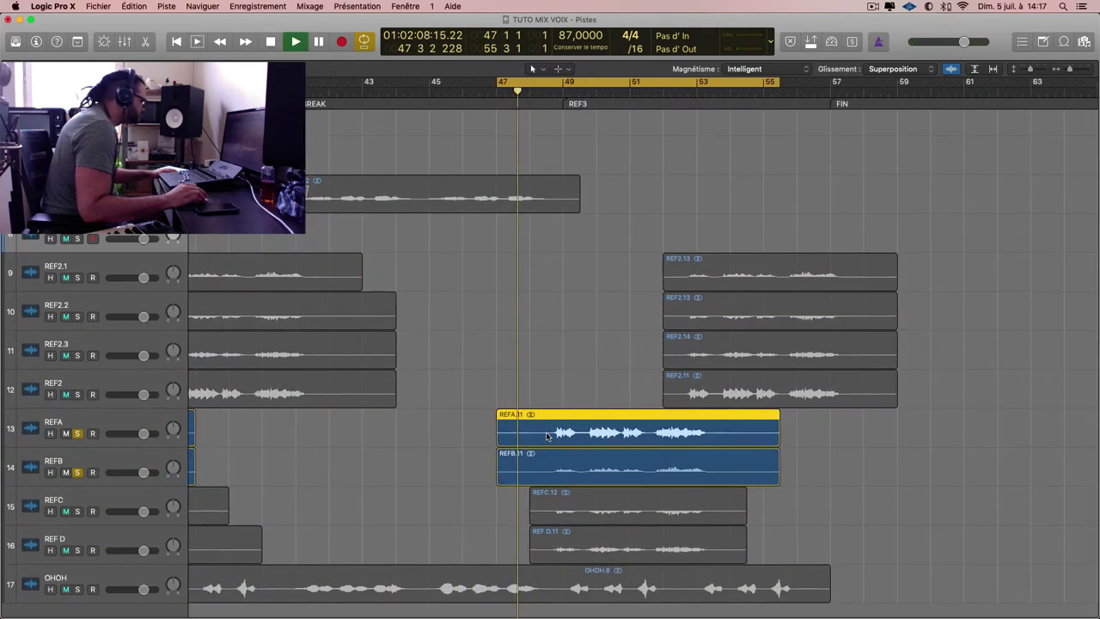
Audition the REFA and REFB regions at REF3 together with the tracks enlarged.
{"action": "left_click_drag", "start_coordinate": [454, 434], "coordinate": [564, 526]}
{"action": "key", "text": "super+Down"}
{"action": "scroll", "coordinate": [561, 508], "scroll_direction": "down", "scroll_amount": 4}
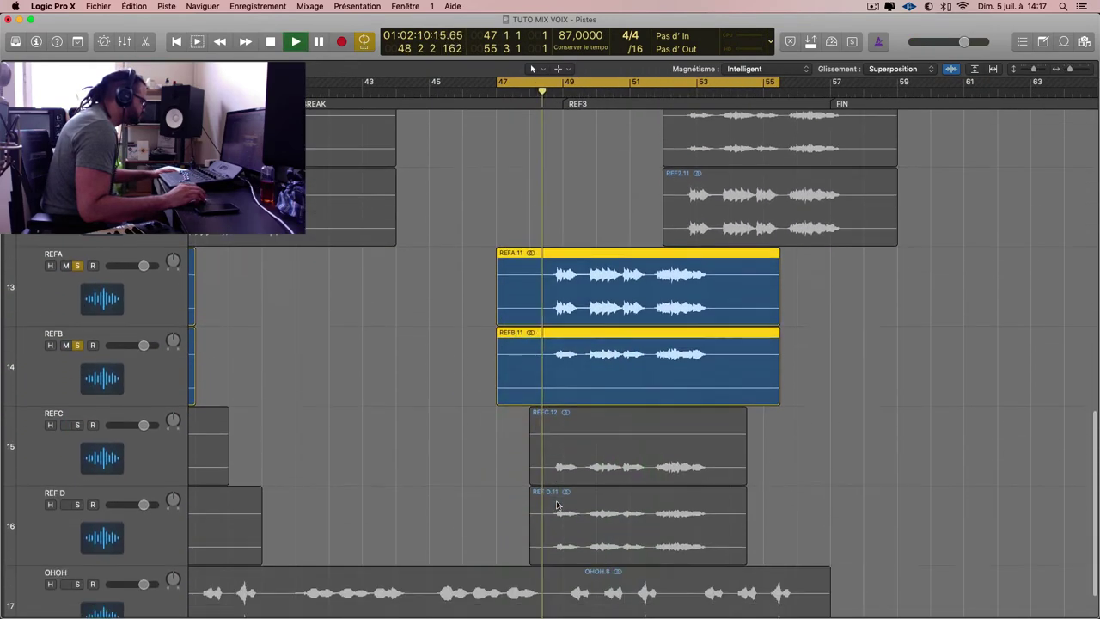
{"action": "left_click", "coordinate": [502, 343]}
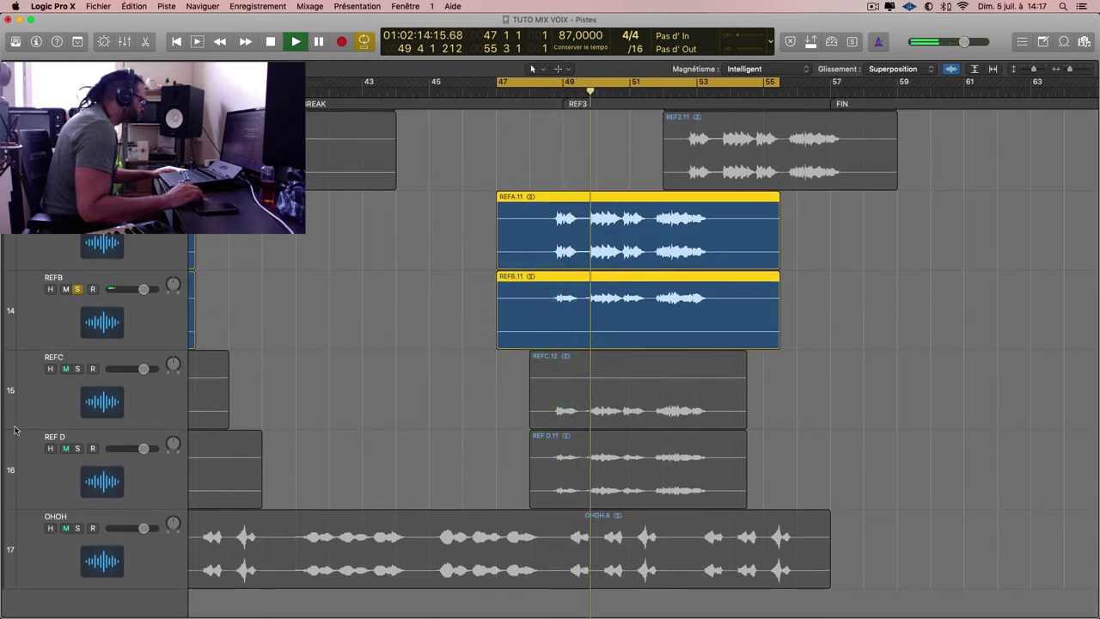
Solo REFC and REF D alongside REFA and REFB, and lower the faders of all four tracks together to -4.7 dB.
{"action": "left_click_drag", "start_coordinate": [76, 369], "coordinate": [81, 452]}
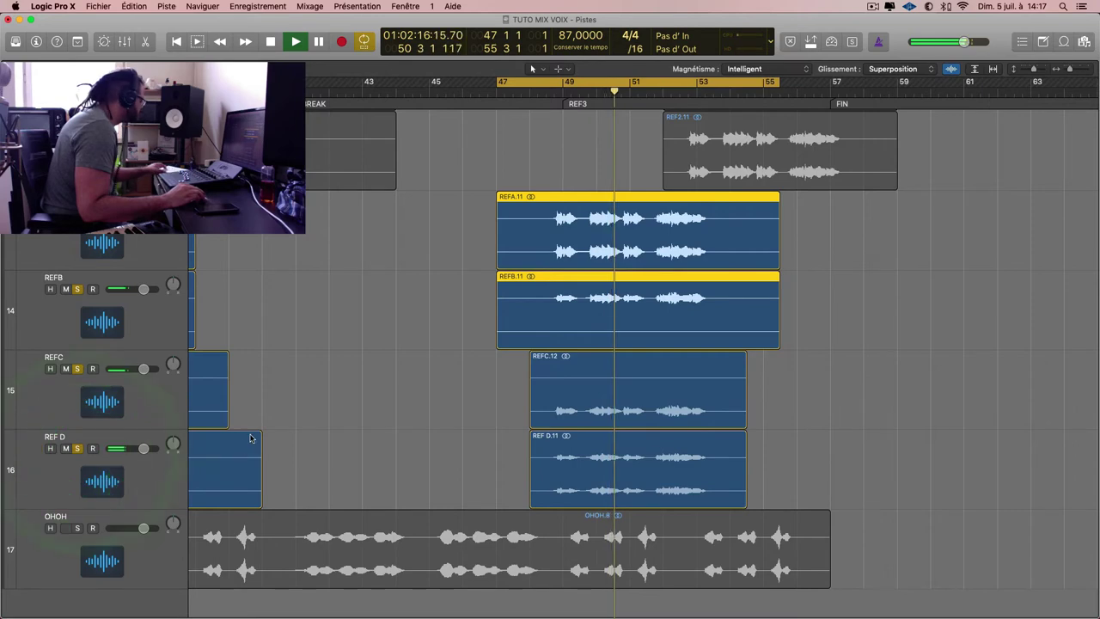
{"action": "key", "text": "x"}
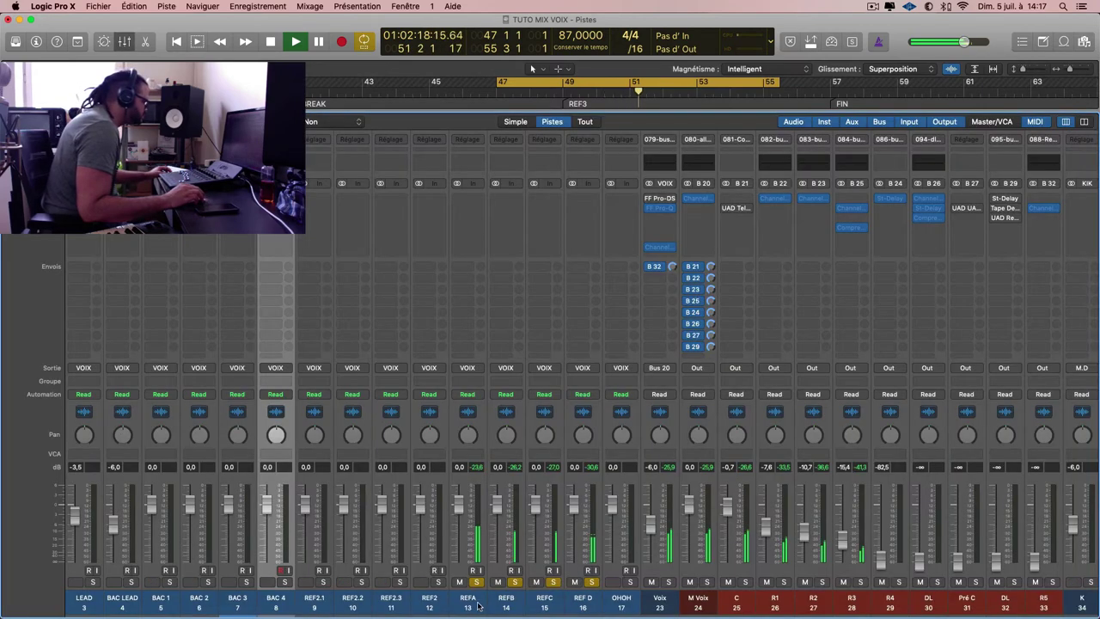
{"action": "mouse_move", "coordinate": [478, 607]}
{"action": "left_mouse_down"}
{"action": "mouse_move", "coordinate": [590, 604]}
{"action": "mouse_move", "coordinate": [478, 606]}
{"action": "left_mouse_up"}
{"action": "left_click", "coordinate": [595, 603], "text": "shift"}
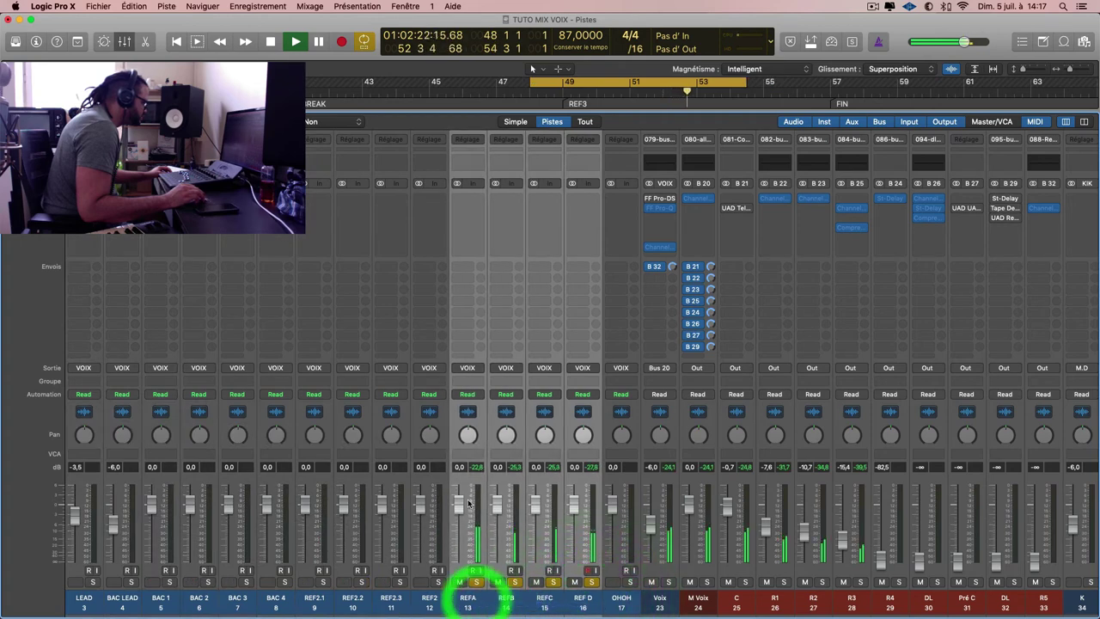
{"action": "left_click", "coordinate": [468, 516]}
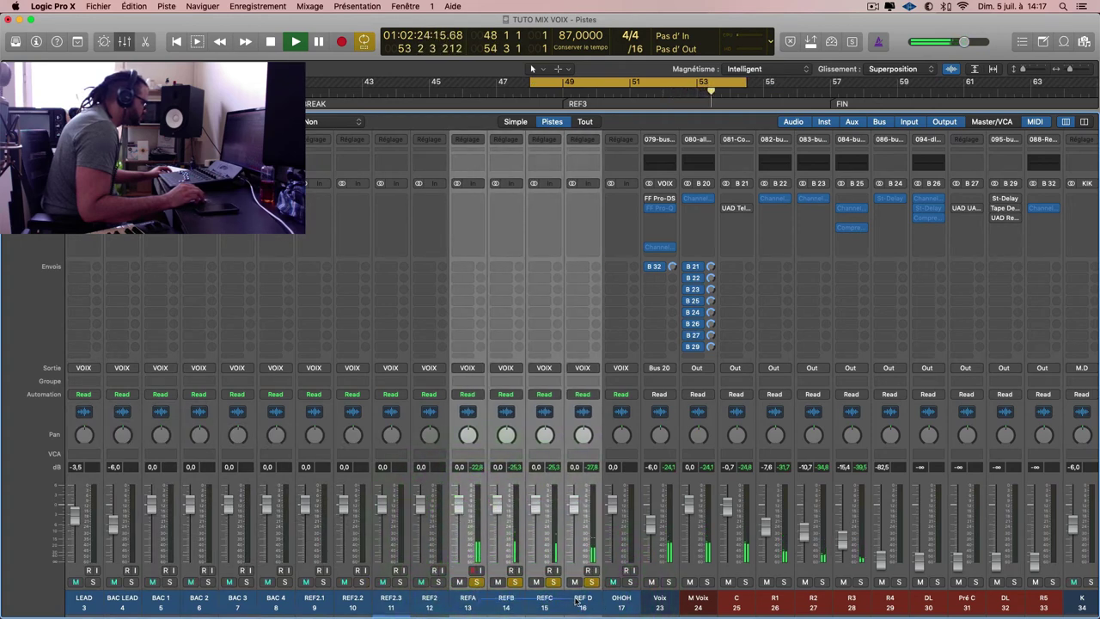
{"action": "left_click_drag", "start_coordinate": [575, 601], "coordinate": [576, 595]}
{"action": "left_click_drag", "start_coordinate": [575, 504], "coordinate": [574, 517]}
{"action": "left_click", "coordinate": [577, 540]}
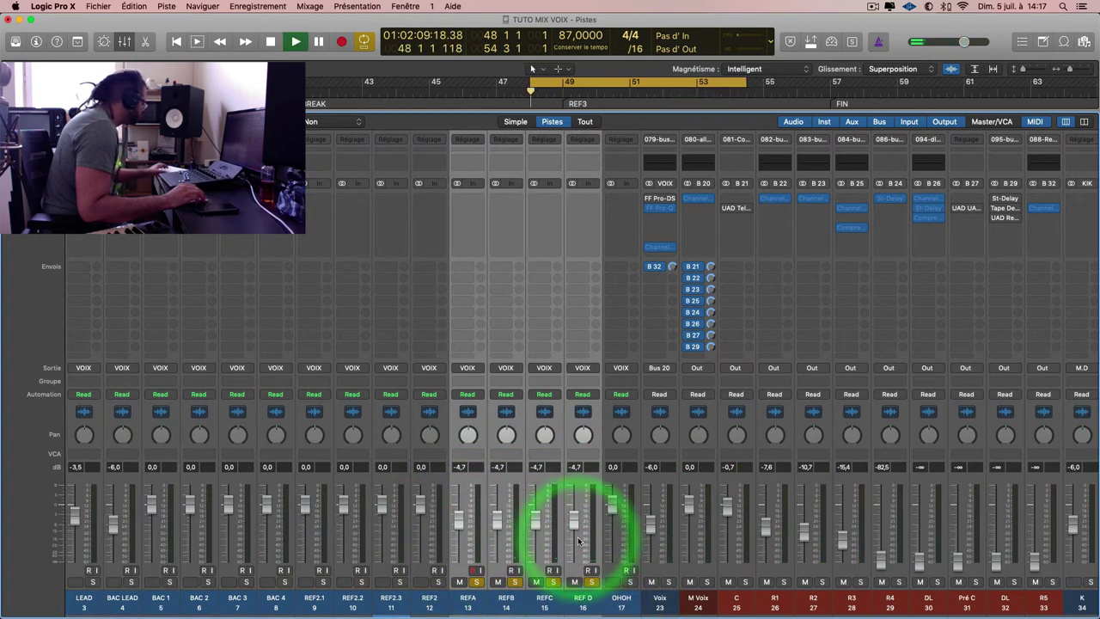
{"action": "key", "text": "x"}
Crop the REFA, REFB, REFC and REF D regions at REF3 to bars 48–54 and trim their starts to bar 48 beat 3.
{"action": "left_click", "coordinate": [485, 254]}
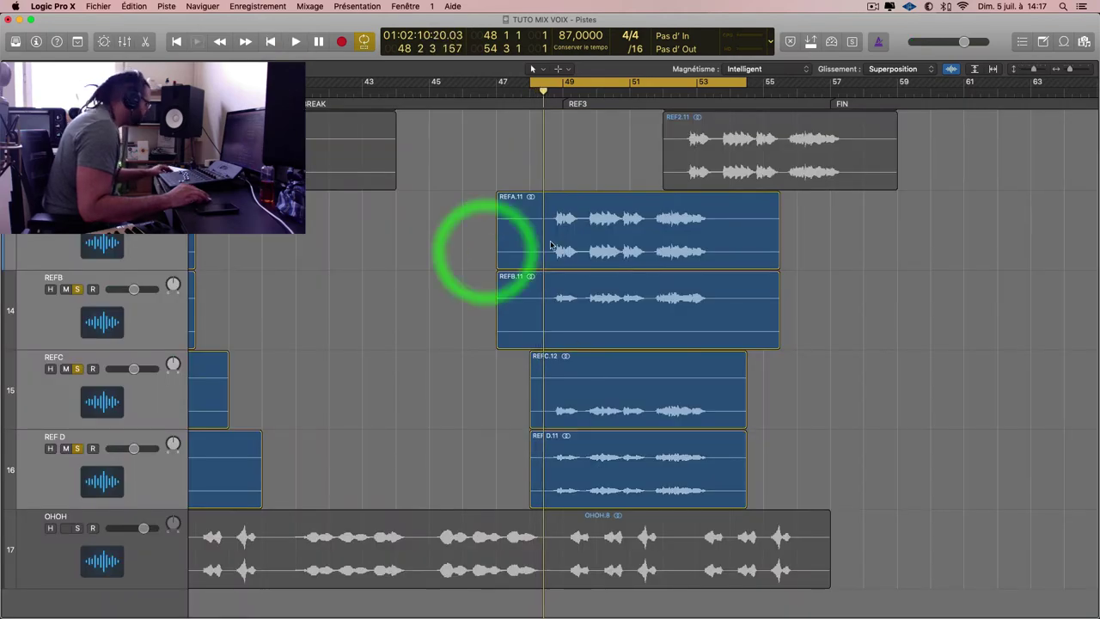
{"action": "scroll", "coordinate": [541, 218], "scroll_direction": "up", "scroll_amount": 3}
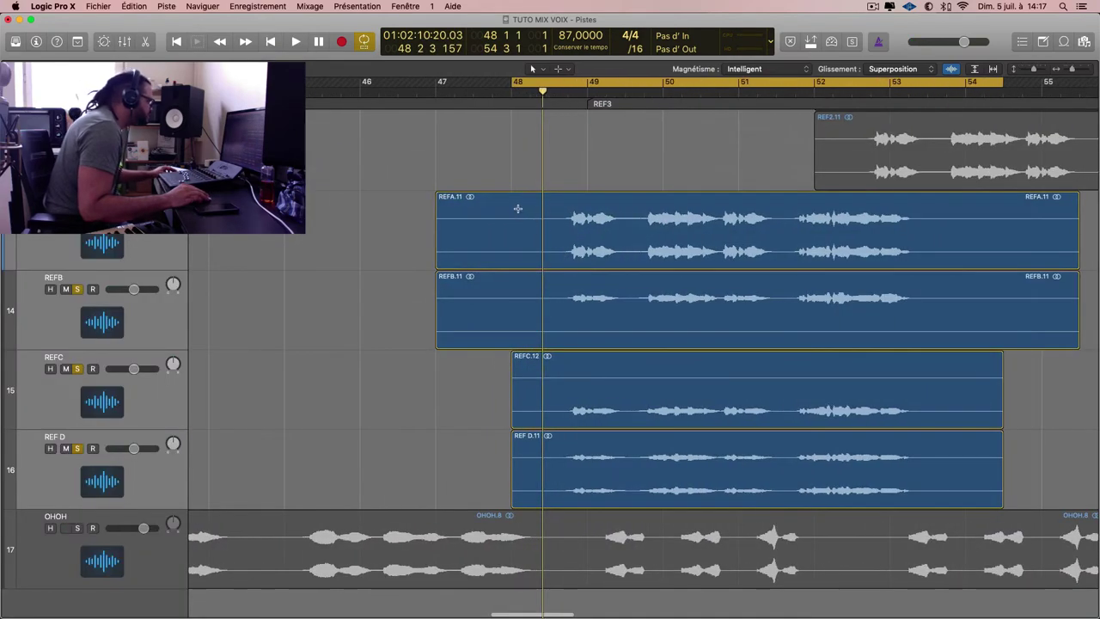
{"action": "left_click_drag", "start_coordinate": [514, 209], "coordinate": [963, 429]}
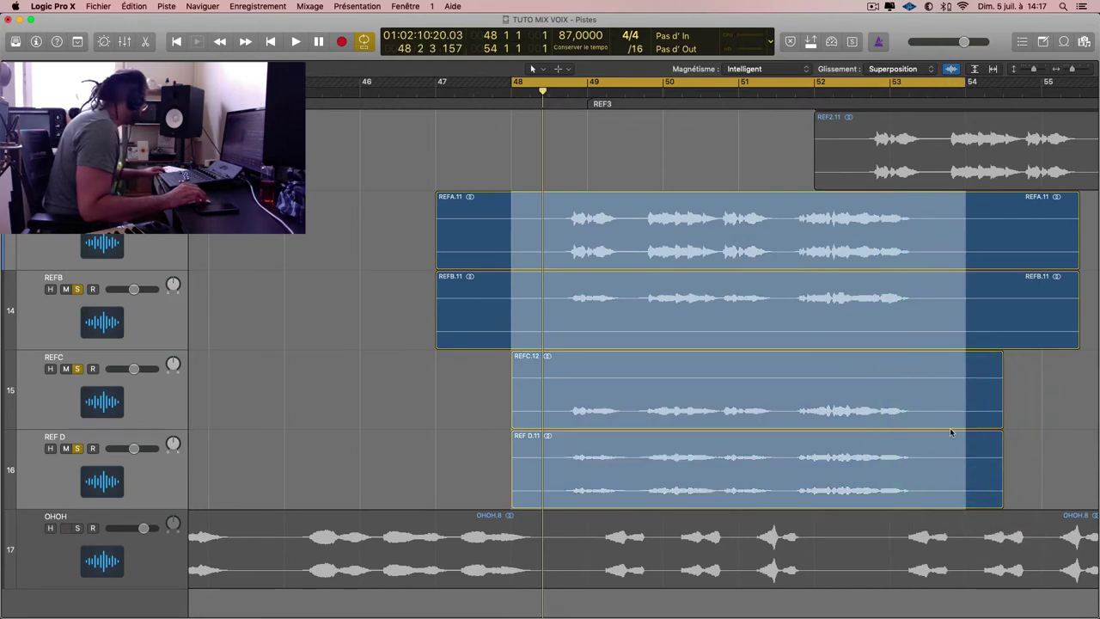
{"action": "key", "text": "ctrl+c"}
{"action": "left_click_drag", "start_coordinate": [986, 445], "coordinate": [551, 266]}
{"action": "key", "text": "t"}
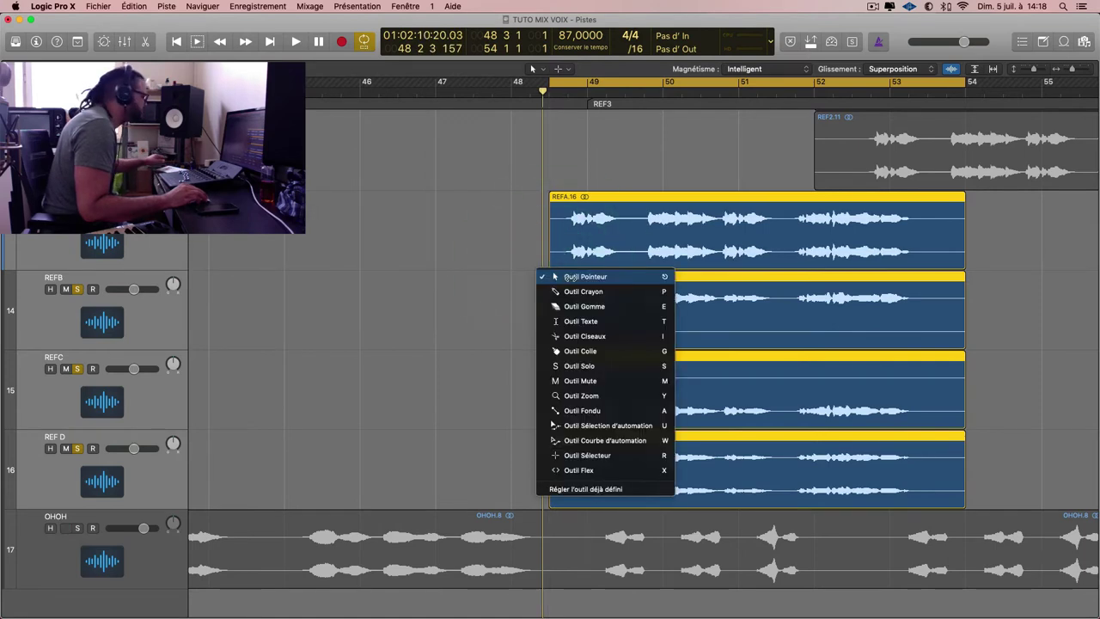
{"action": "left_click", "coordinate": [513, 335]}
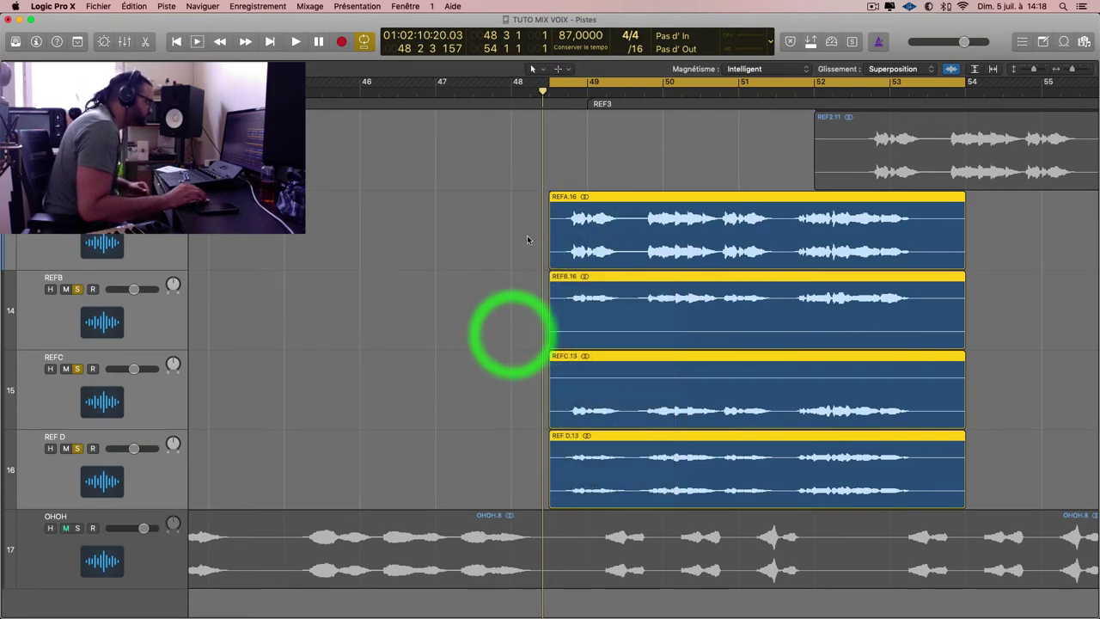
{"action": "left_click", "coordinate": [927, 447]}
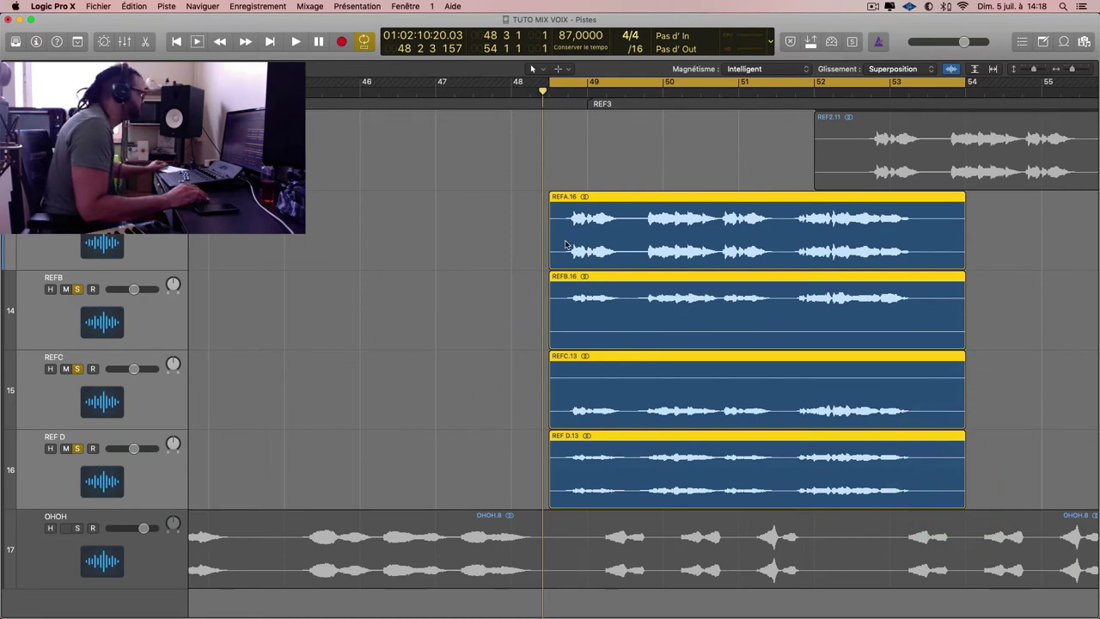
Add curved fade-ins and fade-outs to the four selected REF3 regions with the Fade tool.
{"action": "key", "text": "t"}
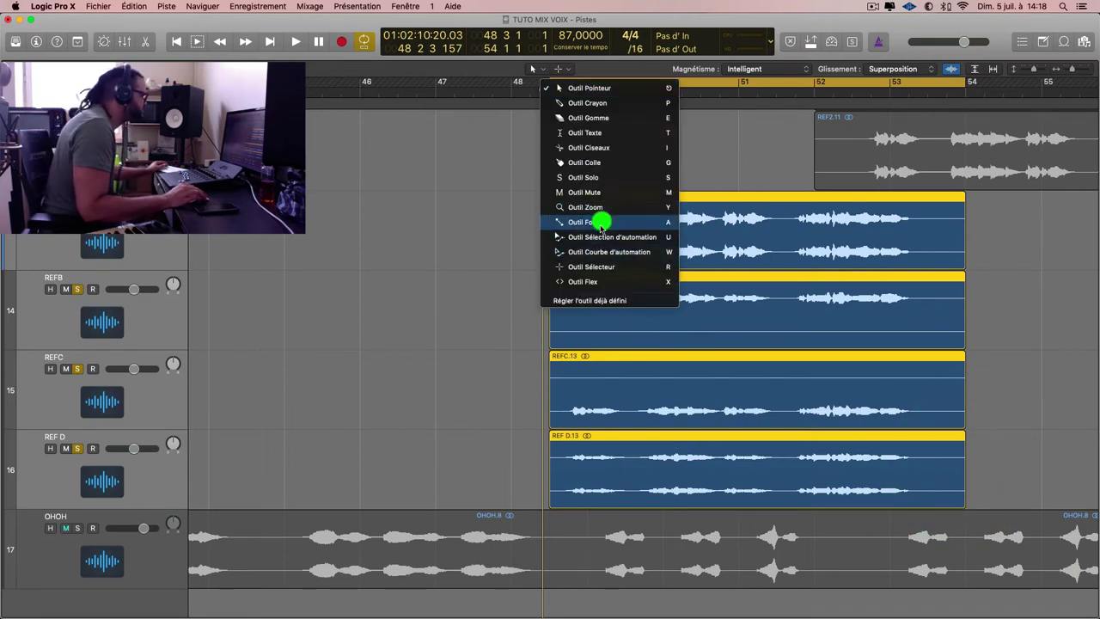
{"action": "left_click", "coordinate": [601, 226]}
{"action": "left_click_drag", "start_coordinate": [567, 241], "coordinate": [477, 245]}
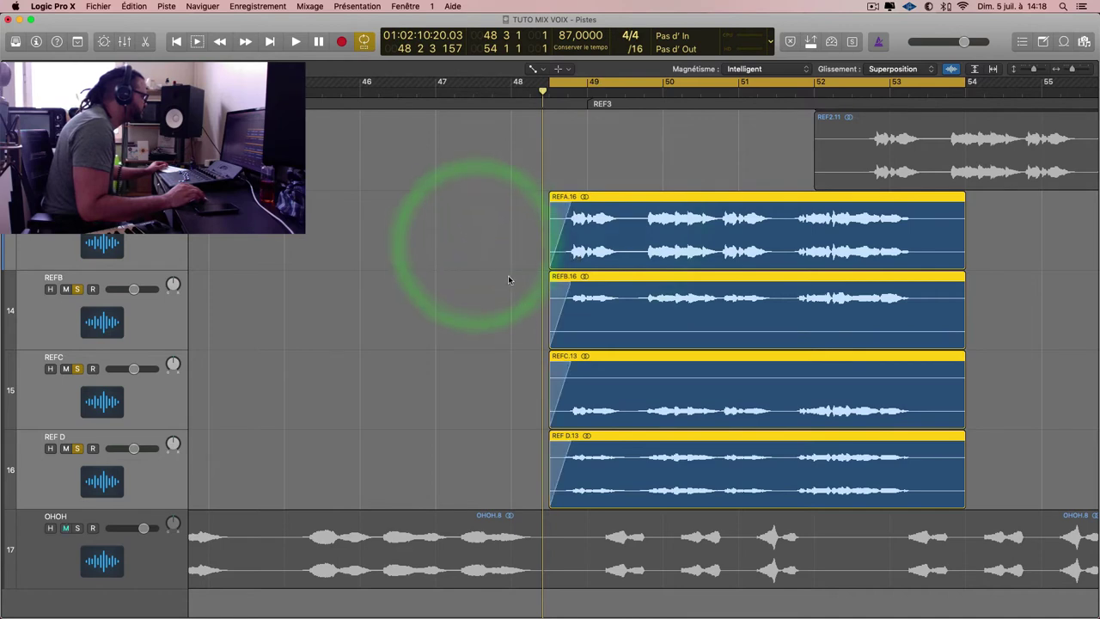
{"action": "left_click", "coordinate": [774, 244]}
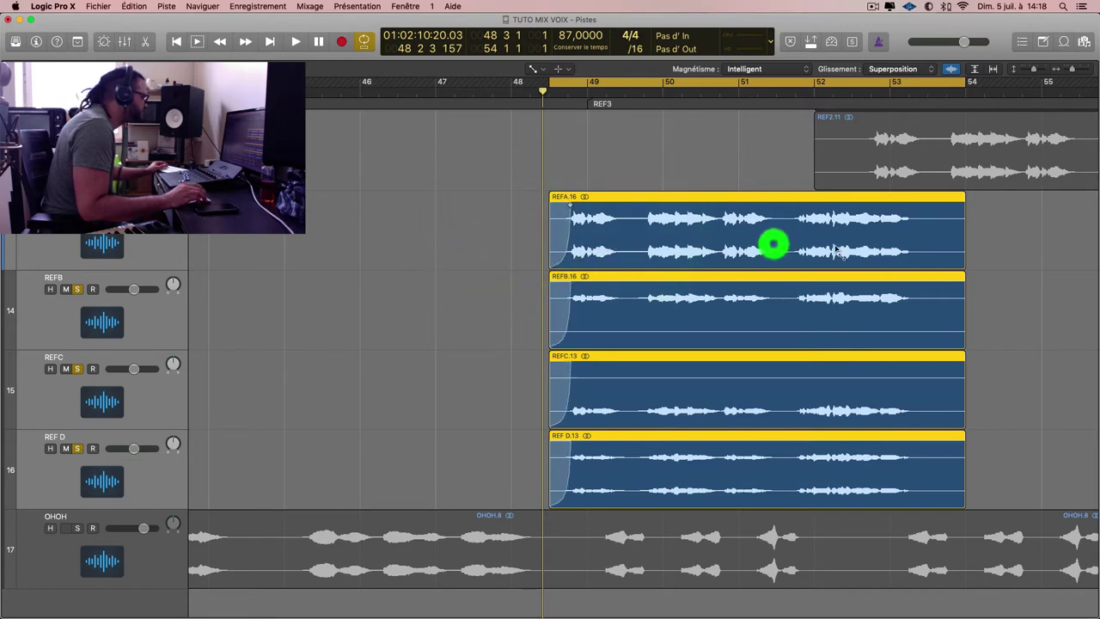
{"action": "left_click_drag", "start_coordinate": [1059, 251], "coordinate": [1096, 243]}
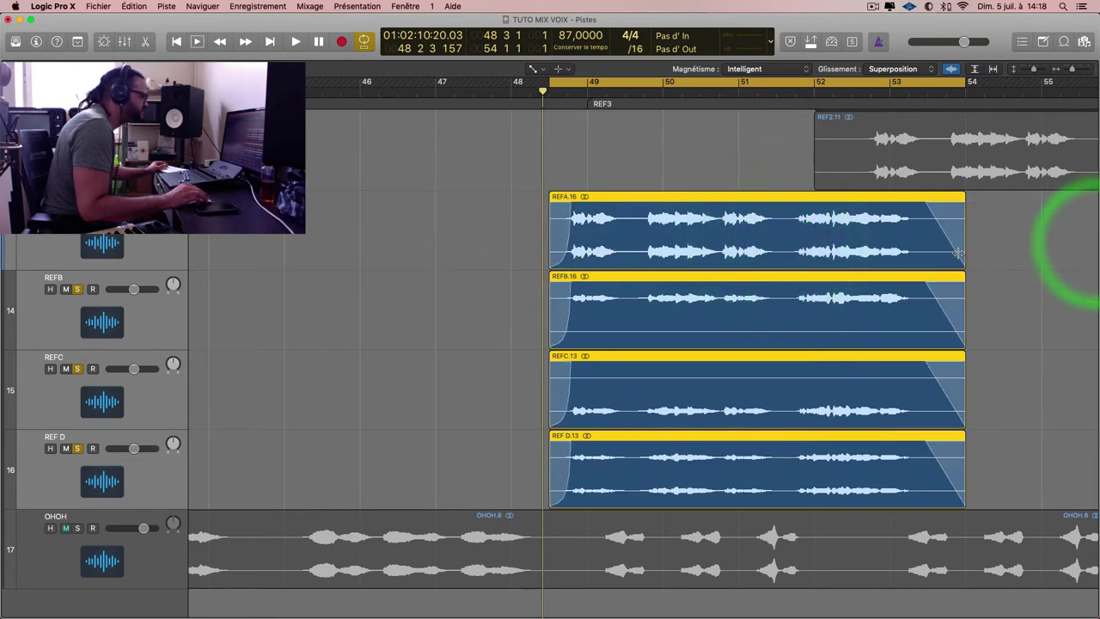
{"action": "left_click_drag", "start_coordinate": [945, 231], "coordinate": [244, 255]}
Return to the Pointer tool, deselect the regions and play back the faded REF3 chorus vocals.
{"action": "key", "text": "t"}
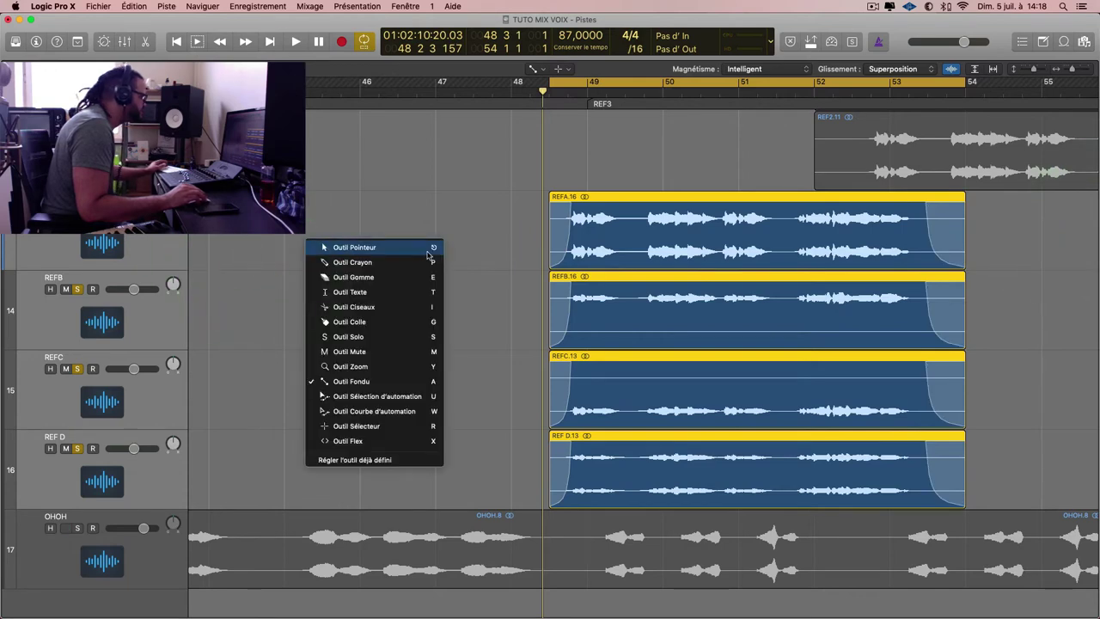
{"action": "left_click", "coordinate": [428, 250]}
{"action": "left_click", "coordinate": [510, 234]}
{"action": "key", "text": "space"}
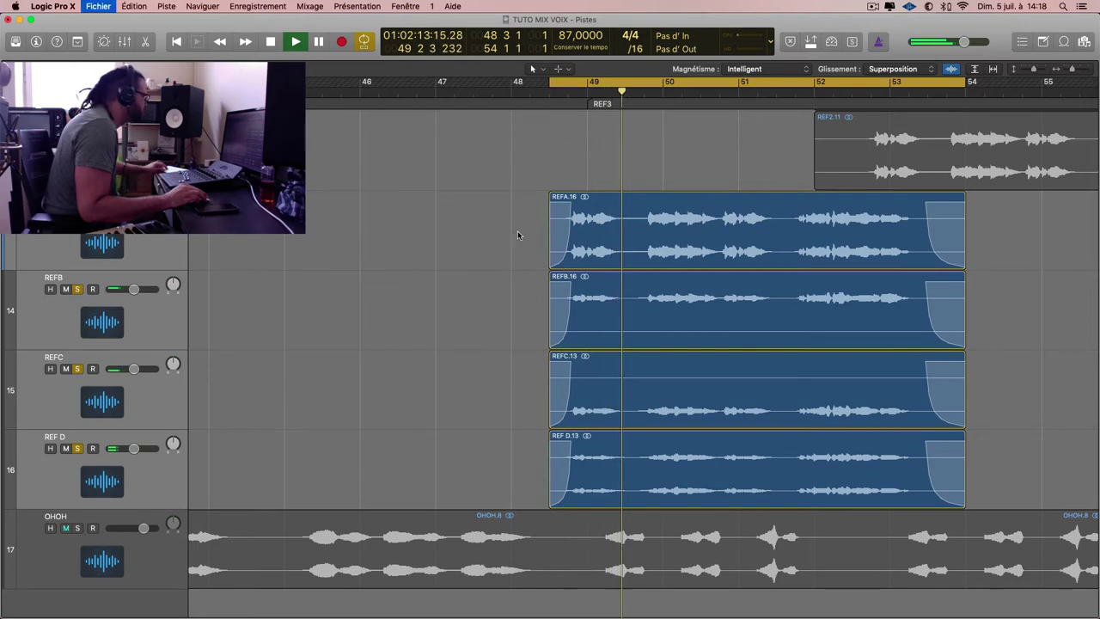
Crop the REFA, REFB, REFC and REF D regions at REF2 to the range from 32 3 2 to 37 4 1.
{"action": "key", "text": "super+Left"}
{"action": "key", "text": "super+Left"}
{"action": "key", "text": "super+Left"}
{"action": "key", "text": "super+Left"}
{"action": "key", "text": "super+Left"}
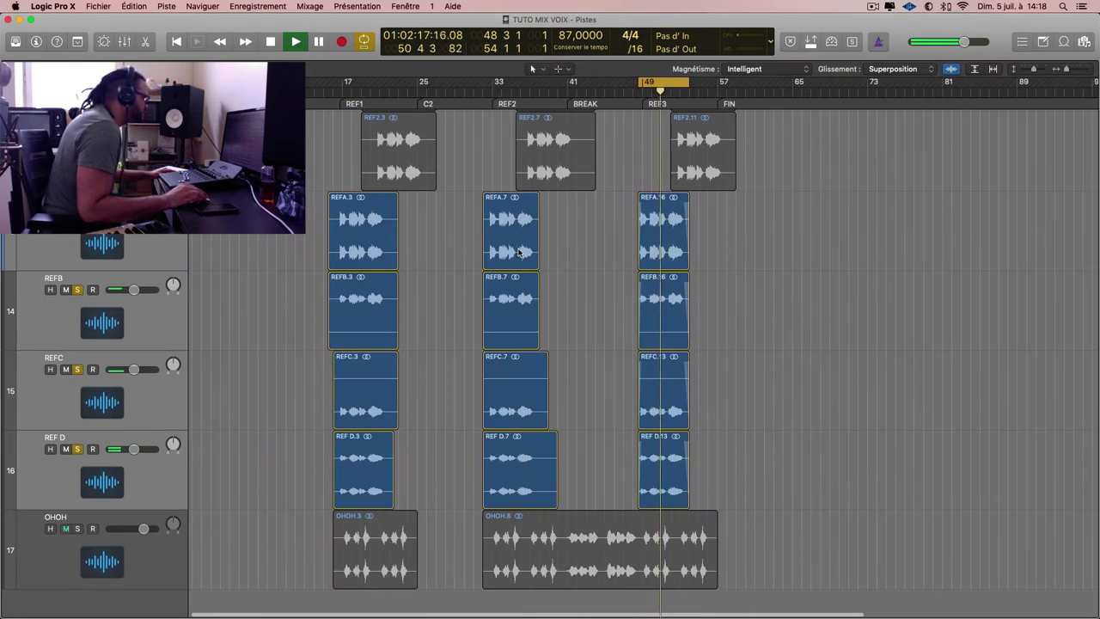
{"action": "key", "text": "t"}
{"action": "left_click", "coordinate": [550, 251]}
{"action": "key", "text": "super+Right"}
{"action": "key", "text": "super+Right"}
{"action": "key", "text": "super+Right"}
{"action": "key", "text": "super+Right"}
{"action": "key", "text": "super+Right"}
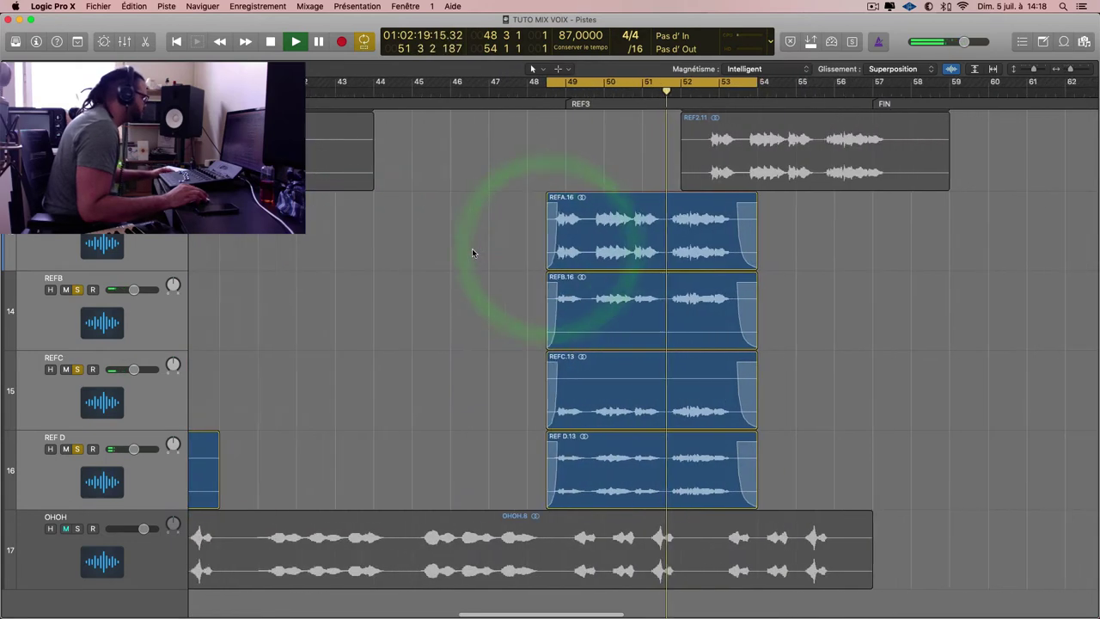
{"action": "scroll", "coordinate": [476, 253], "scroll_direction": "left", "scroll_amount": 4}
{"action": "scroll", "coordinate": [477, 252], "scroll_direction": "left", "scroll_amount": 5}
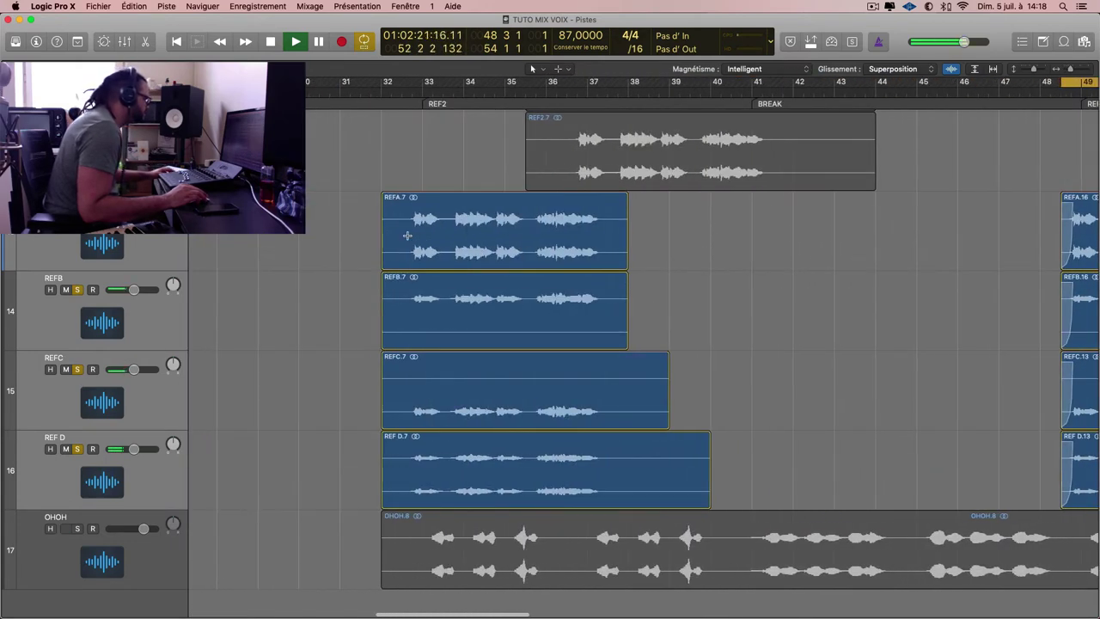
{"action": "left_click_drag", "start_coordinate": [405, 225], "coordinate": [619, 450]}
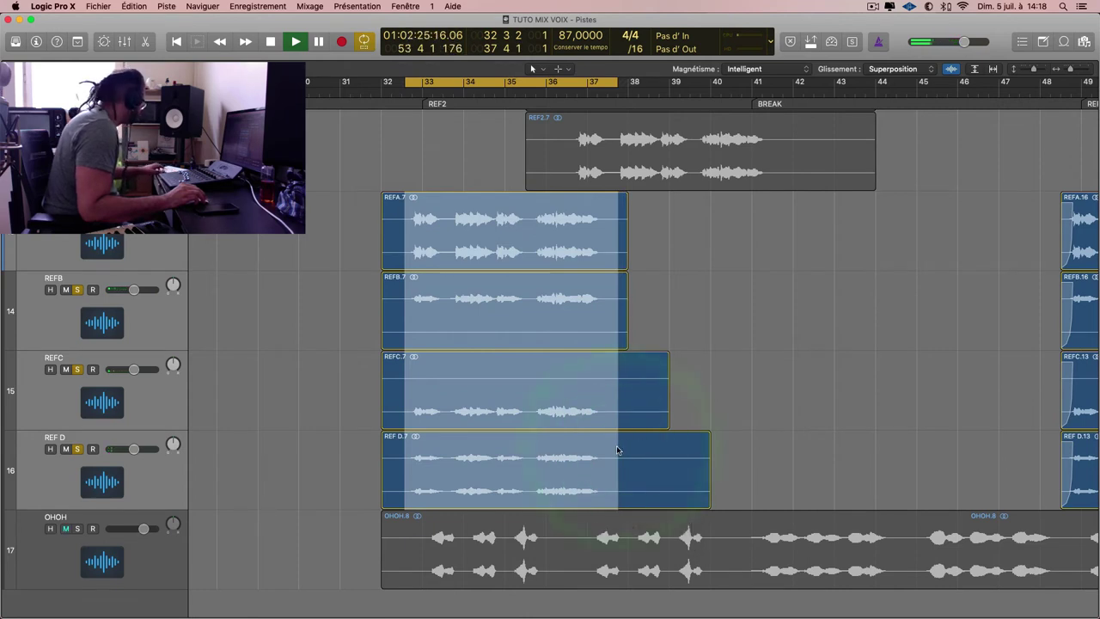
{"action": "key", "text": "ctrl+c"}
Crop the REFA, REFB, REFC and REF D regions at REF1 to the range from bar 16 beat 3 to bar 21 beat 3.
{"action": "scroll", "coordinate": [612, 411], "scroll_direction": "left", "scroll_amount": 9}
{"action": "scroll", "coordinate": [611, 410], "scroll_direction": "left", "scroll_amount": 9}
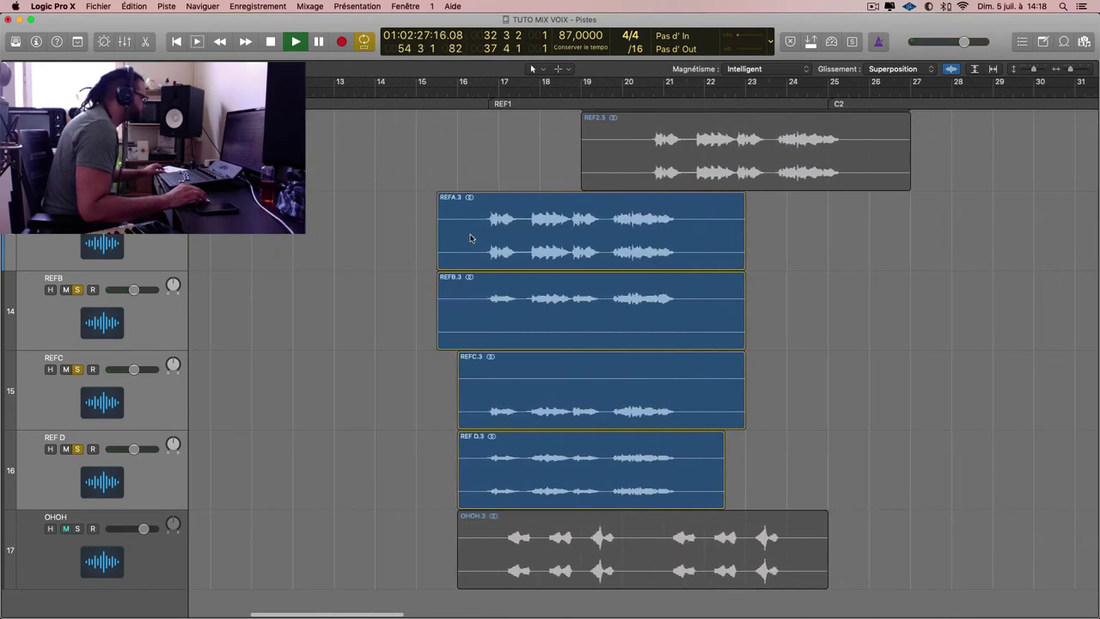
{"action": "left_click_drag", "start_coordinate": [474, 234], "coordinate": [684, 444]}
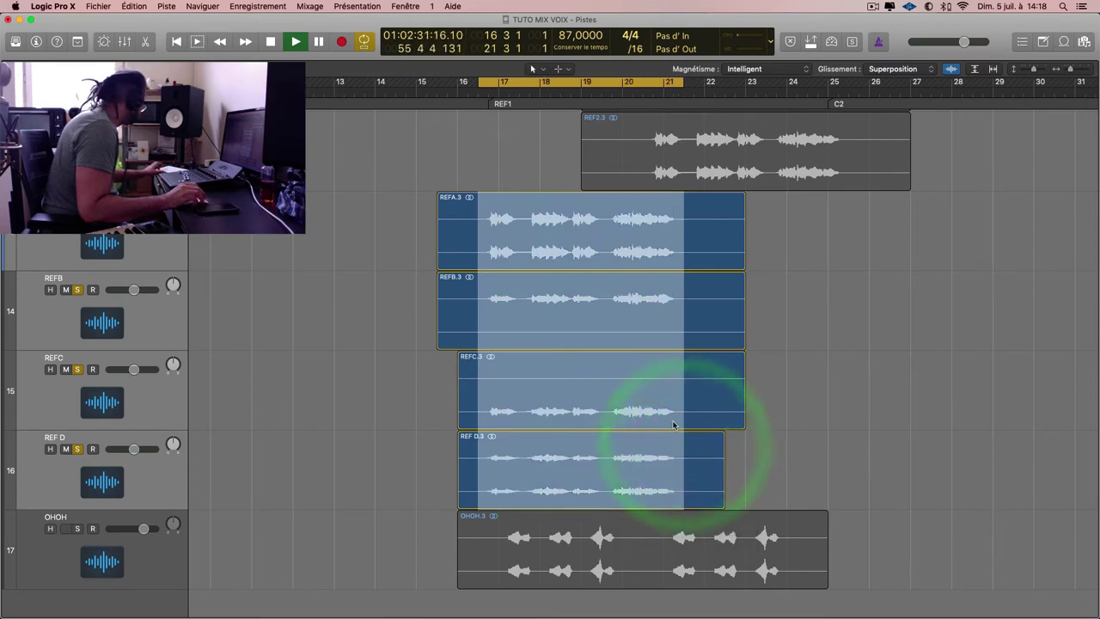
{"action": "key", "text": "alt+c"}
{"action": "key", "text": "alt+c"}
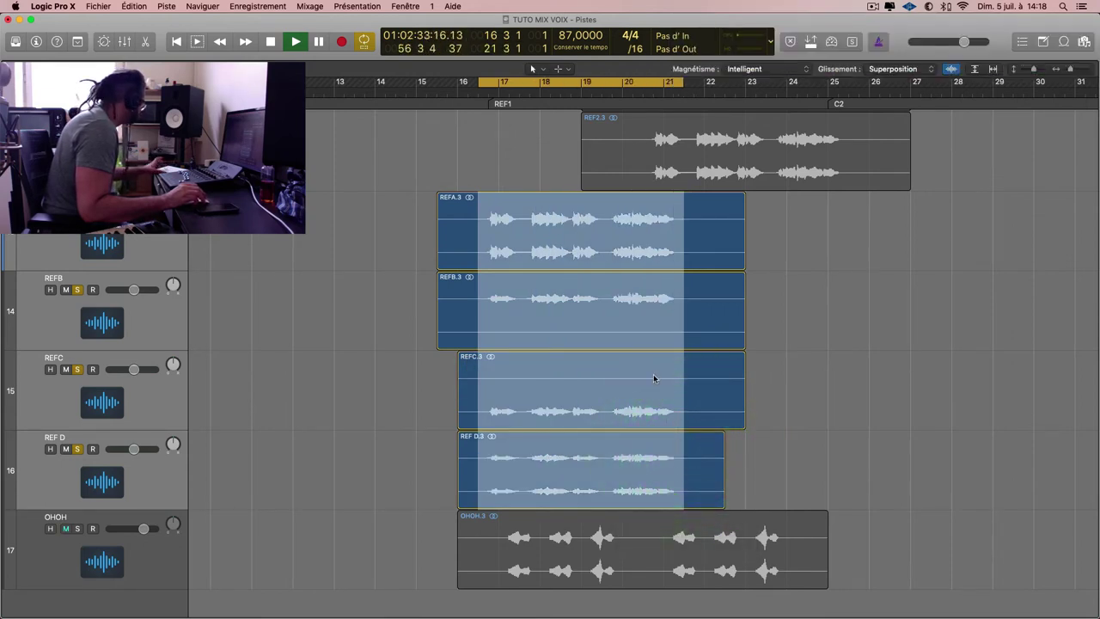
{"action": "key", "text": "ctrl+c"}
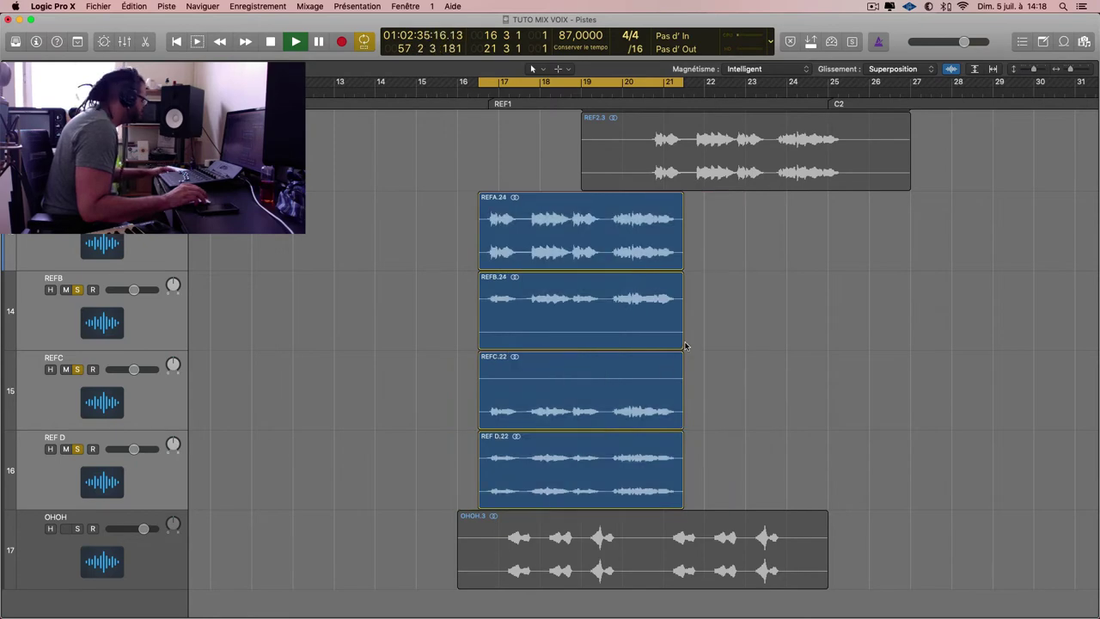
Select the cropped REFA to REF D regions at REF1 and REF2 and add short fade-ins and fade-outs with the Fade tool.
{"action": "key", "text": "super+Left"}
{"action": "key", "text": "super+Left"}
{"action": "key", "text": "super+Left"}
{"action": "left_click_drag", "start_coordinate": [366, 245], "coordinate": [718, 479]}
{"action": "key", "text": "super+Right"}
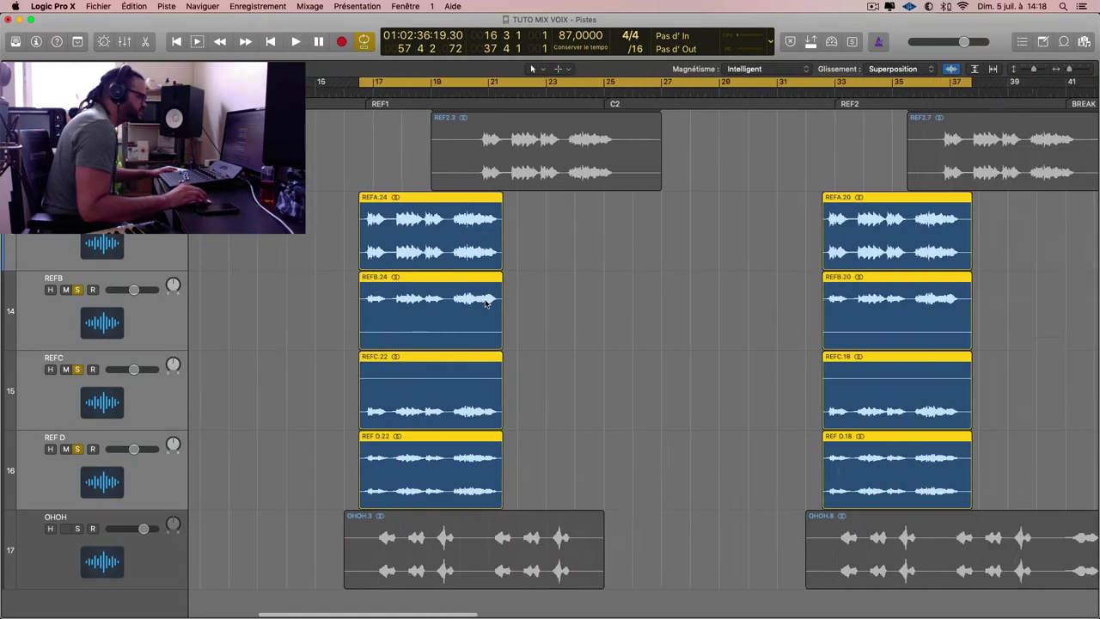
{"action": "key", "text": "super+Right"}
{"action": "key", "text": "super+Right"}
{"action": "key", "text": "super+Down"}
{"action": "key", "text": "super+Down"}
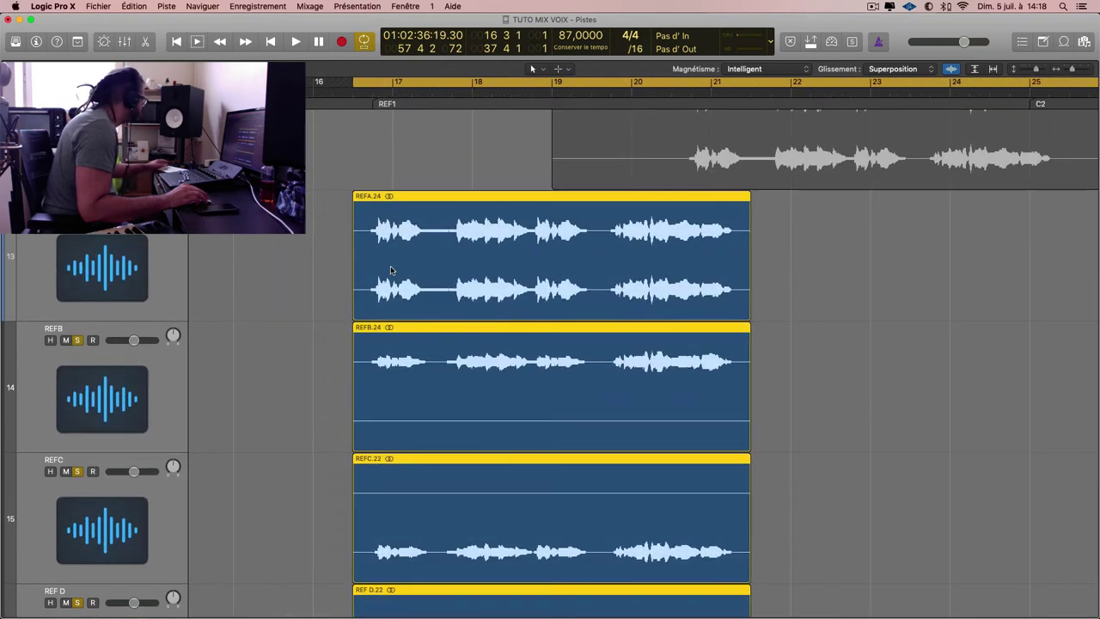
{"action": "key", "text": "t"}
{"action": "left_click", "coordinate": [441, 401]}
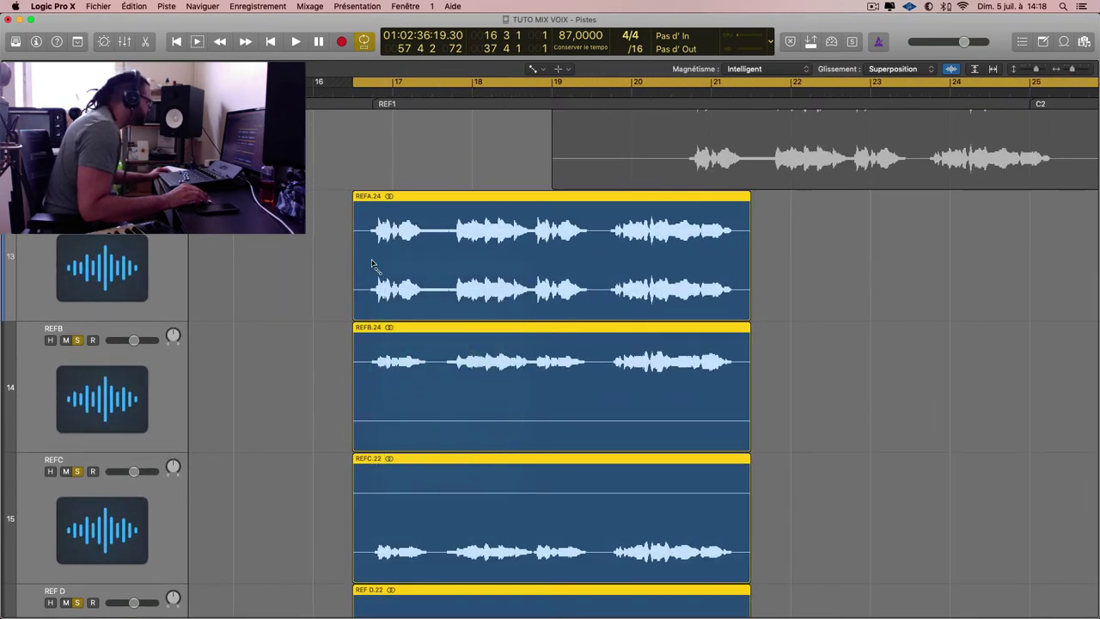
{"action": "left_click_drag", "start_coordinate": [237, 258], "coordinate": [371, 258]}
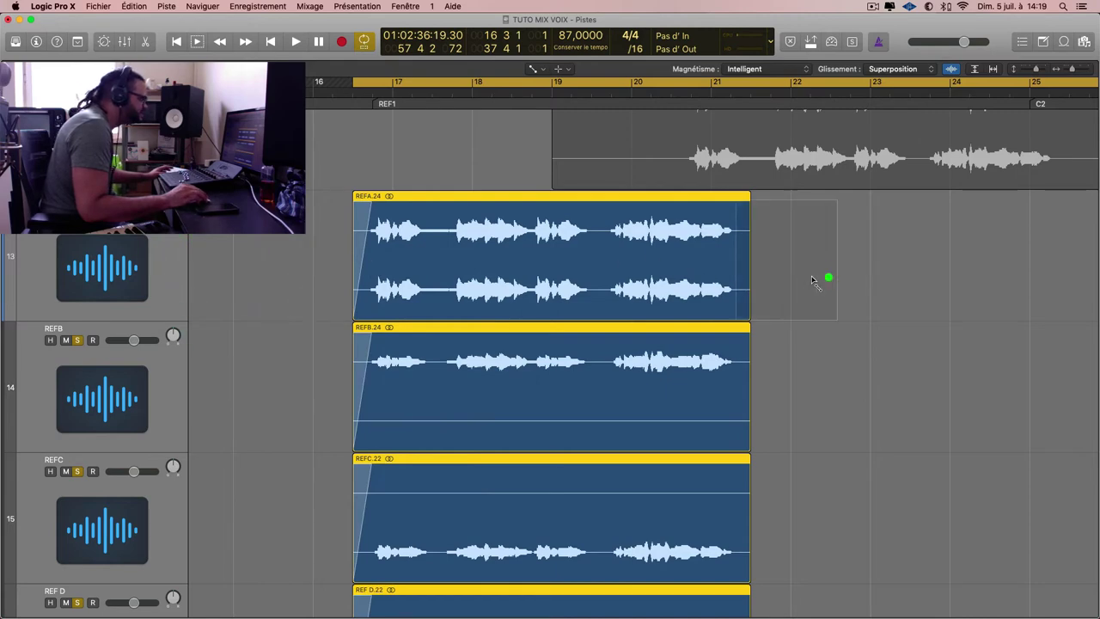
{"action": "left_click_drag", "start_coordinate": [814, 281], "coordinate": [828, 277]}
Bend the fade-outs and fade-ins of the selected REF1 and REF2 regions into curves.
{"action": "scroll", "coordinate": [830, 283], "scroll_direction": "right", "scroll_amount": 5}
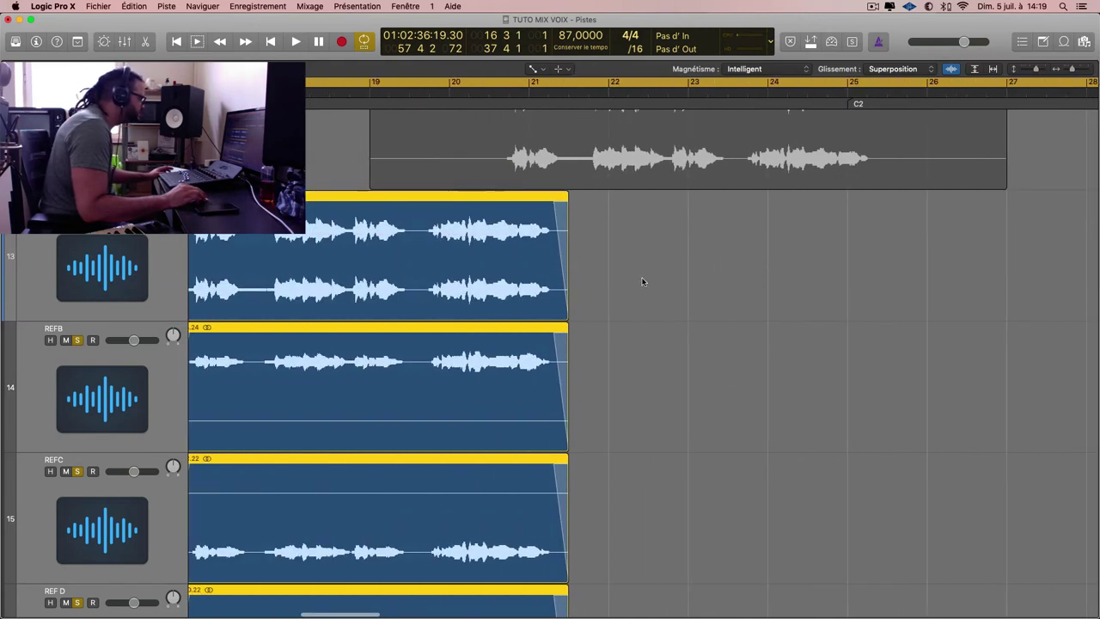
{"action": "left_click", "coordinate": [431, 253]}
{"action": "scroll", "coordinate": [447, 258], "scroll_direction": "left", "scroll_amount": 7}
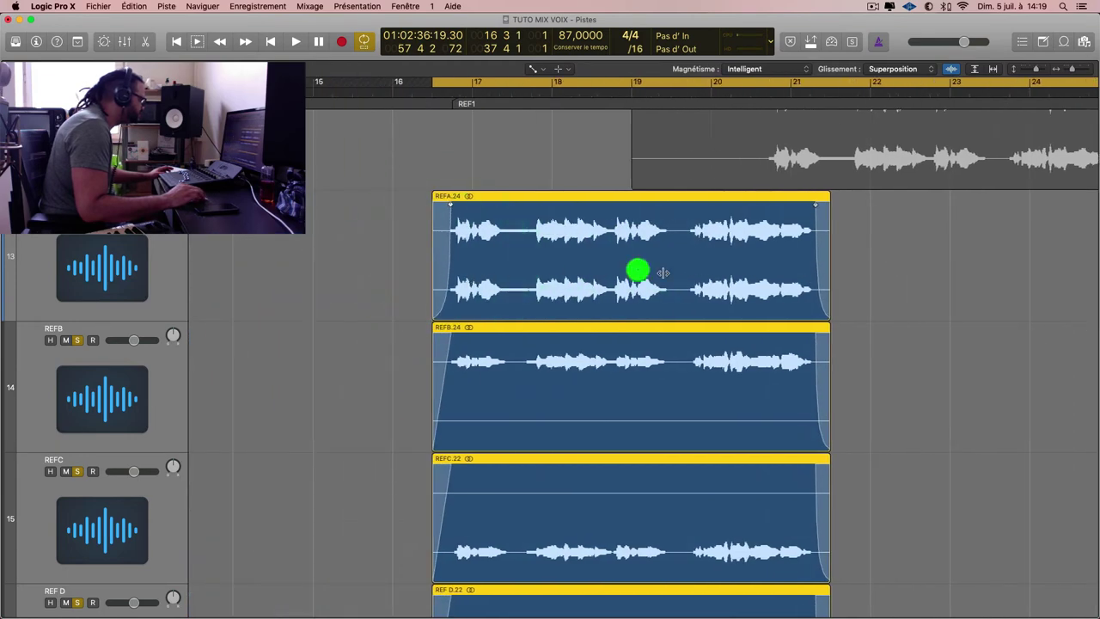
Check the fades on the REF2 regions up close and return to the Pointer tool.
{"action": "scroll", "coordinate": [830, 270], "scroll_direction": "down", "scroll_amount": 6}
{"action": "scroll", "coordinate": [918, 276], "scroll_direction": "right", "scroll_amount": 3}
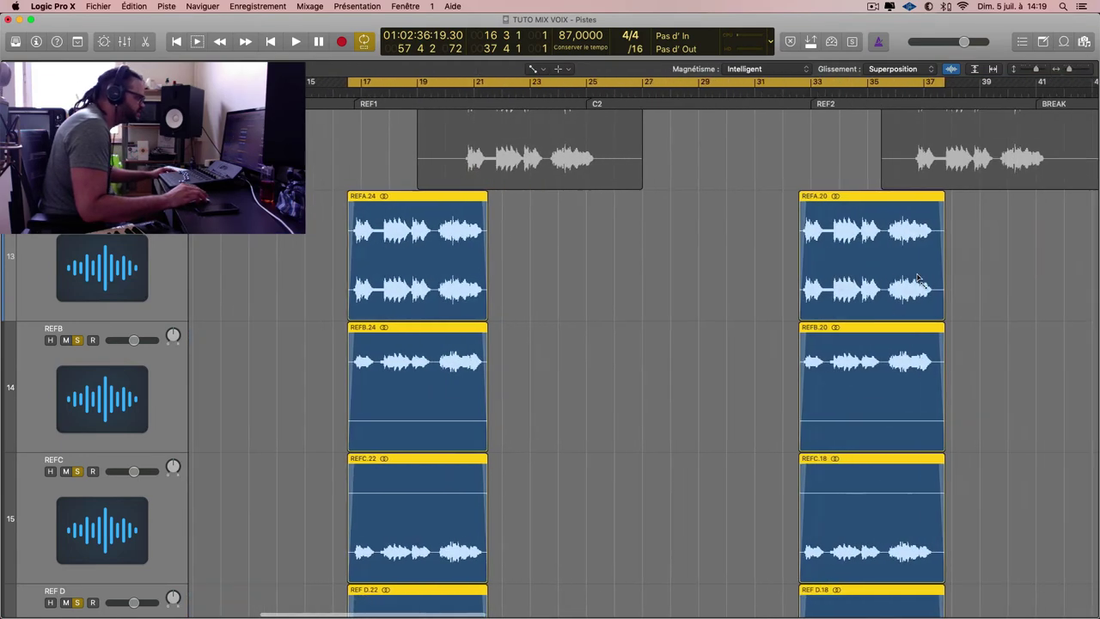
{"action": "scroll", "coordinate": [918, 280], "scroll_direction": "up", "scroll_amount": 10}
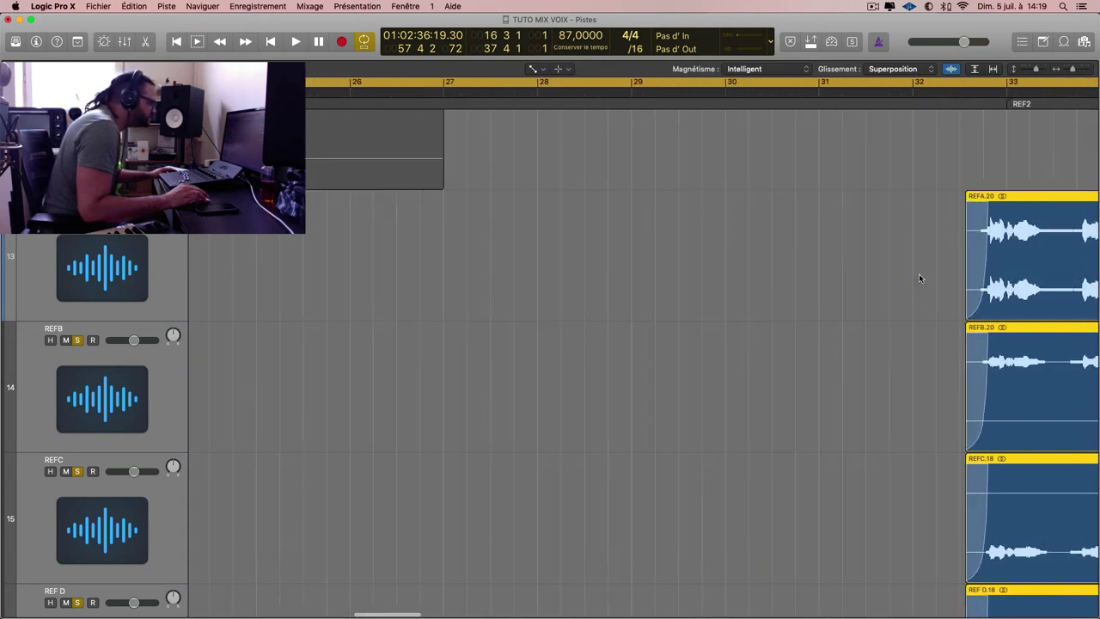
{"action": "scroll", "coordinate": [919, 278], "scroll_direction": "right", "scroll_amount": 3}
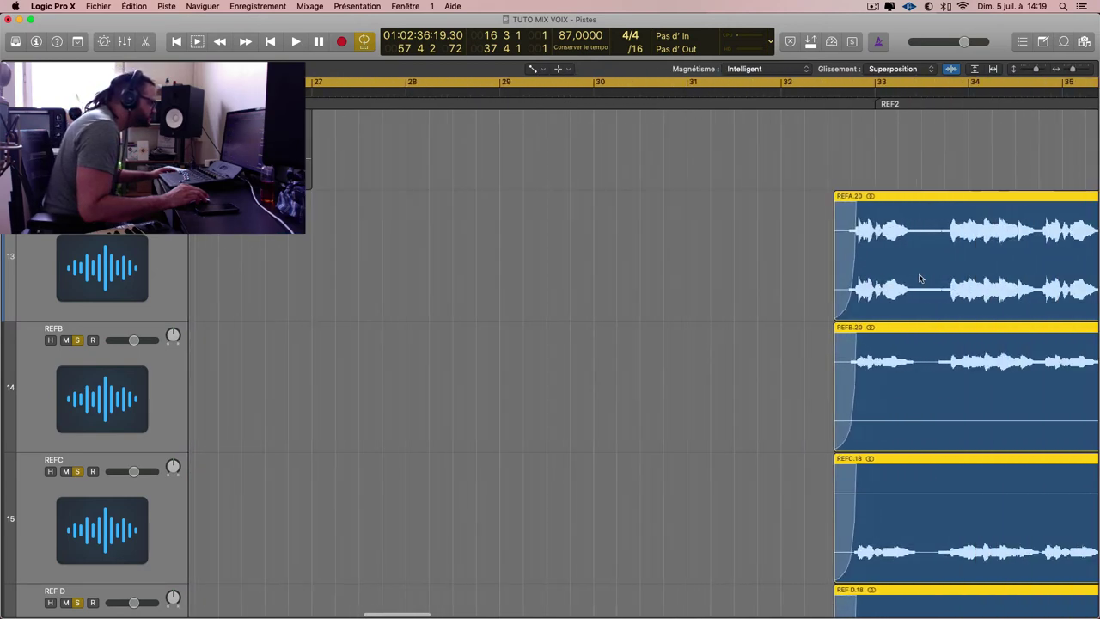
{"action": "key", "text": "t"}
{"action": "left_click", "coordinate": [839, 217]}
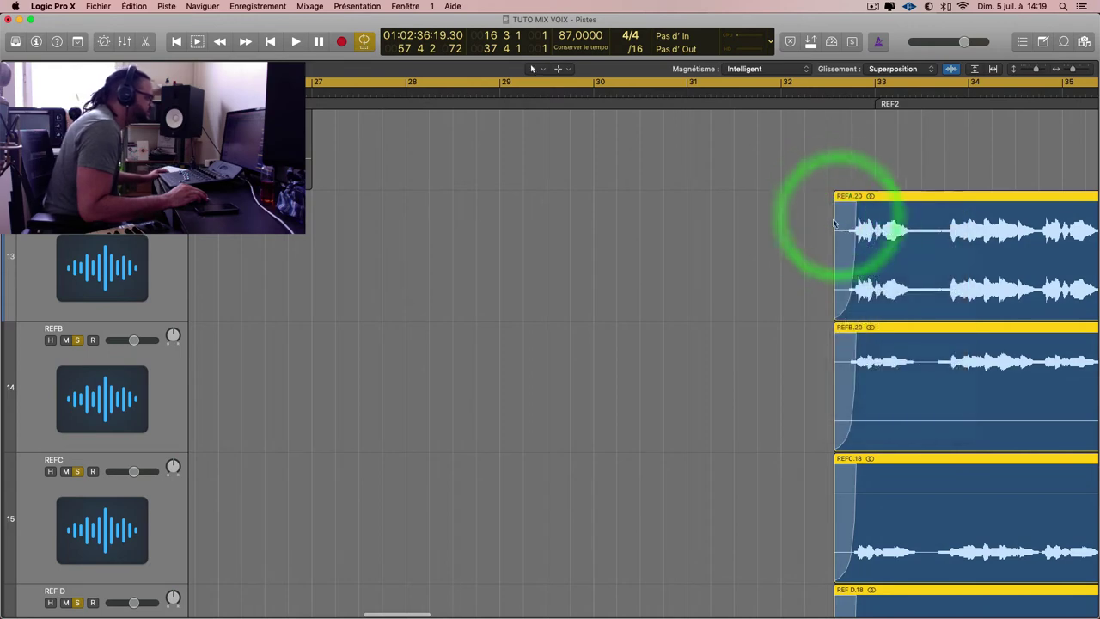
Select the REFA, REFB, REFC and REF D regions at REF2 and extend their starts slightly earlier, to bar 32 beat 2.
{"action": "left_click", "coordinate": [827, 250]}
{"action": "scroll", "coordinate": [831, 209], "scroll_direction": "down", "scroll_amount": 5}
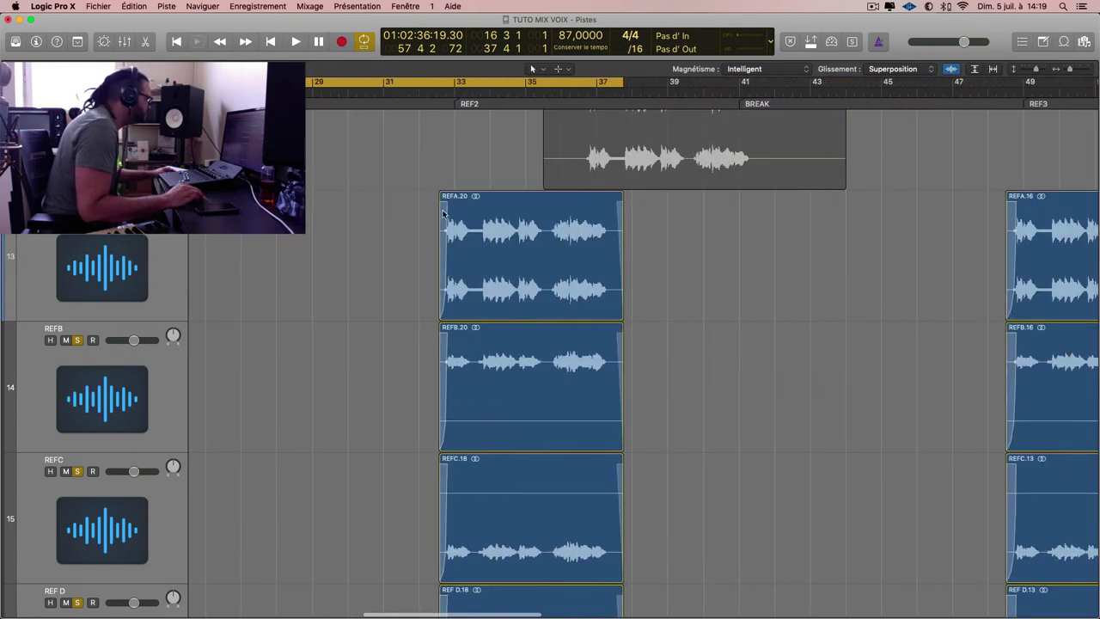
{"action": "left_click_drag", "start_coordinate": [419, 208], "coordinate": [688, 593]}
{"action": "scroll", "coordinate": [688, 593], "scroll_direction": "down", "scroll_amount": 3}
{"action": "scroll", "coordinate": [688, 591], "scroll_direction": "up", "scroll_amount": 4}
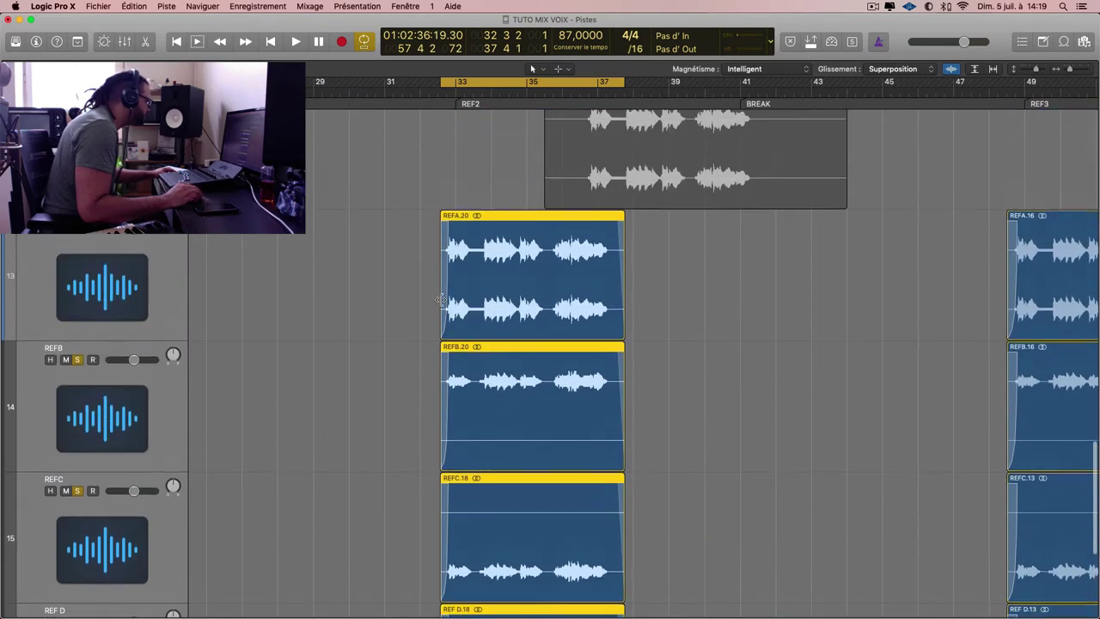
{"action": "left_click_drag", "start_coordinate": [441, 300], "coordinate": [436, 299]}
{"action": "key", "text": "super+Right"}
{"action": "key", "text": "super+Right"}
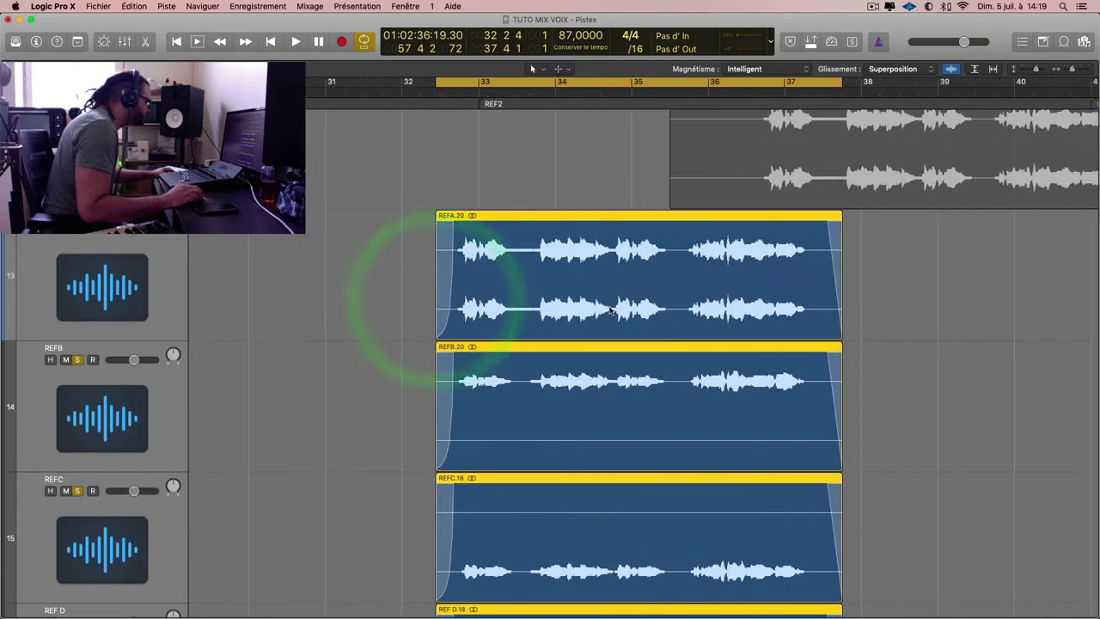
Trim the ends of the selected REFA to REF D regions at REF2 slightly earlier, to about the middle of bar 37.
{"action": "scroll", "coordinate": [541, 292], "scroll_direction": "up", "scroll_amount": 1}
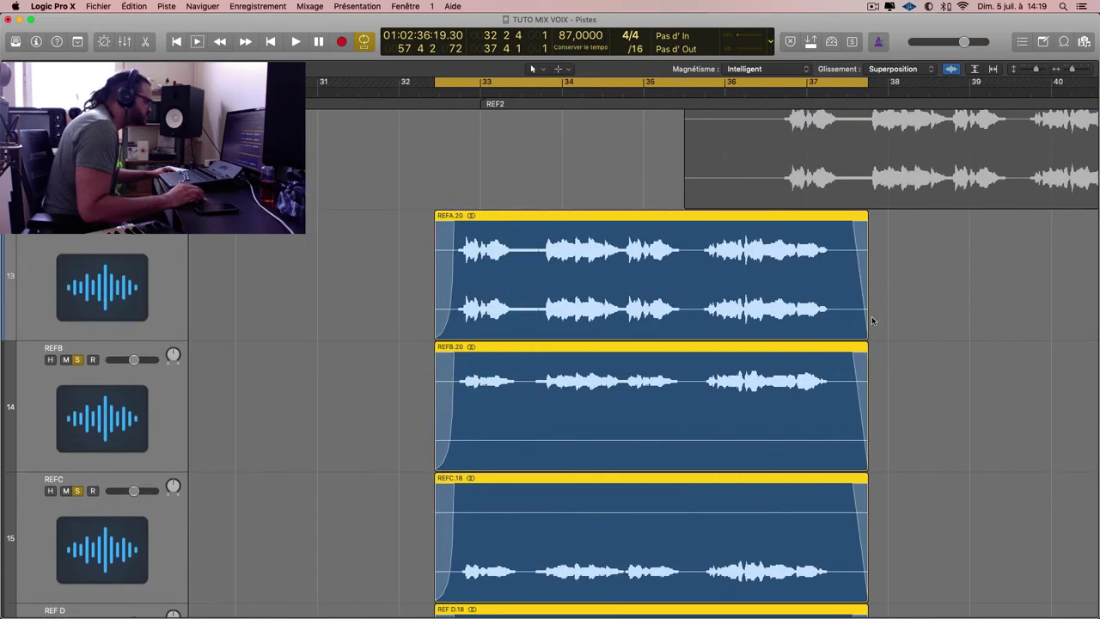
{"action": "scroll", "coordinate": [872, 319], "scroll_direction": "down", "scroll_amount": 3}
{"action": "left_click_drag", "start_coordinate": [862, 325], "coordinate": [856, 325]}
{"action": "scroll", "coordinate": [862, 326], "scroll_direction": "down", "scroll_amount": 2}
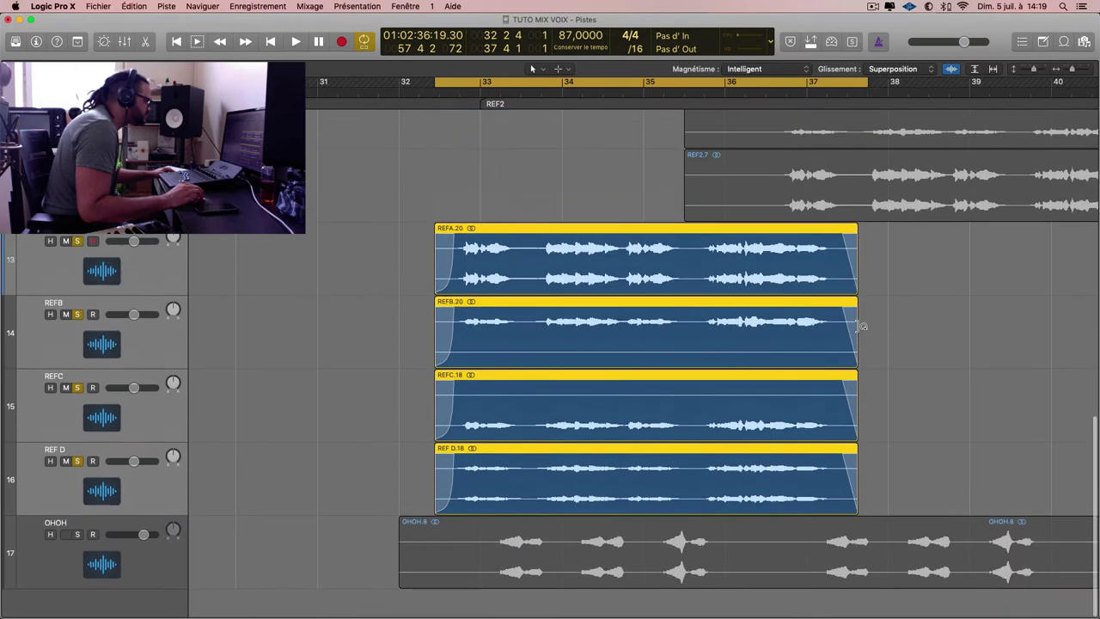
{"action": "scroll", "coordinate": [859, 326], "scroll_direction": "down", "scroll_amount": 1}
{"action": "left_click", "coordinate": [859, 304]}
{"action": "scroll", "coordinate": [860, 307], "scroll_direction": "right", "scroll_amount": 5}
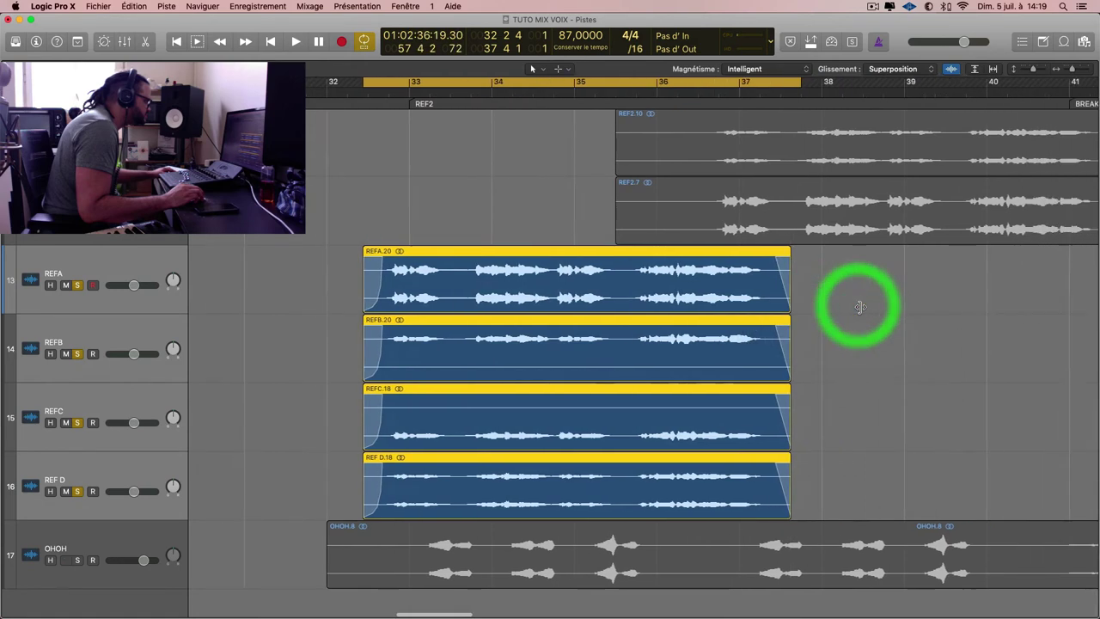
{"action": "left_click_drag", "start_coordinate": [717, 307], "coordinate": [713, 307]}
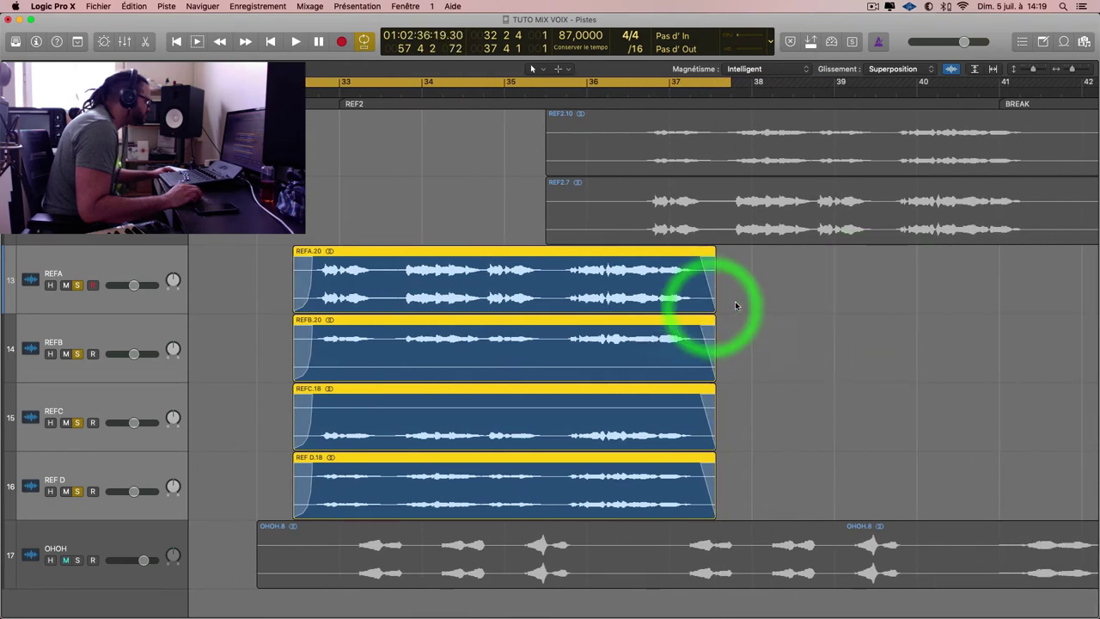
Solo the REF2.1, REF2.2, REF2.3 and REF2 tracks and play their first regions in a cycle.
{"action": "scroll", "coordinate": [737, 307], "scroll_direction": "down", "scroll_amount": 2}
{"action": "scroll", "coordinate": [748, 300], "scroll_direction": "left", "scroll_amount": 6}
{"action": "scroll", "coordinate": [753, 297], "scroll_direction": "left", "scroll_amount": 10}
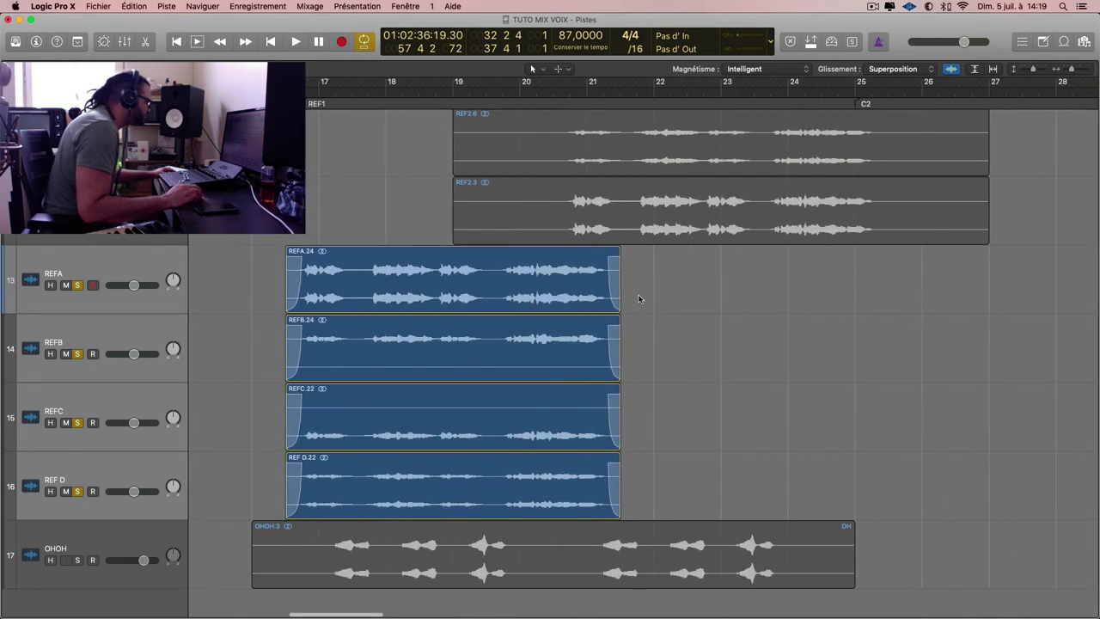
{"action": "scroll", "coordinate": [533, 348], "scroll_direction": "down", "scroll_amount": 10}
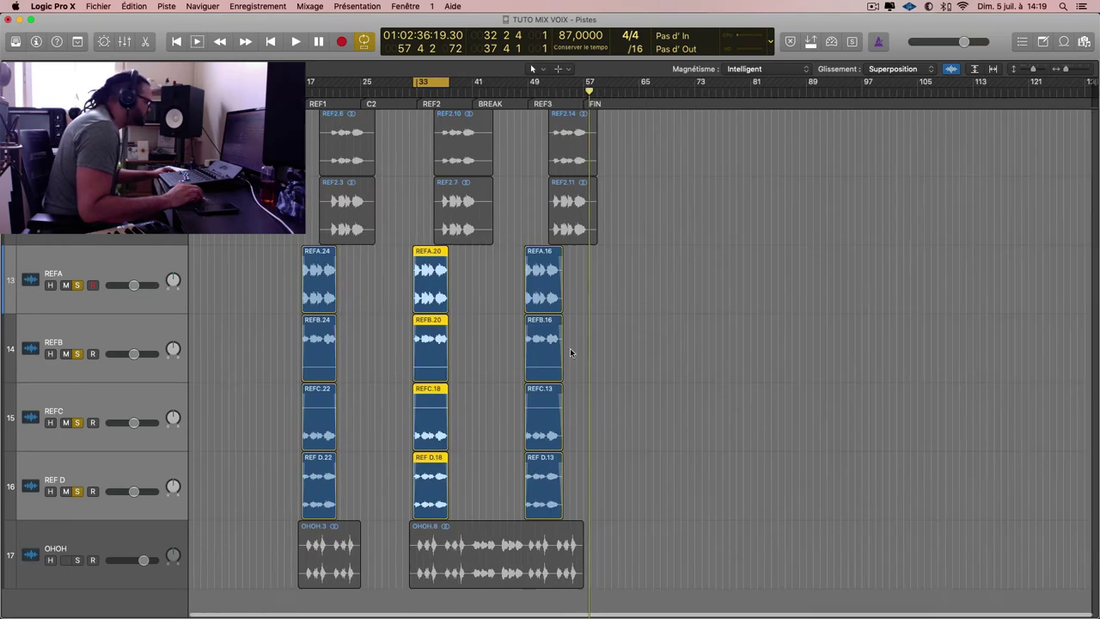
{"action": "scroll", "coordinate": [585, 356], "scroll_direction": "down", "scroll_amount": 5}
{"action": "key", "text": "super+Up"}
{"action": "key", "text": "super+Up"}
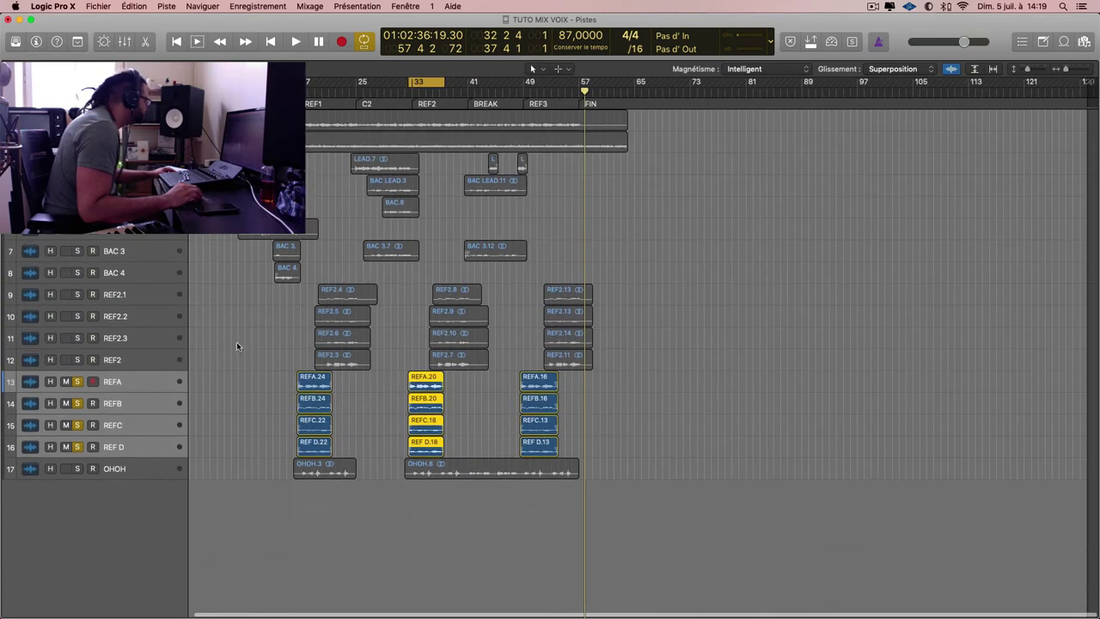
{"action": "left_click_drag", "start_coordinate": [77, 294], "coordinate": [76, 360]}
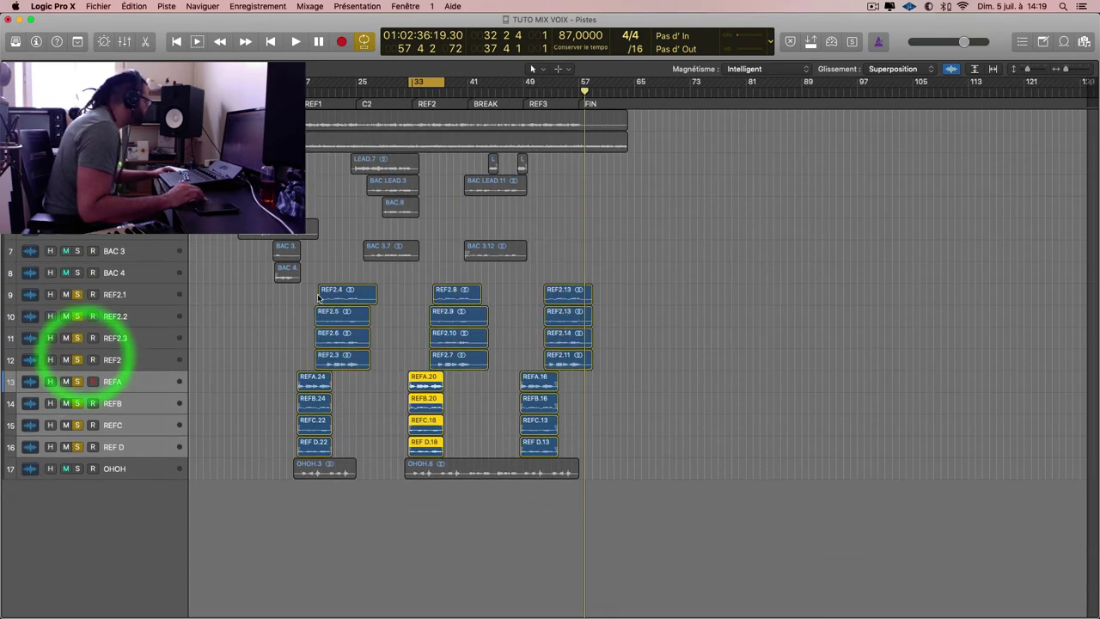
{"action": "left_click_drag", "start_coordinate": [294, 284], "coordinate": [370, 356]}
{"action": "key", "text": "u"}
{"action": "key", "text": "space"}
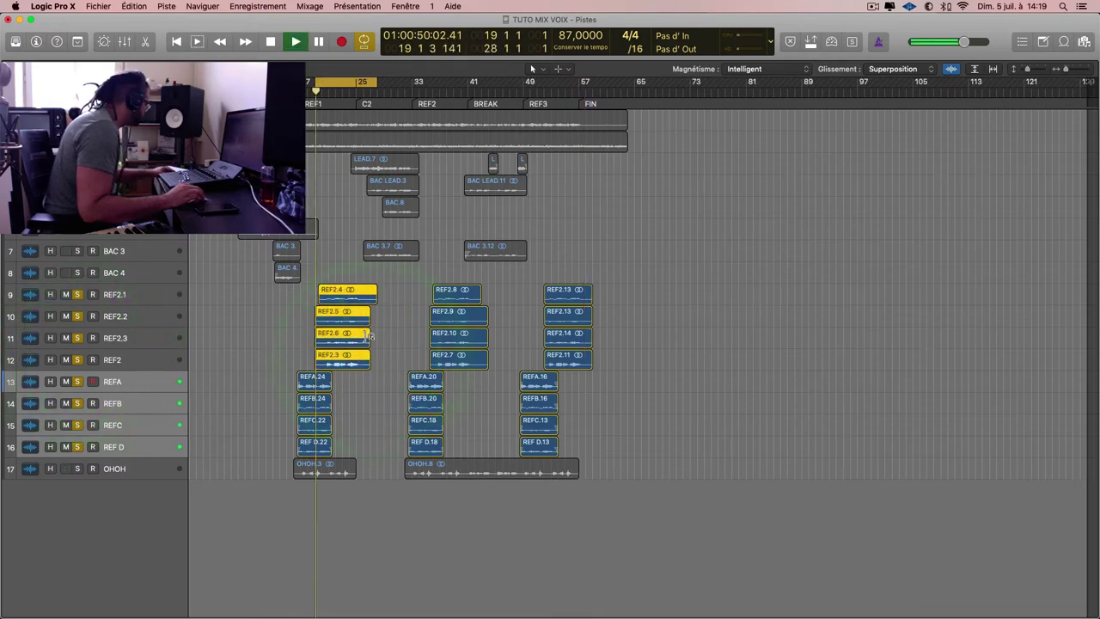
Take the REFA, REFB, REFC and REF D tracks out of solo.
{"action": "key", "text": "super+Right"}
{"action": "key", "text": "super+Right"}
{"action": "key", "text": "super+Right"}
{"action": "key", "text": "super+Right"}
{"action": "key", "text": "super+Right"}
{"action": "left_click_drag", "start_coordinate": [77, 380], "coordinate": [76, 447]}
Crop the first regions on the REF2.1, REF2.2, REF2.3 and REF2 tracks to bar 20 beat 3 through bar 25 beat 4.
{"action": "scroll", "coordinate": [289, 359], "scroll_direction": "up", "scroll_amount": 2}
{"action": "scroll", "coordinate": [290, 358], "scroll_direction": "up", "scroll_amount": 5}
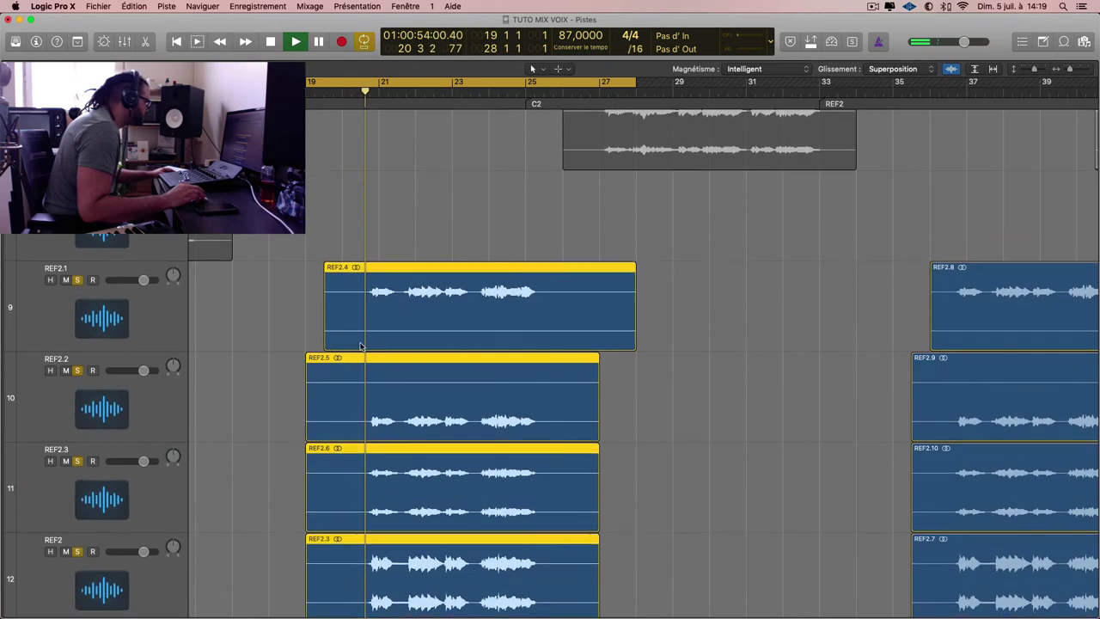
{"action": "scroll", "coordinate": [363, 349], "scroll_direction": "down", "scroll_amount": 2}
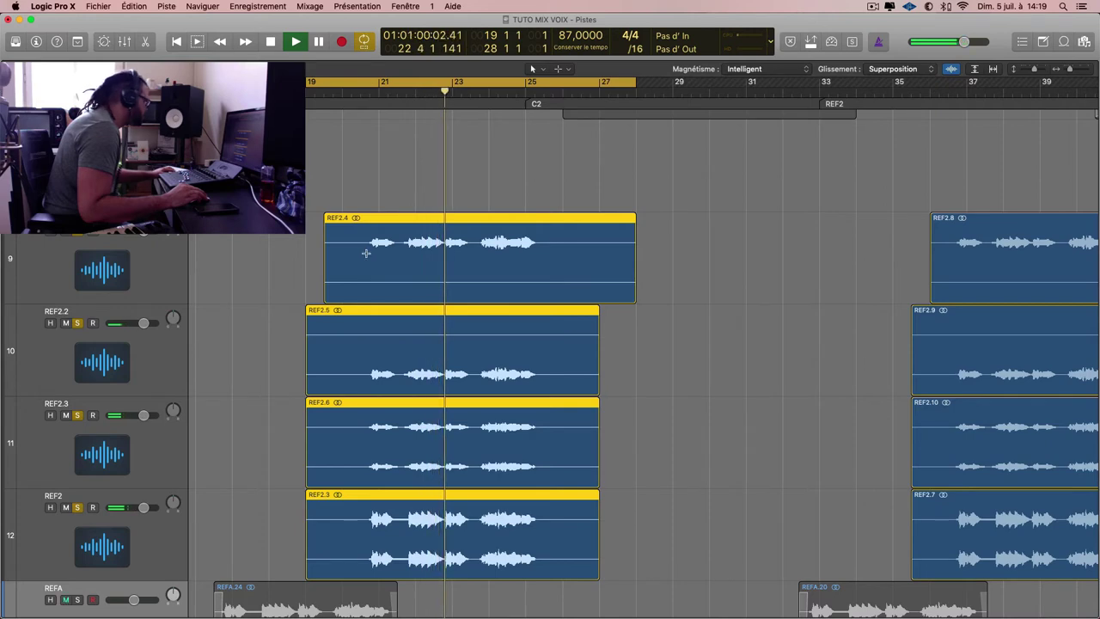
{"action": "left_click_drag", "start_coordinate": [365, 256], "coordinate": [555, 512]}
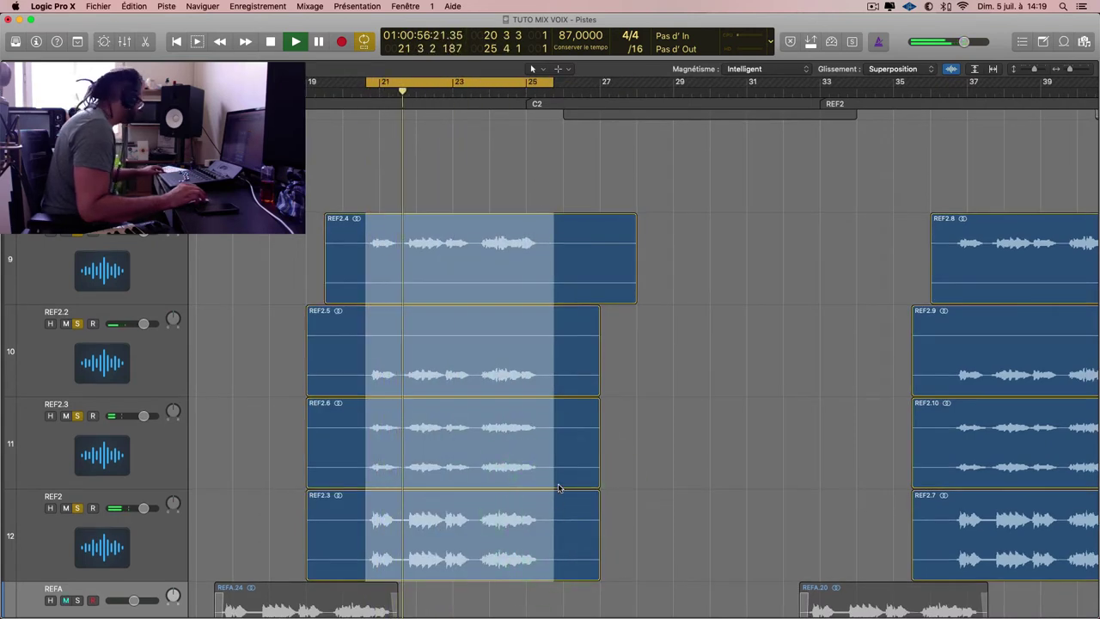
{"action": "key", "text": "ctrl+c"}
{"action": "scroll", "coordinate": [568, 353], "scroll_direction": "left", "scroll_amount": 5}
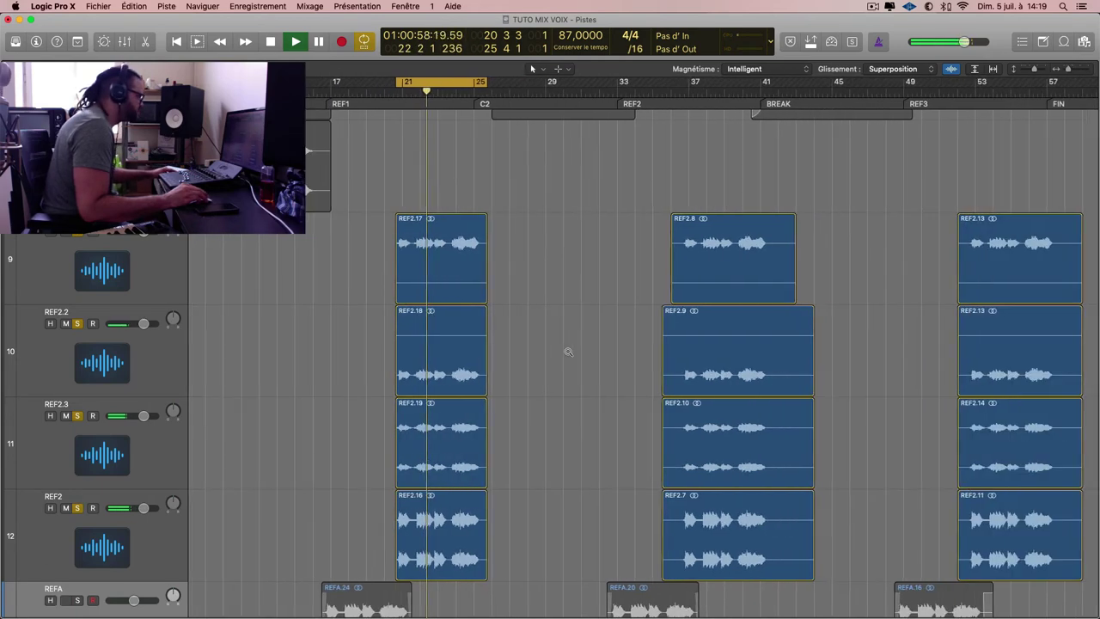
Crop the second group of REF2.1 to REF2 regions to the range from bar 36 beat 3 to bar 41 beat 3.
{"action": "scroll", "coordinate": [680, 287], "scroll_direction": "right", "scroll_amount": 5}
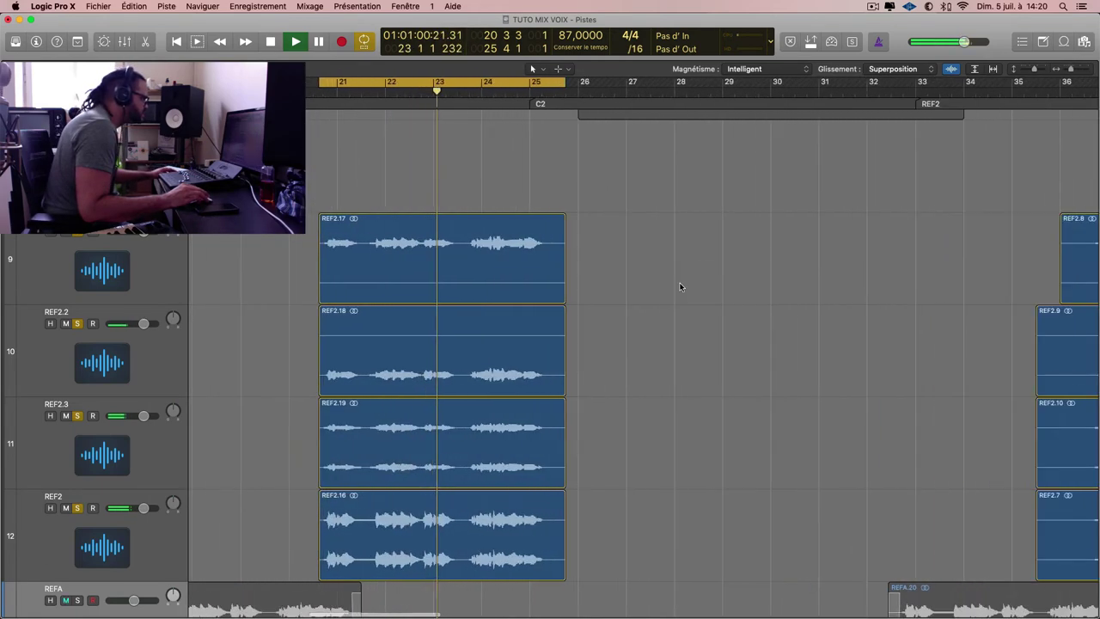
{"action": "scroll", "coordinate": [680, 285], "scroll_direction": "right", "scroll_amount": 6}
{"action": "left_click_drag", "start_coordinate": [640, 247], "coordinate": [887, 513]}
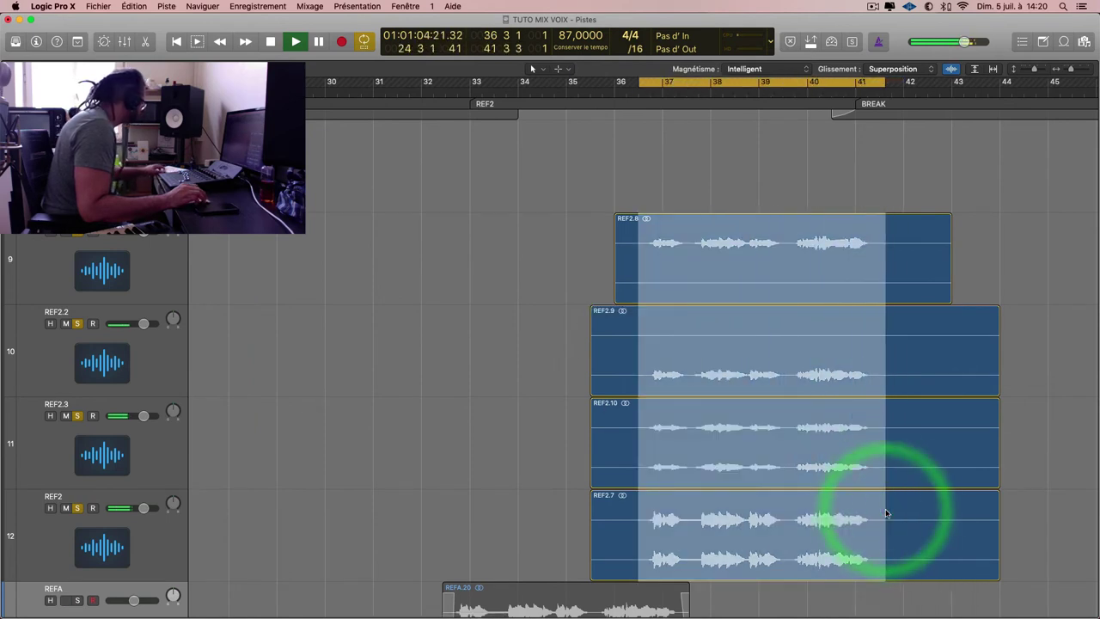
{"action": "key", "text": "ctrl+c"}
Crop the third group of REF2.1 to REF2 regions to the range from bar 52 beat 3 to bar 57 beat 3.
{"action": "scroll", "coordinate": [799, 408], "scroll_direction": "right", "scroll_amount": 8}
{"action": "scroll", "coordinate": [836, 301], "scroll_direction": "right", "scroll_amount": 3}
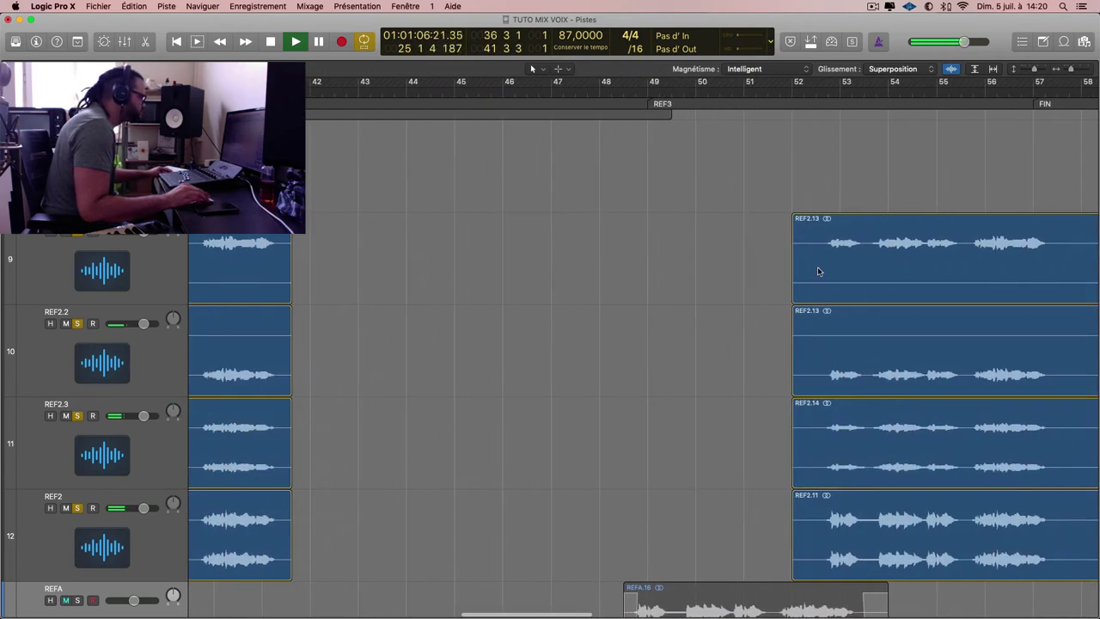
{"action": "scroll", "coordinate": [822, 262], "scroll_direction": "right", "scroll_amount": 7}
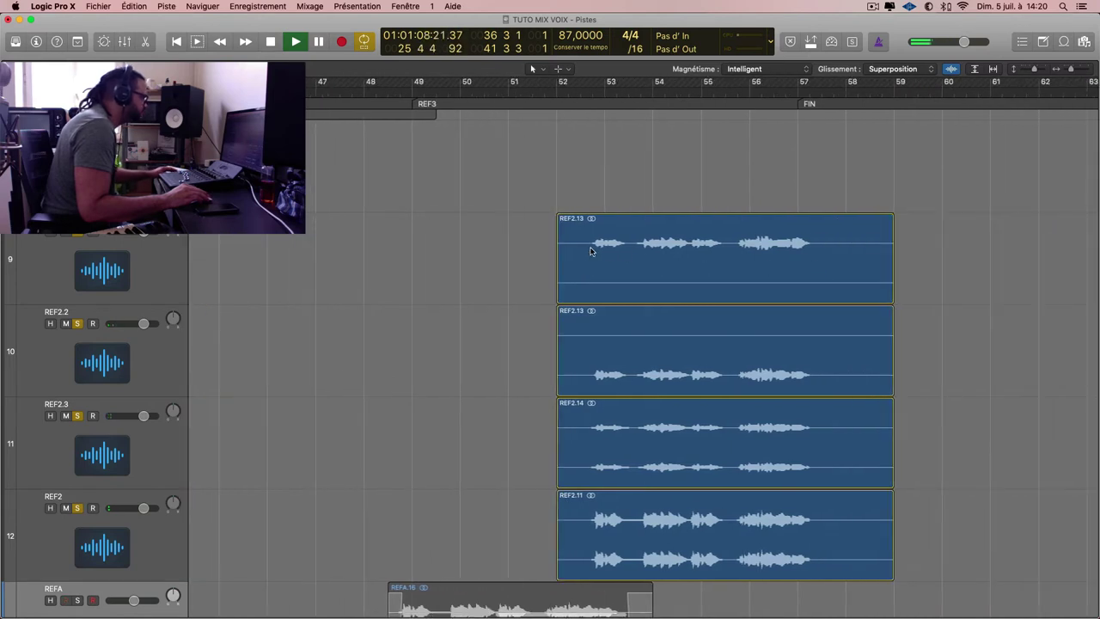
{"action": "left_click_drag", "start_coordinate": [584, 245], "coordinate": [821, 516]}
{"action": "key", "text": "ctrl+c"}
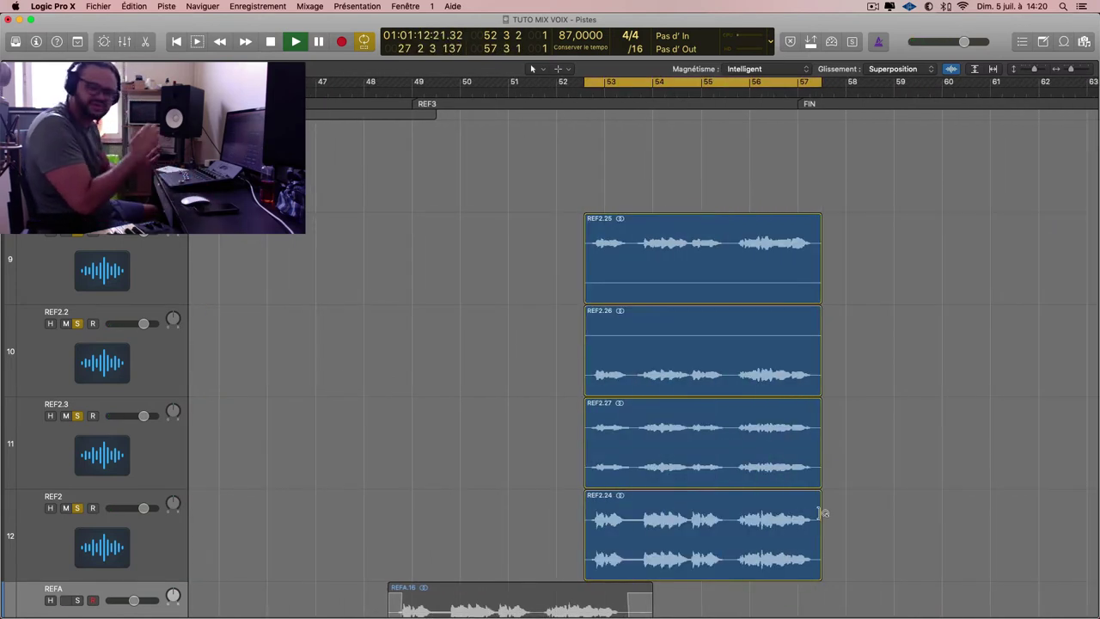
Select all the cropped regions on the REF2.1 to REF2 tracks, set the cycle over them and save the project.
{"action": "scroll", "coordinate": [821, 514], "scroll_direction": "left", "scroll_amount": 10}
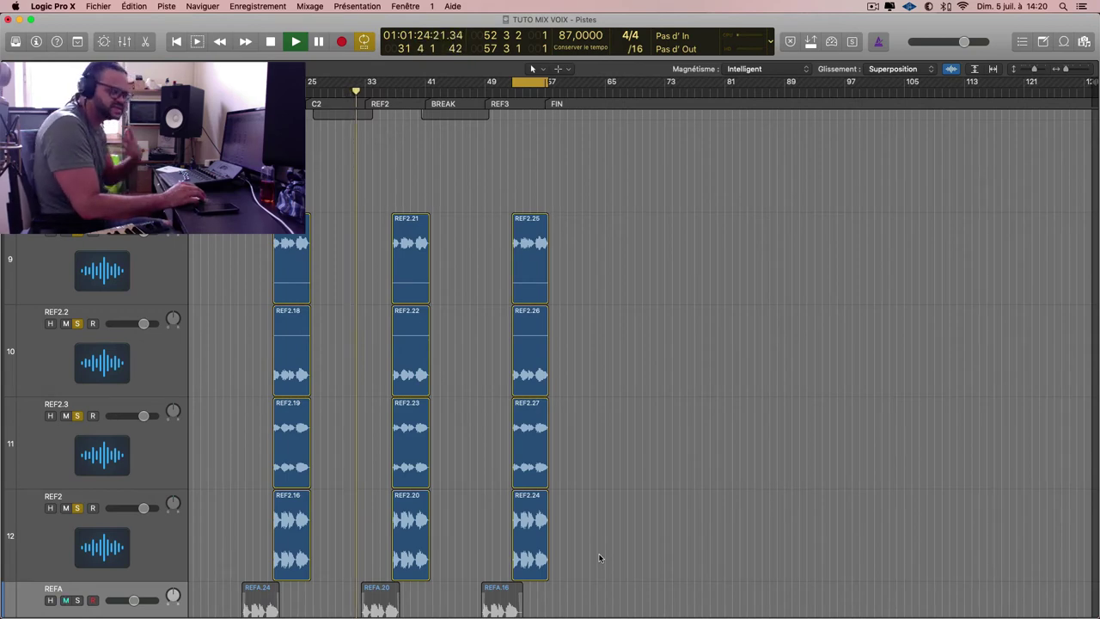
{"action": "left_click_drag", "start_coordinate": [616, 550], "coordinate": [226, 249]}
{"action": "key", "text": "super+Right"}
{"action": "scroll", "coordinate": [226, 252], "scroll_direction": "up", "scroll_amount": 3}
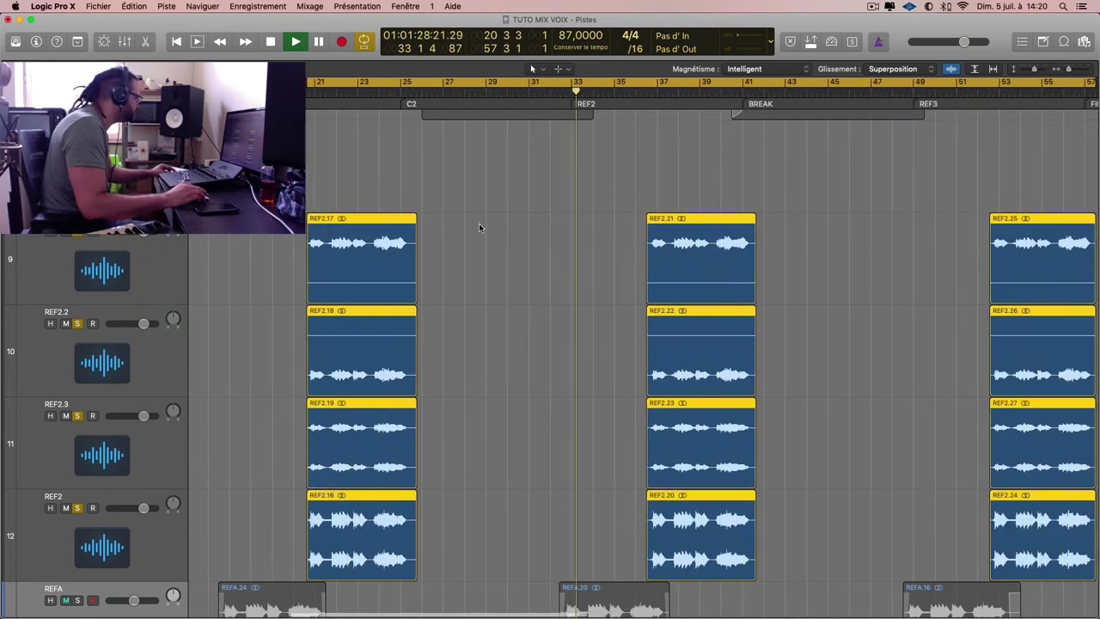
{"action": "scroll", "coordinate": [479, 225], "scroll_direction": "left", "scroll_amount": 3}
{"action": "key", "text": "super+s"}
{"action": "key", "text": "super+Down"}
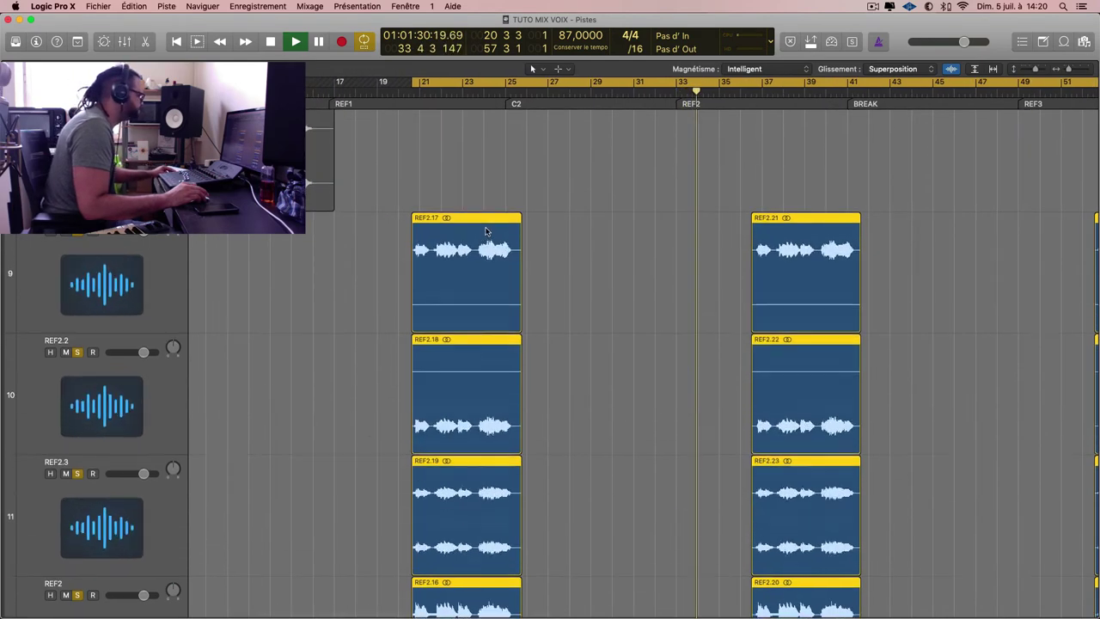
{"action": "key", "text": "super+Right"}
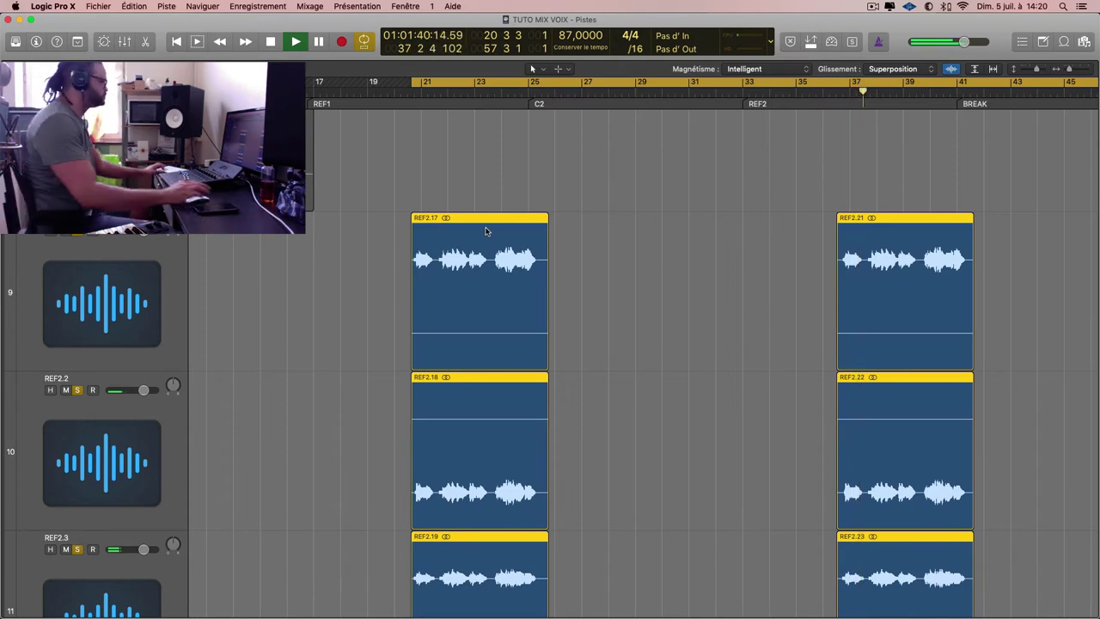
Lower the REF2.1, REF2.2, REF2.3 and REF2 channel faders together in the mixer, then stop playback.
{"action": "key", "text": "x"}
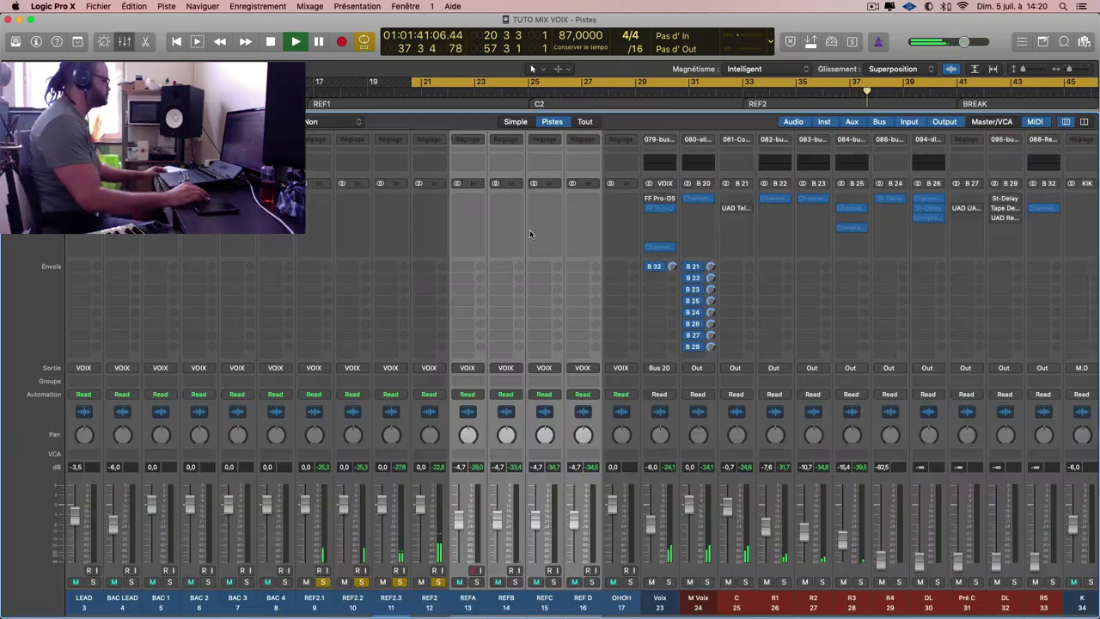
{"action": "left_click", "coordinate": [432, 608]}
{"action": "left_click", "coordinate": [314, 602], "text": "shift"}
{"action": "left_click_drag", "start_coordinate": [305, 511], "coordinate": [312, 531]}
{"action": "key", "text": "x"}
{"action": "key", "text": "space"}
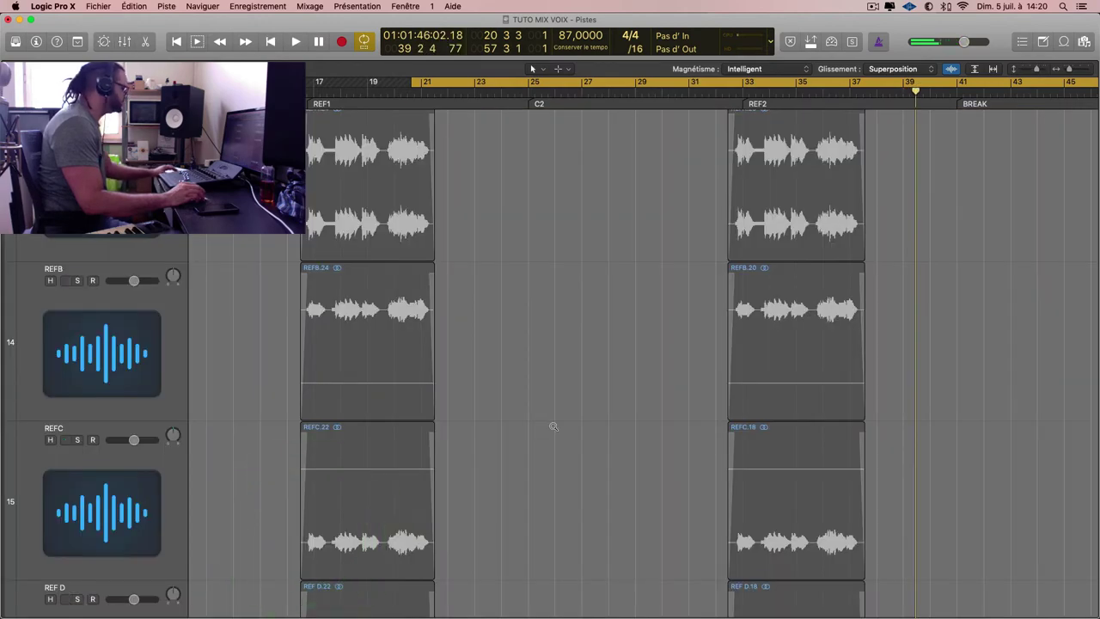
Point out the first REFA to REF D regions, then select the first REF2.1 to REF2 regions and cycle over them.
{"action": "left_click", "coordinate": [553, 427], "text": "ctrl+alt"}
{"action": "left_click_drag", "start_coordinate": [403, 300], "coordinate": [569, 400]}
{"action": "left_click_drag", "start_coordinate": [269, 430], "coordinate": [429, 540]}
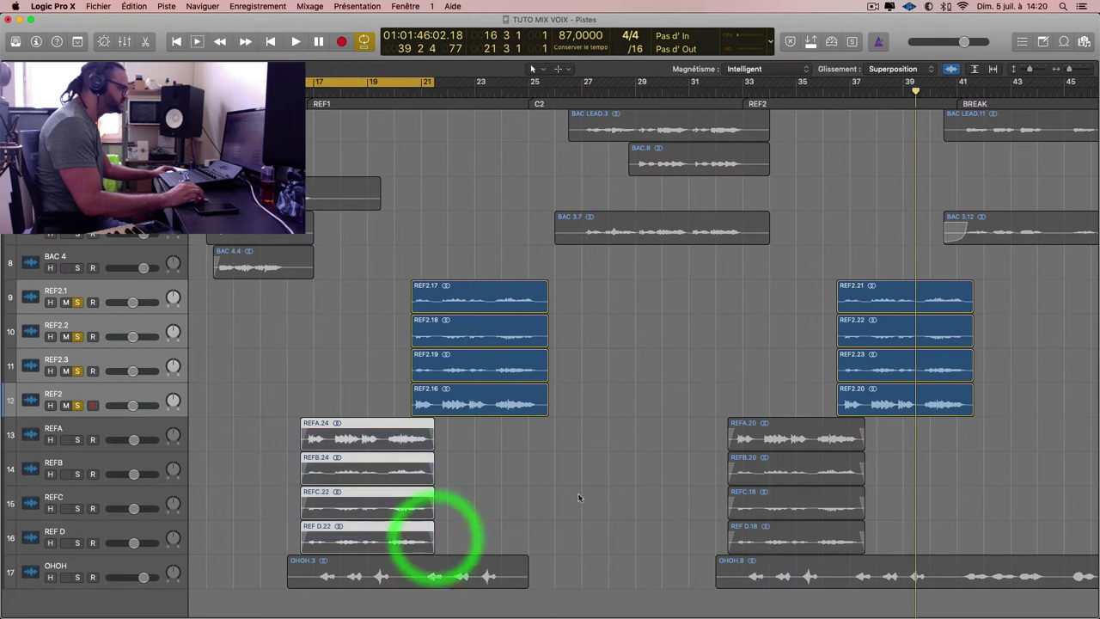
{"action": "left_click", "coordinate": [491, 430]}
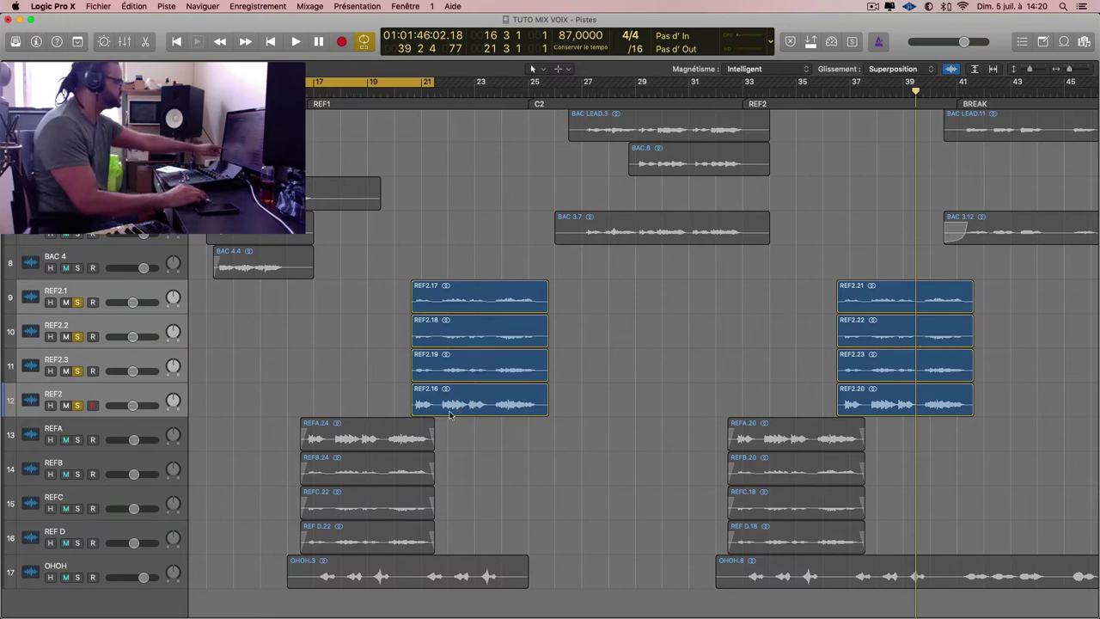
{"action": "left_click_drag", "start_coordinate": [292, 444], "coordinate": [443, 527]}
{"action": "left_click_drag", "start_coordinate": [481, 264], "coordinate": [534, 412]}
{"action": "key", "text": "super+u"}
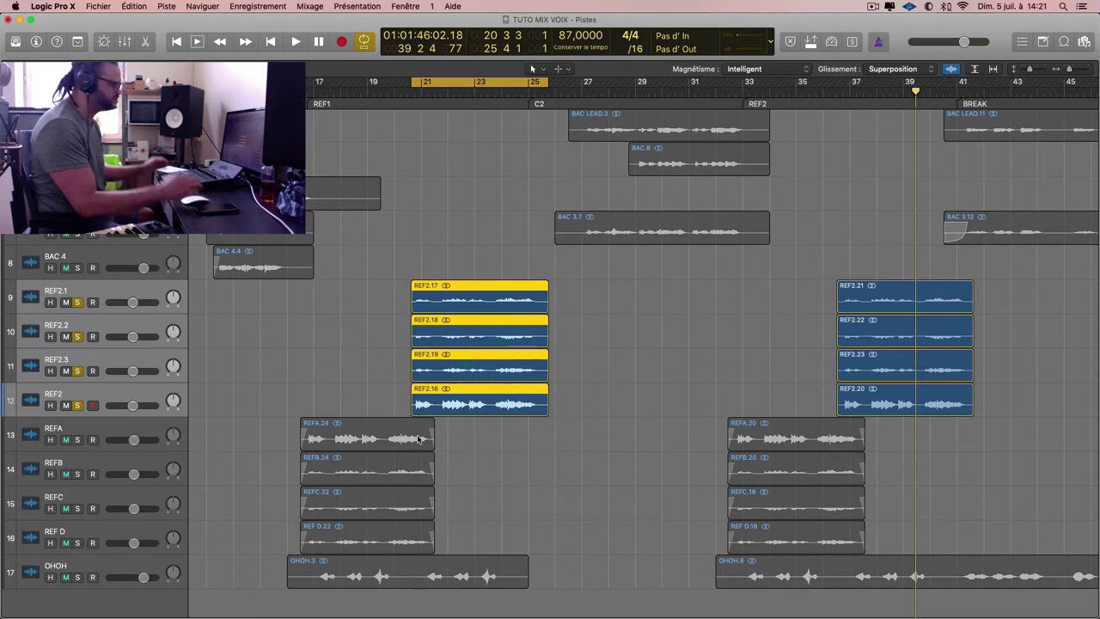
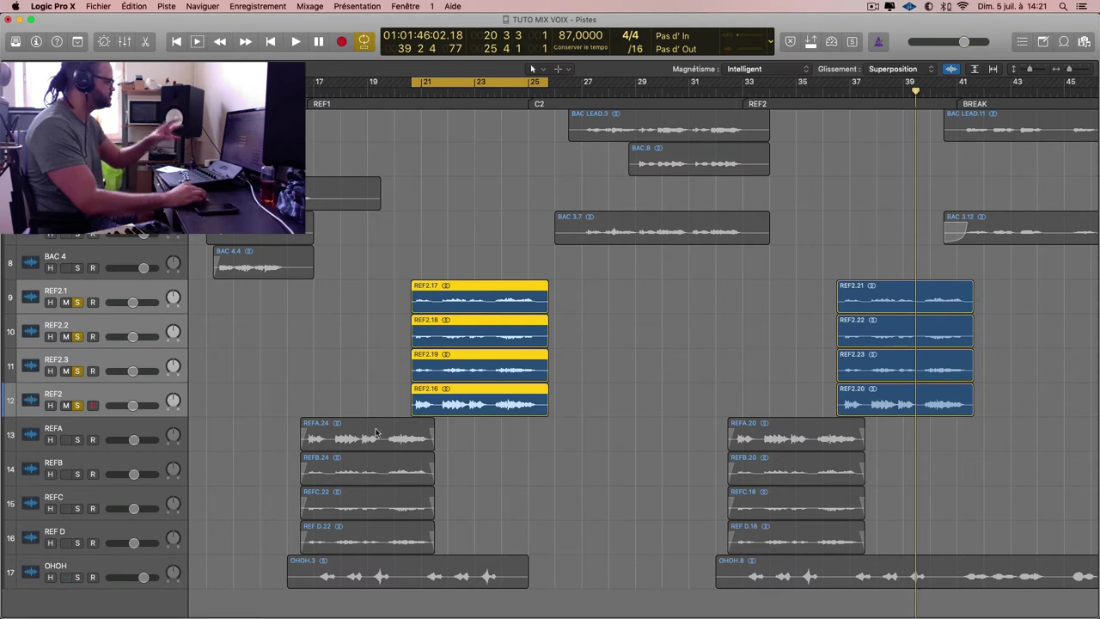
Move the REF2 track above the REF2.1 track and clear the region selection.
{"action": "left_click", "coordinate": [130, 293]}
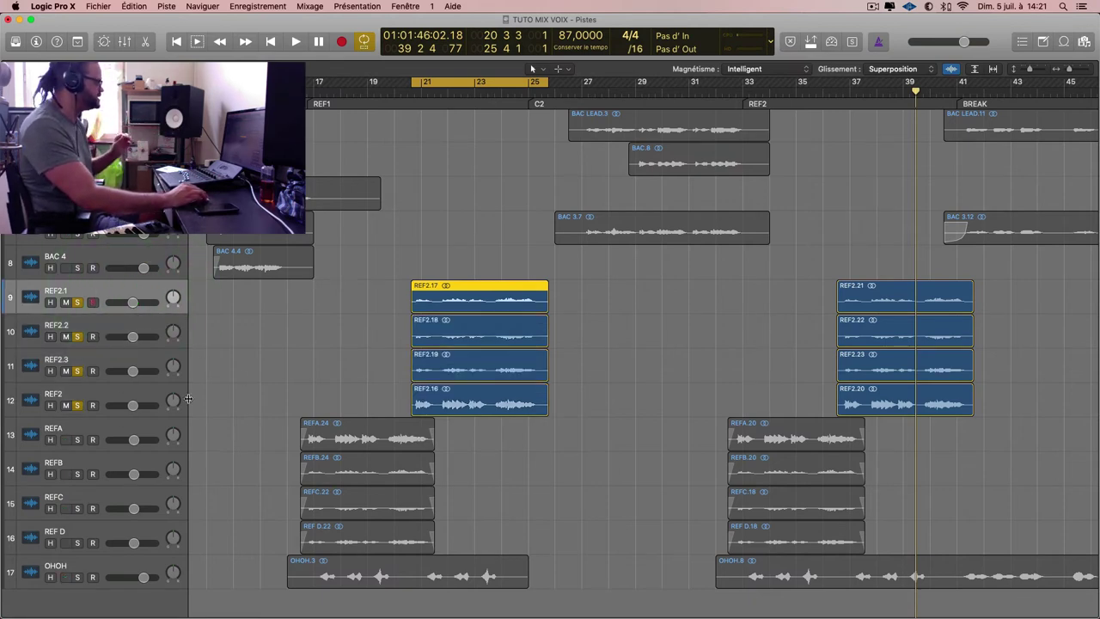
{"action": "left_click_drag", "start_coordinate": [125, 398], "coordinate": [159, 284]}
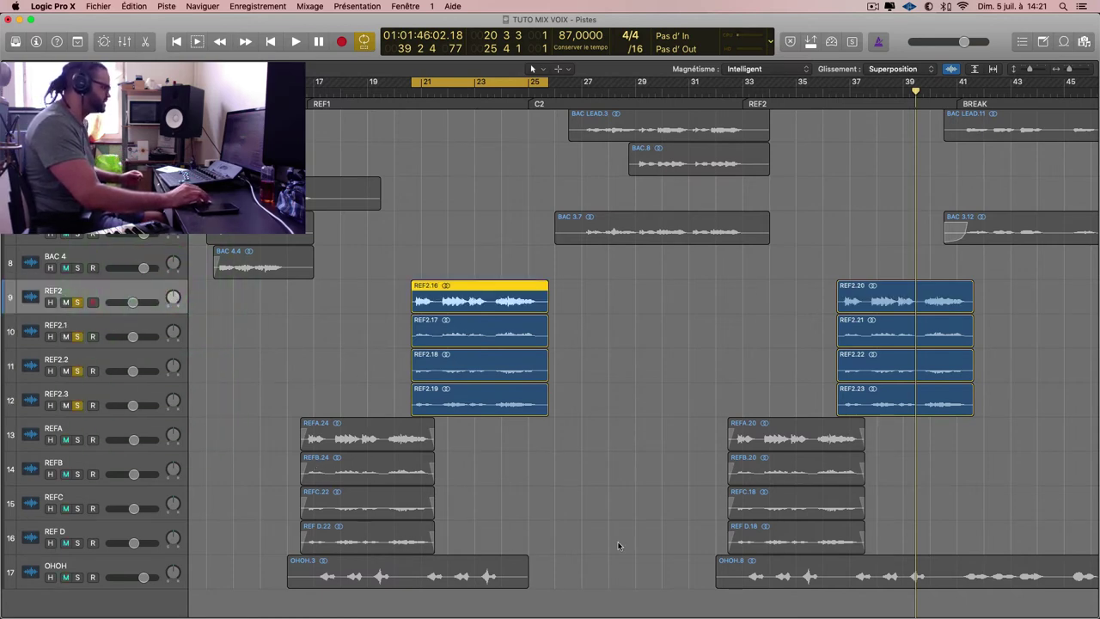
{"action": "left_click", "coordinate": [594, 523]}
Split the long OHOH region at bar 40 beat 2, separating its REF2 part from the rest.
{"action": "scroll", "coordinate": [844, 582], "scroll_direction": "right", "scroll_amount": 2}
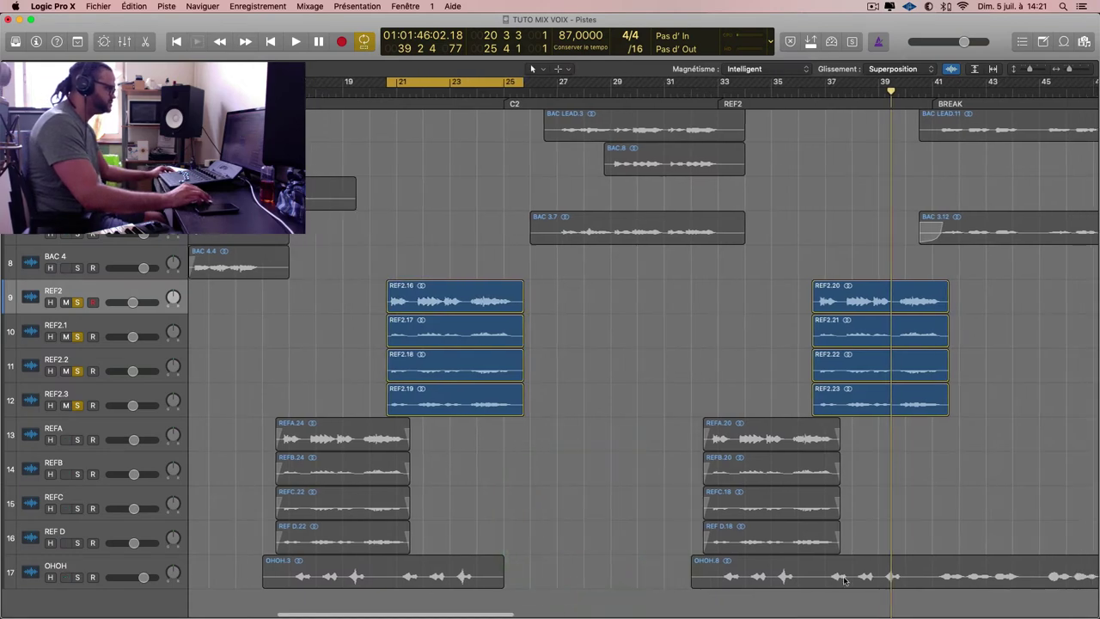
{"action": "left_click_drag", "start_coordinate": [918, 575], "coordinate": [611, 575]}
{"action": "left_click", "coordinate": [746, 576]}
{"action": "scroll", "coordinate": [746, 576], "scroll_direction": "right", "scroll_amount": 5}
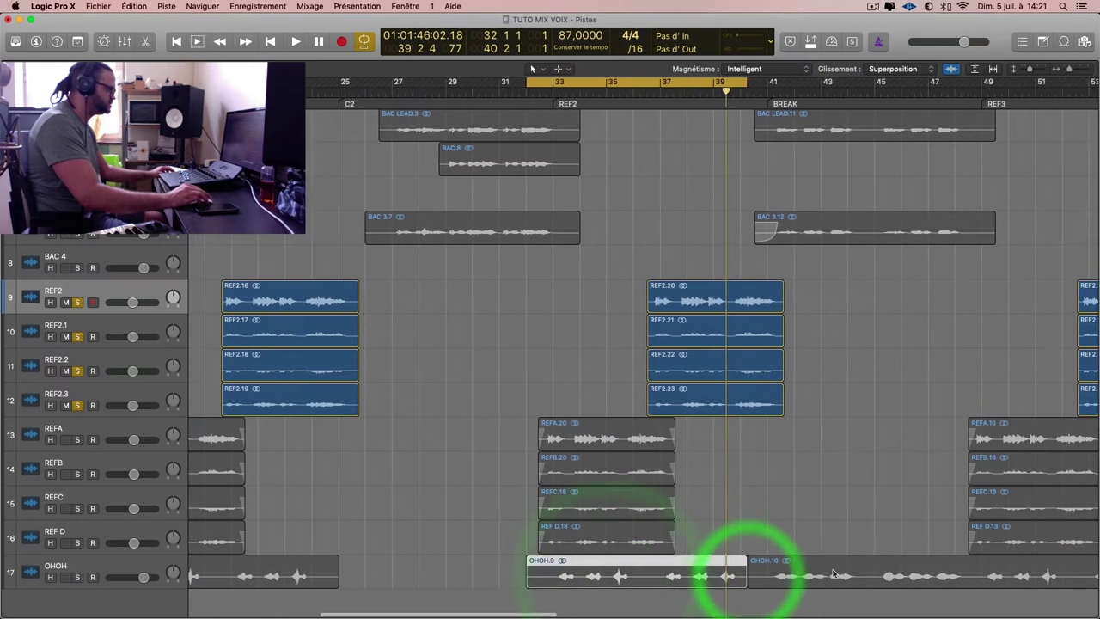
Trim the empty start of the OHOH region at BREAK, and trim the REF2 OHOH region's start to bar 33.
{"action": "key", "text": "super+Left"}
{"action": "key", "text": "super+Left"}
{"action": "left_click", "coordinate": [752, 575]}
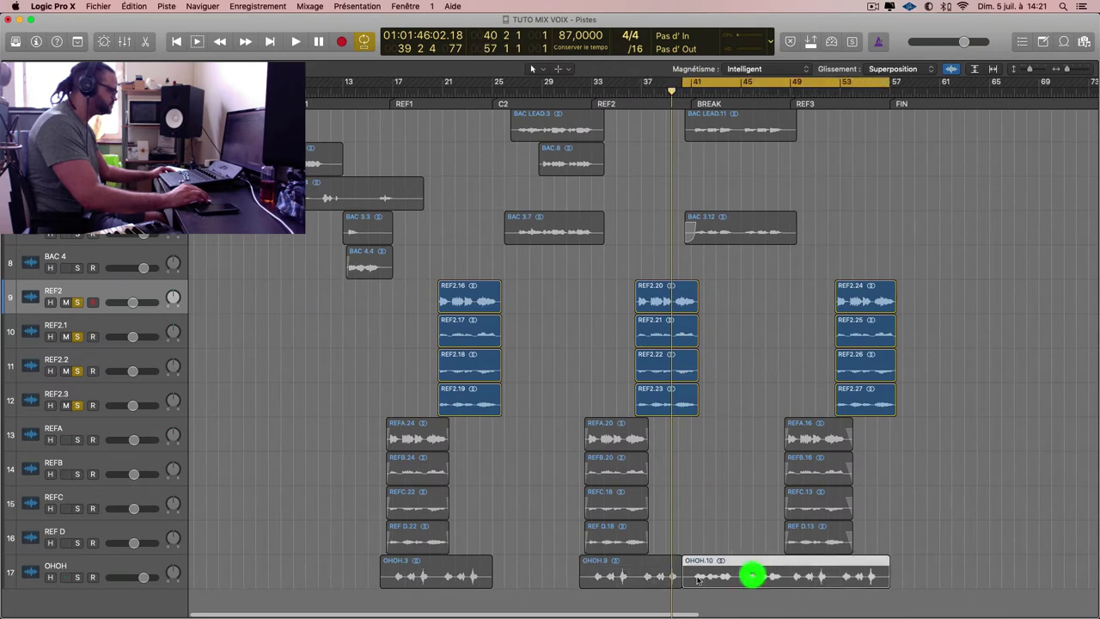
{"action": "left_click_drag", "start_coordinate": [684, 583], "coordinate": [693, 585]}
{"action": "left_click", "coordinate": [634, 576]}
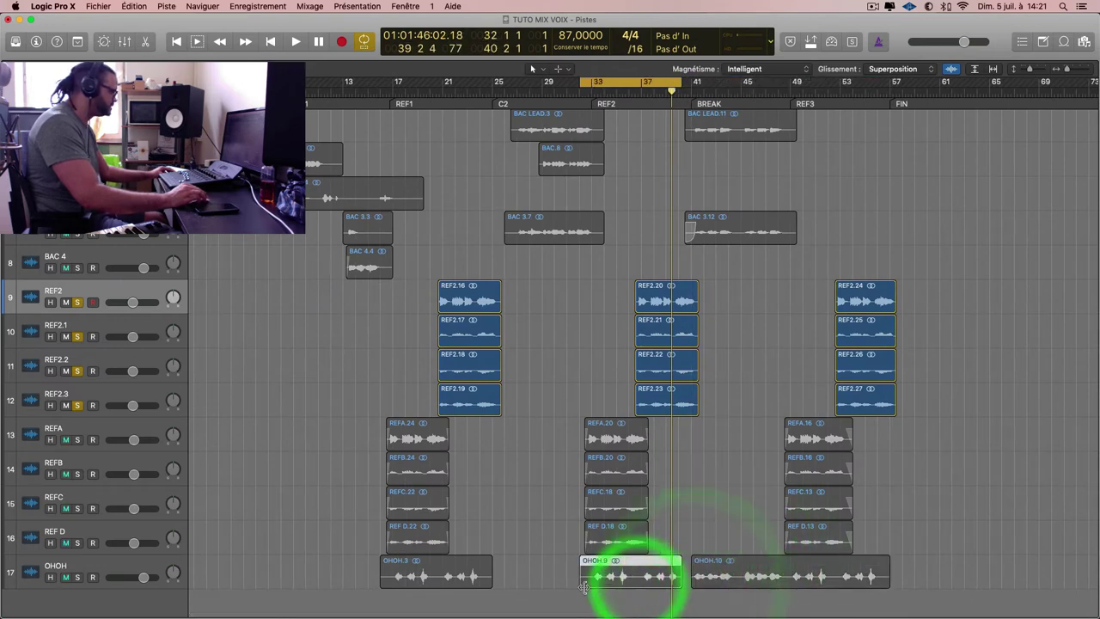
{"action": "left_click_drag", "start_coordinate": [581, 584], "coordinate": [587, 585]}
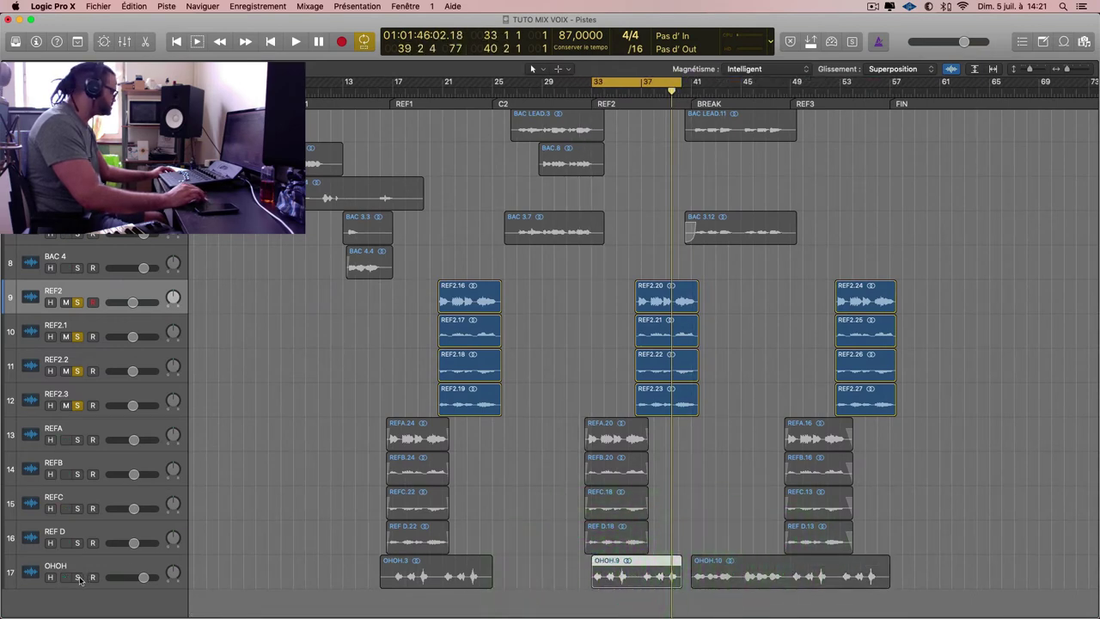
Solo the OHOH and REFA to REF D tracks, and play the REF2 OHOH region in a cycle.
{"action": "left_click", "coordinate": [77, 577]}
{"action": "left_click", "coordinate": [626, 577]}
{"action": "key", "text": "space"}
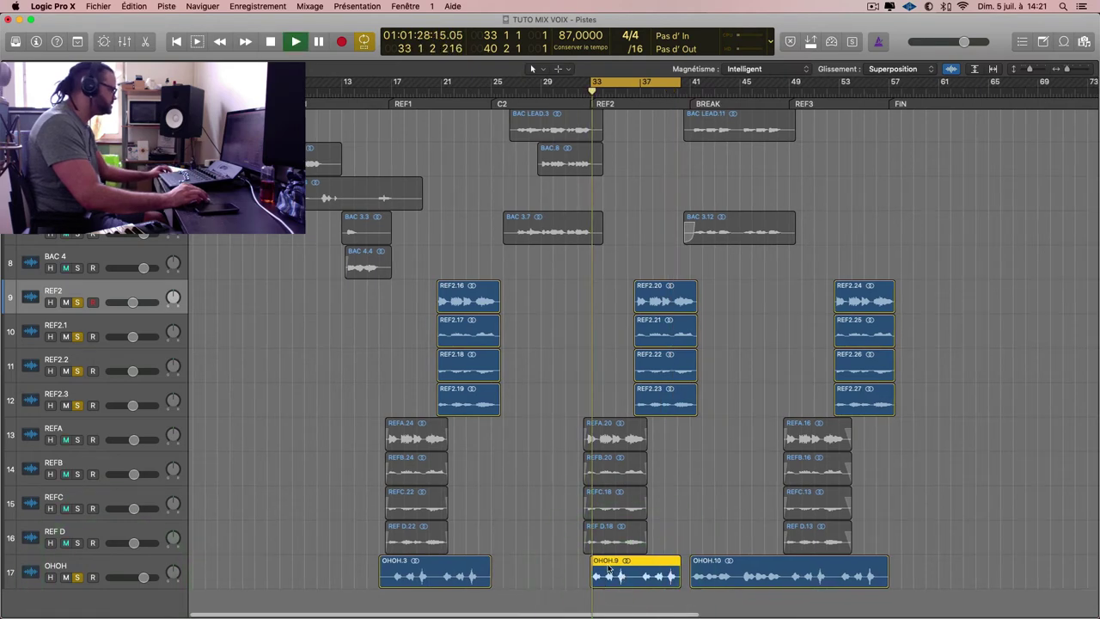
{"action": "left_click", "coordinate": [77, 541]}
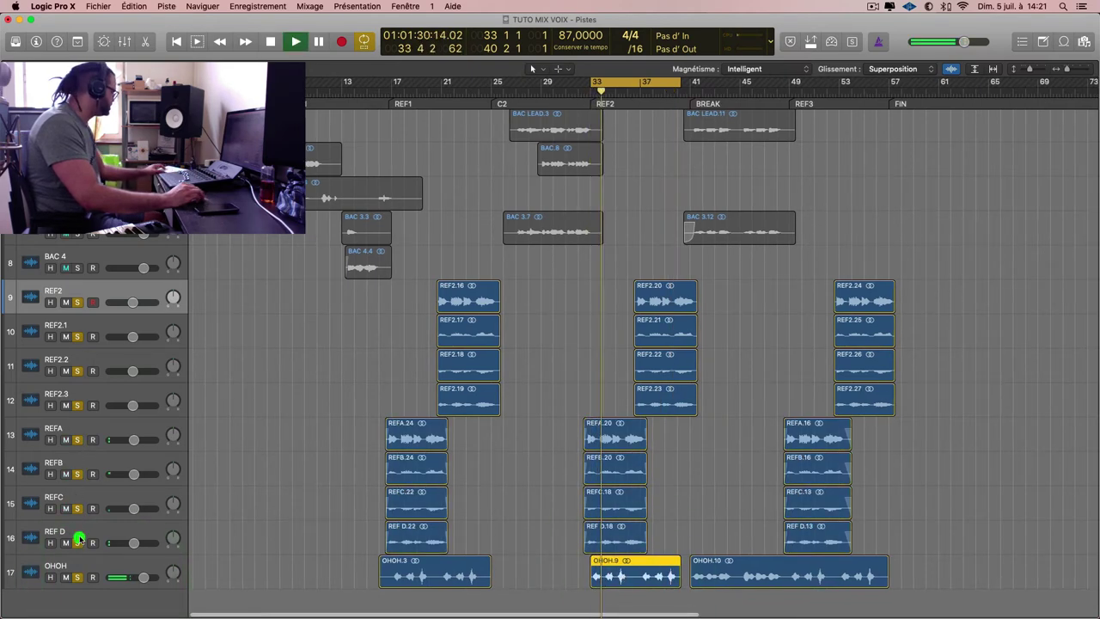
Lower the OHOH channel fader to -5.9 dB in the mixer.
{"action": "key", "text": "x"}
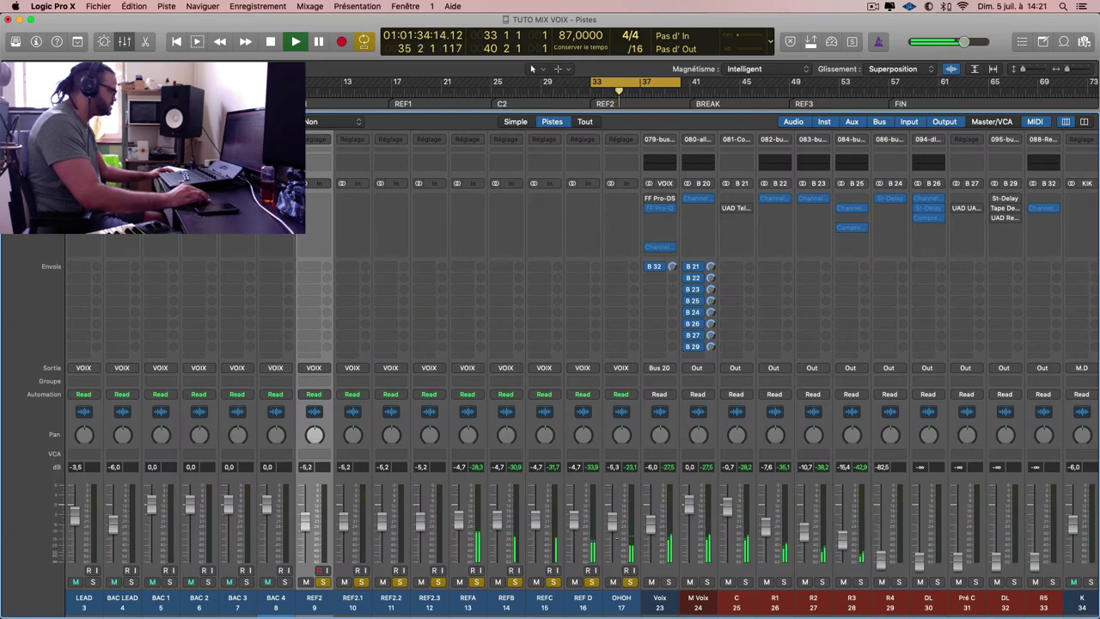
{"action": "left_click", "coordinate": [617, 540]}
{"action": "key", "text": "x"}
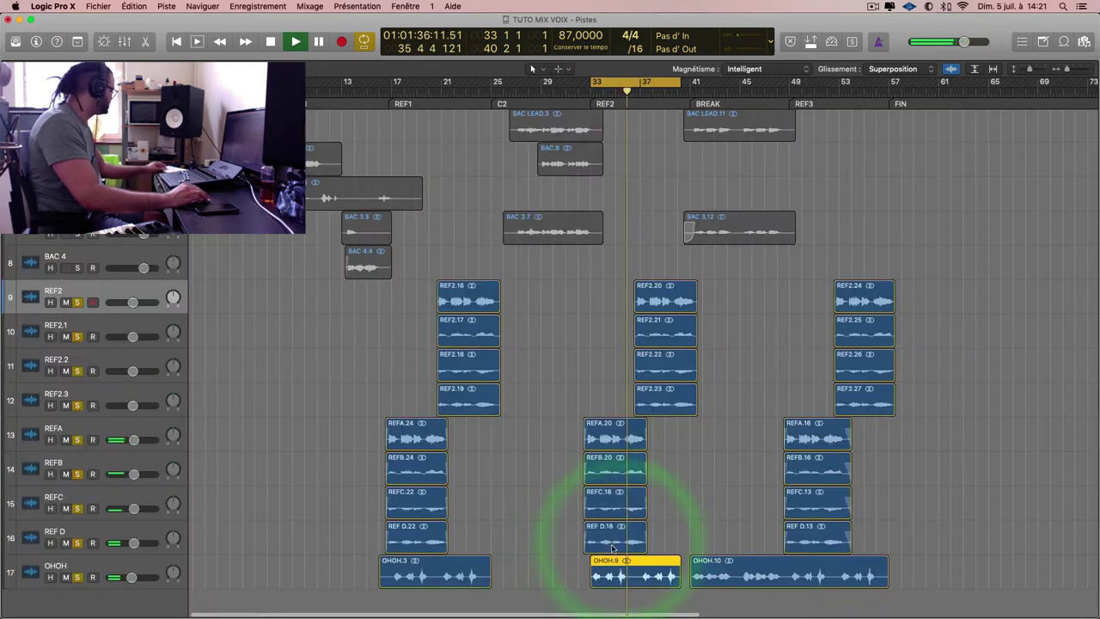
Clear the region selection, look over the vocal tracks while listening to the REF2 section, and stop playback.
{"action": "left_click", "coordinate": [570, 372]}
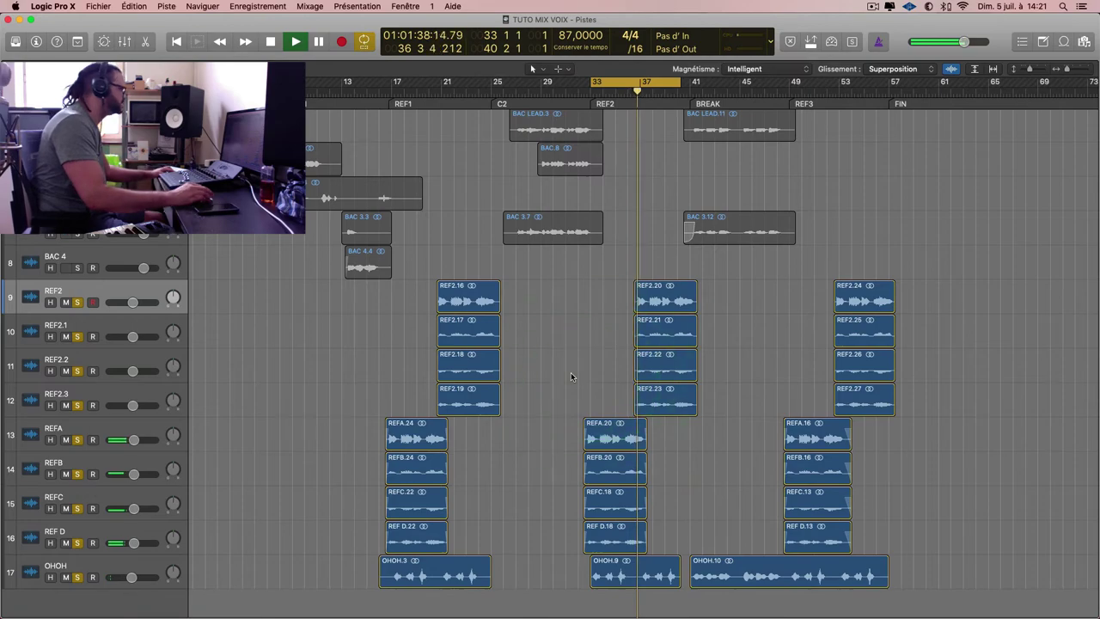
{"action": "scroll", "coordinate": [571, 372], "scroll_direction": "up", "scroll_amount": 3}
{"action": "scroll", "coordinate": [571, 373], "scroll_direction": "up", "scroll_amount": 2}
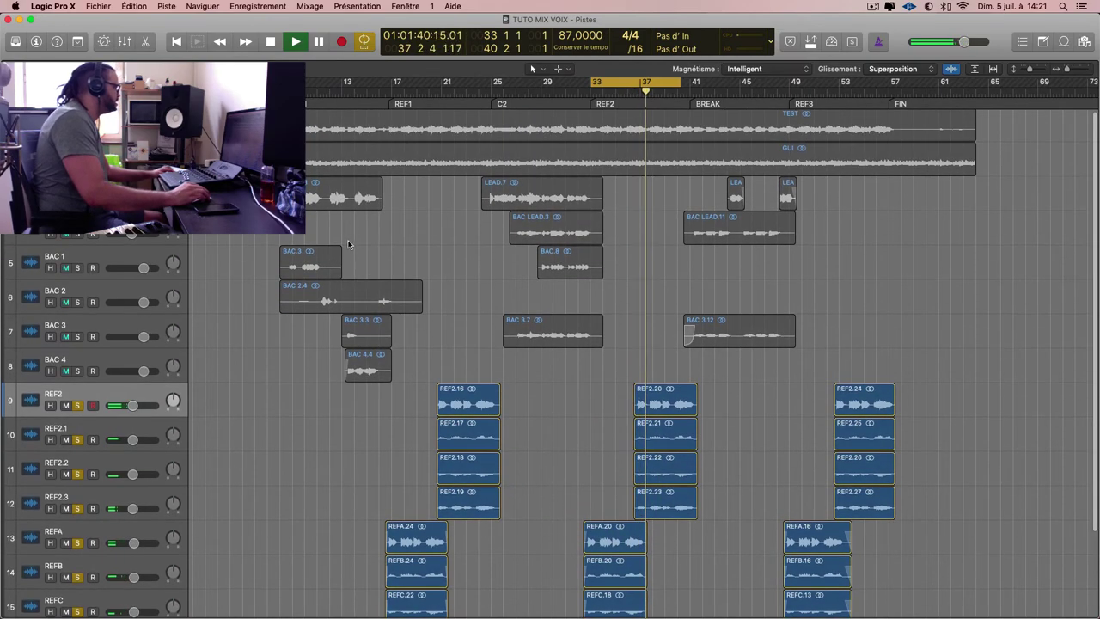
{"action": "scroll", "coordinate": [468, 244], "scroll_direction": "down", "scroll_amount": 4}
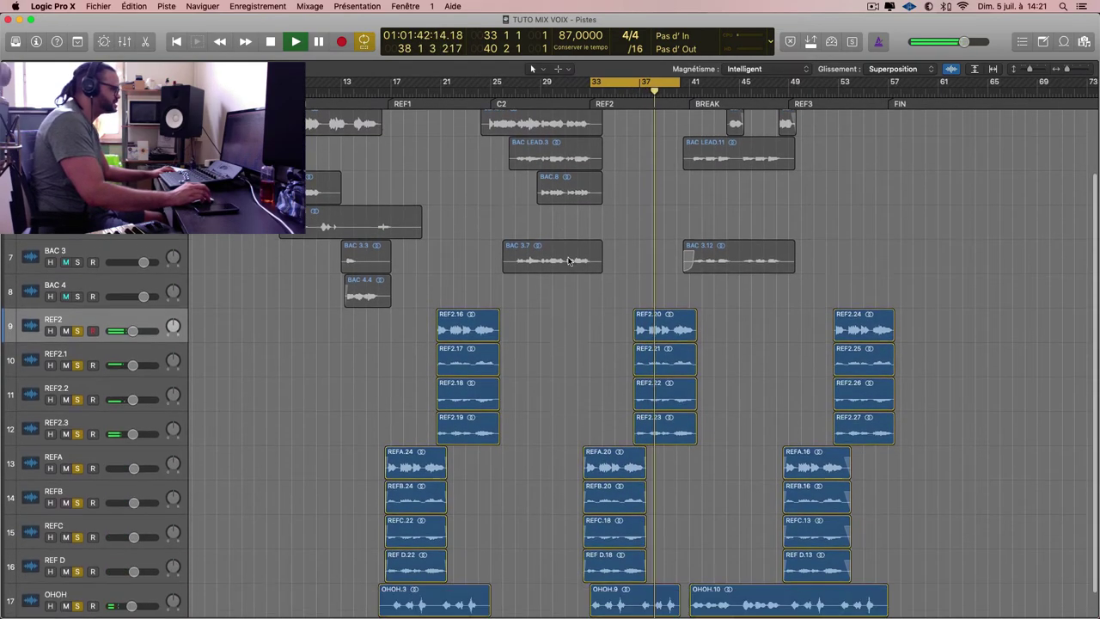
{"action": "key", "text": "super+Left"}
{"action": "key", "text": "space"}
Move the cycle range back to start at bar 9, play it, and solo the LEAD to BAC 4 tracks.
{"action": "scroll", "coordinate": [551, 344], "scroll_direction": "up", "scroll_amount": 1}
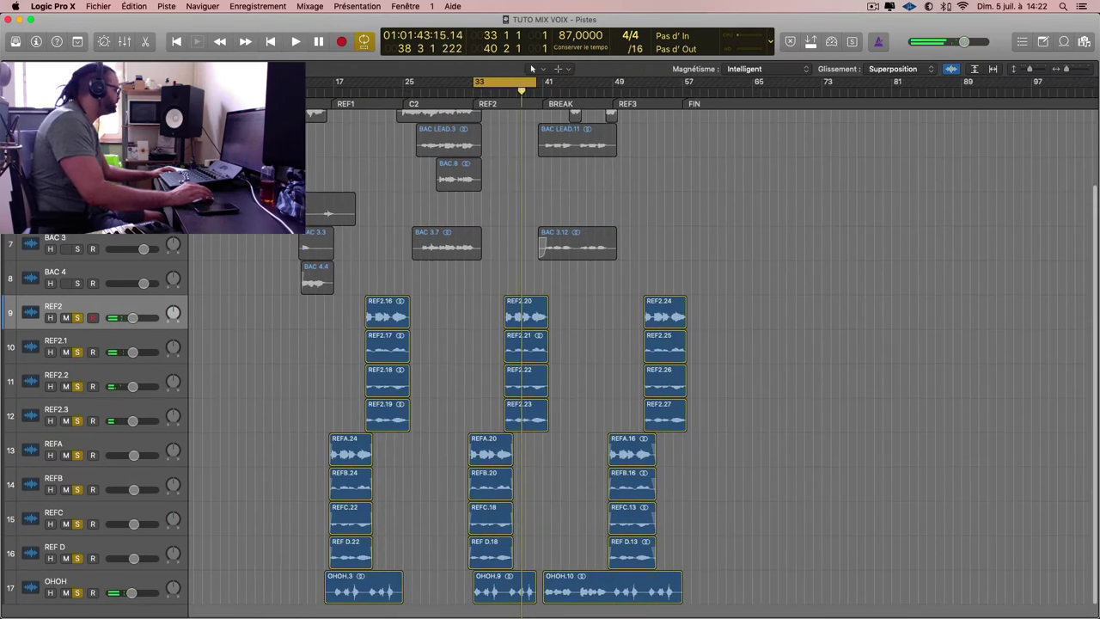
{"action": "key", "text": "alt+comma"}
{"action": "key", "text": "alt+comma"}
{"action": "key", "text": "alt+comma"}
{"action": "key", "text": "space"}
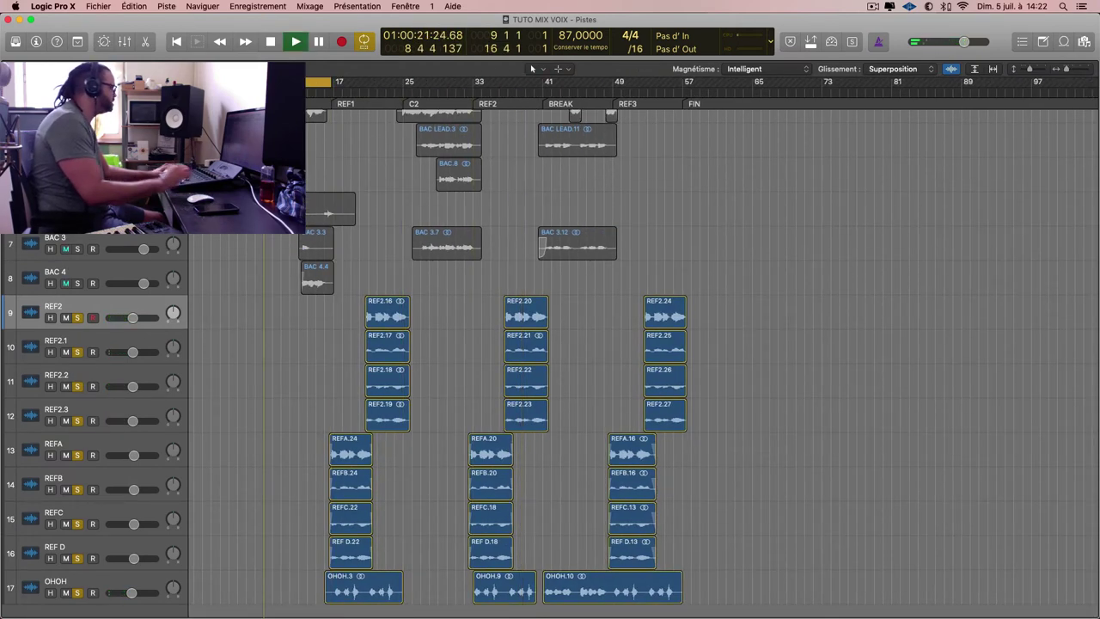
{"action": "scroll", "coordinate": [550, 344], "scroll_direction": "up", "scroll_amount": 3}
{"action": "left_click_drag", "start_coordinate": [77, 171], "coordinate": [71, 353]}
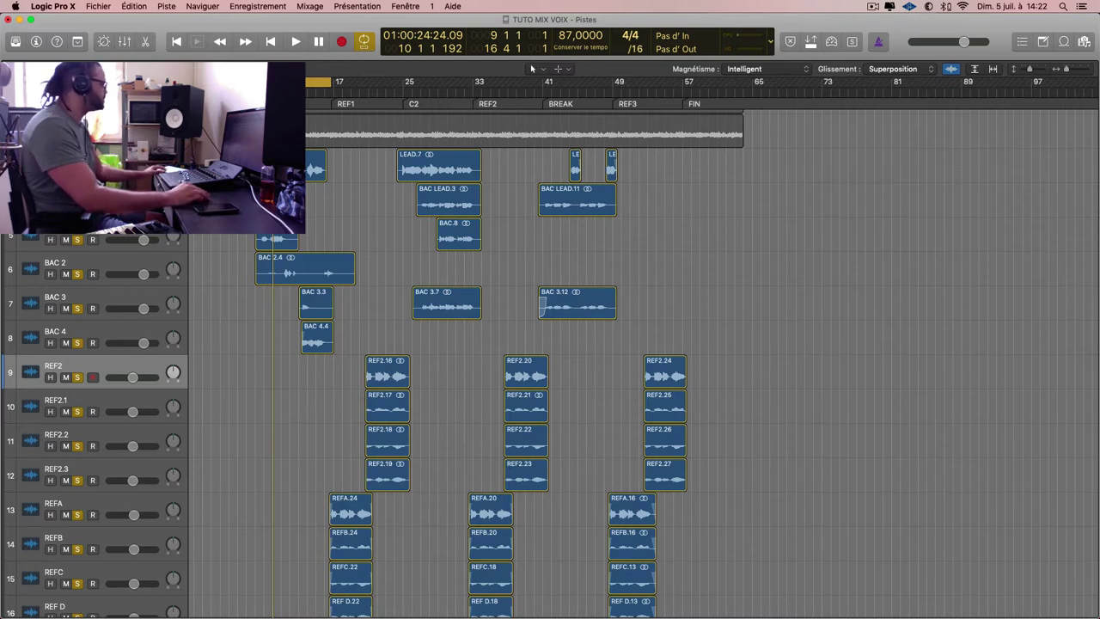
Select the first-verse LEAD region, cycle over it, and audition it briefly.
{"action": "left_click", "coordinate": [316, 164]}
{"action": "scroll", "coordinate": [332, 167], "scroll_direction": "up", "scroll_amount": 5}
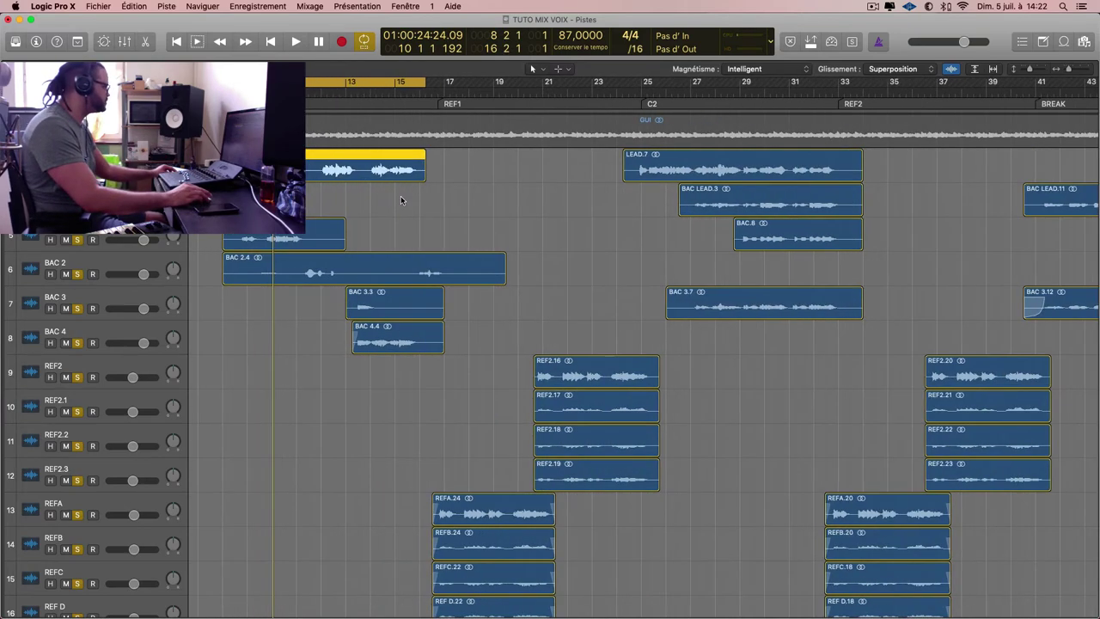
{"action": "left_click", "coordinate": [332, 167]}
{"action": "key", "text": "space"}
{"action": "key", "text": "space"}
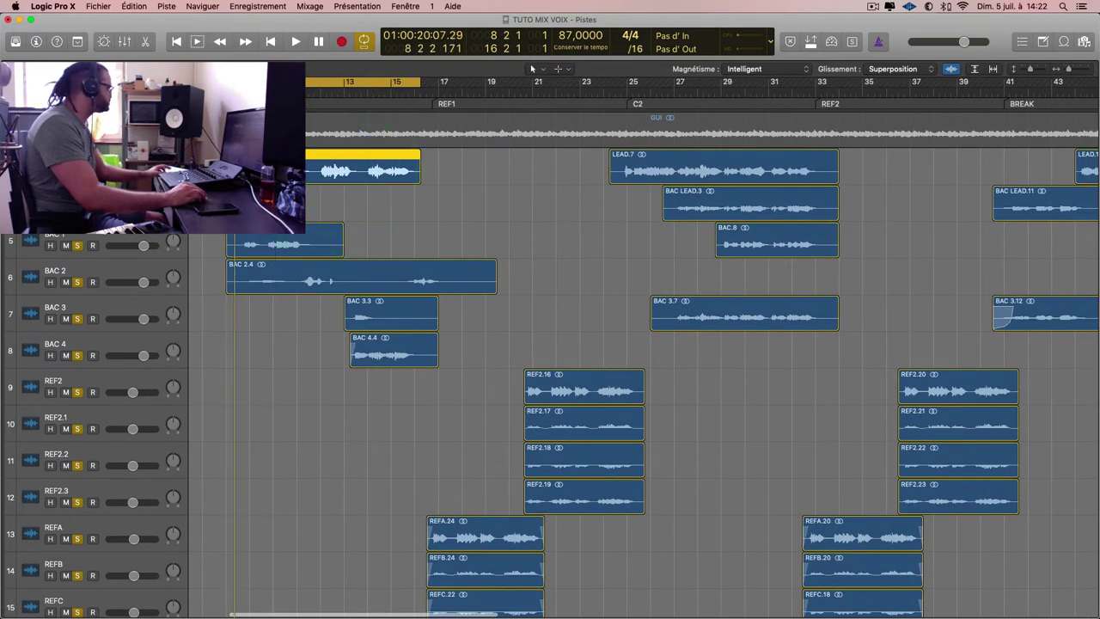
Unsolo the BAC LEAD to BAC 4 tracks, and loop the first-verse LEAD region with enlarged tracks.
{"action": "left_click_drag", "start_coordinate": [77, 209], "coordinate": [77, 348]}
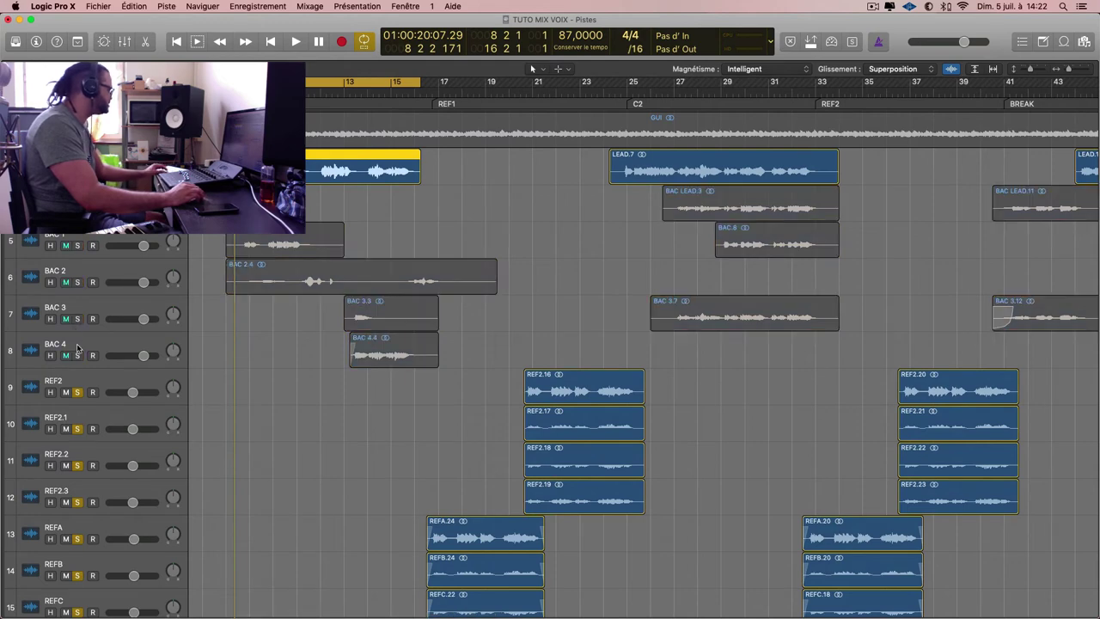
{"action": "left_click", "coordinate": [110, 308]}
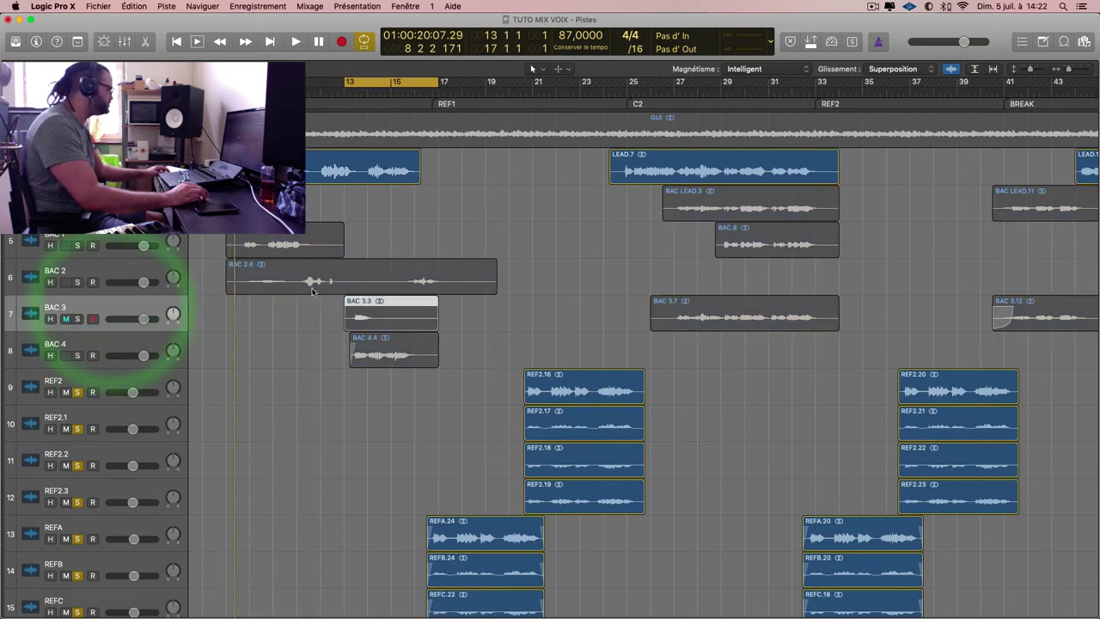
{"action": "left_click", "coordinate": [300, 171]}
{"action": "key", "text": "space"}
{"action": "scroll", "coordinate": [359, 170], "scroll_direction": "up", "scroll_amount": 3}
{"action": "scroll", "coordinate": [359, 170], "scroll_direction": "left", "scroll_amount": 3}
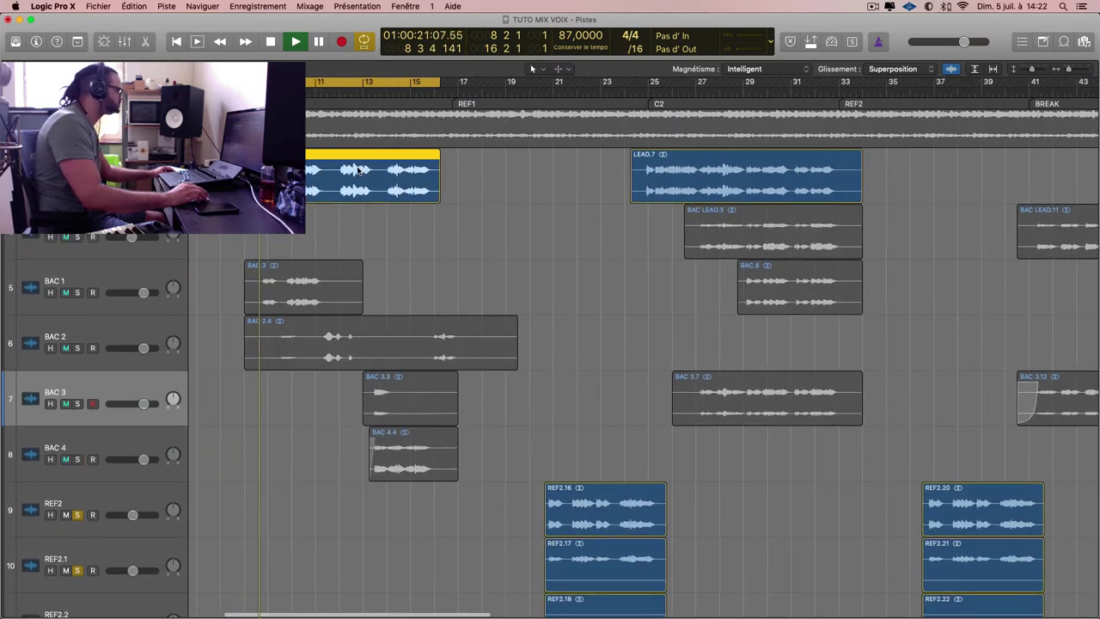
{"action": "scroll", "coordinate": [358, 171], "scroll_direction": "up", "scroll_amount": 3}
{"action": "scroll", "coordinate": [359, 170], "scroll_direction": "down", "scroll_amount": 3}
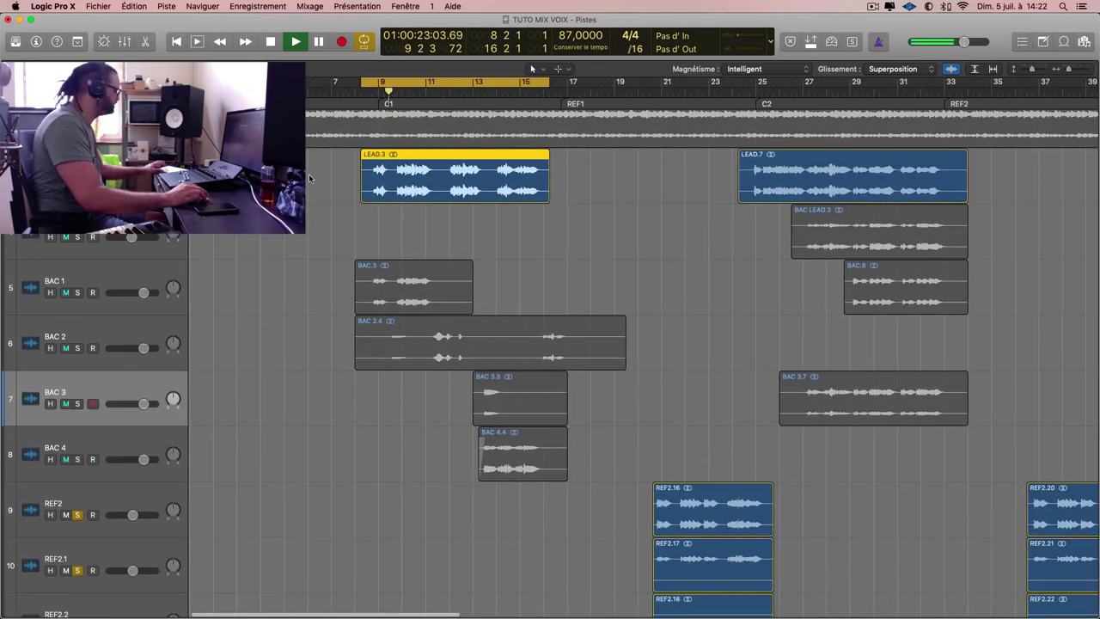
Set the LEAD channel fader to -3.3 dB in the mixer.
{"action": "key", "text": "x"}
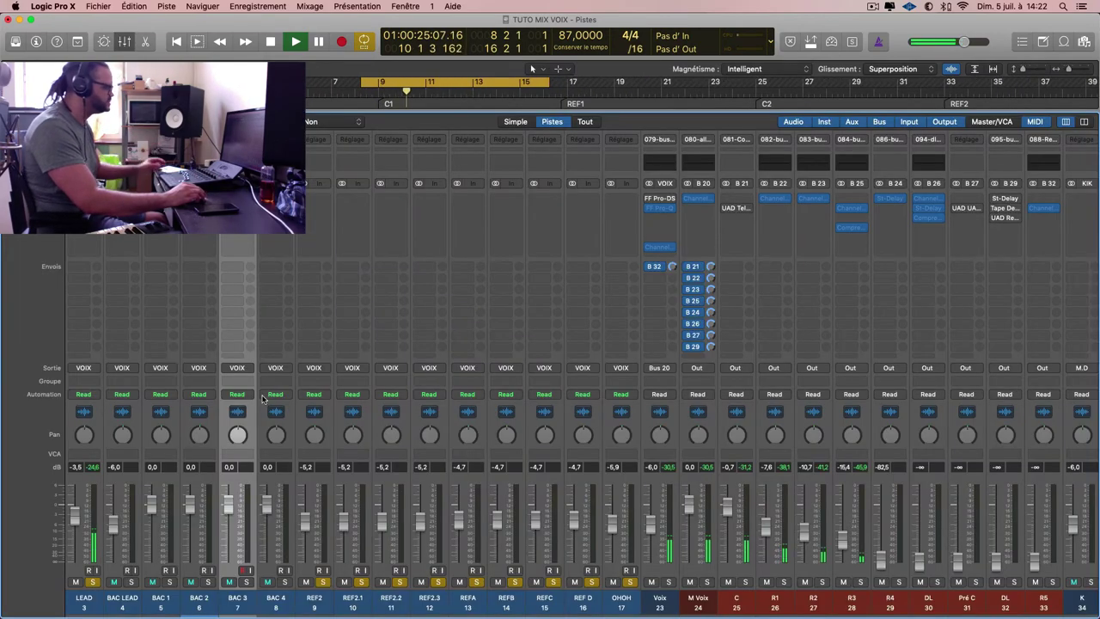
{"action": "scroll", "coordinate": [263, 398], "scroll_direction": "left", "scroll_amount": 3}
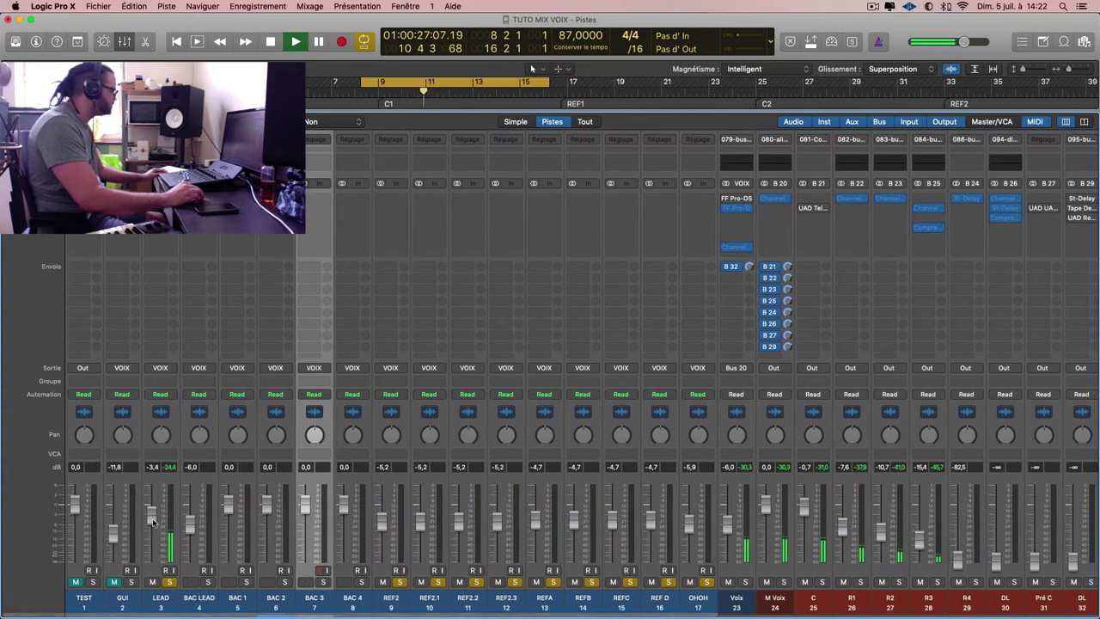
{"action": "left_click", "coordinate": [153, 516]}
{"action": "key", "text": "x"}
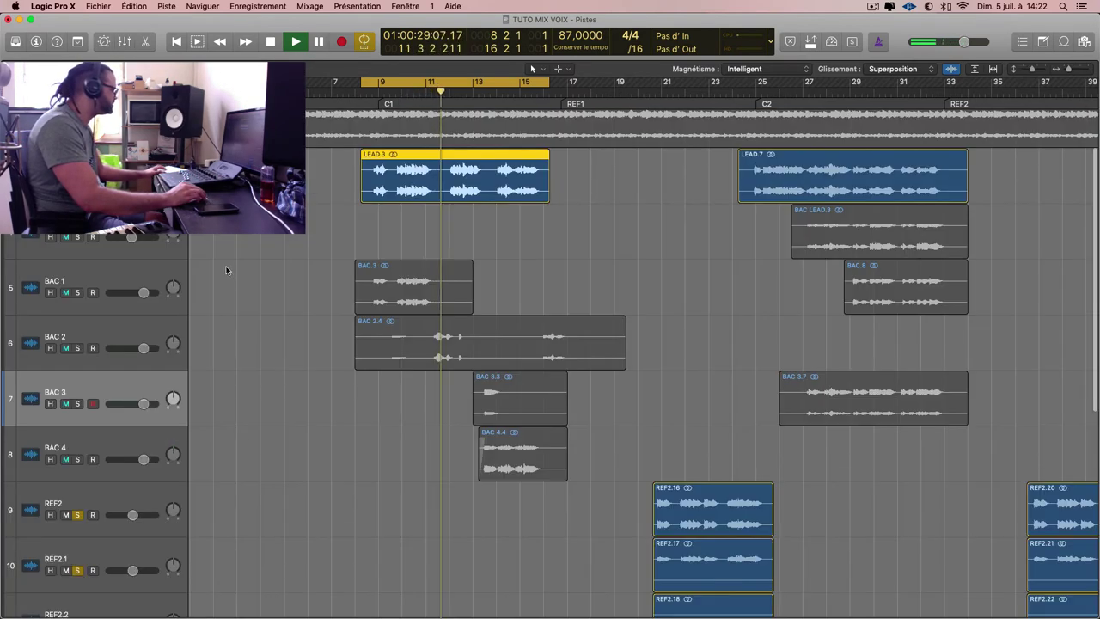
Solo the BAC 1 track, cycle over its first region, and compare its level with and without the LEAD track.
{"action": "left_click", "coordinate": [122, 273]}
{"action": "left_click", "coordinate": [78, 293]}
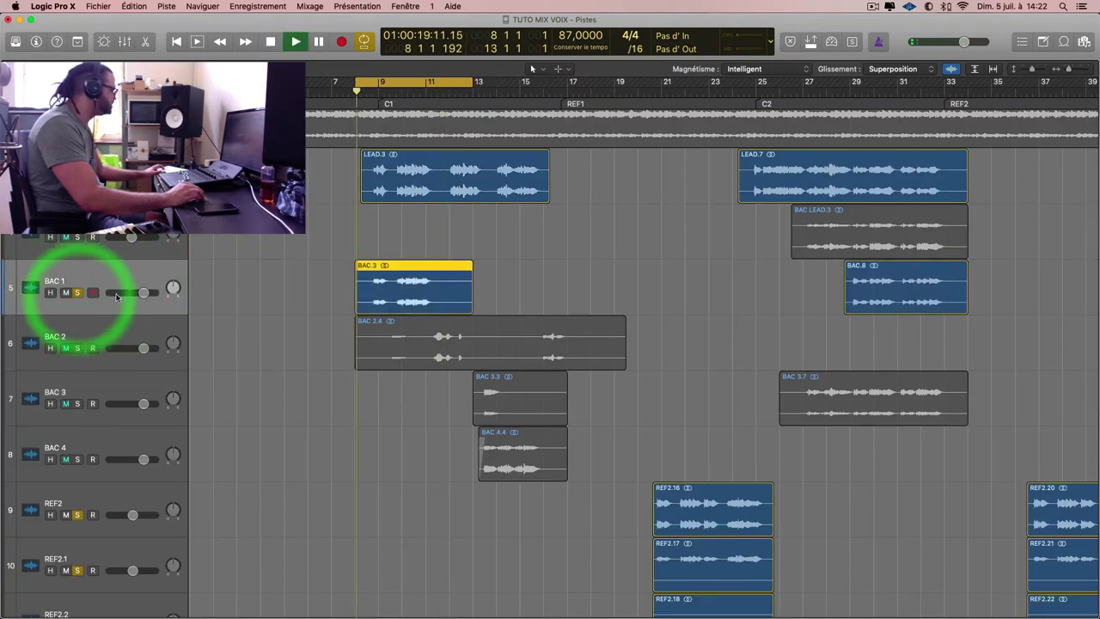
{"action": "key", "text": "space"}
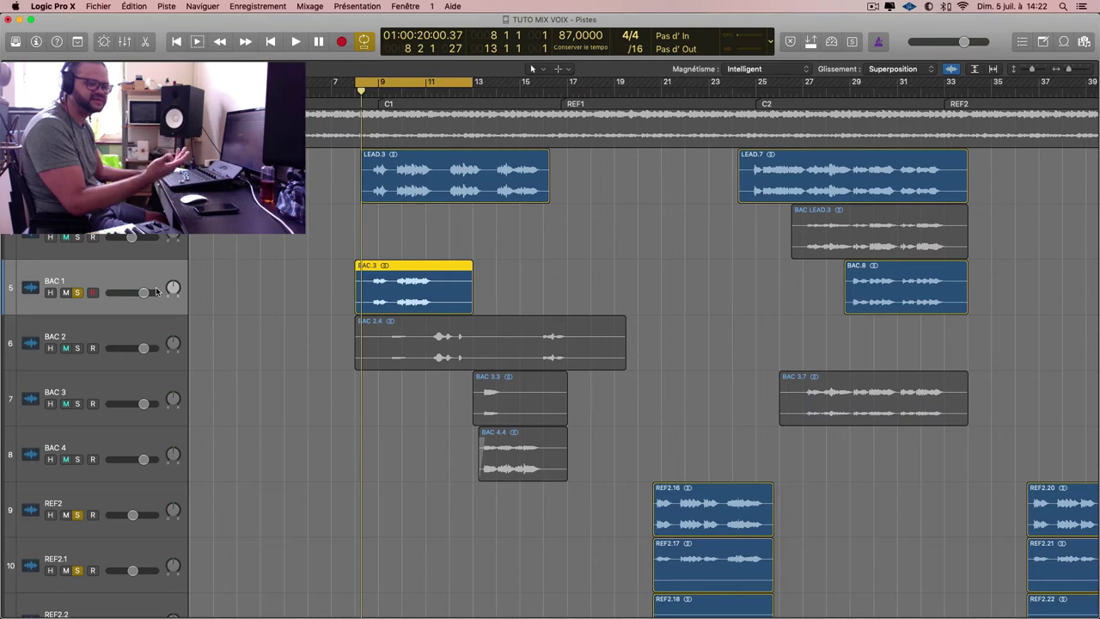
{"action": "key", "text": "space"}
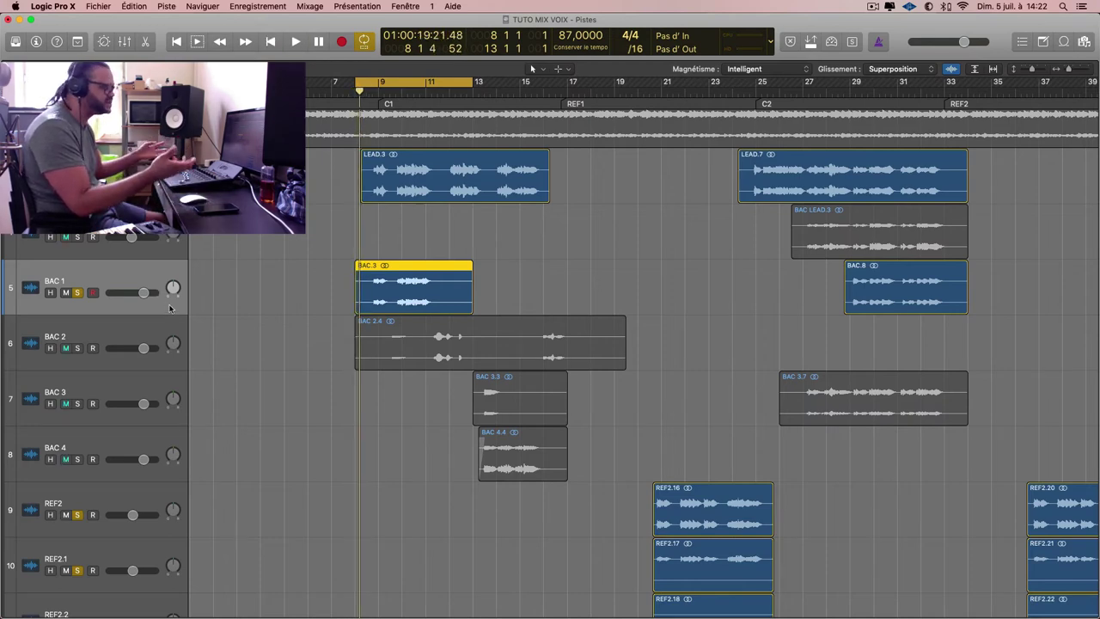
{"action": "key", "text": "space"}
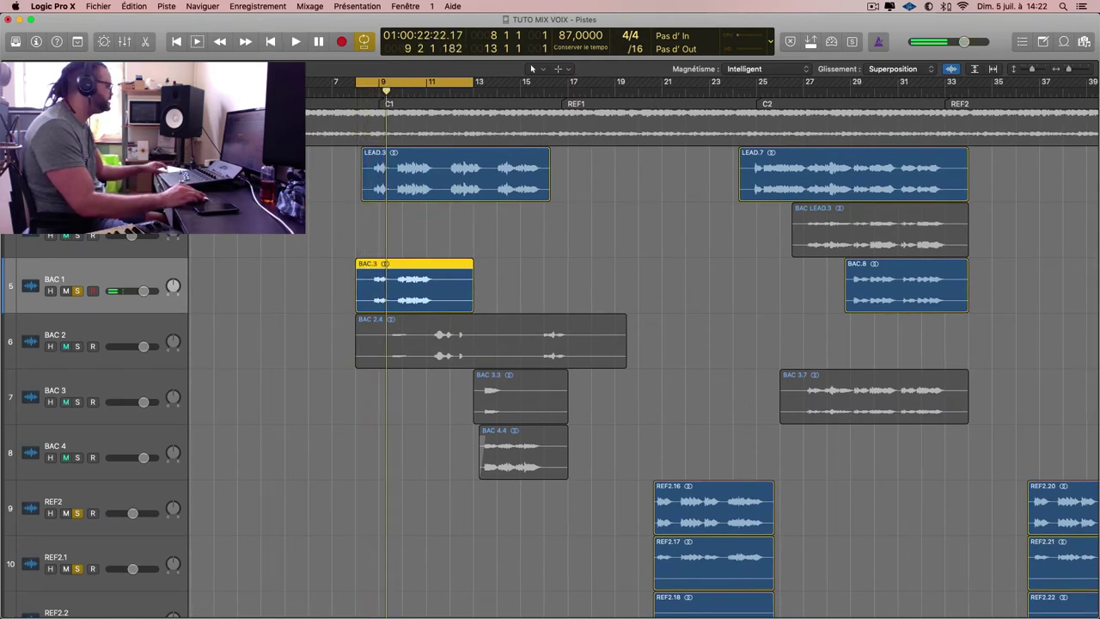
{"action": "key", "text": "space"}
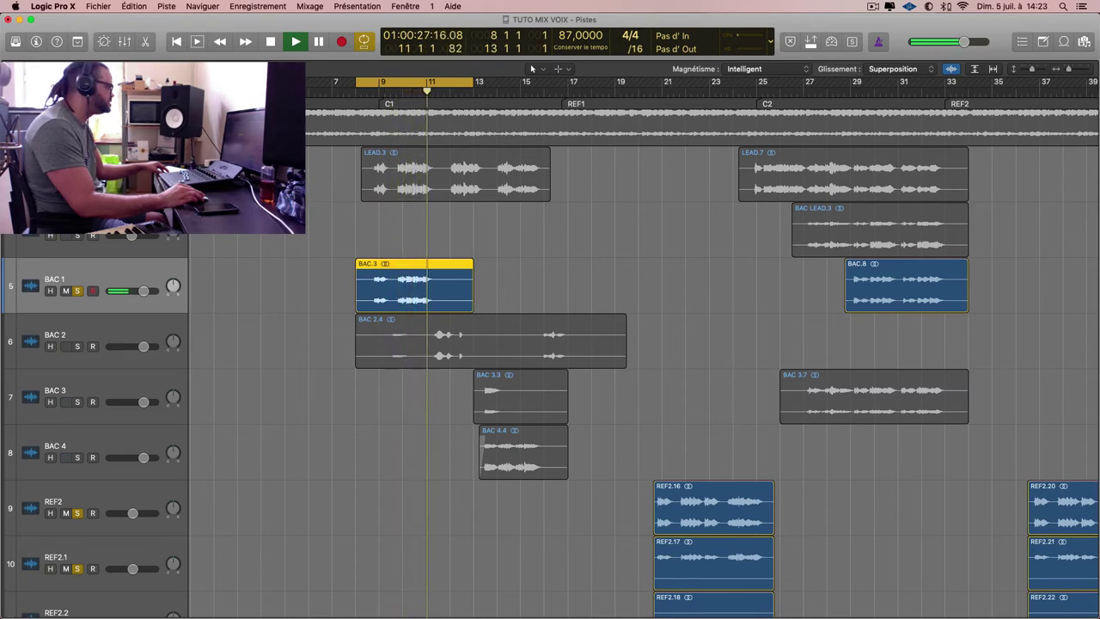
{"action": "key", "text": "space"}
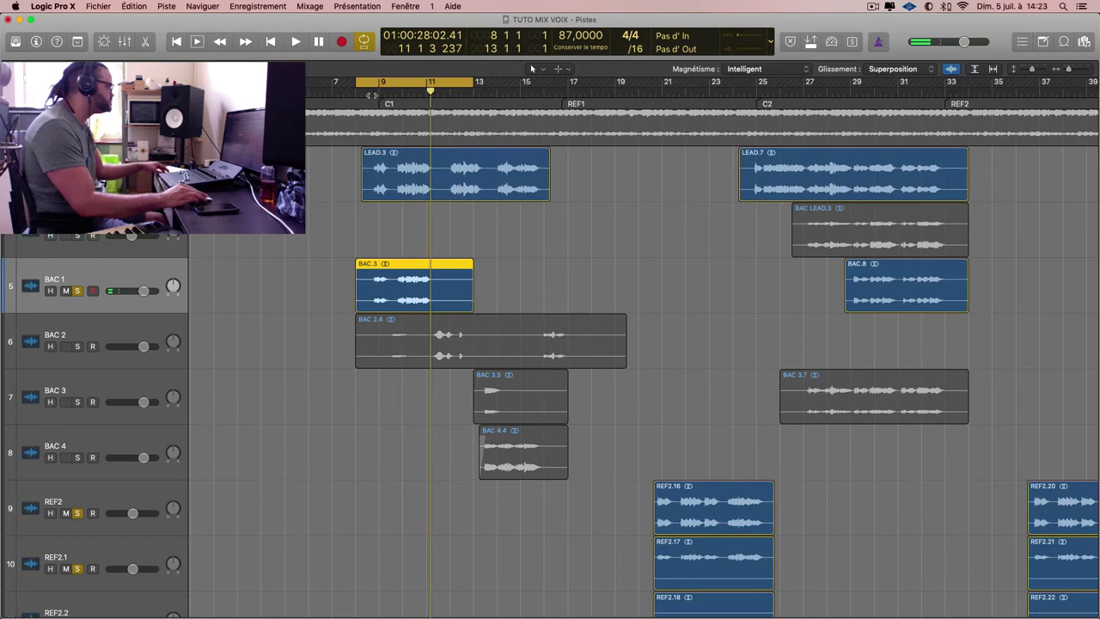
Lower the BAC 1 channel fader to about -10.4 dB while replaying its first region with the LEAD.
{"action": "double_click", "coordinate": [370, 93]}
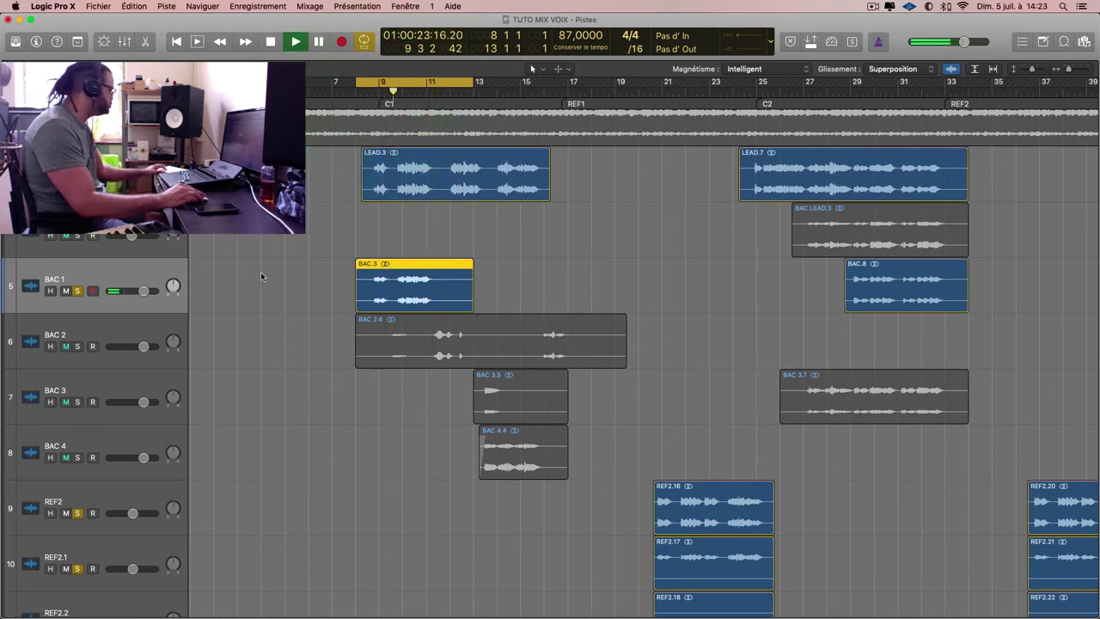
{"action": "key", "text": "x"}
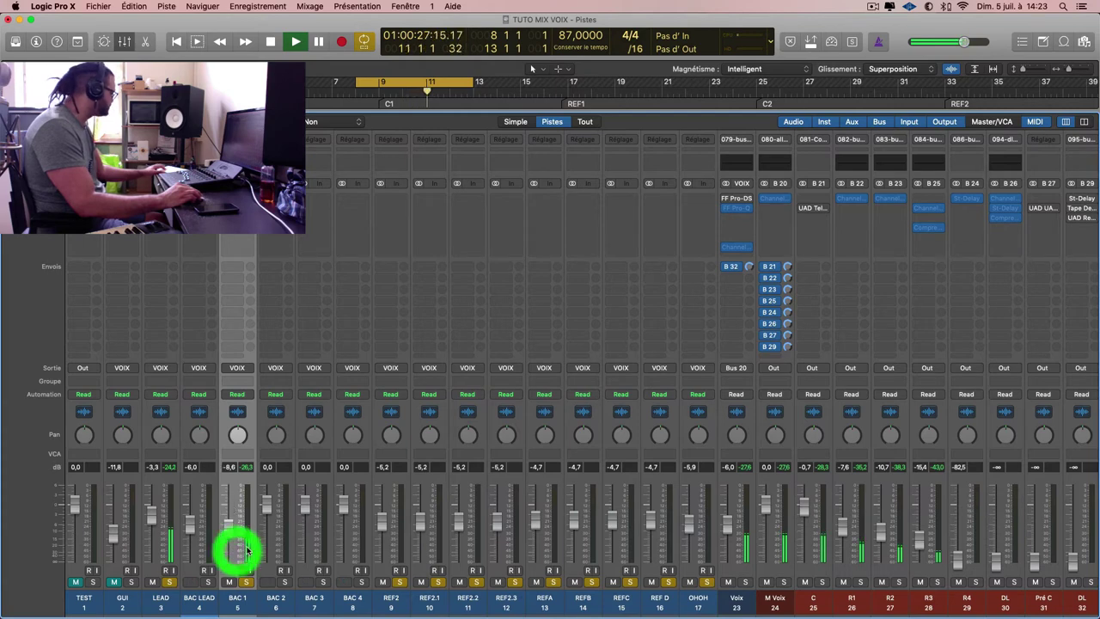
{"action": "key", "text": "x"}
{"action": "key", "text": "space"}
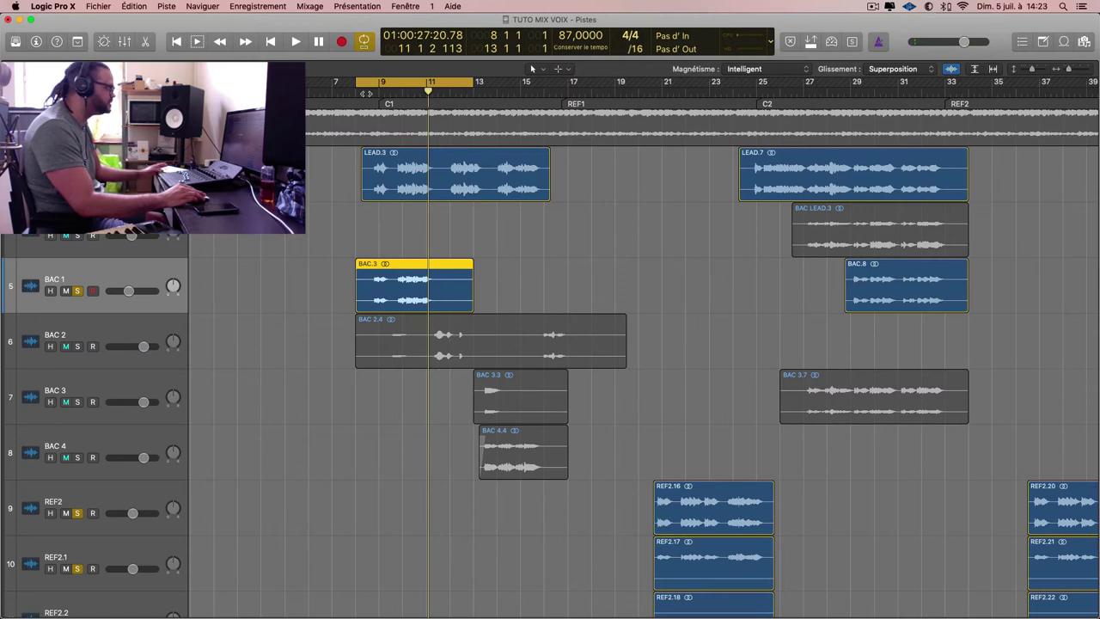
{"action": "double_click", "coordinate": [367, 94]}
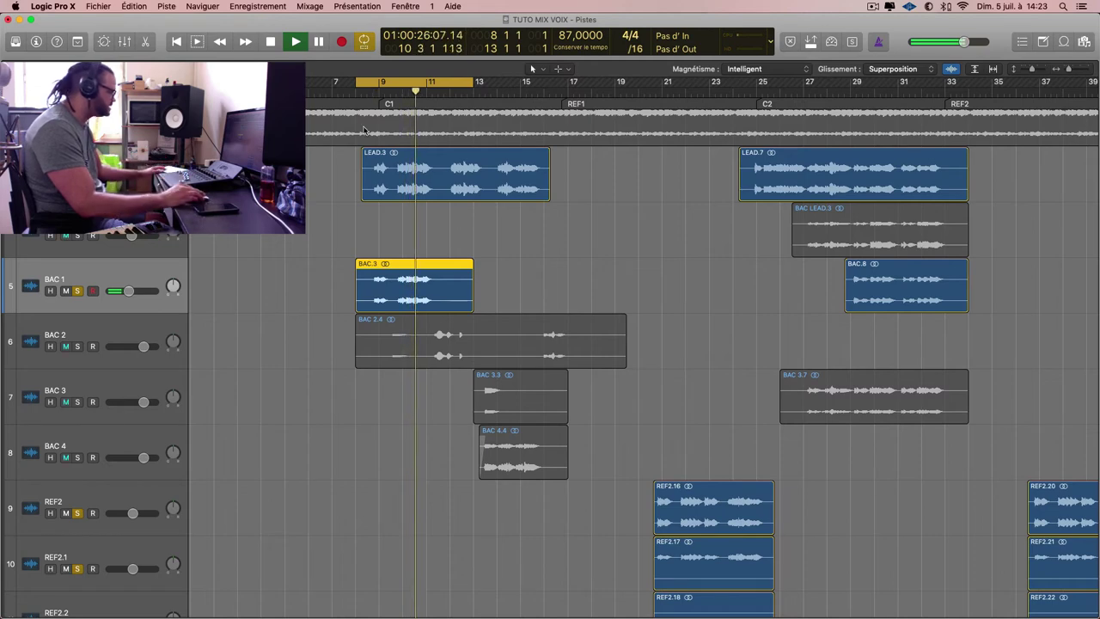
{"action": "key", "text": "x"}
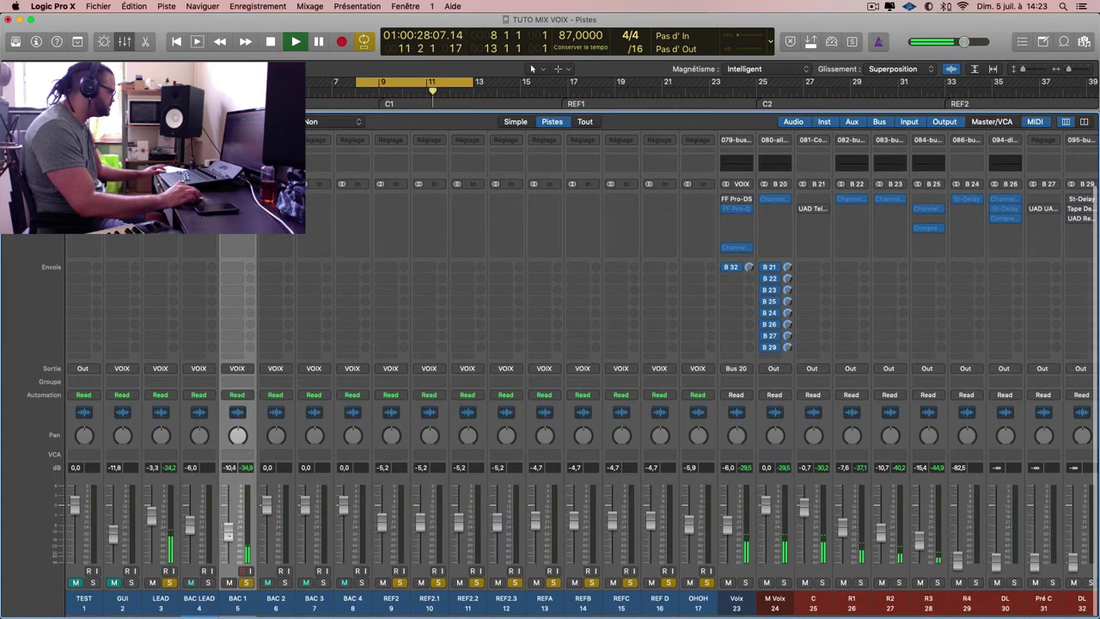
{"action": "left_click", "coordinate": [228, 526]}
{"action": "key", "text": "x"}
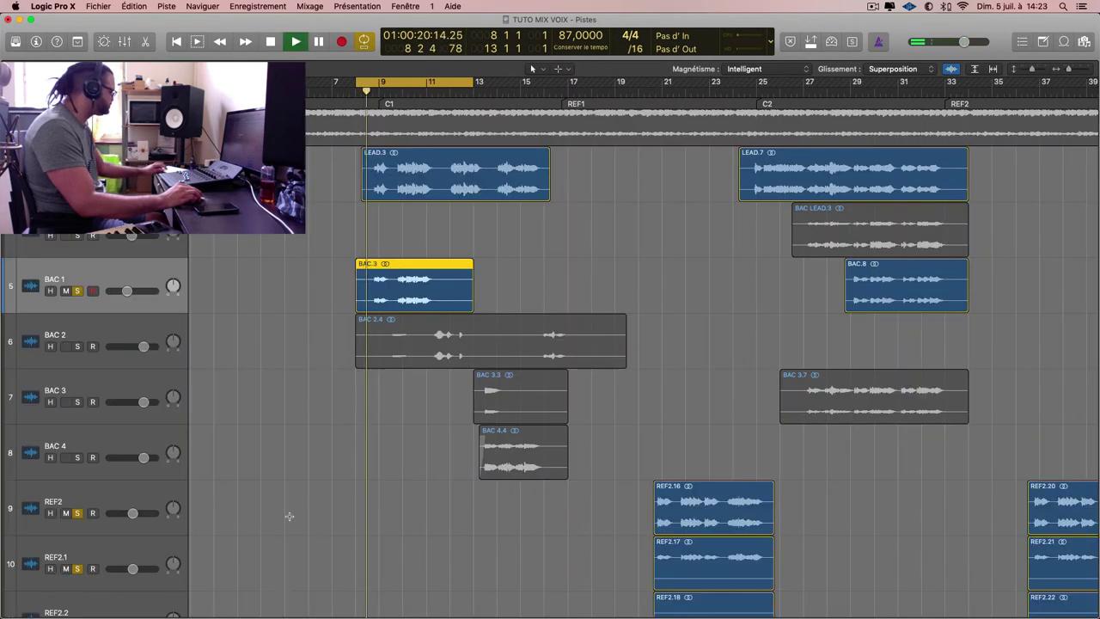
Solo the BAC 2 track, loop its first-verse region, and check its level against the LEAD and BAC 1 with enlarged tracks.
{"action": "key", "text": "super+Down"}
{"action": "key", "text": "super+Down"}
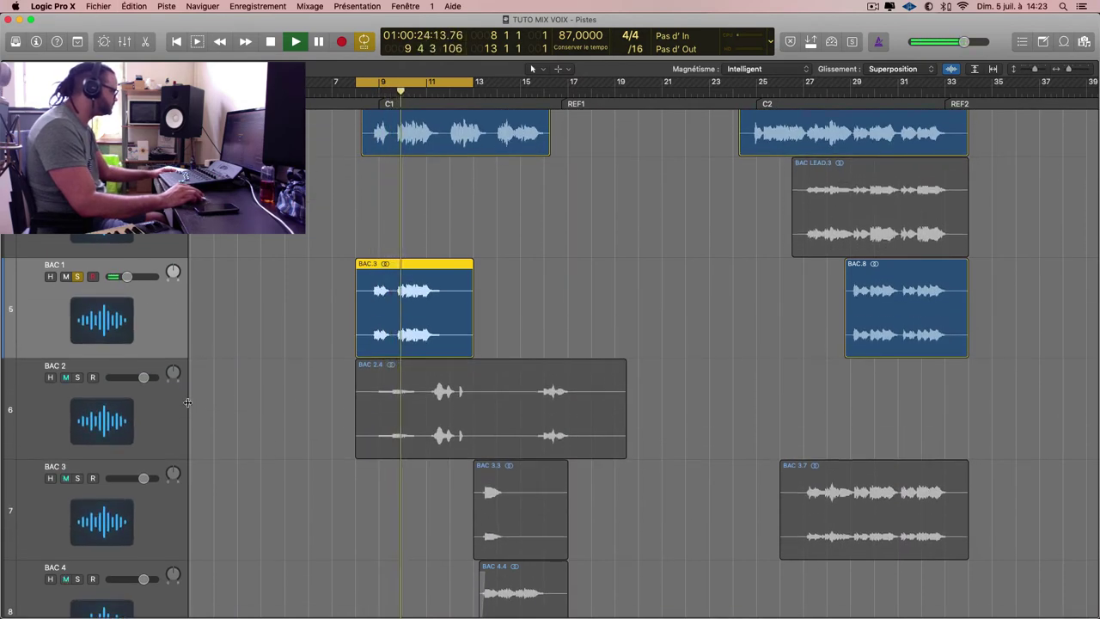
{"action": "key", "text": "space"}
{"action": "left_click", "coordinate": [79, 378]}
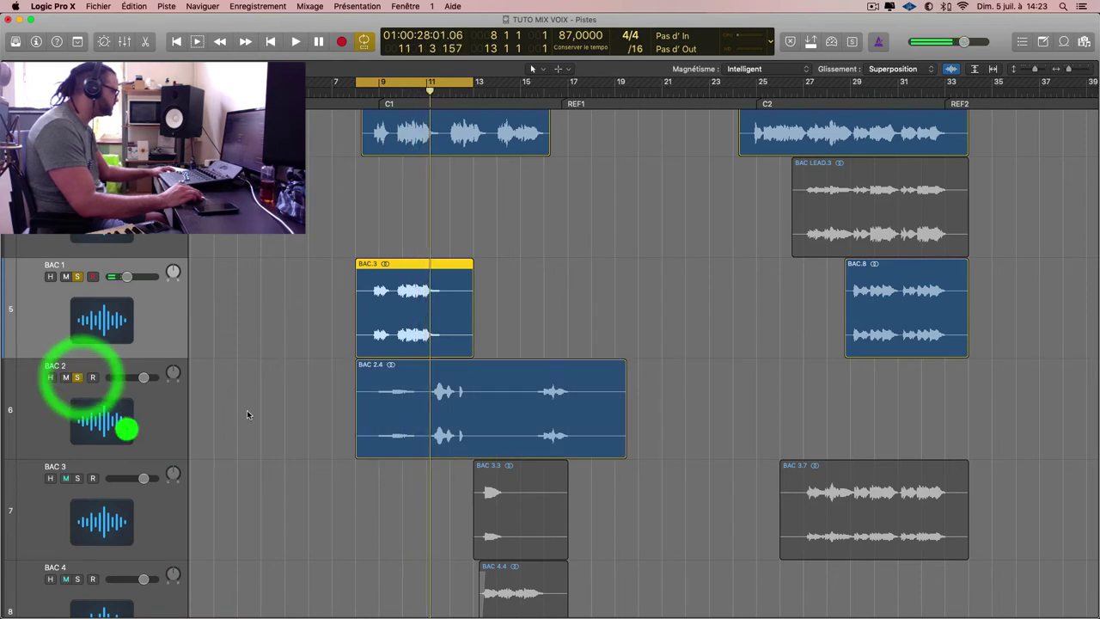
{"action": "left_click", "coordinate": [389, 413]}
{"action": "left_click", "coordinate": [135, 403]}
{"action": "key", "text": "space"}
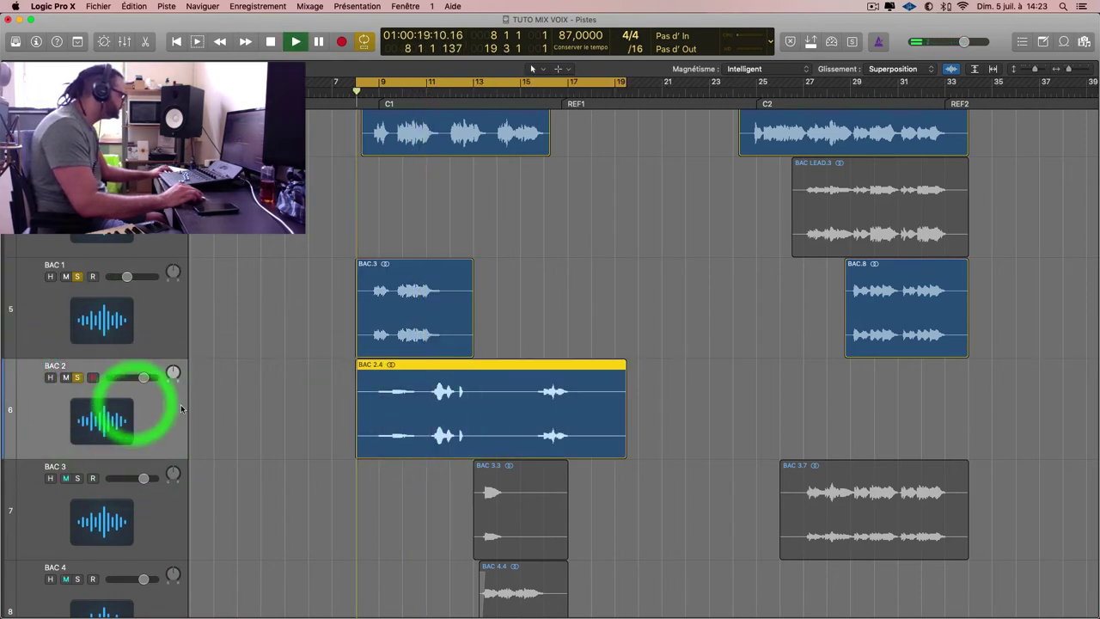
{"action": "scroll", "coordinate": [293, 417], "scroll_direction": "up", "scroll_amount": 3}
{"action": "key", "text": "x"}
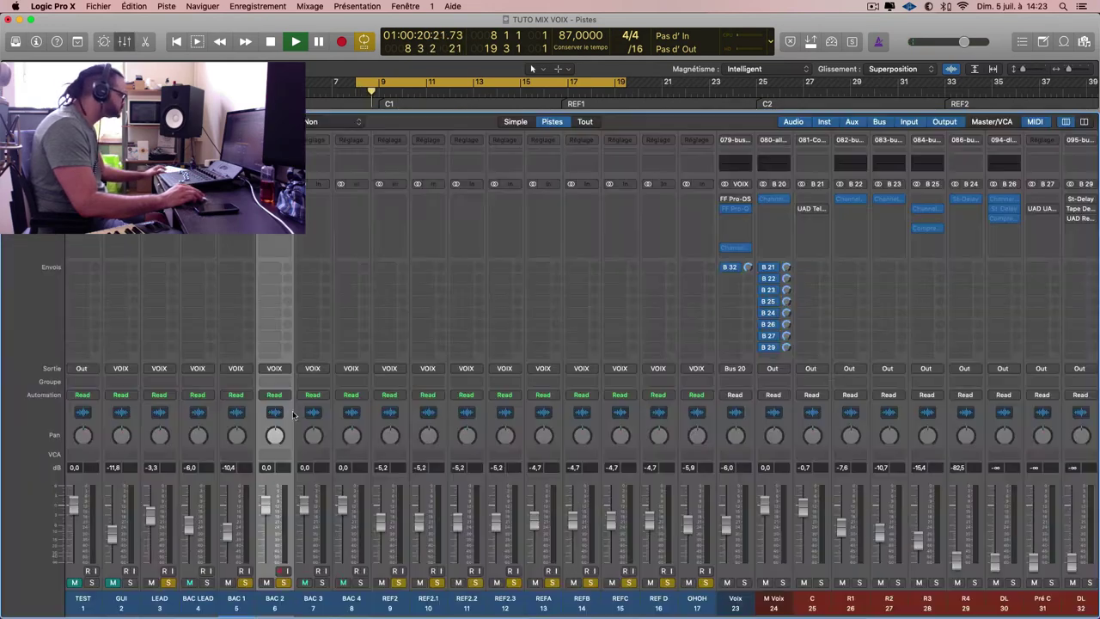
{"action": "key", "text": "x"}
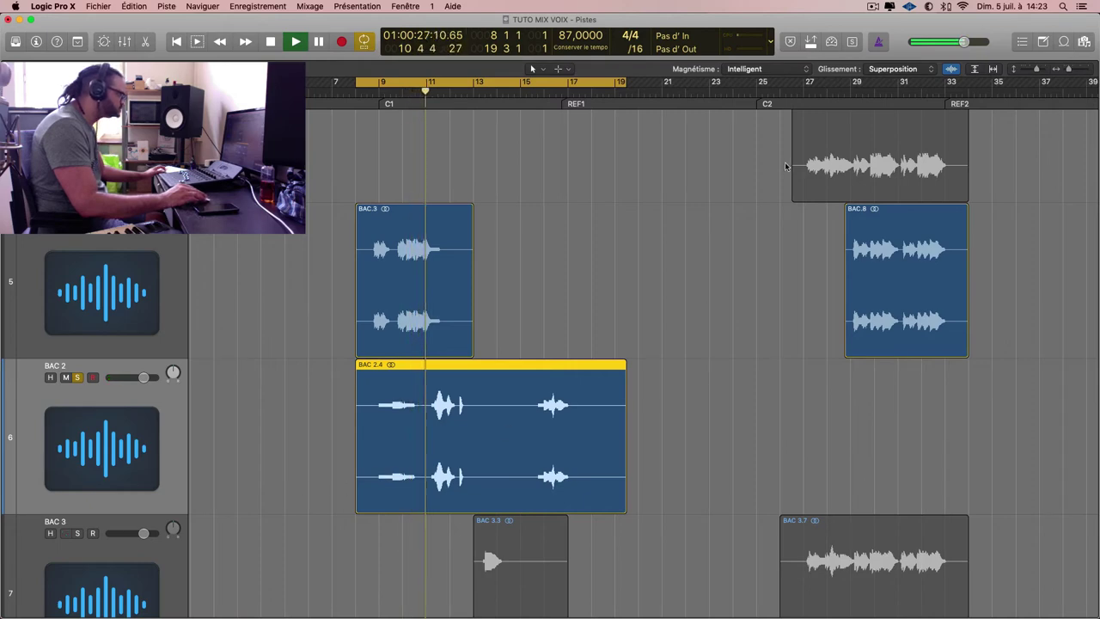
{"action": "key", "text": "space"}
{"action": "left_click", "coordinate": [932, 7]}
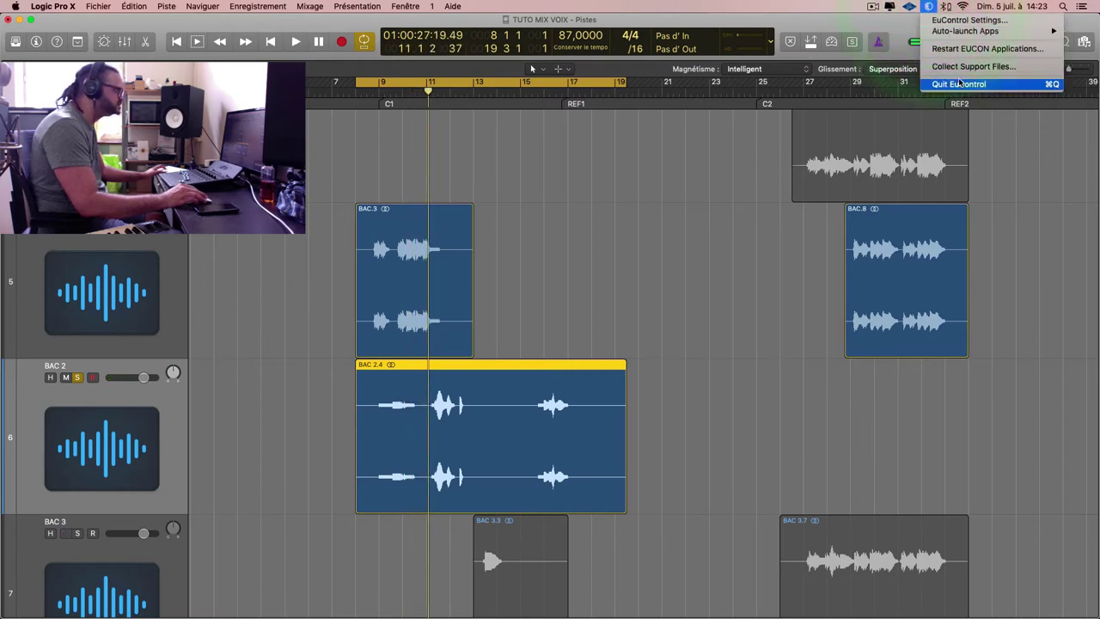
{"action": "left_click", "coordinate": [872, 7]}
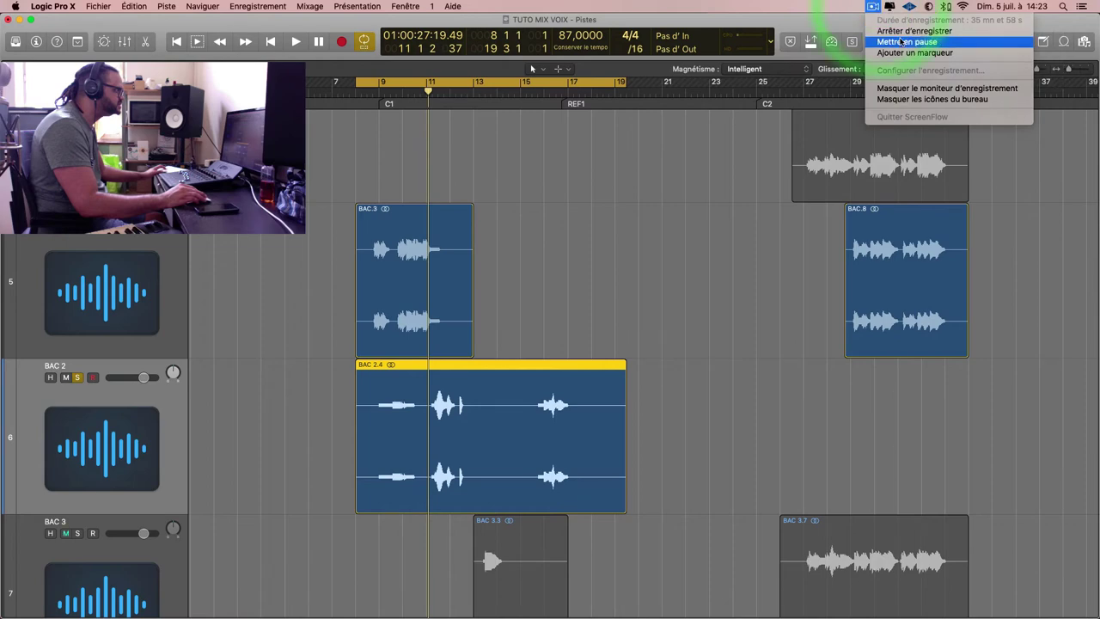
{"action": "left_click", "coordinate": [902, 42]}
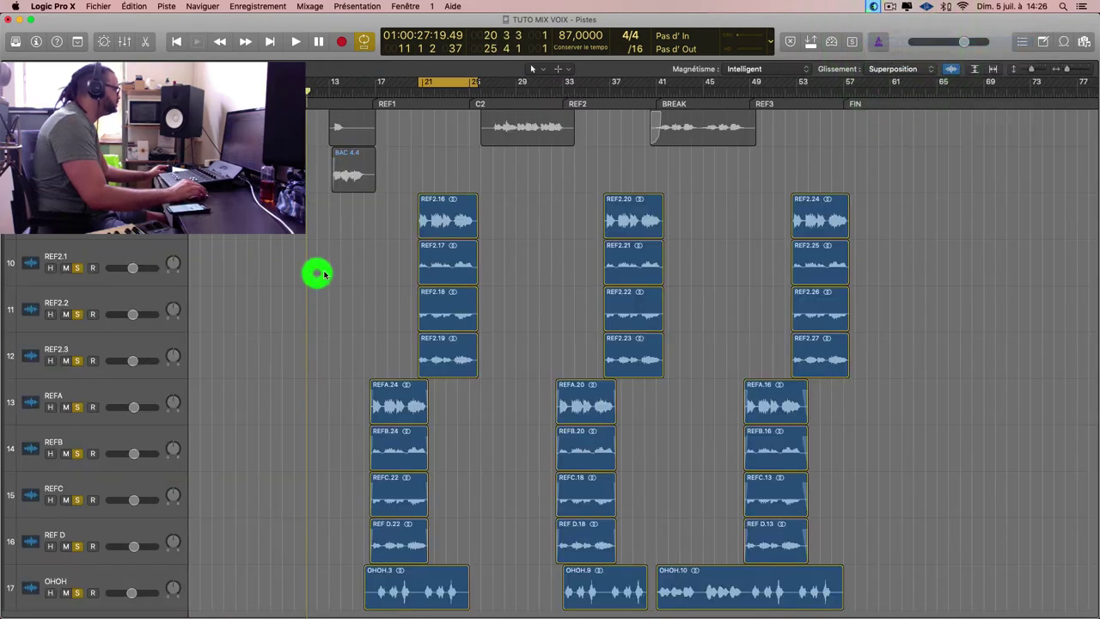
Loop the first BAC 3 region and lower the BAC 3 channel fader to -9.6 dB while playing it with the LEAD.
{"action": "key", "text": "super+Up"}
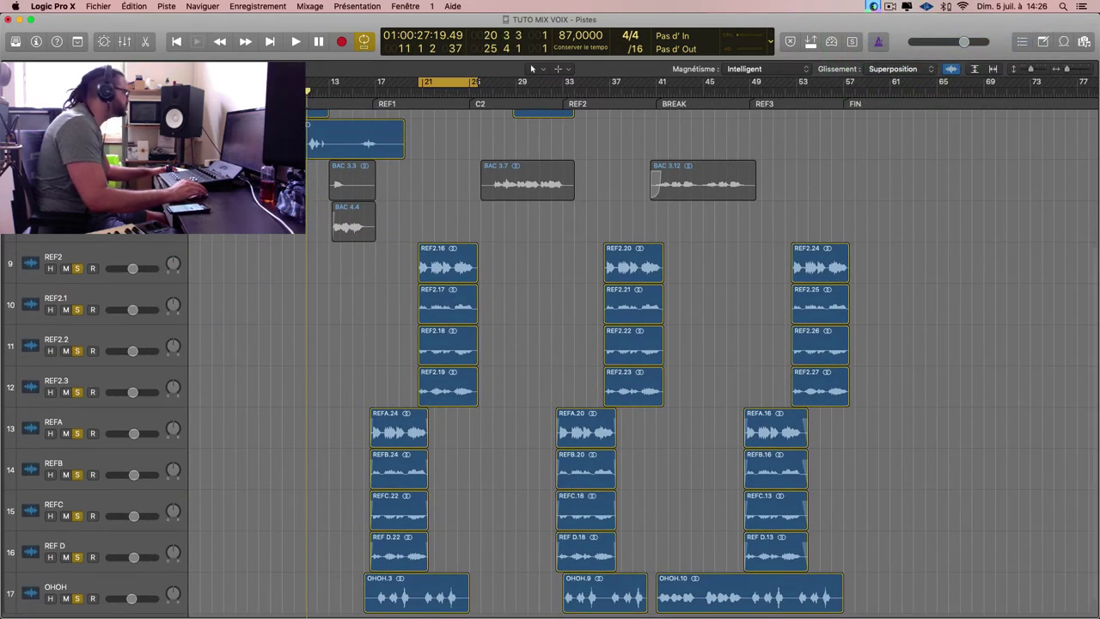
{"action": "left_click", "coordinate": [343, 182]}
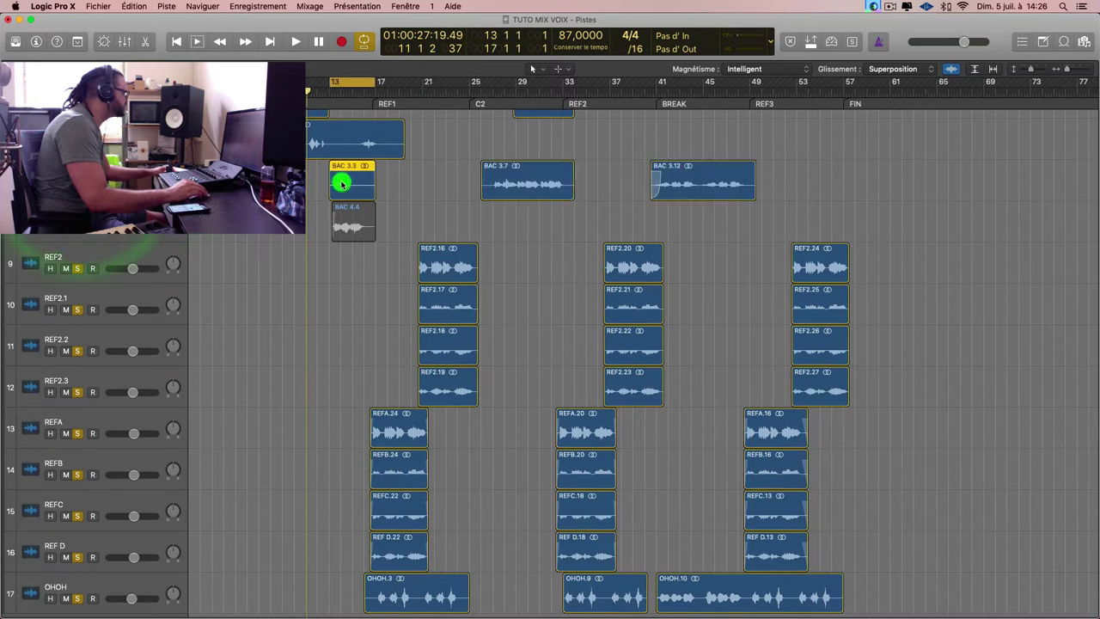
{"action": "key", "text": "shift+Return"}
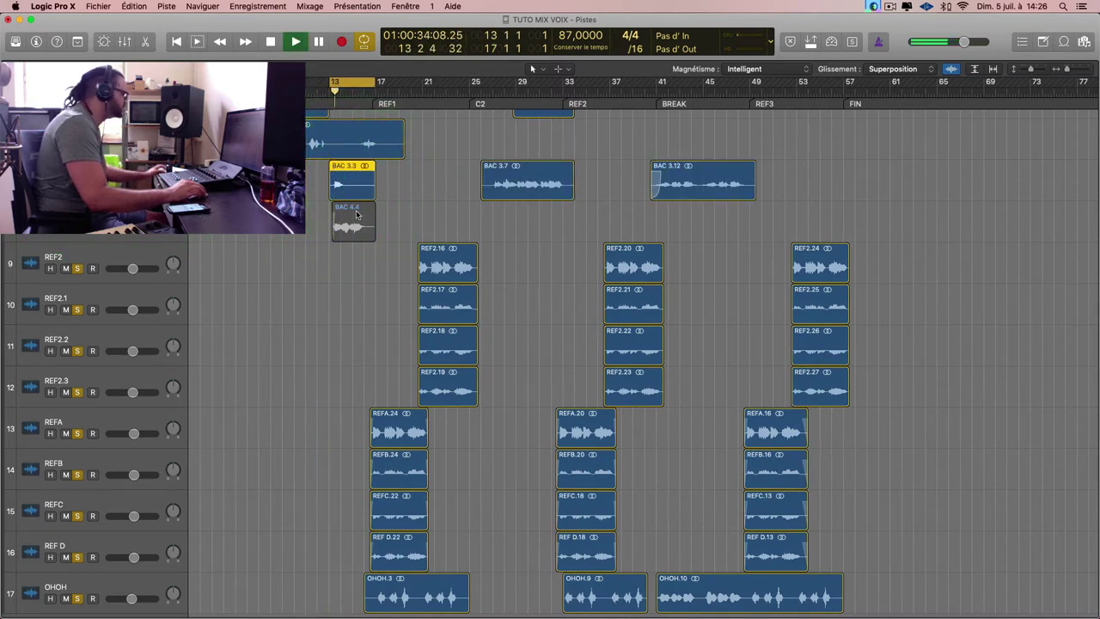
{"action": "key", "text": "x"}
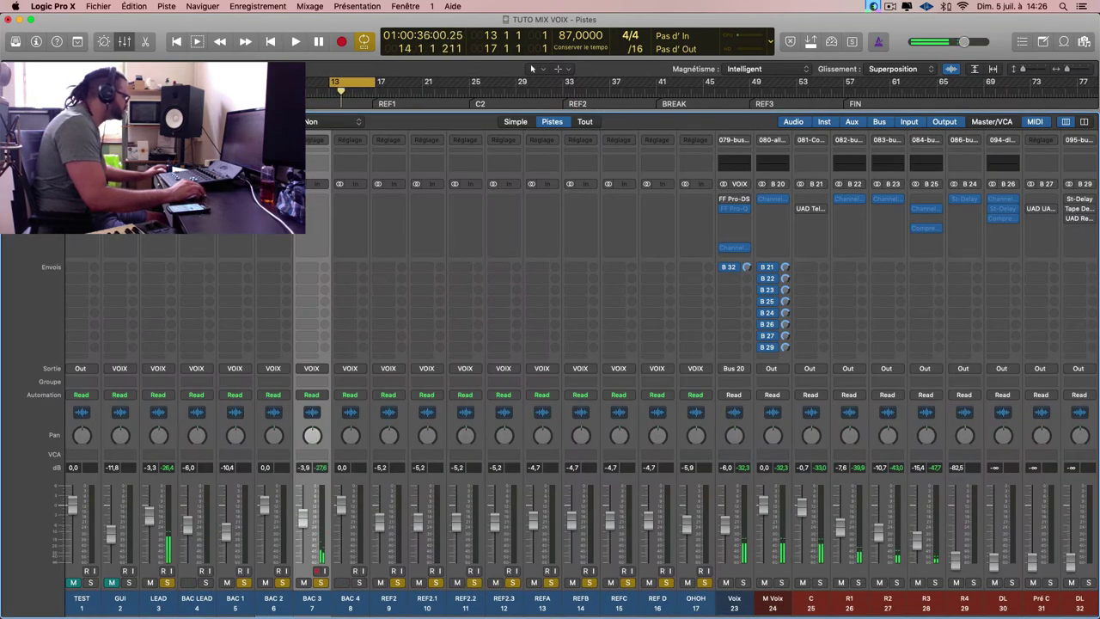
{"action": "left_click", "coordinate": [311, 557]}
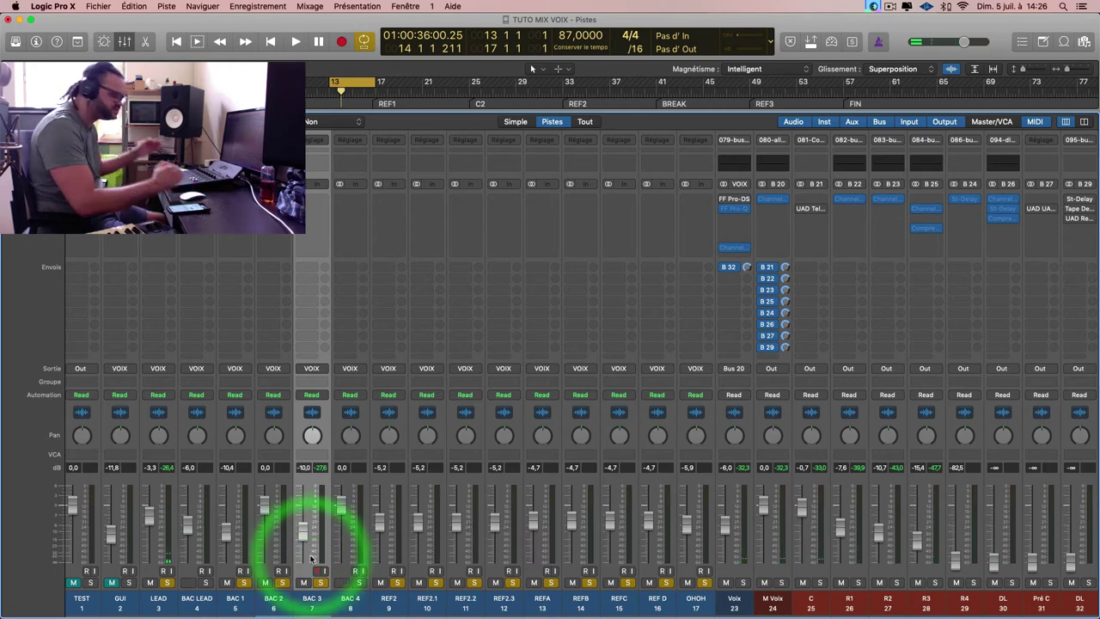
{"action": "key", "text": "space"}
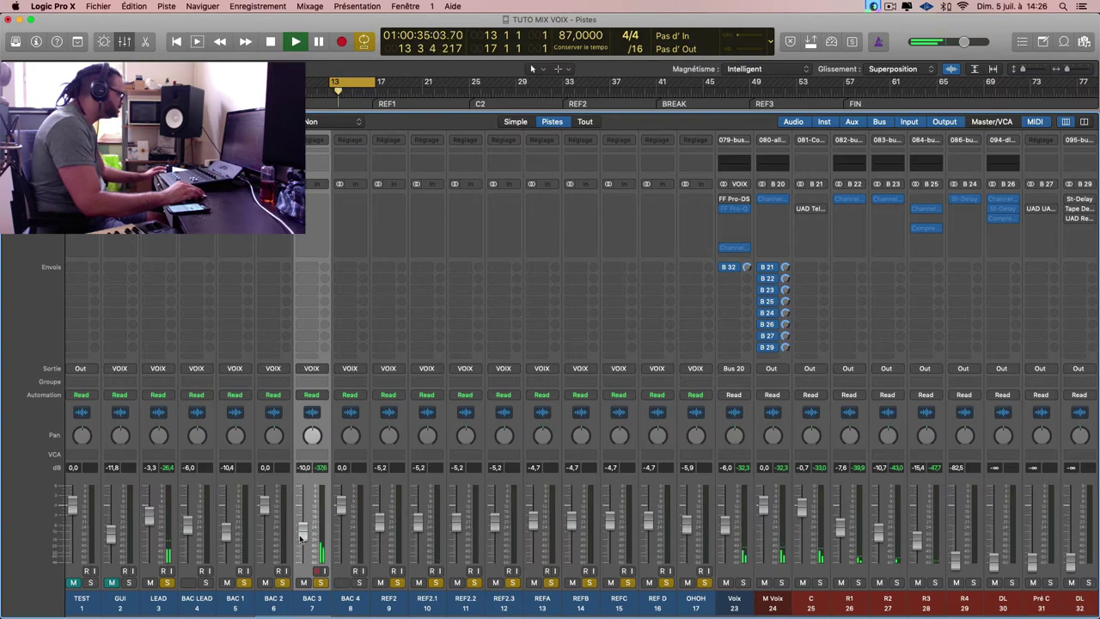
{"action": "left_click", "coordinate": [301, 533]}
{"action": "key", "text": "x"}
{"action": "key", "text": "space"}
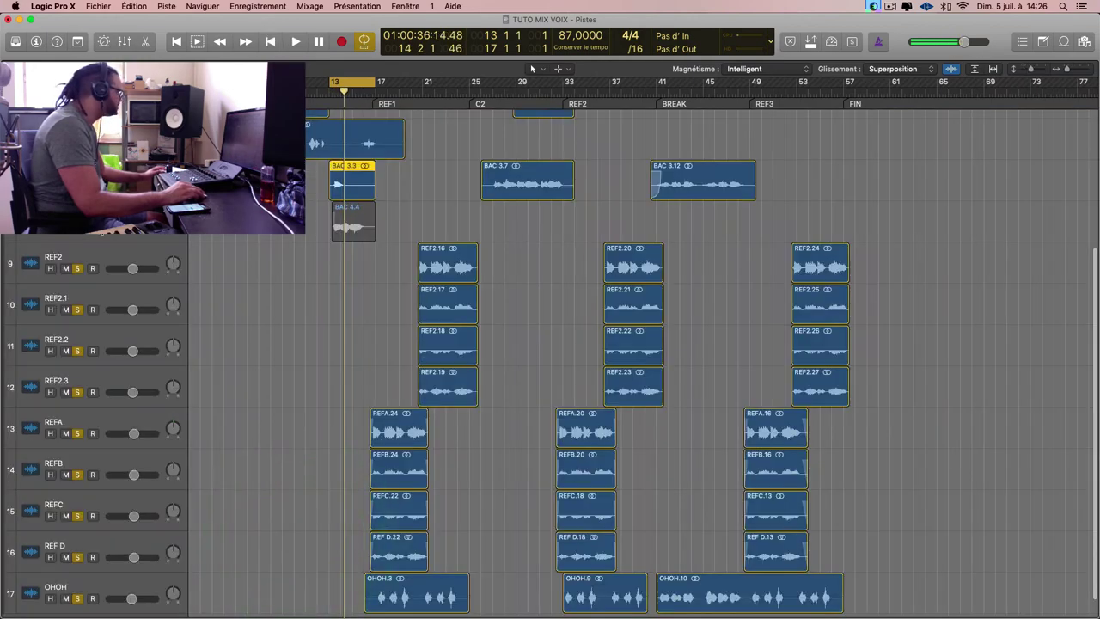
Unsolo the LEAD track and balance the BAC 3 and BAC 4 channel faders at -11.4 dB each during looped playback.
{"action": "key", "text": "x"}
{"action": "key", "text": "space"}
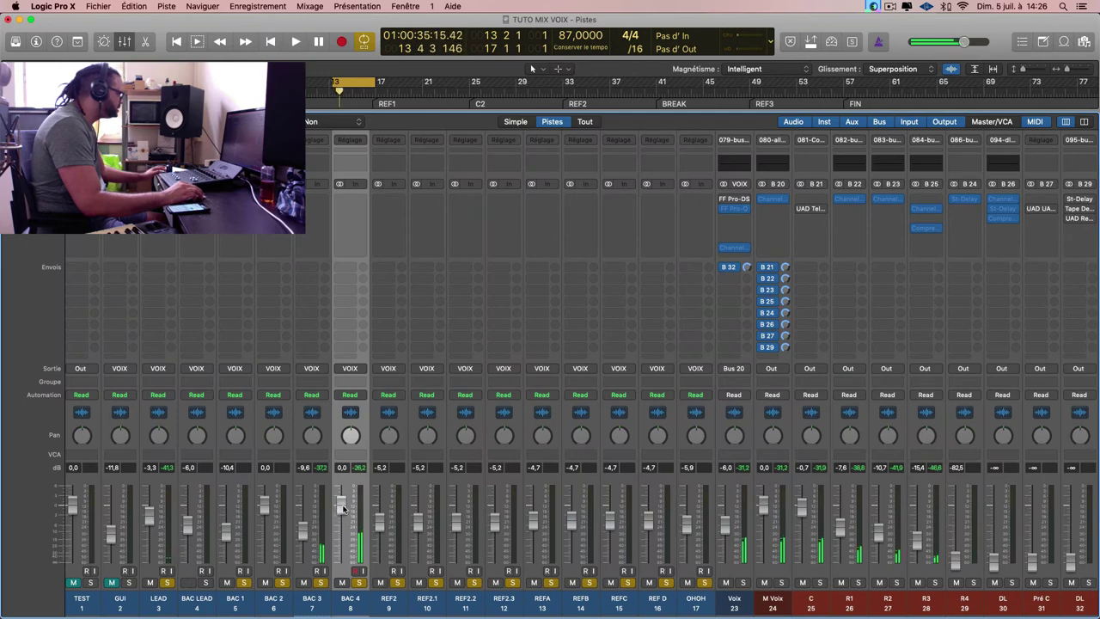
{"action": "left_click", "coordinate": [166, 583]}
{"action": "key", "text": "space"}
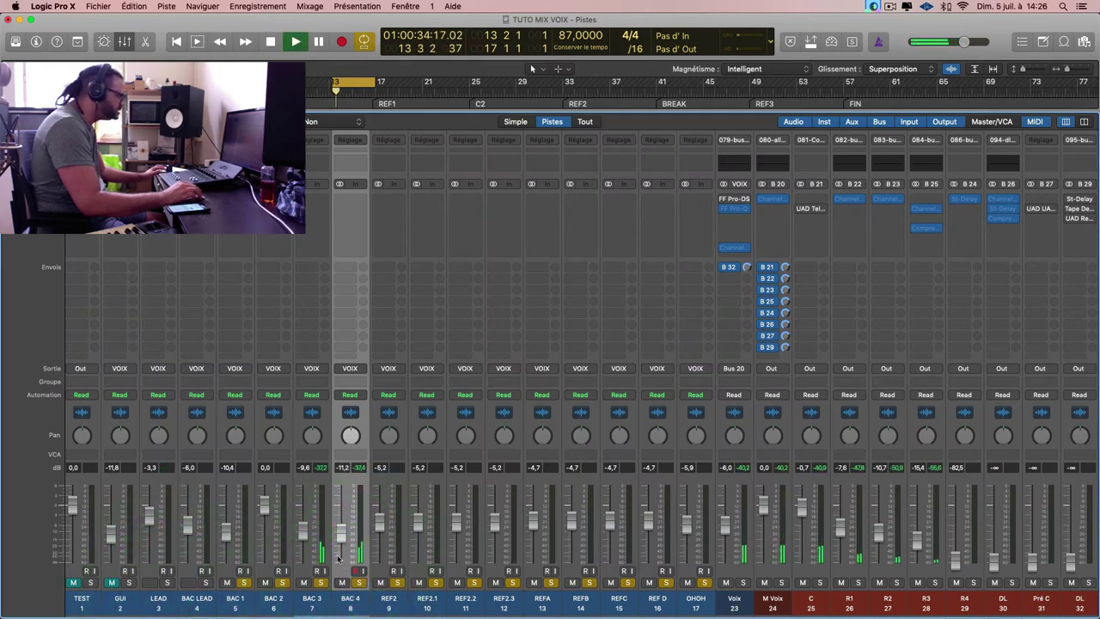
{"action": "left_click_drag", "start_coordinate": [303, 530], "coordinate": [342, 534]}
{"action": "key", "text": "x"}
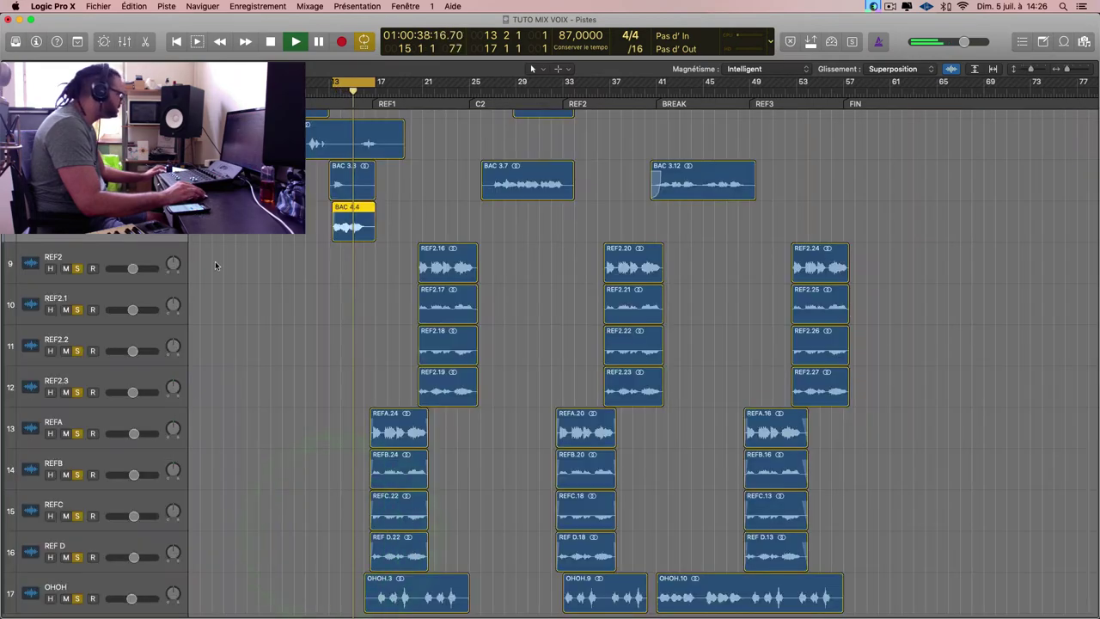
Replay the first-verse loop with the LEAD soloed again, checking the balance of the BAC 2, BAC 3 and BAC 4 tracks.
{"action": "scroll", "coordinate": [550, 361], "scroll_direction": "up", "scroll_amount": 3}
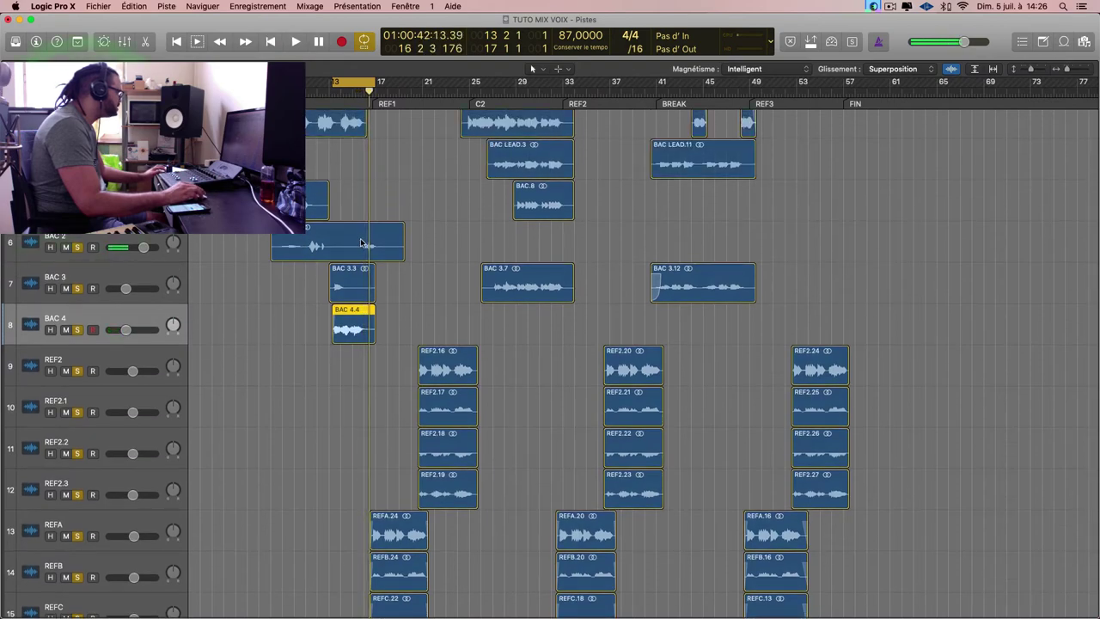
{"action": "scroll", "coordinate": [384, 308], "scroll_direction": "down", "scroll_amount": 2}
{"action": "key", "text": "x"}
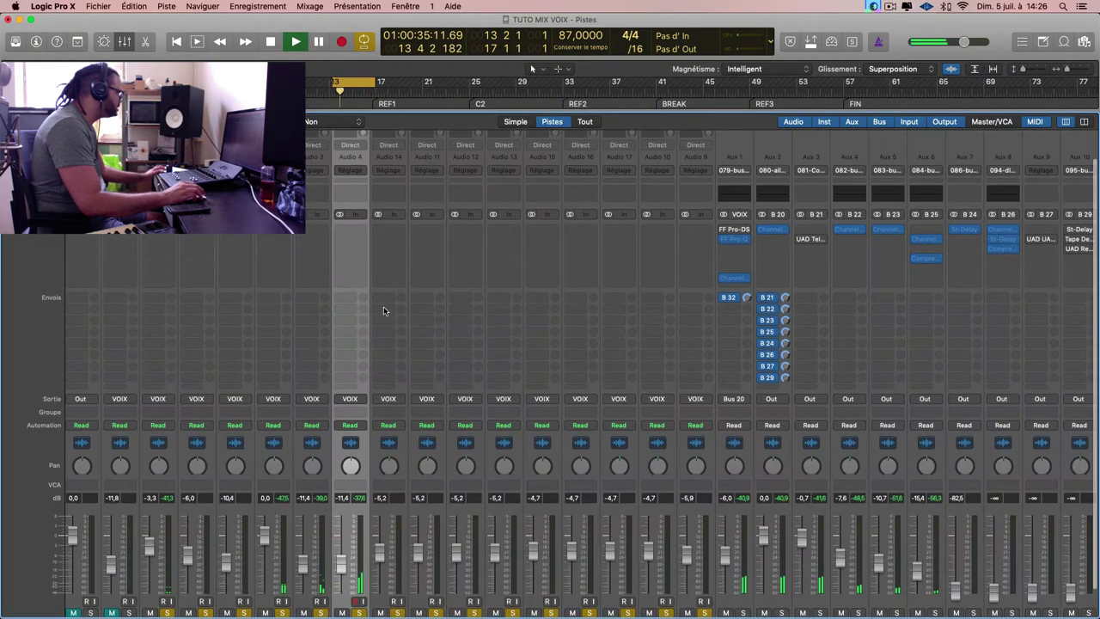
{"action": "key", "text": "x"}
{"action": "key", "text": "x"}
{"action": "scroll", "coordinate": [382, 306], "scroll_direction": "up", "scroll_amount": 1}
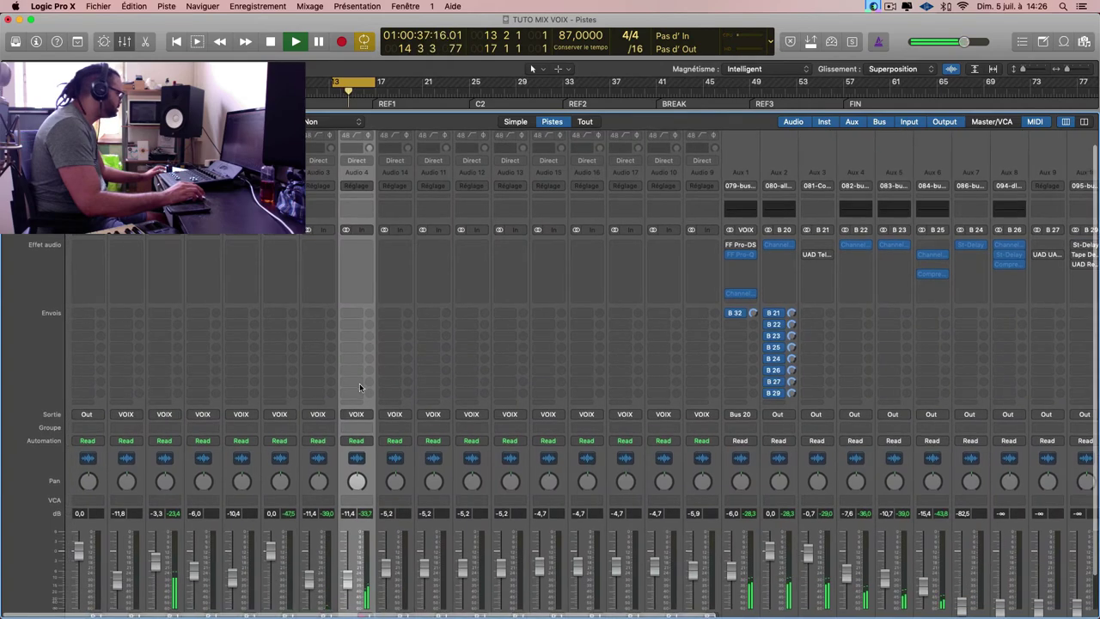
{"action": "scroll", "coordinate": [360, 388], "scroll_direction": "down", "scroll_amount": 2}
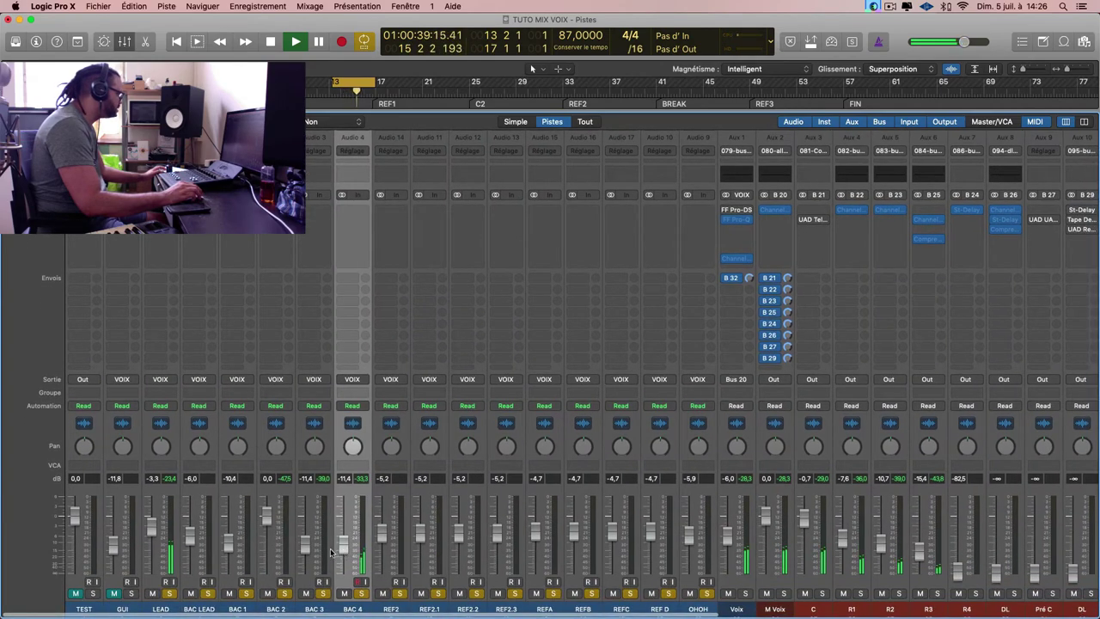
{"action": "key", "text": "x"}
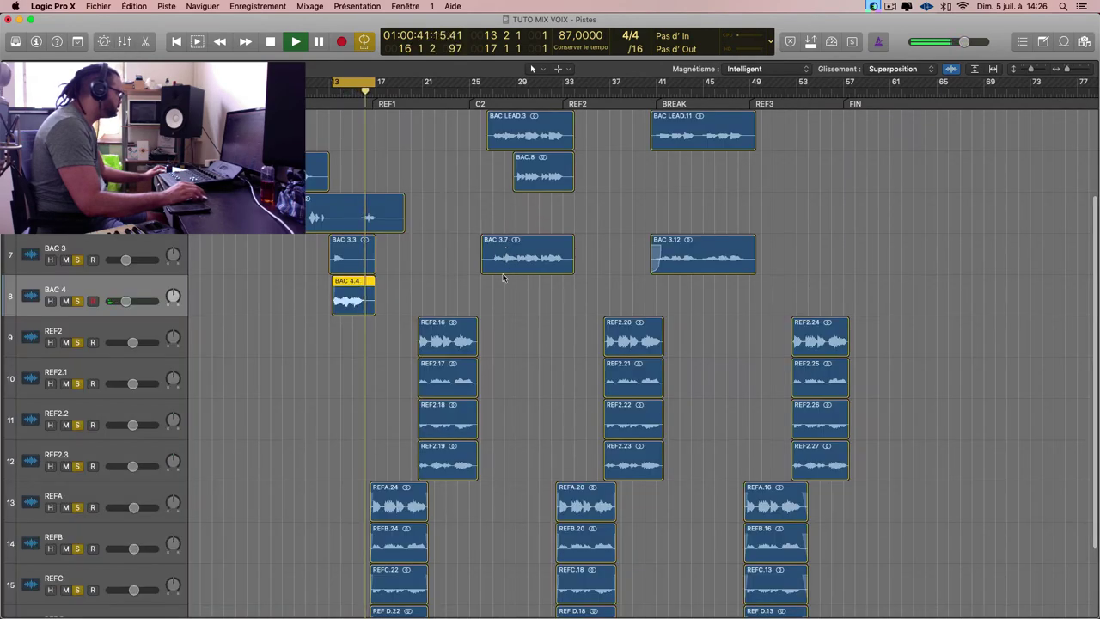
{"action": "scroll", "coordinate": [423, 265], "scroll_direction": "up", "scroll_amount": 4}
{"action": "left_click", "coordinate": [133, 266]}
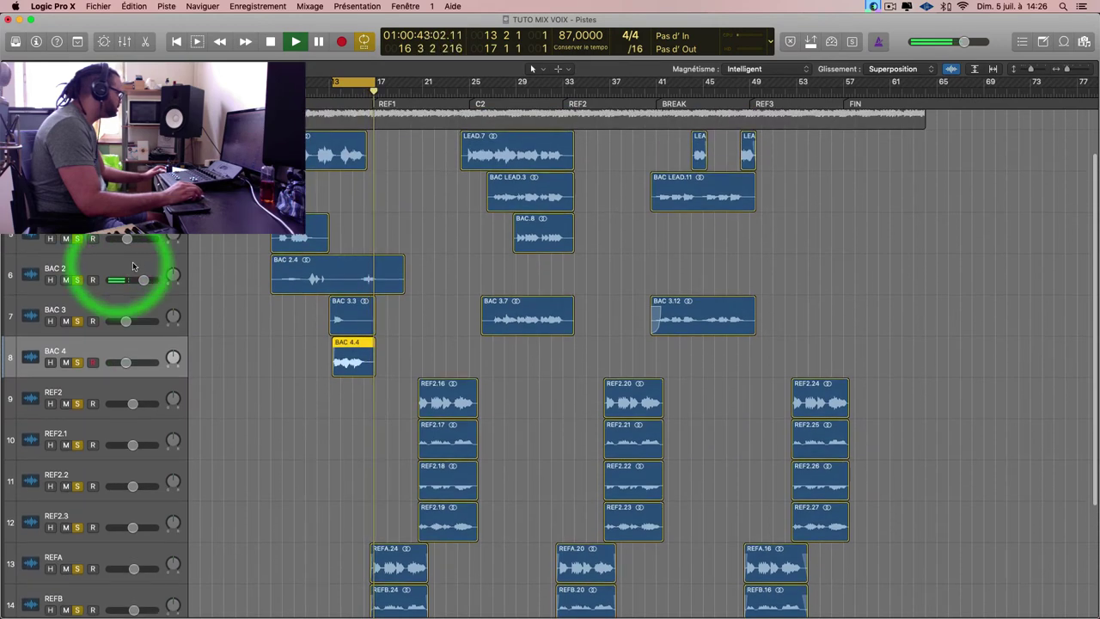
Play the second-verse LEAD region, loop the BAC LEAD region below it, and set the BAC LEAD channel fader to -6.2 dB.
{"action": "left_click", "coordinate": [517, 146]}
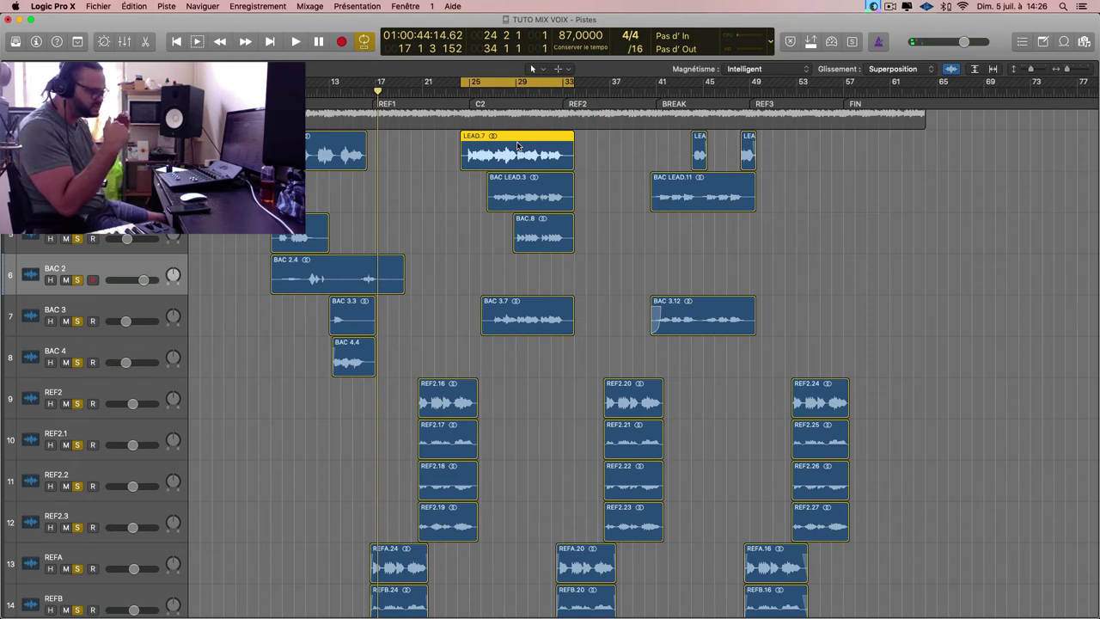
{"action": "key", "text": "space"}
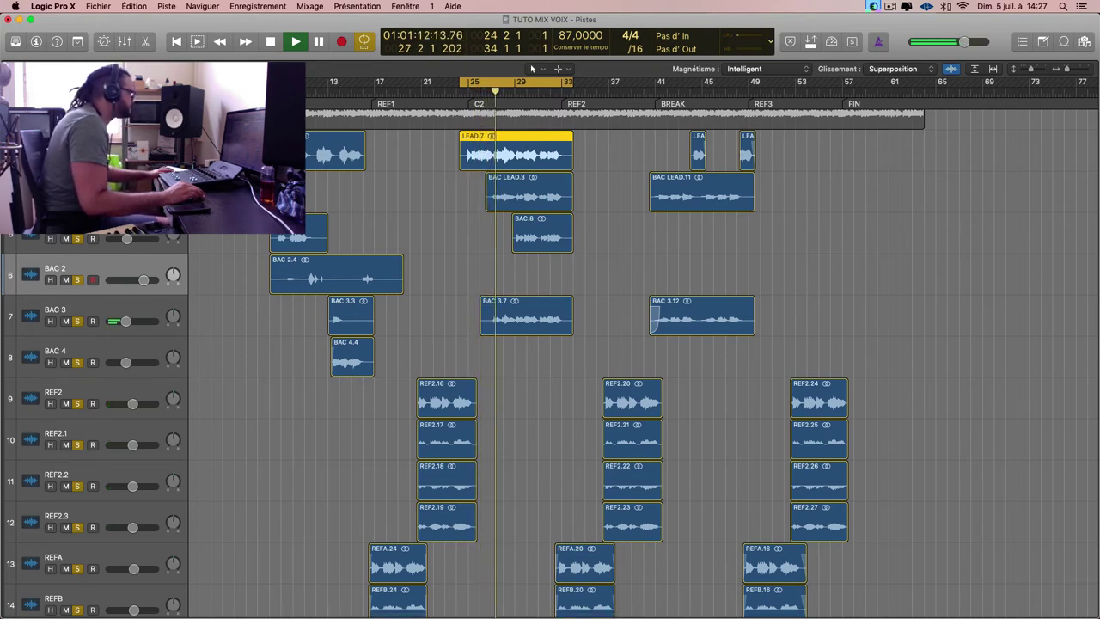
{"action": "left_click", "coordinate": [528, 191]}
{"action": "key", "text": "super+u"}
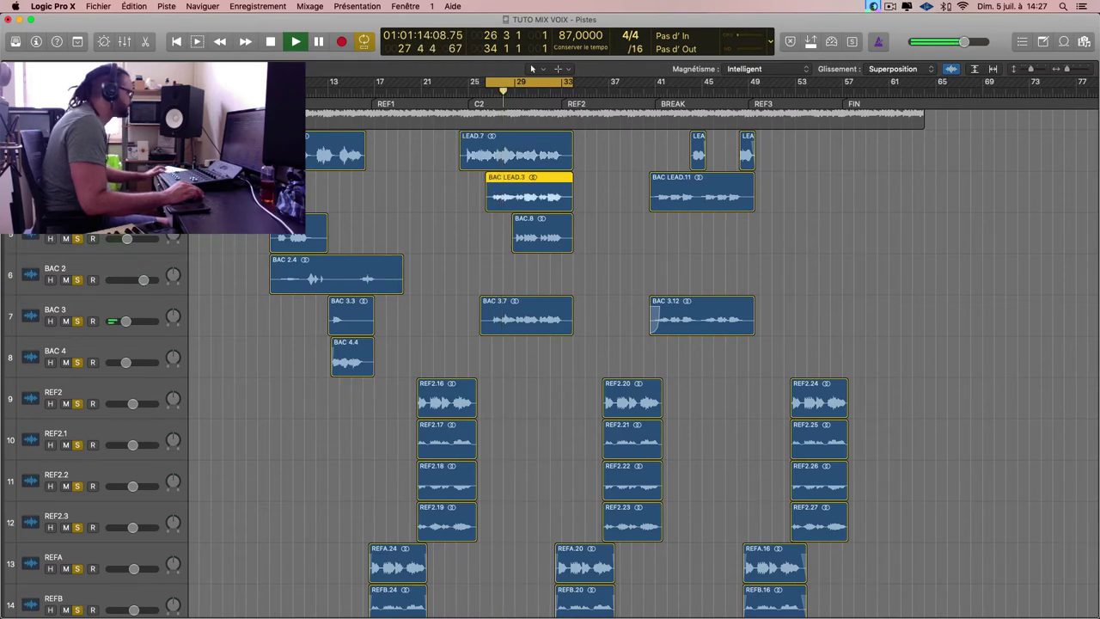
{"action": "key", "text": "x"}
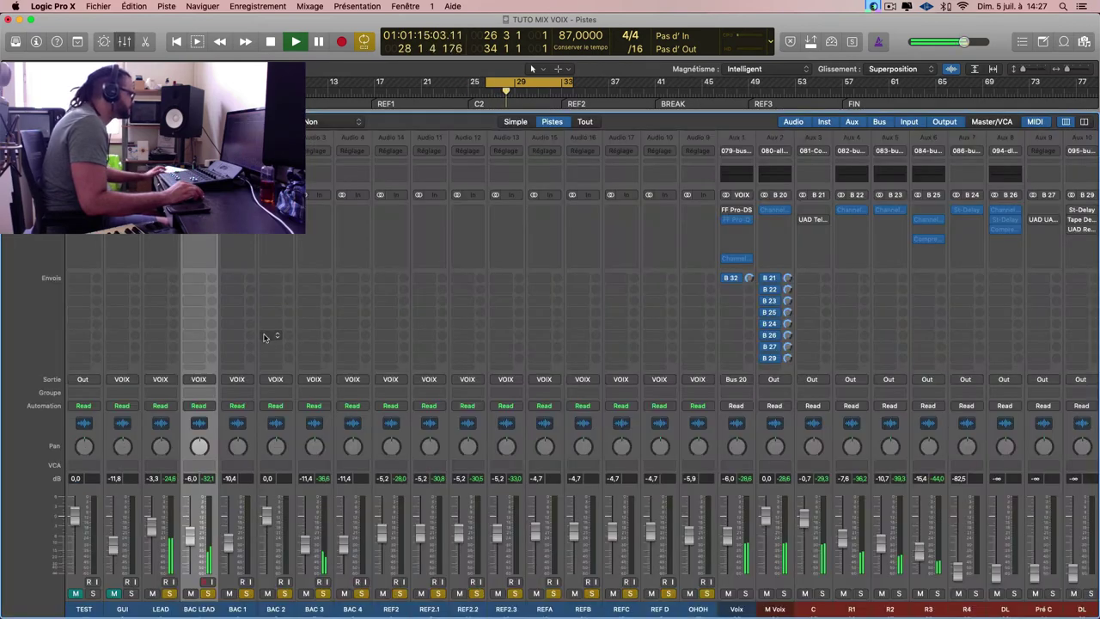
{"action": "left_click", "coordinate": [193, 537]}
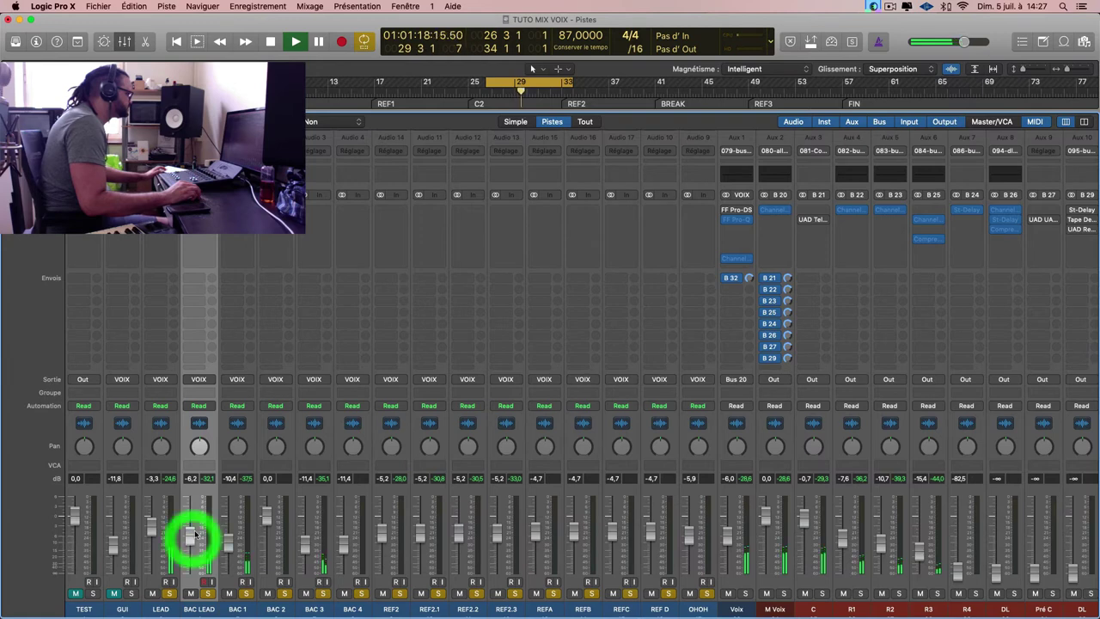
{"action": "key", "text": "x"}
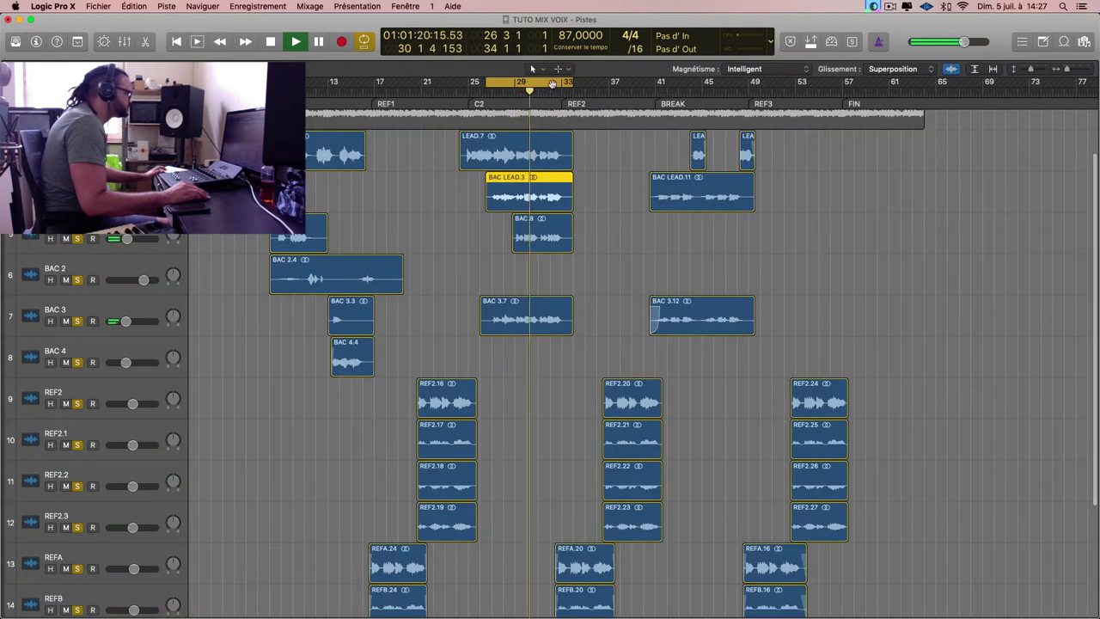
Turn off cycle playback, select the BAC 1 track, and listen on from the second verse into the REF2 chorus.
{"action": "left_click", "coordinate": [557, 82]}
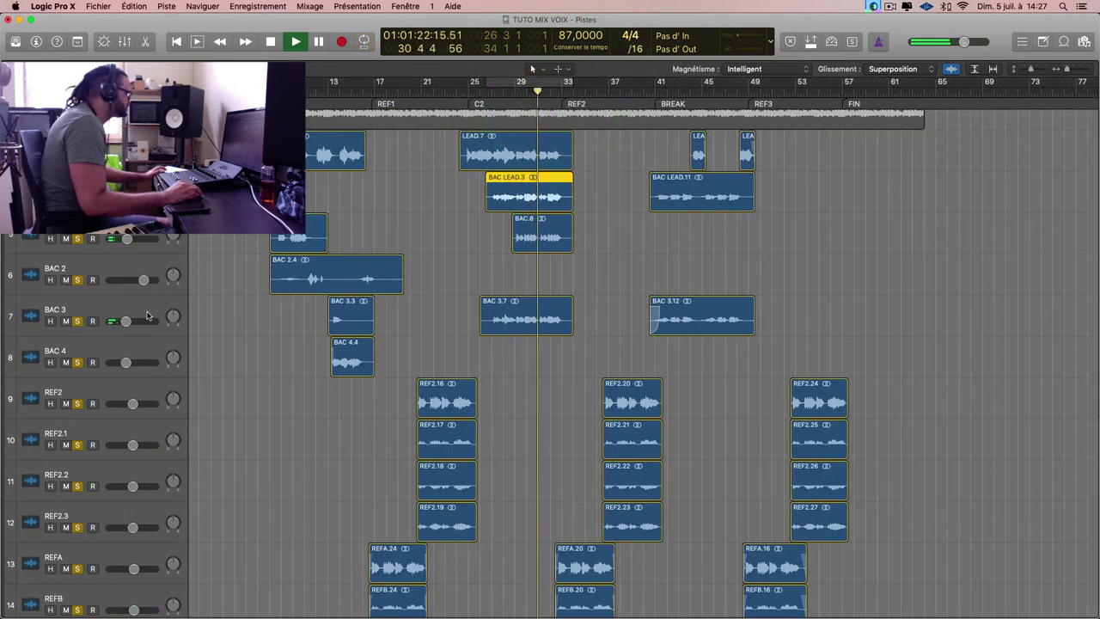
{"action": "left_click", "coordinate": [152, 234]}
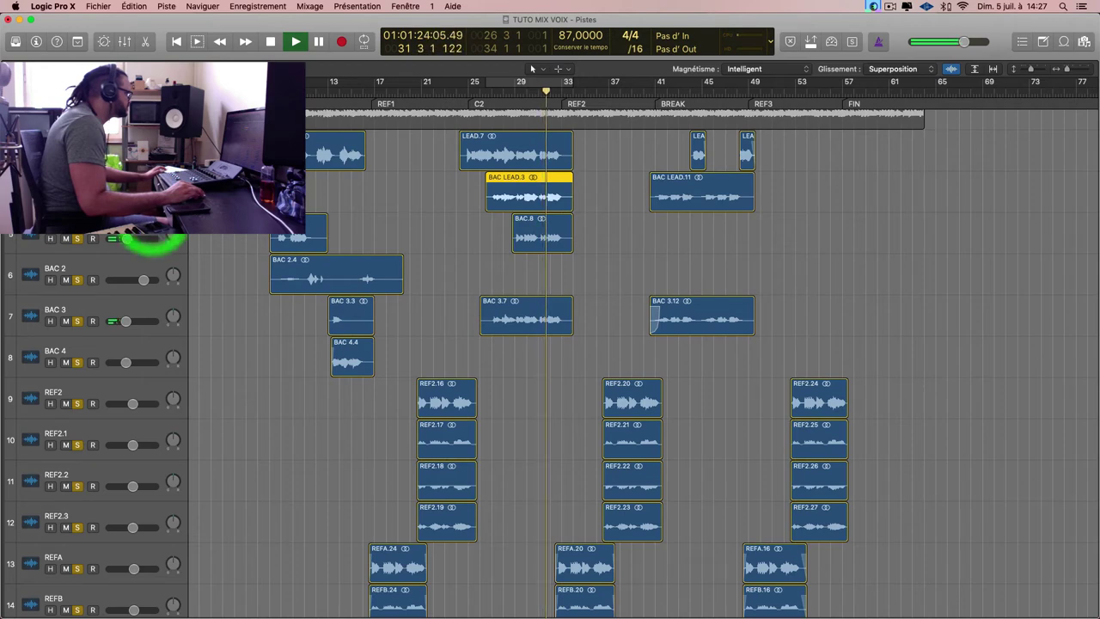
{"action": "scroll", "coordinate": [489, 309], "scroll_direction": "down", "scroll_amount": 5}
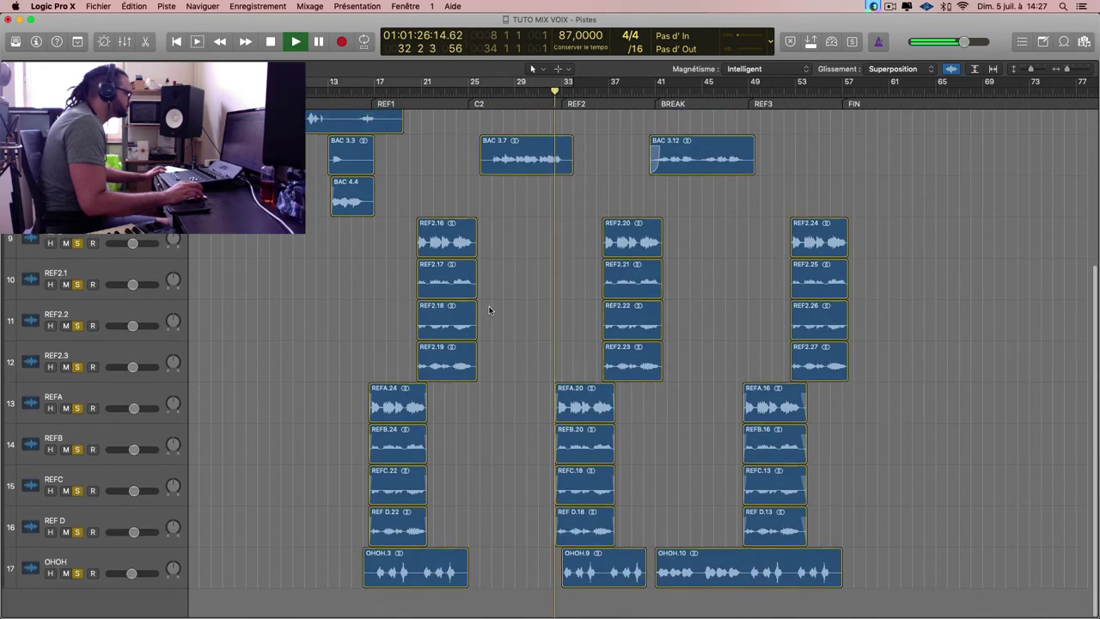
{"action": "scroll", "coordinate": [492, 309], "scroll_direction": "up", "scroll_amount": 5}
Select the REF2 through OHOH mixer channels and set all their faders together to -8.0 dB.
{"action": "key", "text": "x"}
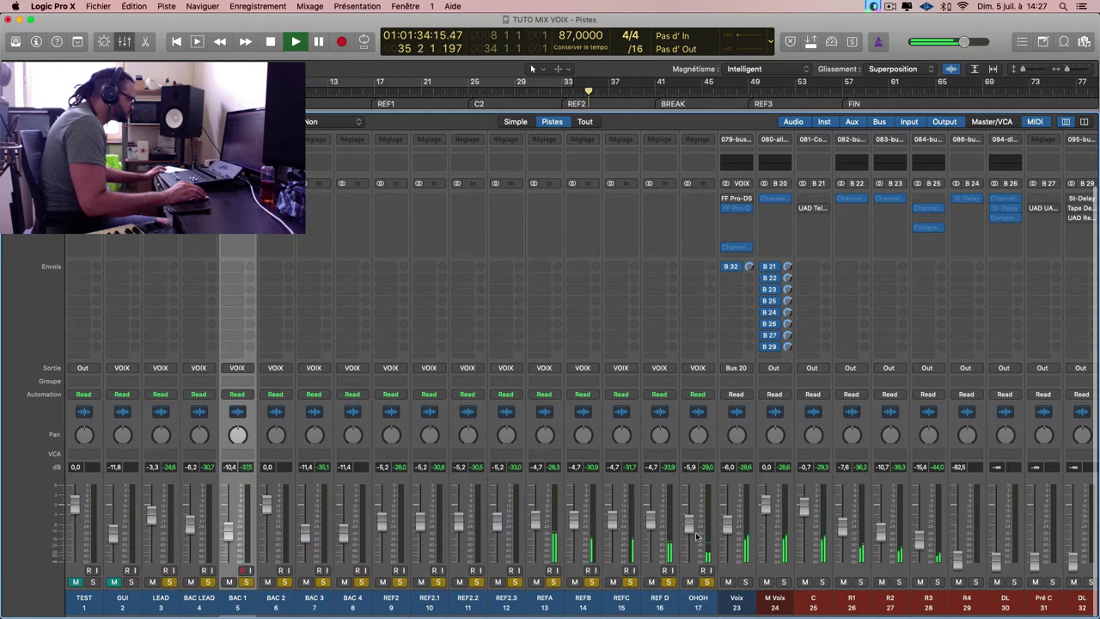
{"action": "key", "text": "space"}
{"action": "left_click_drag", "start_coordinate": [698, 599], "coordinate": [396, 607]}
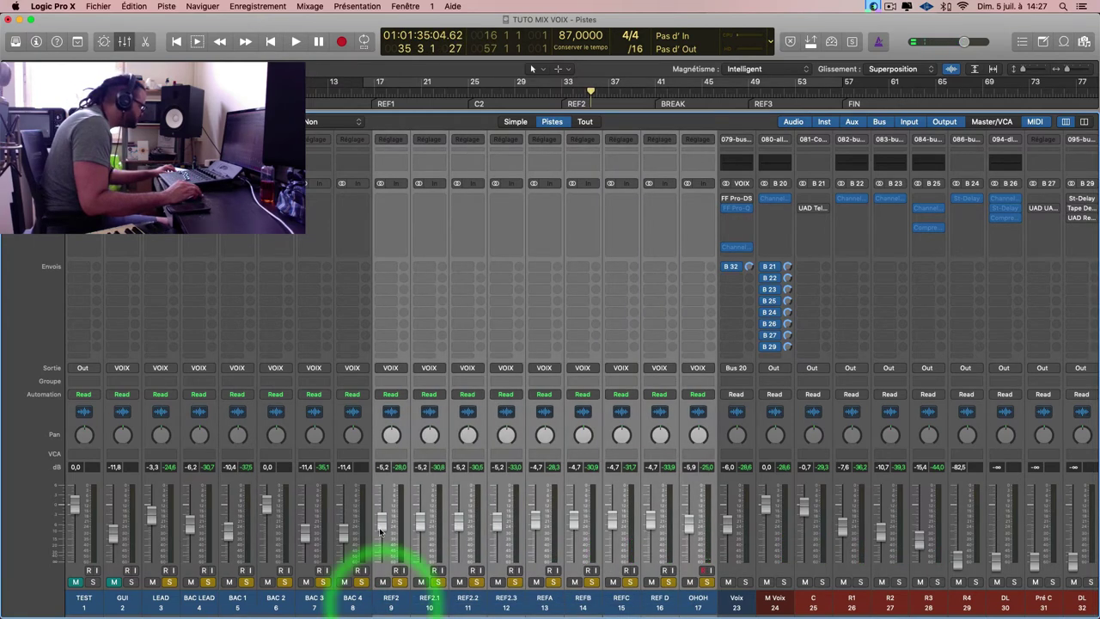
{"action": "left_click", "coordinate": [380, 530], "text": "alt"}
{"action": "double_click", "coordinate": [386, 470]}
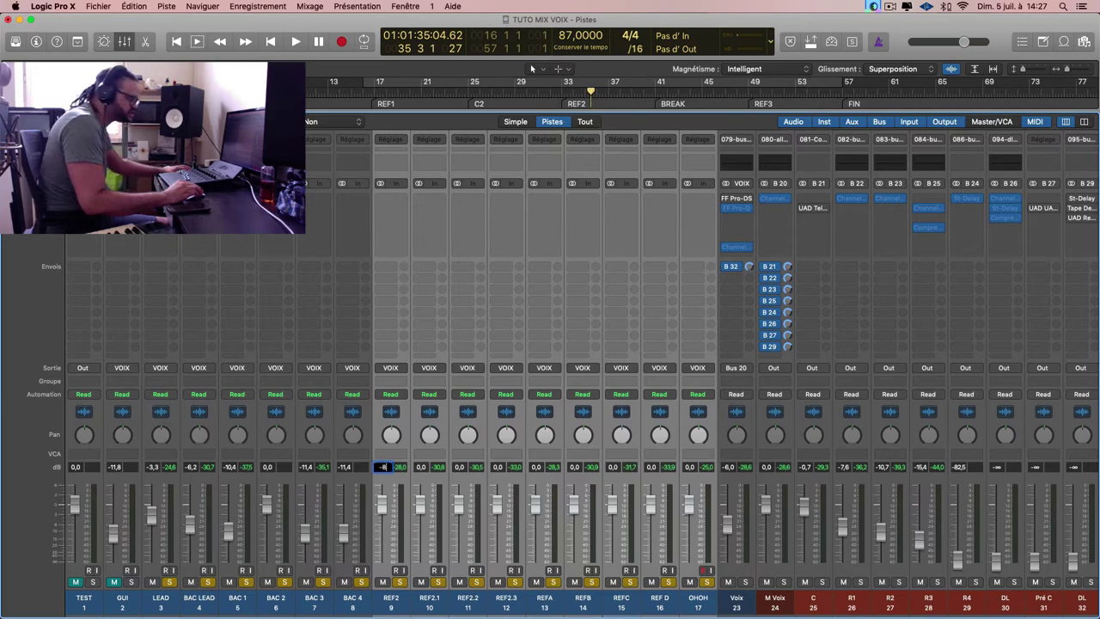
{"action": "key", "text": "Return"}
Resume playback in the tracks view, select only the OHOH track, and save the project.
{"action": "key", "text": "space"}
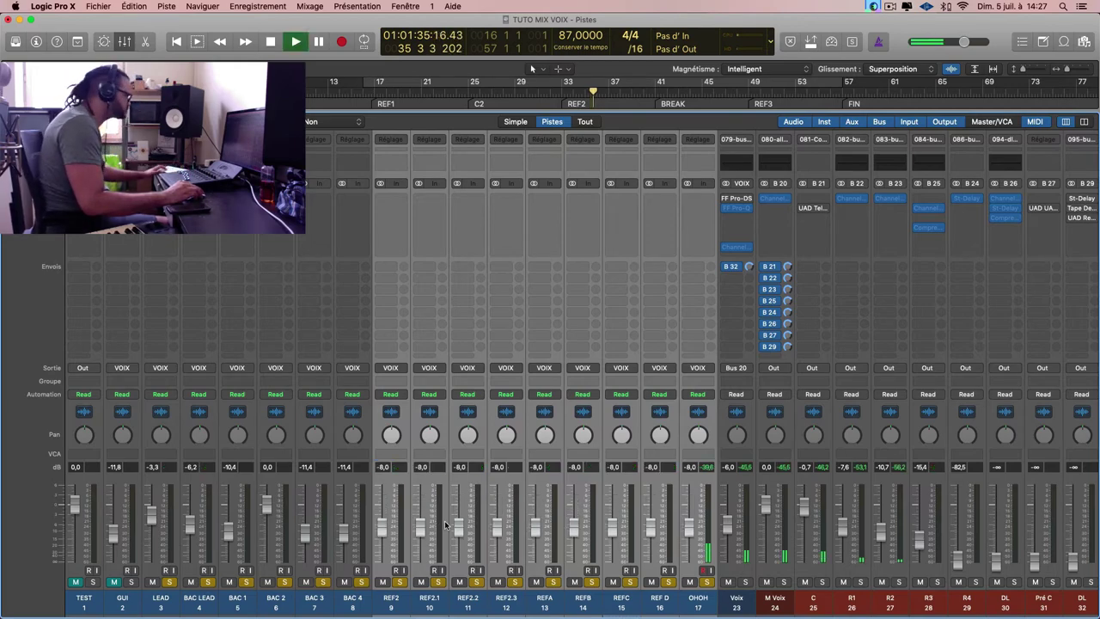
{"action": "key", "text": "x"}
{"action": "left_click", "coordinate": [670, 511]}
{"action": "left_click", "coordinate": [322, 554]}
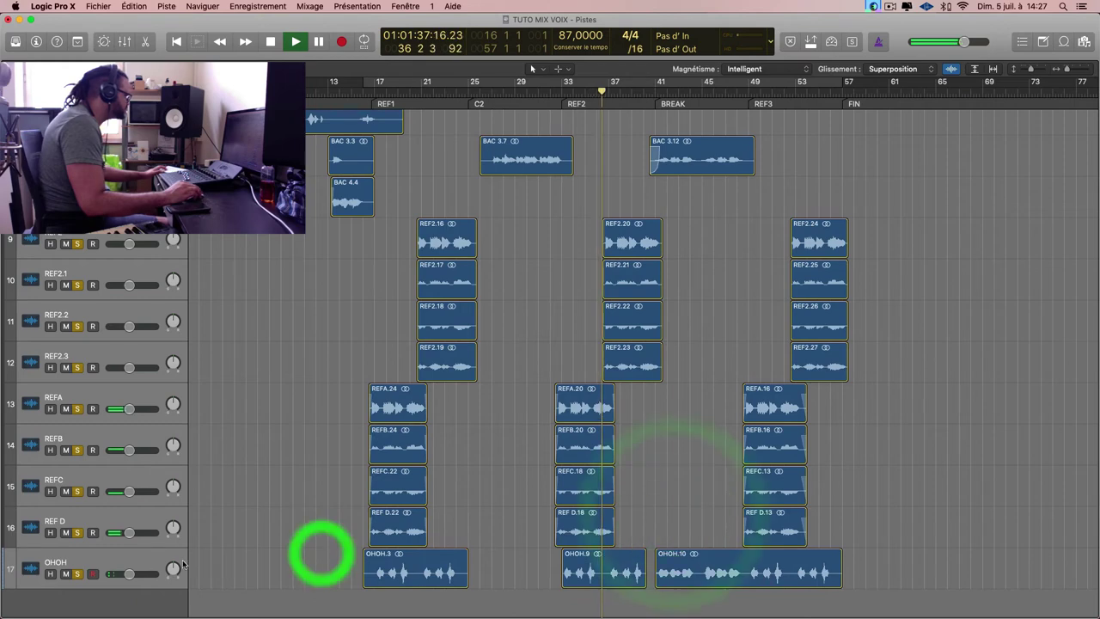
{"action": "left_click", "coordinate": [165, 560]}
{"action": "left_click", "coordinate": [247, 555]}
{"action": "key", "text": "super+s"}
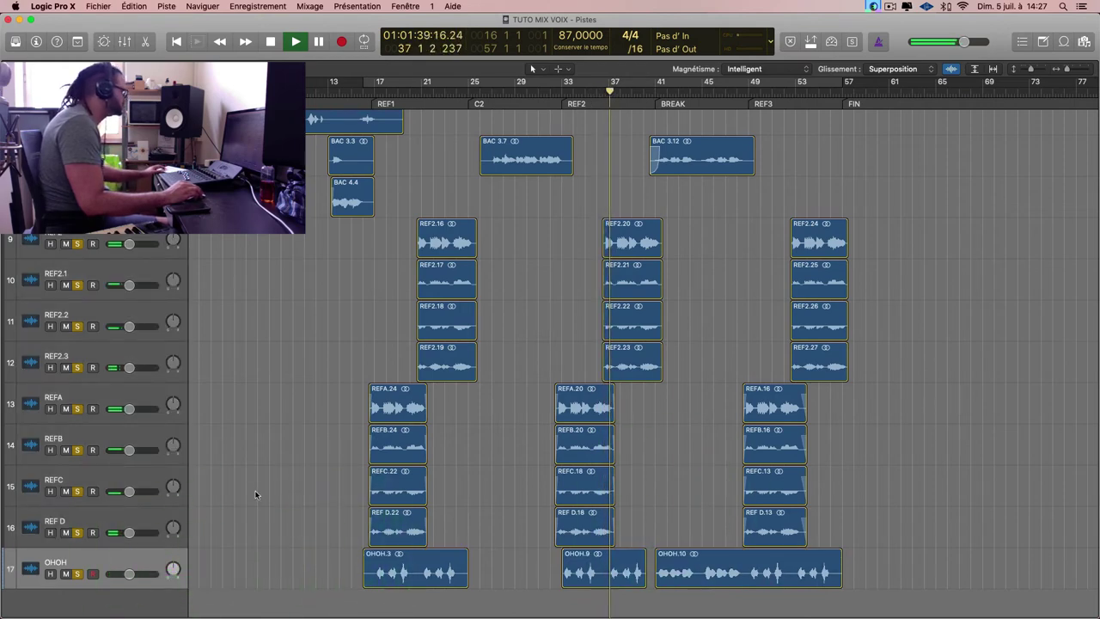
Reduce the track height to fit all tracks, select the REF2 track, and jump playback to the BREAK marker.
{"action": "left_click", "coordinate": [257, 490]}
{"action": "scroll", "coordinate": [281, 490], "scroll_direction": "down", "scroll_amount": 5}
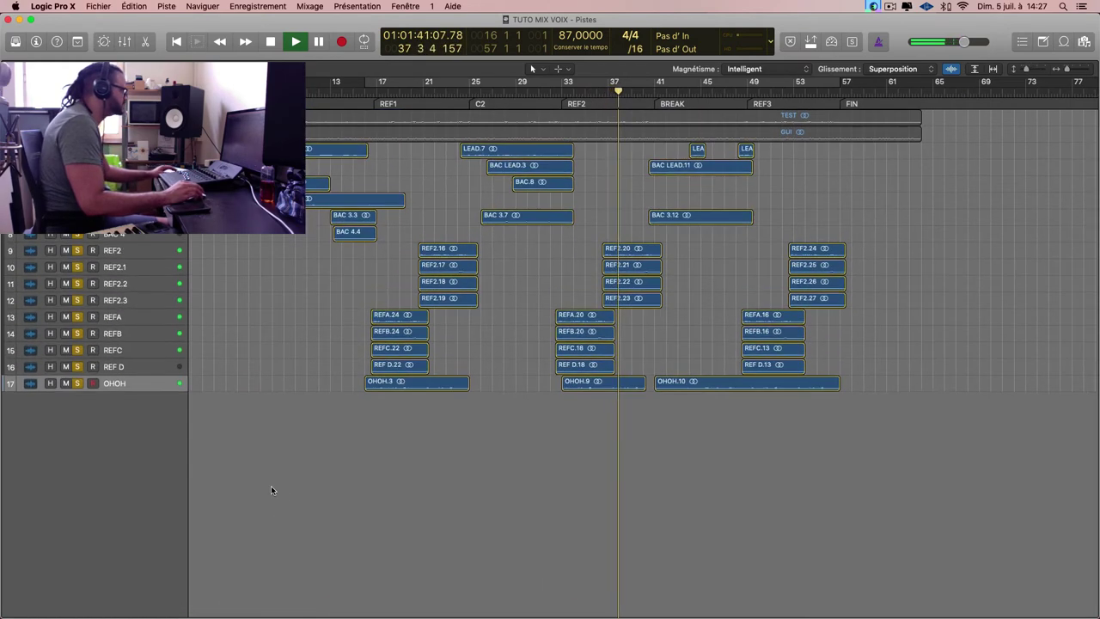
{"action": "left_click", "coordinate": [146, 258]}
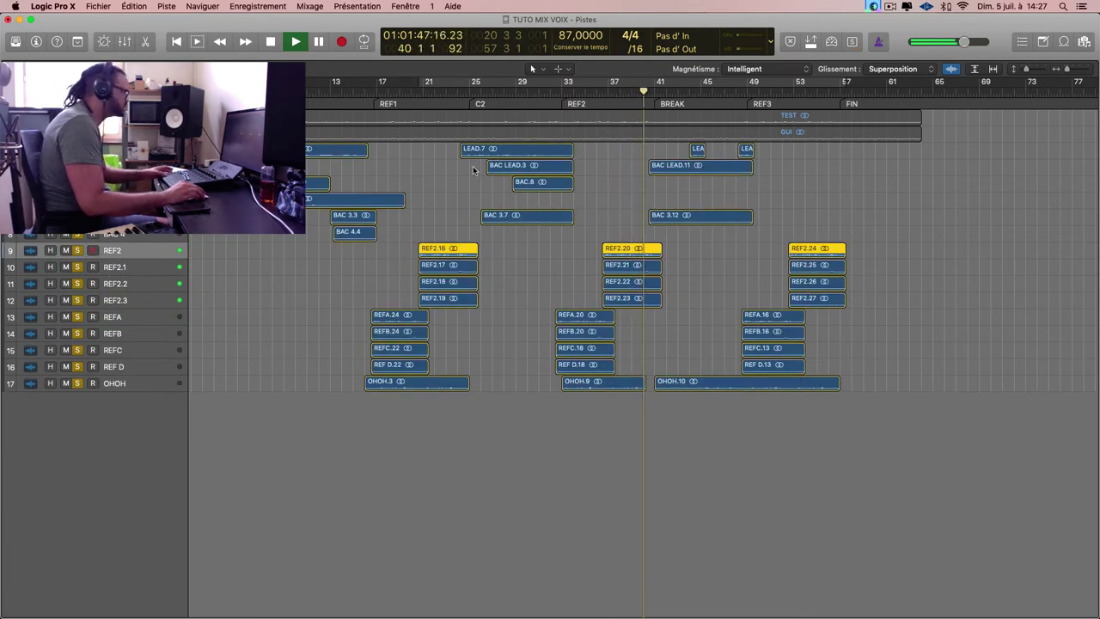
{"action": "key", "text": "alt+comma"}
{"action": "key", "text": "alt+period"}
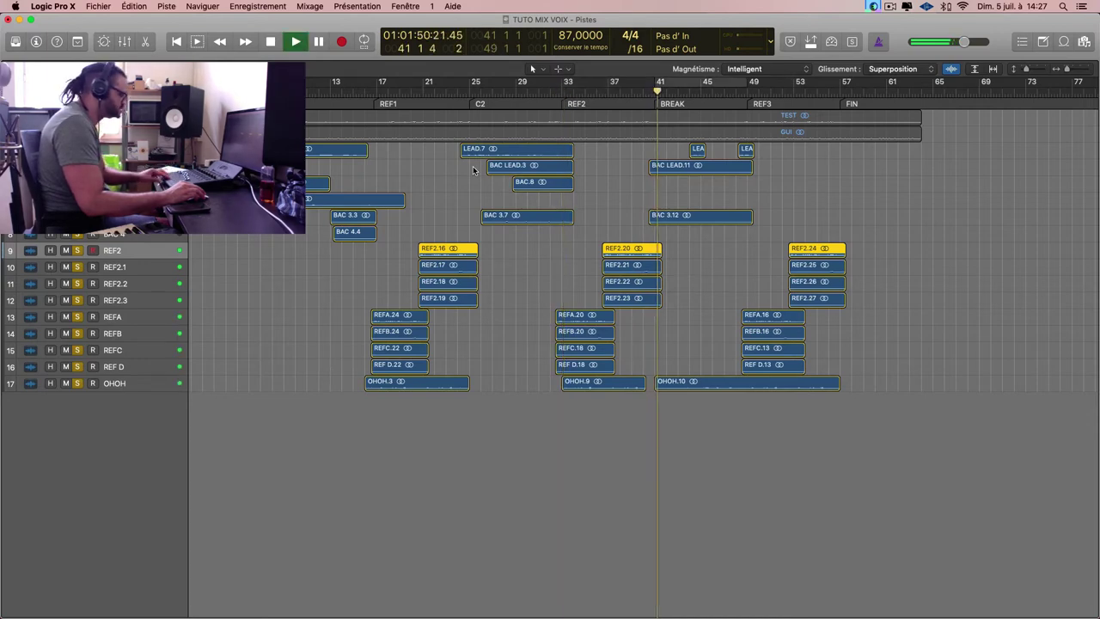
Colour all chorus regions on the REF2 through REF D tracks light green.
{"action": "key", "text": "alt+c"}
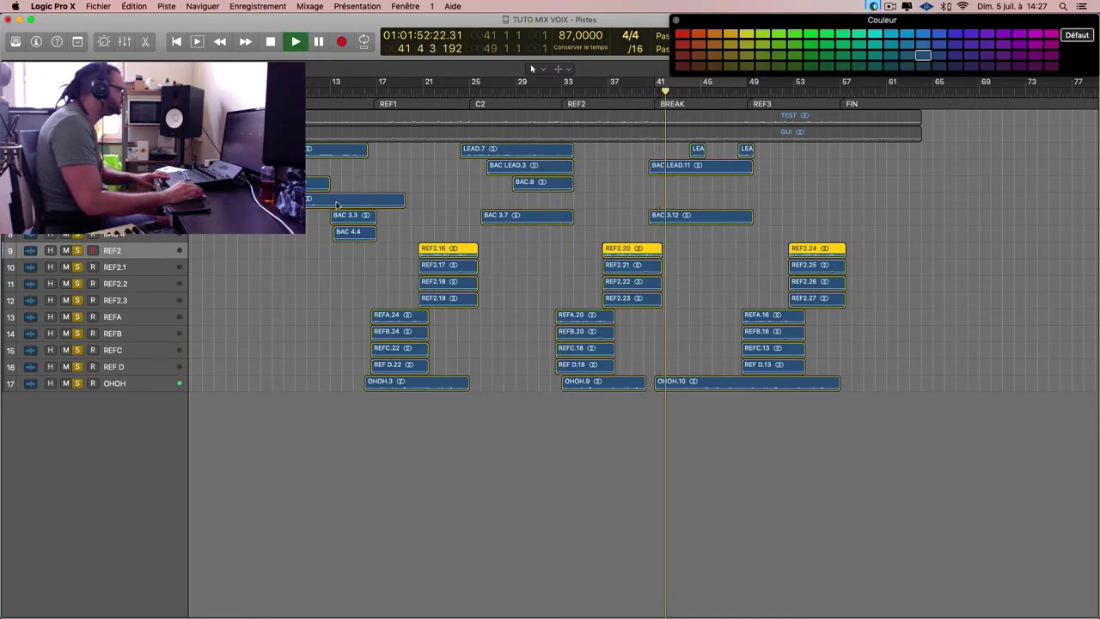
{"action": "left_click_drag", "start_coordinate": [270, 256], "coordinate": [921, 370]}
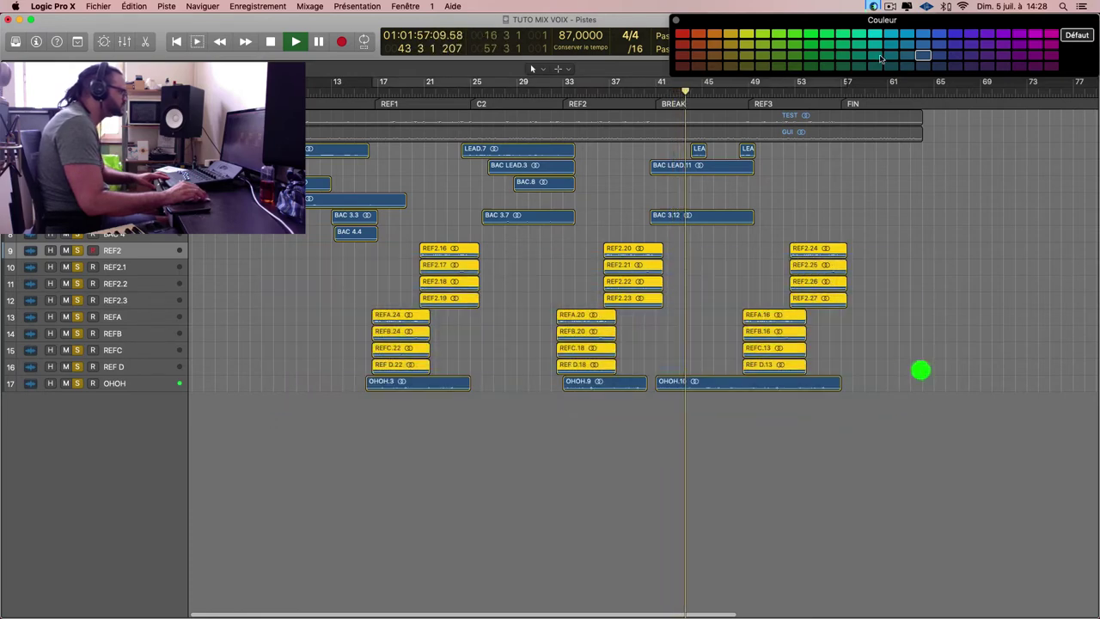
{"action": "left_click", "coordinate": [910, 290]}
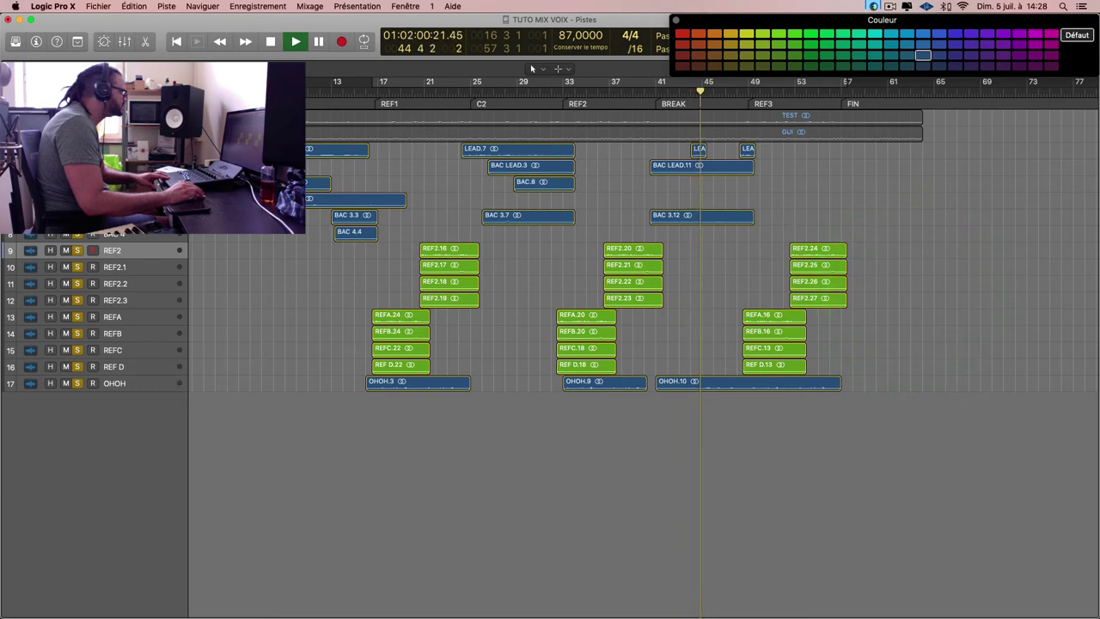
Colour the LEAD regions yellow and the regions on the BAC LEAD through BAC 3 tracks dark green.
{"action": "left_click_drag", "start_coordinate": [198, 151], "coordinate": [774, 151]}
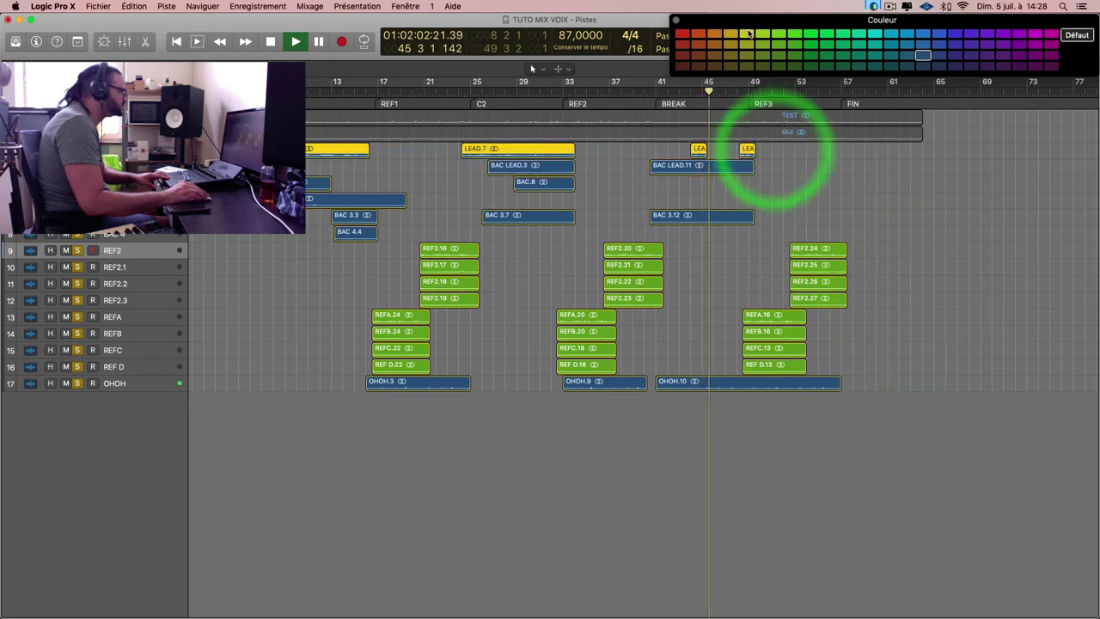
{"action": "left_click", "coordinate": [747, 34]}
{"action": "left_click_drag", "start_coordinate": [198, 170], "coordinate": [745, 214]}
{"action": "left_click", "coordinate": [795, 49]}
{"action": "left_click", "coordinate": [969, 228]}
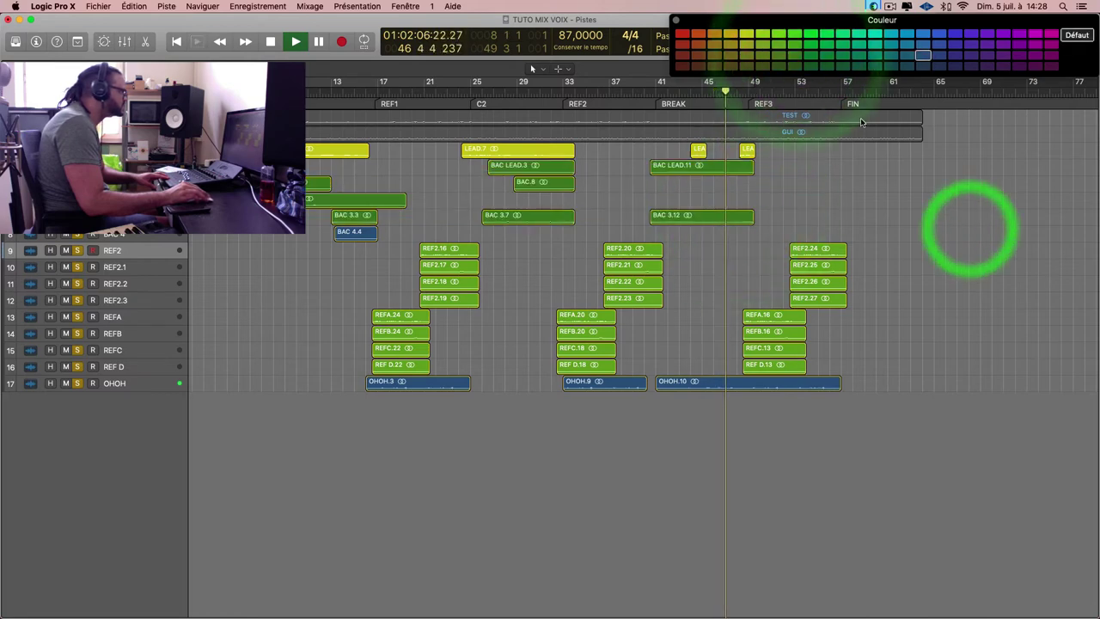
Colour all the regions on the LEAD track orange.
{"action": "left_click", "coordinate": [761, 270]}
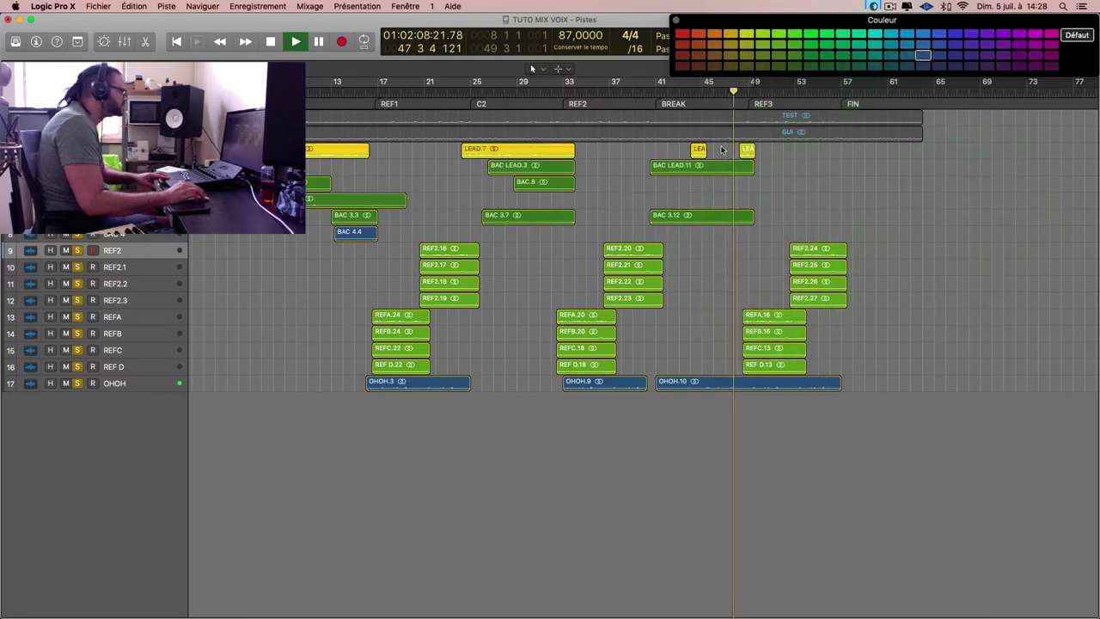
{"action": "left_click", "coordinate": [782, 148]}
{"action": "left_click", "coordinate": [812, 36]}
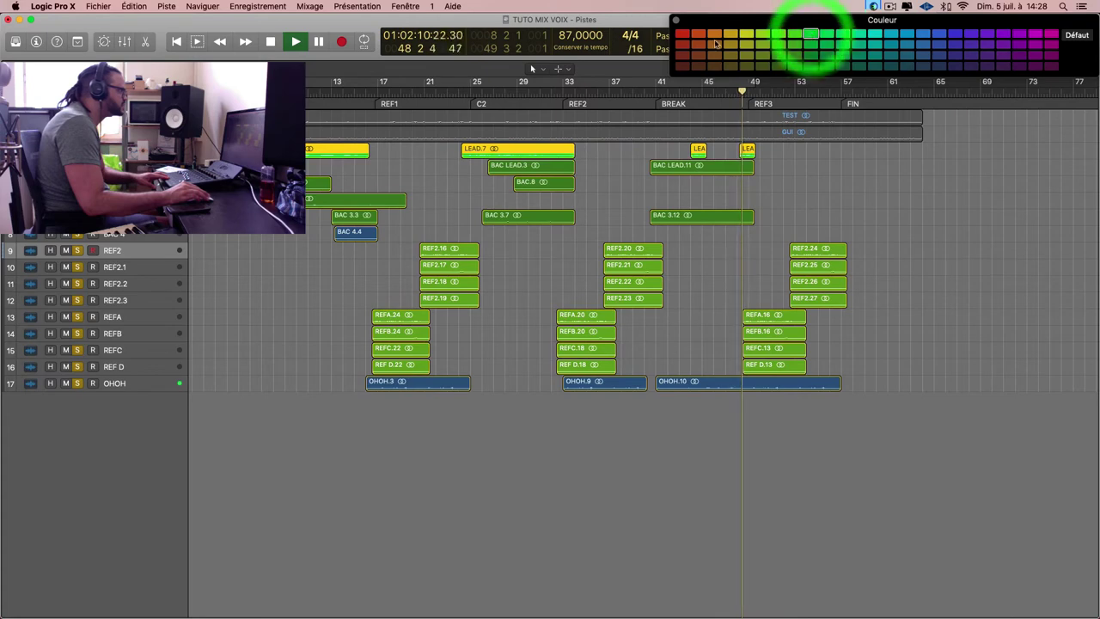
{"action": "left_click", "coordinate": [715, 35]}
{"action": "left_click", "coordinate": [763, 193]}
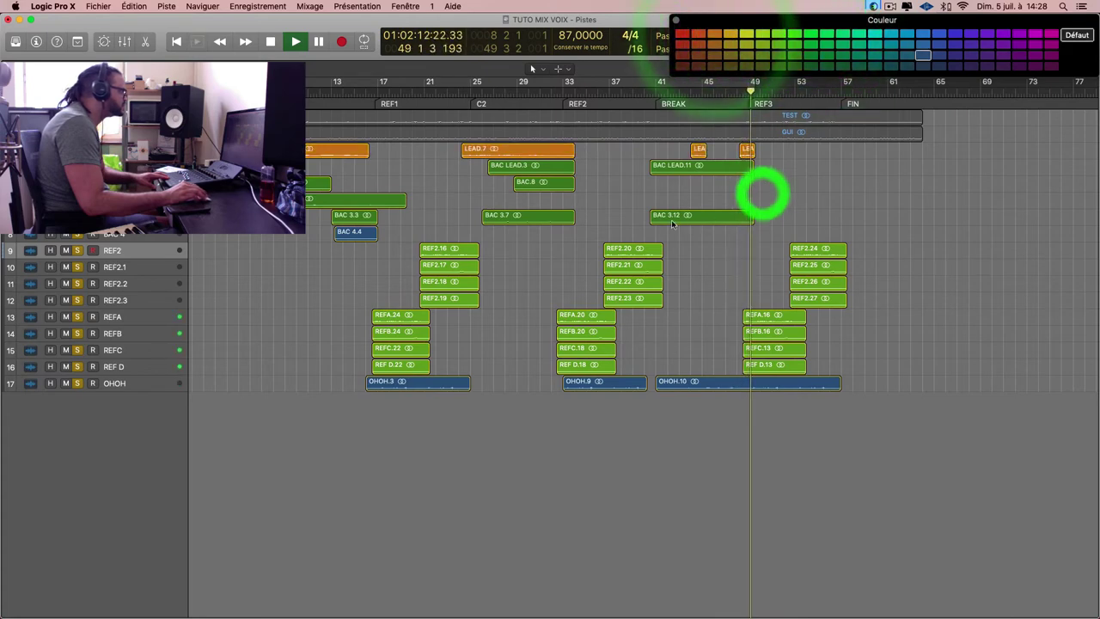
Select the three OHOH regions and colour them dark green.
{"action": "left_click_drag", "start_coordinate": [300, 384], "coordinate": [844, 407]}
{"action": "left_click", "coordinate": [845, 65]}
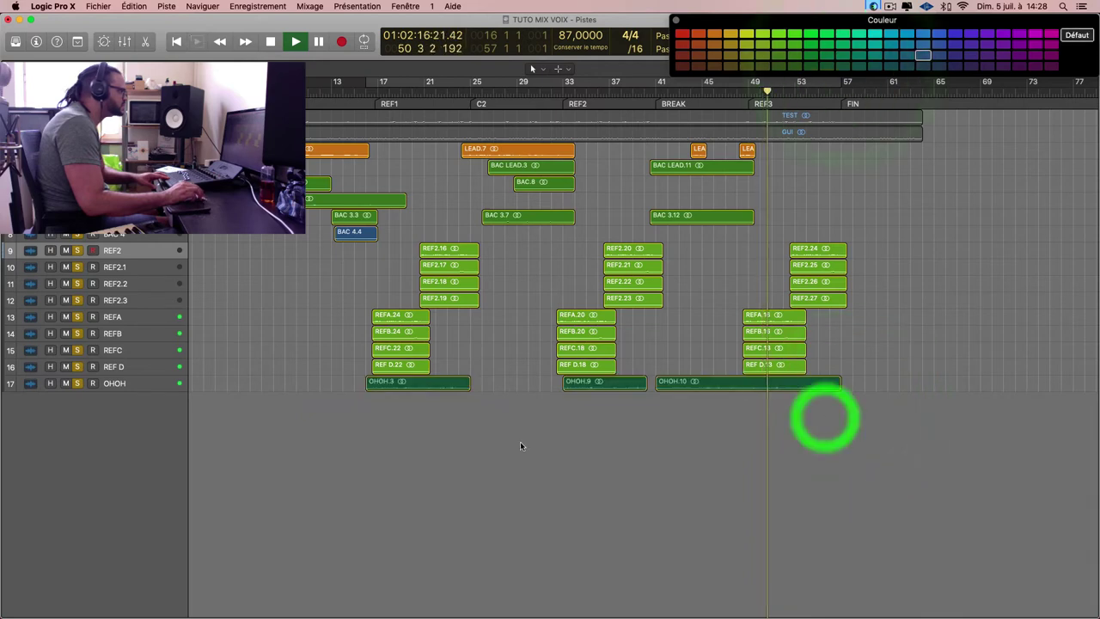
{"action": "left_click", "coordinate": [271, 402]}
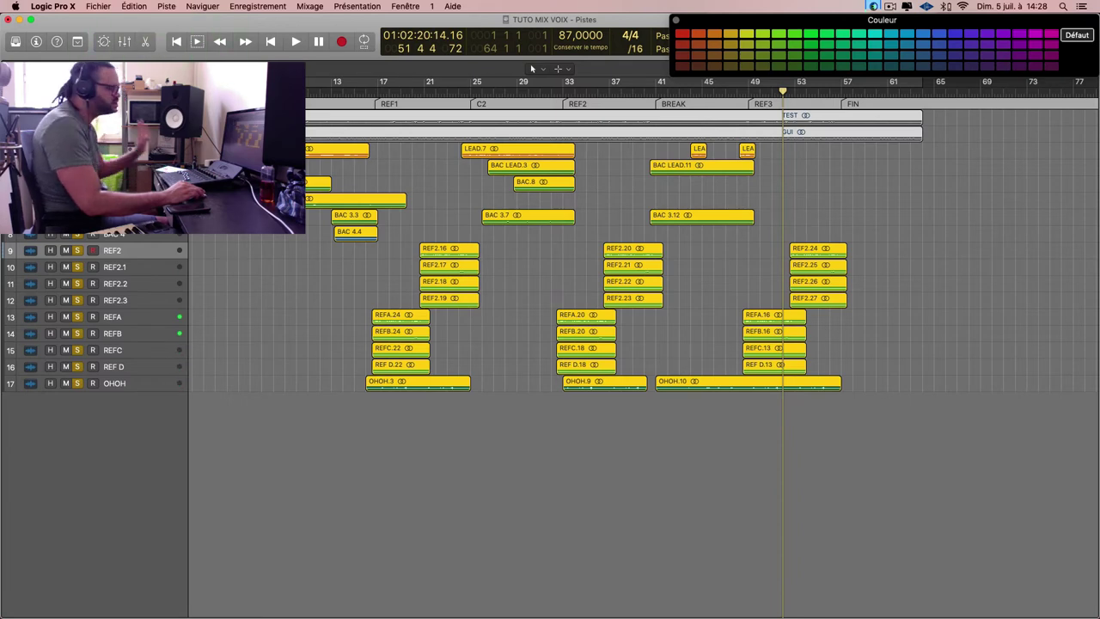
{"action": "left_click", "coordinate": [233, 297]}
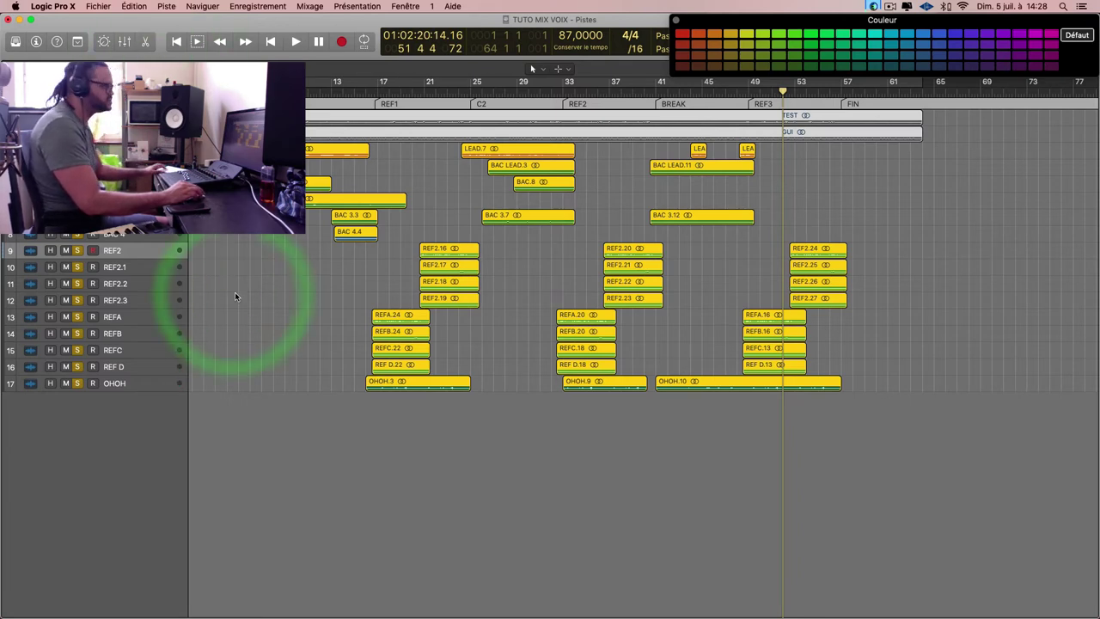
{"action": "key", "text": "x"}
{"action": "key", "text": "x"}
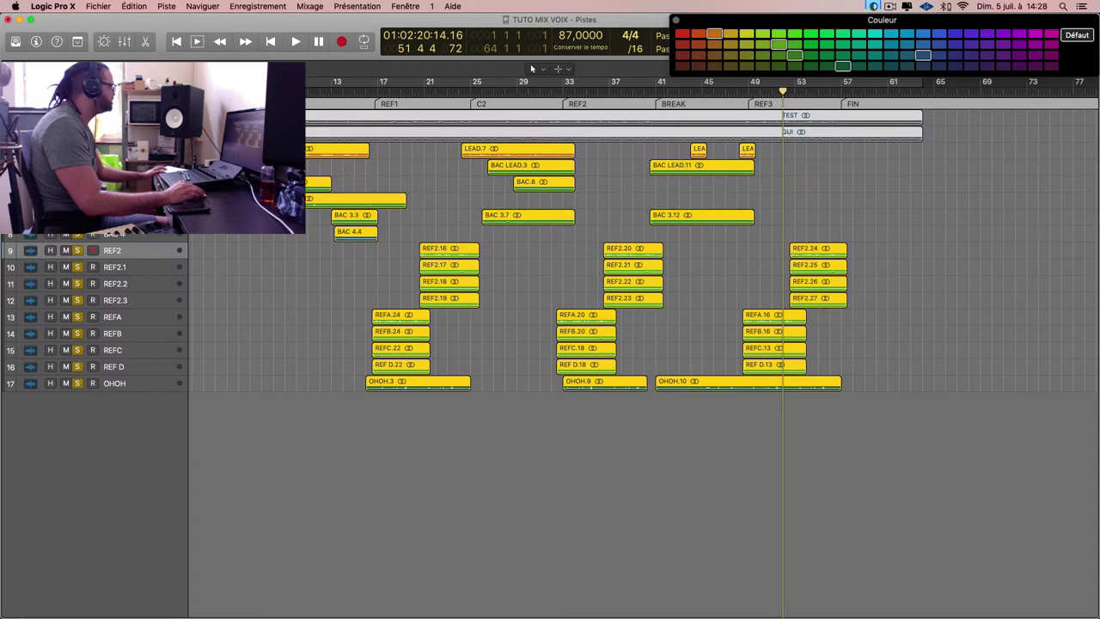
{"action": "left_click", "coordinate": [123, 69]}
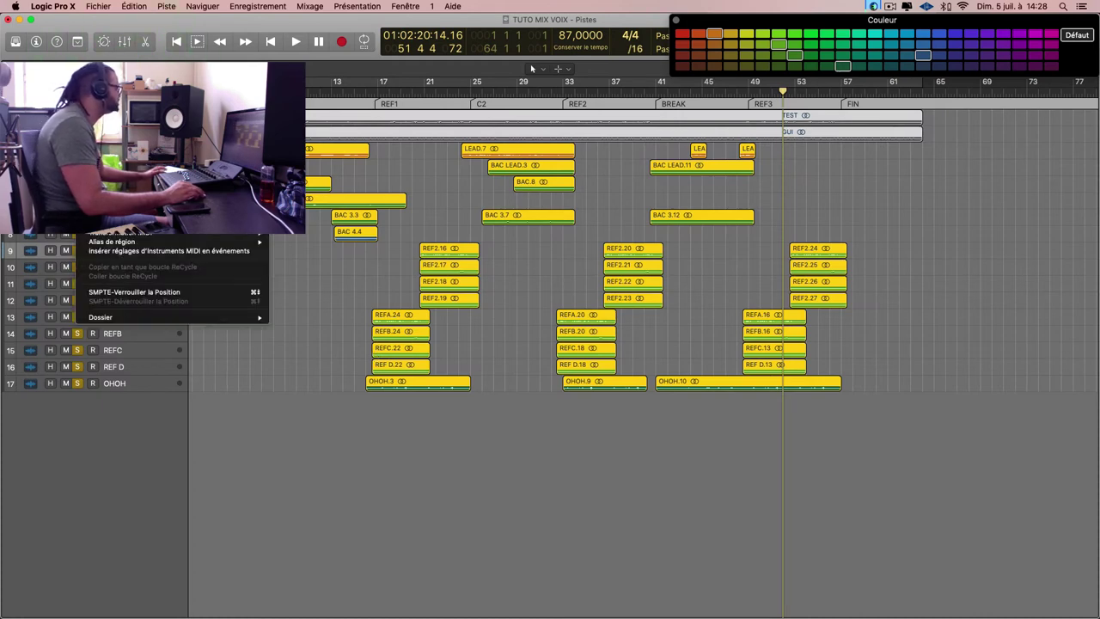
{"action": "left_click", "coordinate": [123, 68]}
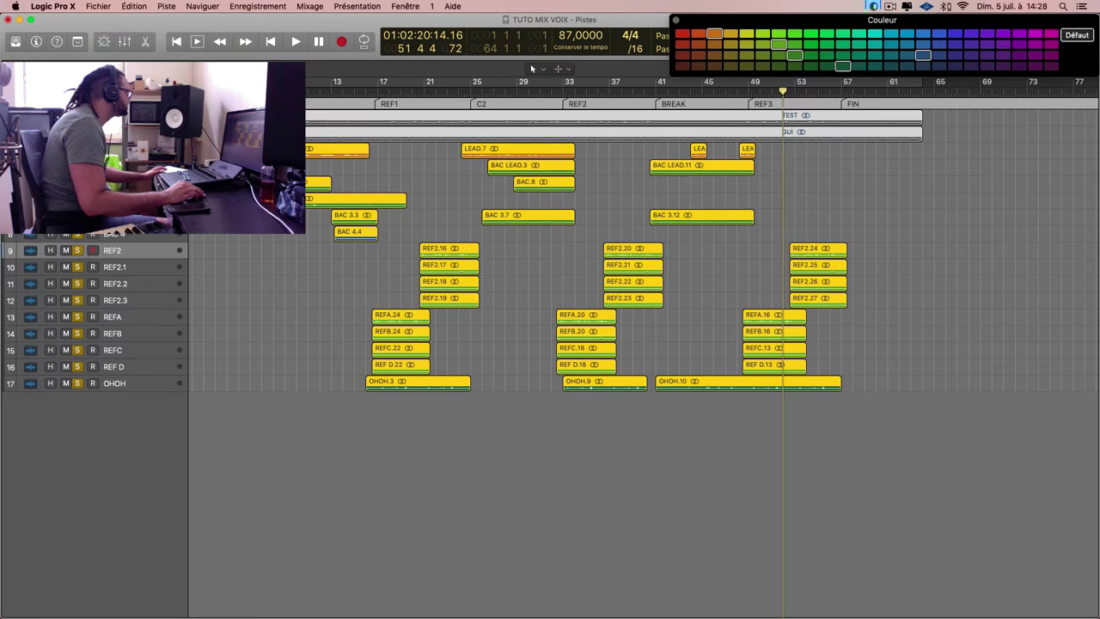
{"action": "left_click", "coordinate": [123, 68]}
{"action": "left_click", "coordinate": [98, 69]}
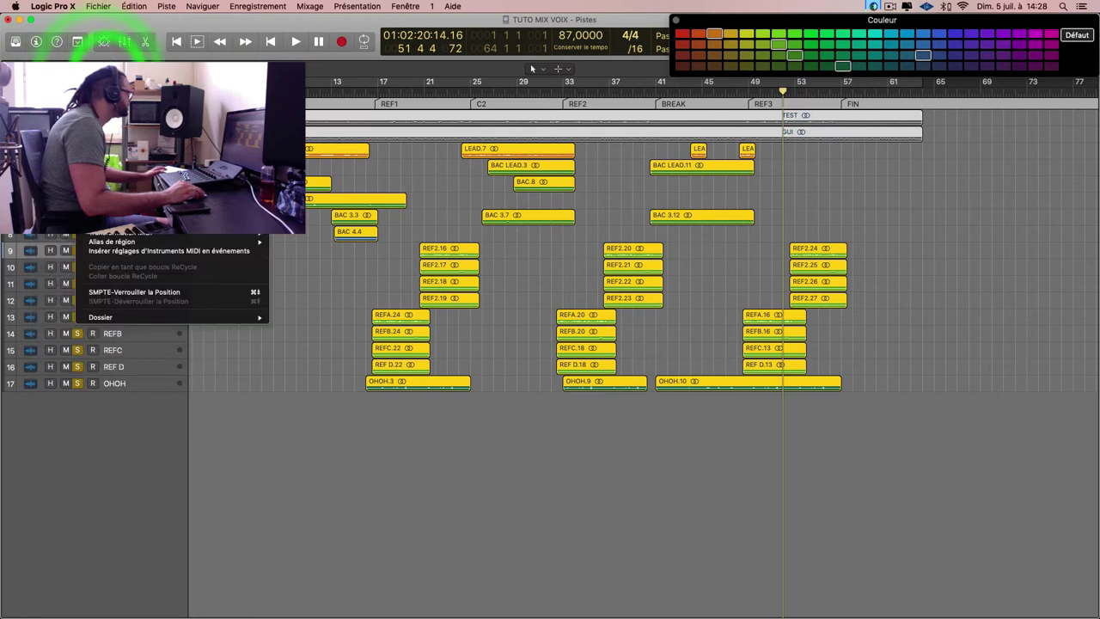
{"action": "left_click", "coordinate": [344, 451]}
{"action": "left_click", "coordinate": [148, 200]}
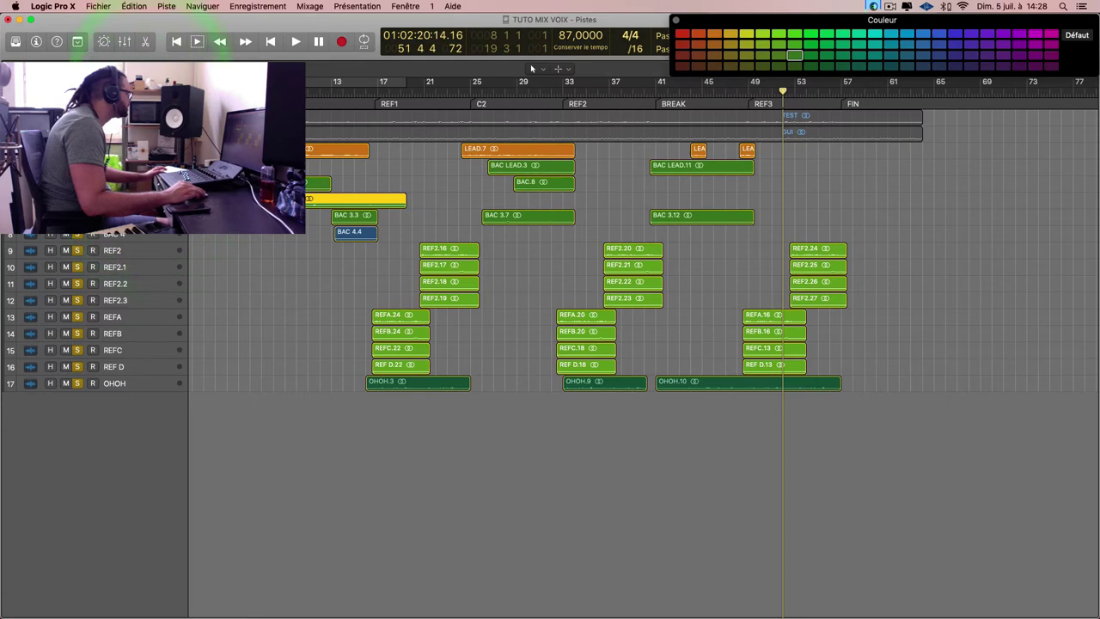
{"action": "left_click", "coordinate": [123, 69]}
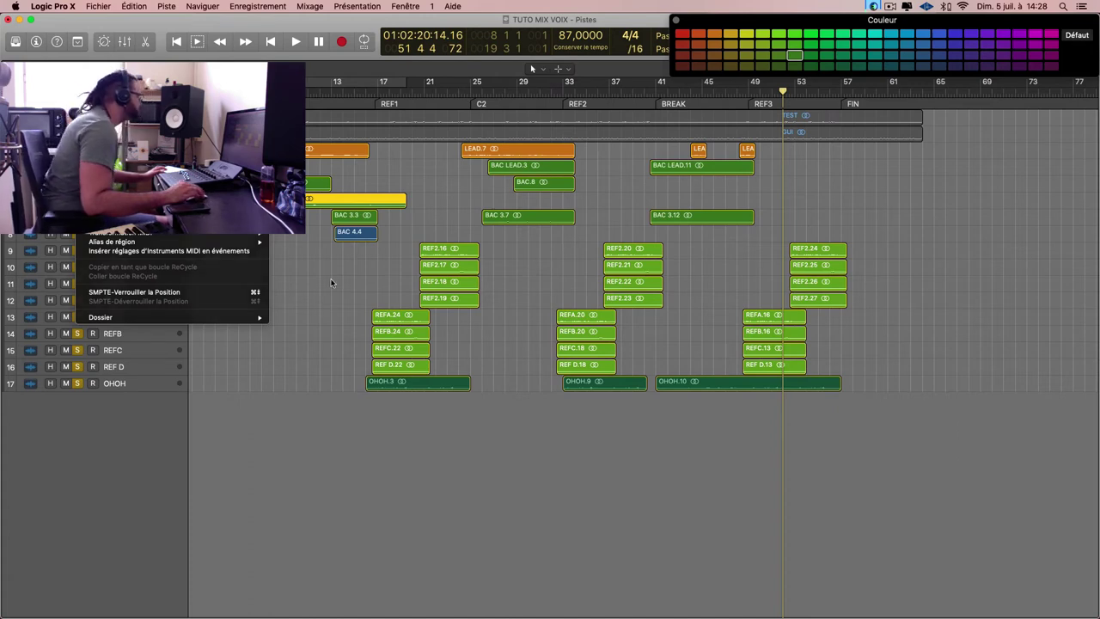
{"action": "left_click", "coordinate": [331, 279]}
{"action": "left_click", "coordinate": [305, 256]}
Select every region in the arrangement and colour the tracks according to their region colours.
{"action": "key", "text": "super+a"}
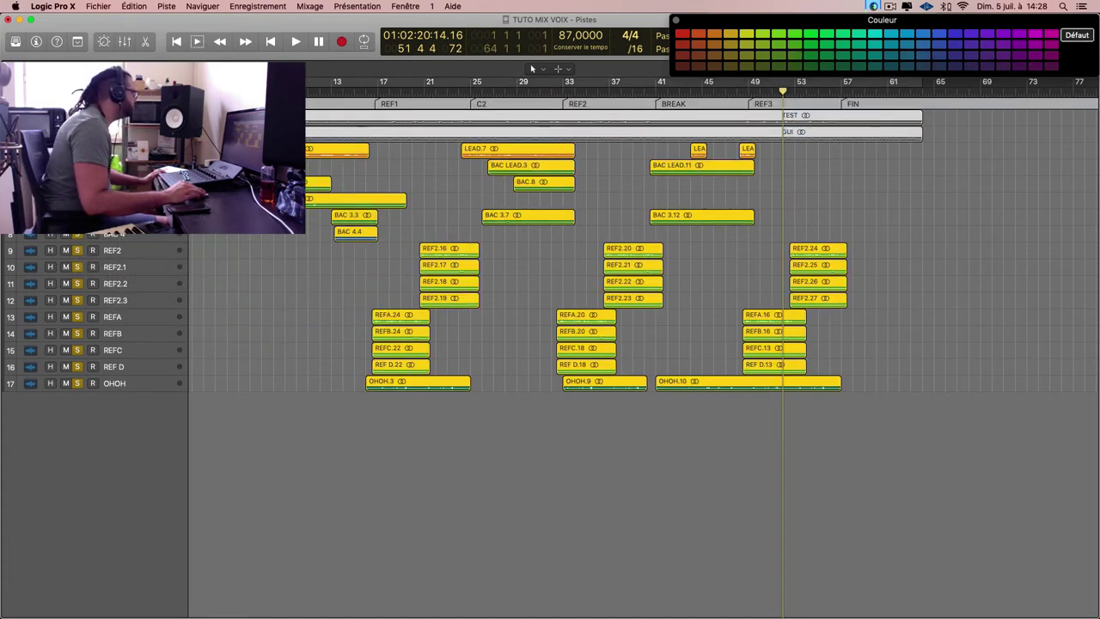
{"action": "left_click", "coordinate": [99, 69]}
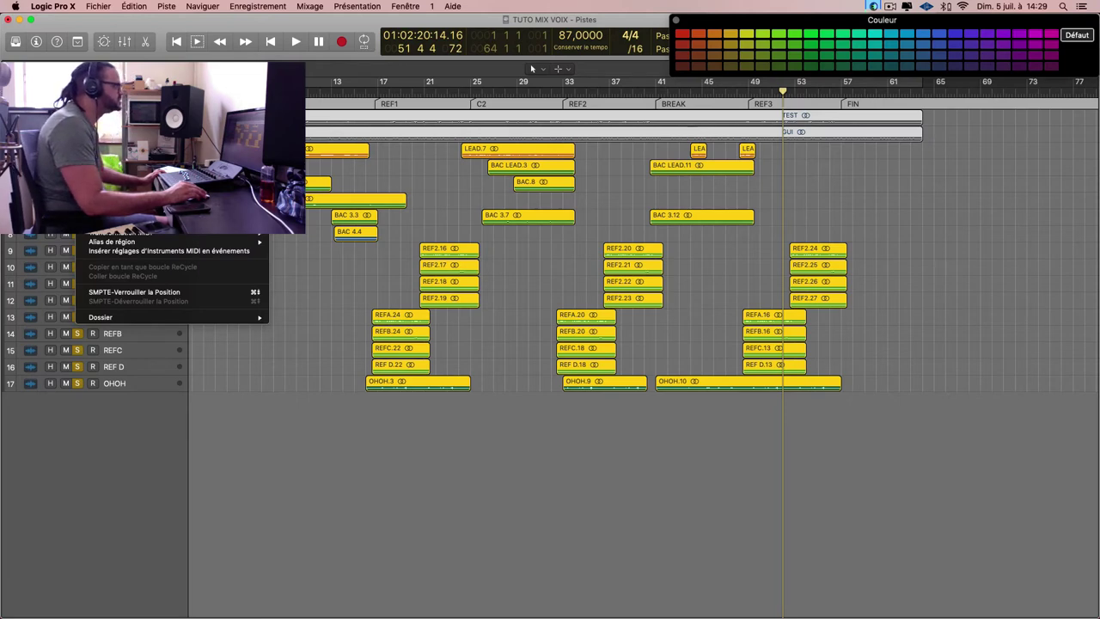
{"action": "left_click", "coordinate": [199, 120]}
{"action": "left_click", "coordinate": [289, 291]}
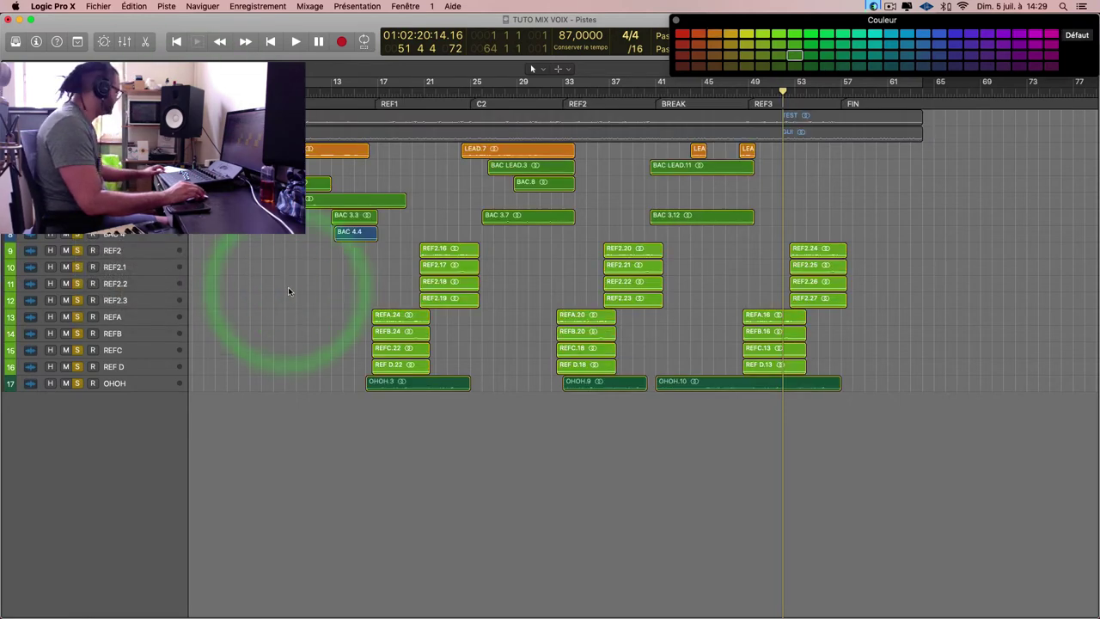
Check the channel strip colours in the mixer, save the project and close the colour palette.
{"action": "key", "text": "x"}
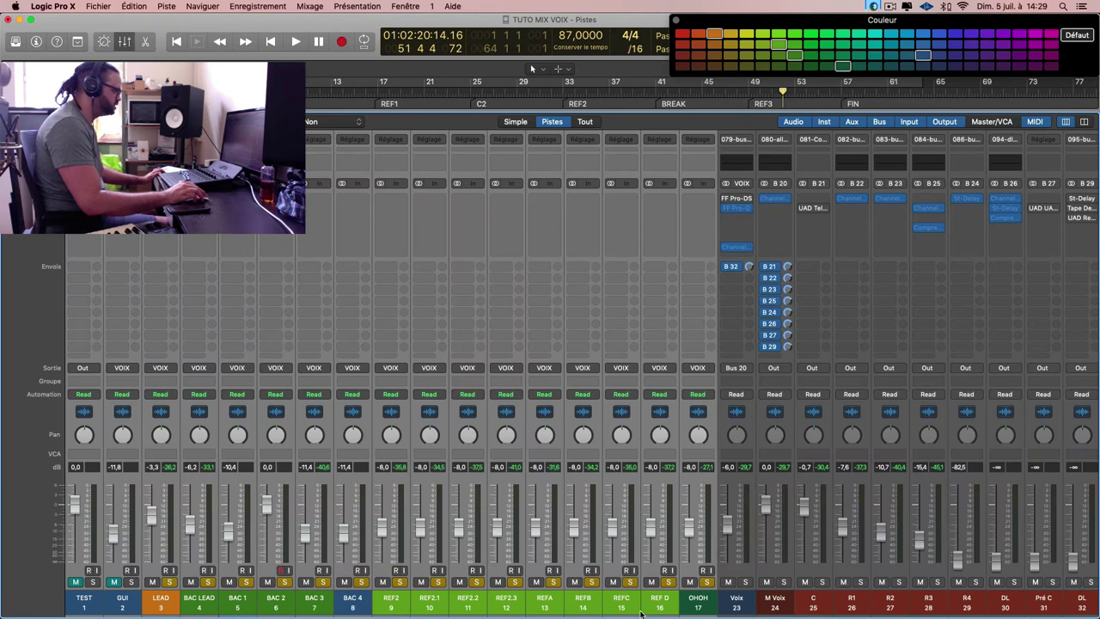
{"action": "left_click", "coordinate": [649, 611]}
{"action": "left_click", "coordinate": [685, 611]}
{"action": "key", "text": "super+s"}
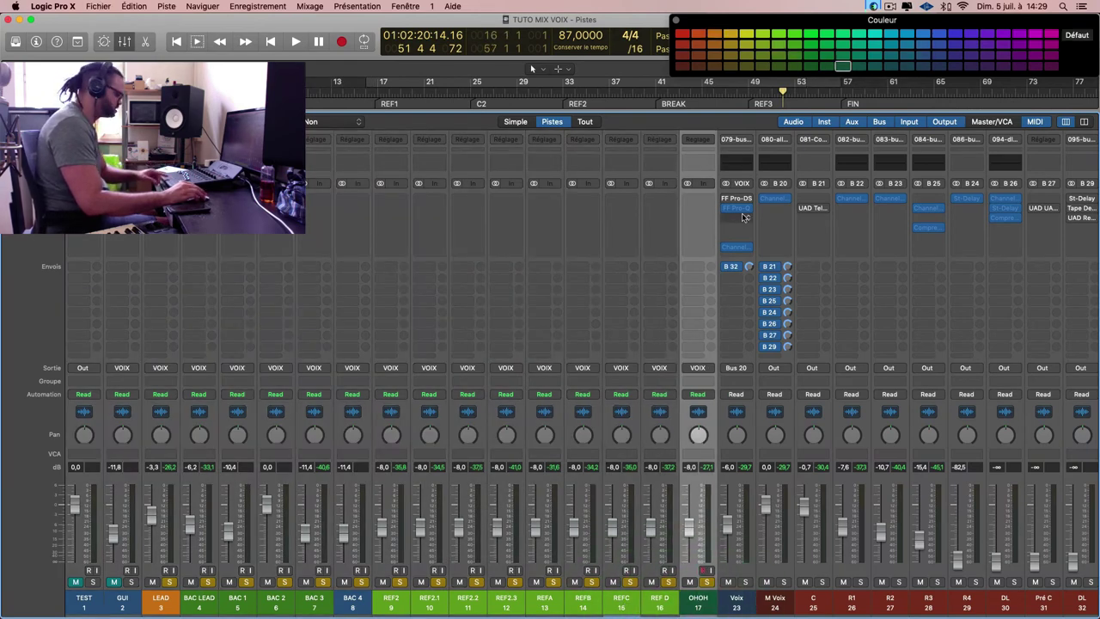
{"action": "key", "text": "alt+c"}
{"action": "key", "text": "x"}
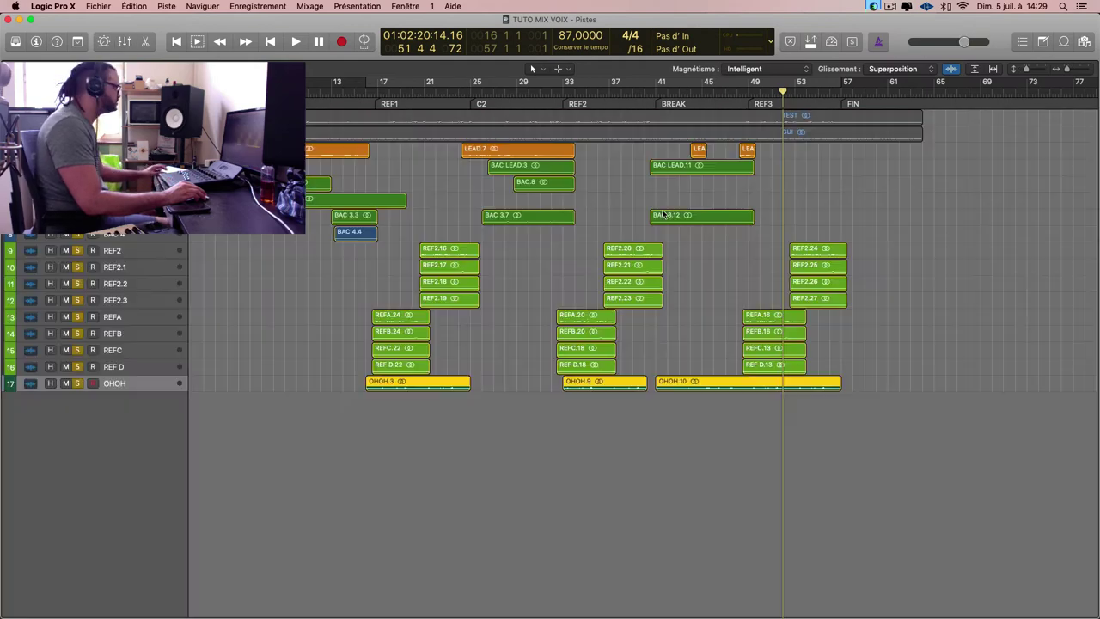
Play the song on from the current position and check the channel levels in the mixer.
{"action": "left_click", "coordinate": [349, 172]}
{"action": "key", "text": "space"}
{"action": "key", "text": "super+Down"}
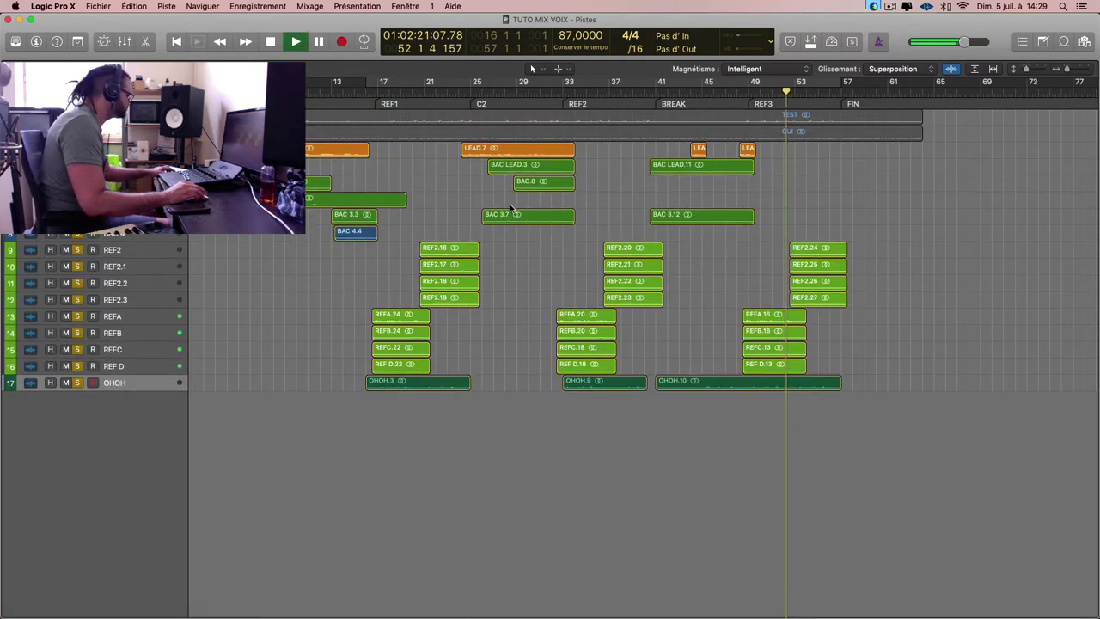
{"action": "scroll", "coordinate": [510, 206], "scroll_direction": "down", "scroll_amount": 3}
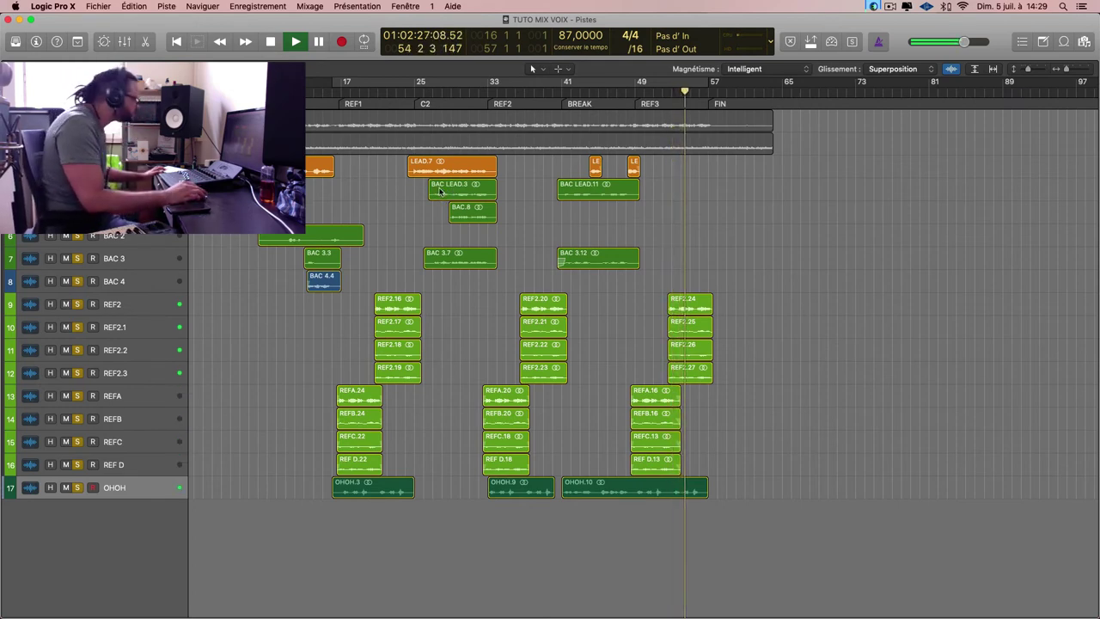
{"action": "key", "text": "x"}
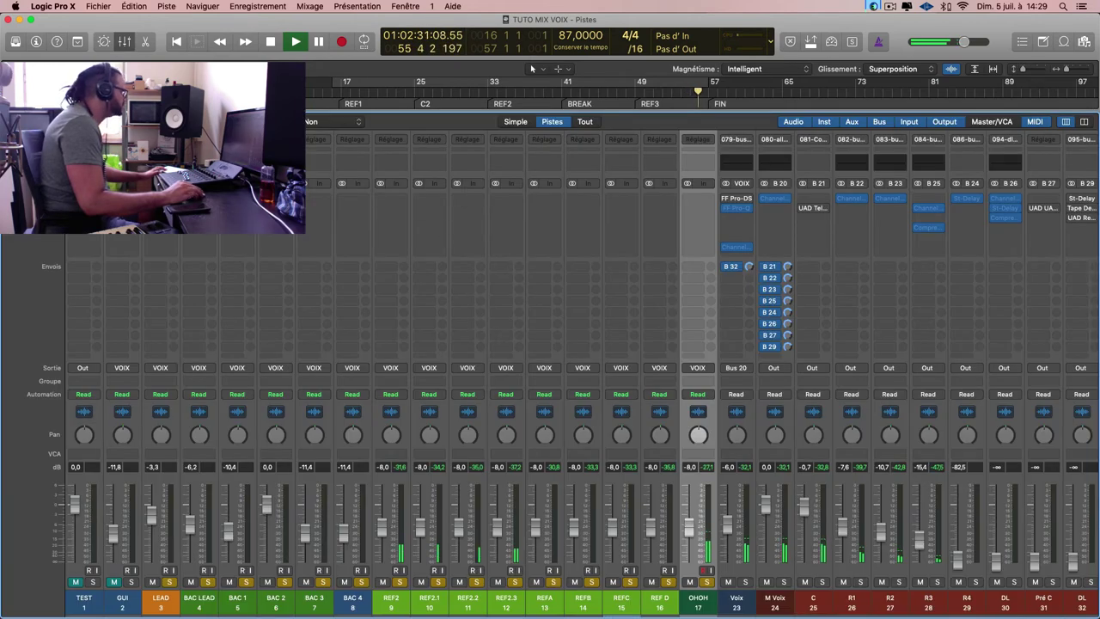
{"action": "key", "text": "x"}
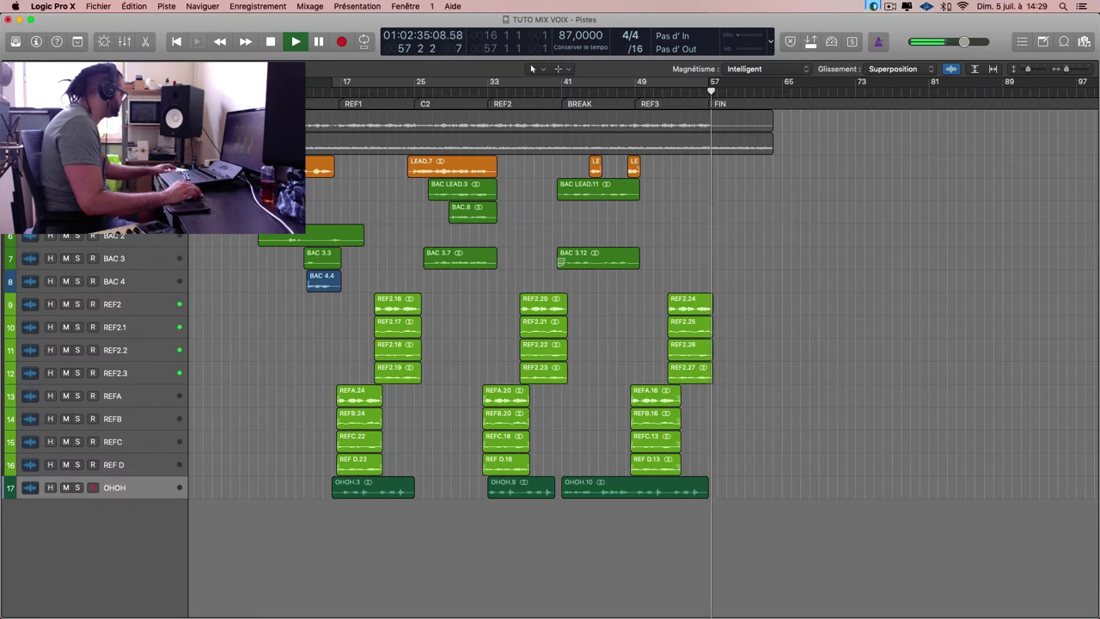
Turn off the hidden-track view, enlarge the height of the remaining tracks and stop playback.
{"action": "key", "text": "h"}
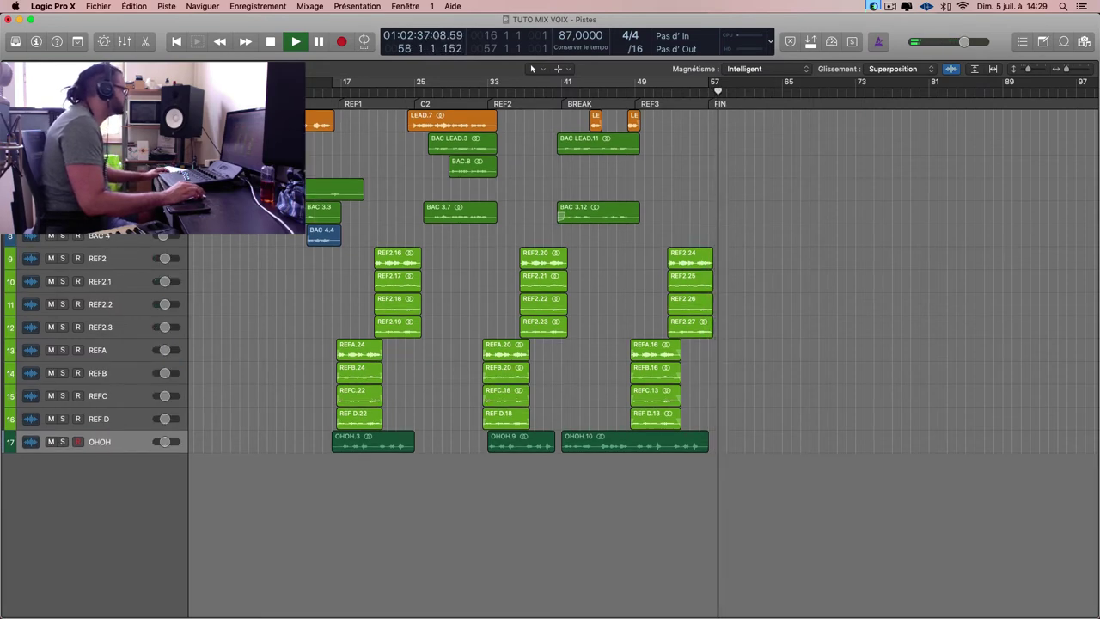
{"action": "scroll", "coordinate": [318, 159], "scroll_direction": "up", "scroll_amount": 3}
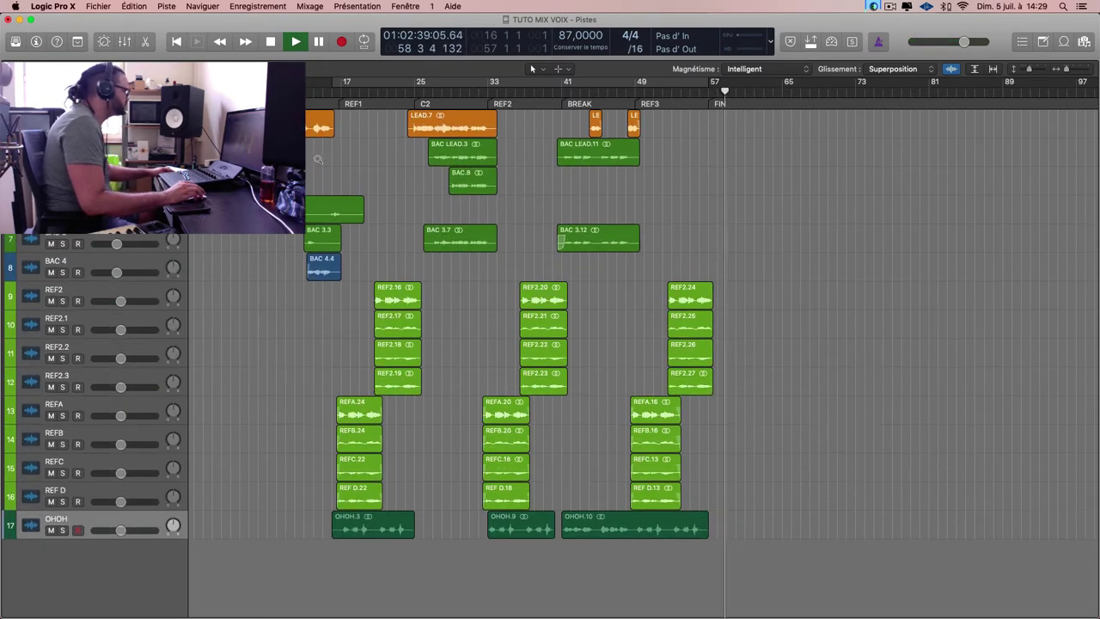
{"action": "scroll", "coordinate": [317, 159], "scroll_direction": "up", "scroll_amount": 2}
{"action": "key", "text": "space"}
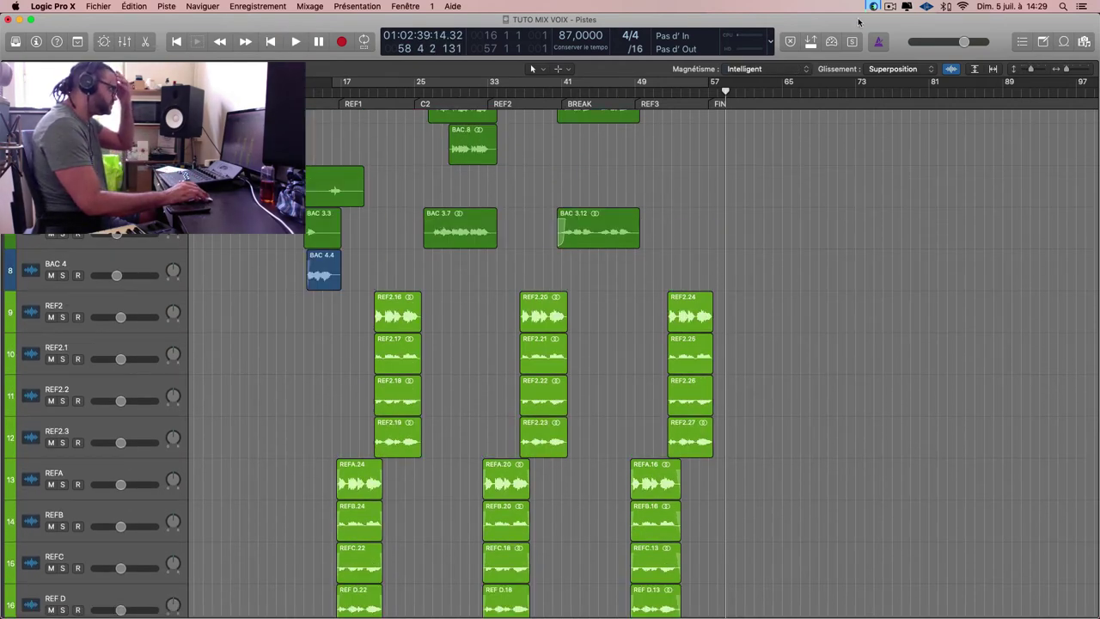
{"action": "left_click", "coordinate": [891, 7]}
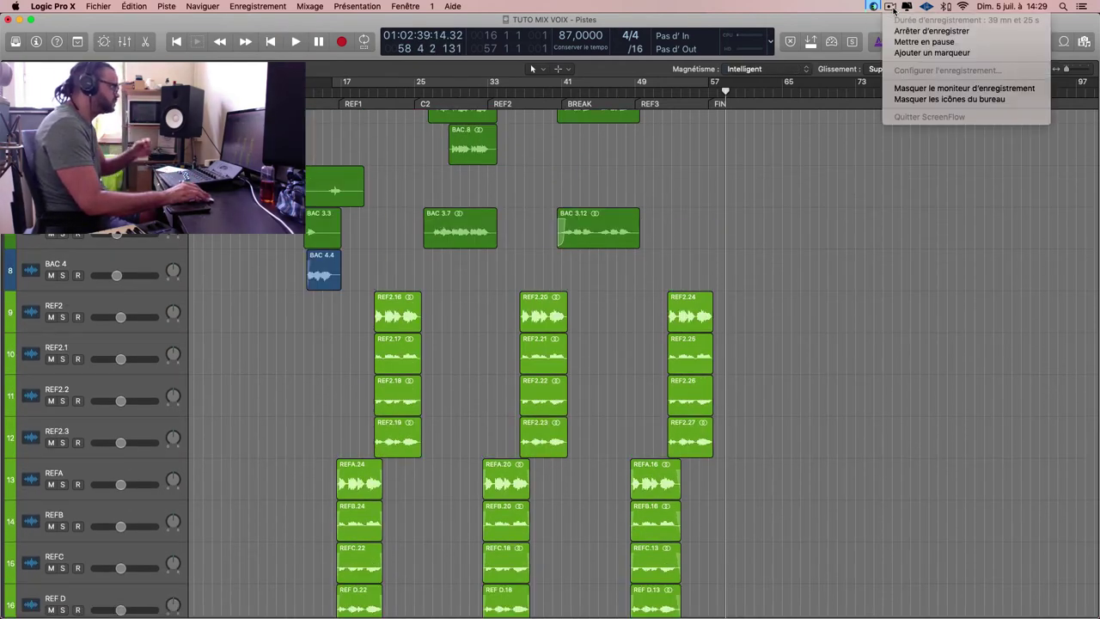
{"action": "left_click", "coordinate": [905, 41]}
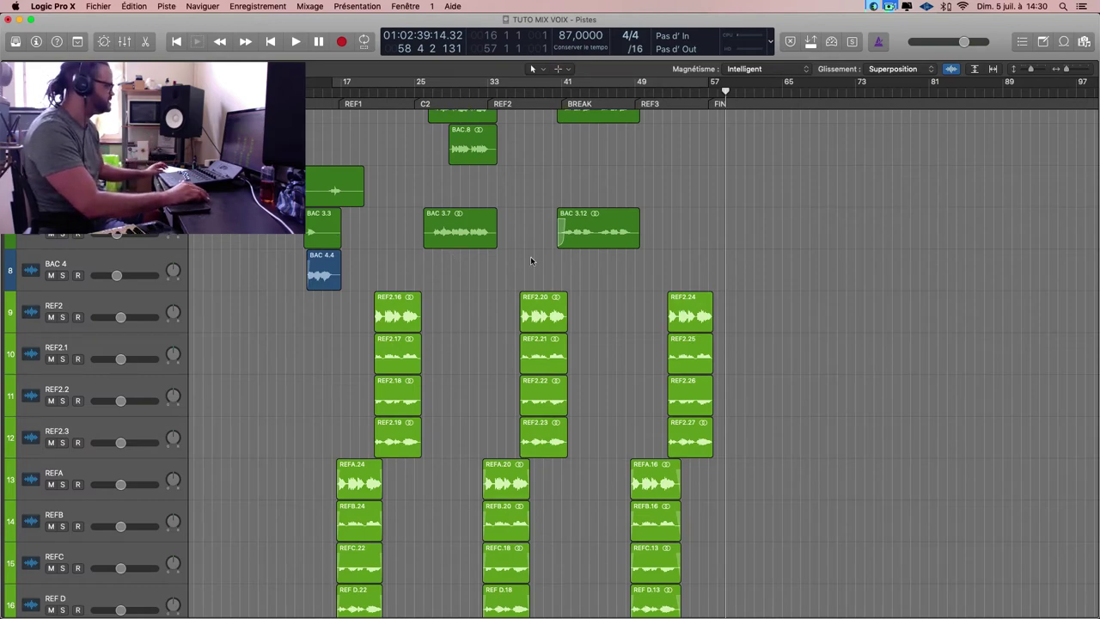
Open the SPAN analyser on the master channel and place its window beside the track area.
{"action": "key", "text": "x"}
{"action": "scroll", "coordinate": [943, 259], "scroll_direction": "right", "scroll_amount": 10}
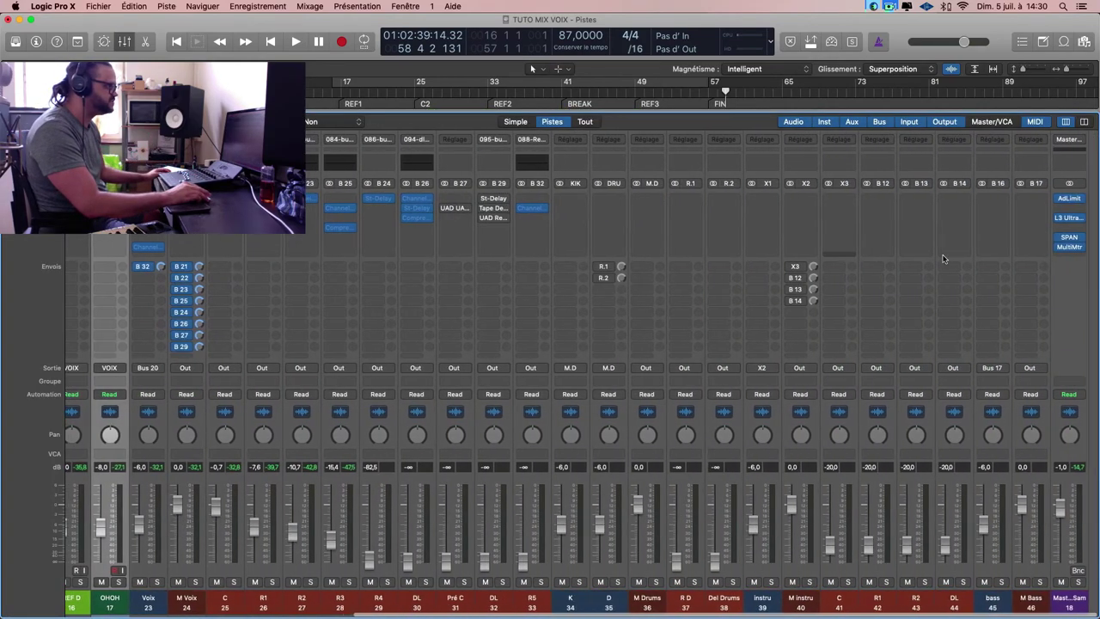
{"action": "left_click", "coordinate": [1081, 240]}
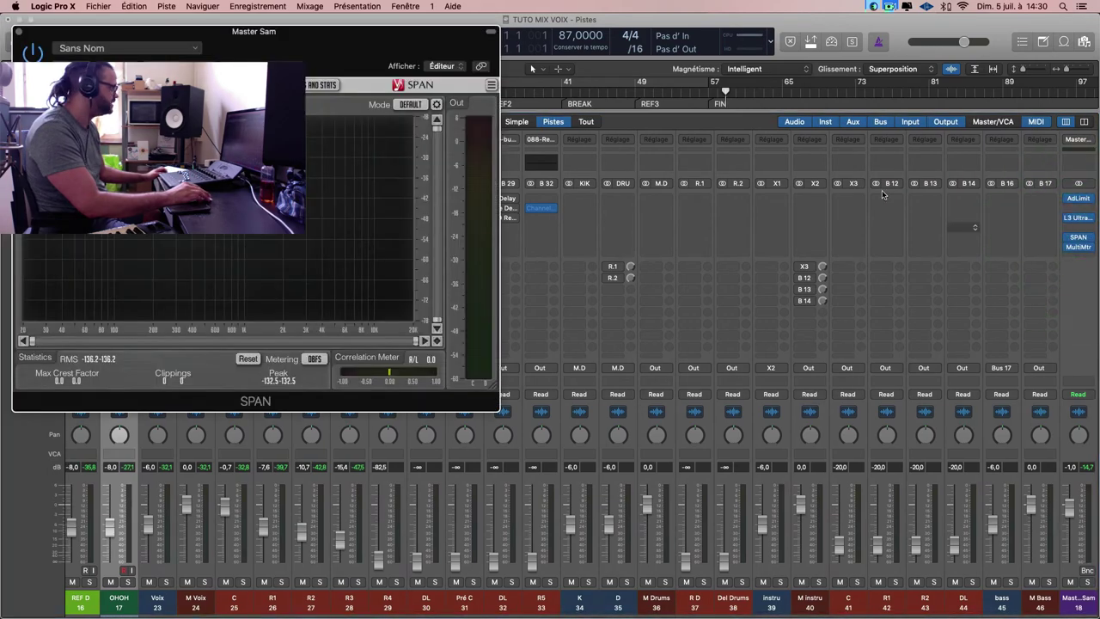
{"action": "left_click_drag", "start_coordinate": [380, 66], "coordinate": [909, 102]}
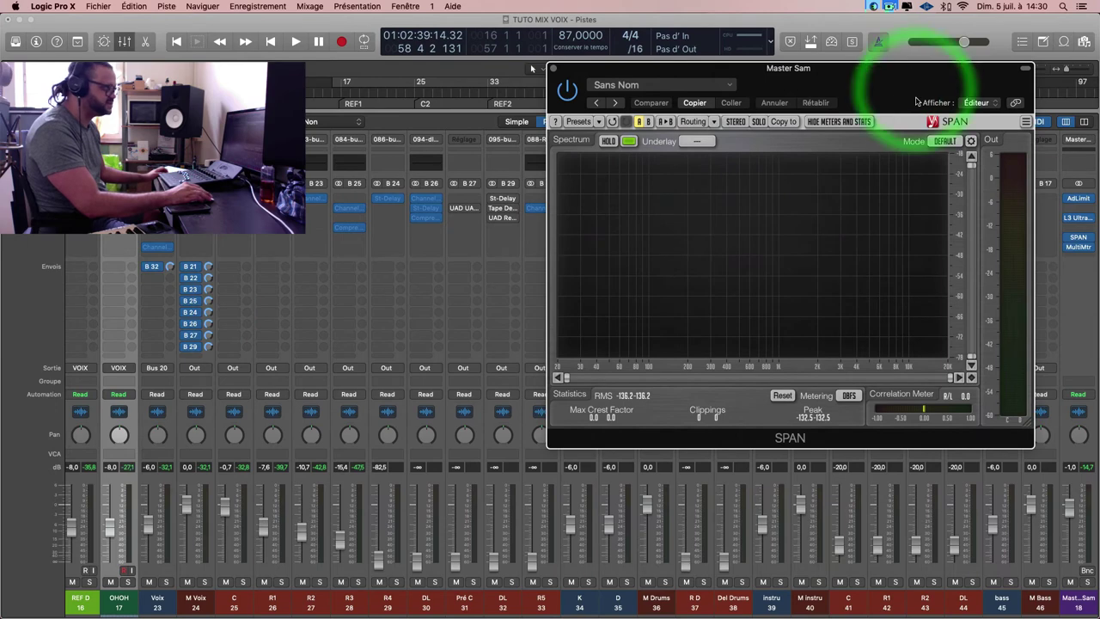
{"action": "key", "text": "x"}
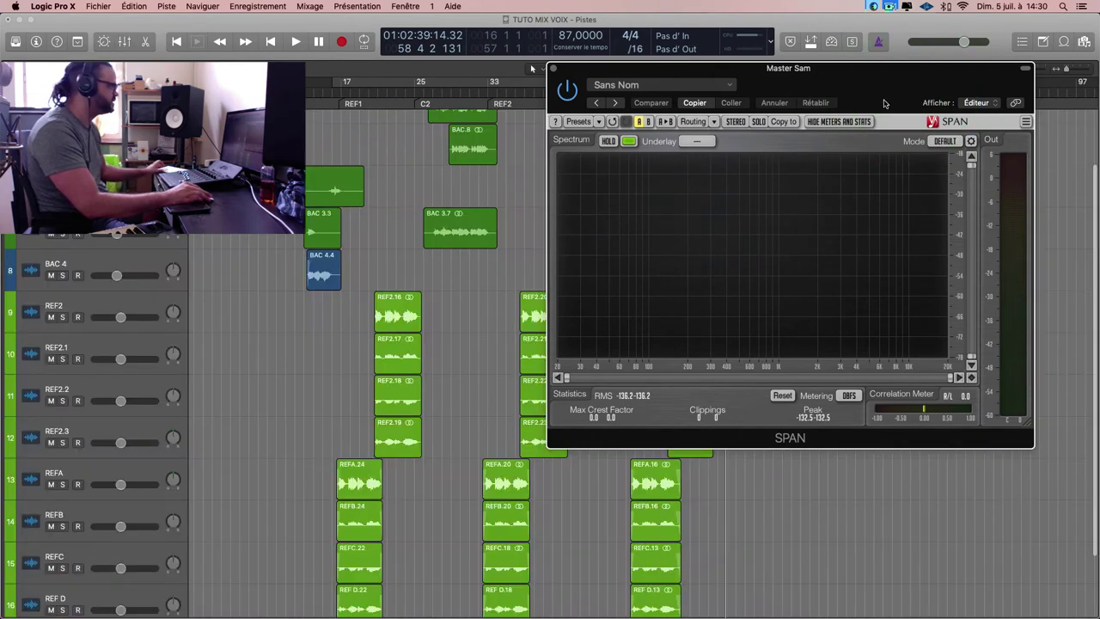
{"action": "left_click_drag", "start_coordinate": [852, 88], "coordinate": [948, 85]}
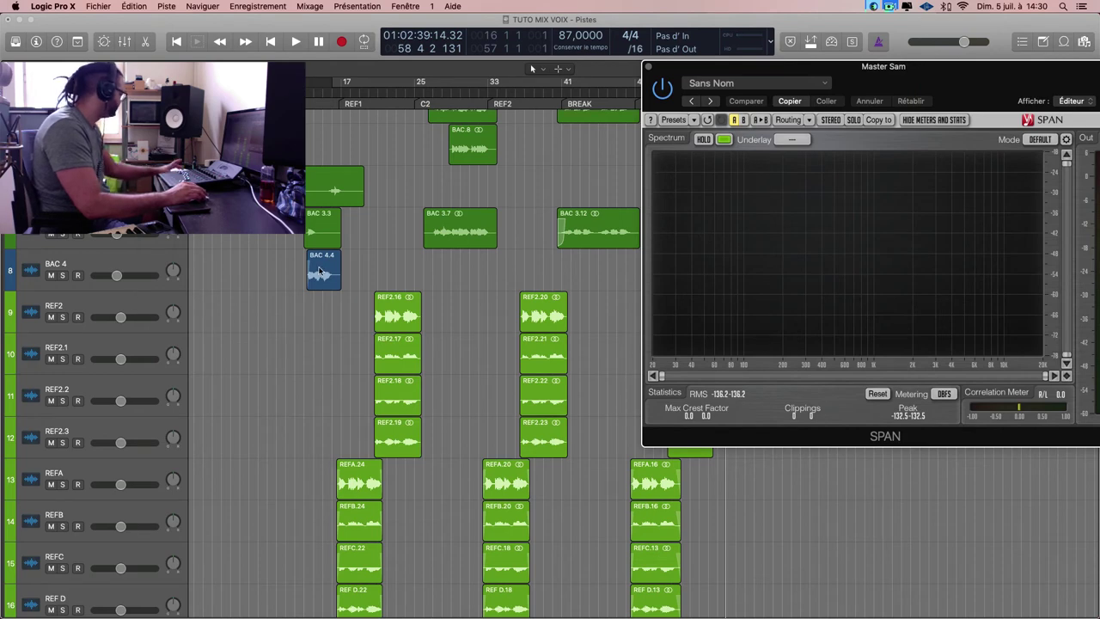
Show the mixer, move the SPAN window clear of the master channel and insert a MultiMeter in that channel's free effect slot.
{"action": "key", "text": "p"}
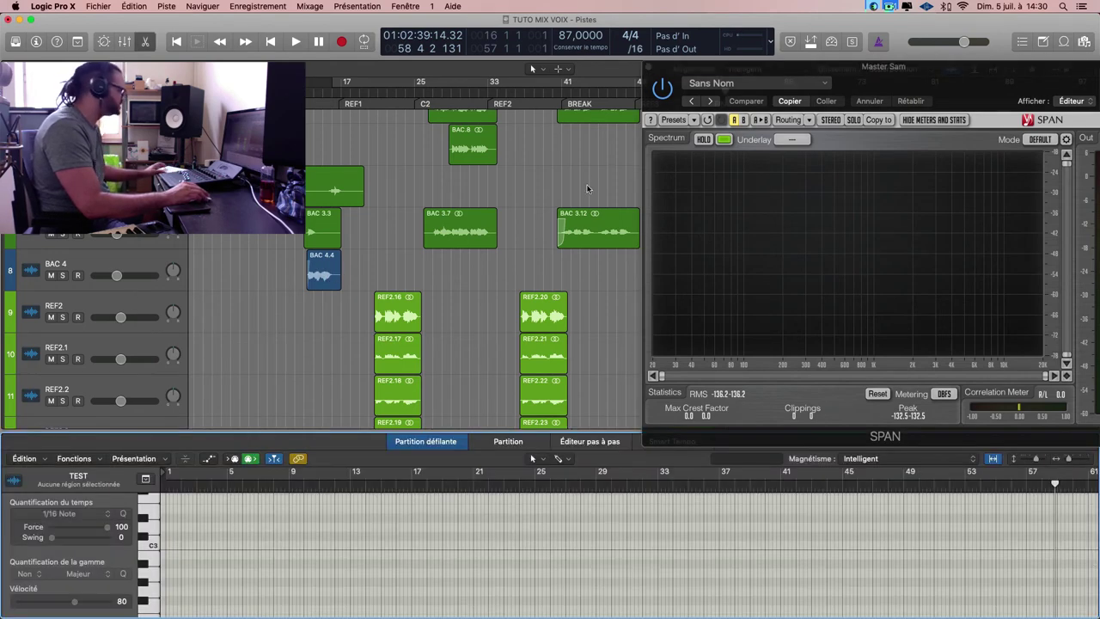
{"action": "key", "text": "x"}
{"action": "left_click_drag", "start_coordinate": [951, 86], "coordinate": [570, 69]}
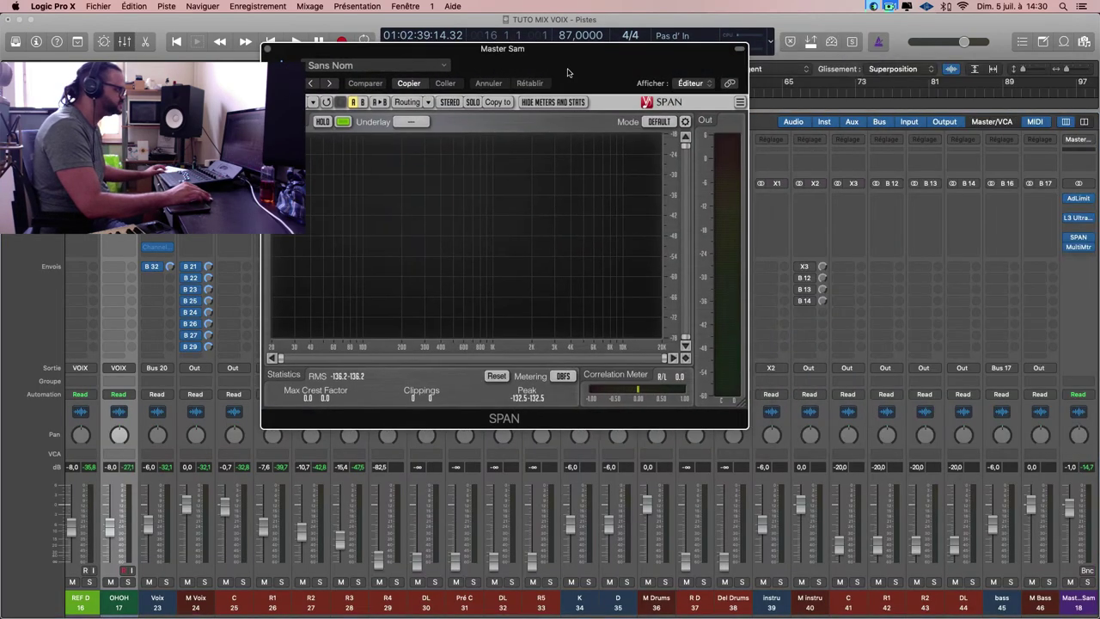
{"action": "left_click", "coordinate": [1085, 212]}
{"action": "mouse_move", "coordinate": [1040, 409]}
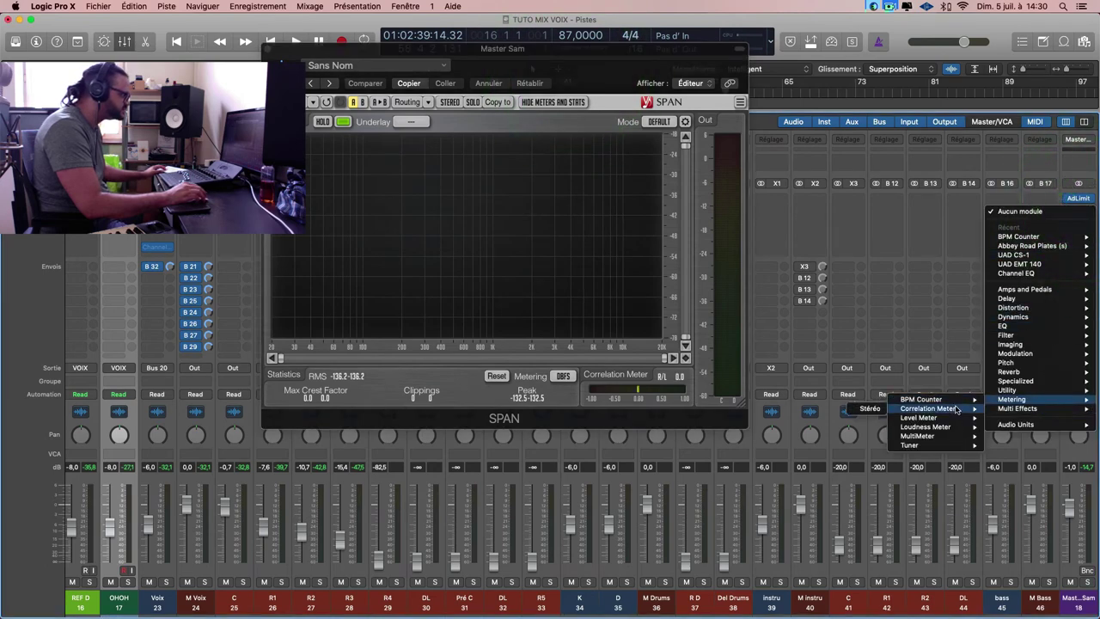
{"action": "left_click", "coordinate": [950, 437]}
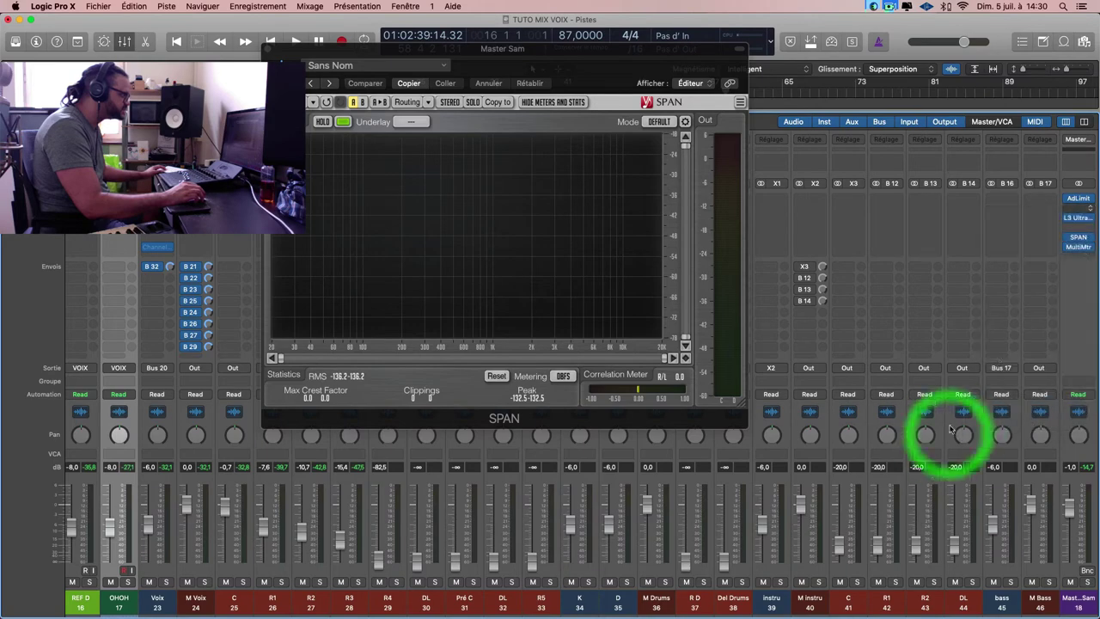
Move the MultiMeter window aside, close the SPAN window and hide the mixer.
{"action": "left_click_drag", "start_coordinate": [328, 43], "coordinate": [892, 67]}
{"action": "left_click", "coordinate": [293, 52]}
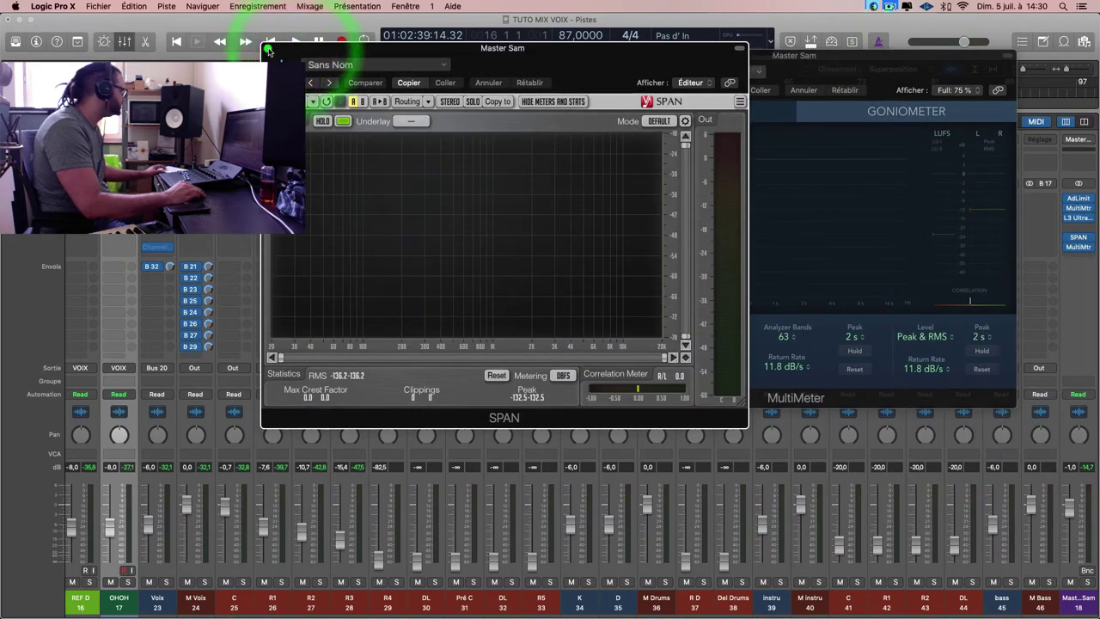
{"action": "left_click", "coordinate": [268, 48]}
{"action": "key", "text": "x"}
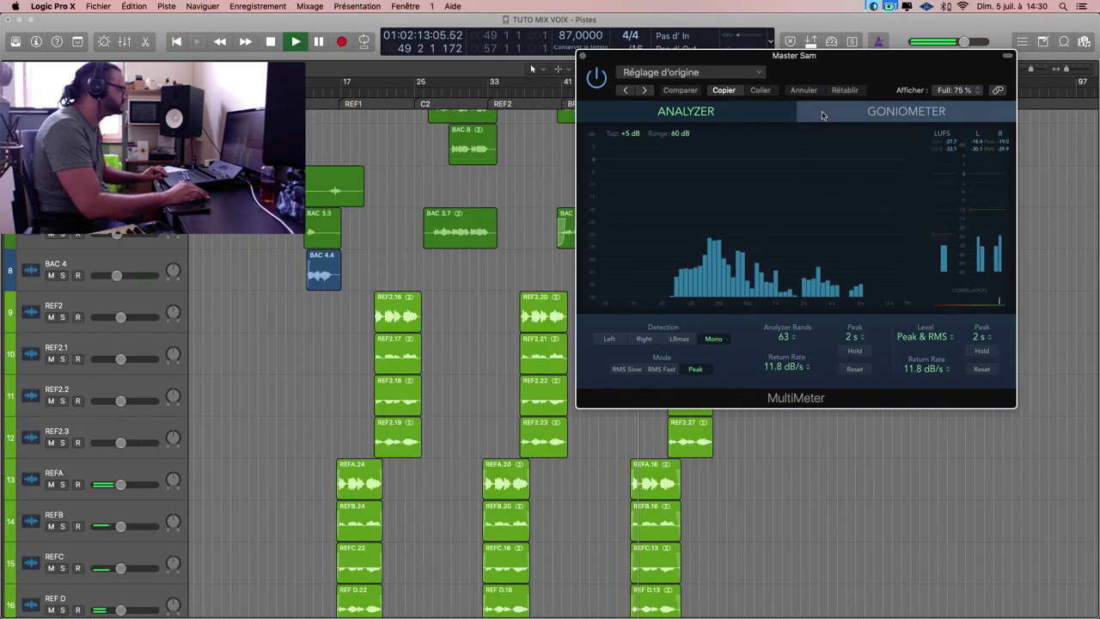
View the MultiMeter's goniometer during playback and return to its analyzer view.
{"action": "left_click_drag", "start_coordinate": [864, 56], "coordinate": [829, 49]}
{"action": "left_click", "coordinate": [851, 110]}
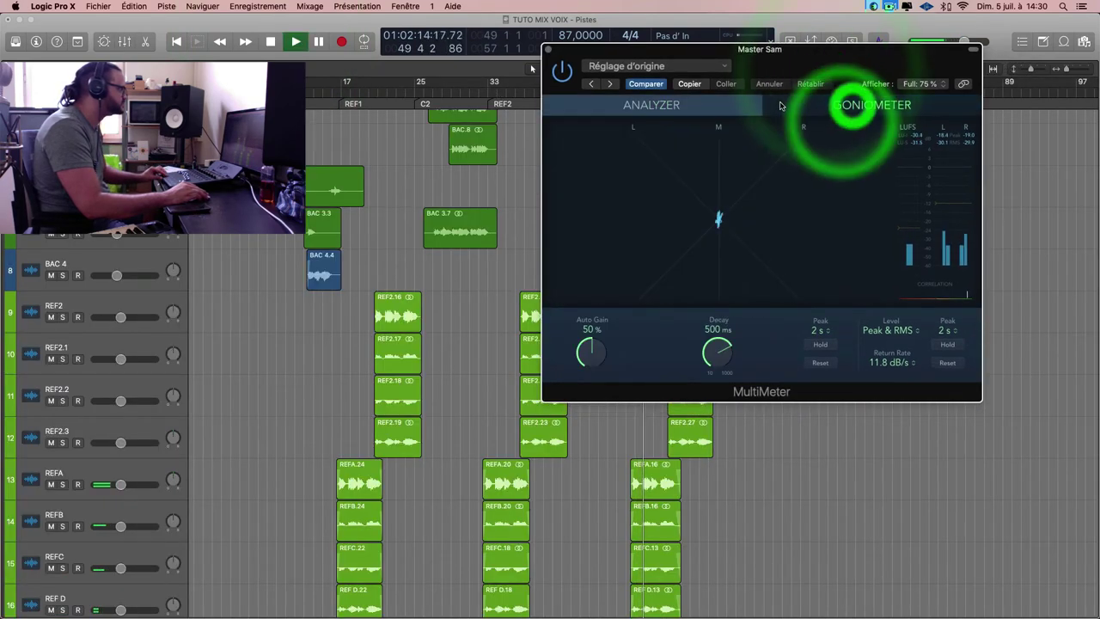
{"action": "left_click", "coordinate": [737, 106]}
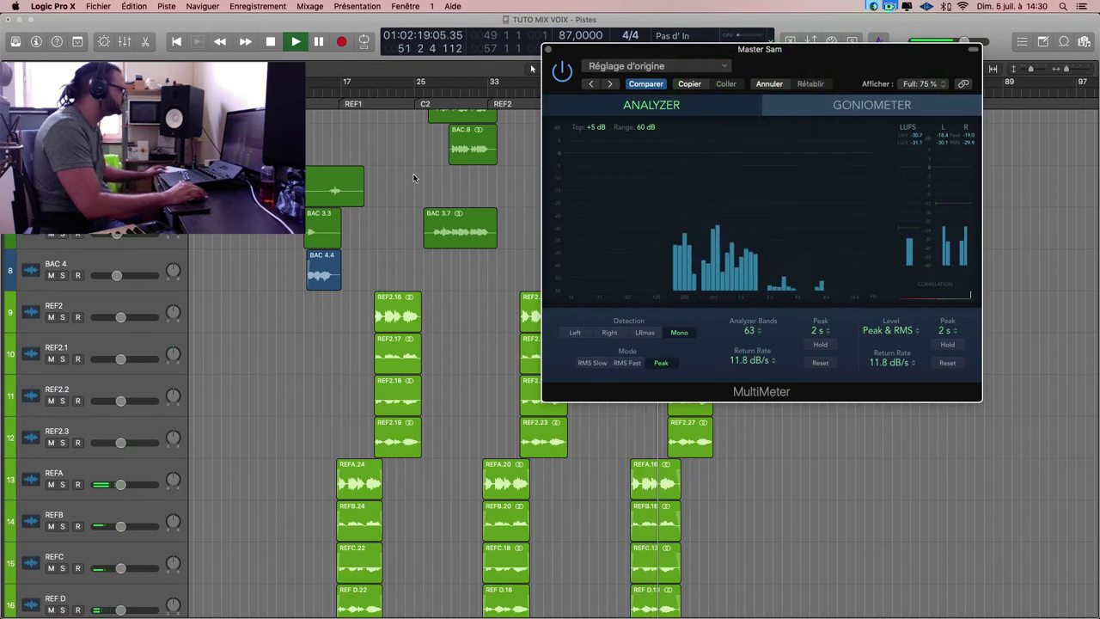
Show the mixer, move the MultiMeter window clear of the master channel and play the song from about bar 20.
{"action": "key", "text": "x"}
{"action": "left_click_drag", "start_coordinate": [883, 73], "coordinate": [761, 70]}
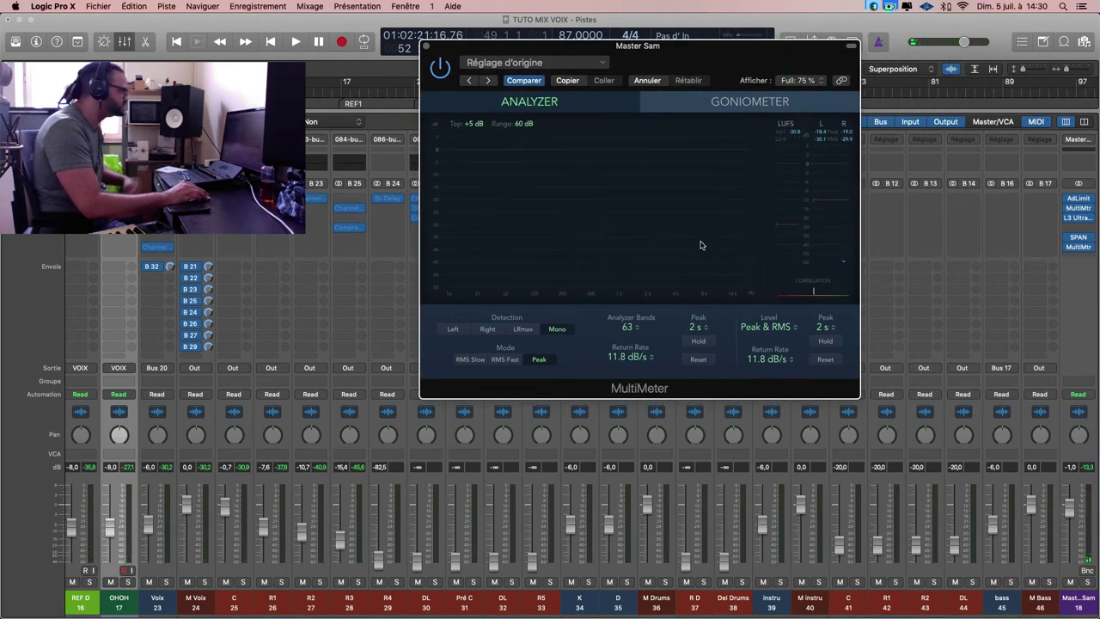
{"action": "double_click", "coordinate": [371, 91]}
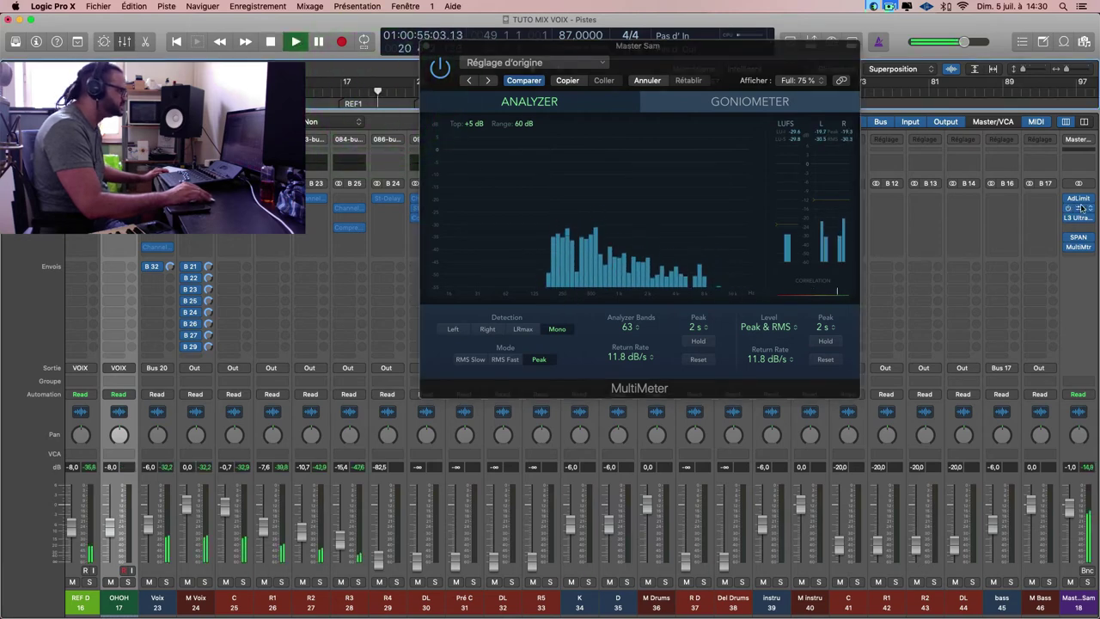
{"action": "key", "text": "space"}
Insert a Channel EQ on the master channel and switch its analyzer off and back on.
{"action": "double_click", "coordinate": [1083, 165]}
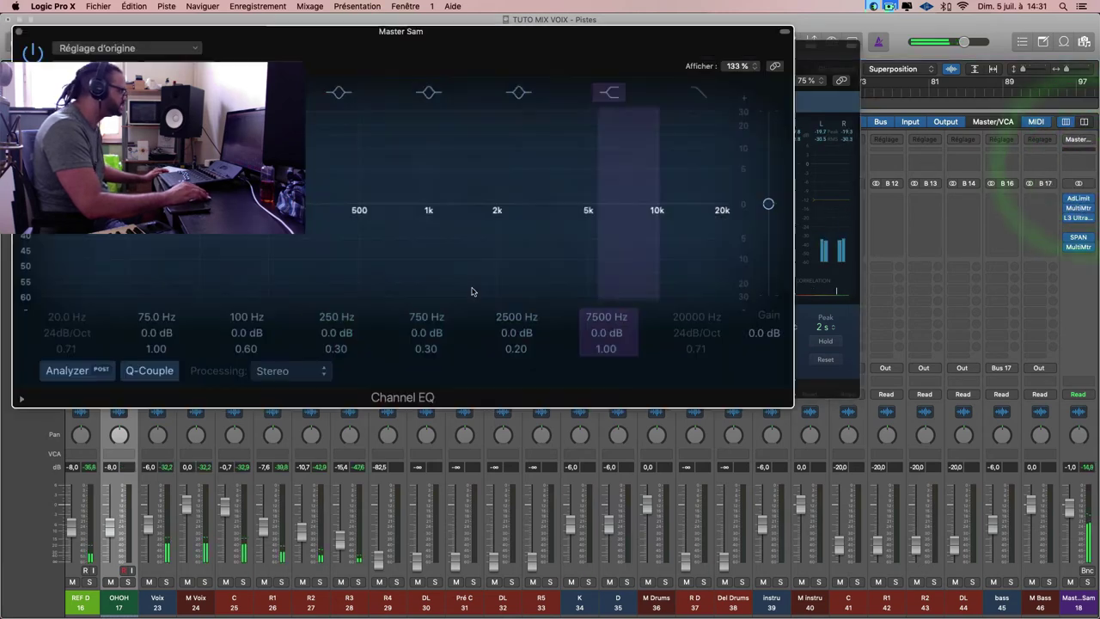
{"action": "left_click", "coordinate": [86, 374]}
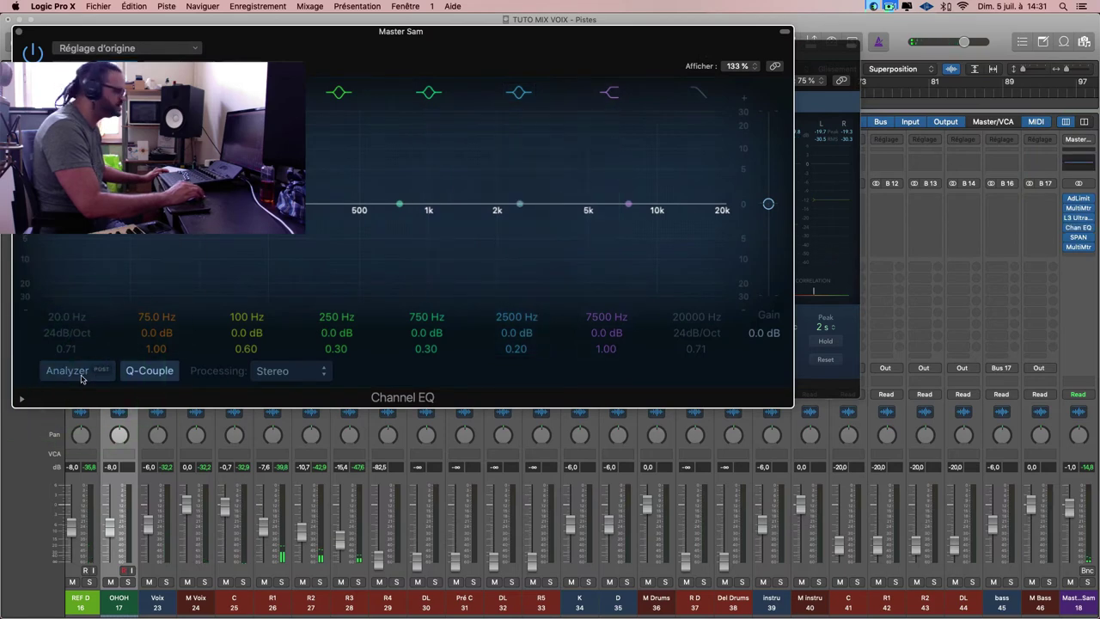
{"action": "left_click", "coordinate": [80, 373]}
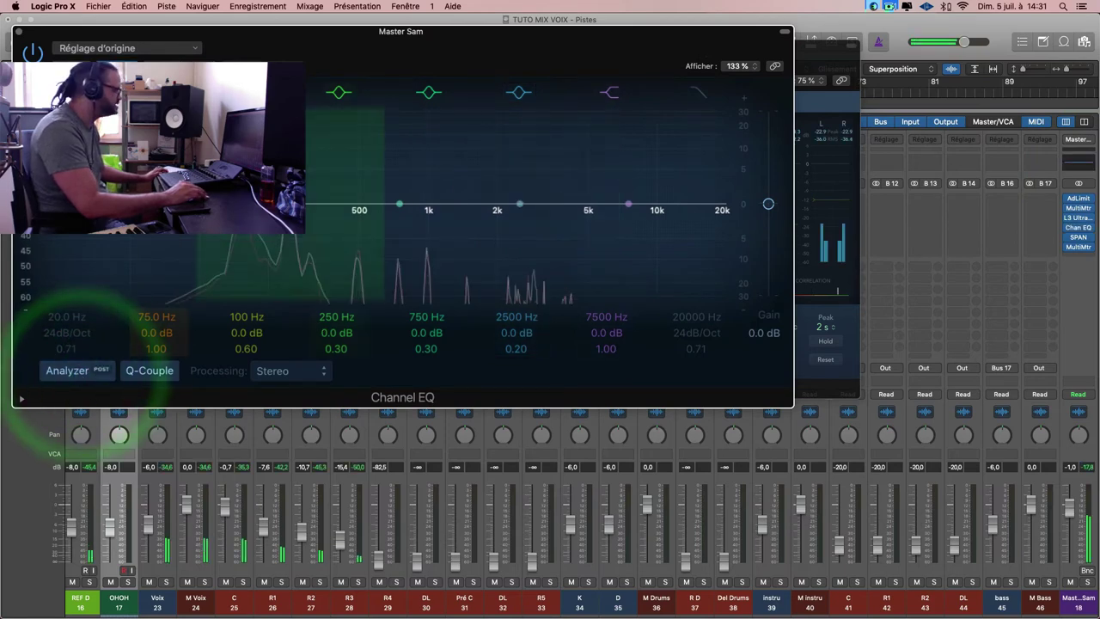
Move the Channel EQ window for a full view of the spectrum, examine the curve during playback and close the window.
{"action": "left_click_drag", "start_coordinate": [529, 62], "coordinate": [761, 62]}
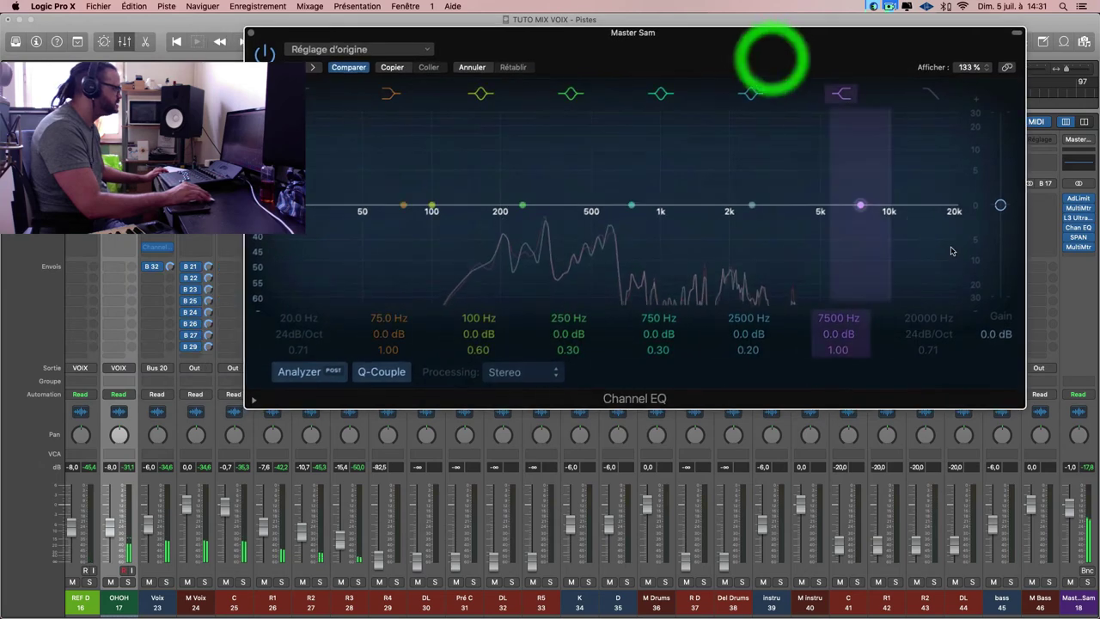
{"action": "left_click", "coordinate": [978, 179]}
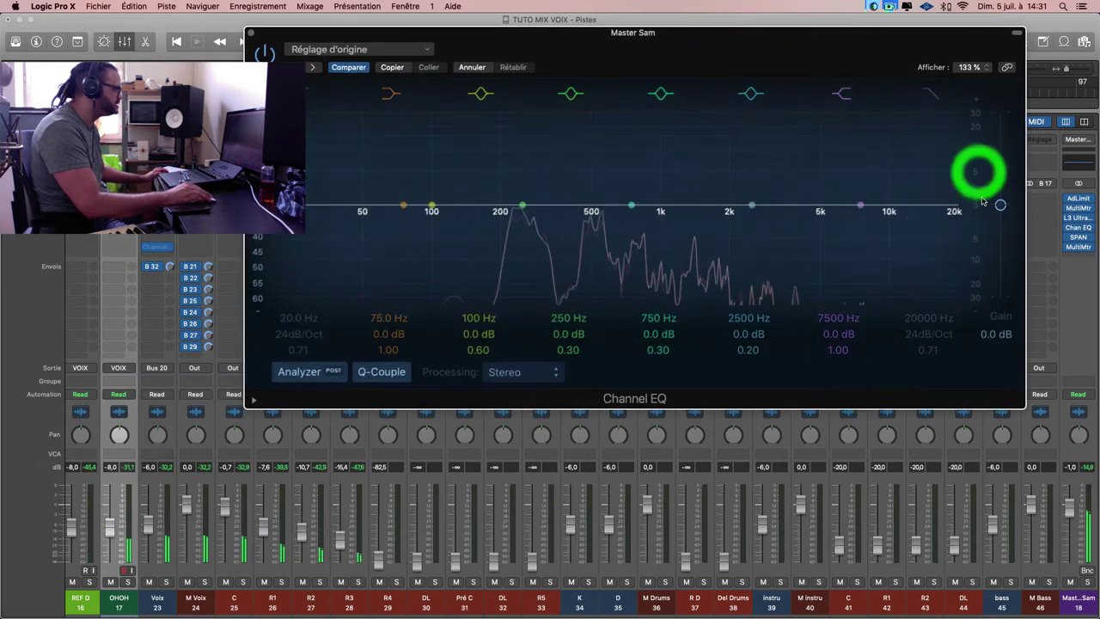
{"action": "left_click", "coordinate": [985, 259]}
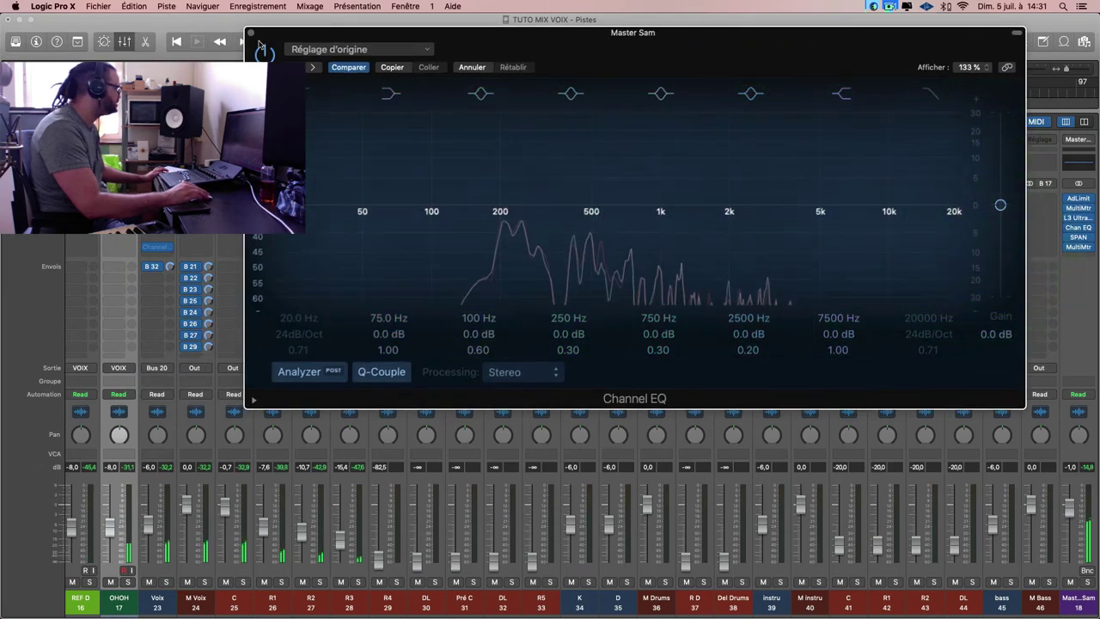
{"action": "left_click", "coordinate": [251, 32]}
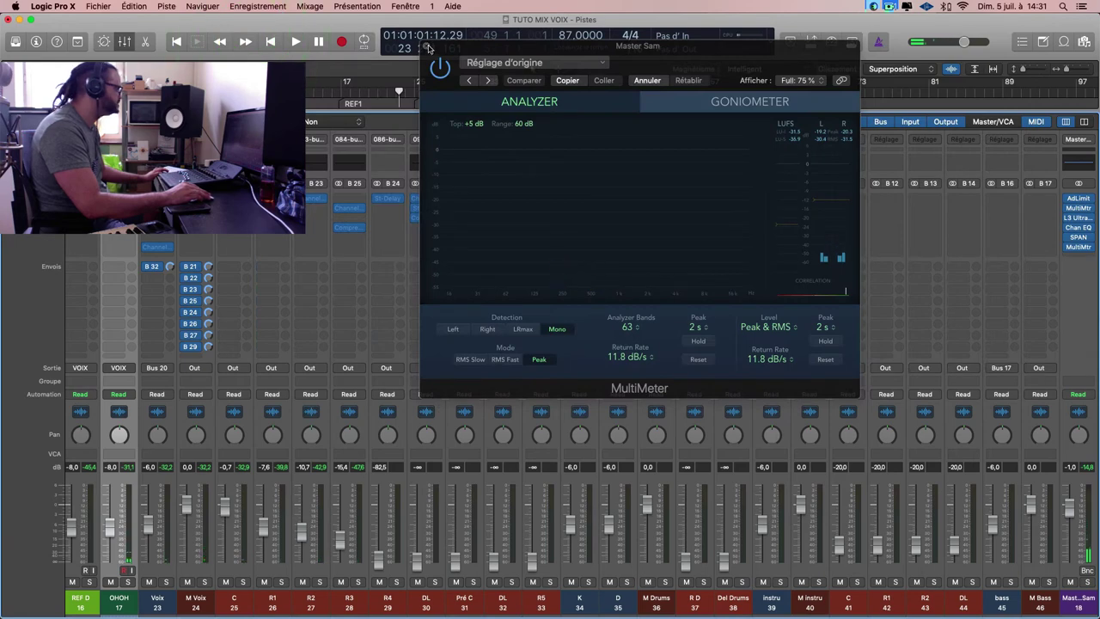
Switch the MultiMeter to the goniometer and play the REF1 section to check the stereo image, stopping playback at the end.
{"action": "key", "text": "space"}
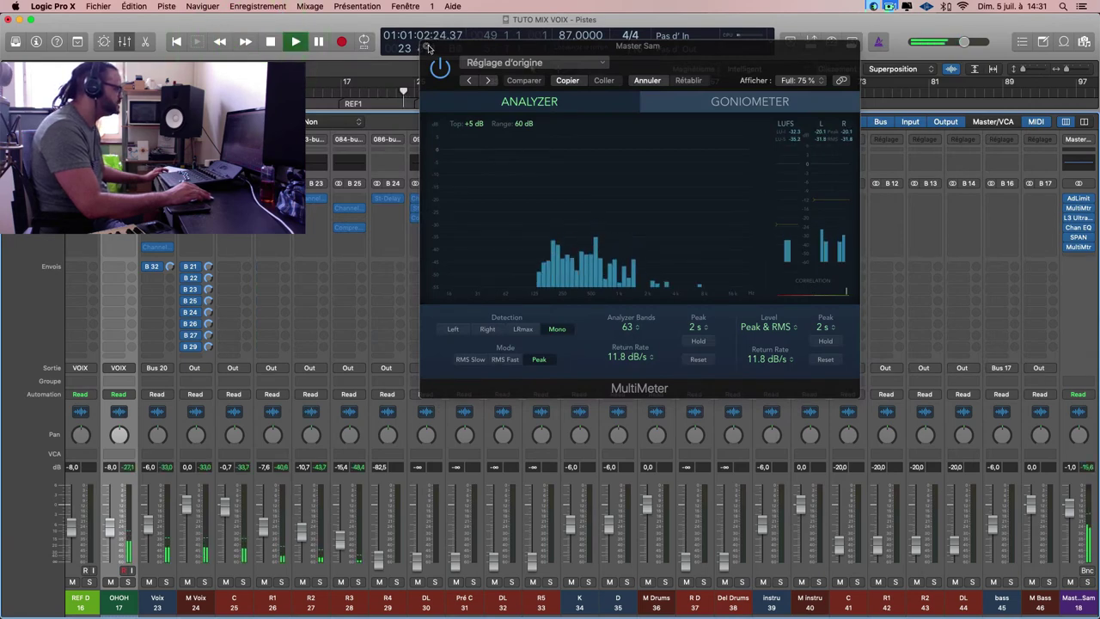
{"action": "left_click", "coordinate": [703, 106]}
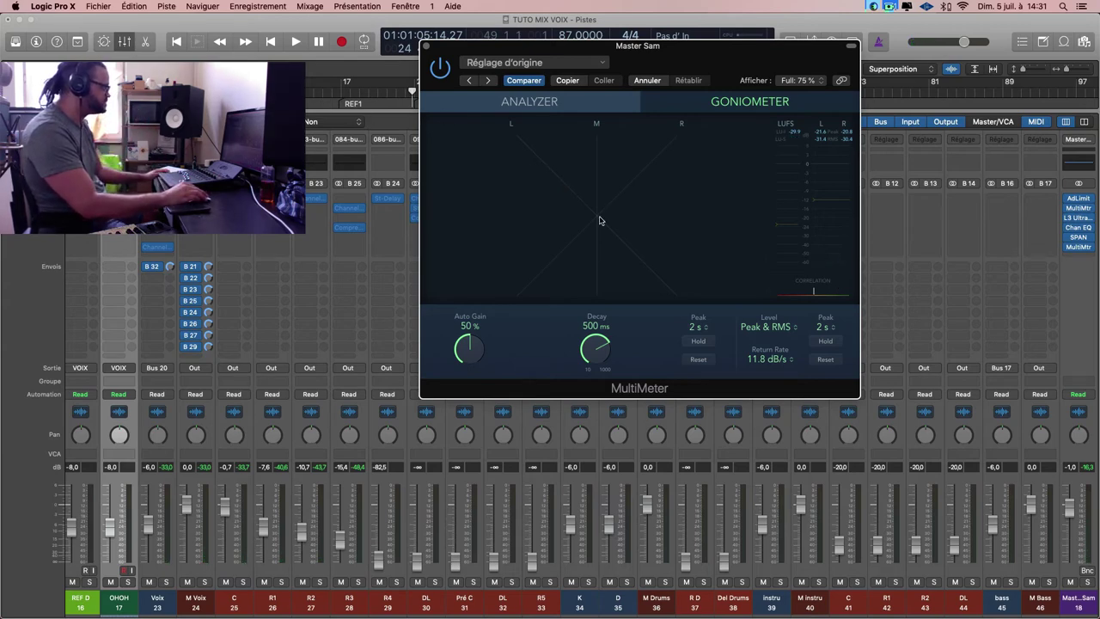
{"action": "left_click", "coordinate": [355, 95]}
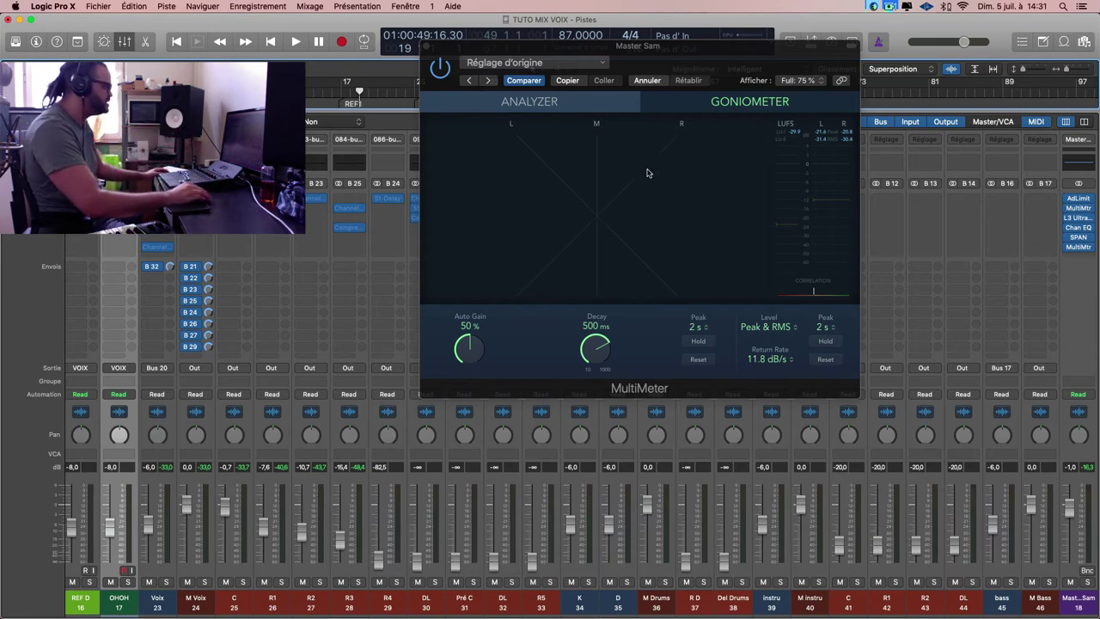
{"action": "left_click", "coordinate": [533, 181]}
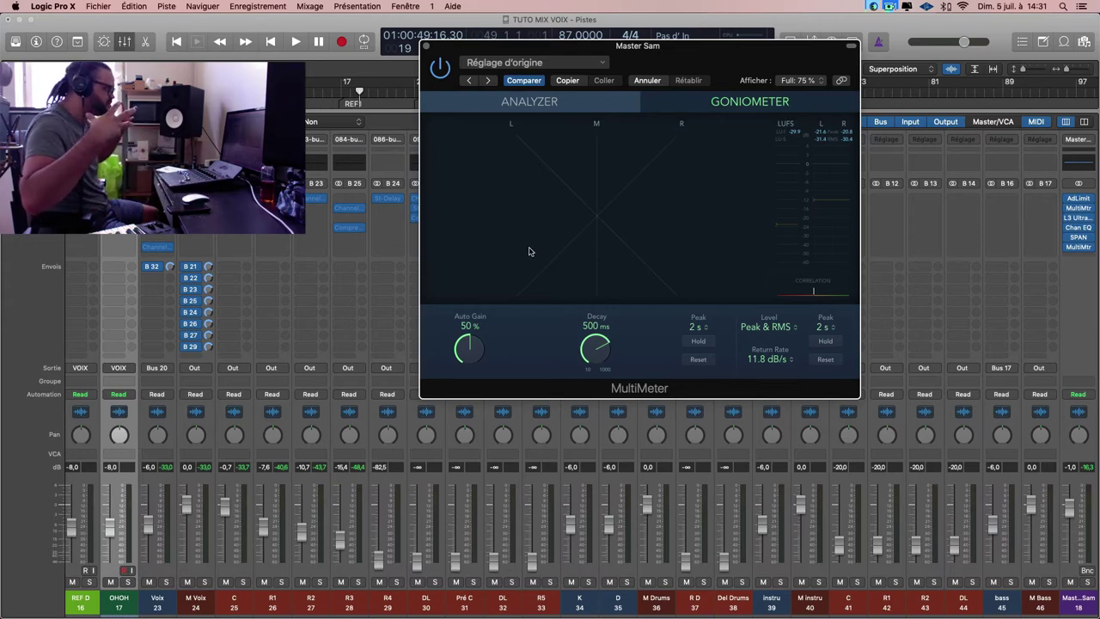
{"action": "double_click", "coordinate": [340, 97]}
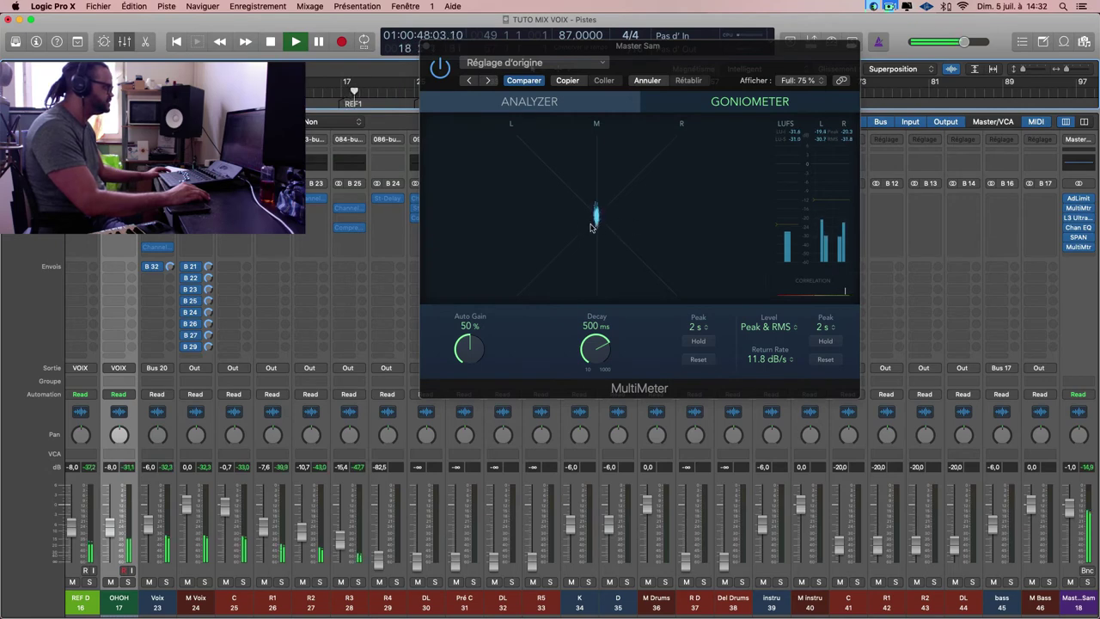
{"action": "key", "text": "space"}
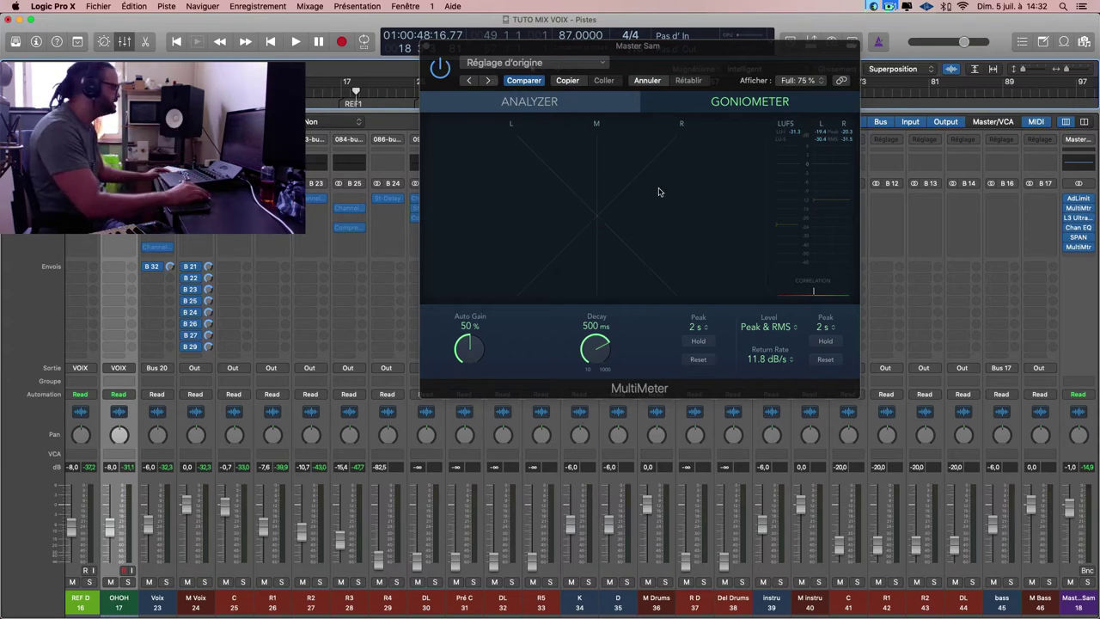
Switch the MultiMeter back to the analyzer, check the spectrum during playback and close its window.
{"action": "left_click", "coordinate": [542, 107]}
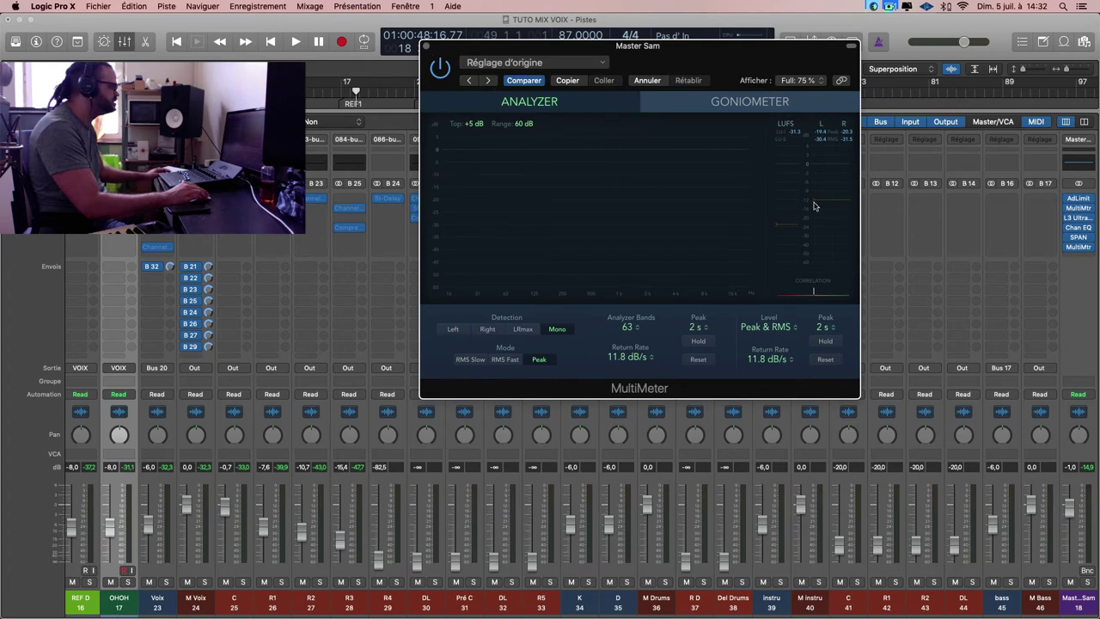
{"action": "key", "text": "space"}
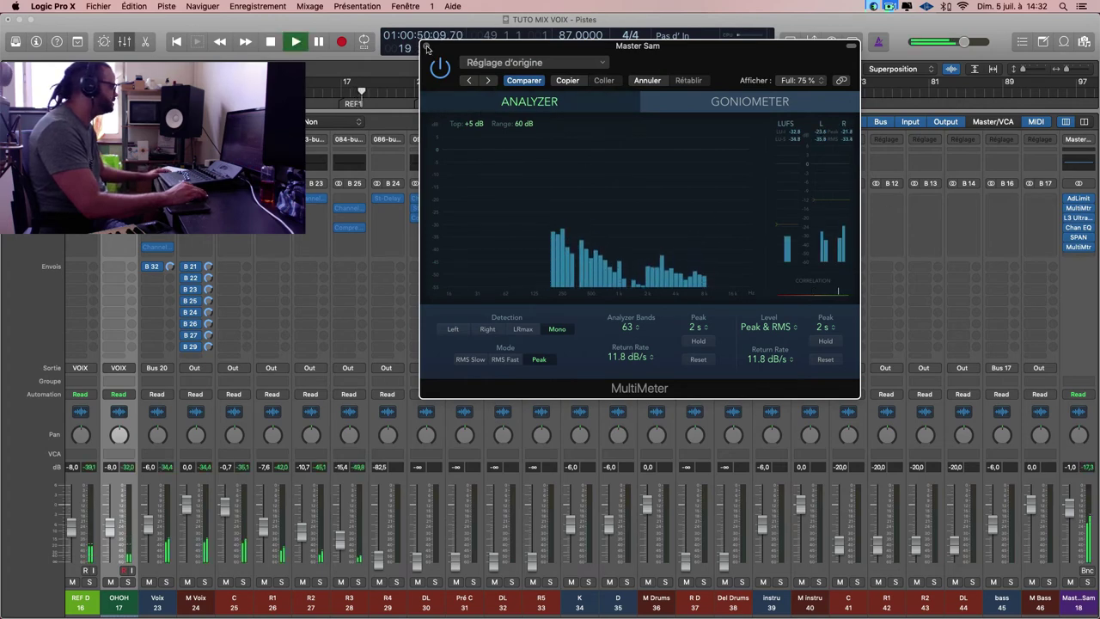
{"action": "left_click", "coordinate": [426, 47]}
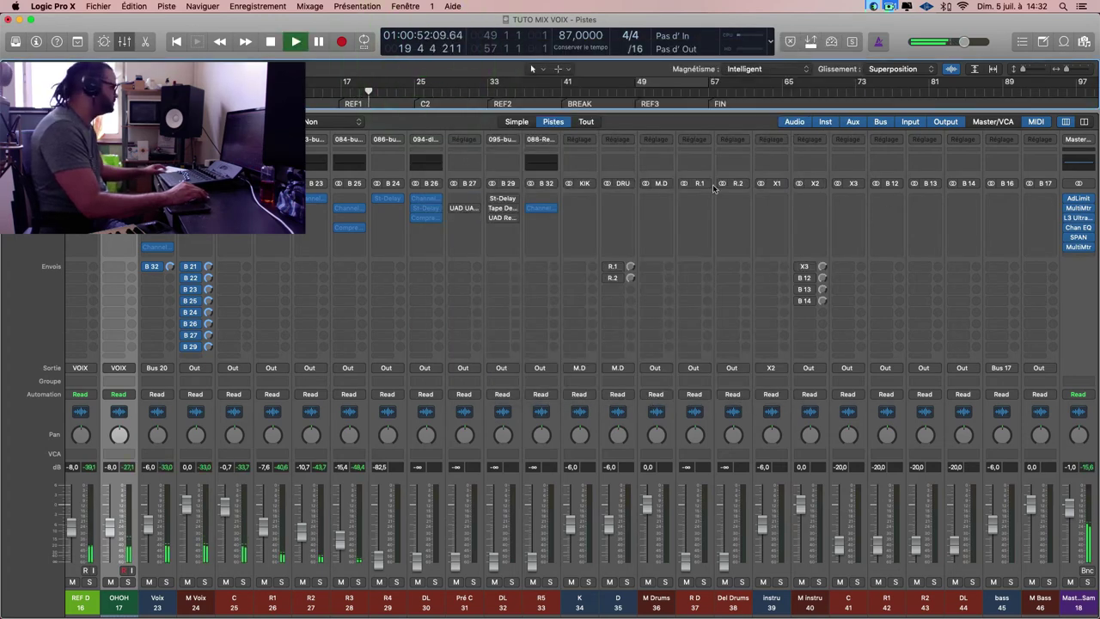
Hide the mixer and reduce the track height until all the vocal tracks fit in the track area.
{"action": "key", "text": "x"}
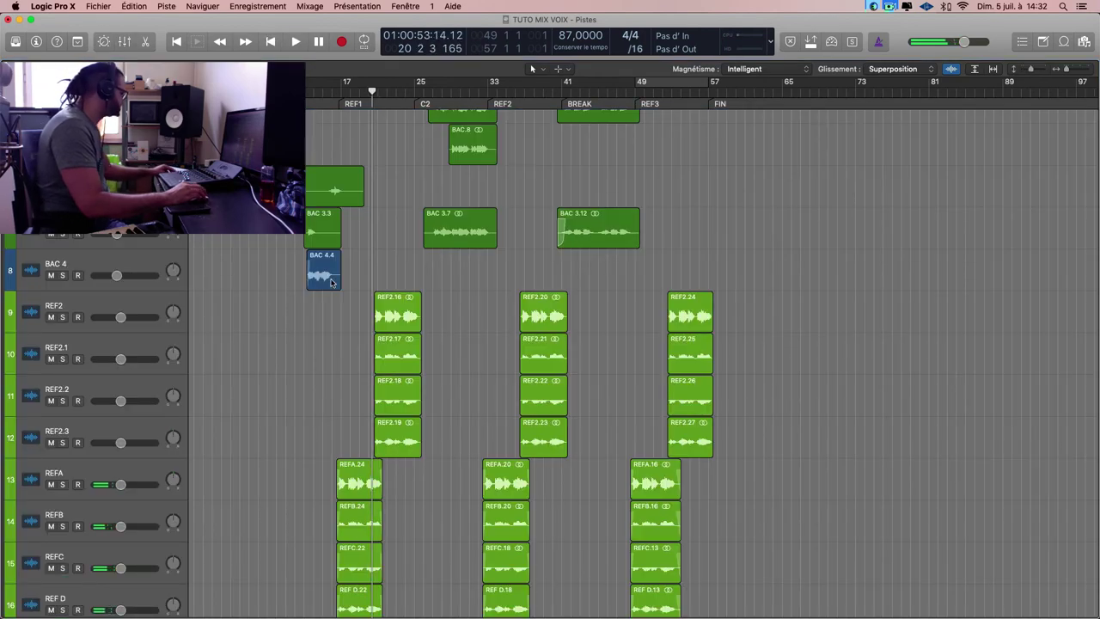
{"action": "key", "text": "super+Up"}
{"action": "key", "text": "super+Up"}
{"action": "key", "text": "super+Up"}
{"action": "key", "text": "super+Up"}
{"action": "key", "text": "super+Up"}
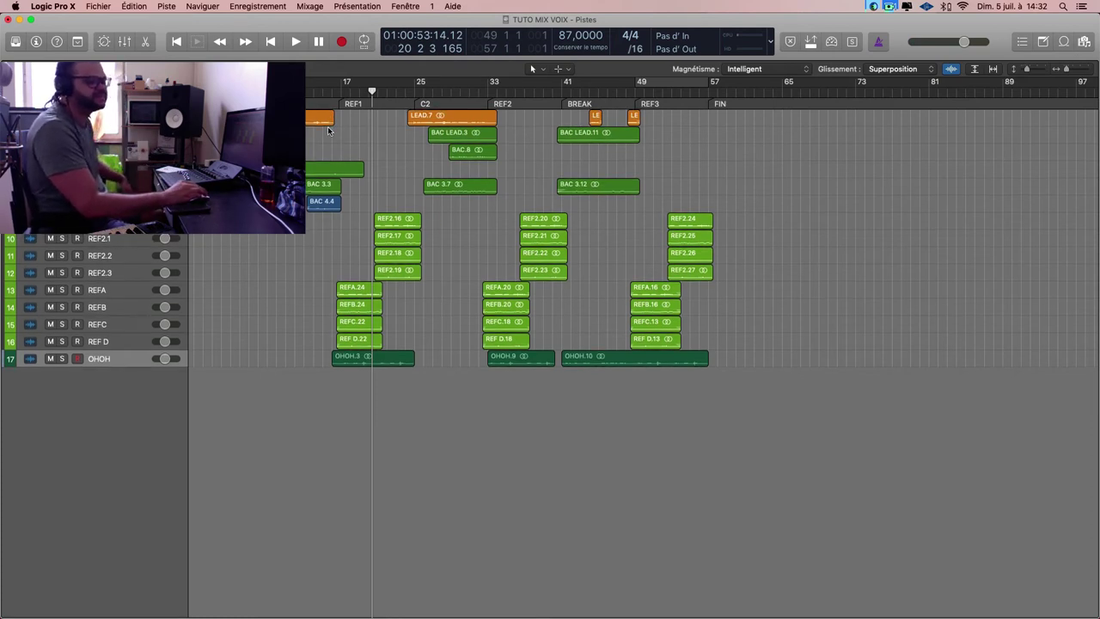
Select the LEAD track and mute all the other vocal tracks down to OHOH.
{"action": "left_click", "coordinate": [125, 118]}
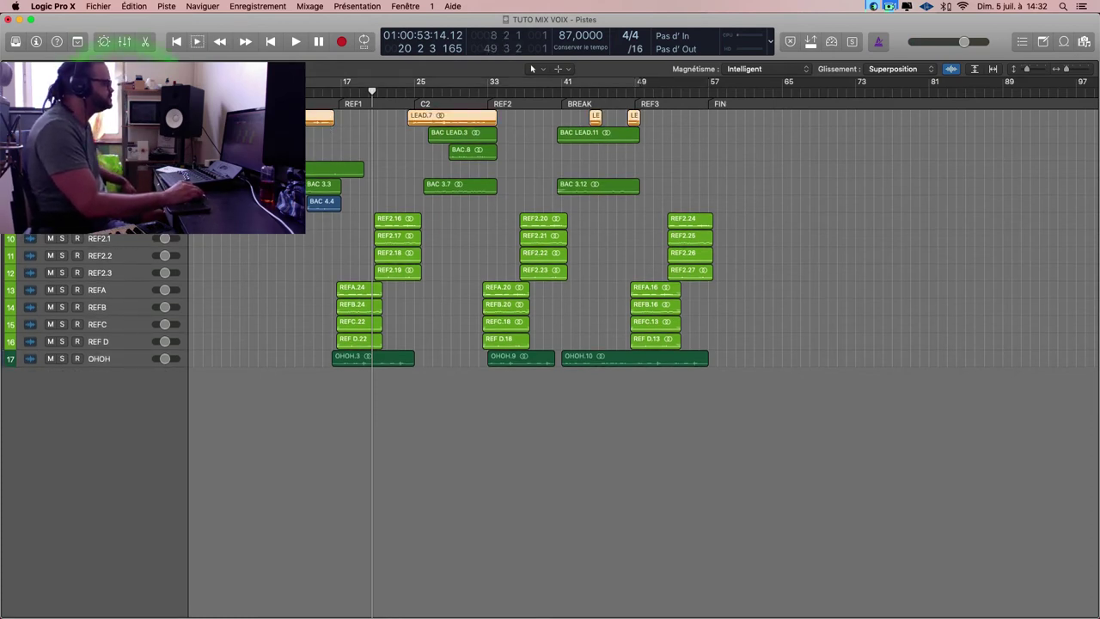
{"action": "left_click_drag", "start_coordinate": [51, 134], "coordinate": [52, 372]}
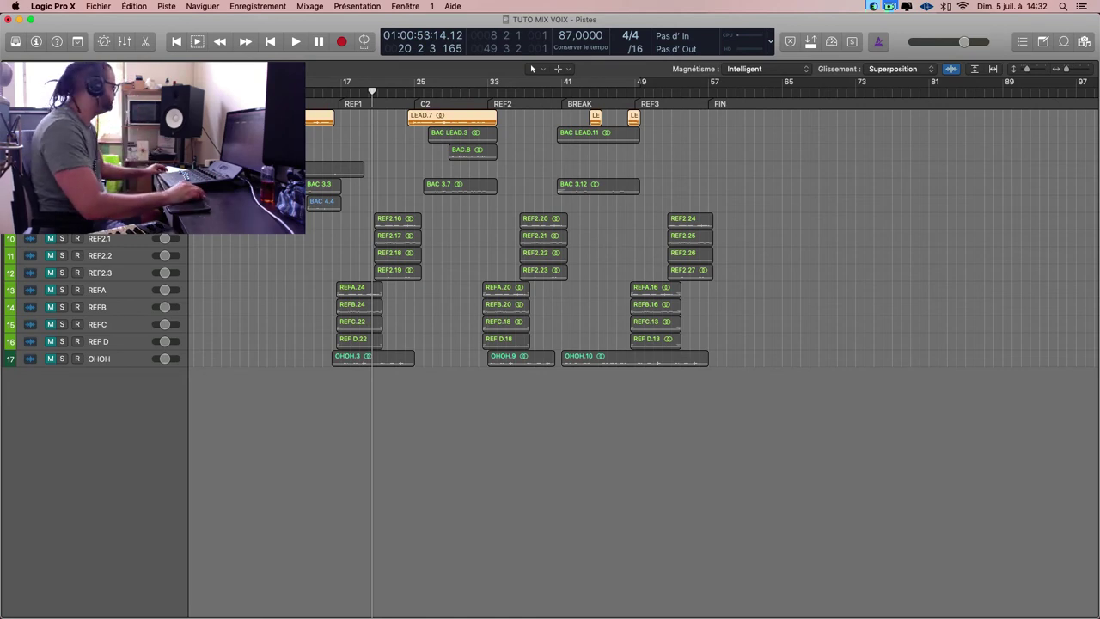
Show the inspector, insert a Channel EQ on the LEAD channel and place its window below the LEAD regions.
{"action": "key", "text": "i"}
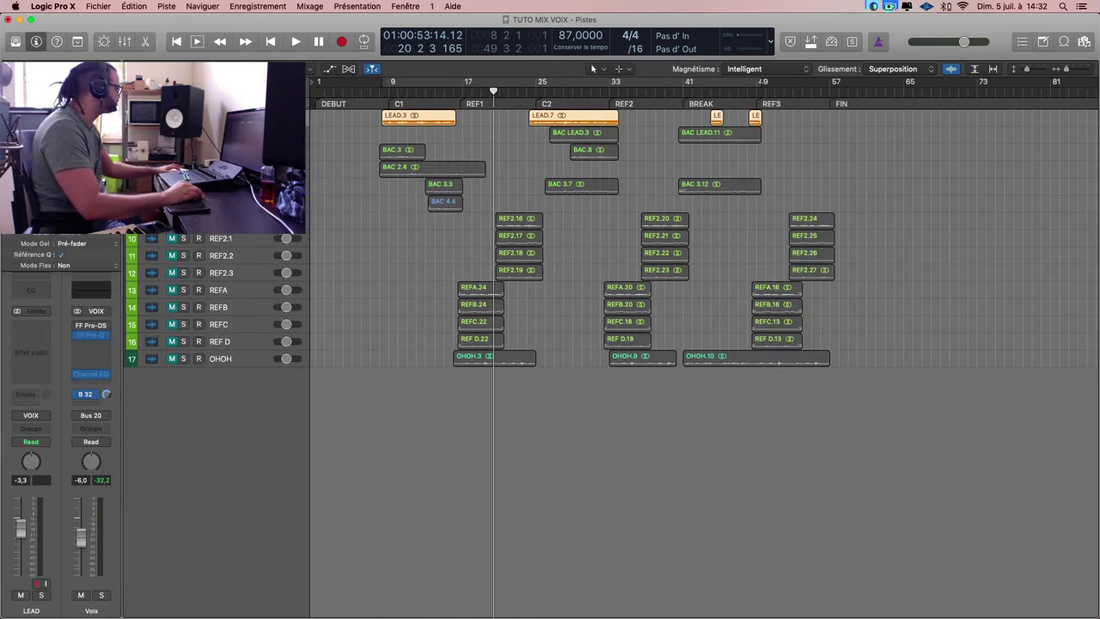
{"action": "left_click", "coordinate": [10, 82]}
{"action": "left_click", "coordinate": [37, 292]}
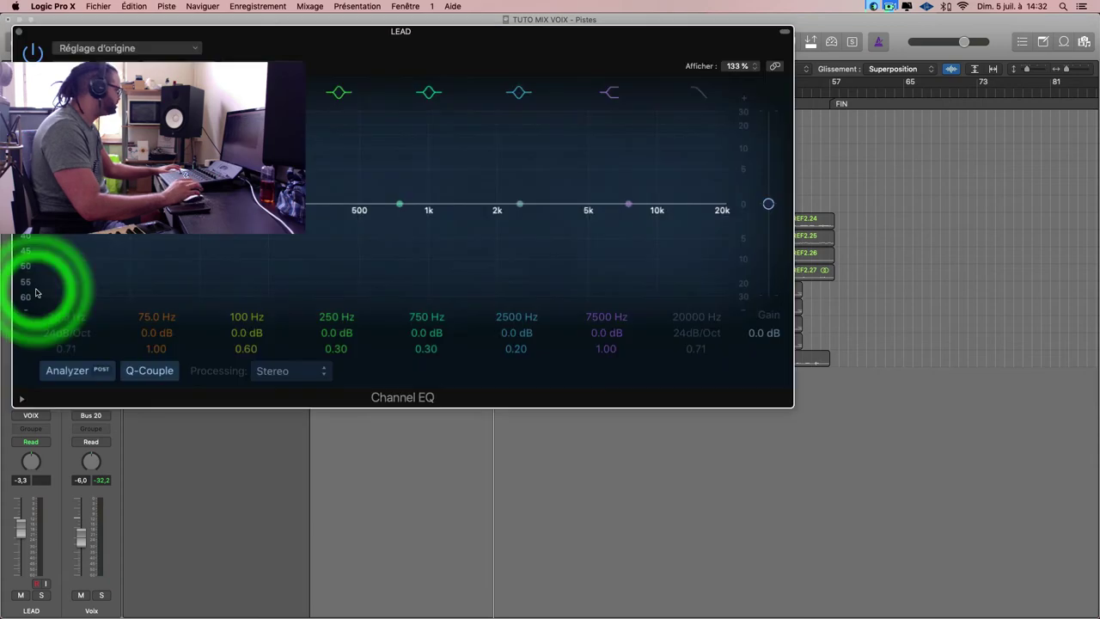
{"action": "left_click_drag", "start_coordinate": [383, 44], "coordinate": [713, 153]}
Select the LEAD.3 region, play it with cycling over its length to check the EQ analyzer, and stop playback.
{"action": "left_click", "coordinate": [443, 120]}
{"action": "left_click", "coordinate": [476, 114]}
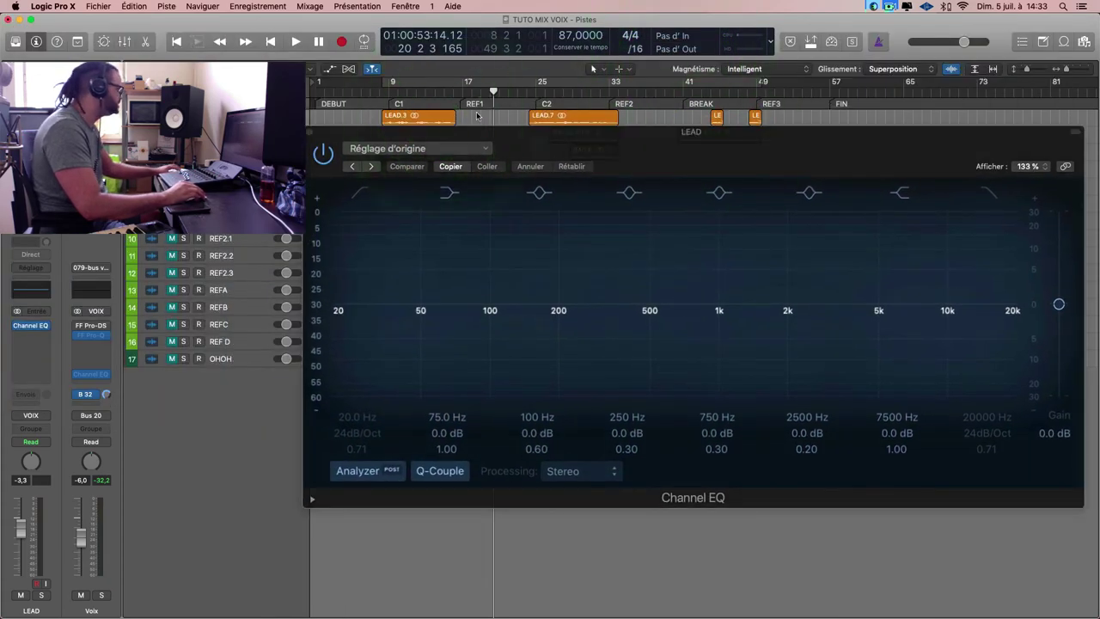
{"action": "left_click", "coordinate": [445, 122]}
{"action": "key", "text": "shift+space"}
{"action": "key", "text": "c"}
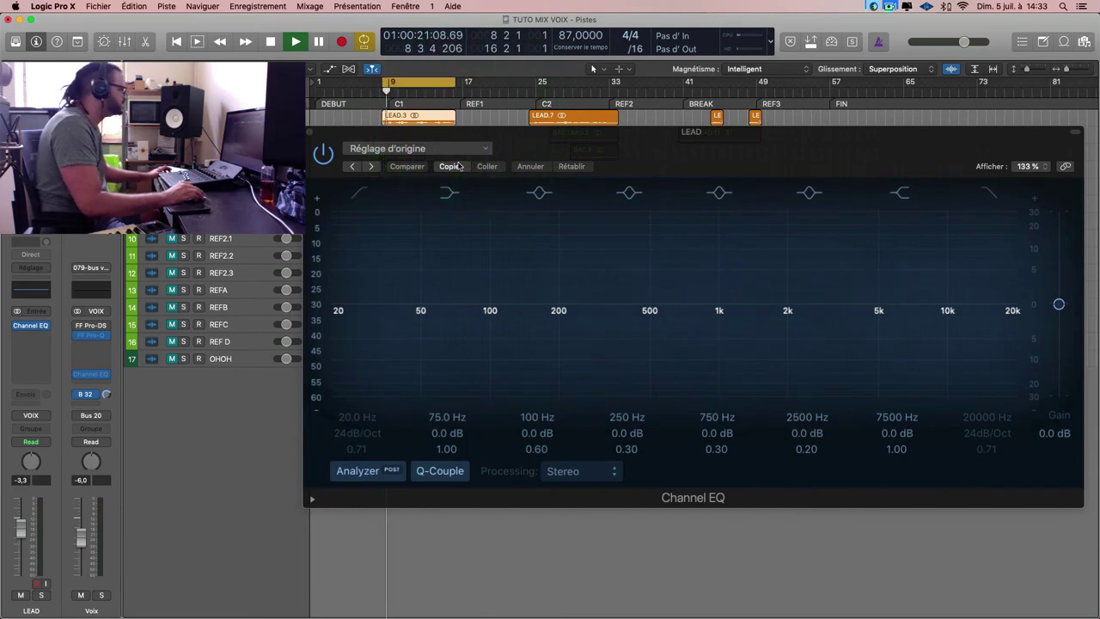
{"action": "key", "text": "space"}
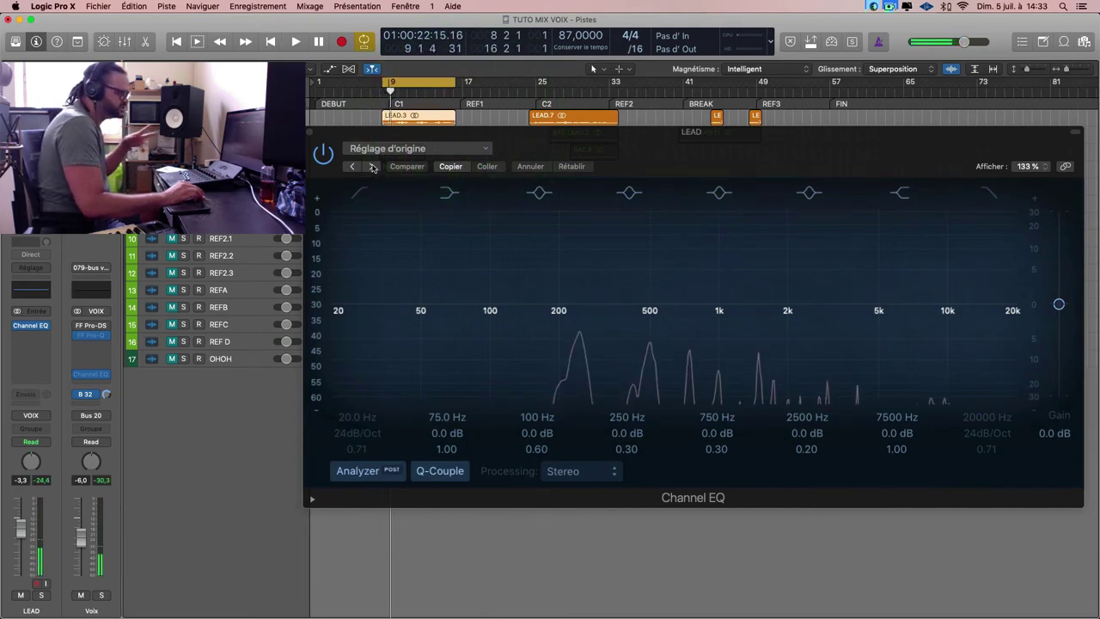
Play the LEAD vocal, move the Channel EQ window clear of its place over the tracks, and enable the high-cut band.
{"action": "key", "text": "space"}
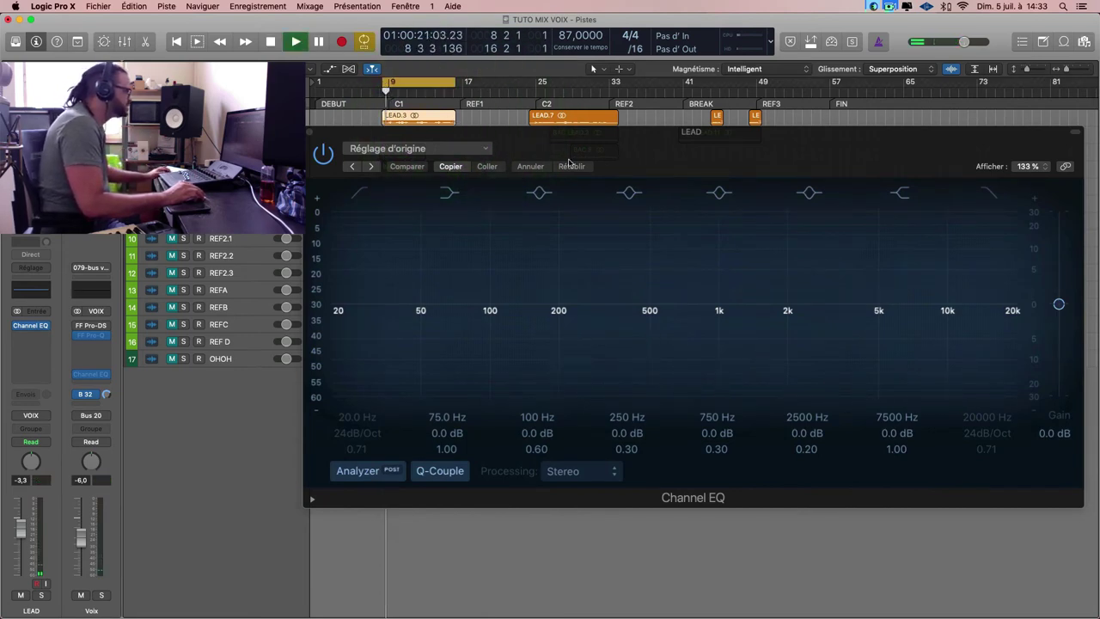
{"action": "left_click_drag", "start_coordinate": [731, 154], "coordinate": [692, 82]}
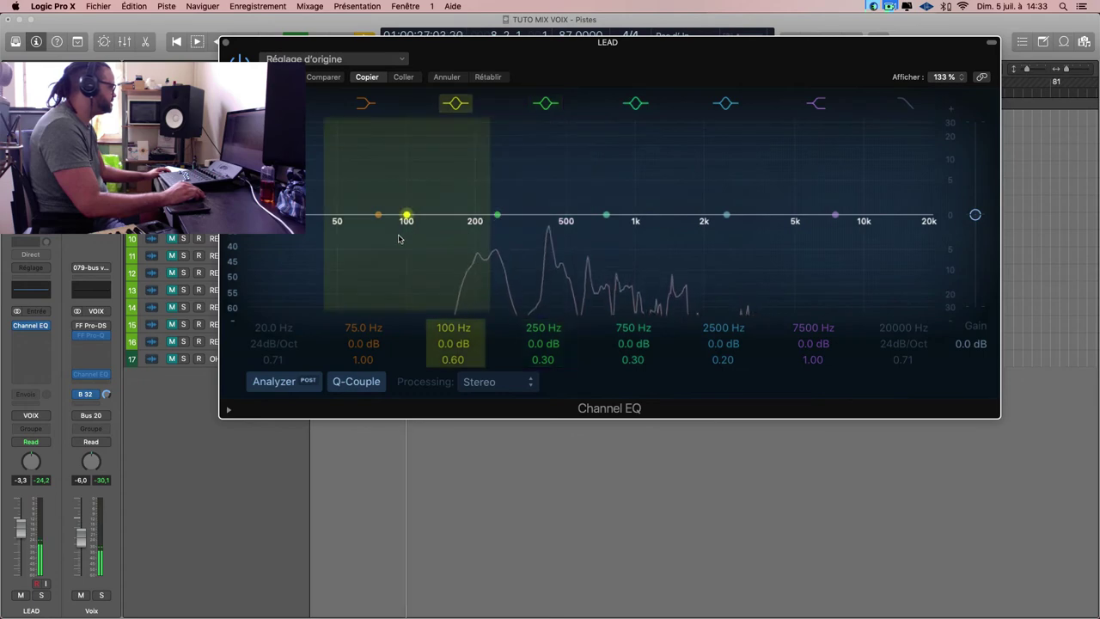
{"action": "left_click", "coordinate": [906, 104]}
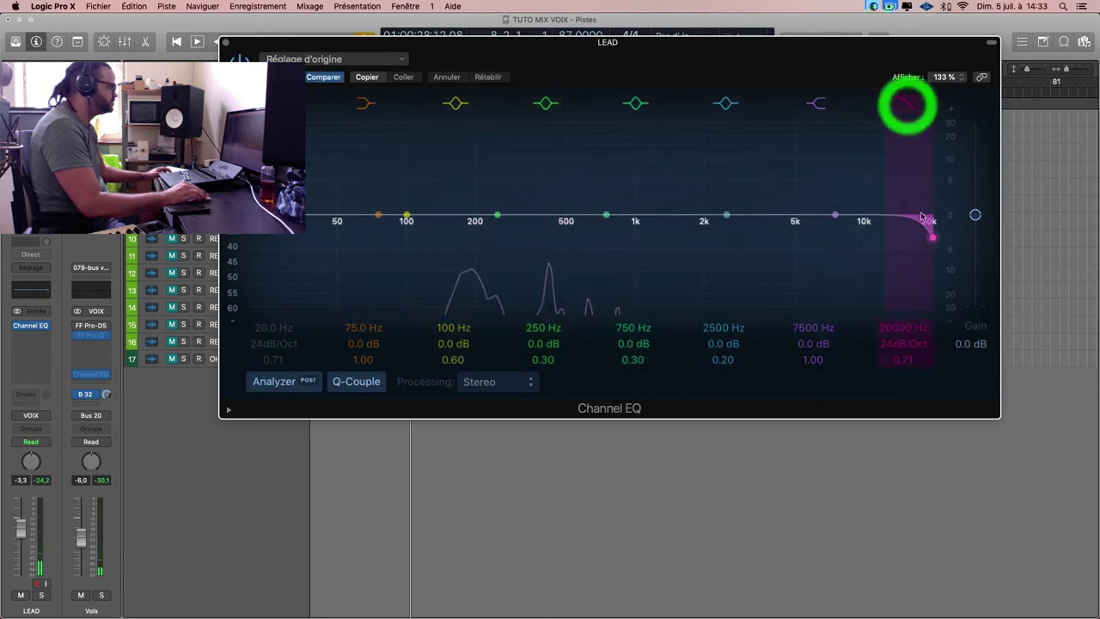
{"action": "left_click", "coordinate": [909, 105]}
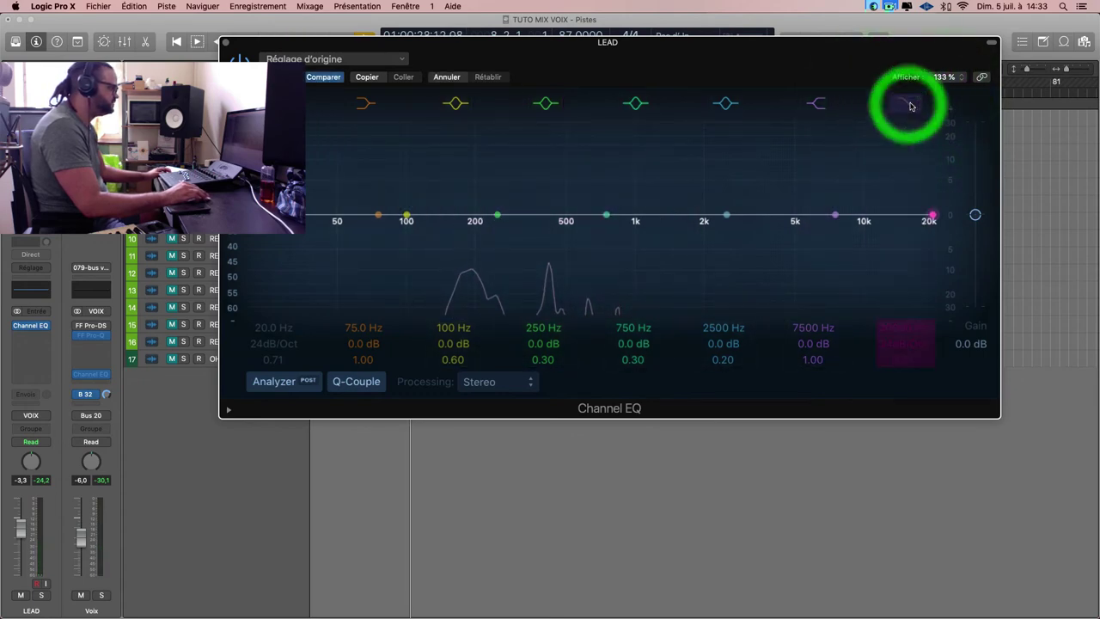
{"action": "left_click", "coordinate": [908, 105]}
Sweep the high-cut band down to about 78 Hz, then bring it back up to about 12200 Hz.
{"action": "left_click_drag", "start_coordinate": [932, 238], "coordinate": [338, 241]}
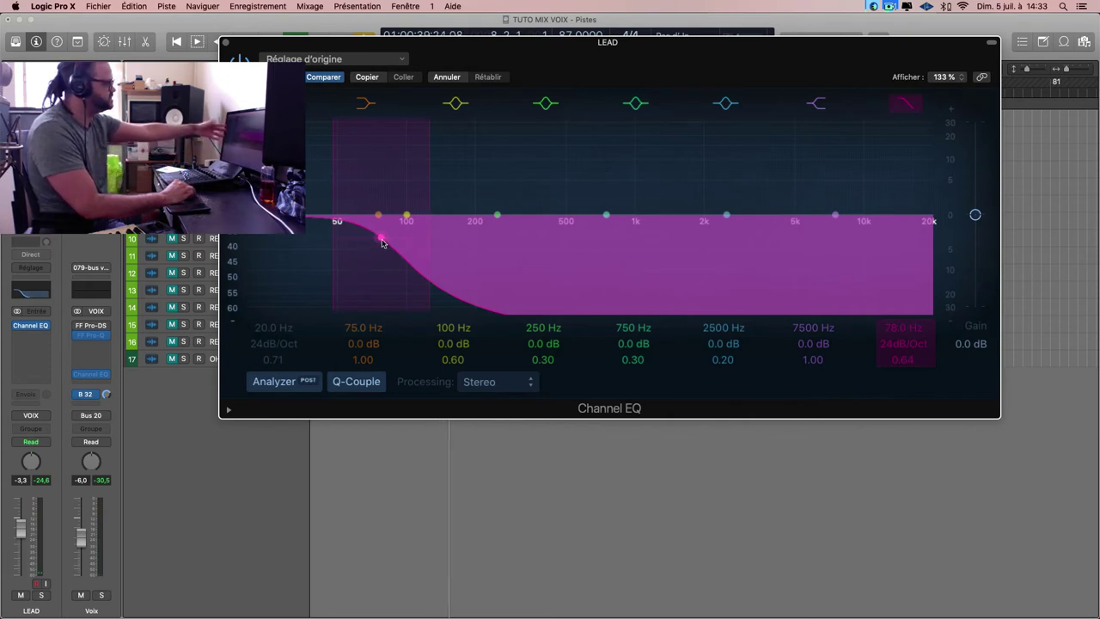
{"action": "left_click", "coordinate": [383, 244]}
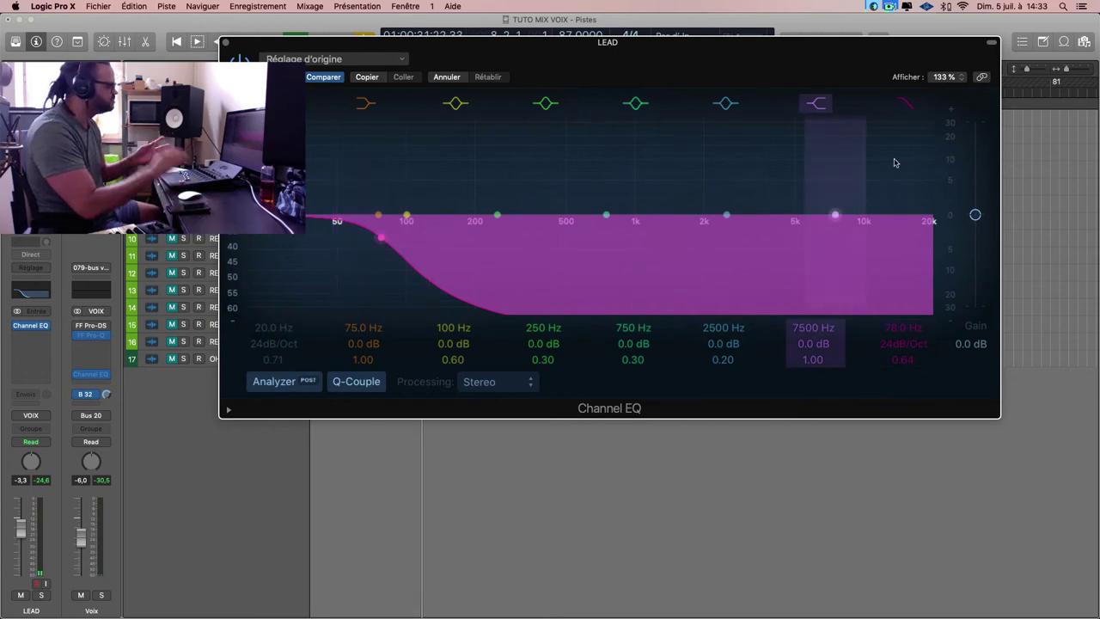
{"action": "left_click_drag", "start_coordinate": [380, 237], "coordinate": [902, 239]}
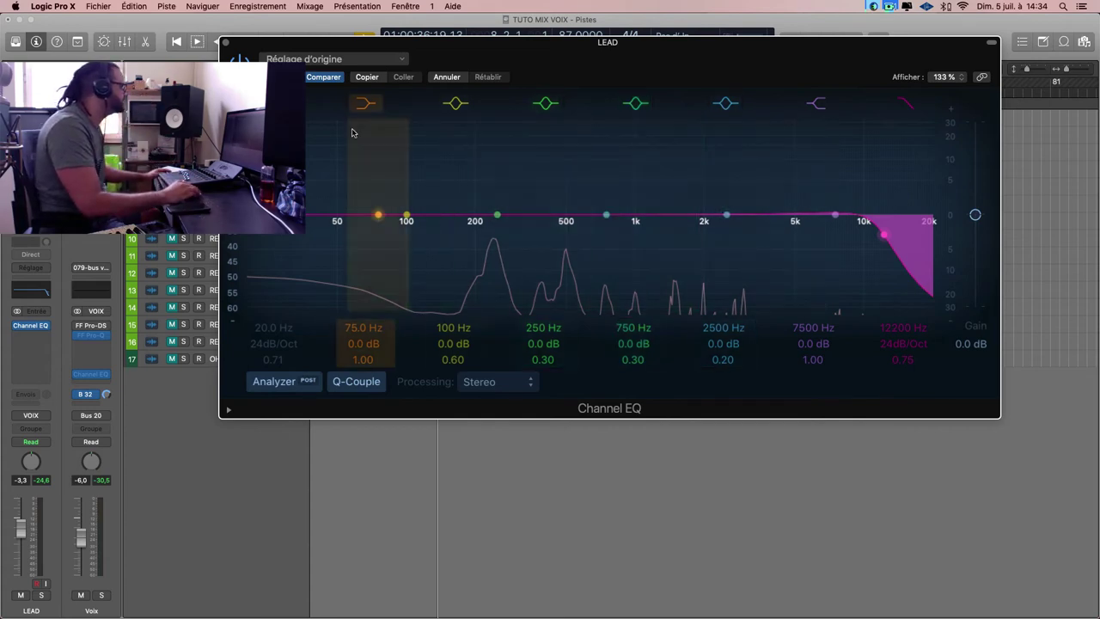
Reposition the Channel EQ window and enable the low-cut band with a 48 dB/Oct slope while the vocal plays.
{"action": "key", "text": "space"}
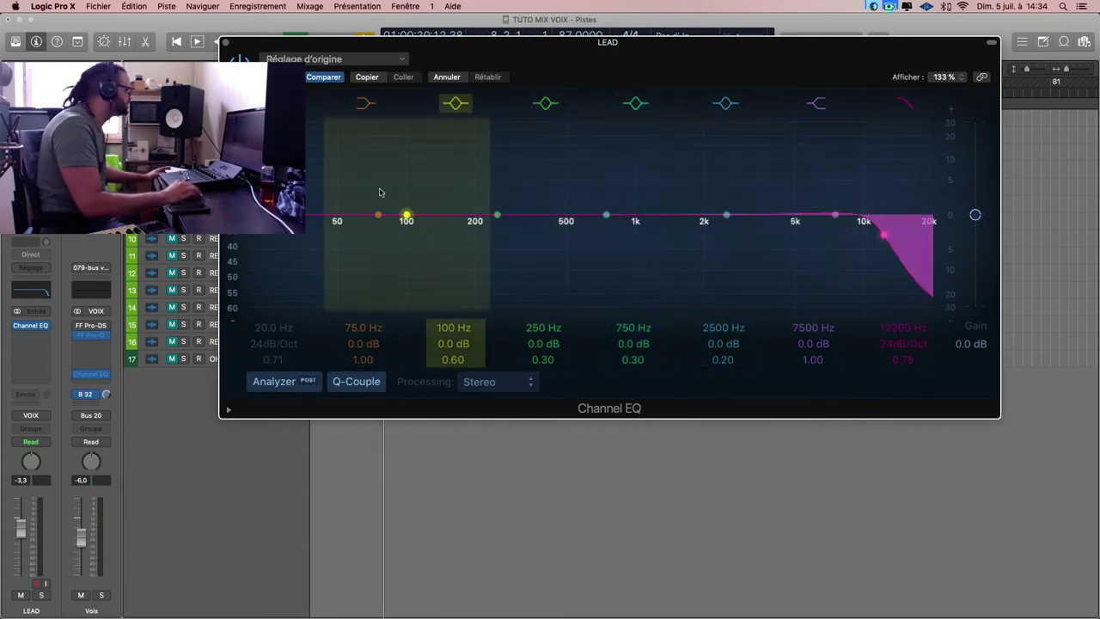
{"action": "key", "text": "space"}
{"action": "left_click_drag", "start_coordinate": [486, 61], "coordinate": [615, 69]}
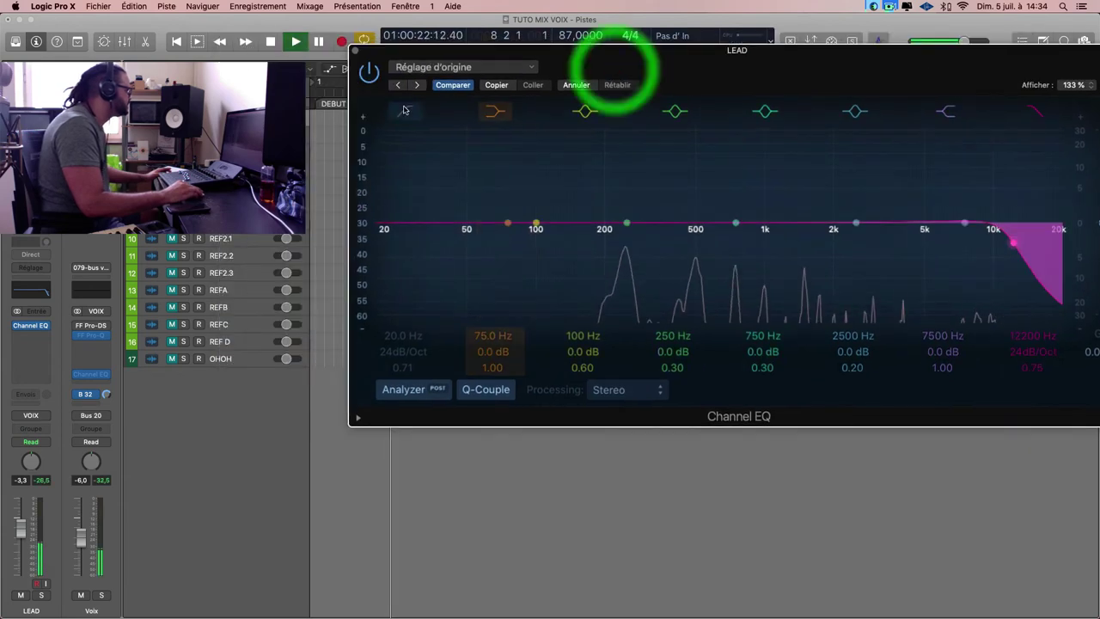
{"action": "left_click", "coordinate": [405, 110]}
{"action": "mouse_move", "coordinate": [404, 351]}
{"action": "left_mouse_down"}
{"action": "mouse_move", "coordinate": [403, 325]}
{"action": "mouse_move", "coordinate": [411, 389]}
{"action": "mouse_move", "coordinate": [401, 336]}
{"action": "left_mouse_up"}
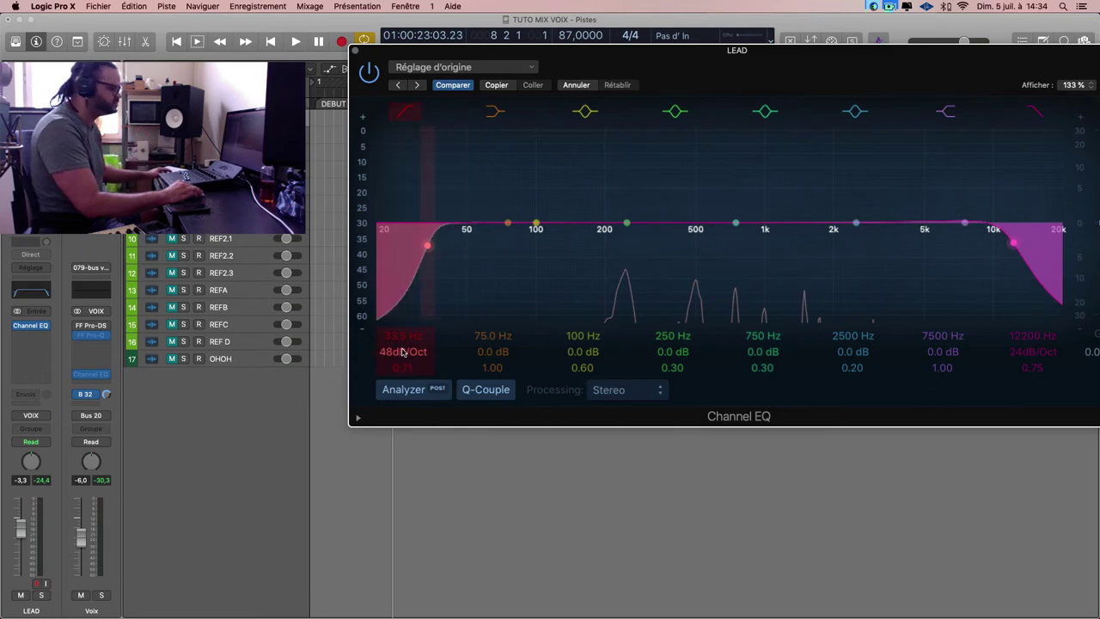
Sweep the low-cut frequency up to about 215 Hz during playback, then bring it down to about 71 Hz.
{"action": "key", "text": "space"}
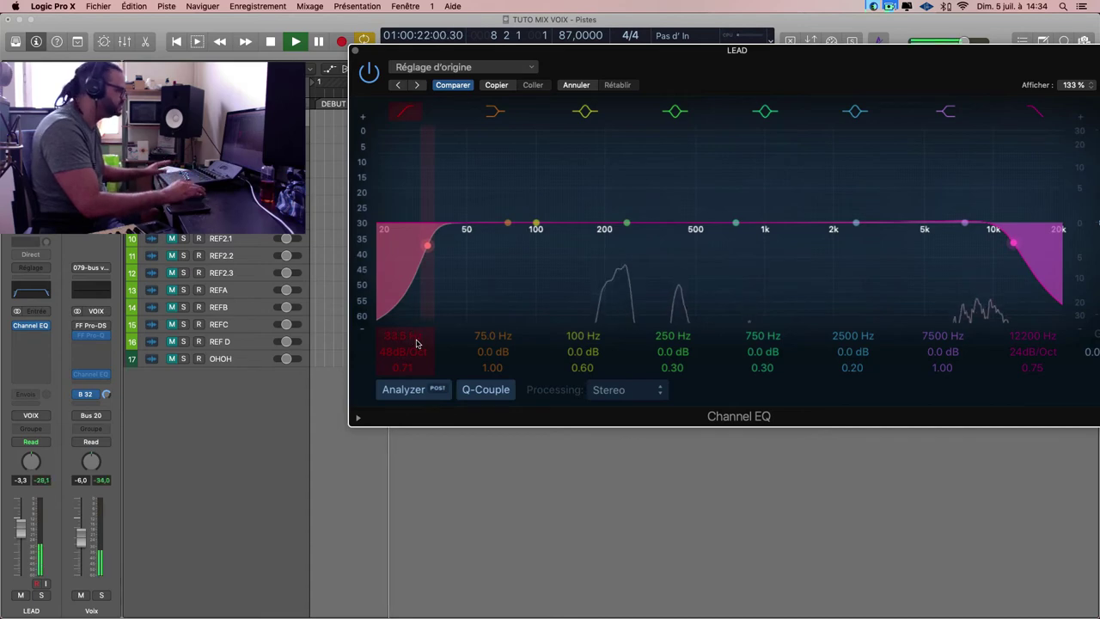
{"action": "left_click_drag", "start_coordinate": [416, 344], "coordinate": [417, 305]}
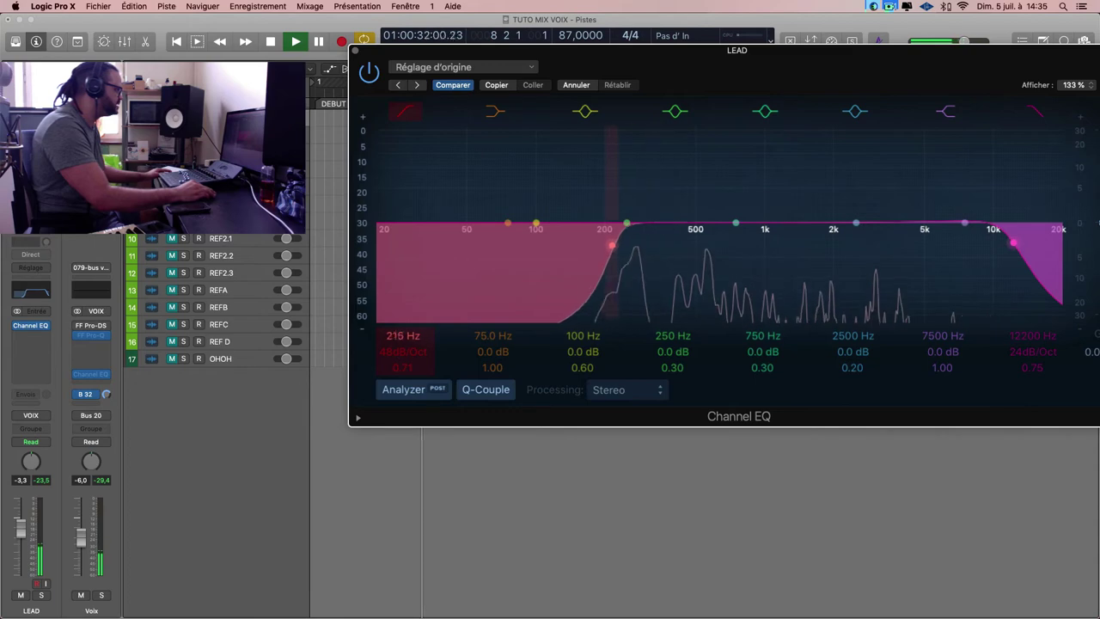
{"action": "left_click_drag", "start_coordinate": [539, 245], "coordinate": [502, 245]}
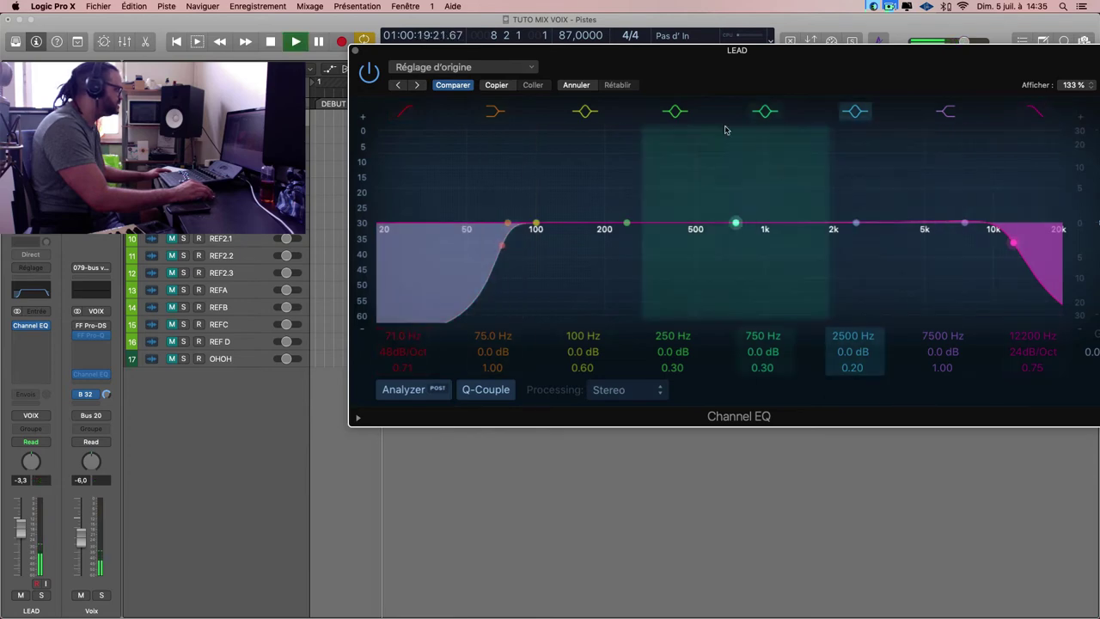
Move the EQ window off the LEAD regions, enlarge the track view, and set the cycle range from bar 9 to bar 16.
{"action": "mouse_move", "coordinate": [713, 63]}
{"action": "left_mouse_down"}
{"action": "mouse_move", "coordinate": [789, 375]}
{"action": "mouse_move", "coordinate": [780, 362]}
{"action": "left_mouse_up"}
{"action": "left_click", "coordinate": [705, 295]}
{"action": "scroll", "coordinate": [378, 106], "scroll_direction": "up", "scroll_amount": 5}
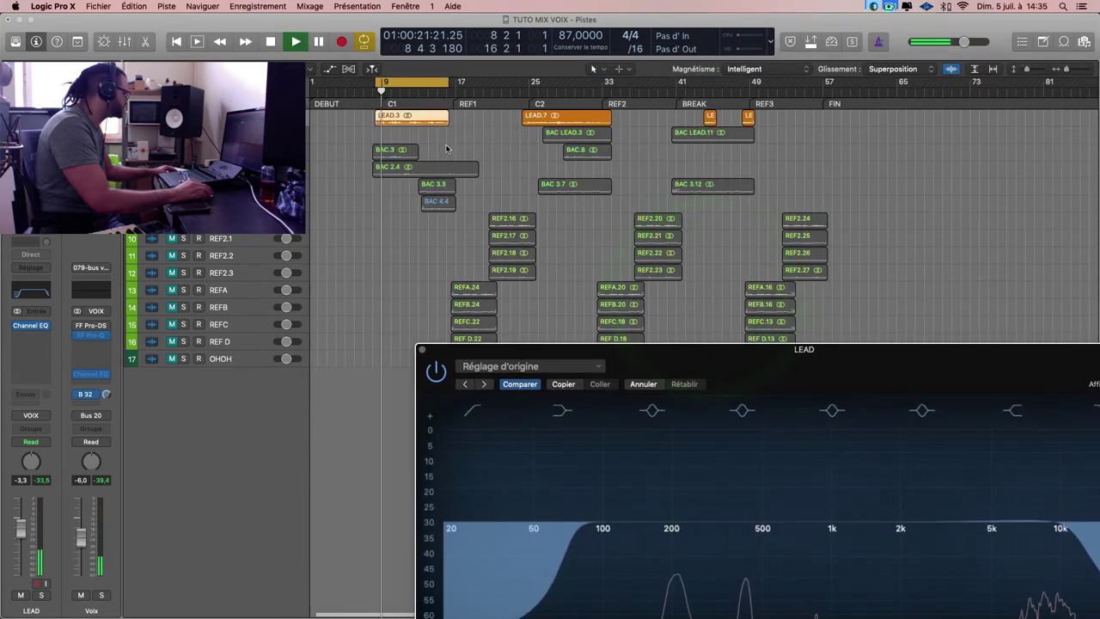
{"action": "key", "text": "space"}
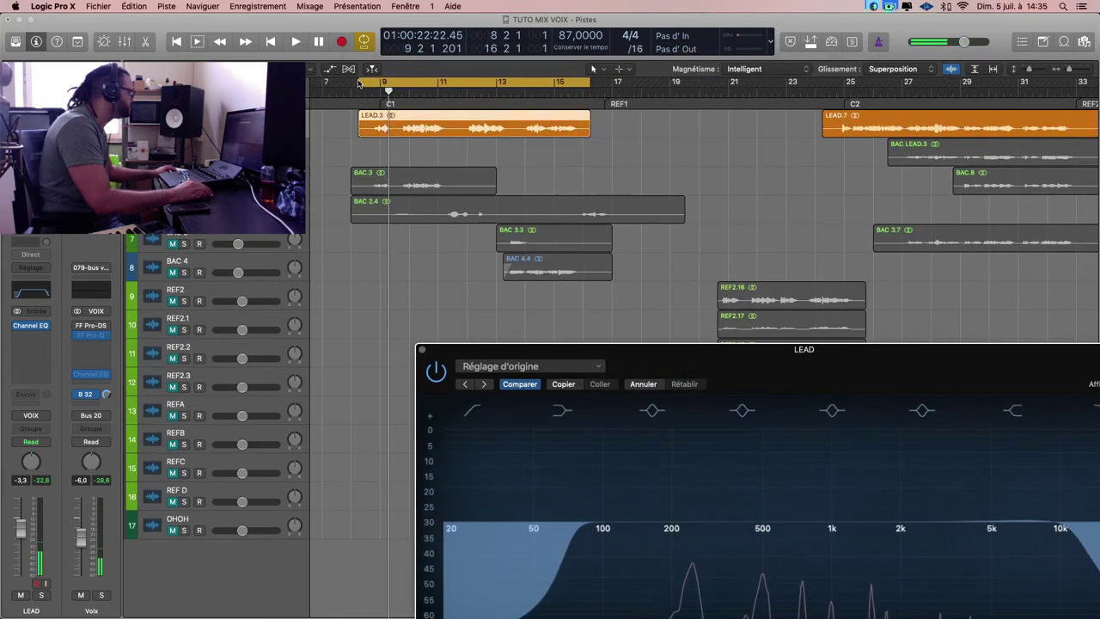
{"action": "left_click", "coordinate": [383, 90]}
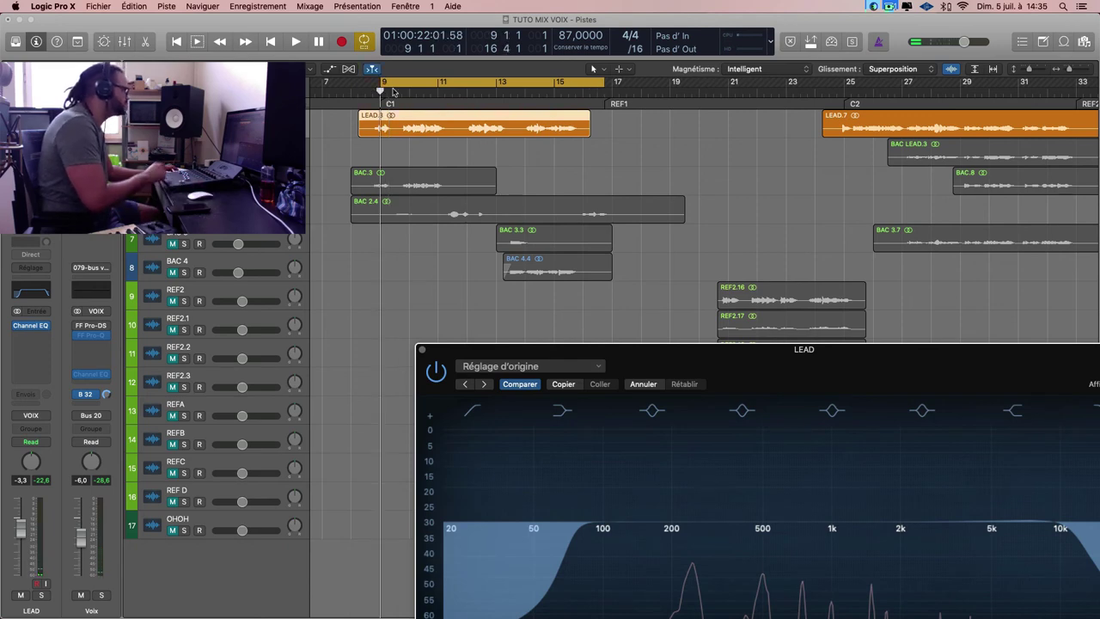
{"action": "key", "text": "space"}
{"action": "left_click_drag", "start_coordinate": [604, 86], "coordinate": [583, 87]}
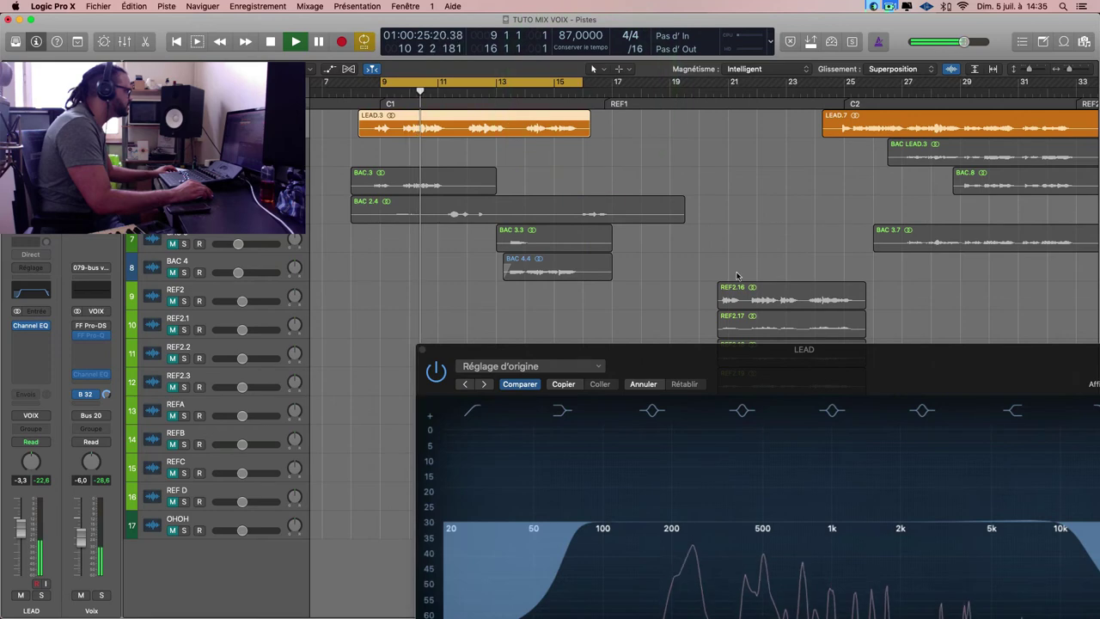
Set the LEAD EQ's high cut to 20000 Hz and its low cut to about 122 Hz with a Q of 0.60.
{"action": "left_click_drag", "start_coordinate": [933, 372], "coordinate": [781, 98]}
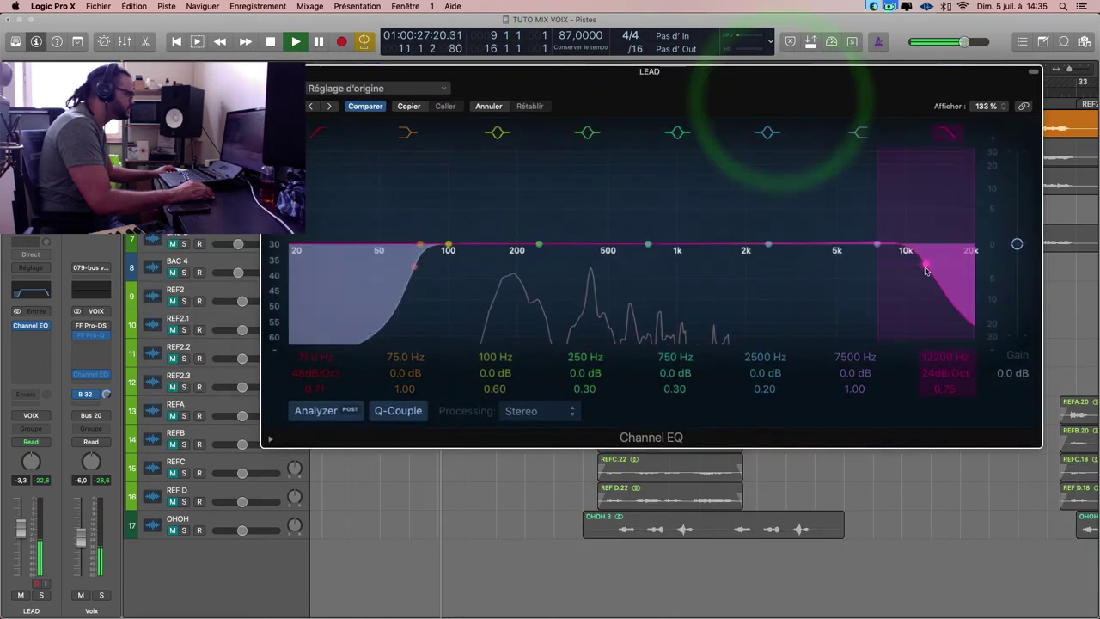
{"action": "left_click", "coordinate": [973, 265]}
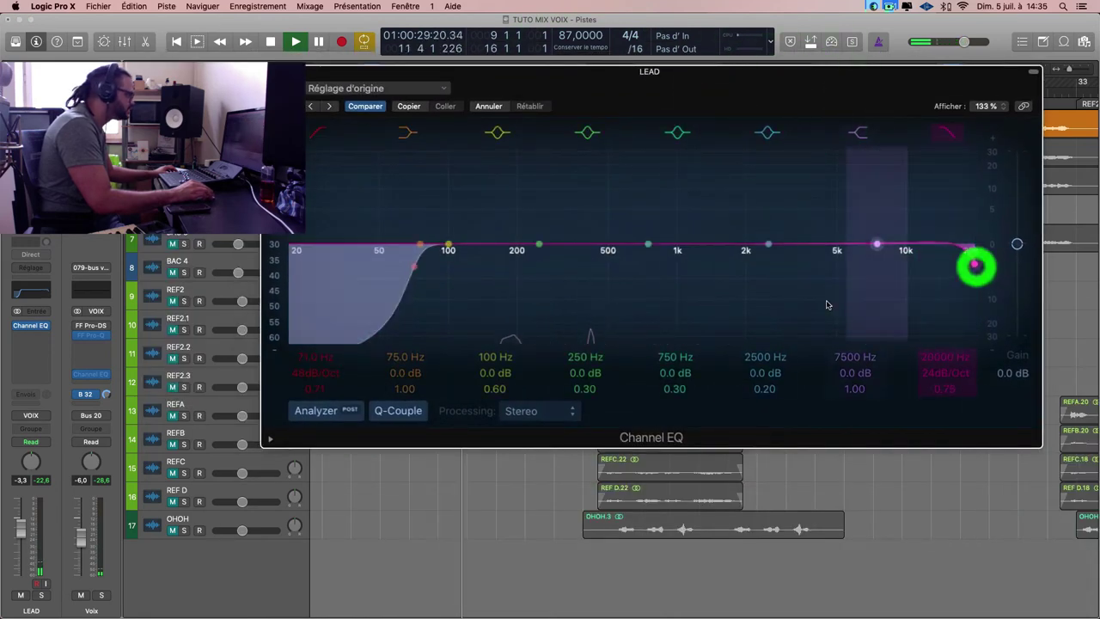
{"action": "left_click_drag", "start_coordinate": [436, 289], "coordinate": [471, 273]}
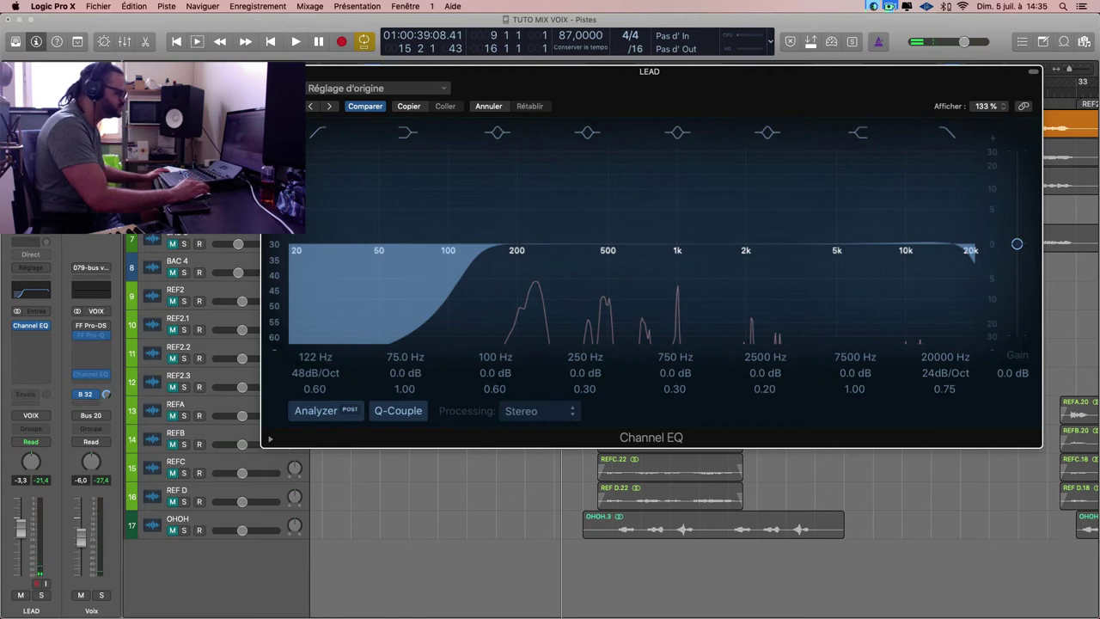
Compare the LEAD vocal with the Channel EQ bypassed and re-enabled by playing it each way, then stop playback.
{"action": "left_click", "coordinate": [289, 96]}
{"action": "key", "text": "space"}
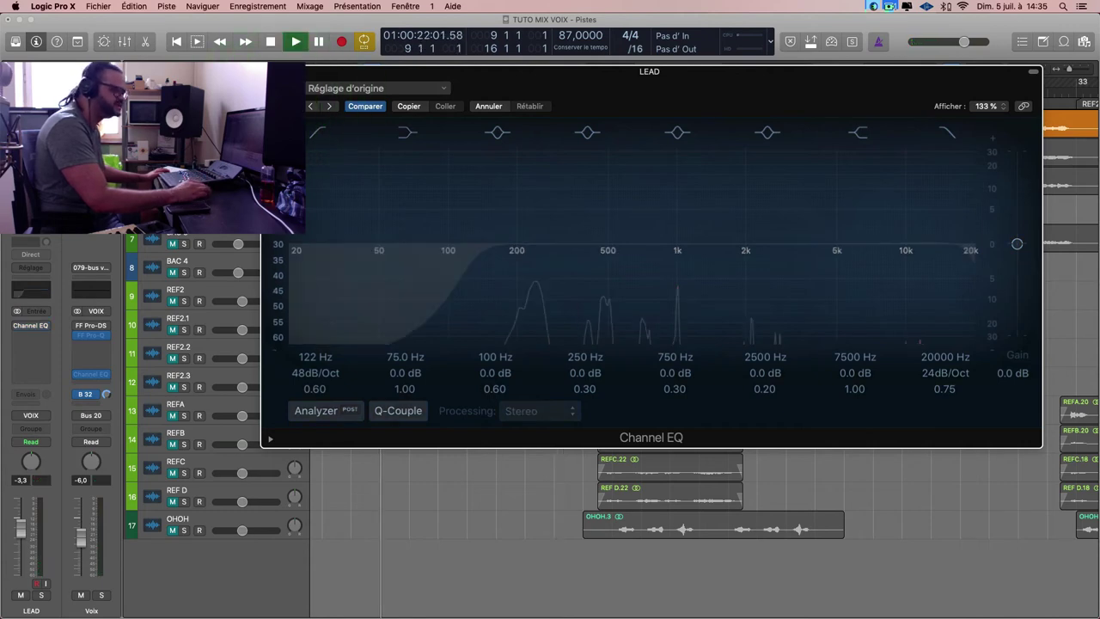
{"action": "key", "text": "space"}
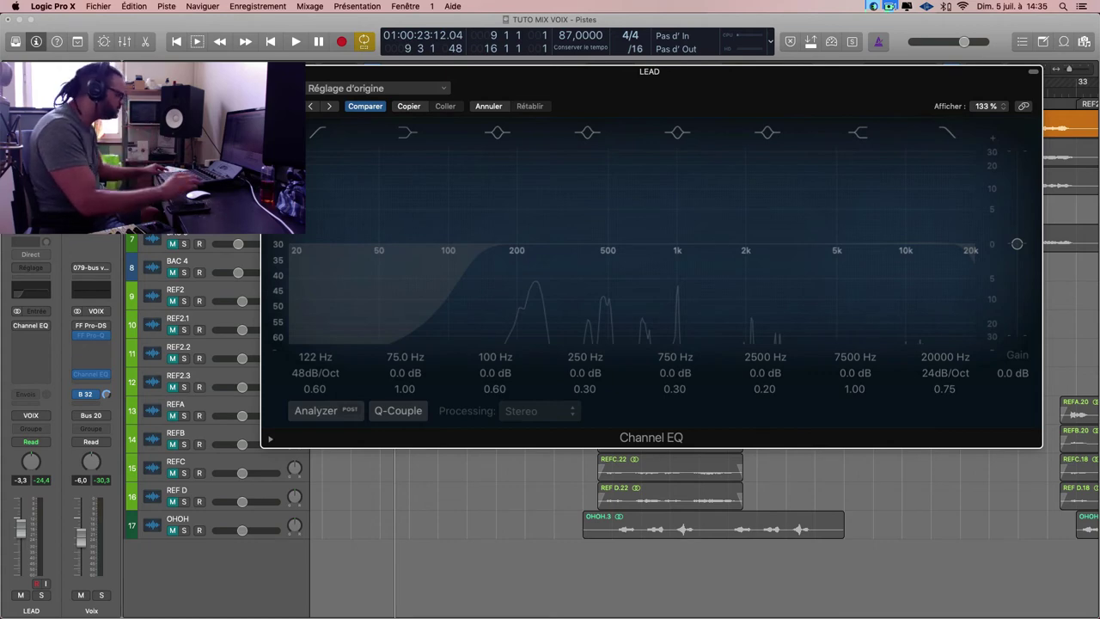
{"action": "key", "text": "space"}
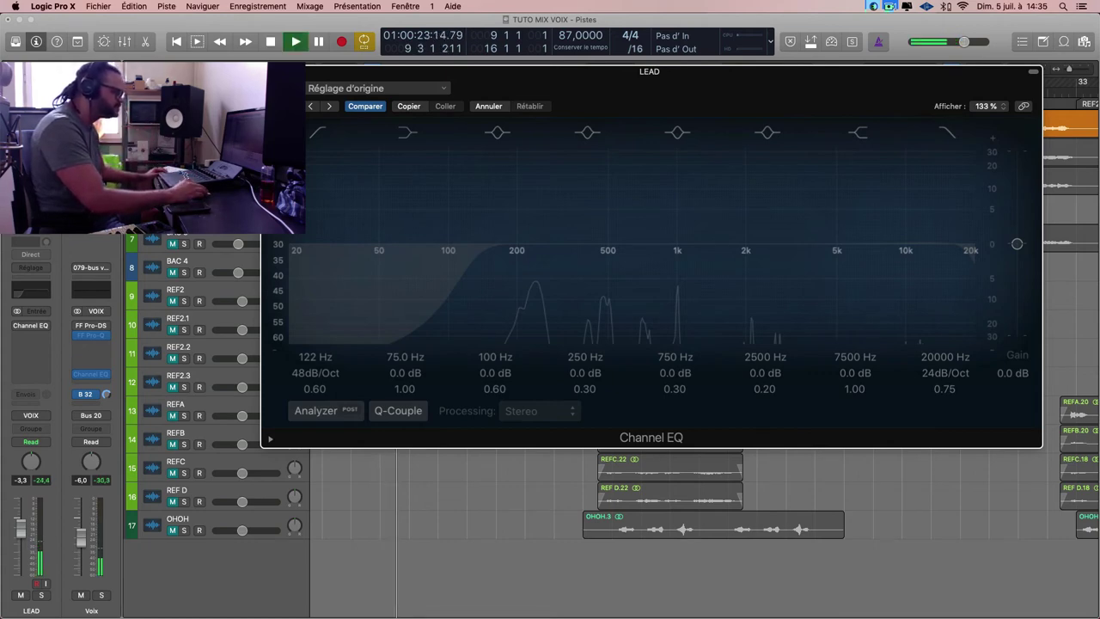
{"action": "key", "text": "space"}
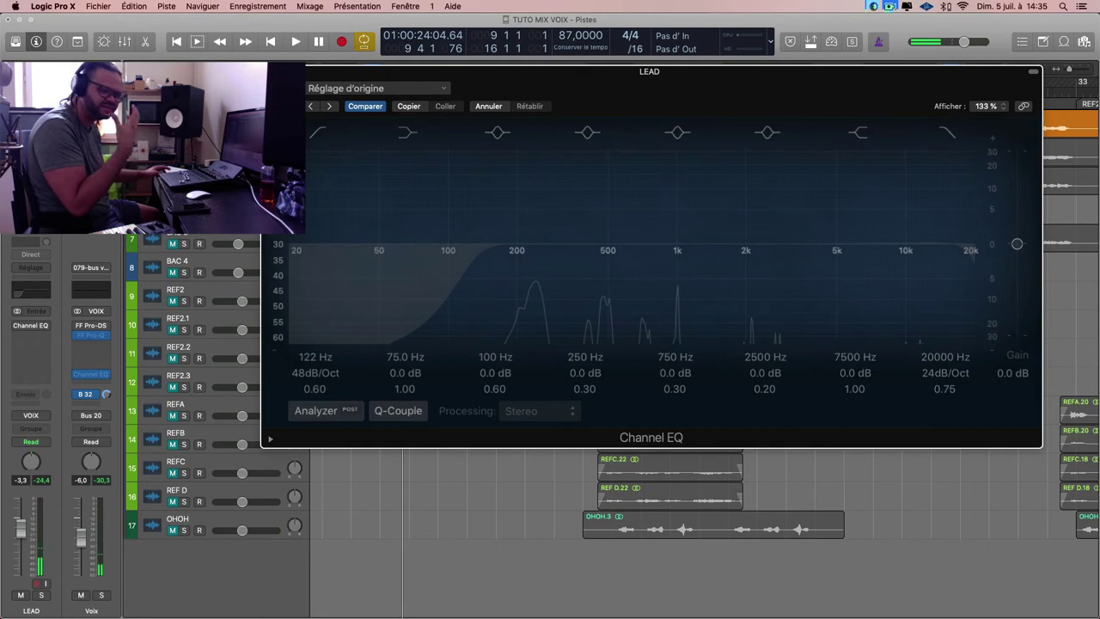
{"action": "key", "text": "space"}
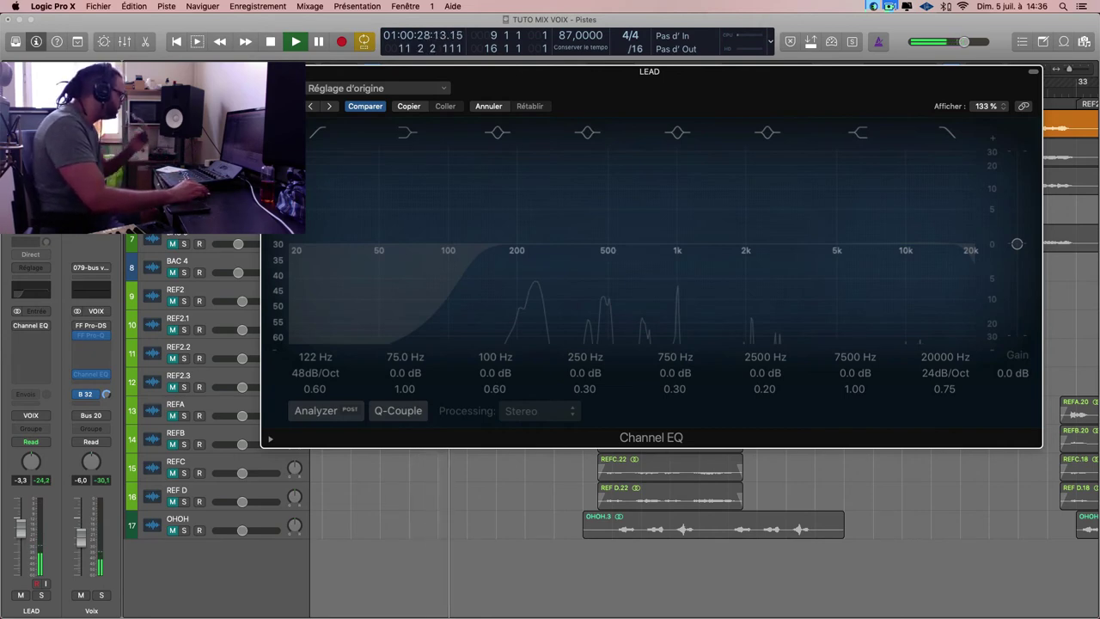
{"action": "key", "text": "space"}
{"action": "left_click", "coordinate": [285, 95]}
{"action": "key", "text": "space"}
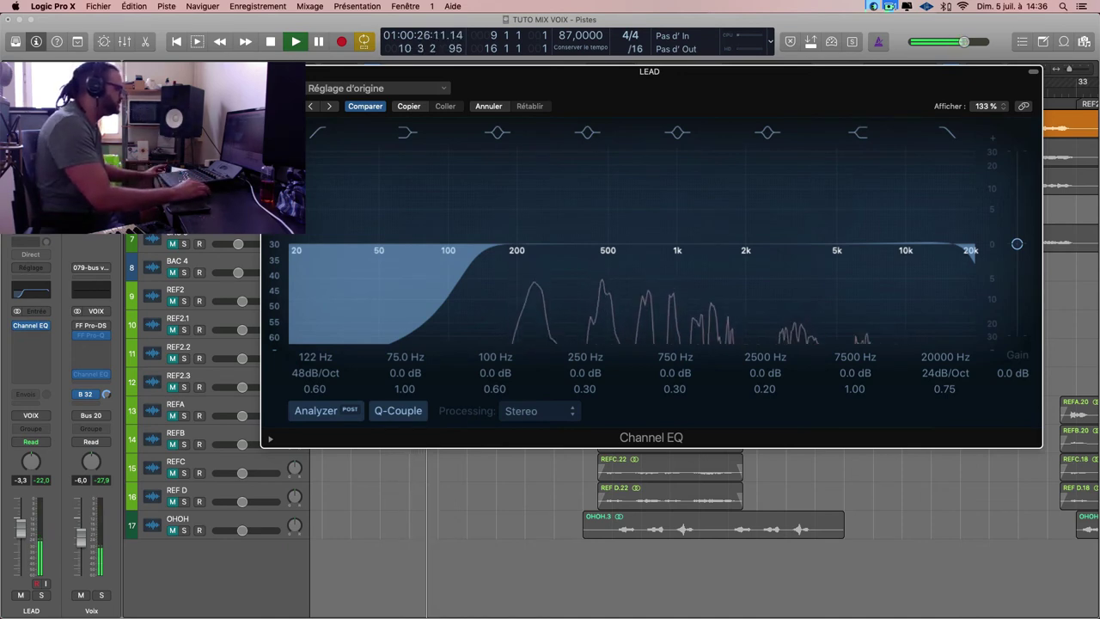
{"action": "key", "text": "space"}
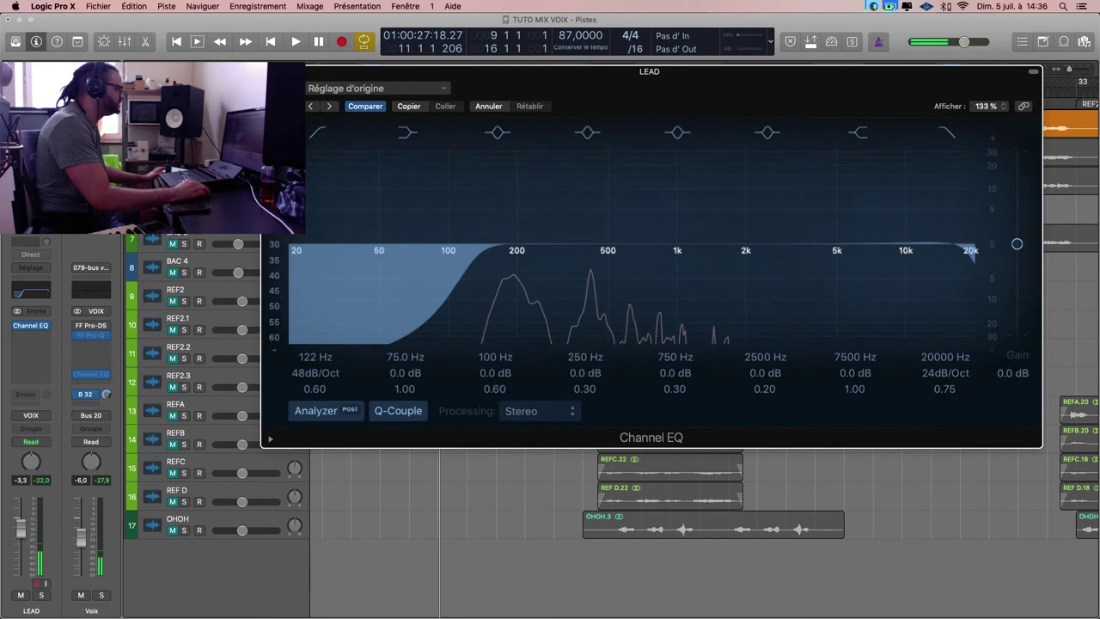
Close the LEAD EQ window, solo the BAC 1 track and play its BAC.3 region with cycling over its length.
{"action": "key", "text": "super+w"}
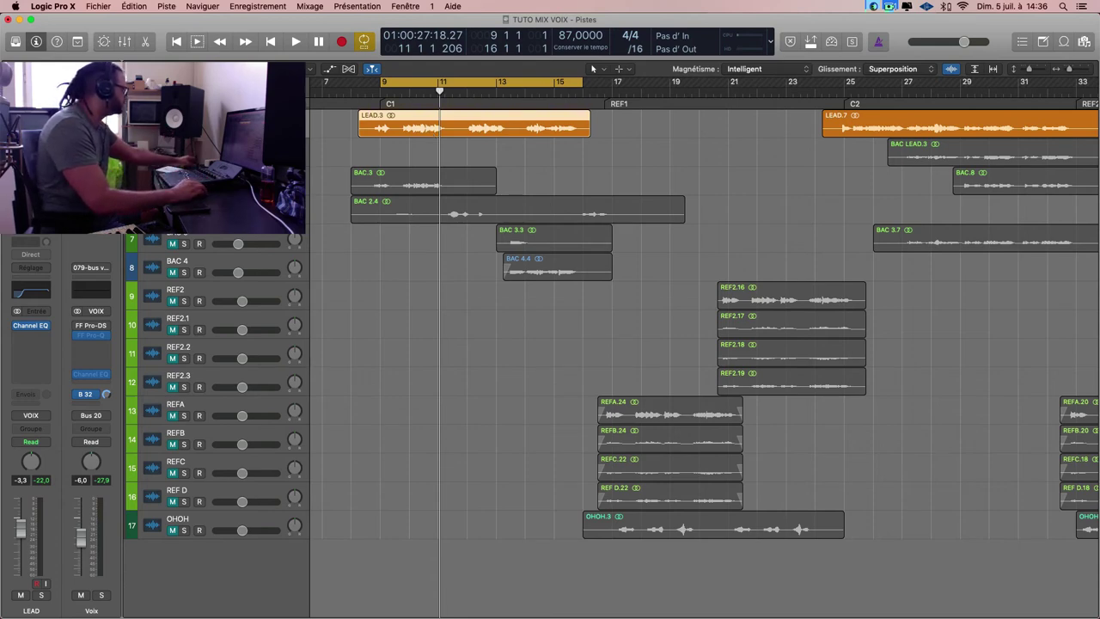
{"action": "left_click", "coordinate": [184, 185]}
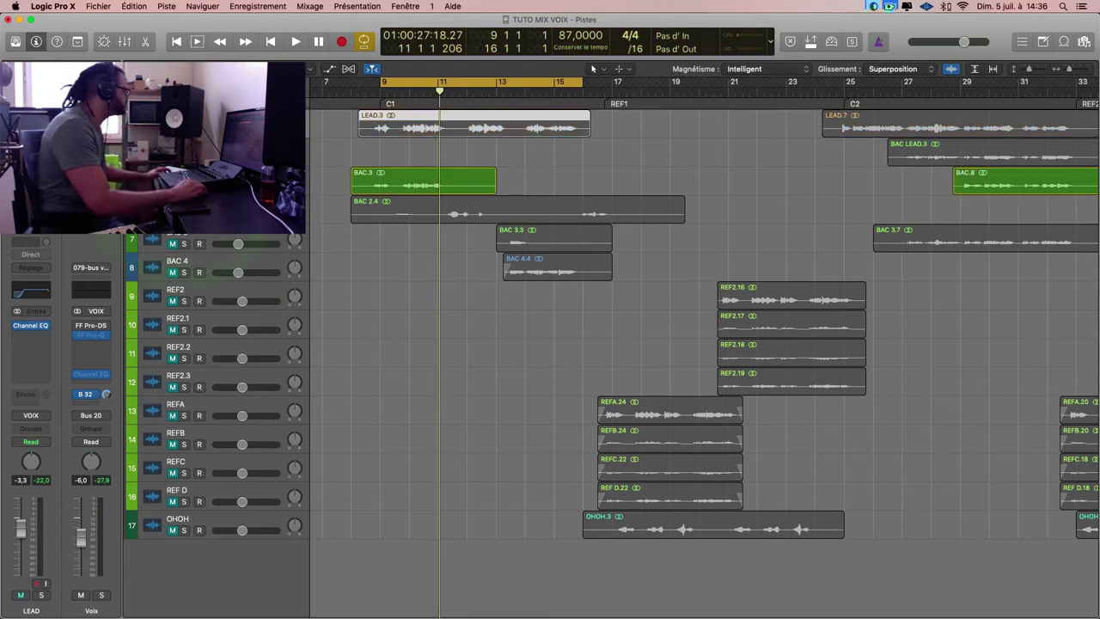
{"action": "left_click", "coordinate": [386, 187]}
{"action": "key", "text": "u"}
{"action": "key", "text": "space"}
Increase the track height and trim a little off the start and end of the BAC.3 region.
{"action": "key", "text": "super+Down"}
{"action": "key", "text": "super+Down"}
{"action": "key", "text": "super+Down"}
{"action": "key", "text": "super+Down"}
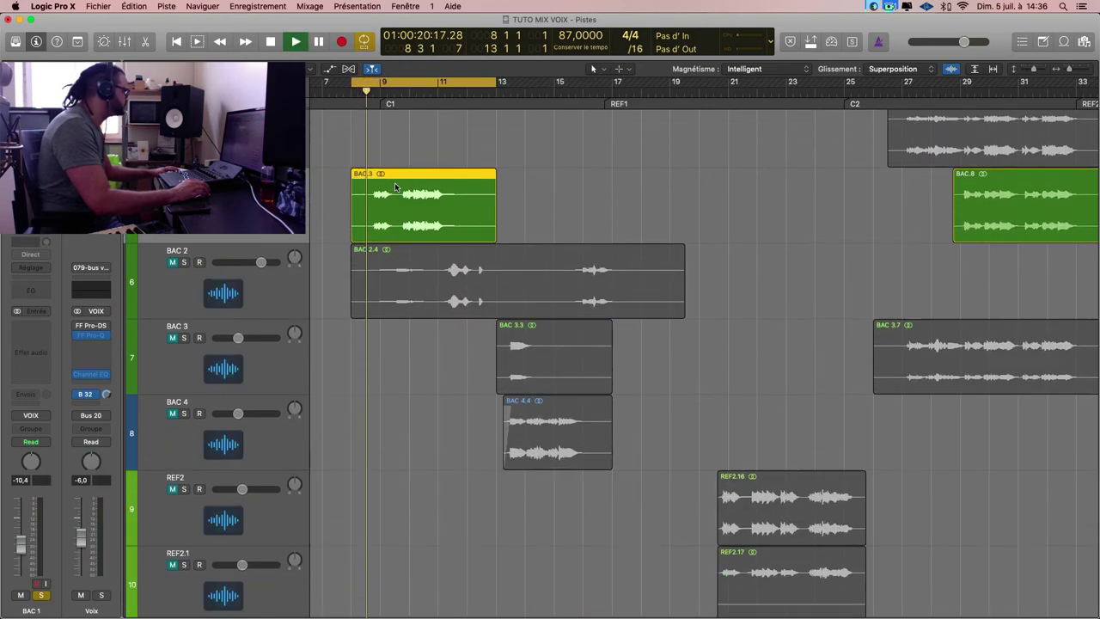
{"action": "left_click_drag", "start_coordinate": [355, 244], "coordinate": [366, 244]}
{"action": "left_click_drag", "start_coordinate": [493, 250], "coordinate": [467, 251]}
Insert a Channel EQ on the BAC 1 channel and move its window away from the channel strip.
{"action": "left_click", "coordinate": [28, 290]}
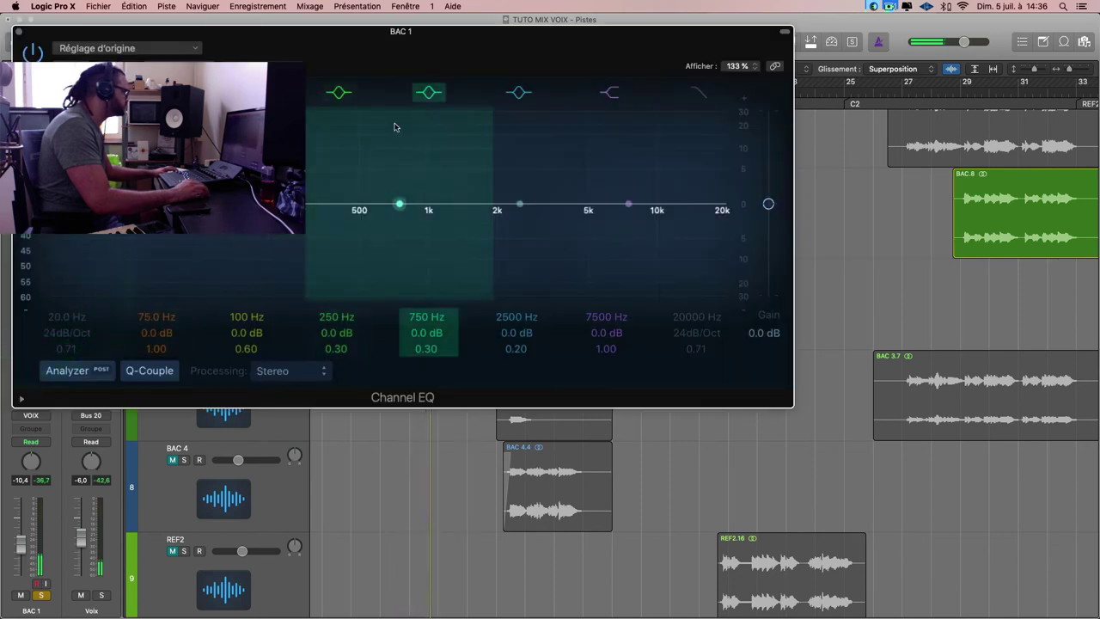
{"action": "left_click_drag", "start_coordinate": [418, 54], "coordinate": [606, 62]}
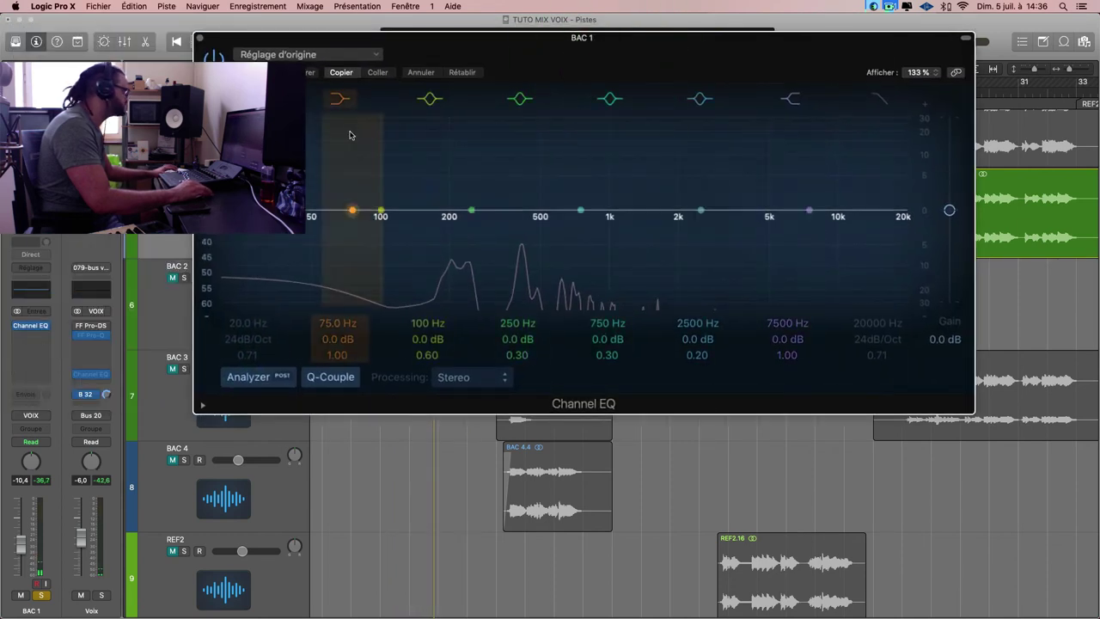
{"action": "left_click", "coordinate": [259, 73]}
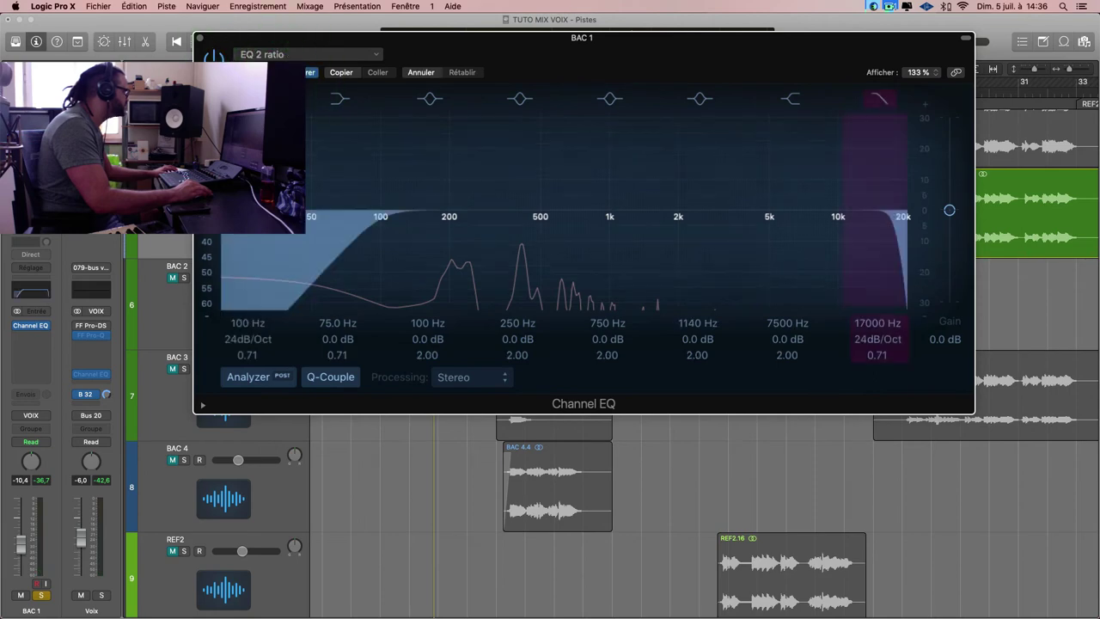
{"action": "left_click", "coordinate": [242, 73]}
{"action": "left_click", "coordinate": [242, 72]}
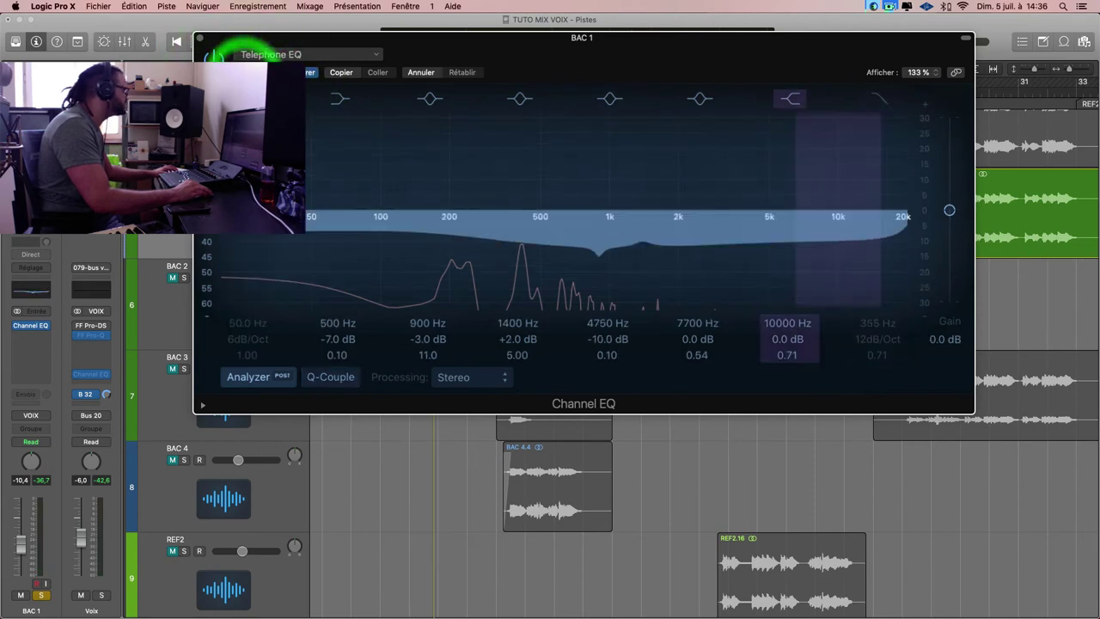
{"action": "left_click", "coordinate": [214, 57]}
{"action": "left_click", "coordinate": [277, 54]}
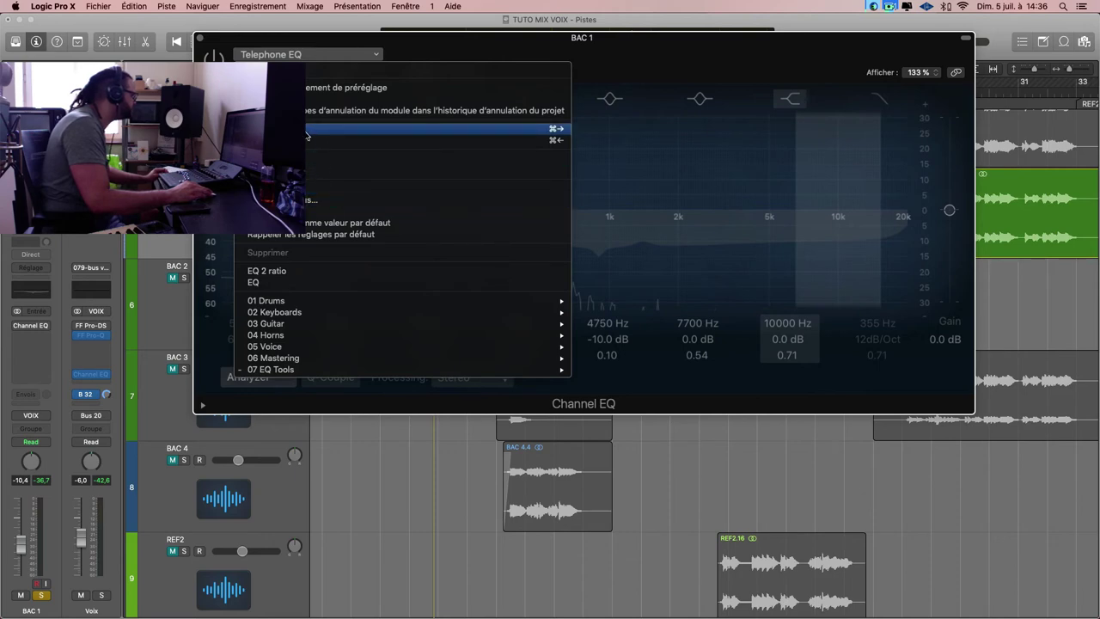
{"action": "left_click", "coordinate": [352, 234]}
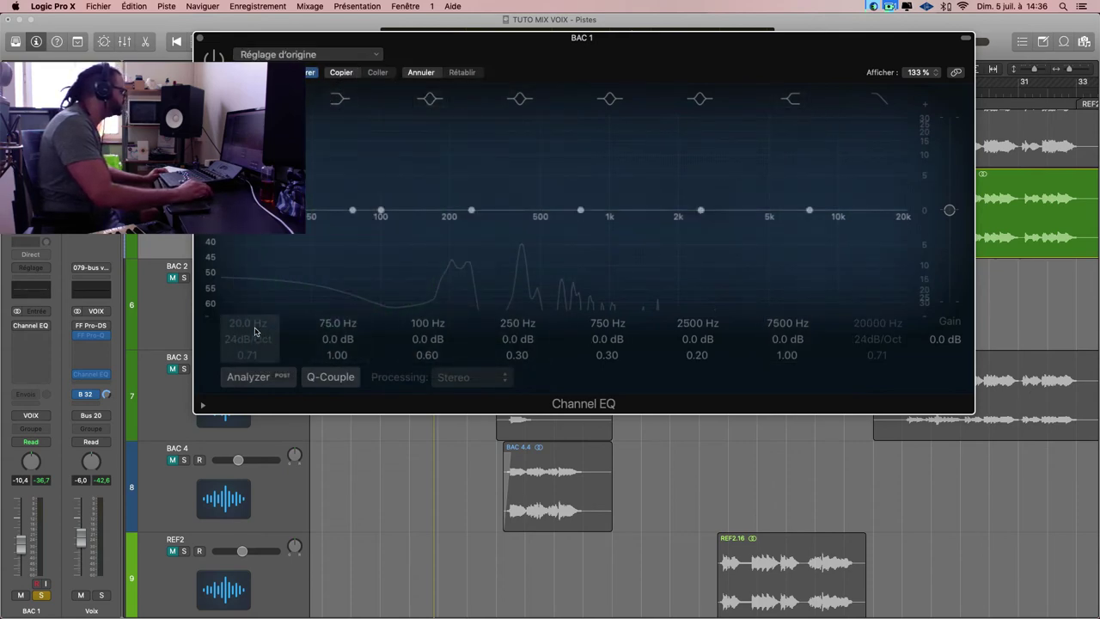
Enable the low cut band of BAC 1's Channel EQ and set it to 43 Hz with a 48 dB/Oct slope.
{"action": "left_click", "coordinate": [254, 99]}
{"action": "left_click_drag", "start_coordinate": [254, 328], "coordinate": [254, 277]}
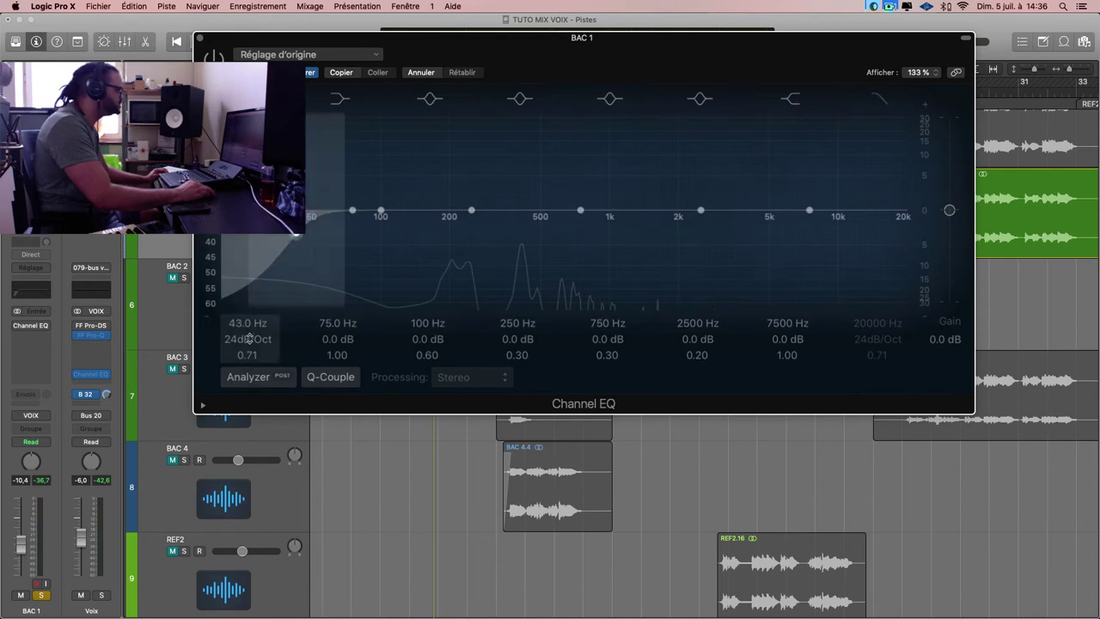
{"action": "left_click_drag", "start_coordinate": [249, 338], "coordinate": [249, 326]}
Enable the high cut band at 14400 Hz with a 48 dB/Oct slope and take the EQ out of bypass.
{"action": "left_click", "coordinate": [881, 101]}
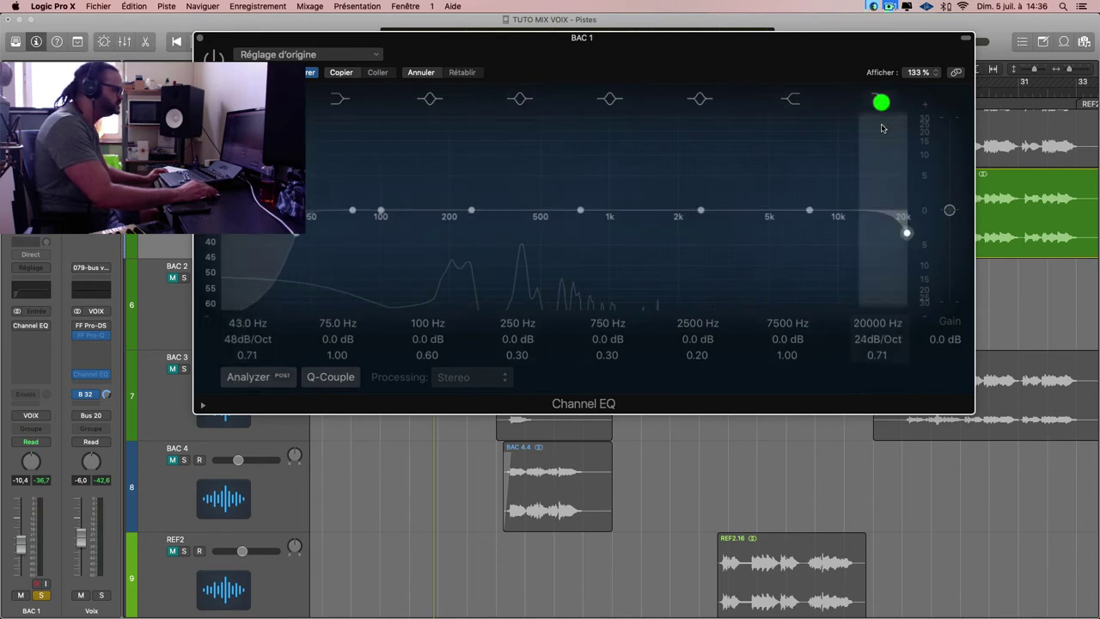
{"action": "left_click", "coordinate": [882, 325]}
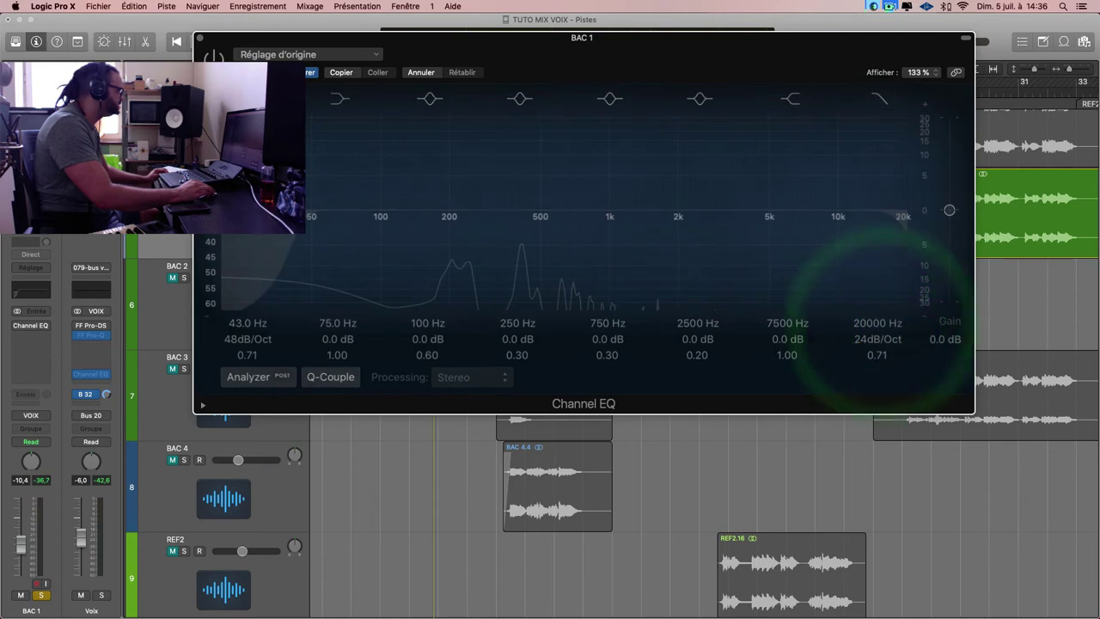
{"action": "left_click", "coordinate": [215, 56]}
{"action": "left_click", "coordinate": [879, 339]}
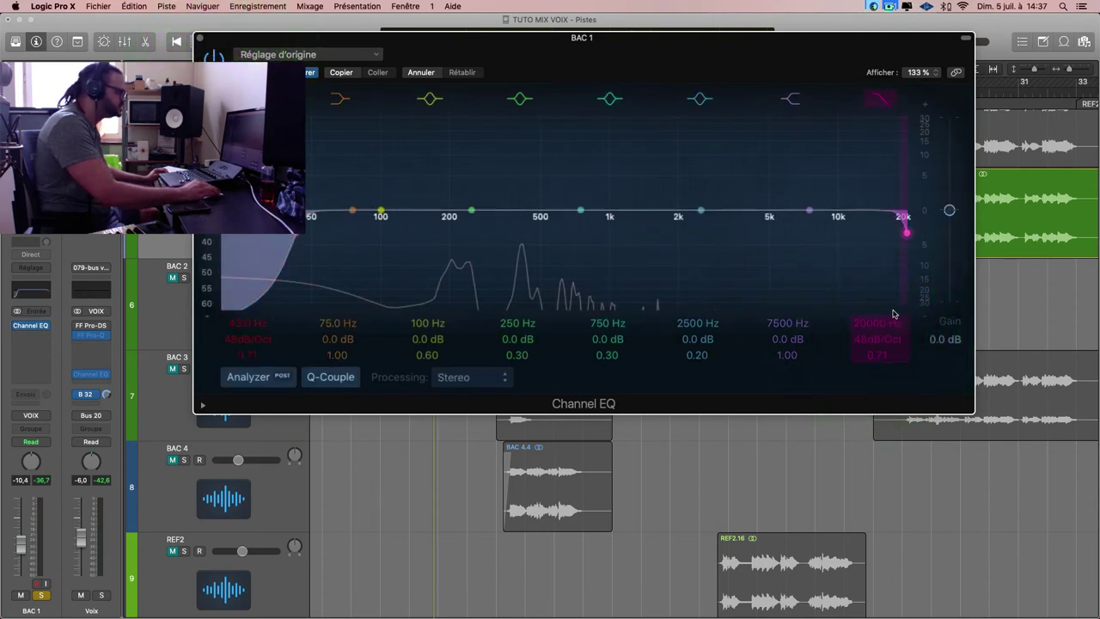
{"action": "mouse_move", "coordinate": [877, 324]}
{"action": "left_mouse_down"}
{"action": "mouse_move", "coordinate": [877, 370]}
{"action": "mouse_move", "coordinate": [877, 343]}
{"action": "left_mouse_up"}
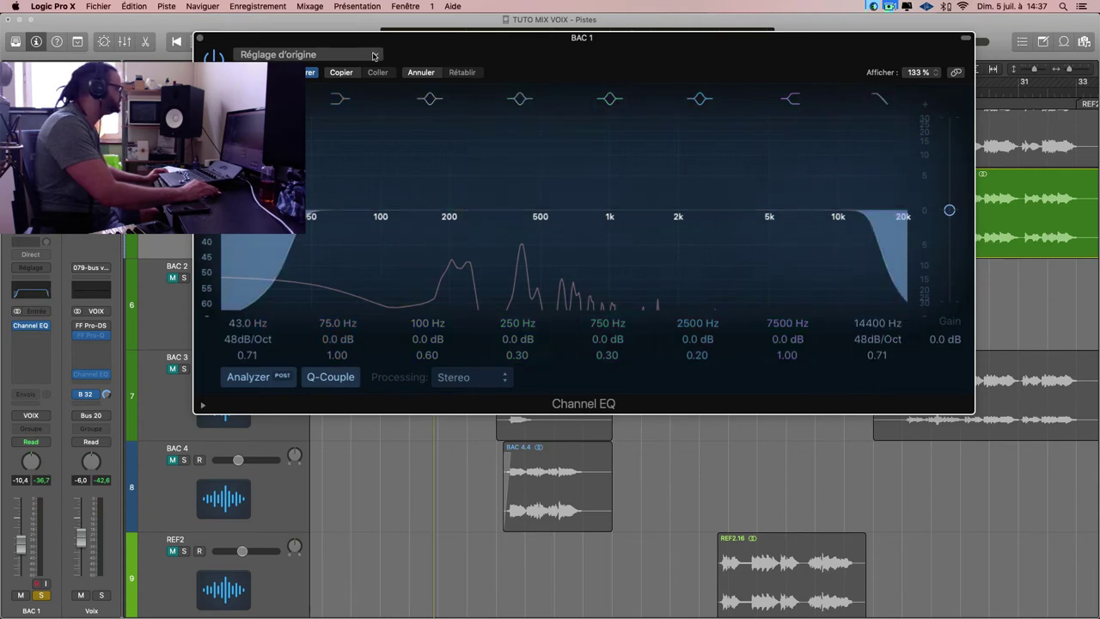
Save the current Channel EQ settings as a preset named "eq coupe".
{"action": "left_click_drag", "start_coordinate": [467, 59], "coordinate": [577, 64]}
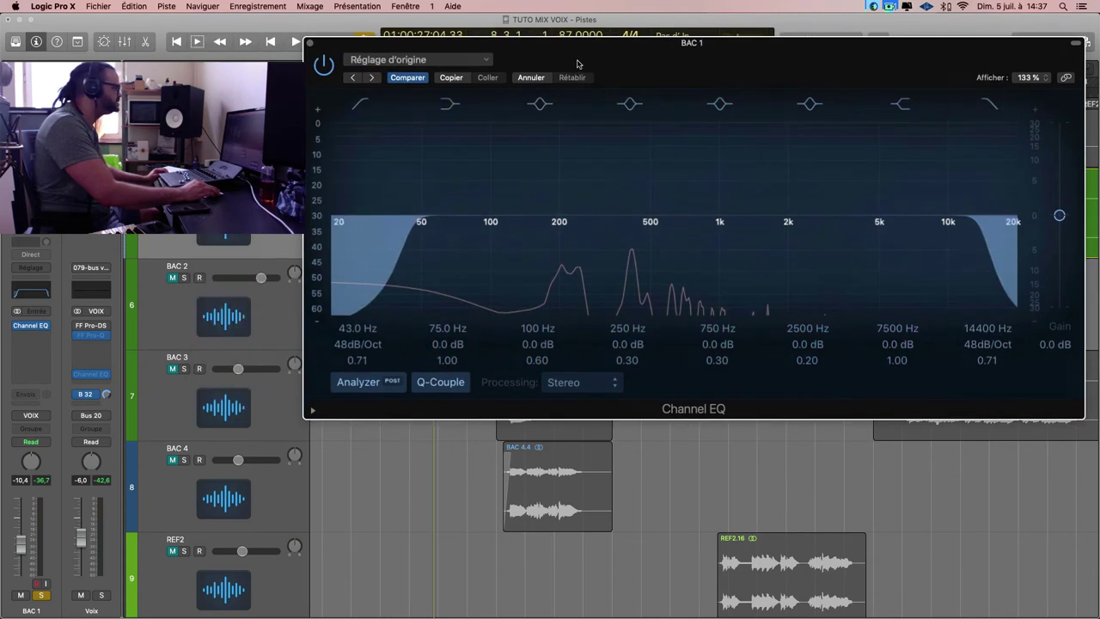
{"action": "left_click", "coordinate": [479, 62]}
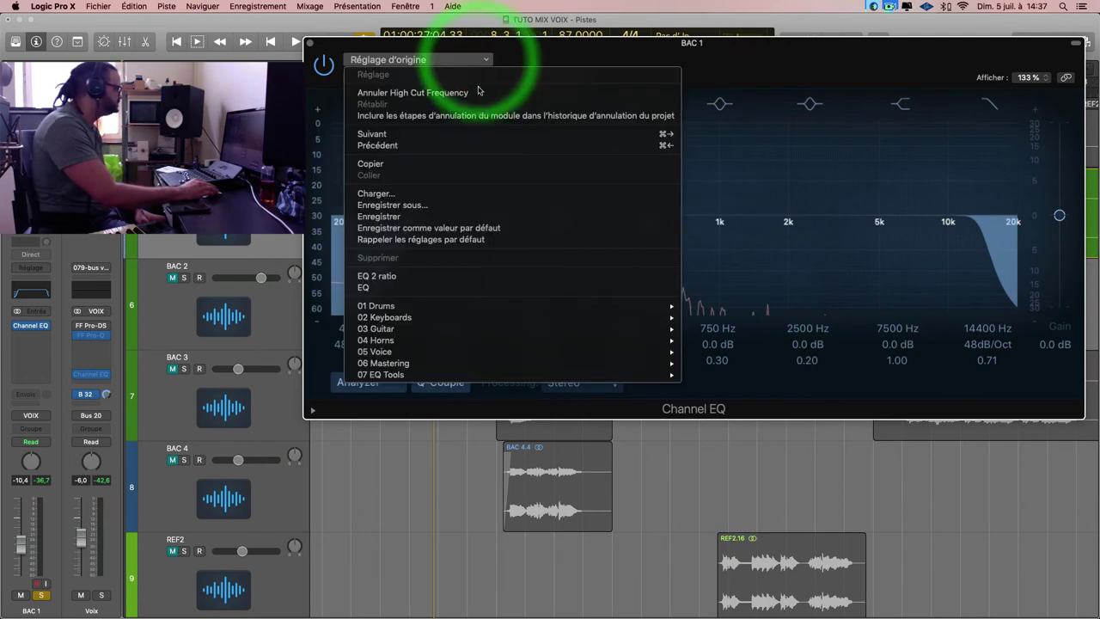
{"action": "left_click", "coordinate": [490, 204]}
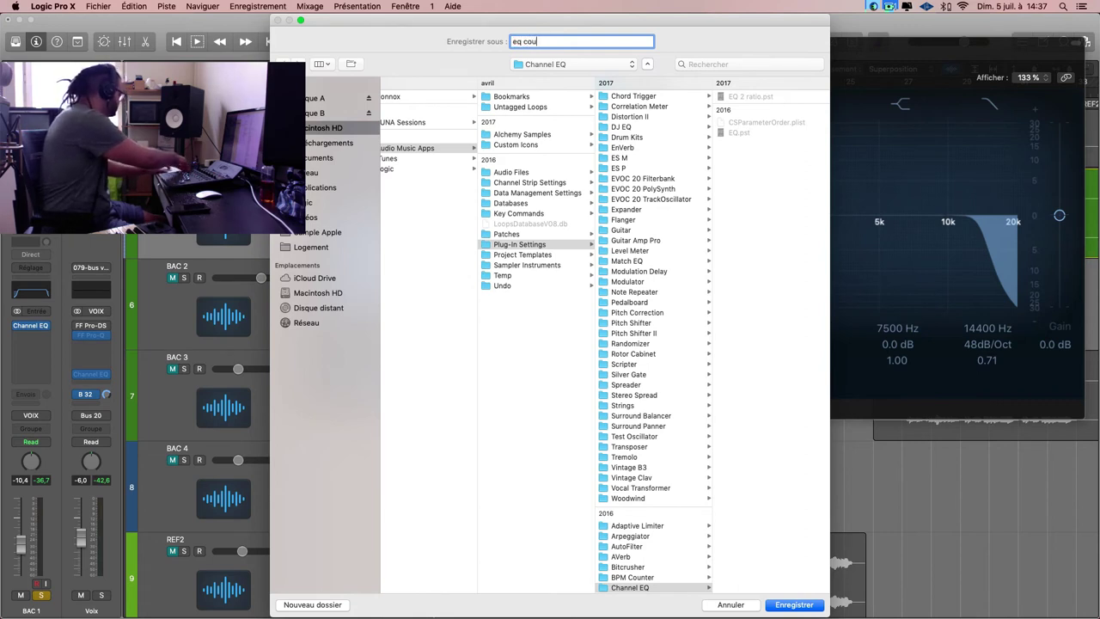
{"action": "key", "text": "Return"}
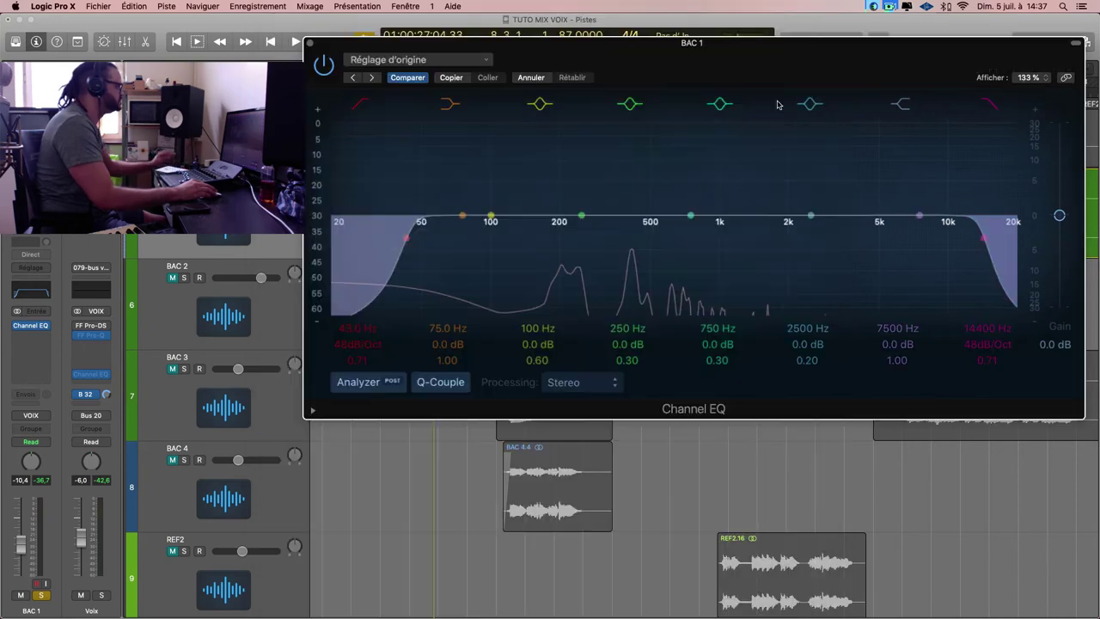
Close the EQ window, remove the Channel EQ from BAC 1 and insert a fresh one.
{"action": "left_click", "coordinate": [311, 45]}
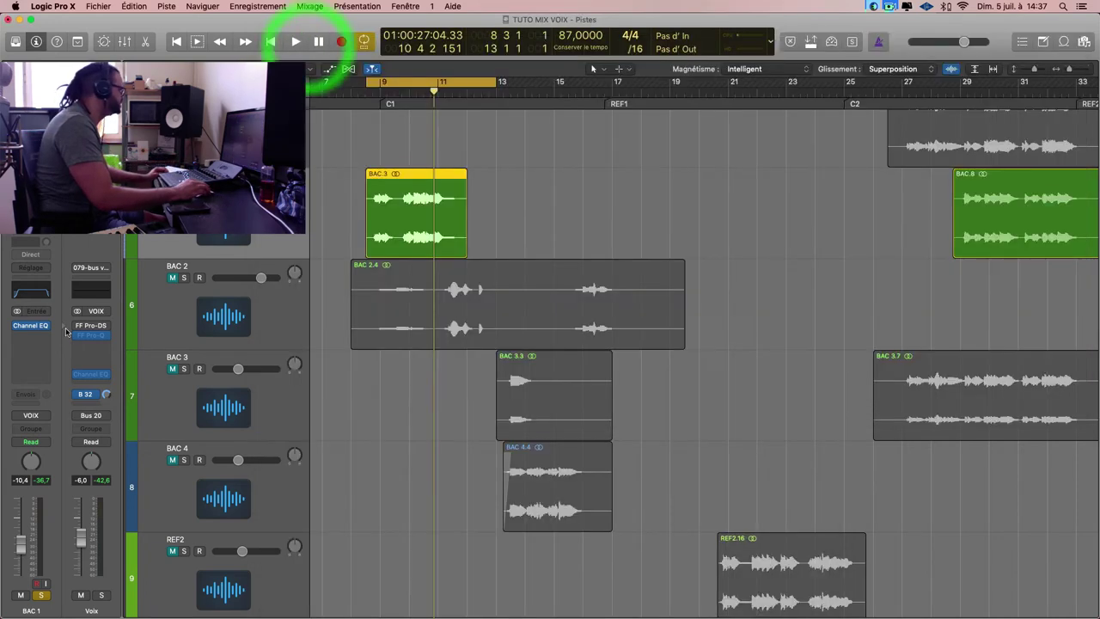
{"action": "left_click", "coordinate": [46, 326]}
{"action": "left_click", "coordinate": [66, 351]}
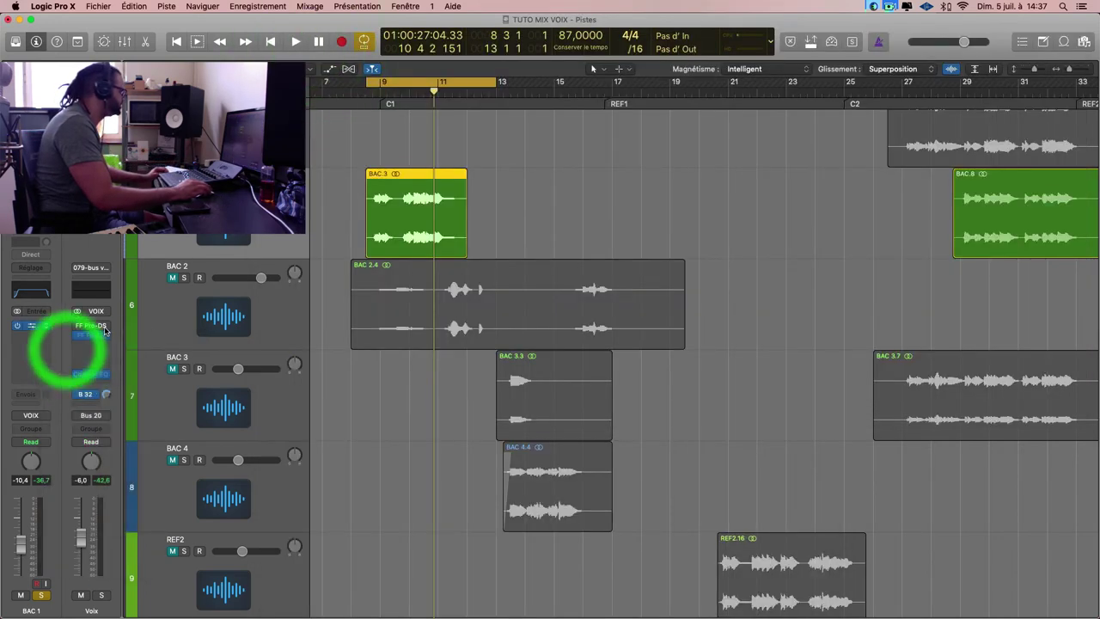
{"action": "left_click", "coordinate": [41, 294]}
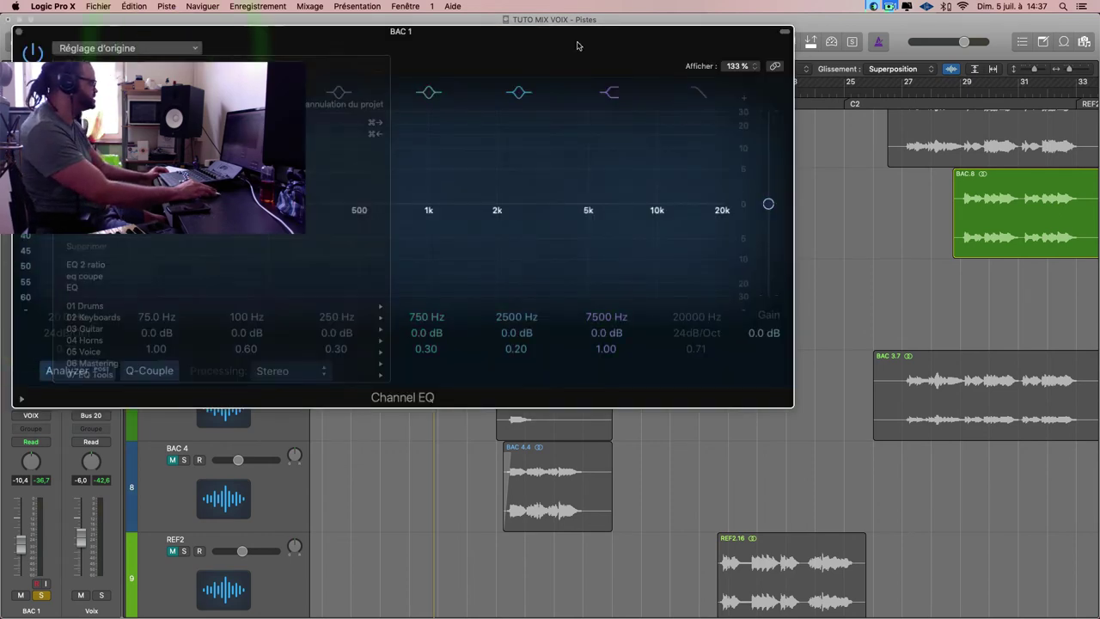
Load the "eq coupe" preset into BAC 1's new Channel EQ after moving its window clear of the channel strips.
{"action": "left_click_drag", "start_coordinate": [540, 47], "coordinate": [772, 46]}
{"action": "left_click", "coordinate": [382, 49]}
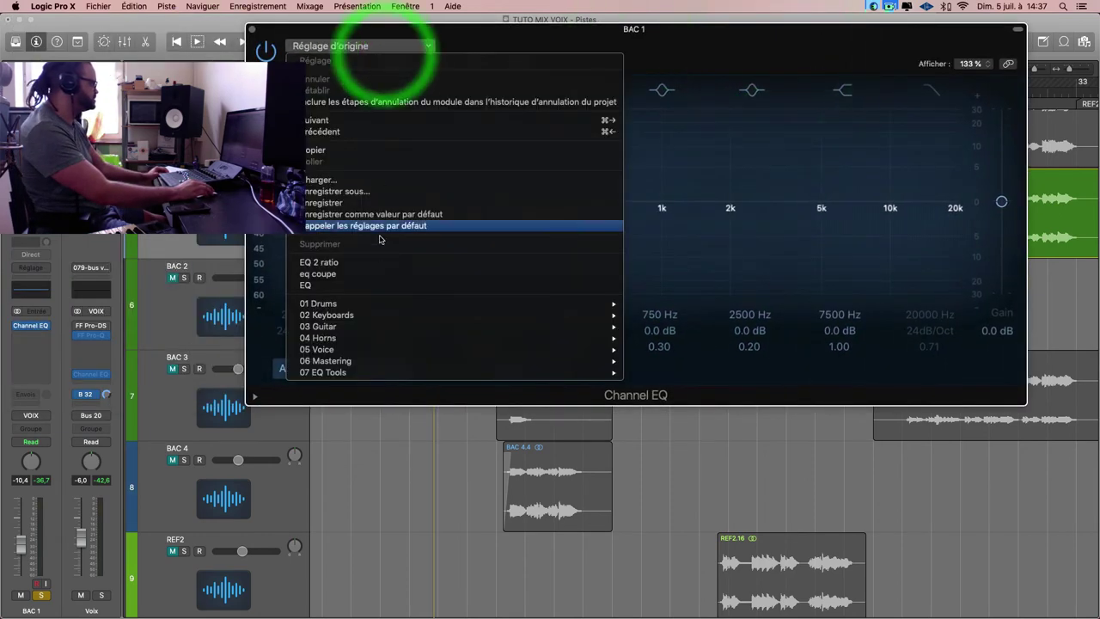
{"action": "left_click", "coordinate": [393, 275]}
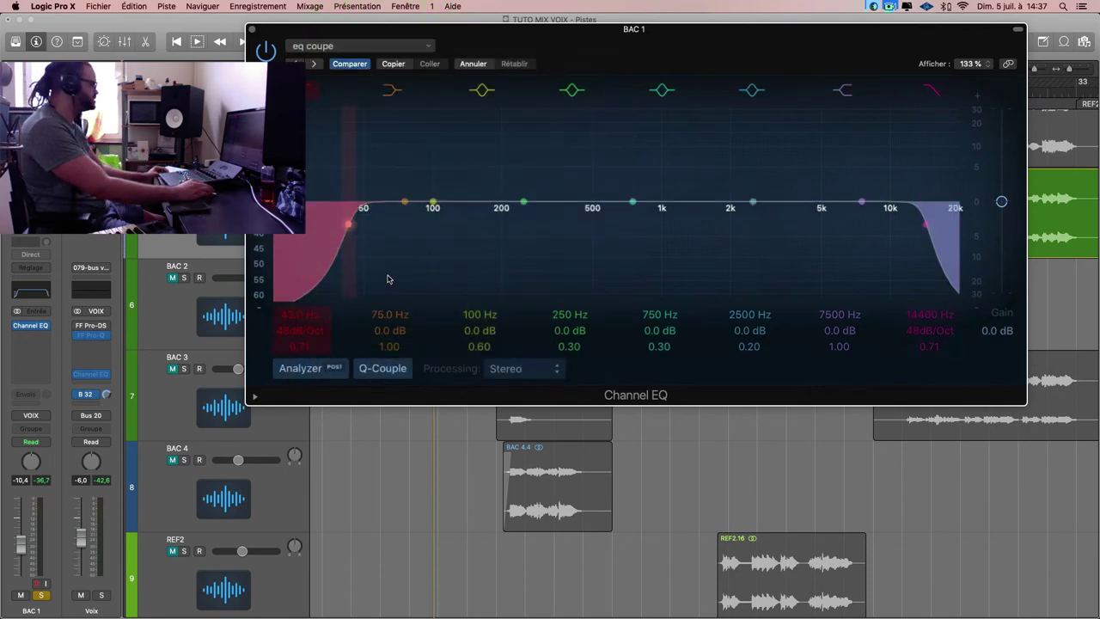
Play BAC 1 and set its low cut to 156 Hz and its high cut to 14000 Hz with a Q of 0.67.
{"action": "key", "text": "space"}
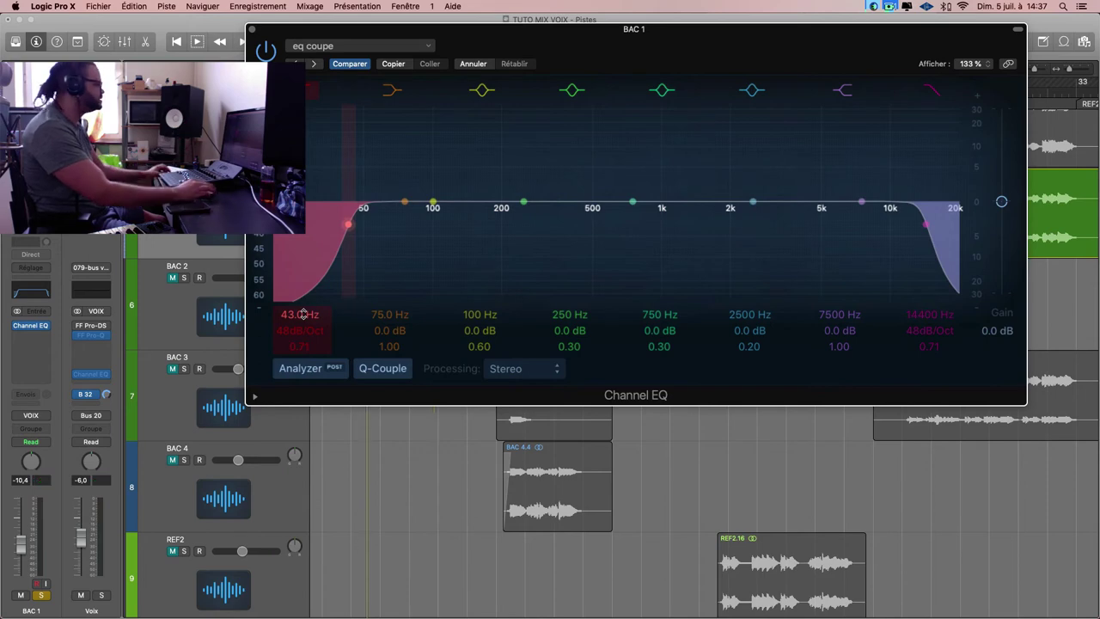
{"action": "left_click_drag", "start_coordinate": [308, 323], "coordinate": [308, 270]}
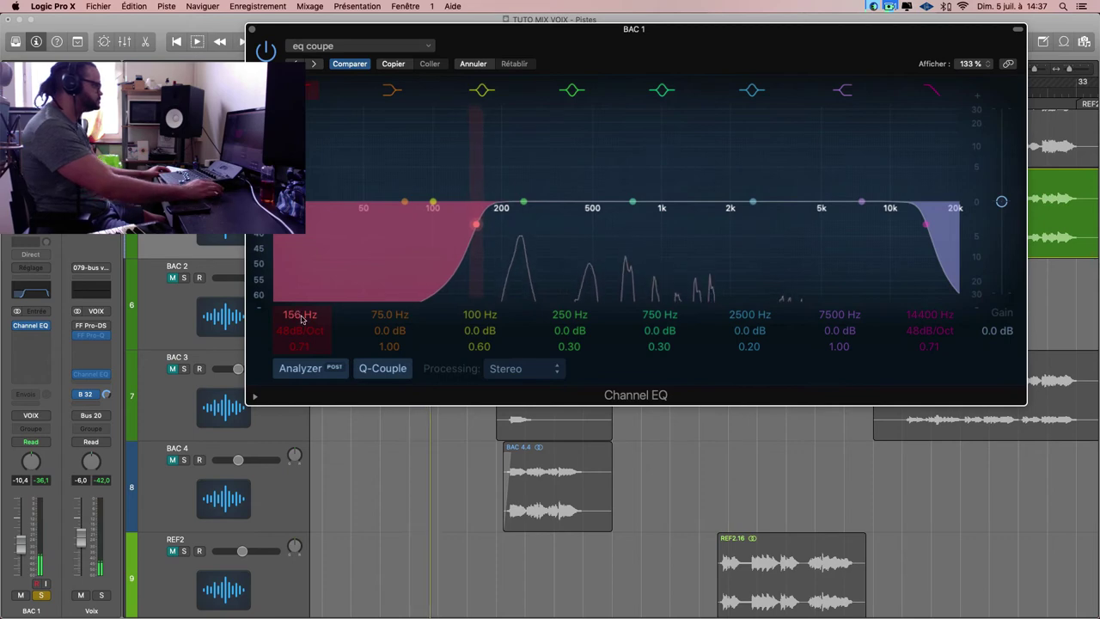
{"action": "left_click_drag", "start_coordinate": [943, 225], "coordinate": [924, 227]}
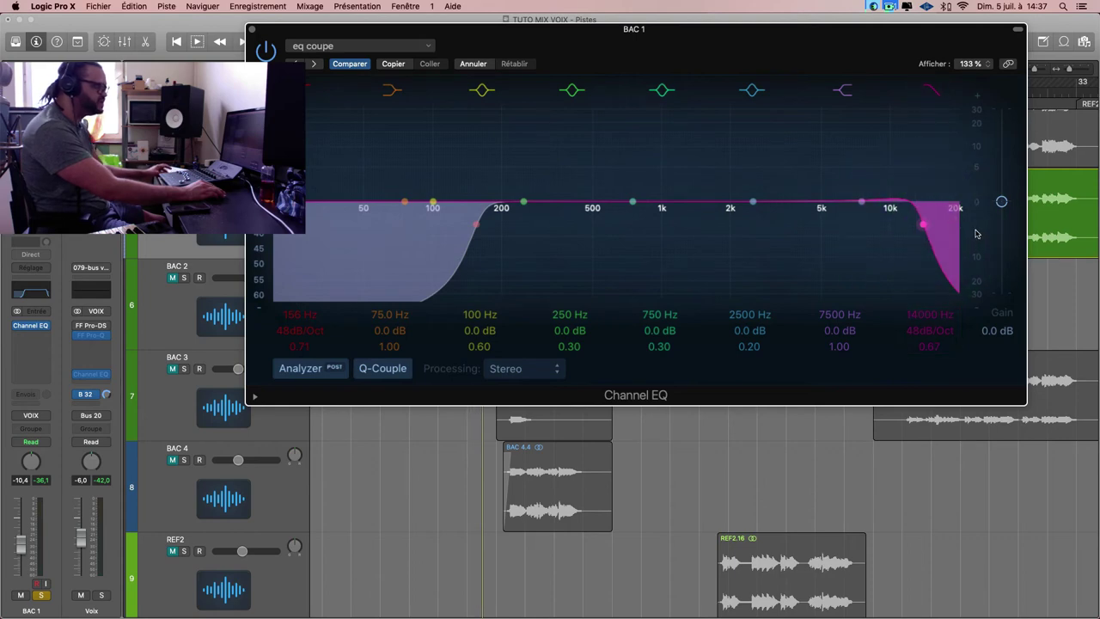
Stretch and compress the gain scale of the EQ graph to compare how the curve is displayed.
{"action": "left_click_drag", "start_coordinate": [975, 195], "coordinate": [975, 252]}
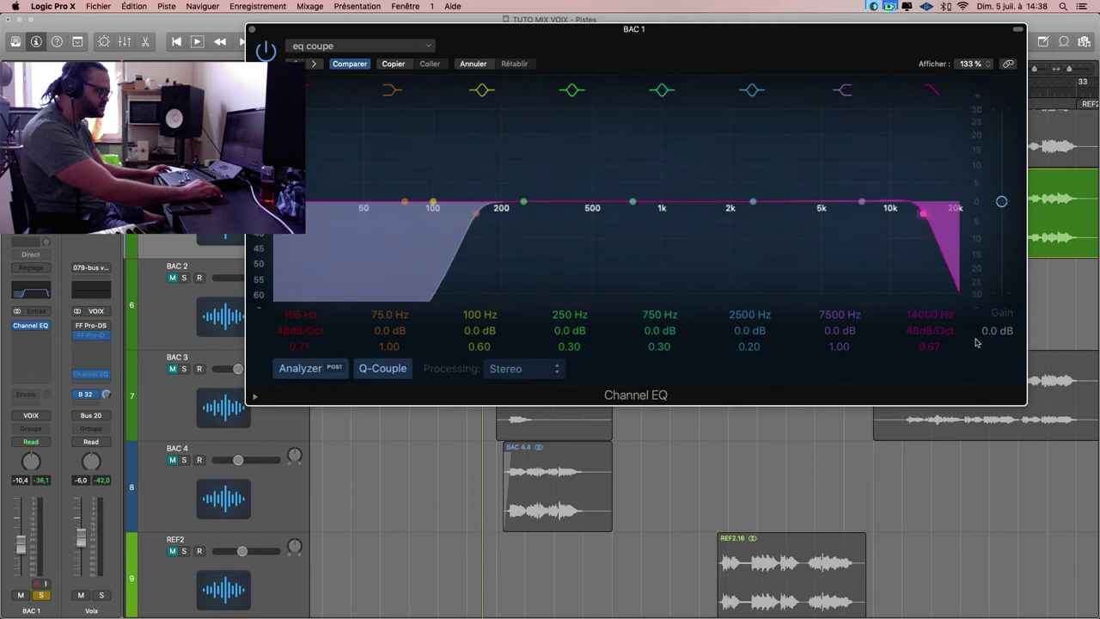
{"action": "left_click_drag", "start_coordinate": [979, 306], "coordinate": [976, 151]}
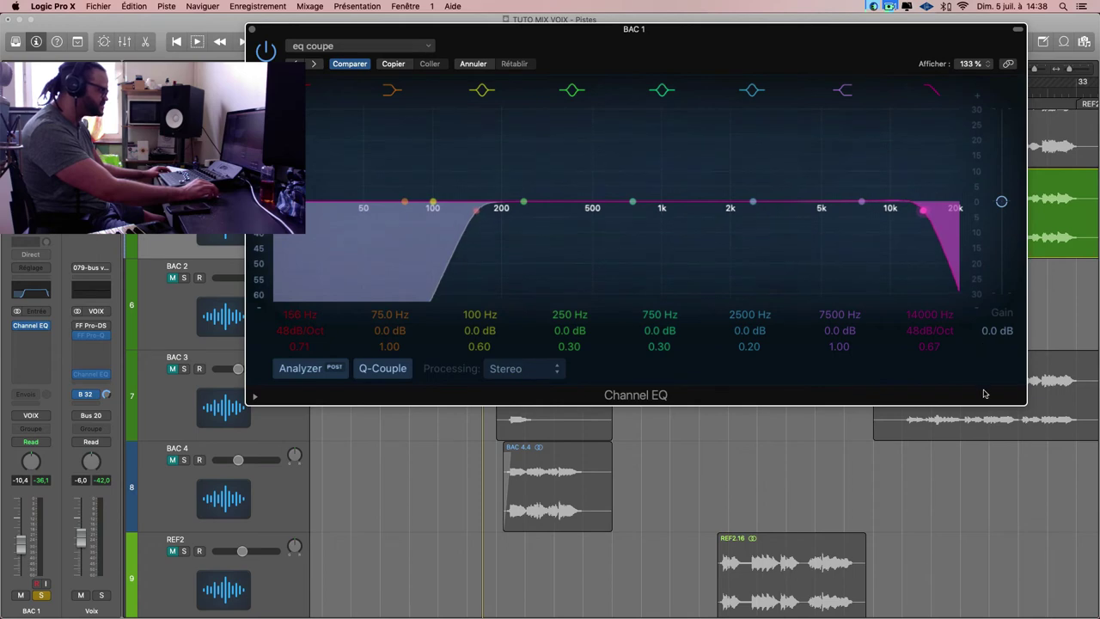
{"action": "left_click_drag", "start_coordinate": [977, 292], "coordinate": [976, 237]}
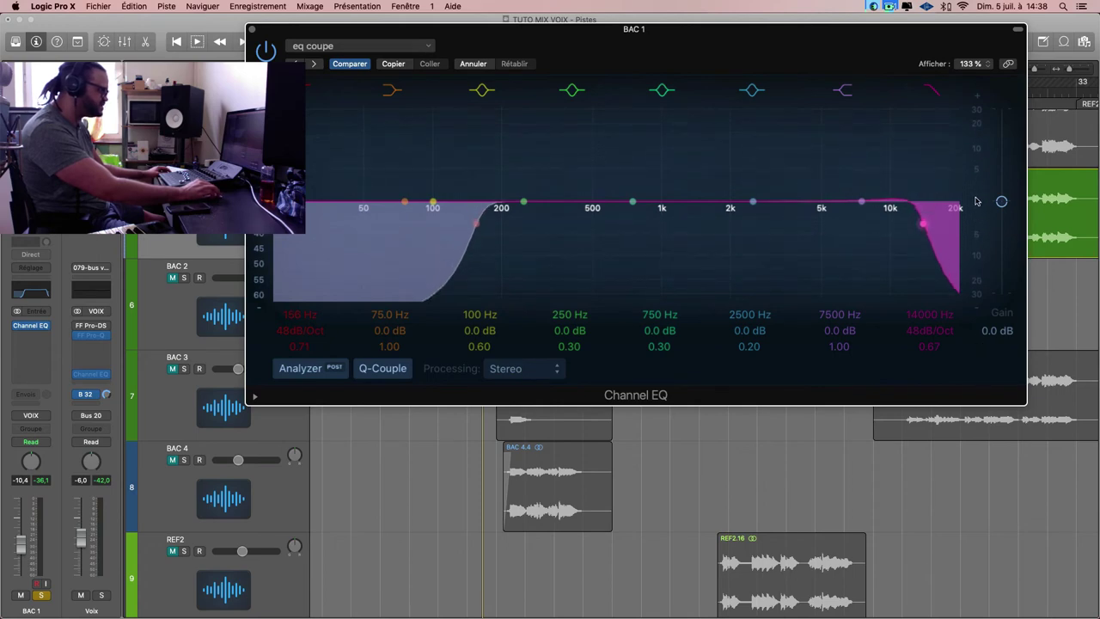
{"action": "left_click", "coordinate": [977, 144]}
{"action": "left_click", "coordinate": [977, 167]}
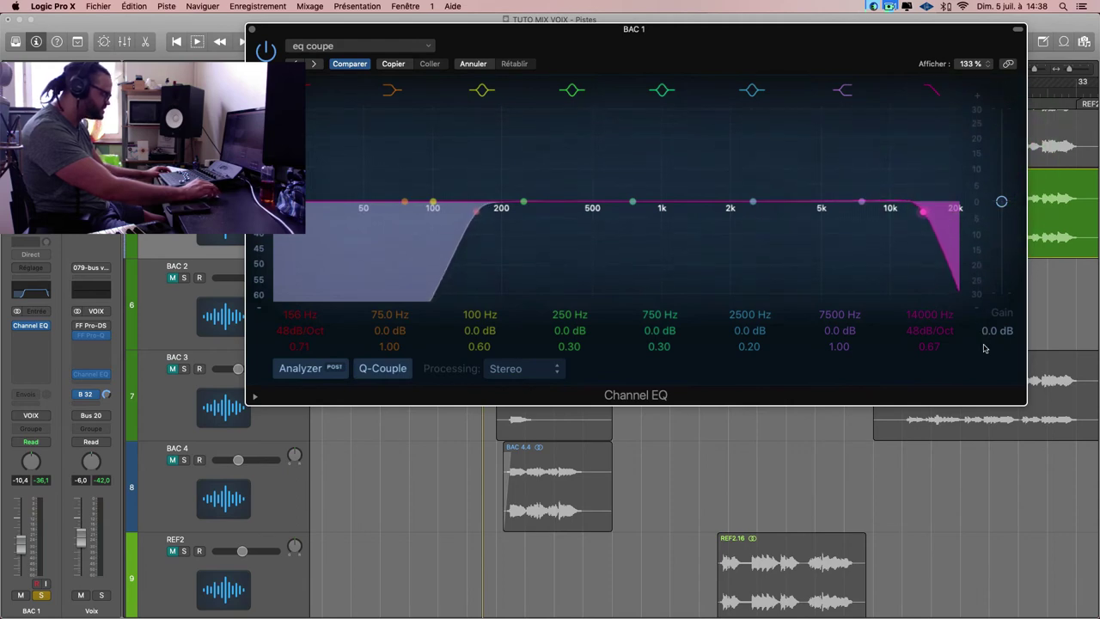
{"action": "left_click_drag", "start_coordinate": [979, 346], "coordinate": [975, 180]}
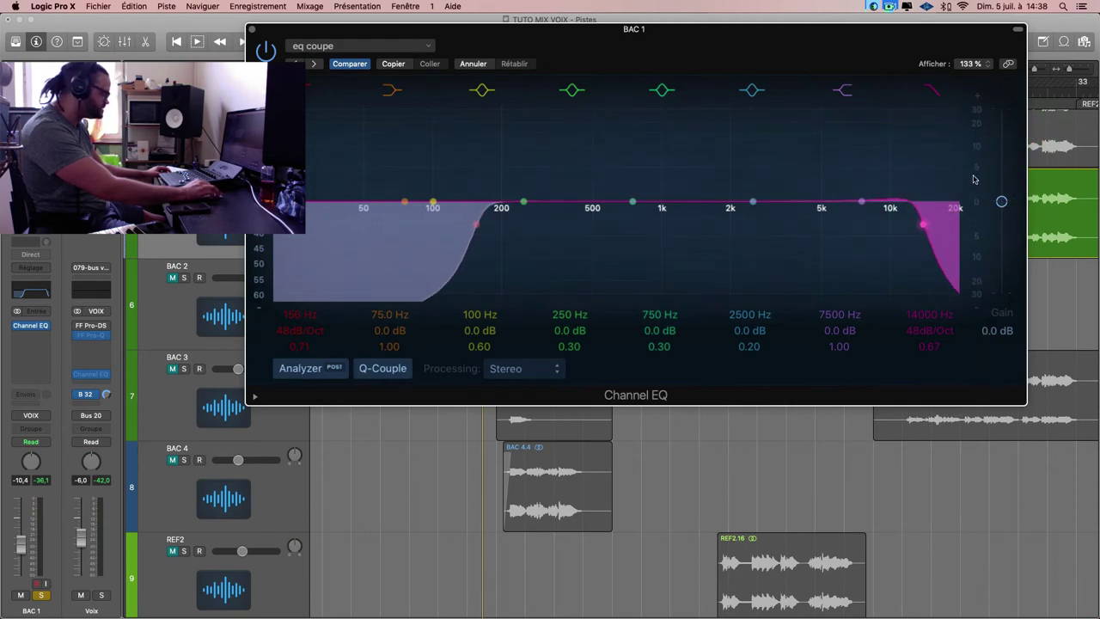
Close the BAC 1 EQ window, solo BAC 2 in place of BAC 1 and cycle over its BAC 2.4 region.
{"action": "left_click", "coordinate": [705, 197]}
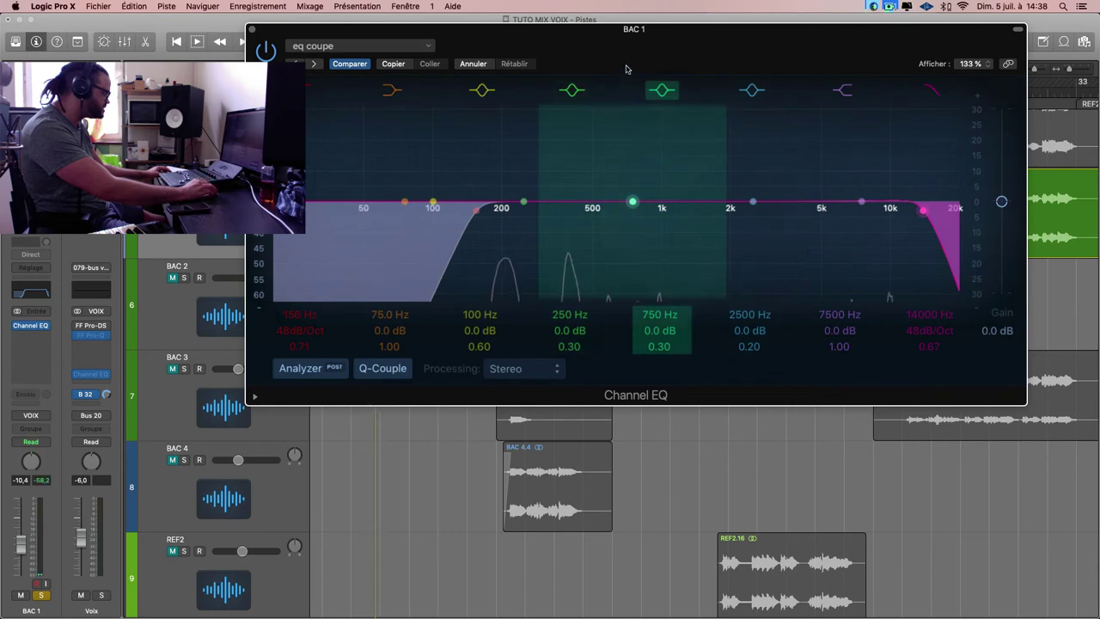
{"action": "left_click_drag", "start_coordinate": [631, 29], "coordinate": [699, 37]}
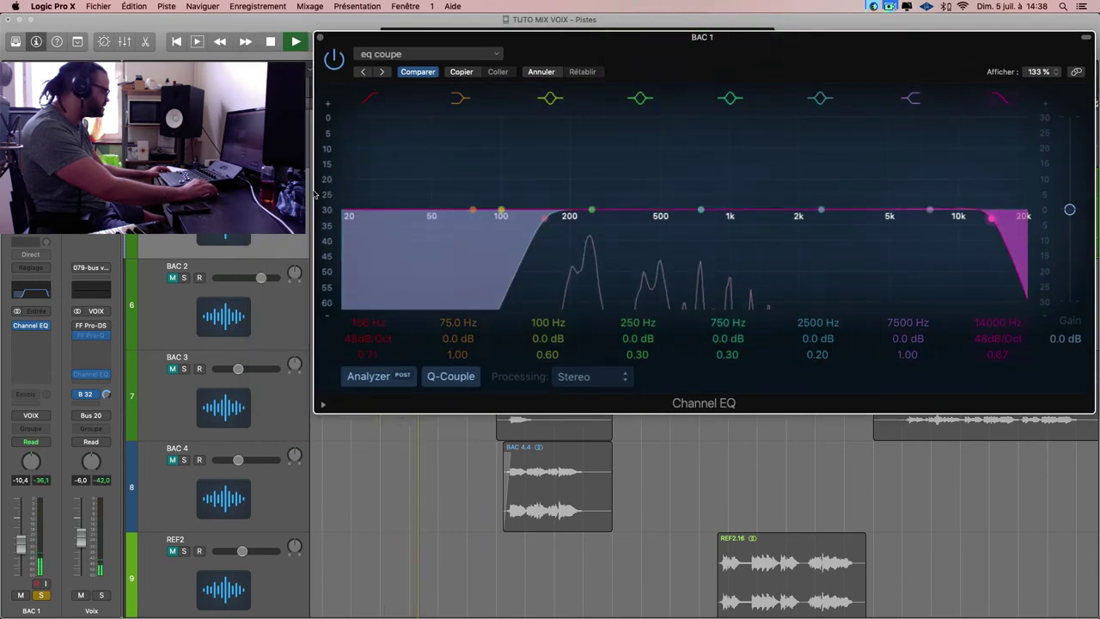
{"action": "left_click", "coordinate": [318, 37]}
{"action": "left_click", "coordinate": [227, 306]}
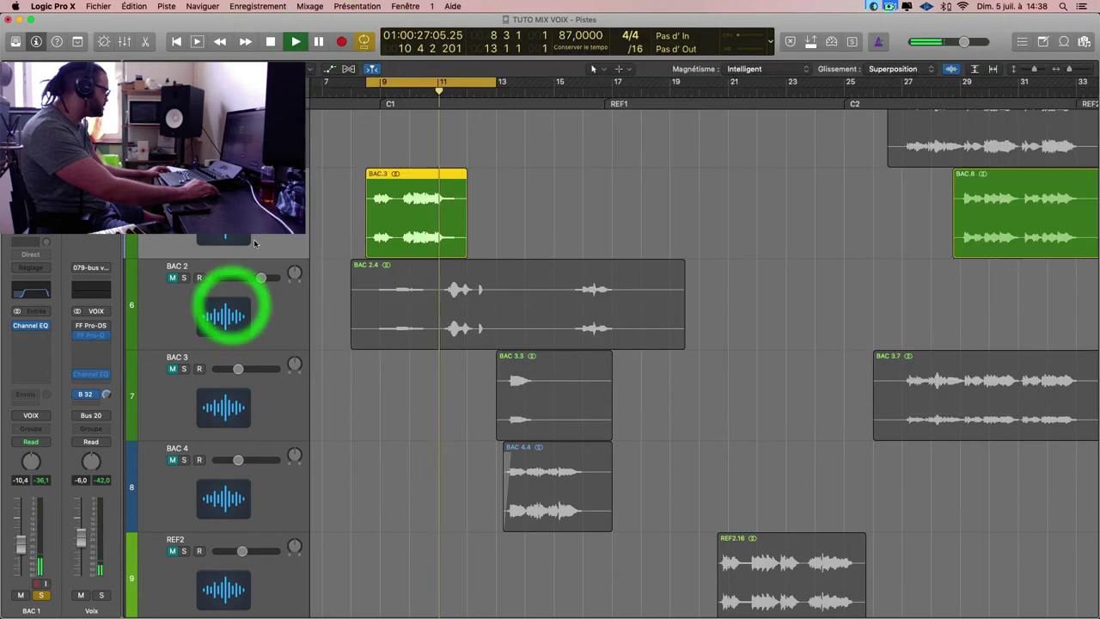
{"action": "left_click", "coordinate": [184, 277]}
{"action": "left_click", "coordinate": [184, 187]}
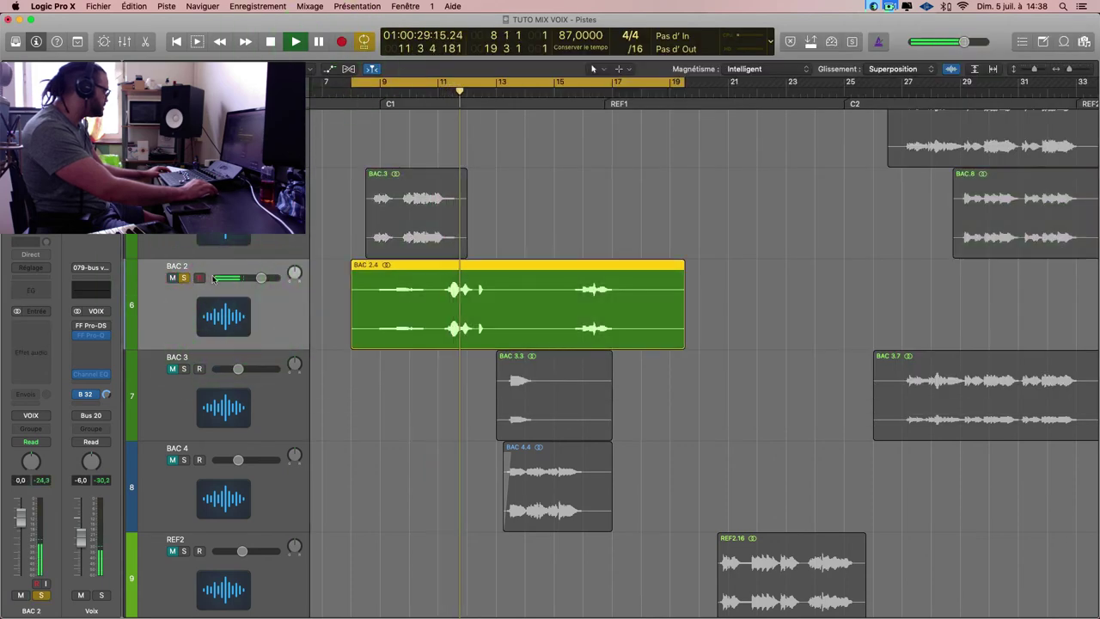
{"action": "left_click", "coordinate": [245, 323]}
{"action": "key", "text": "space"}
Insert a Channel EQ on BAC 2, load the "eq coupe" preset and move its window away from the channel strips.
{"action": "left_click", "coordinate": [38, 289]}
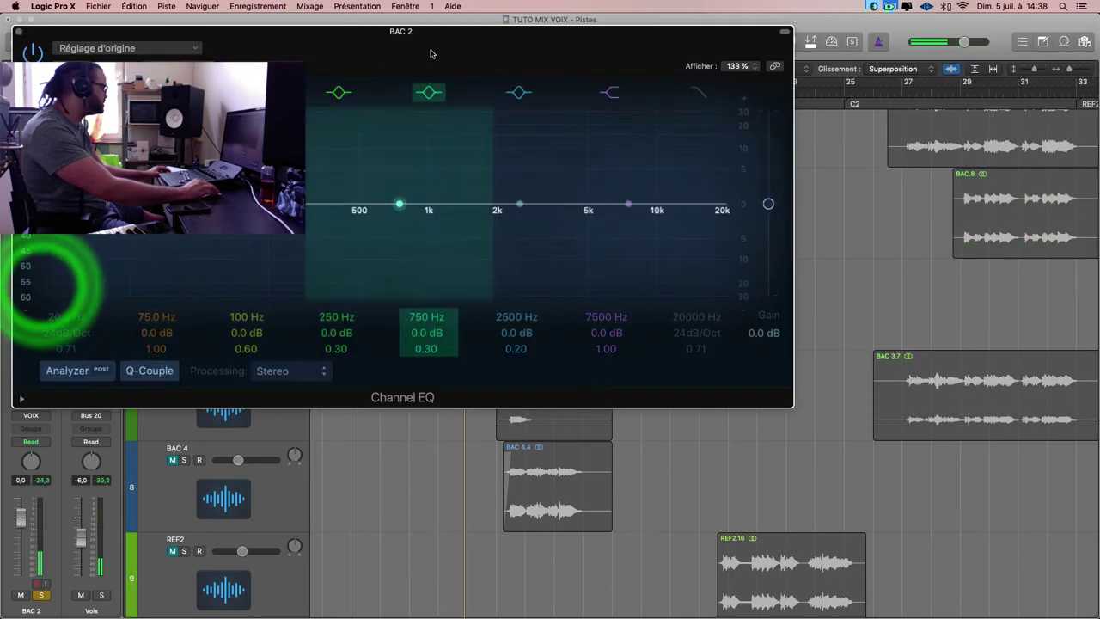
{"action": "left_click", "coordinate": [169, 45]}
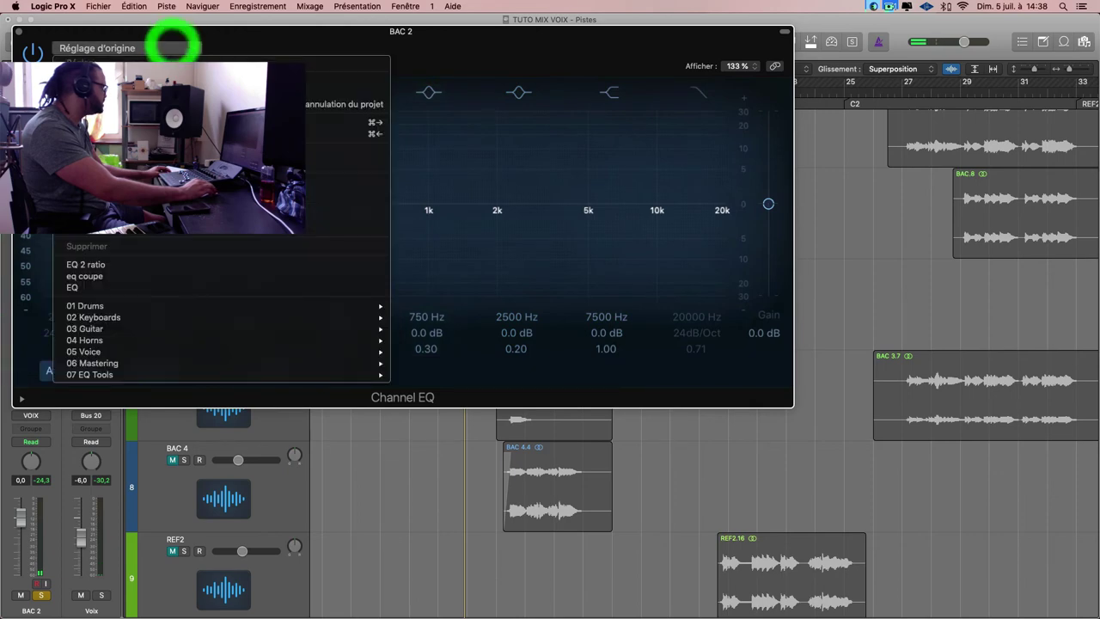
{"action": "left_click", "coordinate": [162, 275]}
{"action": "left_click_drag", "start_coordinate": [499, 35], "coordinate": [738, 31]}
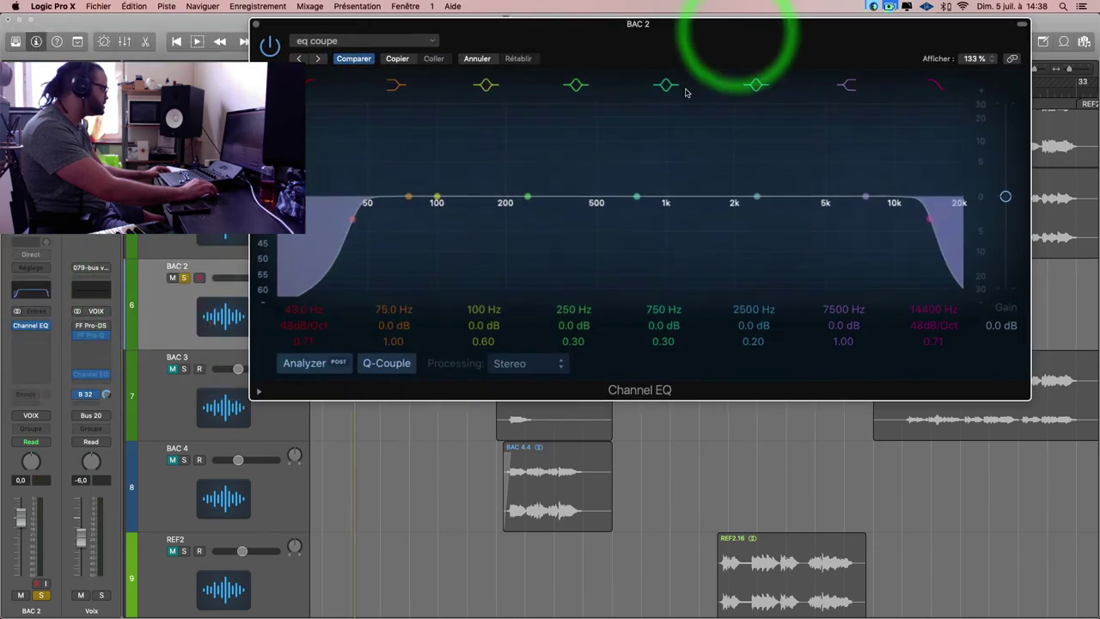
{"action": "left_click_drag", "start_coordinate": [574, 31], "coordinate": [822, 44]}
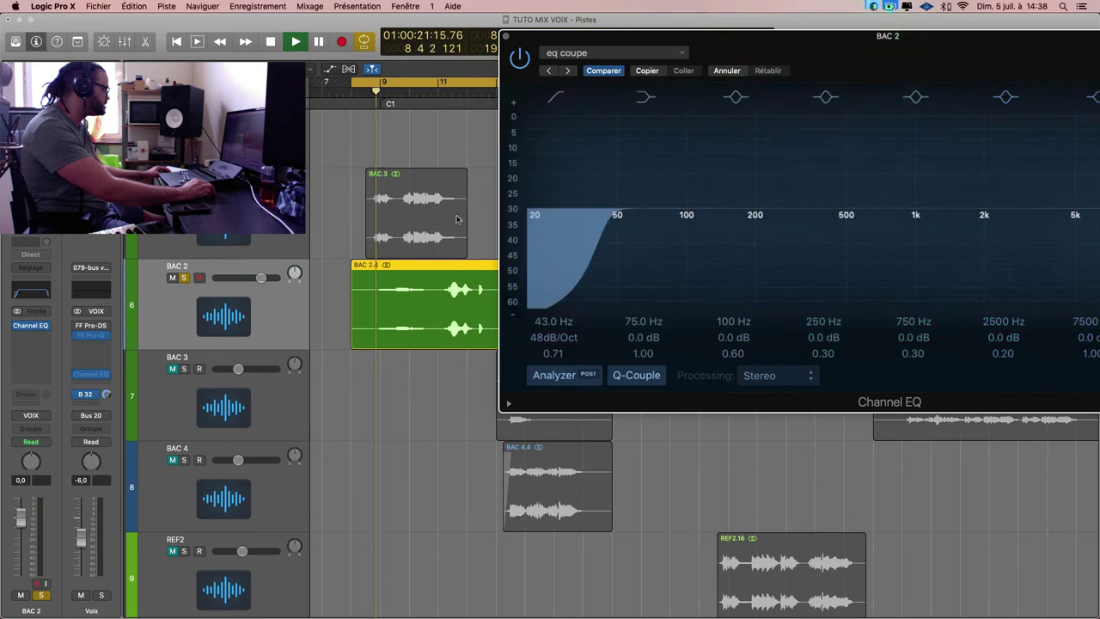
{"action": "left_click_drag", "start_coordinate": [900, 36], "coordinate": [753, 37]}
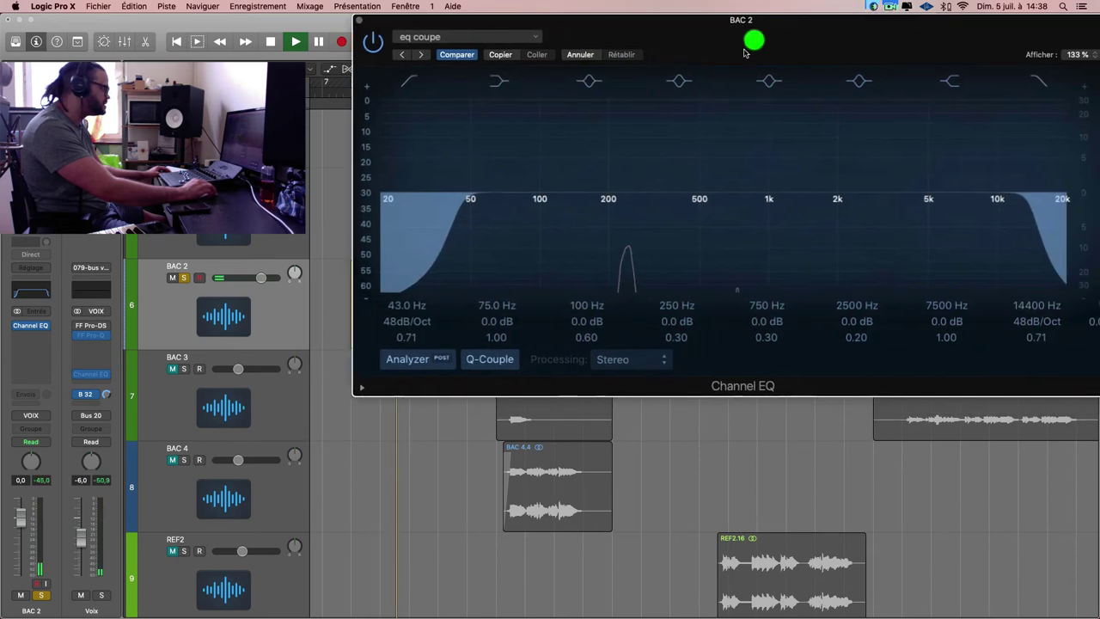
Adjust the BAC 2 low cut by ear to 140 Hz during playback, then close its EQ window.
{"action": "left_click_drag", "start_coordinate": [437, 298], "coordinate": [555, 297]}
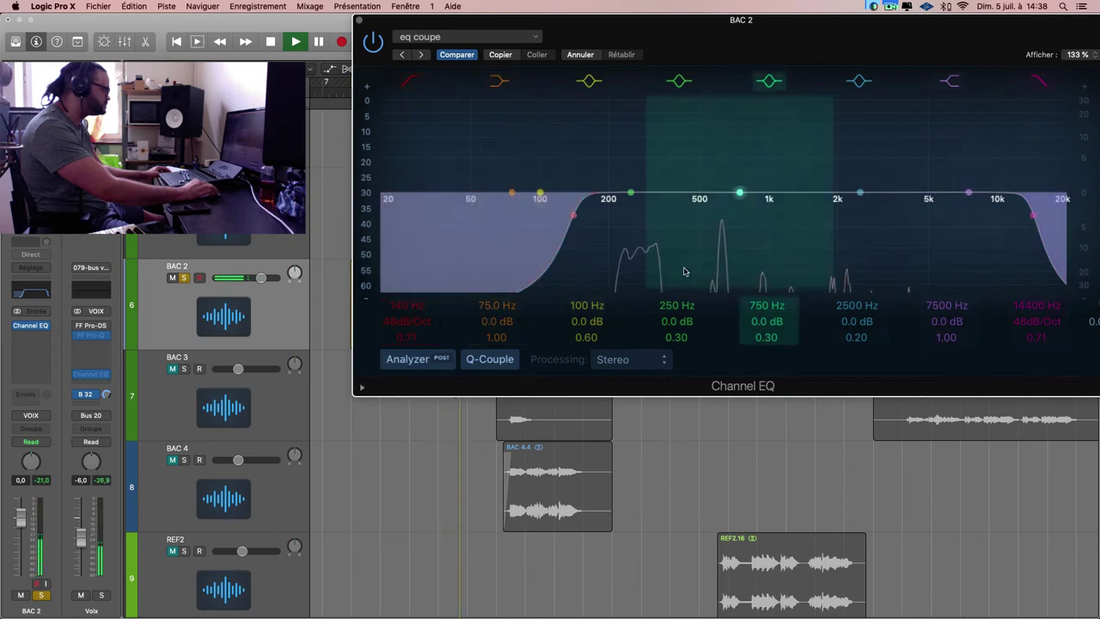
{"action": "left_click_drag", "start_coordinate": [422, 307], "coordinate": [422, 300]}
{"action": "left_click_drag", "start_coordinate": [580, 215], "coordinate": [582, 215]}
{"action": "key", "text": "space"}
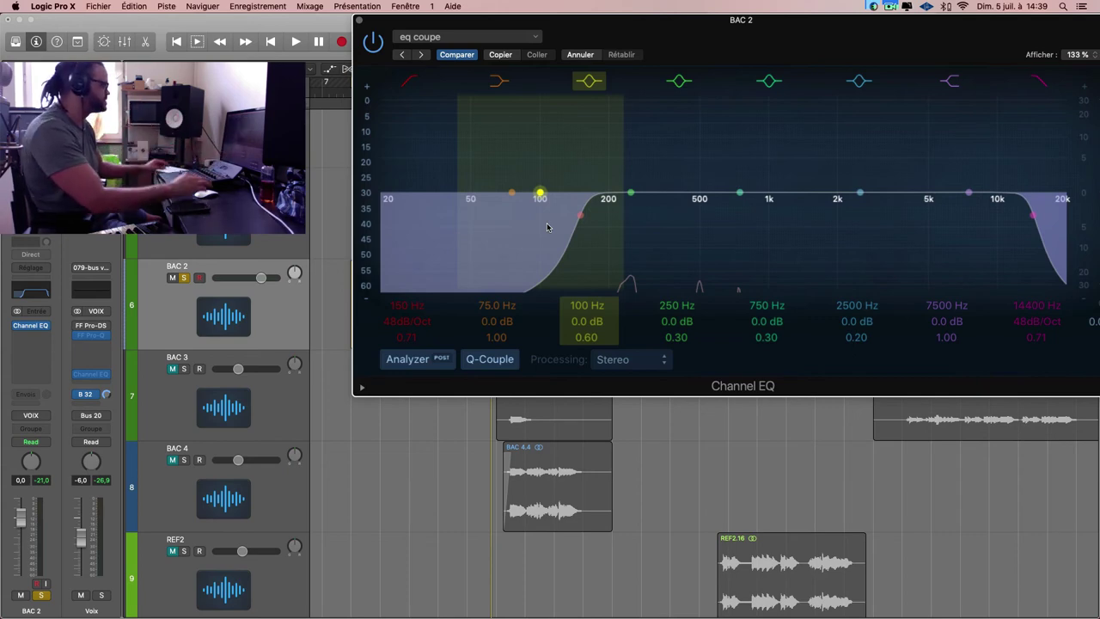
{"action": "key", "text": "space"}
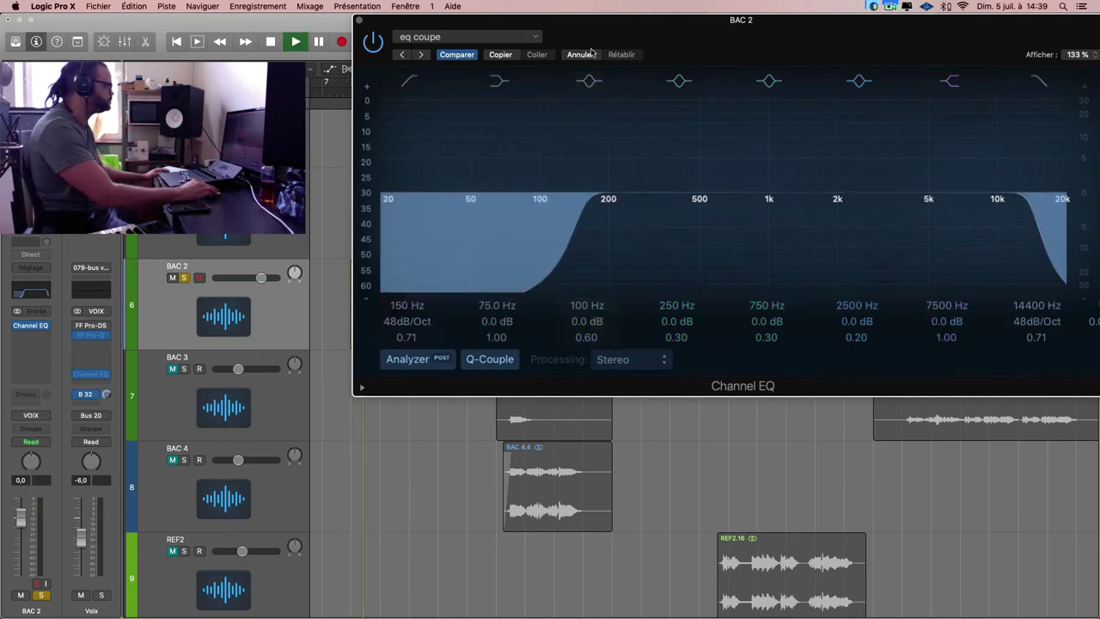
{"action": "left_click_drag", "start_coordinate": [718, 54], "coordinate": [800, 53]}
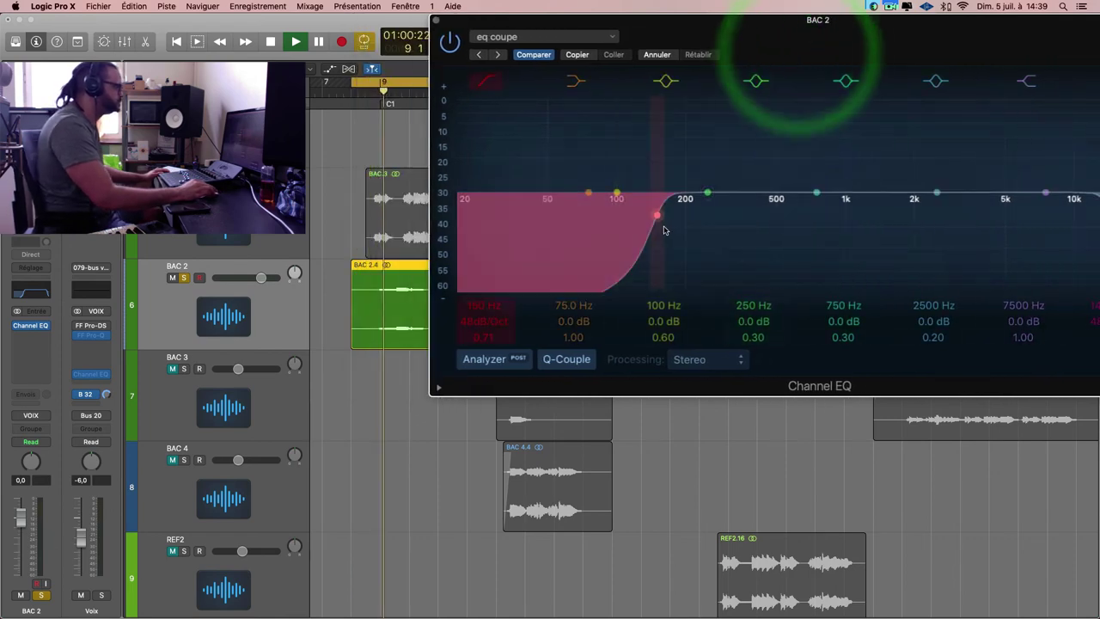
{"action": "left_click_drag", "start_coordinate": [655, 222], "coordinate": [651, 217]}
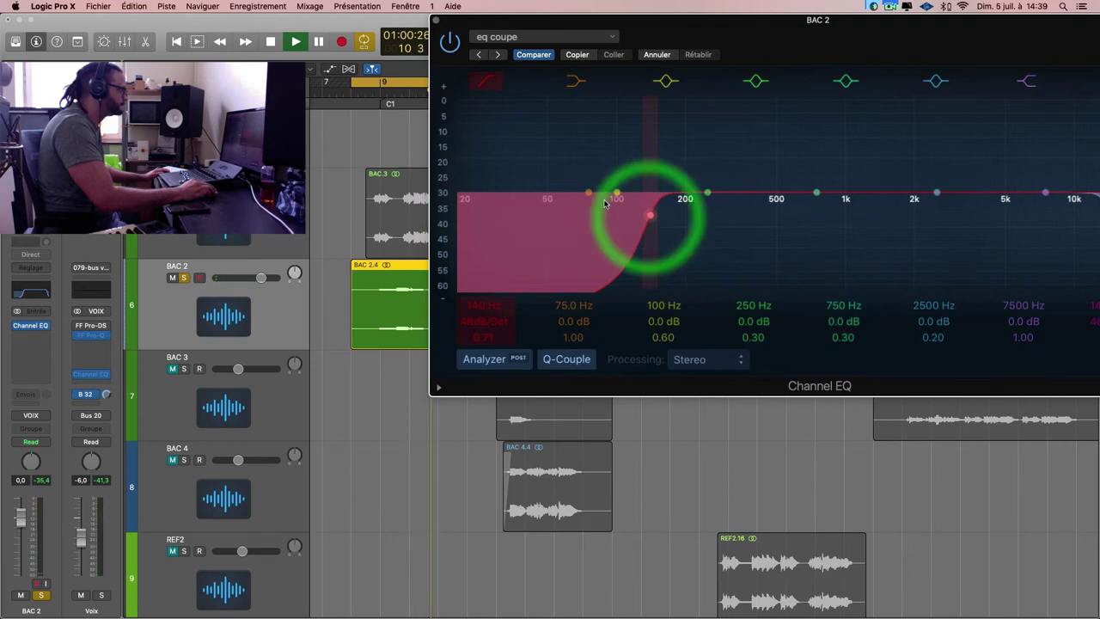
{"action": "left_click", "coordinate": [435, 21]}
Solo BAC 3 in place of BAC 2, select the track and play a cycle over its BAC 3.3 region.
{"action": "key", "text": "super+Up"}
{"action": "key", "text": "super+Up"}
{"action": "key", "text": "space"}
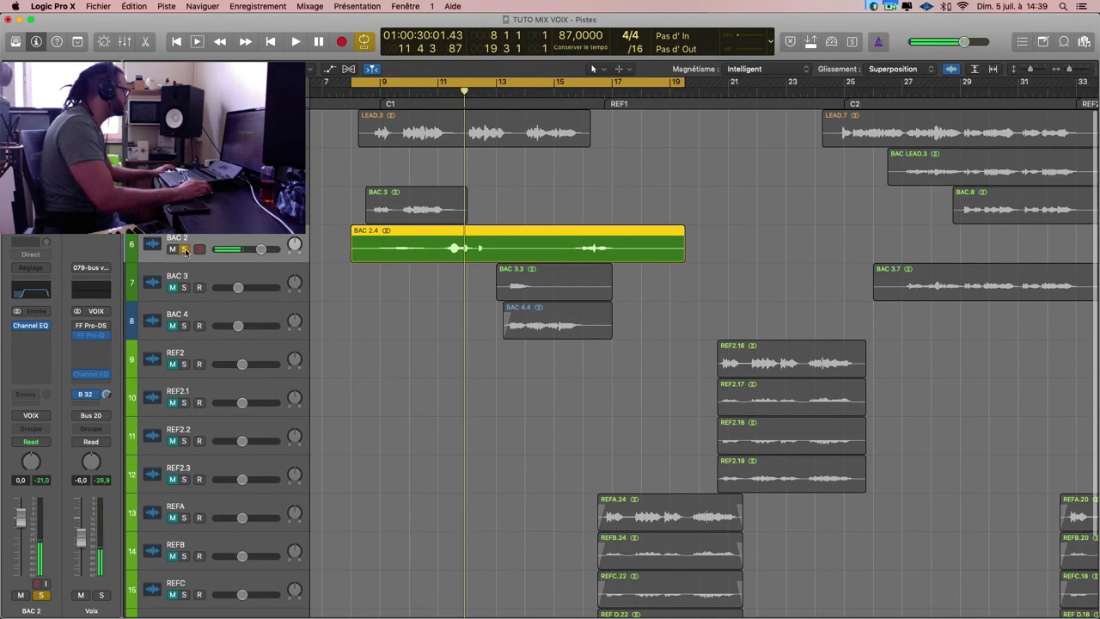
{"action": "left_click", "coordinate": [184, 249]}
{"action": "left_click", "coordinate": [184, 287]}
{"action": "left_click", "coordinate": [199, 287]}
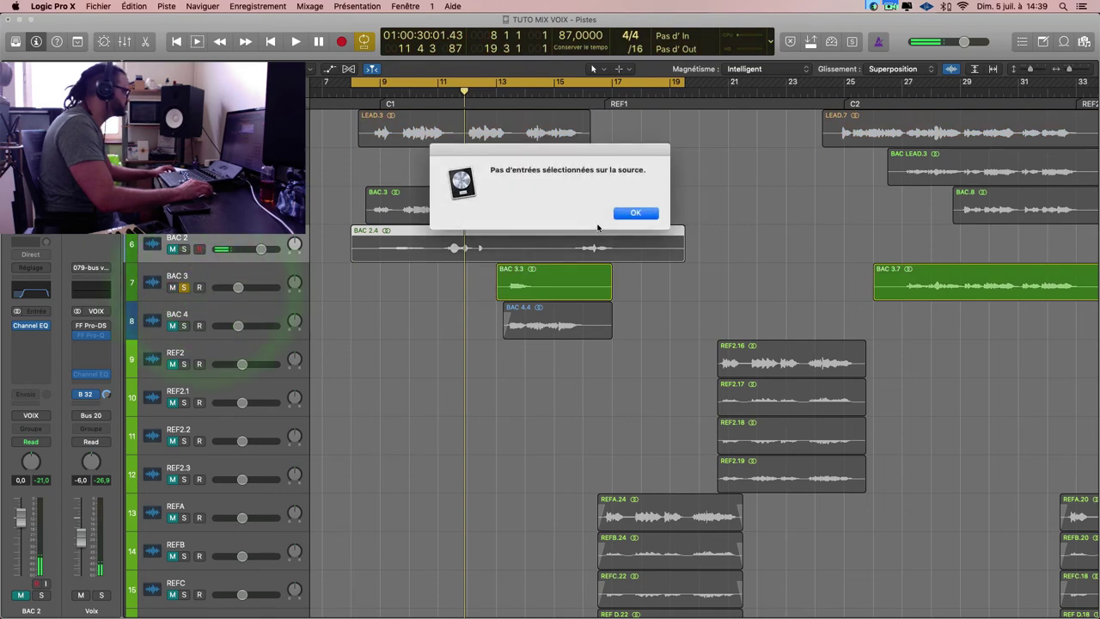
{"action": "left_click", "coordinate": [632, 215]}
{"action": "left_click", "coordinate": [244, 277]}
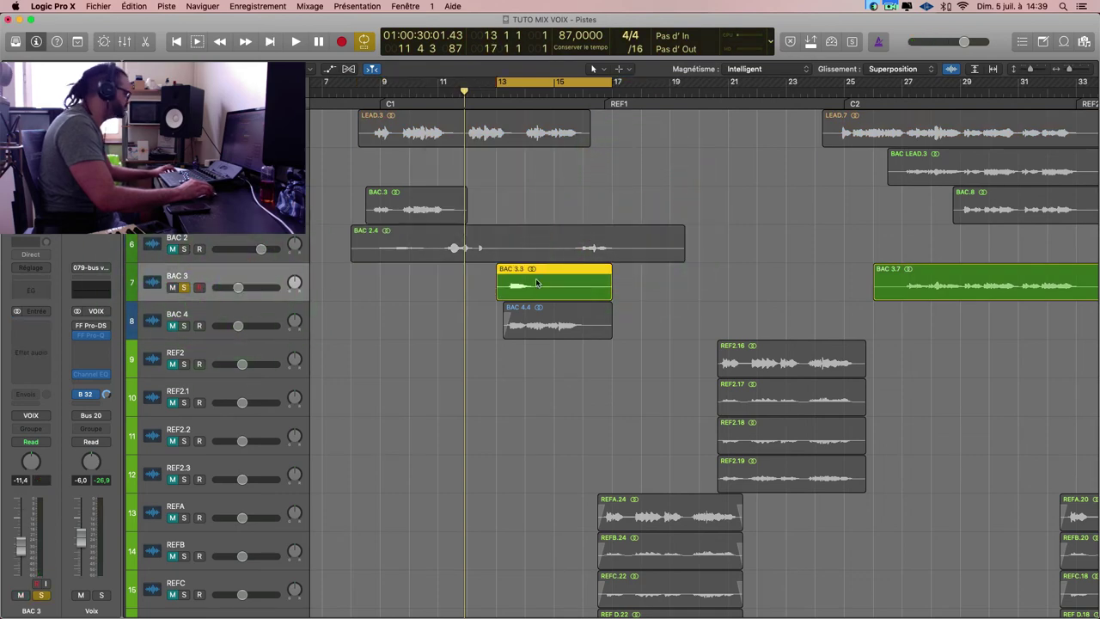
{"action": "key", "text": "space"}
{"action": "scroll", "coordinate": [436, 327], "scroll_direction": "up", "scroll_amount": 3}
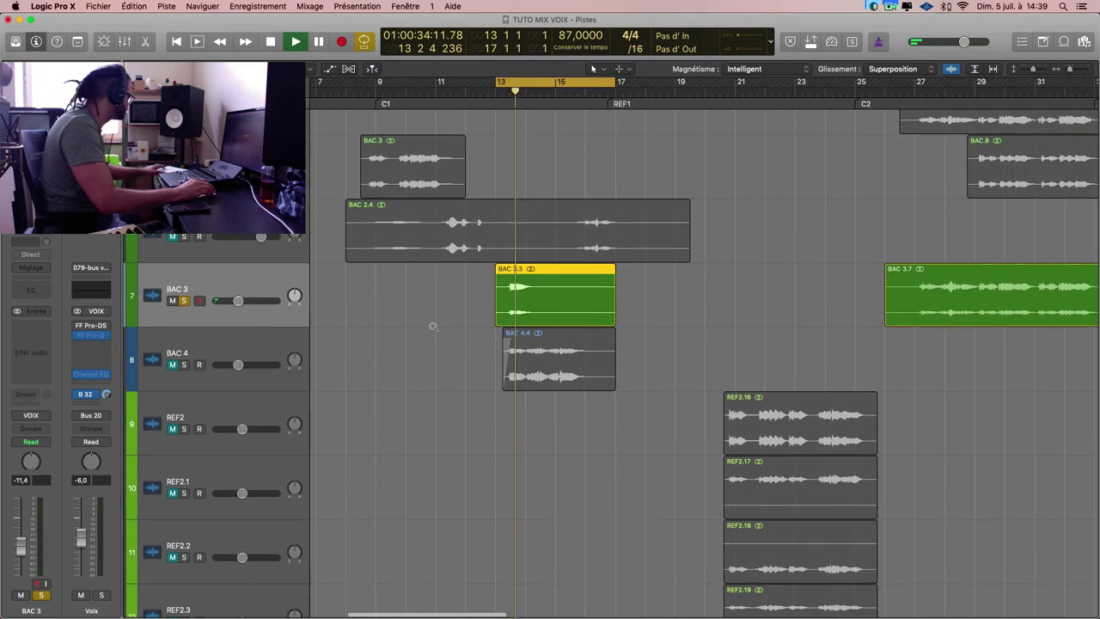
Insert a Channel EQ on BAC 3, load the "eq coupe" preset and move its window clear of the tracks.
{"action": "key", "text": "x"}
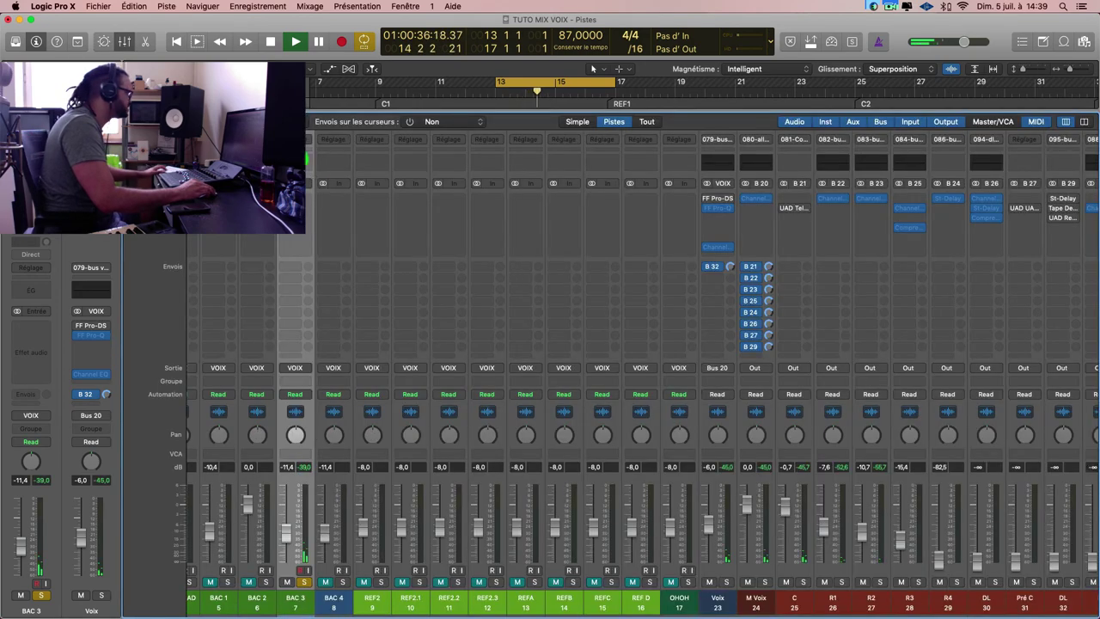
{"action": "double_click", "coordinate": [296, 161]}
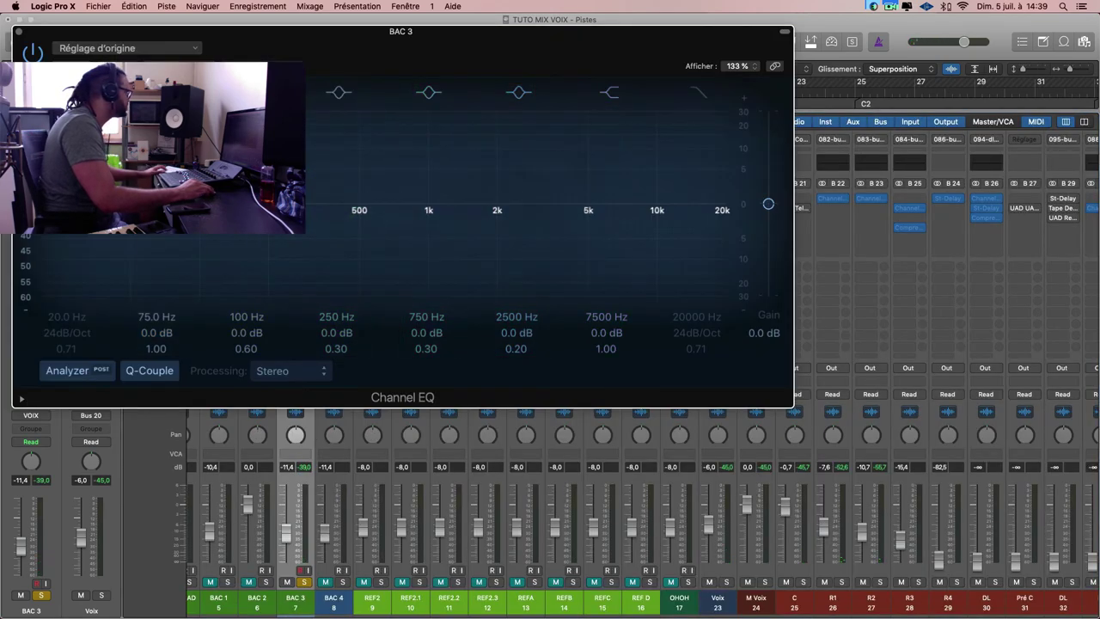
{"action": "left_click", "coordinate": [79, 66]}
{"action": "key", "text": "x"}
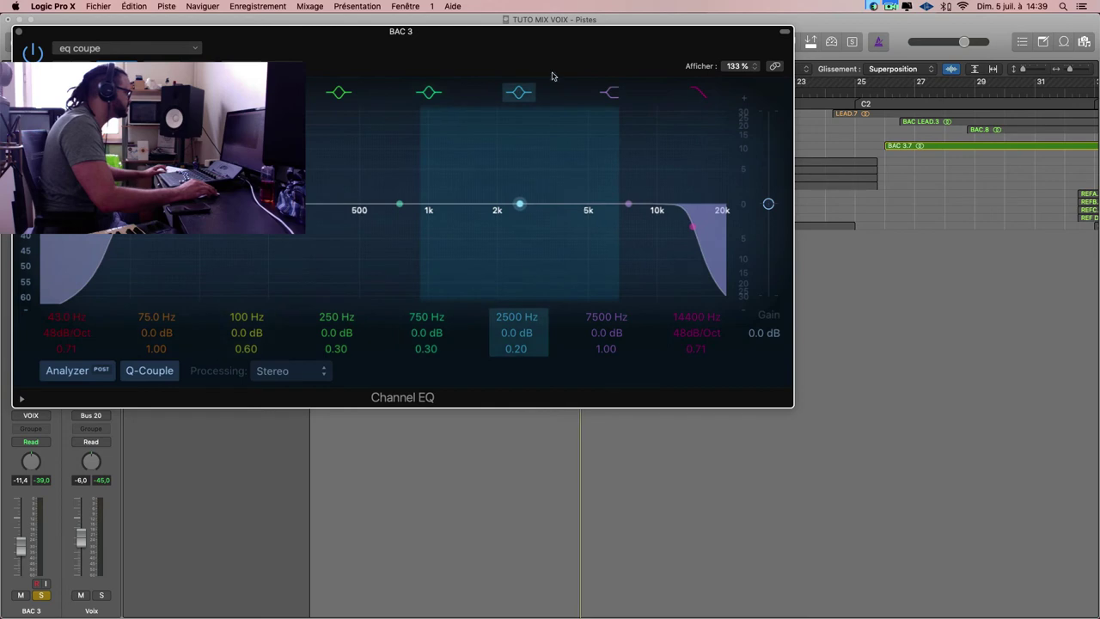
{"action": "left_click_drag", "start_coordinate": [552, 76], "coordinate": [877, 300]}
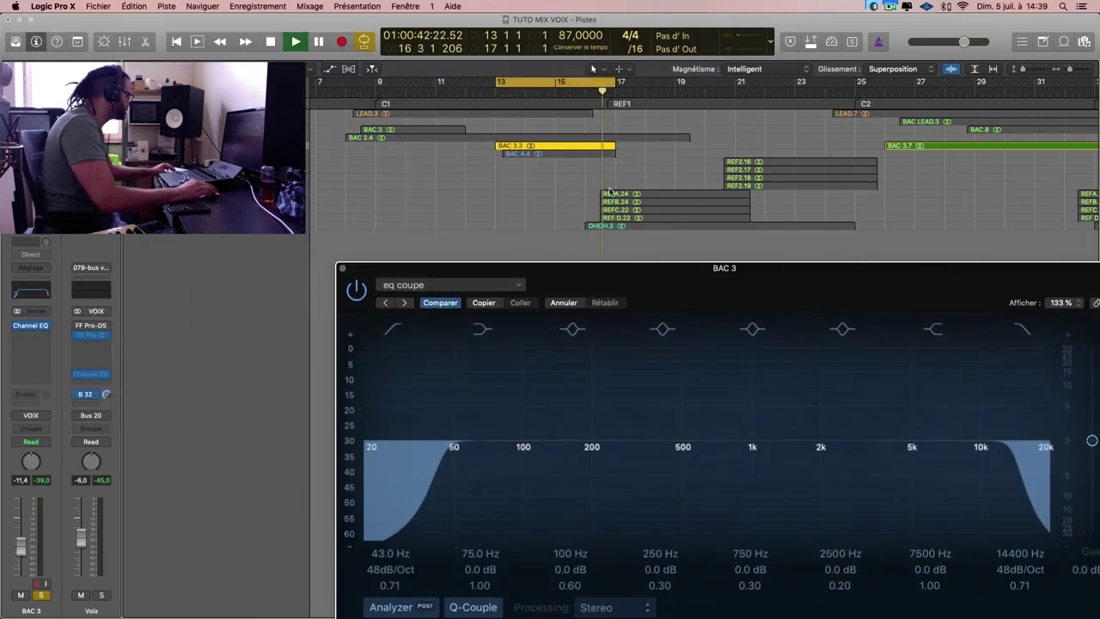
Replay BAC 3 from the start of its region, set its low cut to 174 Hz and close the EQ window.
{"action": "key", "text": "super+Down"}
{"action": "key", "text": "super+Down"}
{"action": "key", "text": "super+Down"}
{"action": "left_click", "coordinate": [512, 94]}
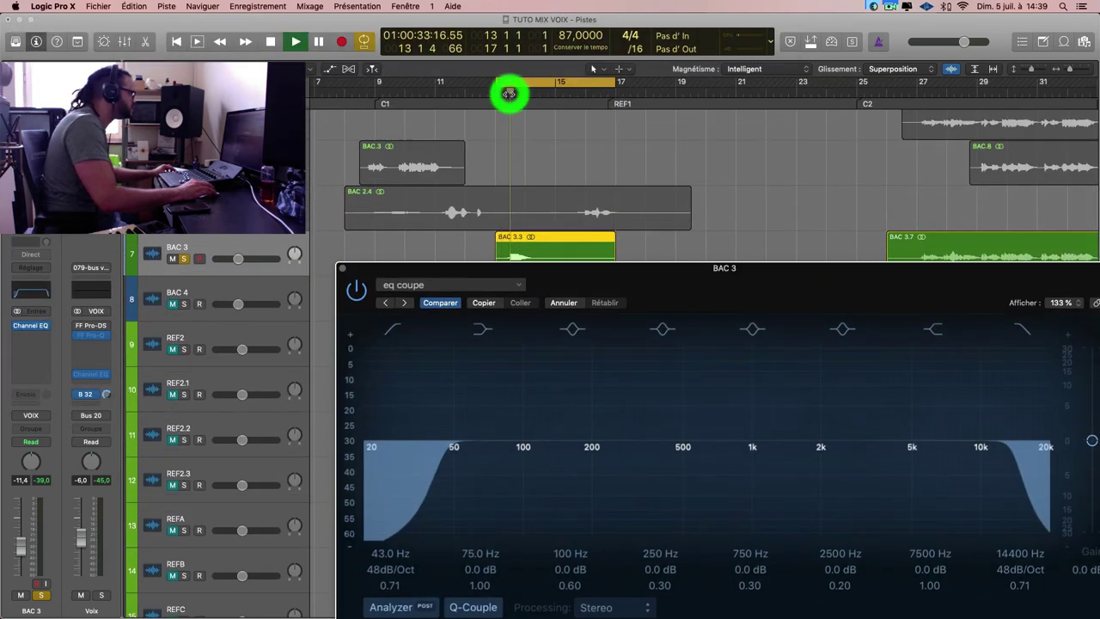
{"action": "left_click_drag", "start_coordinate": [403, 551], "coordinate": [567, 509]}
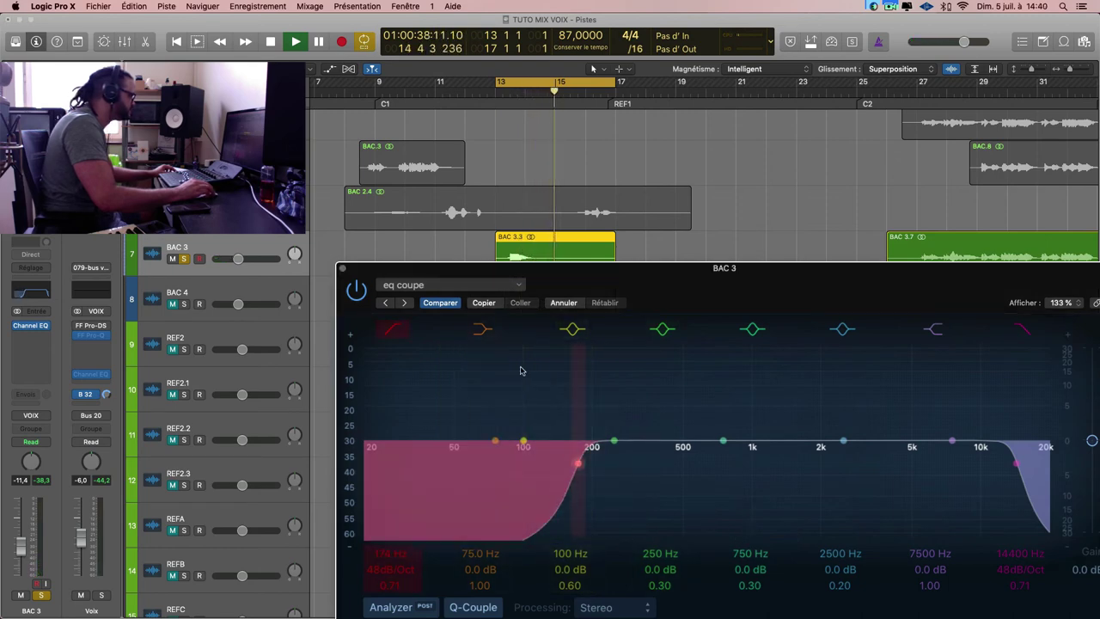
{"action": "left_click", "coordinate": [340, 270]}
Solo BAC 4 in place of BAC 3 and play a cycle over its BAC 4.4 region.
{"action": "left_click", "coordinate": [207, 295]}
{"action": "left_click", "coordinate": [187, 306]}
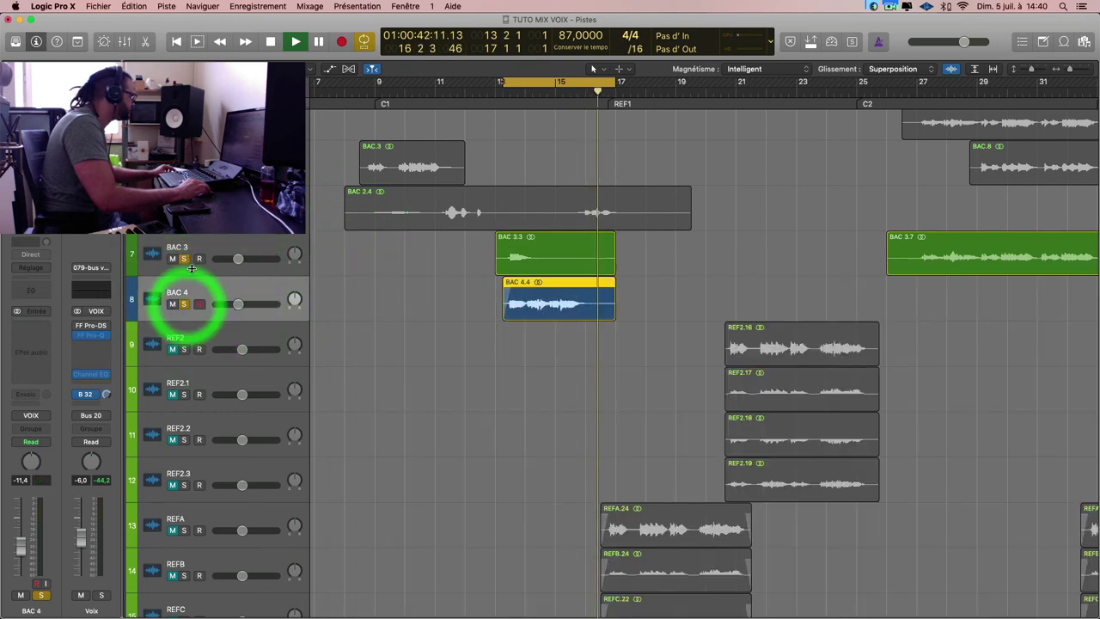
{"action": "left_click", "coordinate": [184, 259]}
{"action": "left_click", "coordinate": [246, 298]}
{"action": "key", "text": "space"}
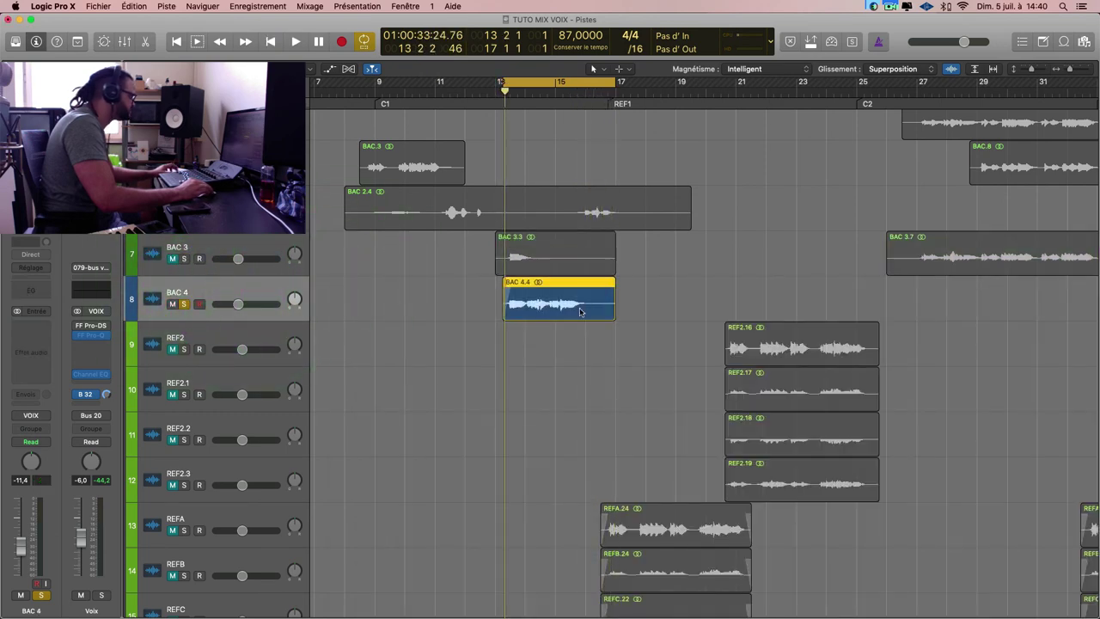
{"action": "key", "text": "space"}
{"action": "scroll", "coordinate": [580, 314], "scroll_direction": "up", "scroll_amount": 3}
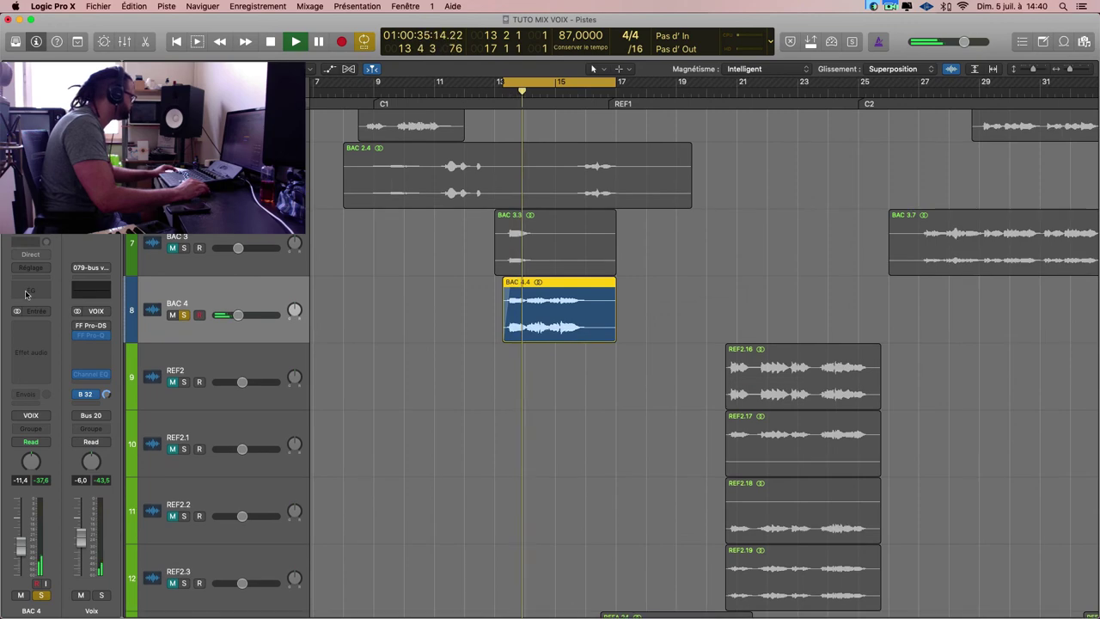
Insert a Channel EQ on BAC 4 with the "eq coupe" preset, set its low cut to 166 Hz and close the window.
{"action": "left_click", "coordinate": [26, 294]}
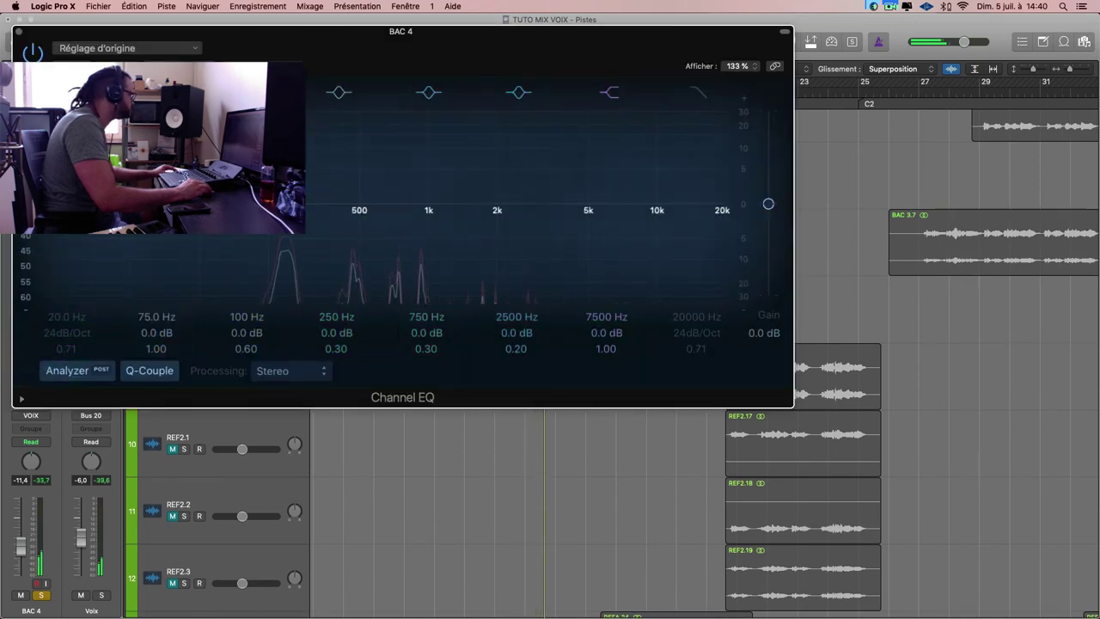
{"action": "left_click", "coordinate": [76, 66]}
{"action": "left_click", "coordinate": [75, 67]}
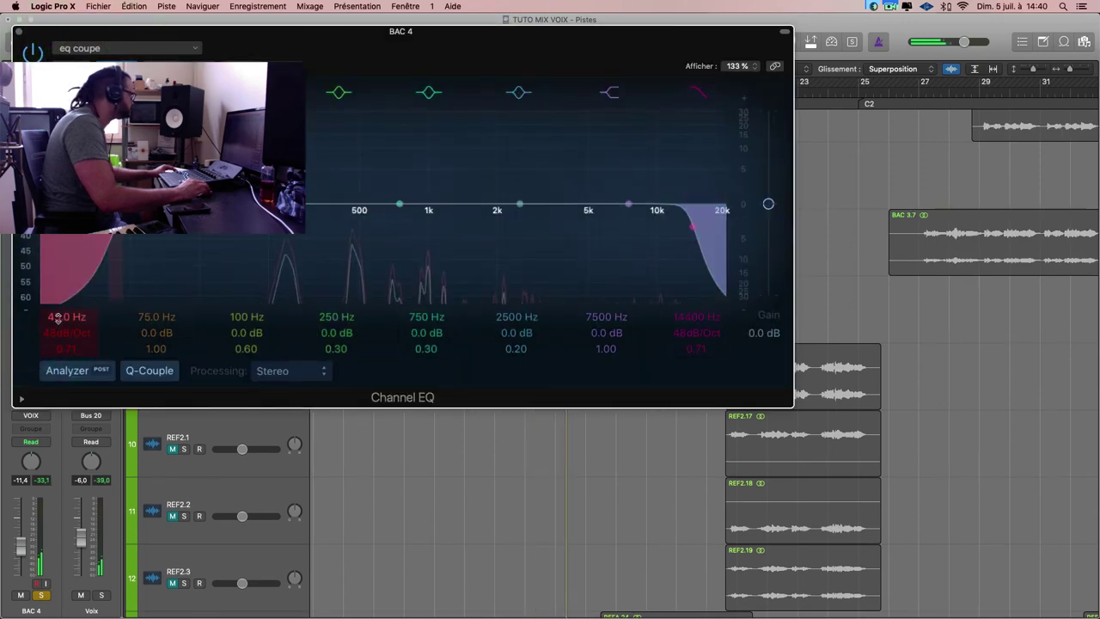
{"action": "mouse_move", "coordinate": [58, 318]}
{"action": "left_mouse_down"}
{"action": "mouse_move", "coordinate": [60, 327]}
{"action": "mouse_move", "coordinate": [70, 316]}
{"action": "left_mouse_up"}
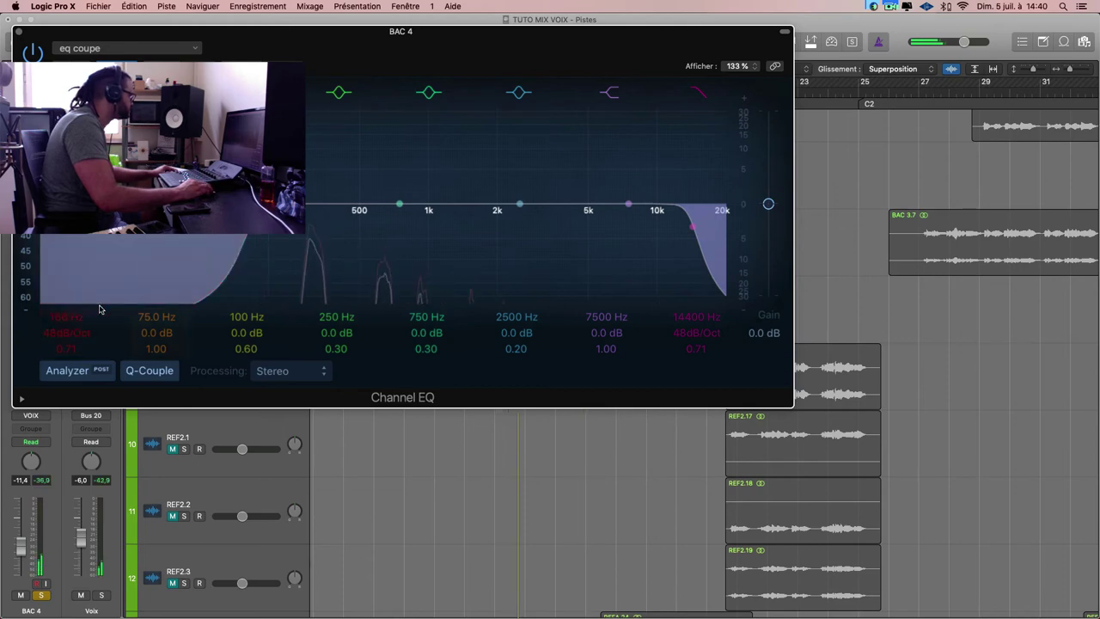
{"action": "left_click", "coordinate": [17, 33]}
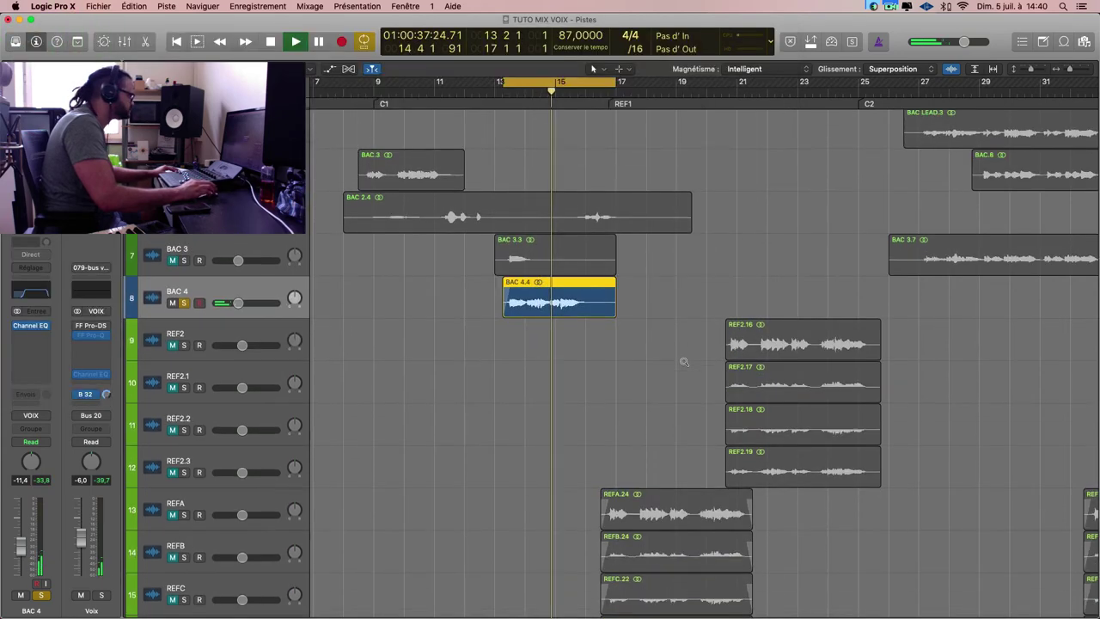
Select BAC LEAD, play a cycle over its BAC LEAD.3 region and solo the track in place of BAC 4.
{"action": "scroll", "coordinate": [684, 362], "scroll_direction": "down", "scroll_amount": 5}
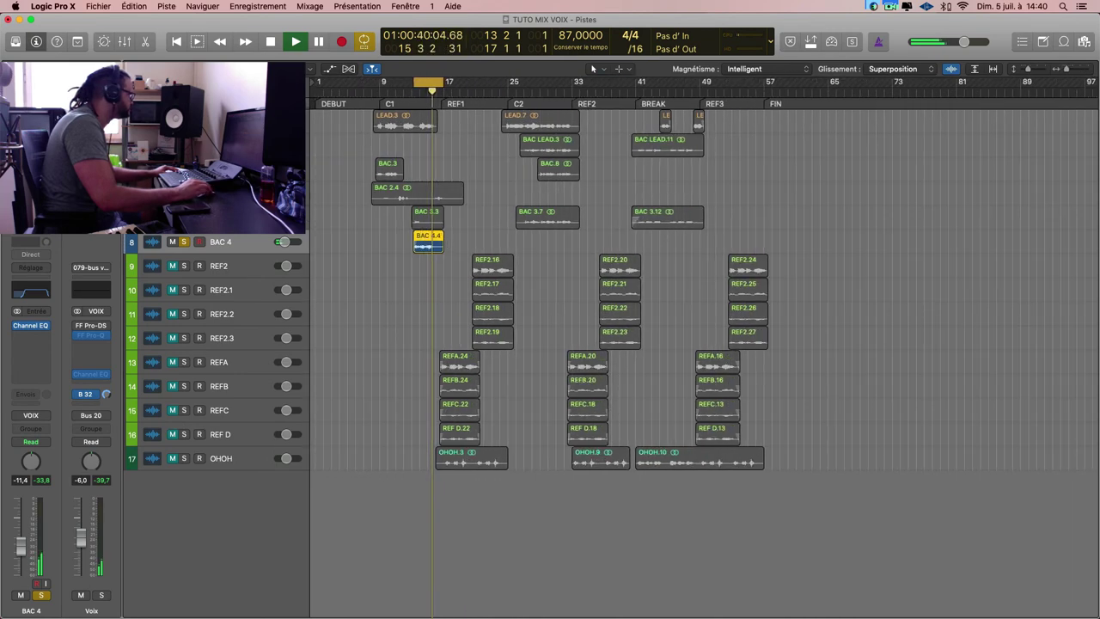
{"action": "key", "text": "x"}
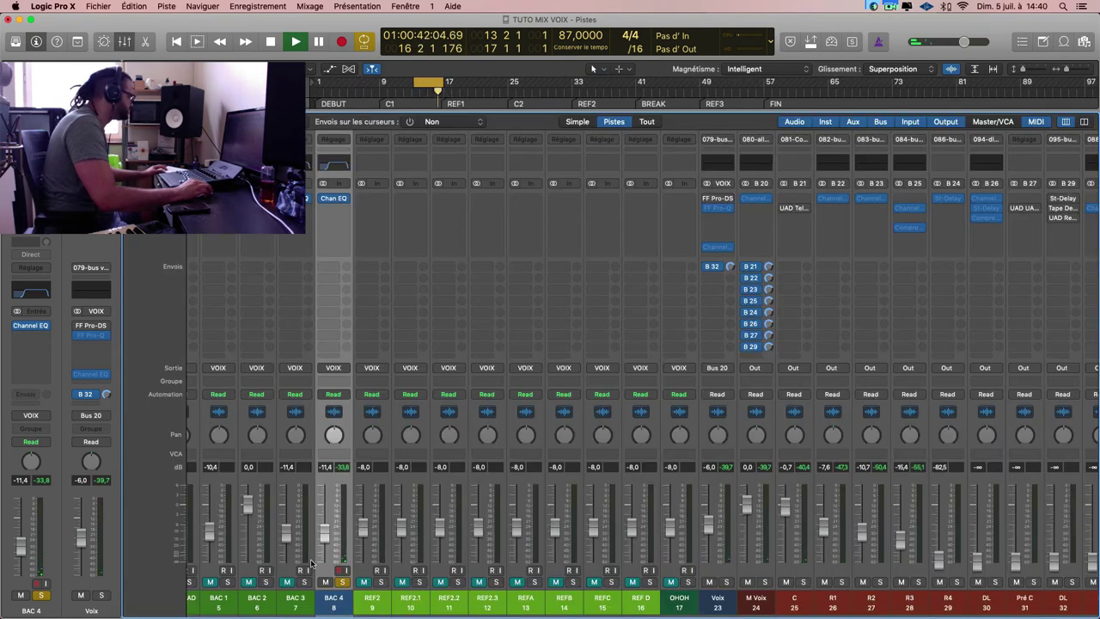
{"action": "scroll", "coordinate": [311, 563], "scroll_direction": "left", "scroll_amount": 3}
{"action": "left_click", "coordinate": [255, 606]}
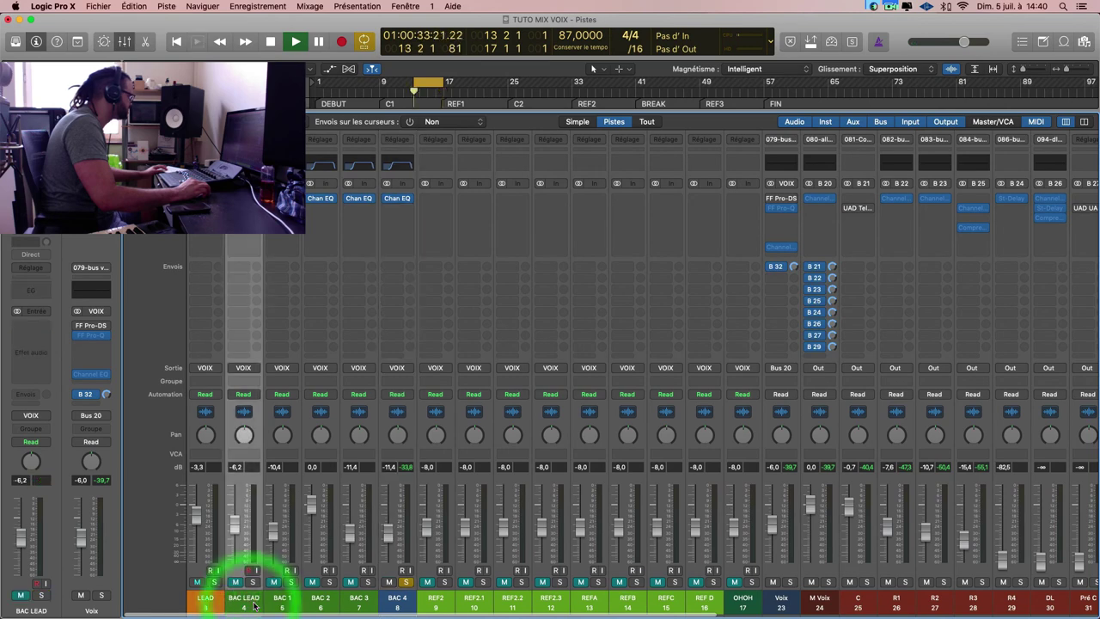
{"action": "key", "text": "x"}
{"action": "left_click", "coordinate": [555, 153]}
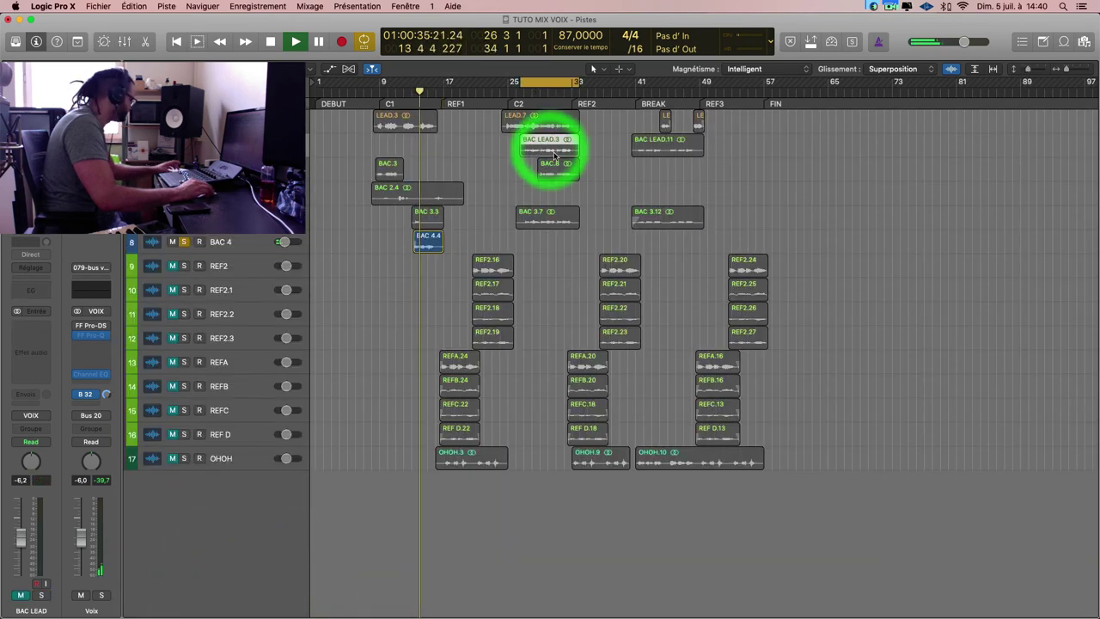
{"action": "key", "text": "Return"}
{"action": "left_click", "coordinate": [184, 145]}
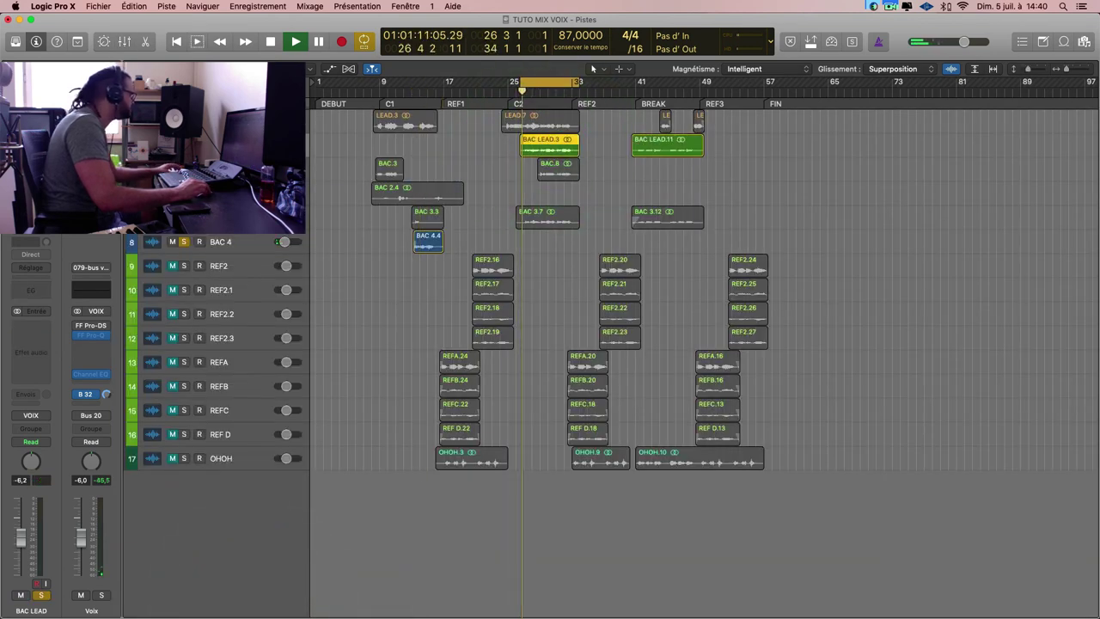
{"action": "left_click", "coordinate": [184, 241]}
Insert a Channel EQ on BAC LEAD with the "eq coupe" preset, set its low cut to 128 Hz and close the window.
{"action": "left_click", "coordinate": [45, 296]}
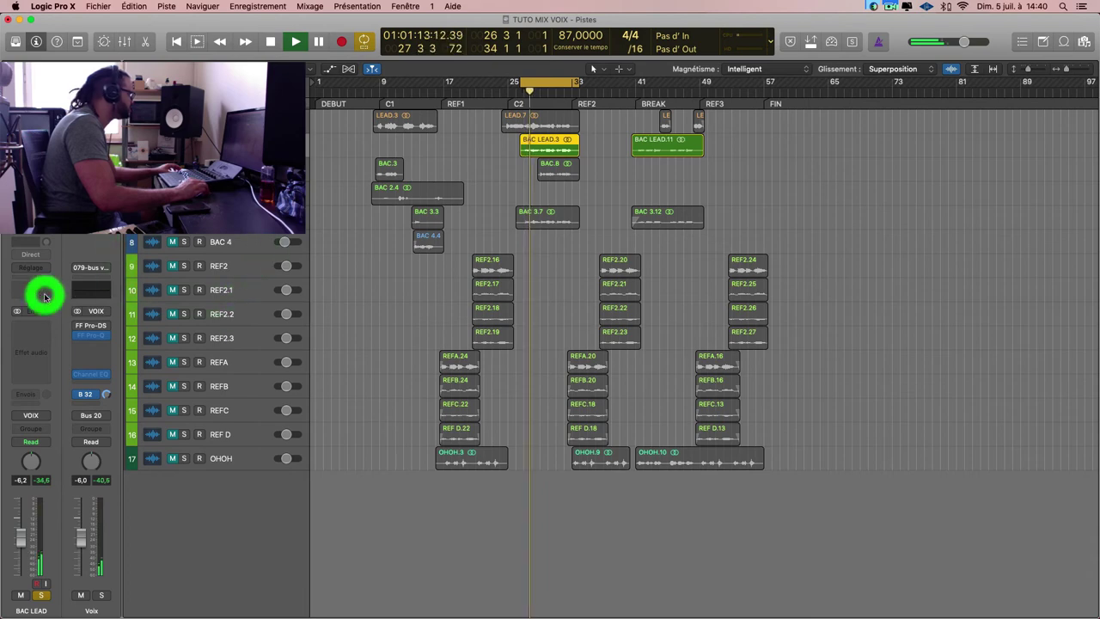
{"action": "left_click", "coordinate": [86, 49]}
{"action": "left_click", "coordinate": [86, 67]}
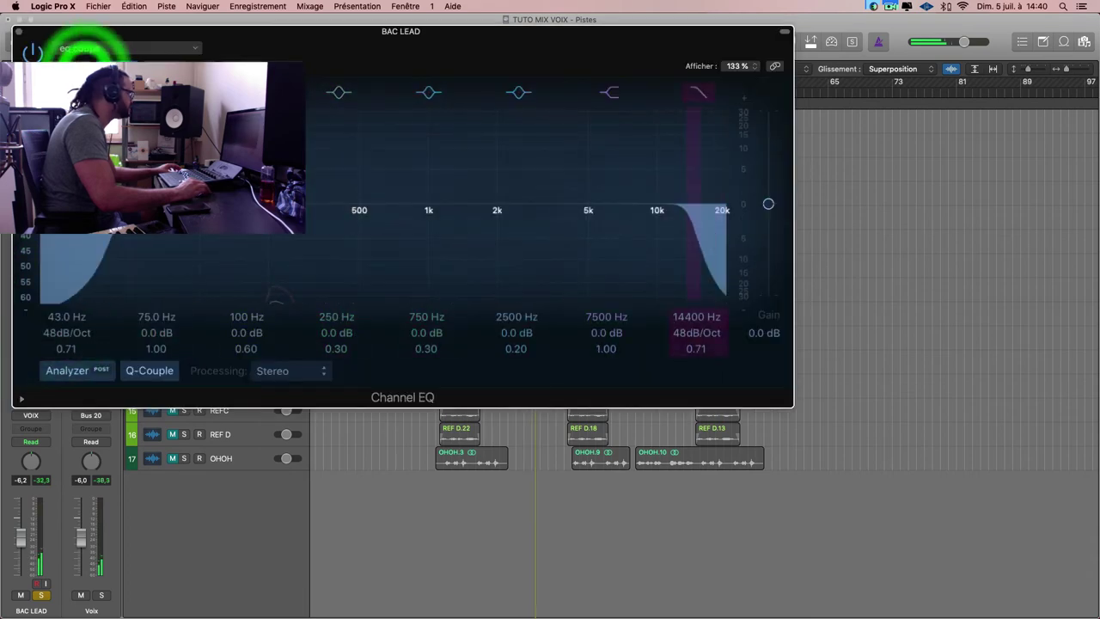
{"action": "left_click_drag", "start_coordinate": [117, 226], "coordinate": [224, 226]}
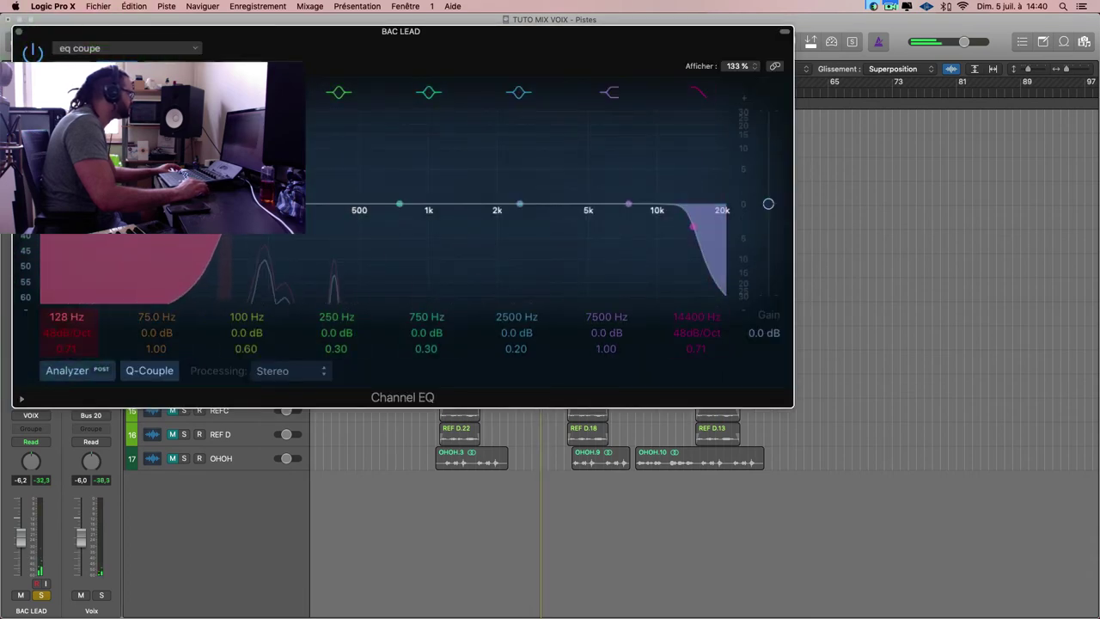
{"action": "left_click", "coordinate": [18, 33]}
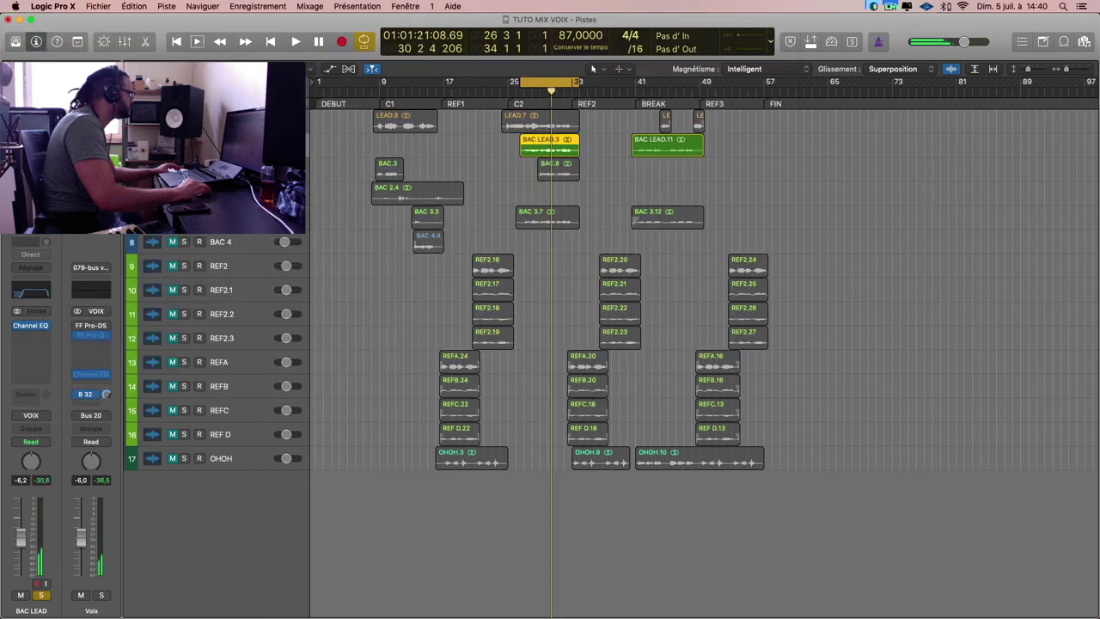
Unsolo BAC LEAD, unmute the LEAD, BAC LEAD and BAC 1 to BAC 4 tracks, and solo REF2.
{"action": "key", "text": "s"}
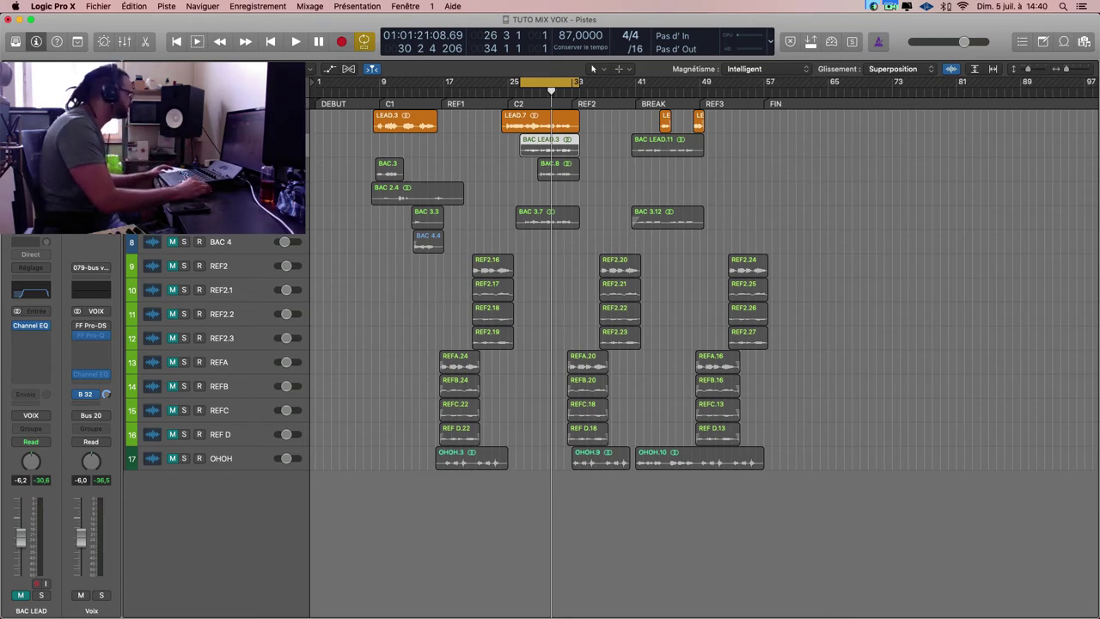
{"action": "key", "text": "ctrl+m"}
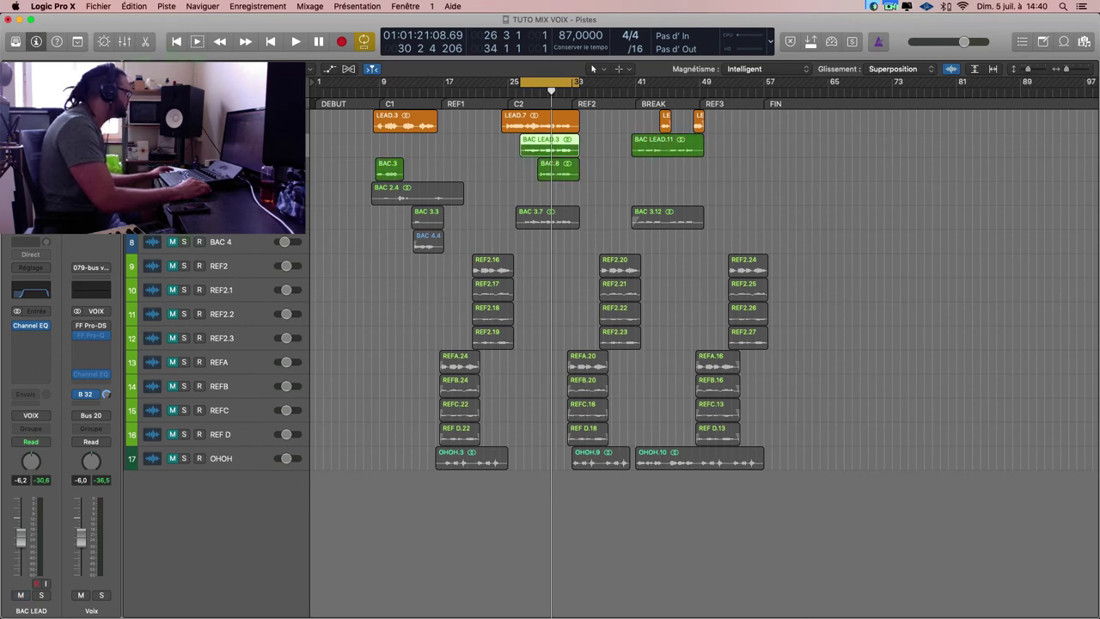
{"action": "left_click_drag", "start_coordinate": [172, 169], "coordinate": [176, 234]}
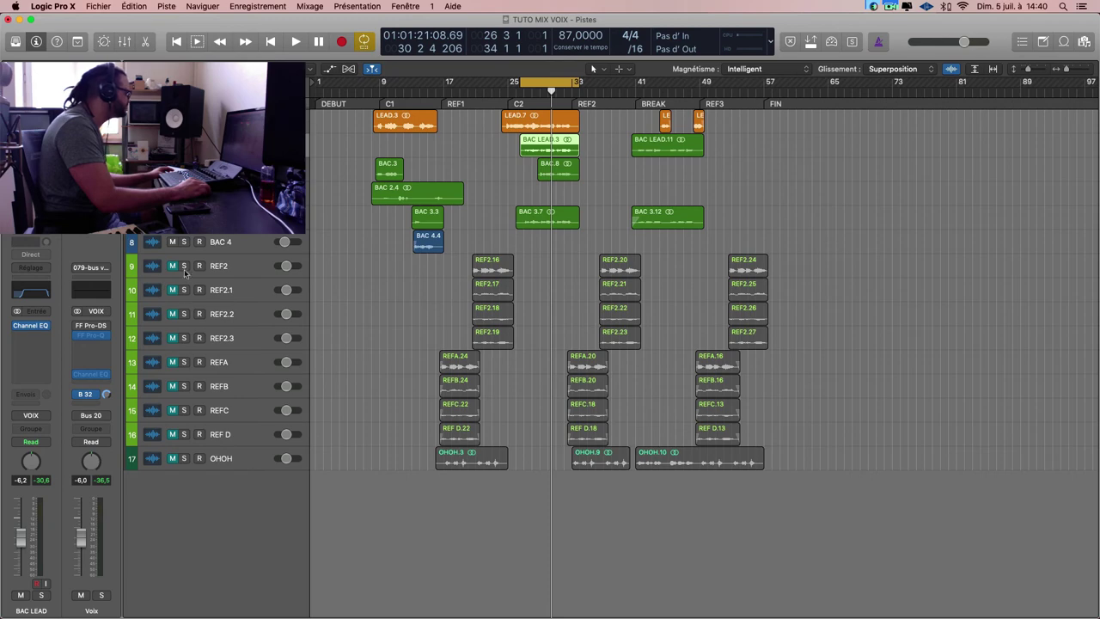
{"action": "left_click", "coordinate": [183, 266]}
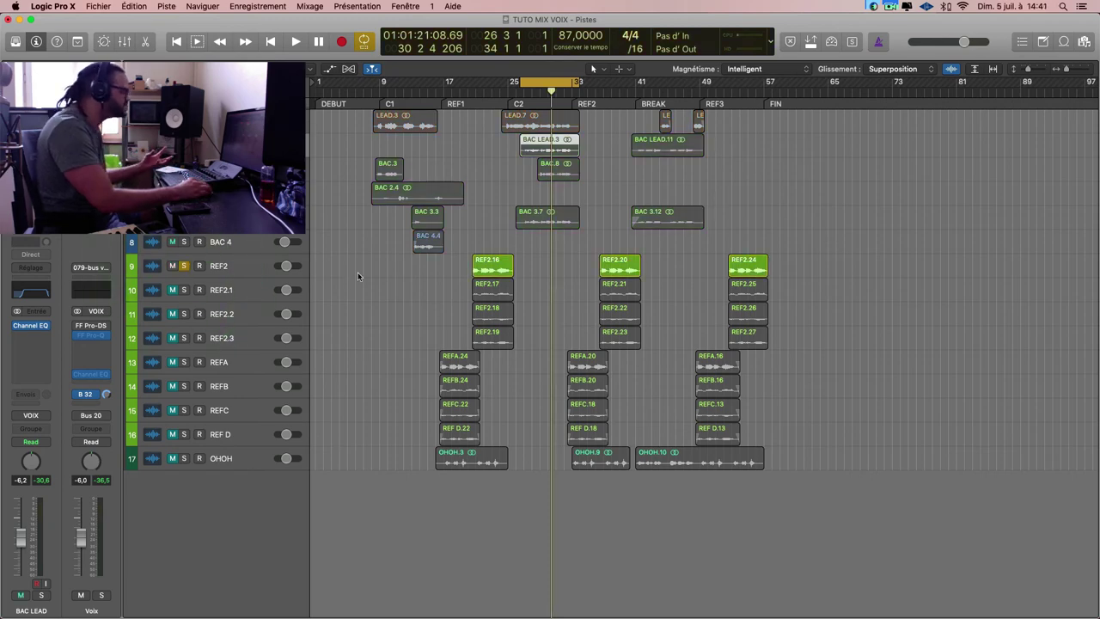
Play a cycle over the REF2.16 region, select the REF2 track and show the mixer.
{"action": "left_click", "coordinate": [503, 267]}
{"action": "key", "text": "shift+Return"}
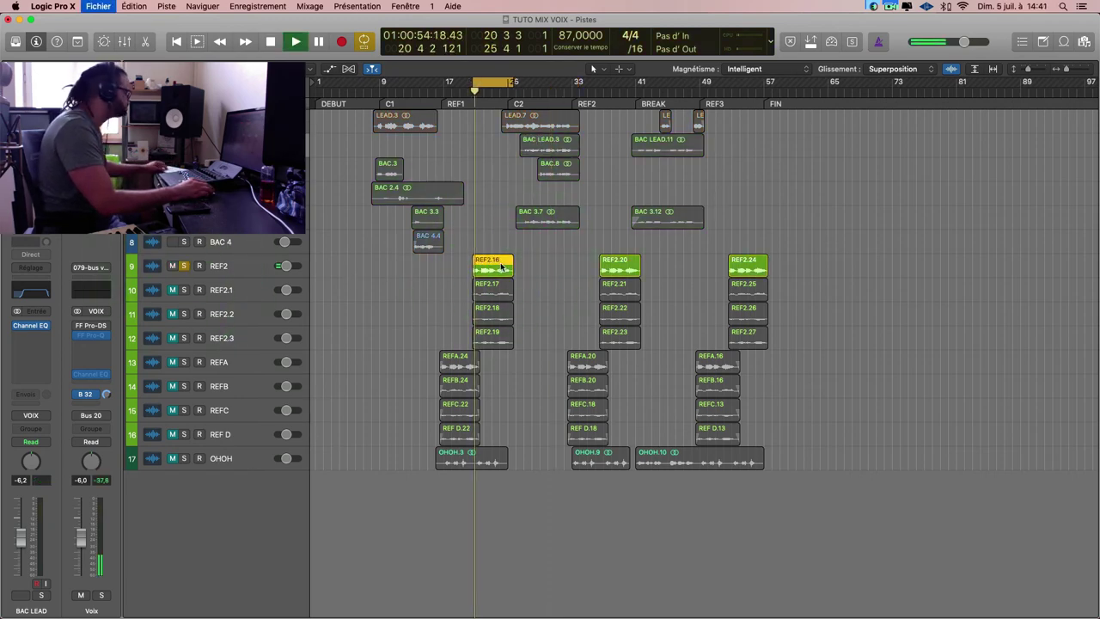
{"action": "left_click", "coordinate": [253, 264]}
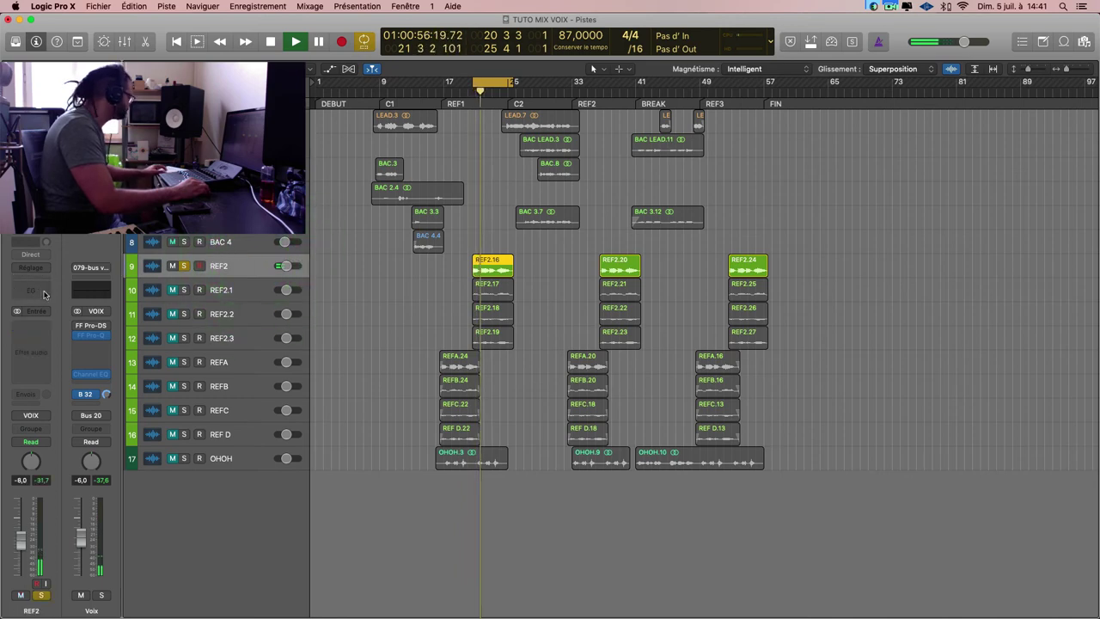
{"action": "key", "text": "x"}
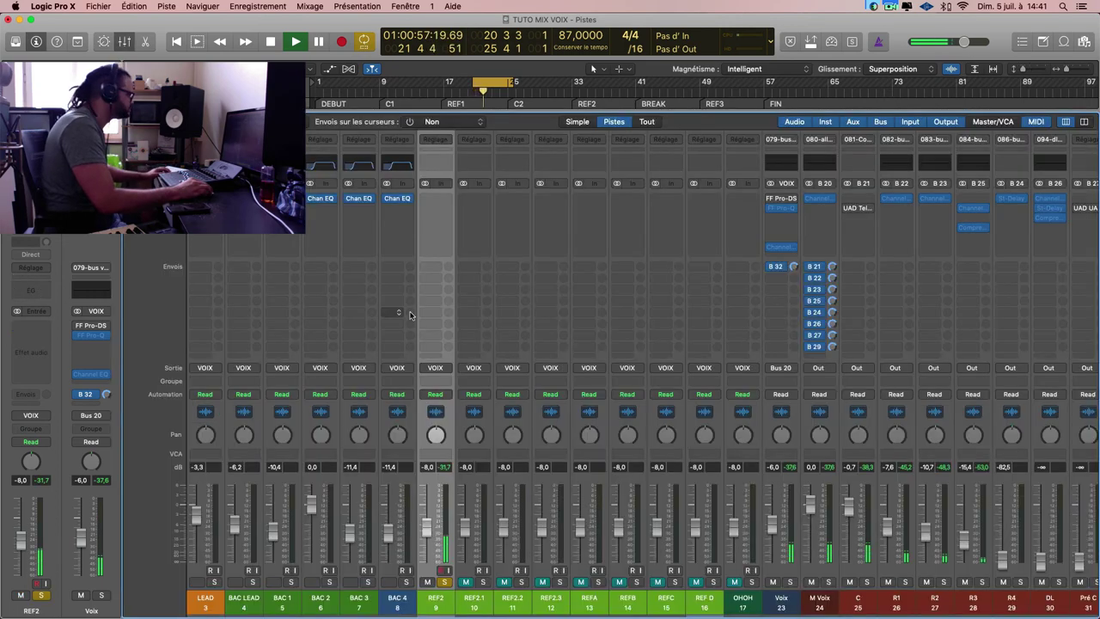
Insert a Channel EQ on REF2 with the "eq coupe" preset, set its low cut to 162 Hz and close the window.
{"action": "left_click", "coordinate": [435, 162]}
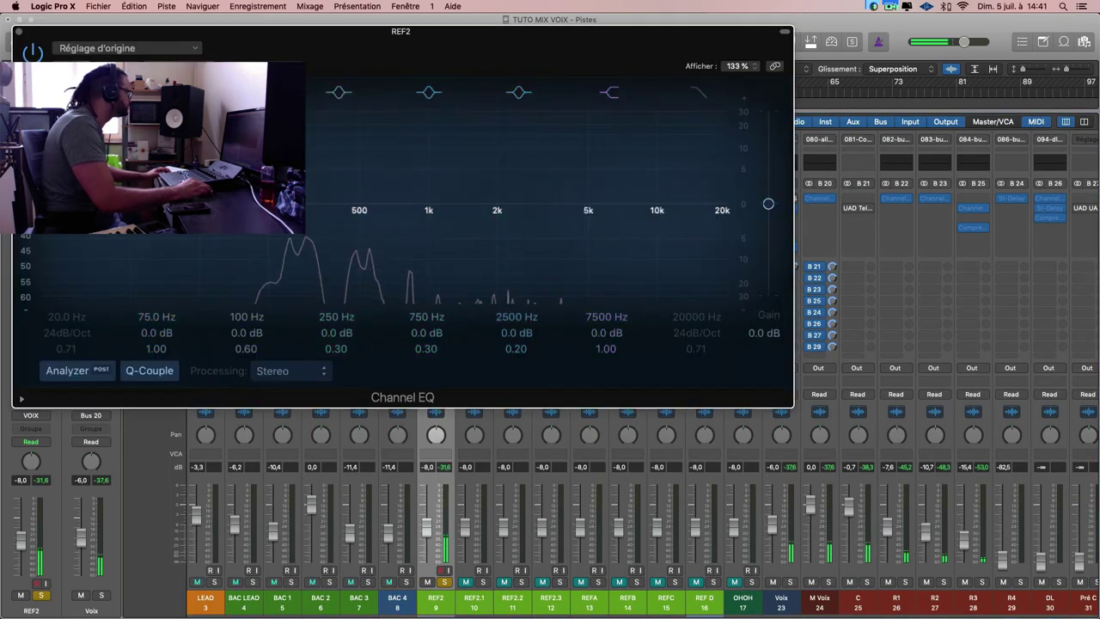
{"action": "left_click", "coordinate": [82, 65]}
{"action": "left_click", "coordinate": [83, 65]}
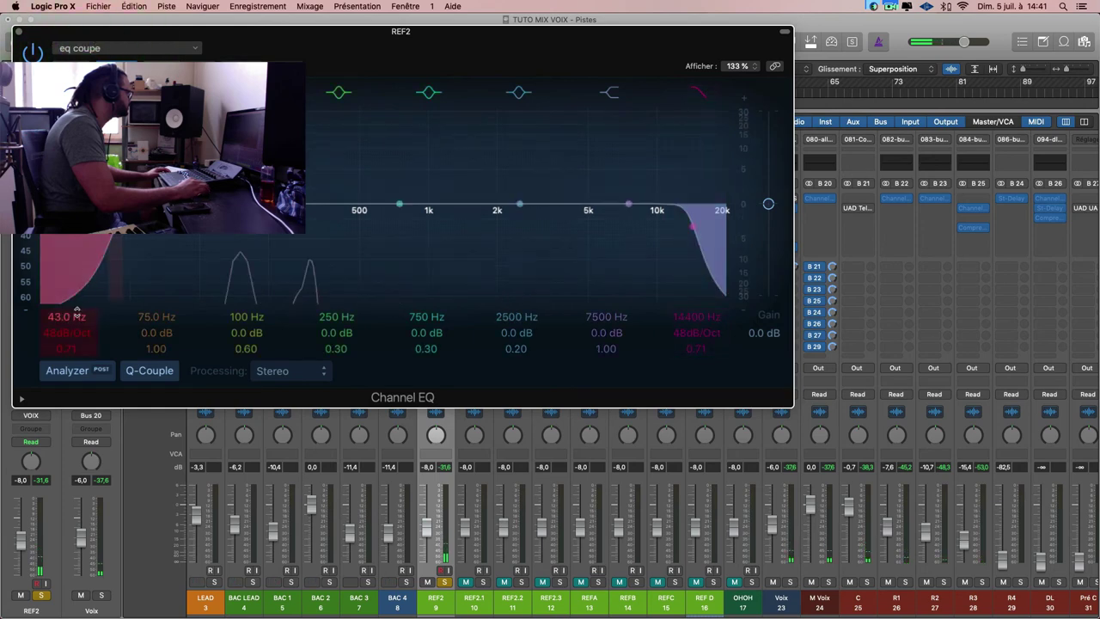
{"action": "left_click_drag", "start_coordinate": [75, 317], "coordinate": [76, 275]}
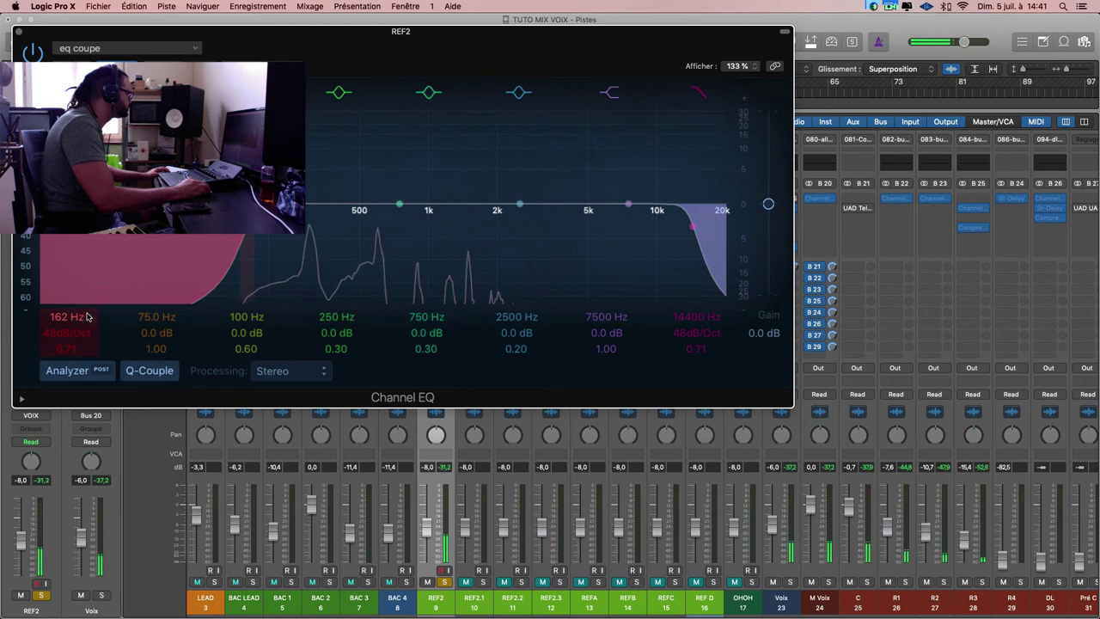
{"action": "left_click", "coordinate": [19, 31]}
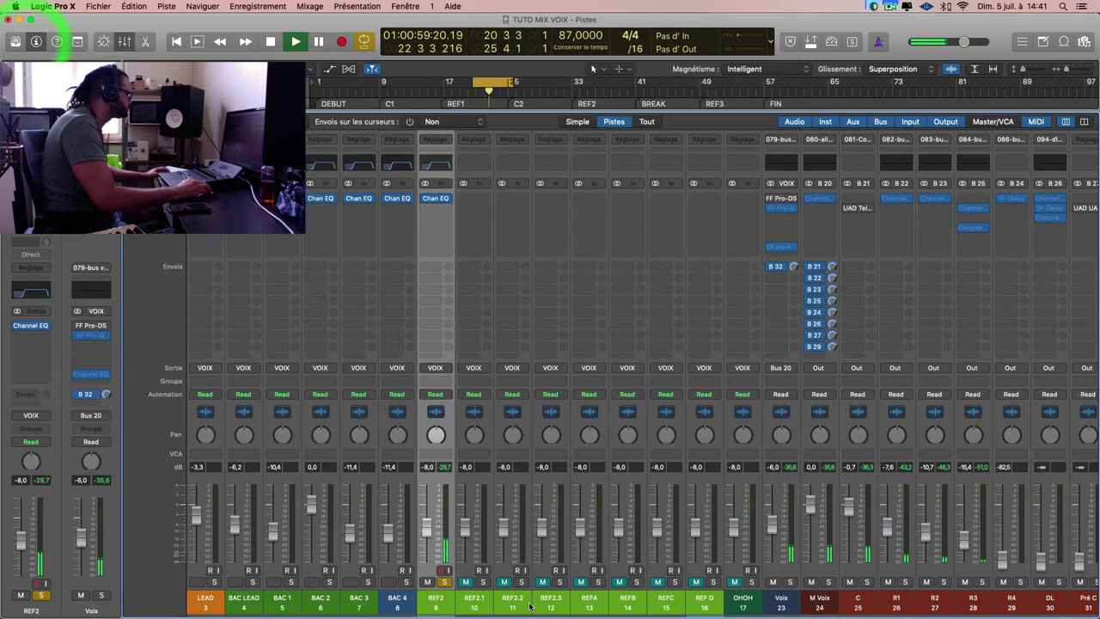
Solo REF2.1 in place of REF2 and insert a Channel EQ on it with the "eq coupe" preset.
{"action": "left_click", "coordinate": [483, 582]}
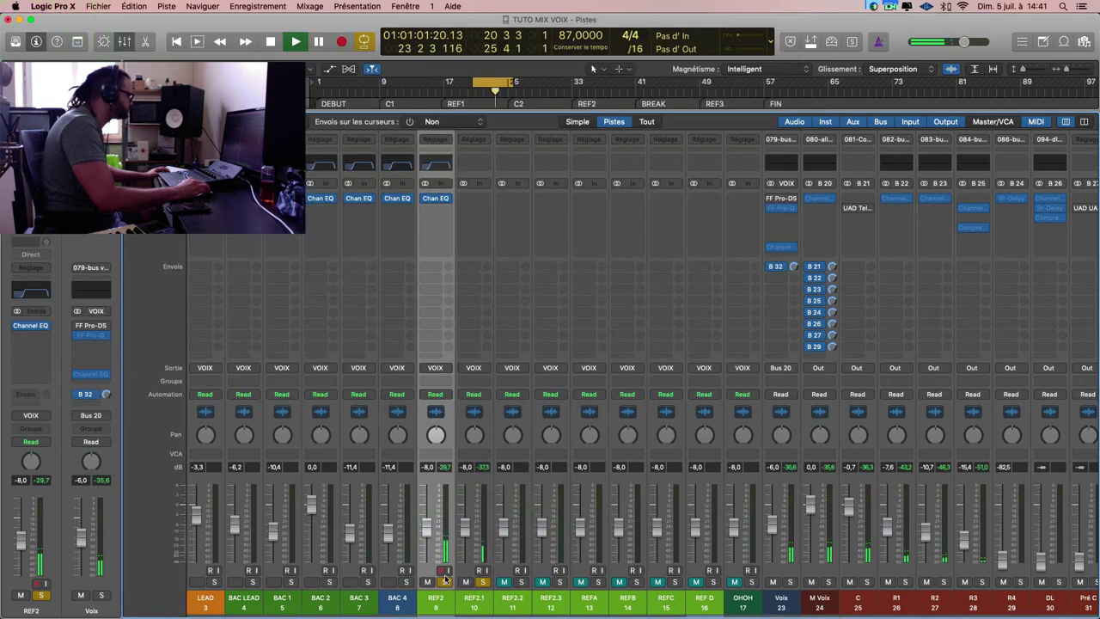
{"action": "left_click", "coordinate": [444, 582]}
{"action": "left_click", "coordinate": [474, 163]}
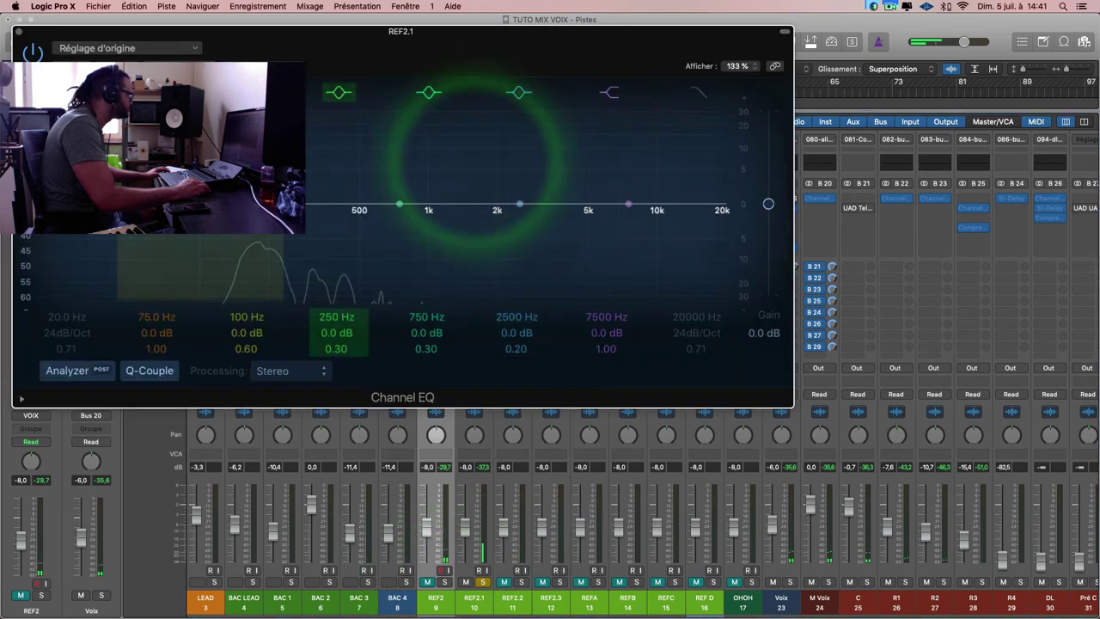
{"action": "left_click", "coordinate": [82, 64]}
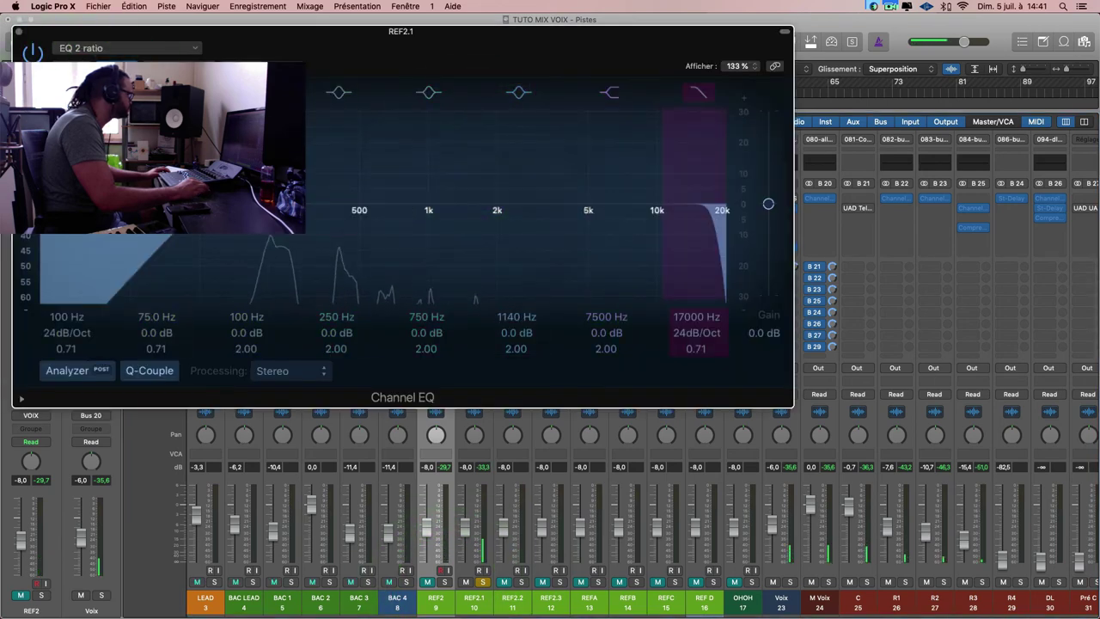
{"action": "left_click", "coordinate": [82, 65]}
Raise the REF2.1 fader to -1.1 dB with its EQ bypassed, and set the re-enabled EQ's low cut to 174 Hz.
{"action": "left_click", "coordinate": [33, 52]}
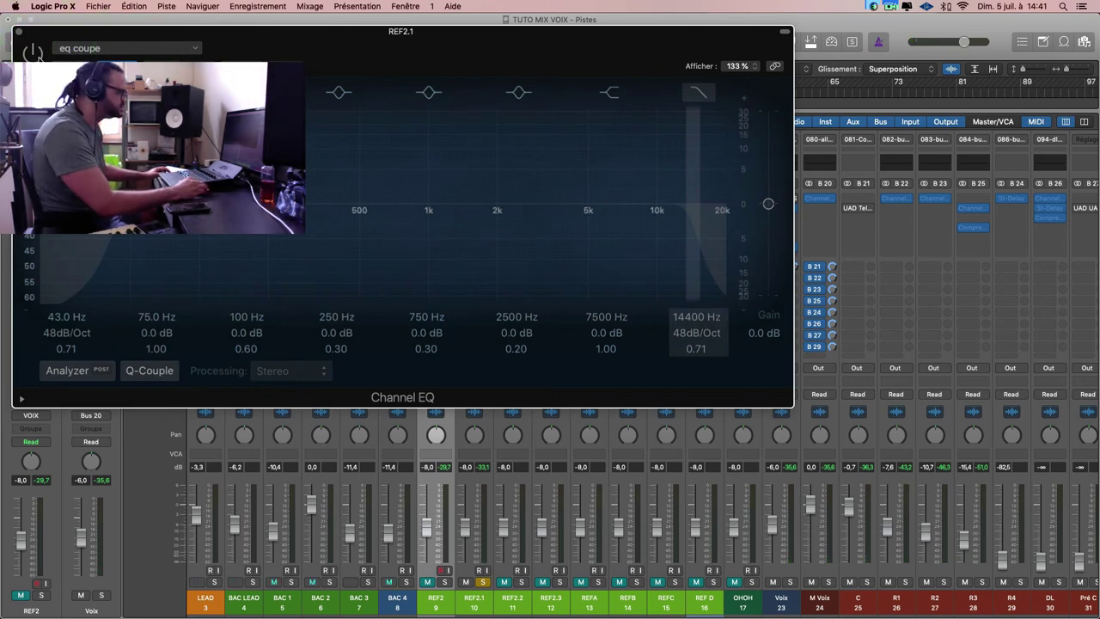
{"action": "key", "text": "space"}
{"action": "key", "text": "space"}
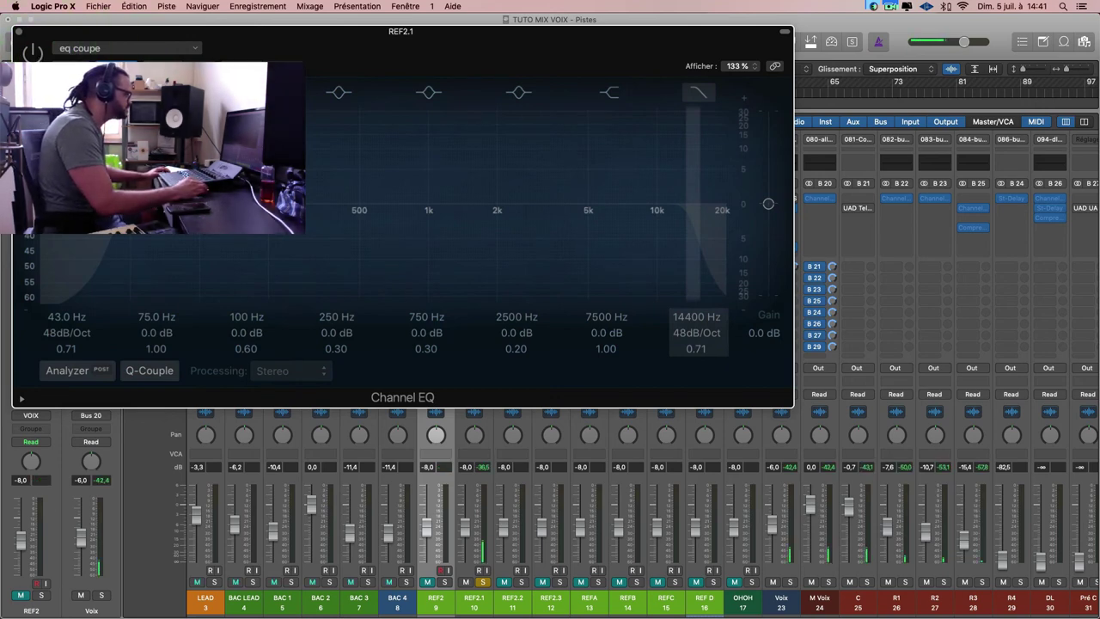
{"action": "mouse_move", "coordinate": [465, 520]}
{"action": "left_mouse_down"}
{"action": "mouse_move", "coordinate": [464, 487]}
{"action": "mouse_move", "coordinate": [464, 504]}
{"action": "left_mouse_up"}
{"action": "left_click", "coordinate": [465, 505]}
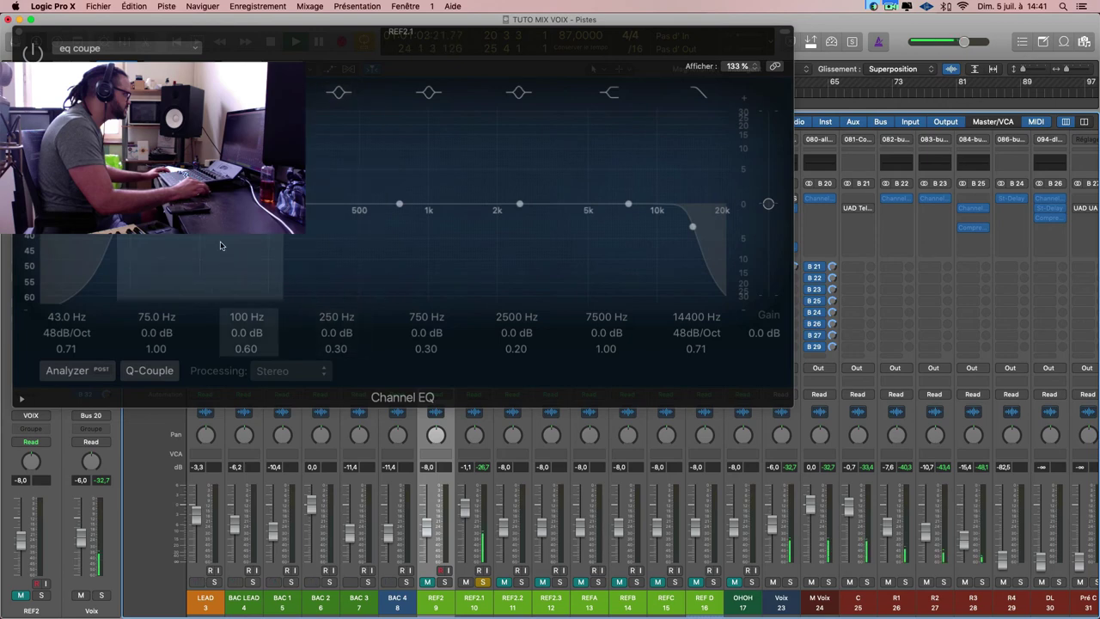
{"action": "left_click", "coordinate": [32, 53]}
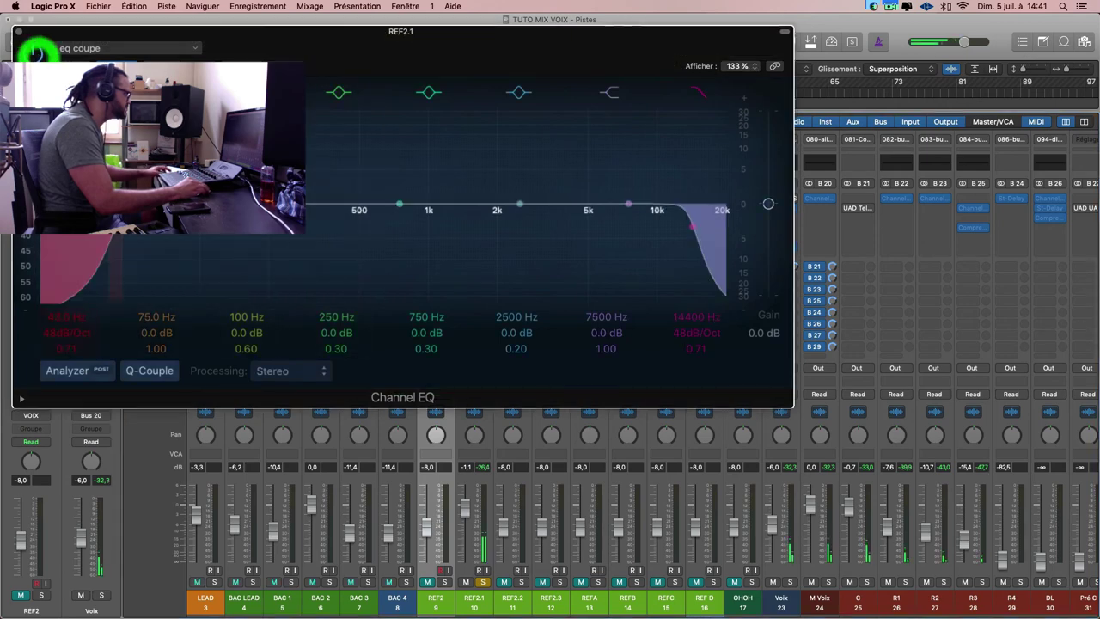
{"action": "left_click_drag", "start_coordinate": [108, 294], "coordinate": [245, 294]}
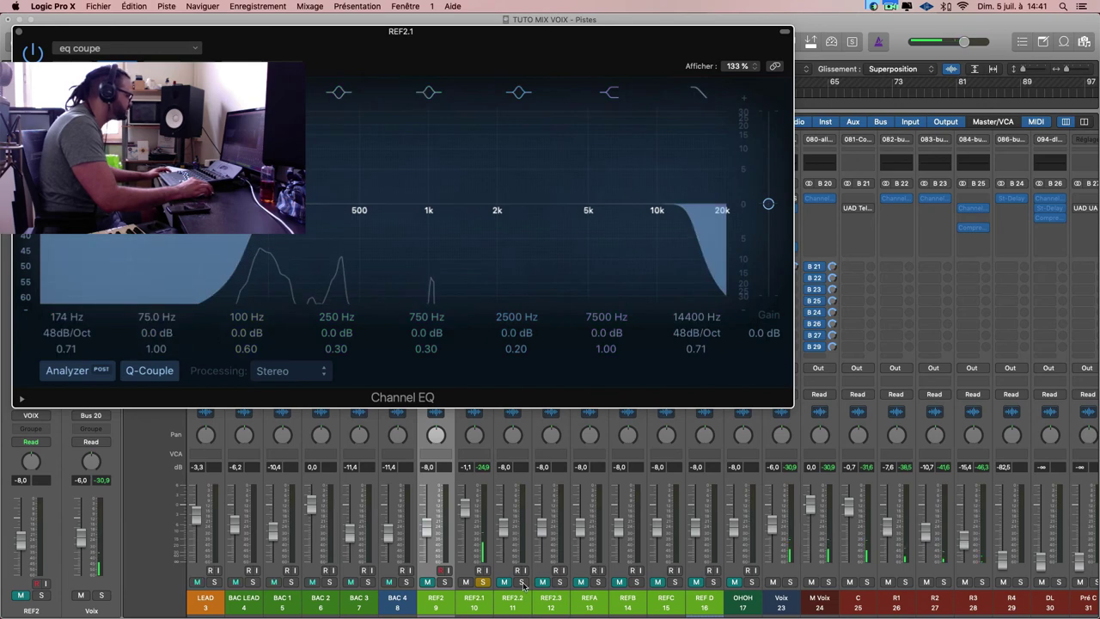
Solo REF2.2 in place of REF2.1, closing the EQ window, and reset the REF2.2 fader to 0 dB.
{"action": "left_click", "coordinate": [521, 582]}
{"action": "left_click", "coordinate": [483, 582]}
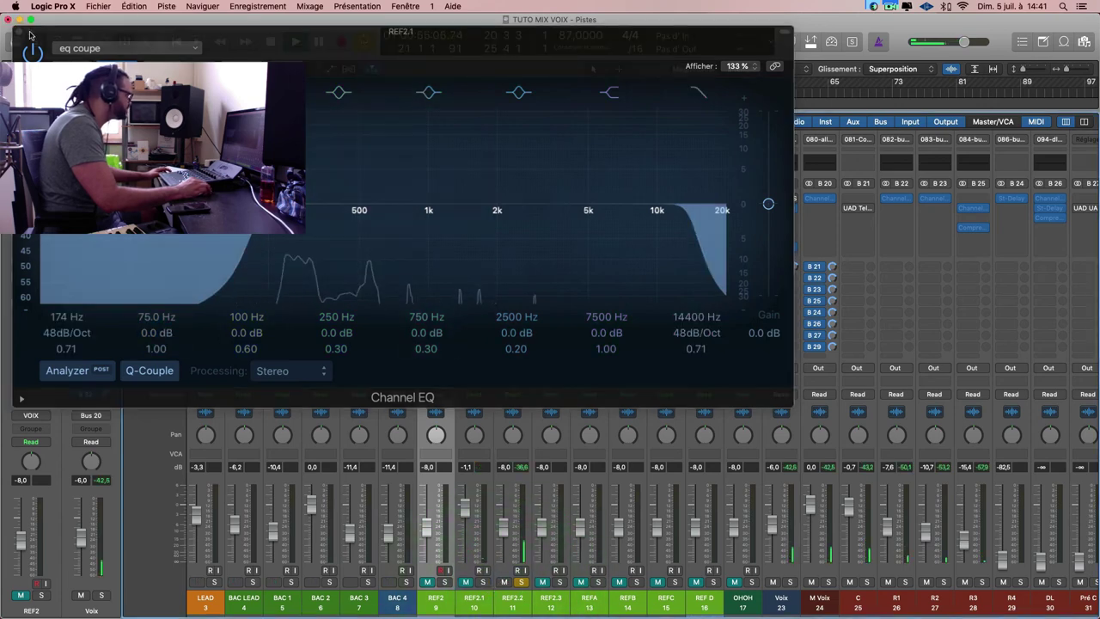
{"action": "left_click", "coordinate": [20, 33]}
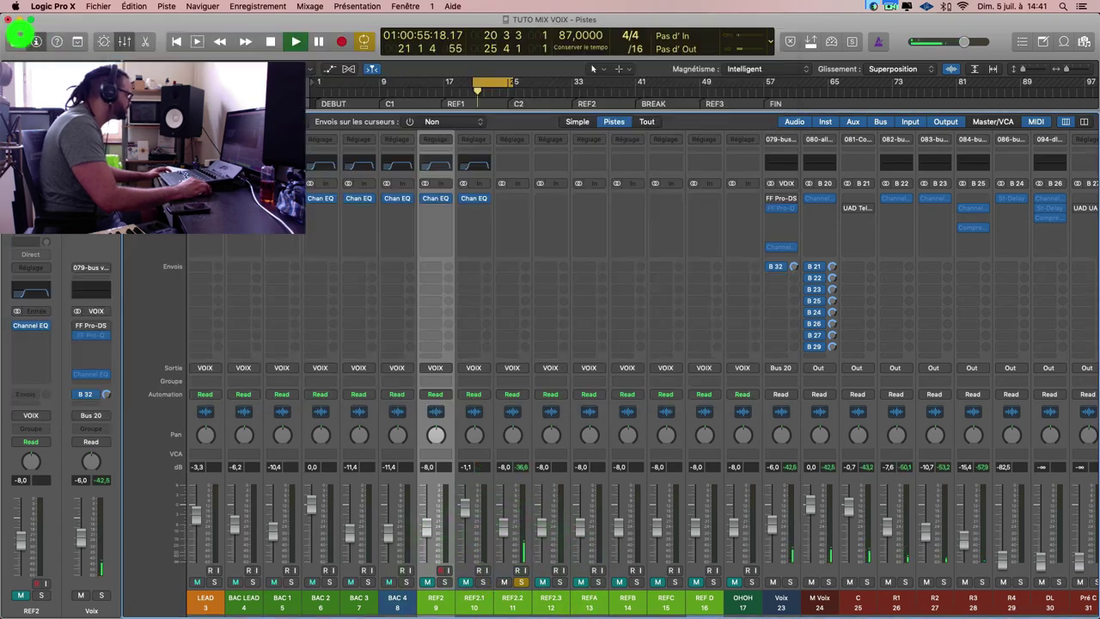
{"action": "left_click", "coordinate": [502, 529], "text": "alt"}
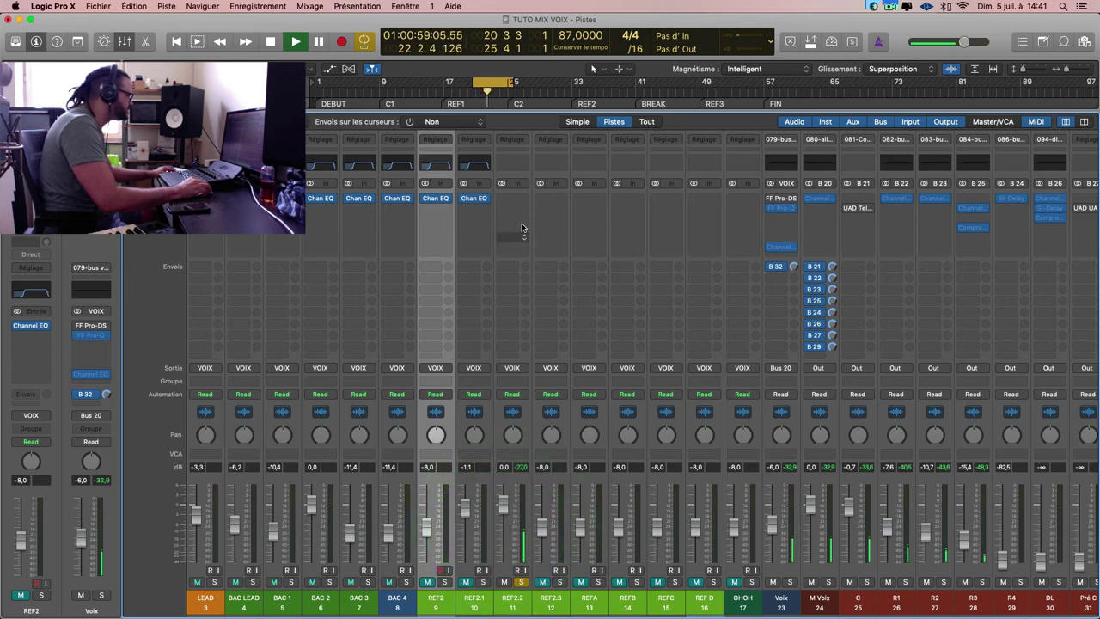
Insert a Channel EQ on REF2.2 with the "eq coupe" preset and set its low cut to 110 Hz.
{"action": "left_click", "coordinate": [517, 162]}
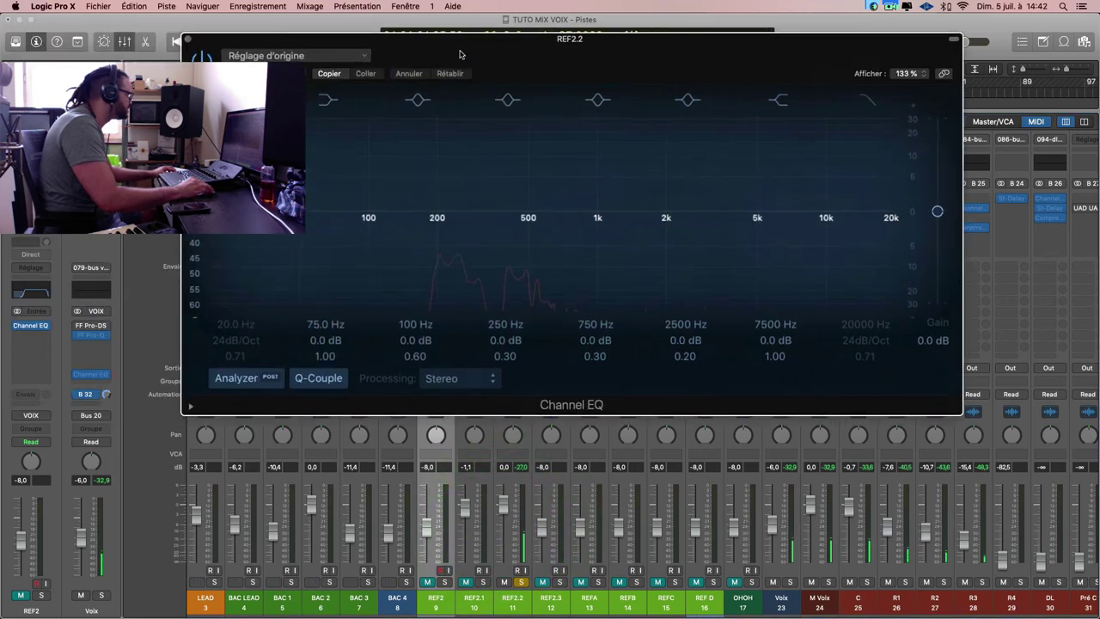
{"action": "left_click", "coordinate": [460, 53]}
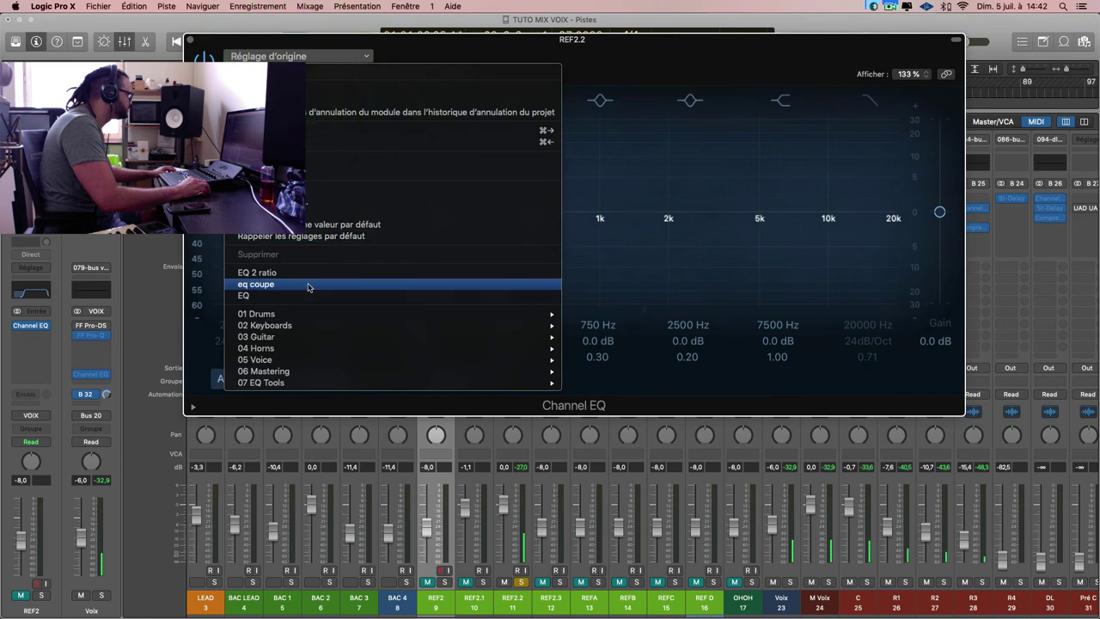
{"action": "left_click", "coordinate": [307, 284]}
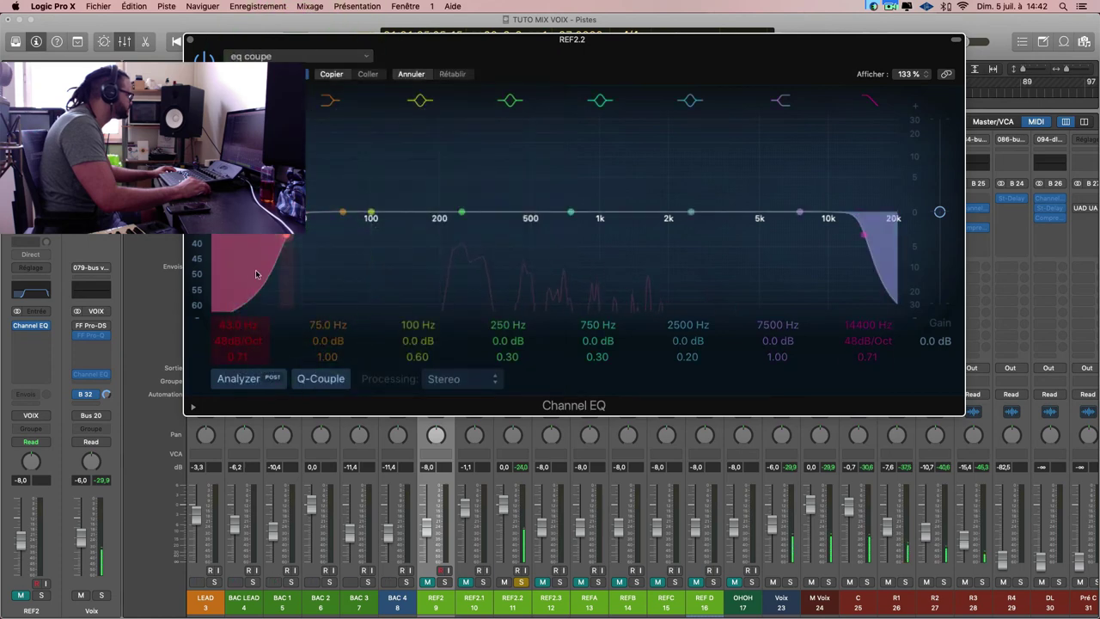
{"action": "left_click_drag", "start_coordinate": [255, 274], "coordinate": [366, 233]}
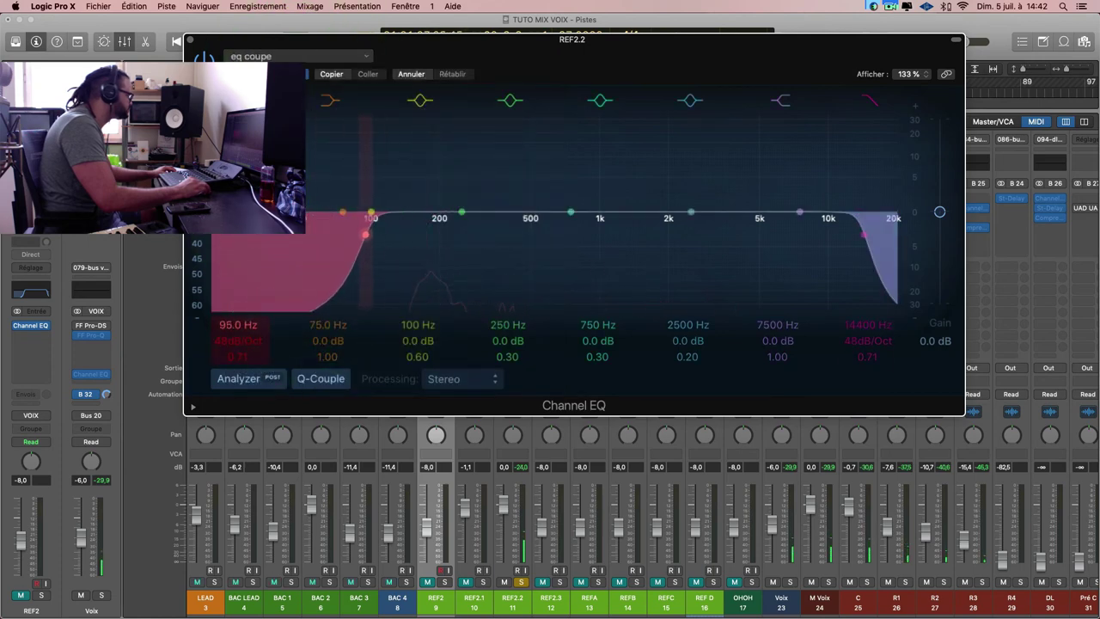
{"action": "left_click_drag", "start_coordinate": [238, 325], "coordinate": [248, 317]}
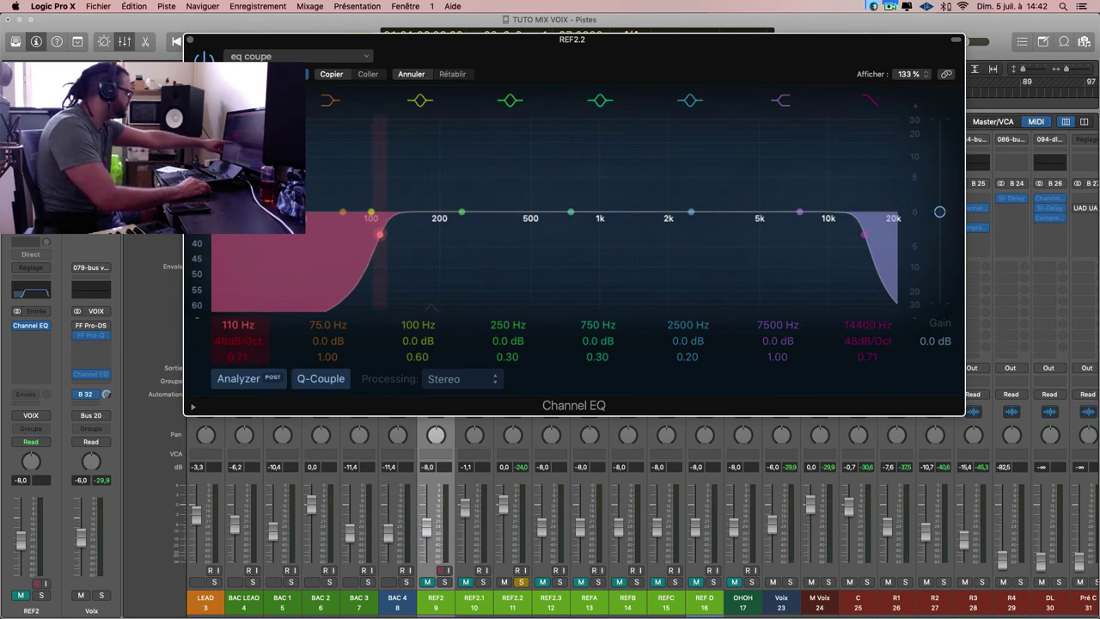
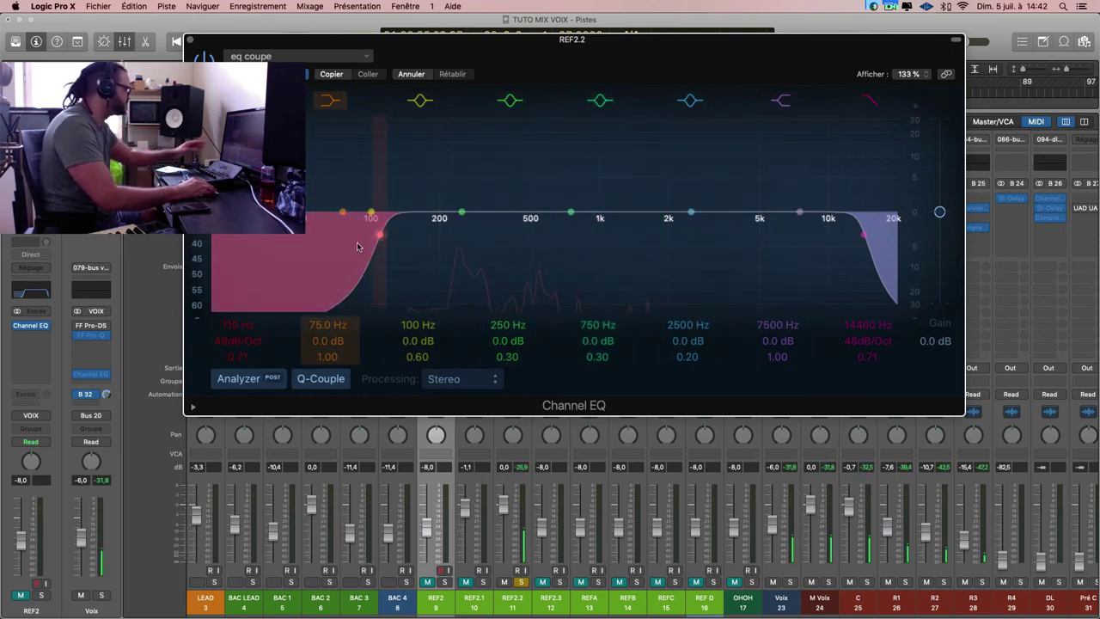
Set the REF2.2 low cut to 136 Hz with a Q of 0.64 and close the EQ window.
{"action": "key", "text": "space"}
{"action": "left_click_drag", "start_coordinate": [382, 239], "coordinate": [412, 234]}
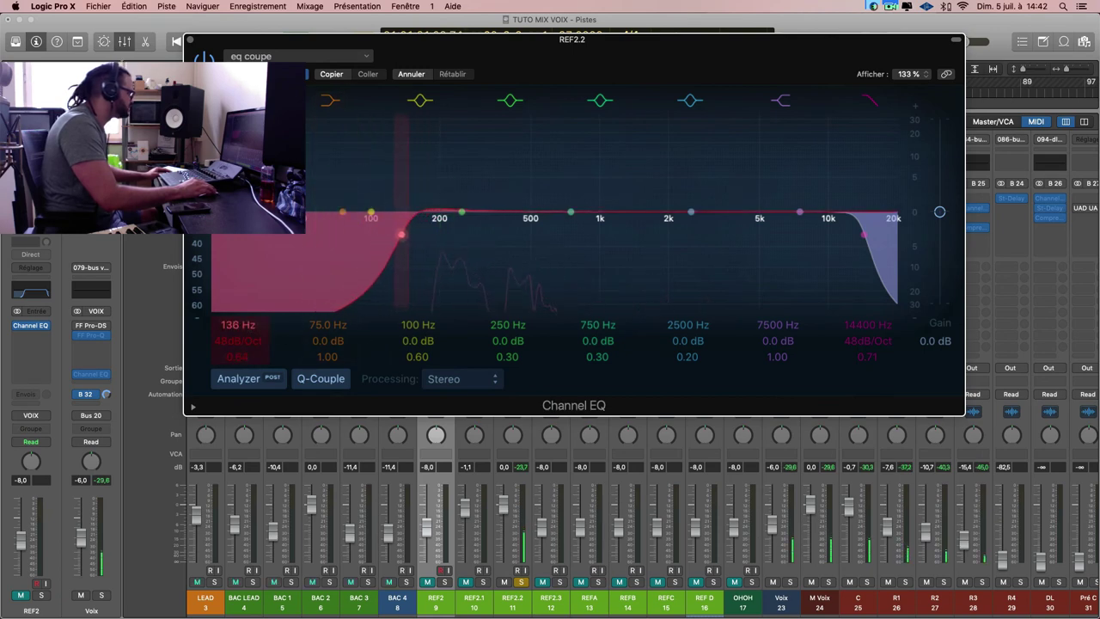
{"action": "left_click", "coordinate": [190, 39]}
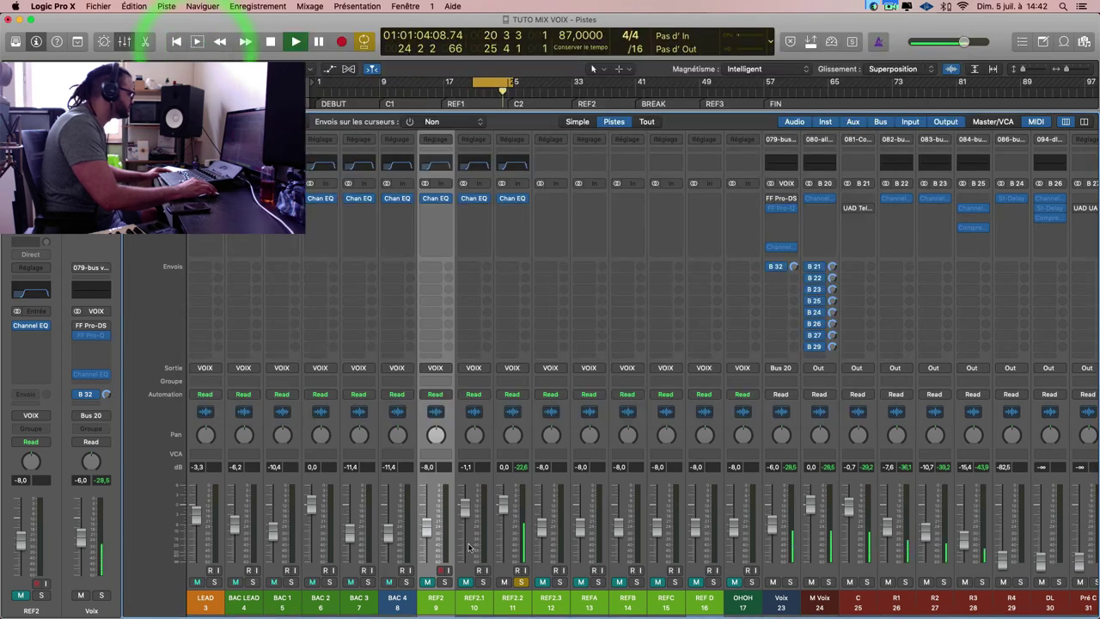
Solo REF2.3 in place of REF2.2 and insert a Channel EQ on it with the "eq coupe" preset.
{"action": "left_click", "coordinate": [522, 582]}
{"action": "left_click", "coordinate": [560, 164]}
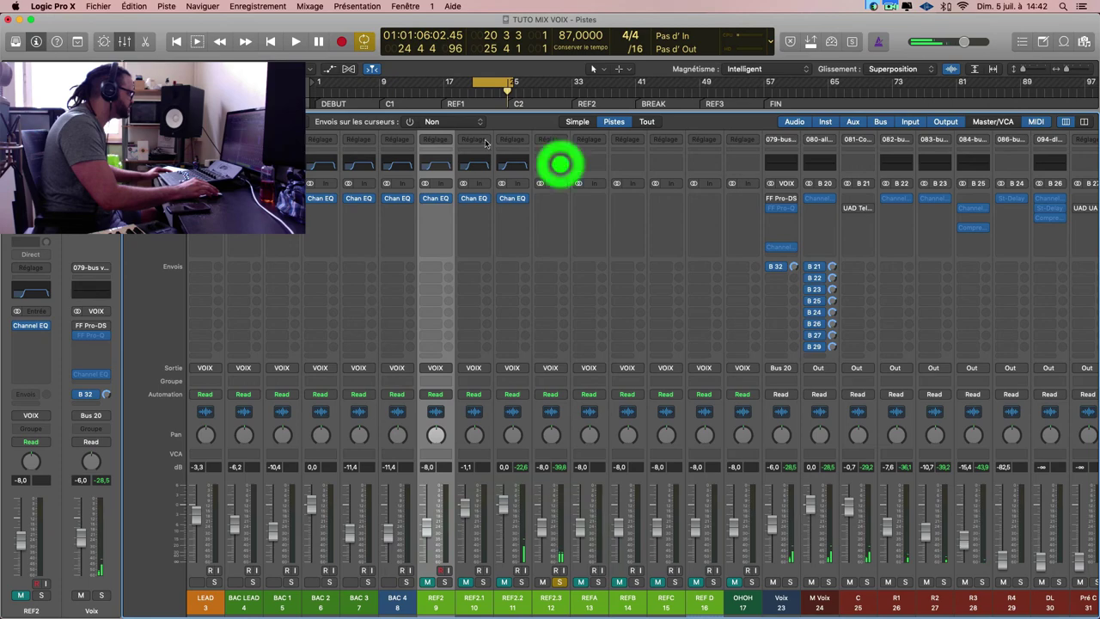
{"action": "left_click_drag", "start_coordinate": [351, 43], "coordinate": [720, 79]}
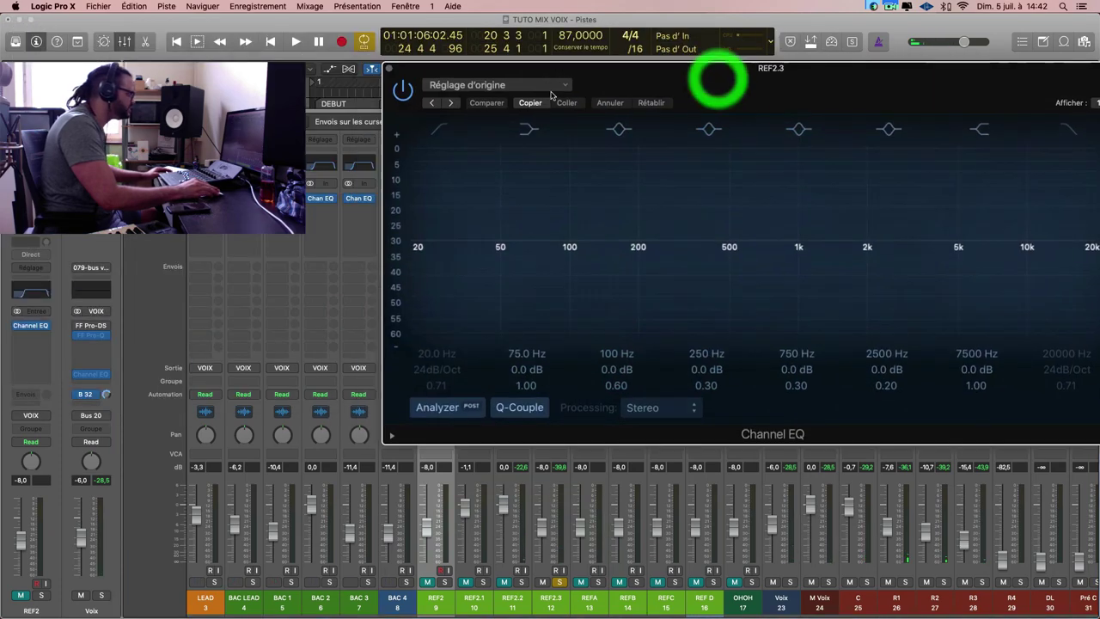
{"action": "left_click", "coordinate": [482, 85]}
{"action": "left_click", "coordinate": [512, 313]}
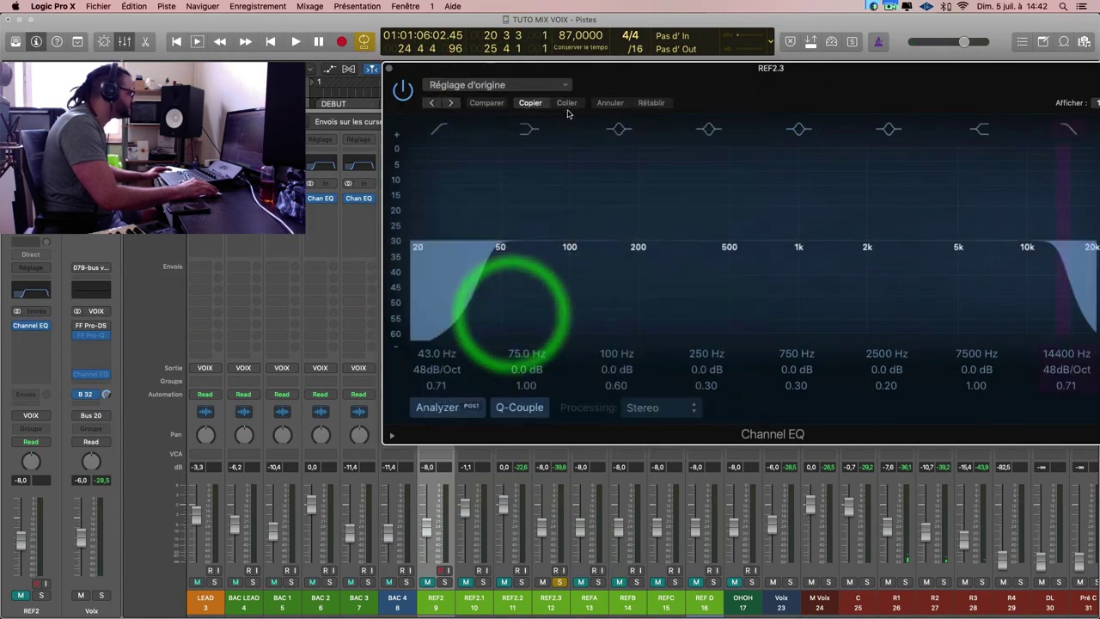
Set the REF2.3 low cut to 106 Hz during playback and close the EQ window.
{"action": "key", "text": "space"}
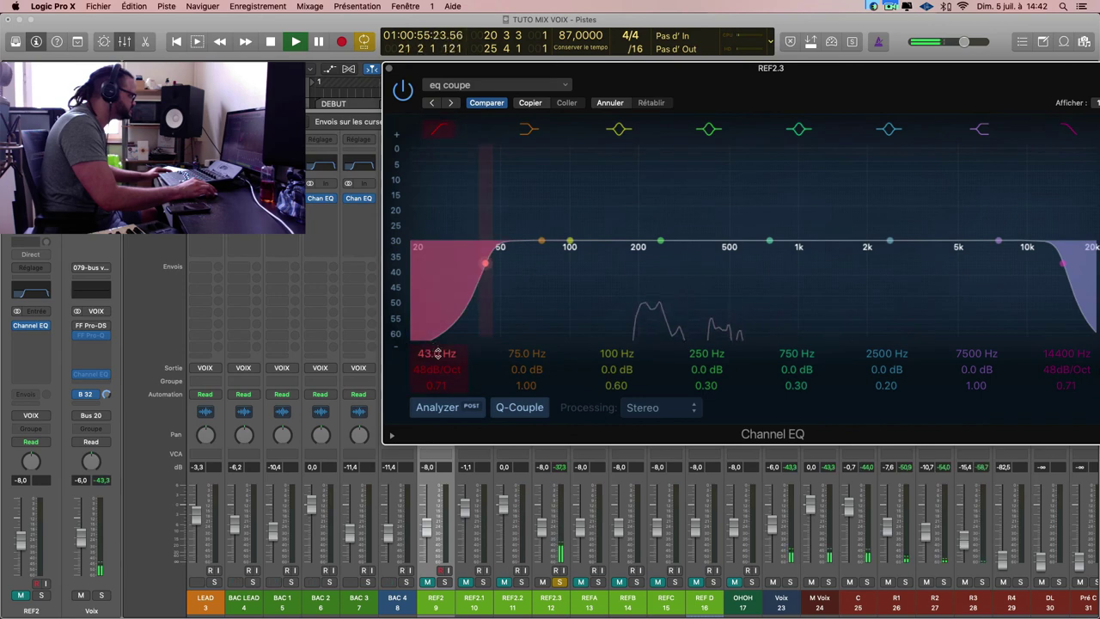
{"action": "left_click_drag", "start_coordinate": [437, 353], "coordinate": [438, 318]}
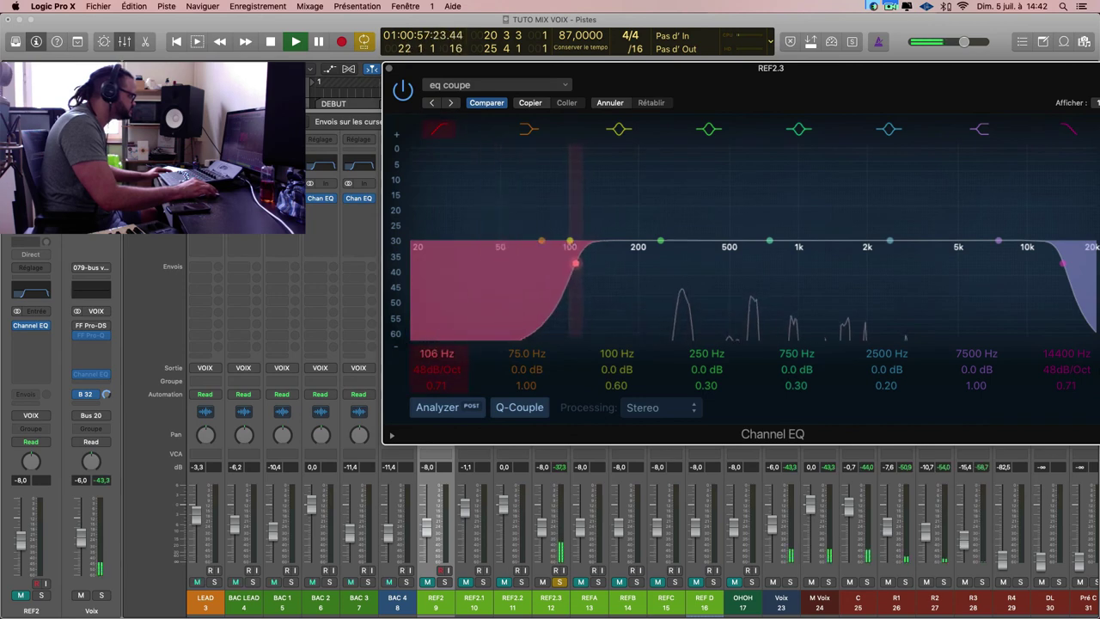
{"action": "left_click", "coordinate": [389, 69]}
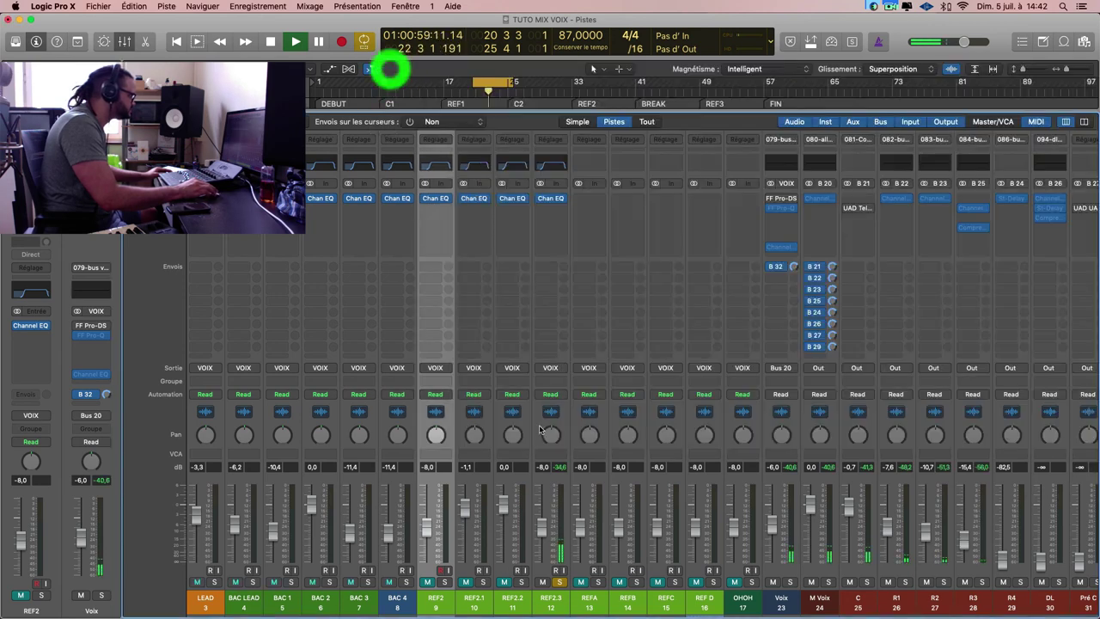
Solo only REFA, select the track, play a cycle over its REFA.24 region and return to the mixer.
{"action": "left_click", "coordinate": [598, 582], "text": "alt"}
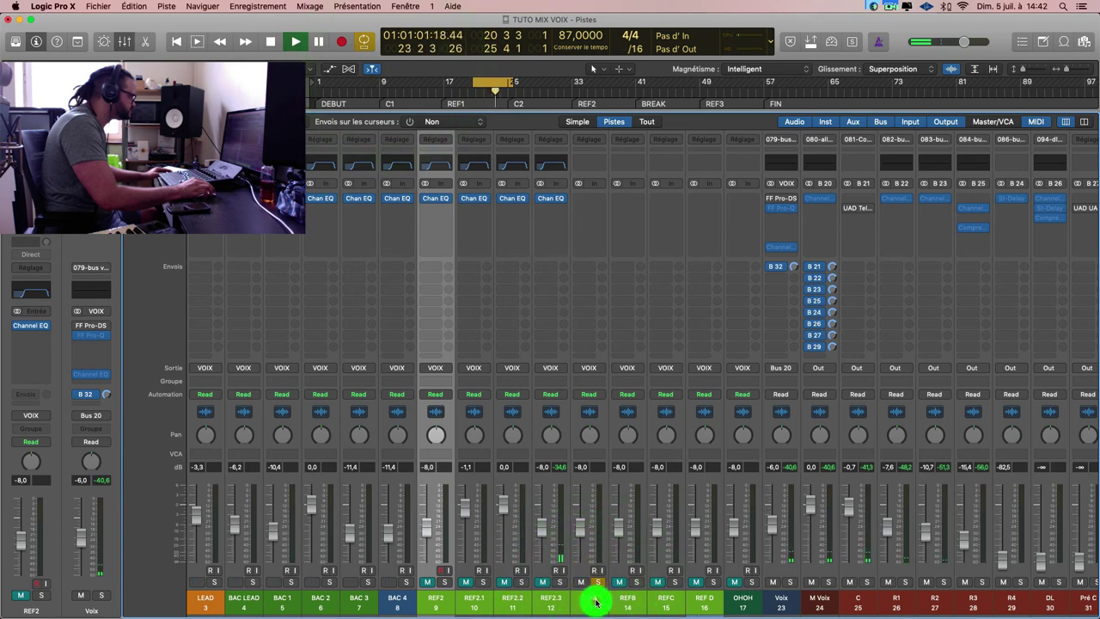
{"action": "left_click", "coordinate": [595, 578]}
{"action": "key", "text": "x"}
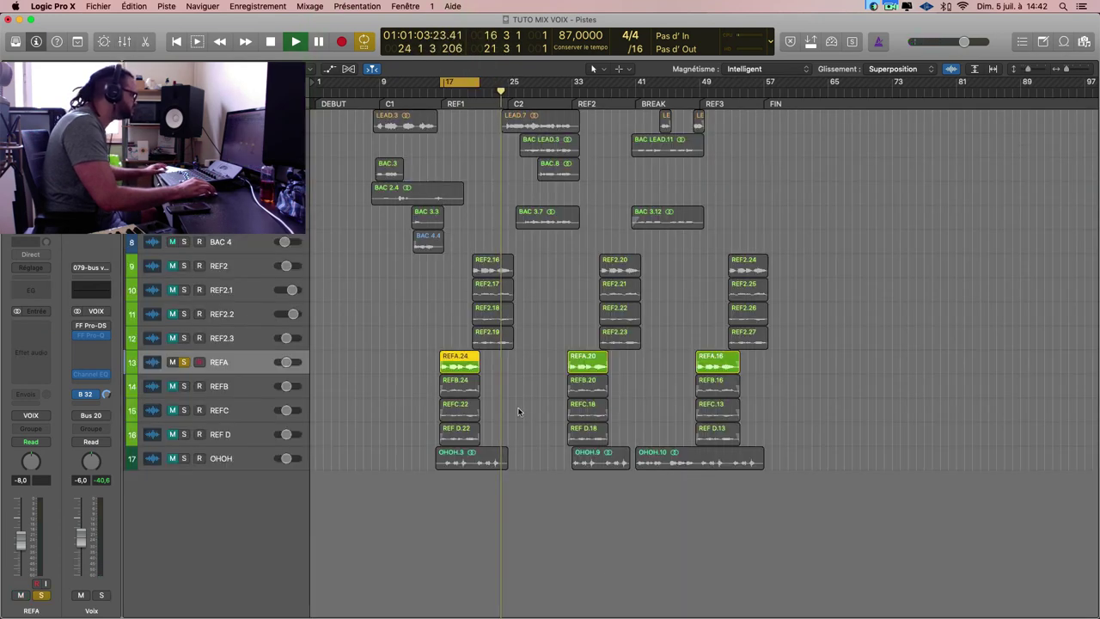
{"action": "key", "text": "space"}
{"action": "key", "text": "space"}
{"action": "key", "text": "x"}
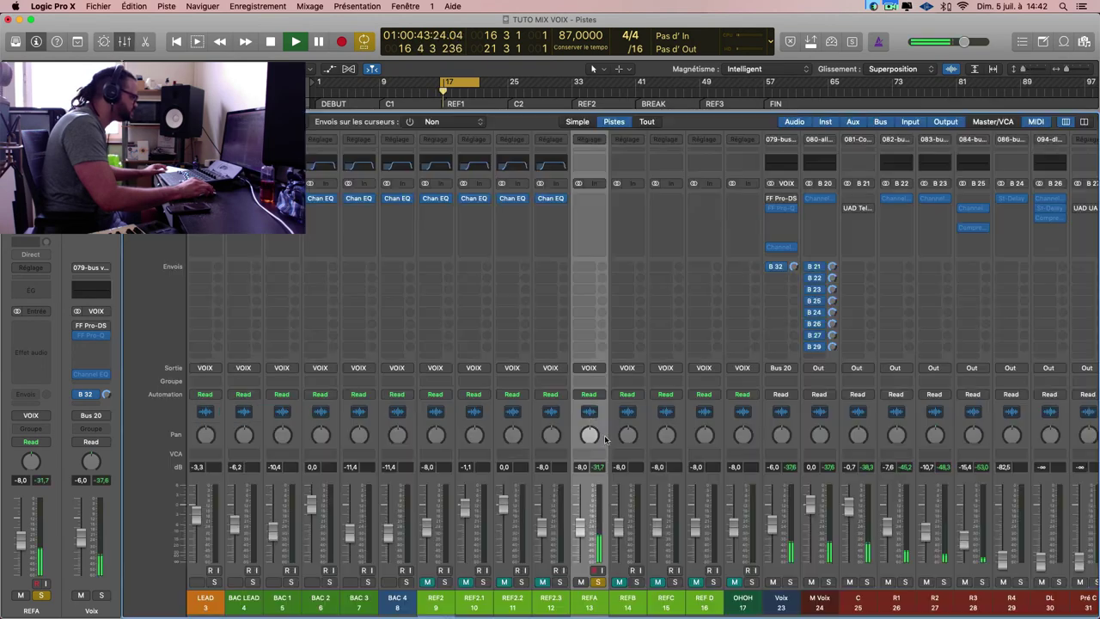
Insert a Channel EQ on REFA with the "eq coupe" preset and raise its low cut to about 125 Hz.
{"action": "left_click", "coordinate": [590, 169]}
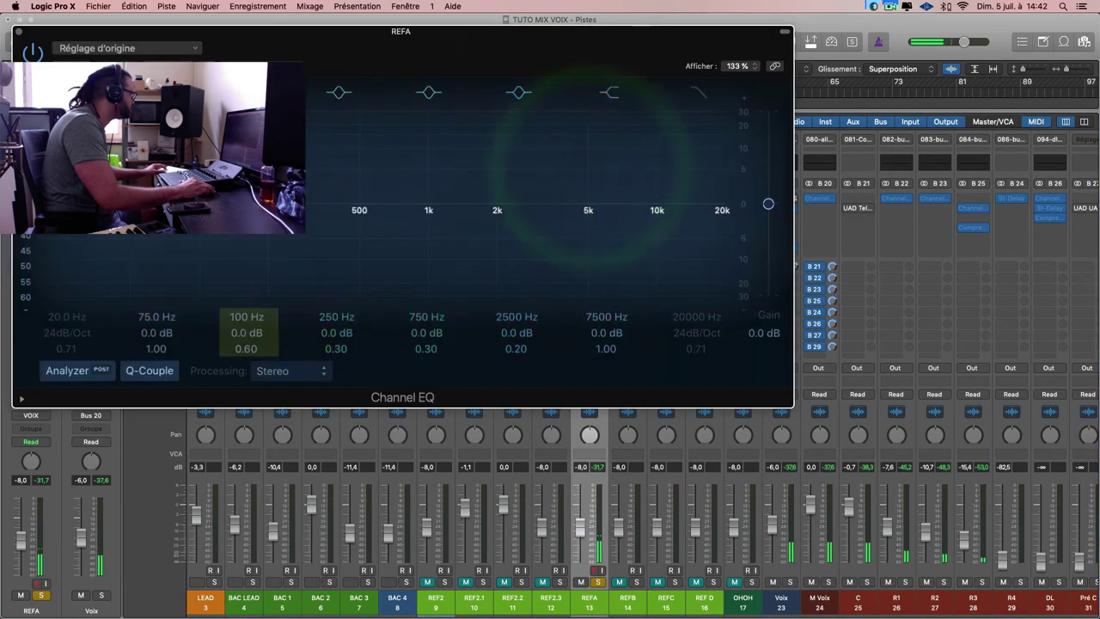
{"action": "left_click", "coordinate": [83, 67]}
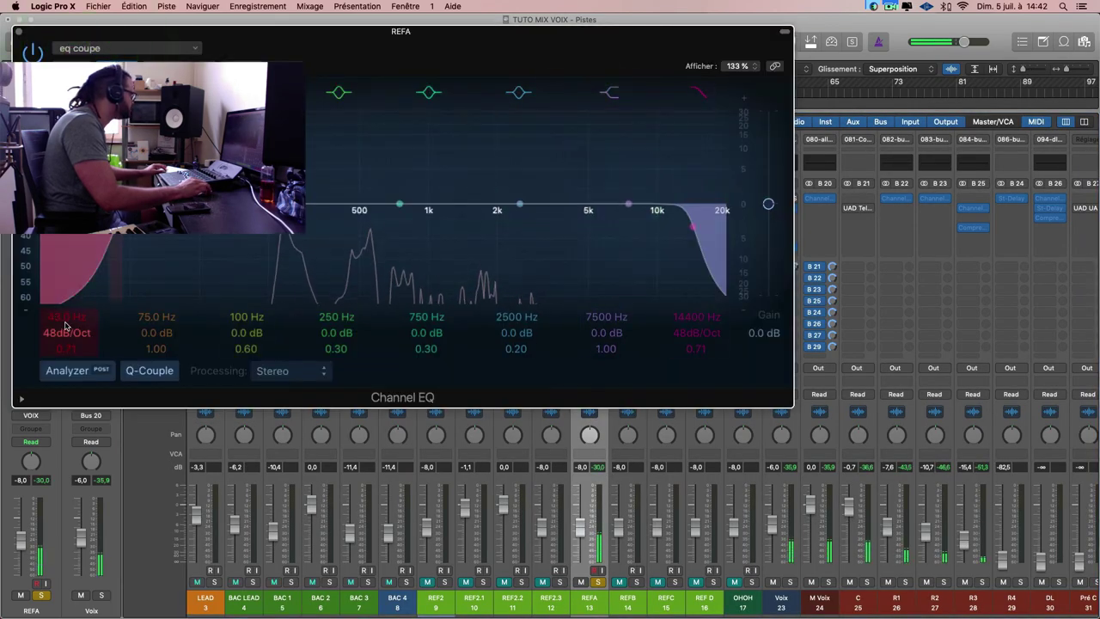
{"action": "mouse_move", "coordinate": [66, 319]}
{"action": "left_mouse_down"}
{"action": "mouse_move", "coordinate": [67, 276]}
{"action": "mouse_move", "coordinate": [67, 299]}
{"action": "left_mouse_up"}
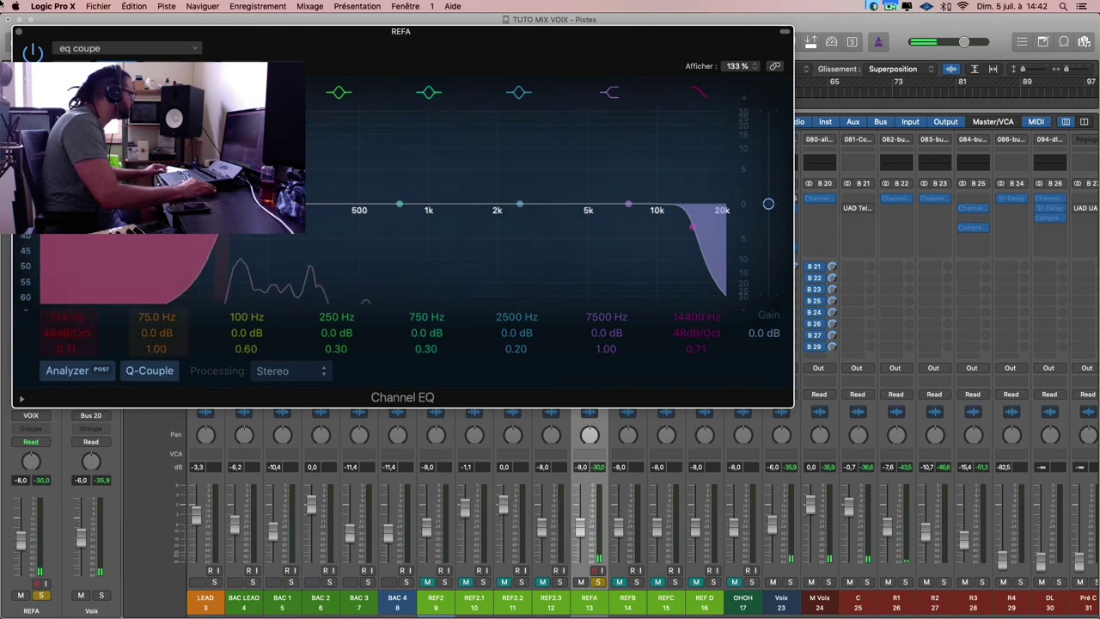
{"action": "left_click", "coordinate": [19, 34]}
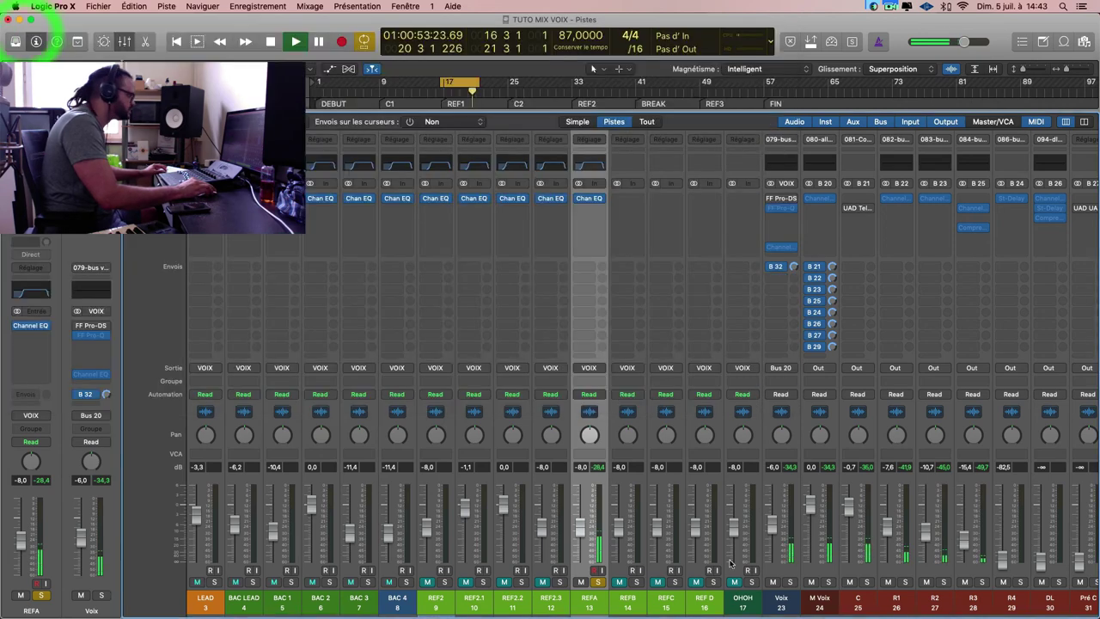
Solo REFB in place of REFA and insert a Channel EQ on it with the "eq coupe" preset.
{"action": "left_click", "coordinate": [636, 582]}
{"action": "left_click", "coordinate": [598, 582]}
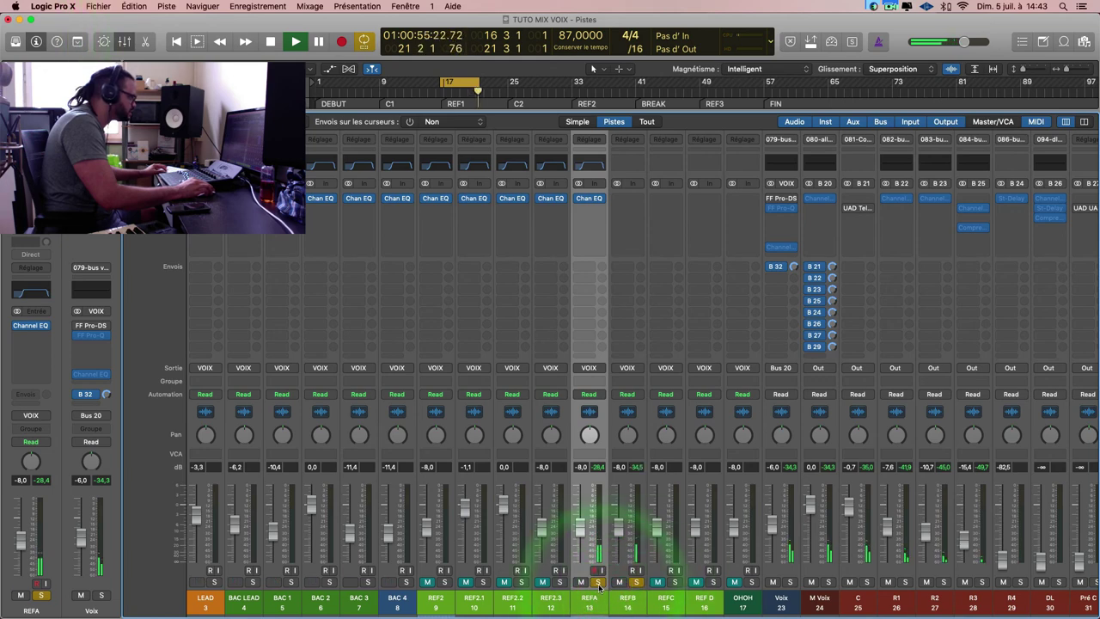
{"action": "left_click", "coordinate": [634, 165]}
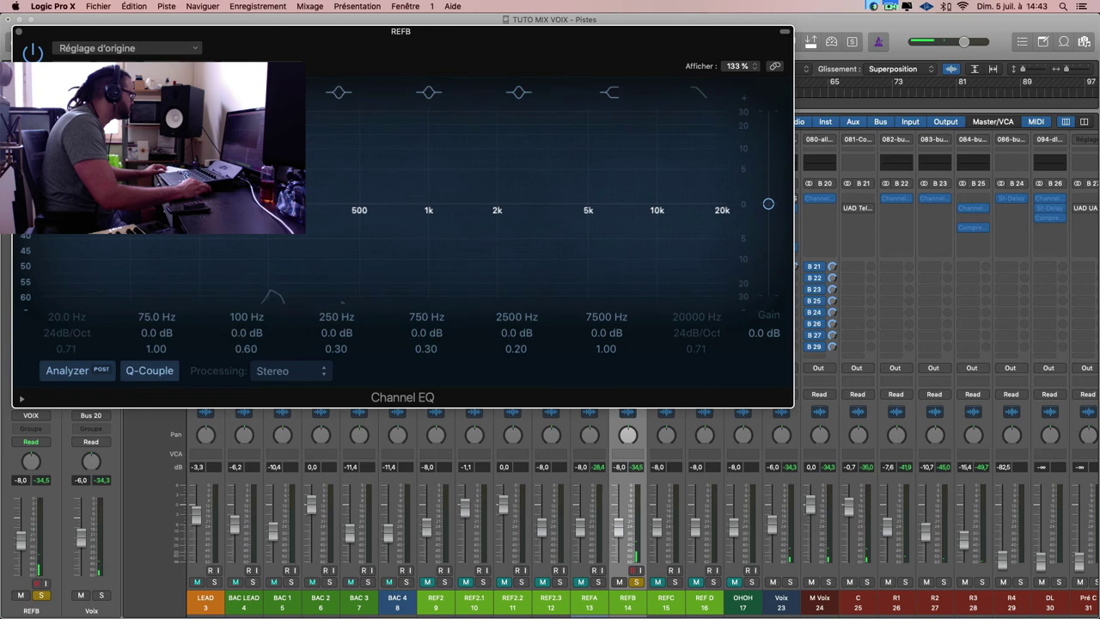
{"action": "left_click", "coordinate": [60, 47]}
{"action": "left_click", "coordinate": [69, 261]}
Set the REFB low cut to 250 Hz during playback and close the EQ window.
{"action": "left_click_drag", "start_coordinate": [72, 317], "coordinate": [71, 284]}
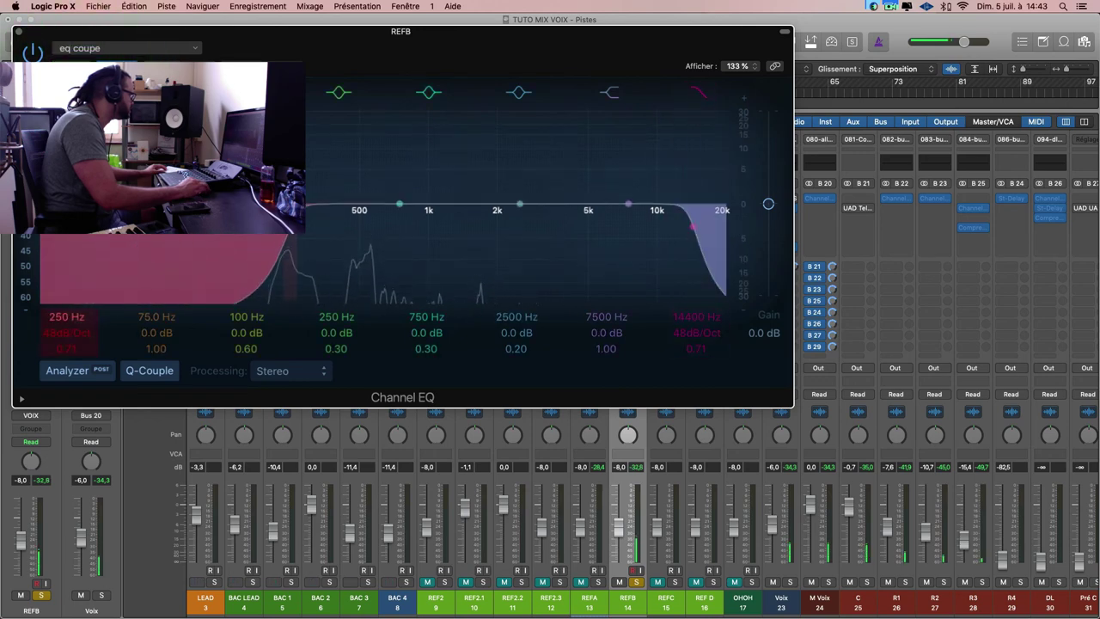
{"action": "left_click", "coordinate": [20, 35]}
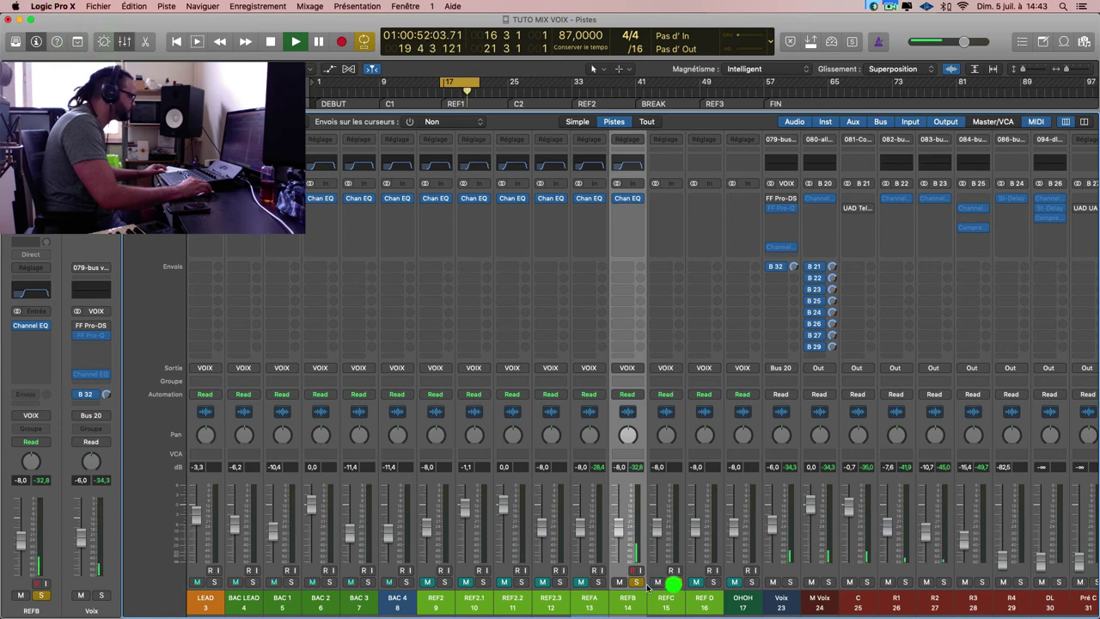
Solo REFC in place of REFB and insert a Channel EQ on it with the "eq coupe" preset.
{"action": "left_click", "coordinate": [673, 582]}
{"action": "left_click", "coordinate": [670, 164]}
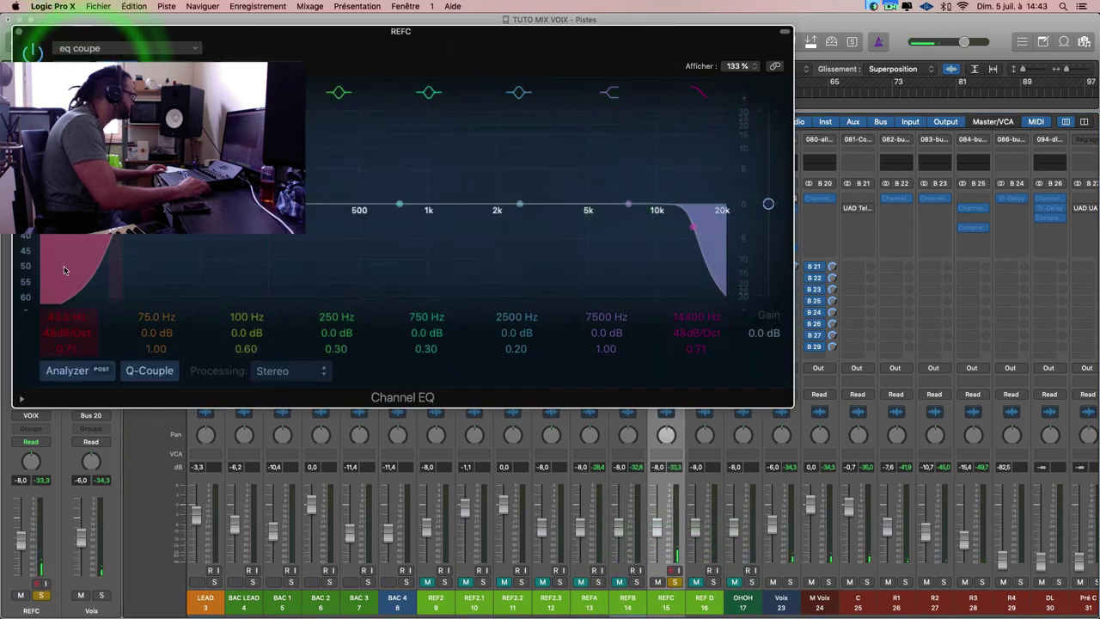
Set the REFC low cut to about 114 Hz during playback and close the EQ window.
{"action": "left_click_drag", "start_coordinate": [63, 270], "coordinate": [167, 270]}
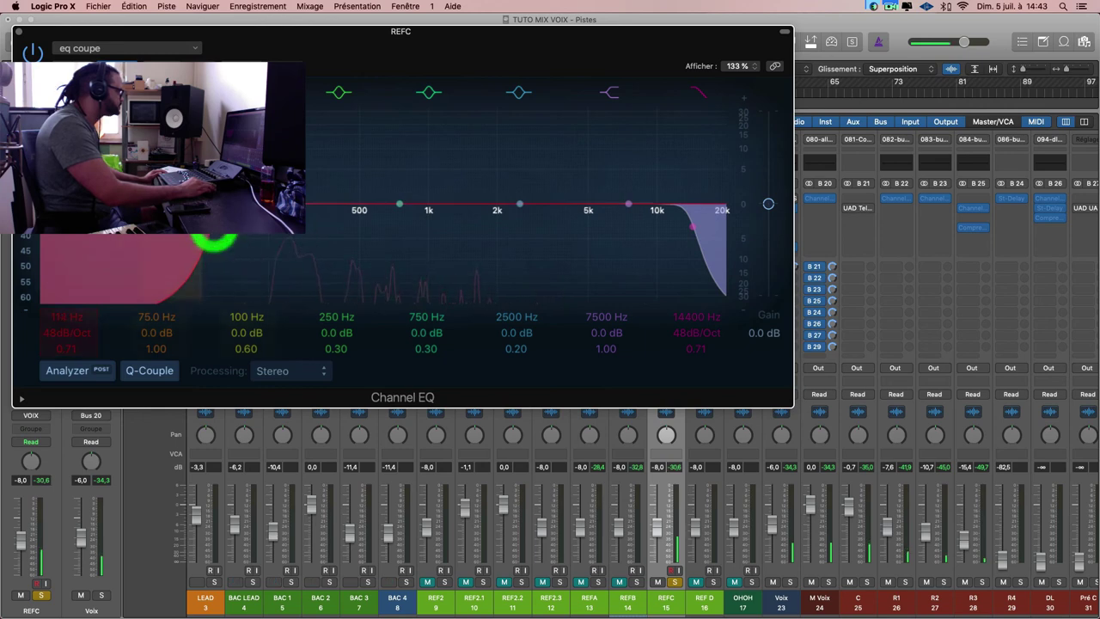
{"action": "left_click", "coordinate": [32, 48]}
{"action": "left_click", "coordinate": [17, 33]}
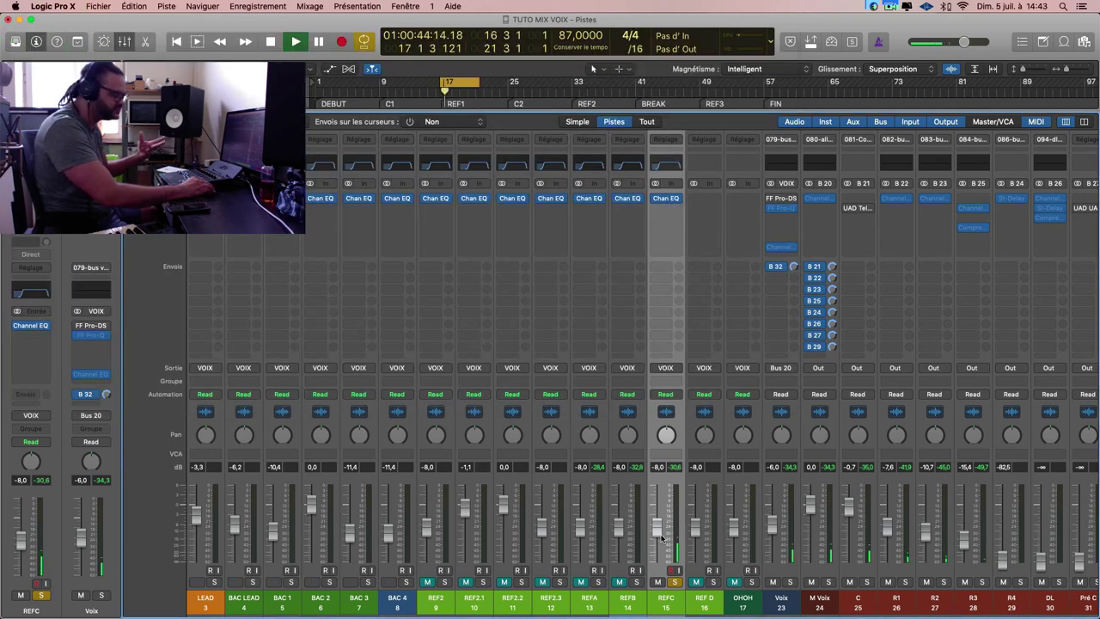
Solo REF D in place of REFC and, during playback, insert a Channel EQ on it with the "eq coupe" preset.
{"action": "left_click", "coordinate": [676, 584]}
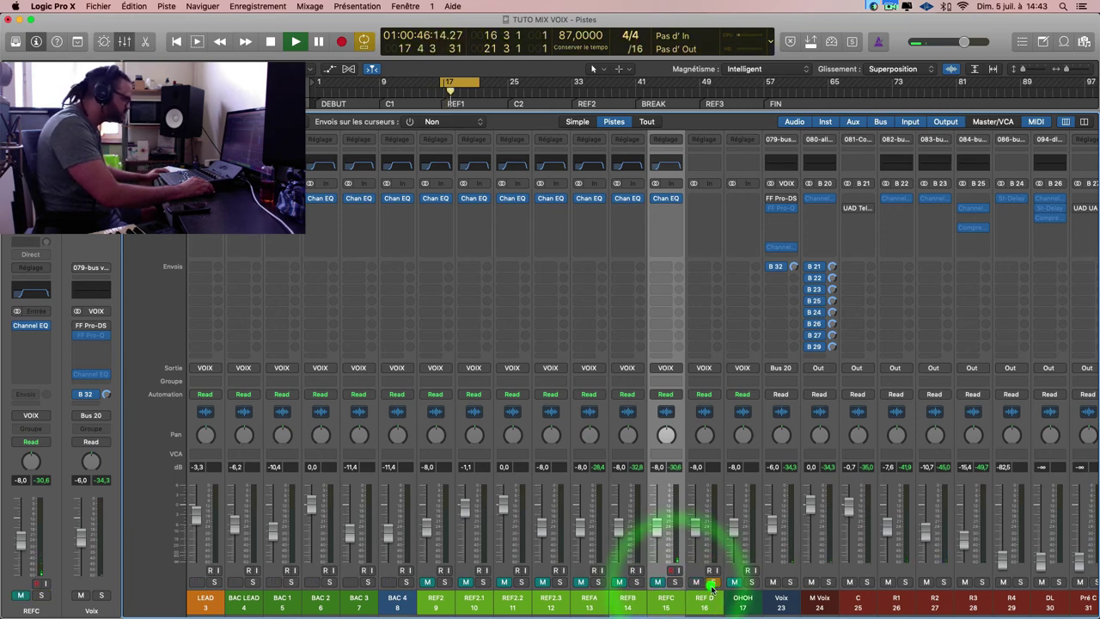
{"action": "left_click", "coordinate": [712, 582]}
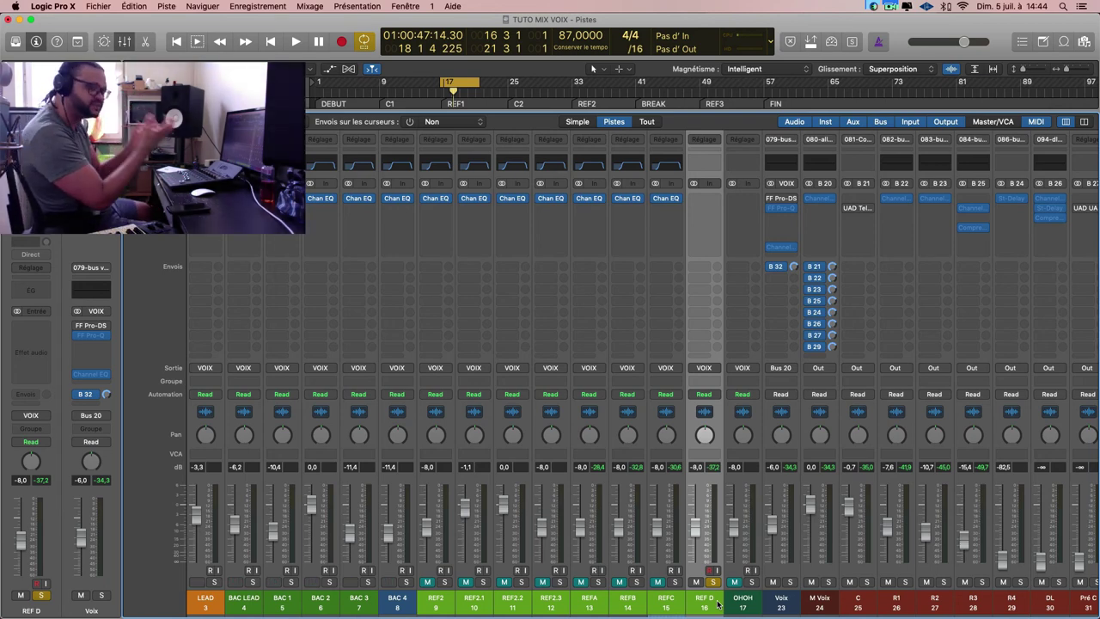
{"action": "key", "text": "space"}
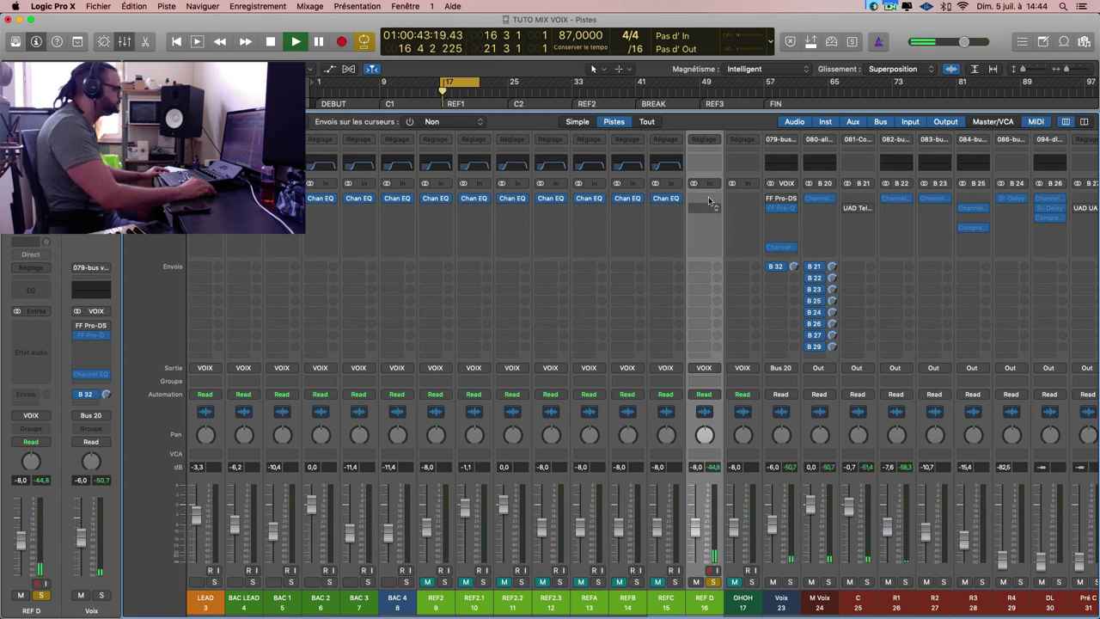
{"action": "left_click", "coordinate": [704, 162]}
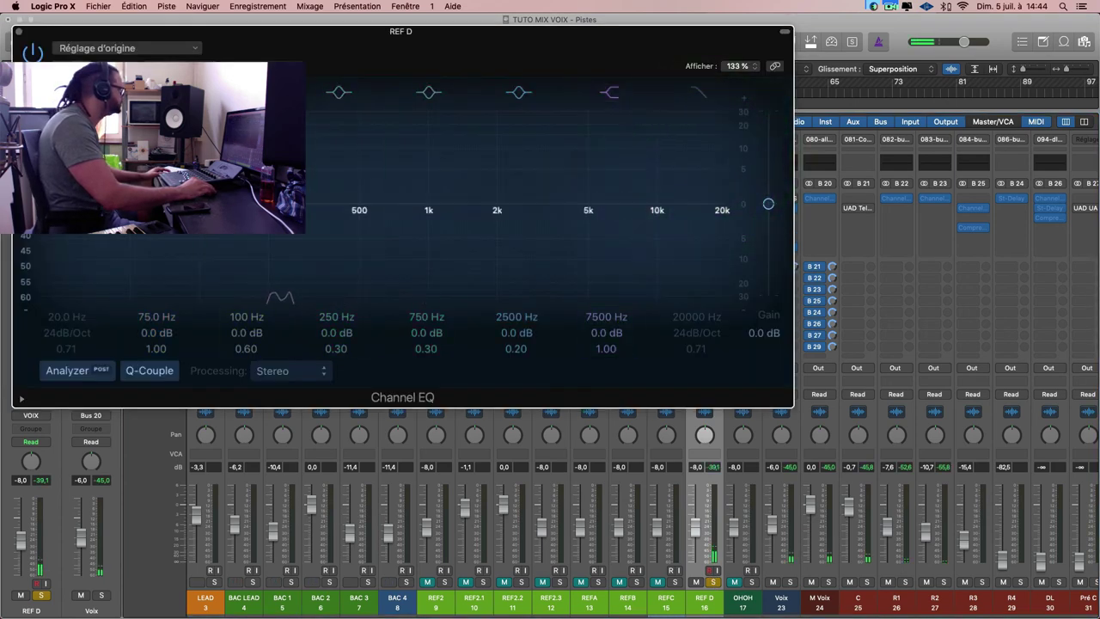
{"action": "left_click", "coordinate": [73, 62]}
Sweep the REF D low cut up to 172 Hz, settle it at about 116 Hz and close the EQ window.
{"action": "left_click_drag", "start_coordinate": [73, 316], "coordinate": [73, 283]}
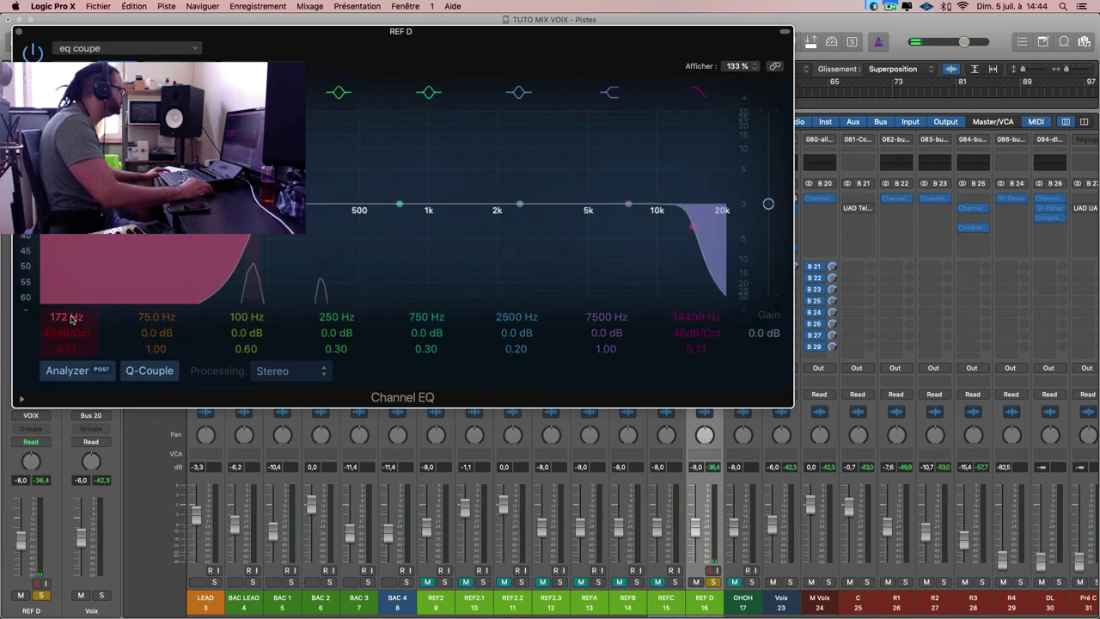
{"action": "left_click_drag", "start_coordinate": [71, 319], "coordinate": [71, 334]}
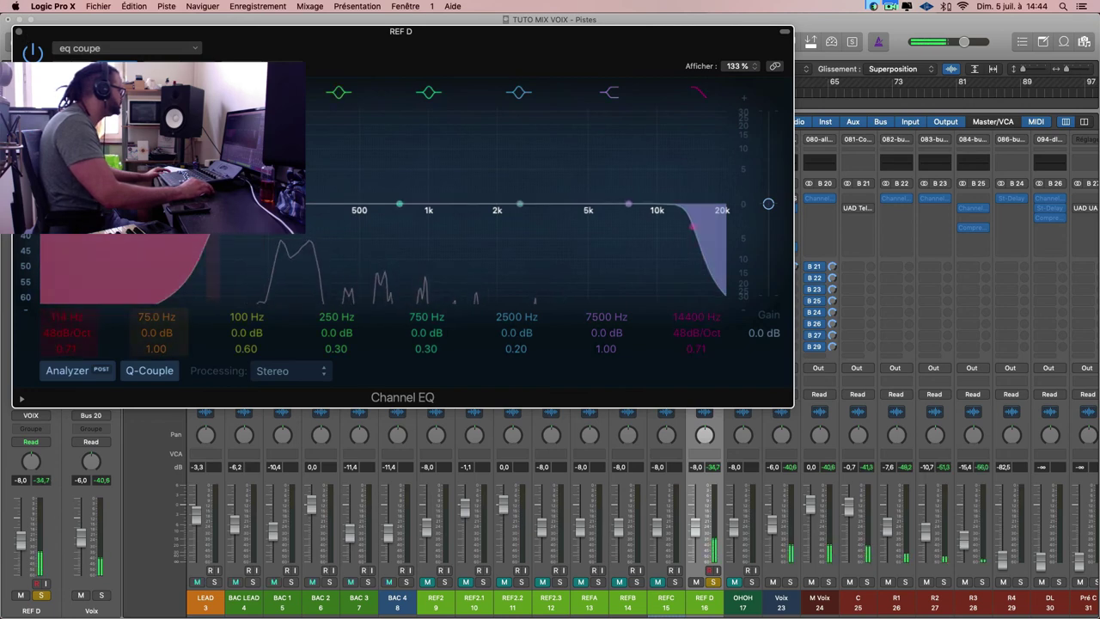
{"action": "left_click", "coordinate": [18, 31]}
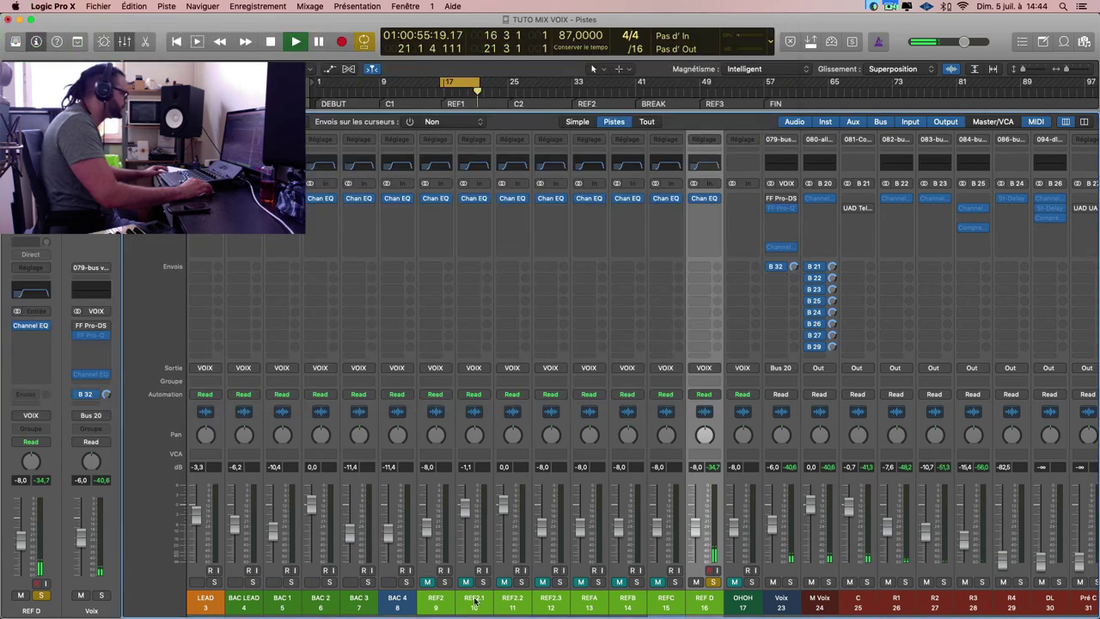
Select REF2.1 and REF2.2 together and set the REF2.2 volume to -8.0 dB.
{"action": "left_click", "coordinate": [474, 598]}
{"action": "left_click", "coordinate": [512, 597], "text": "shift"}
{"action": "double_click", "coordinate": [504, 508]}
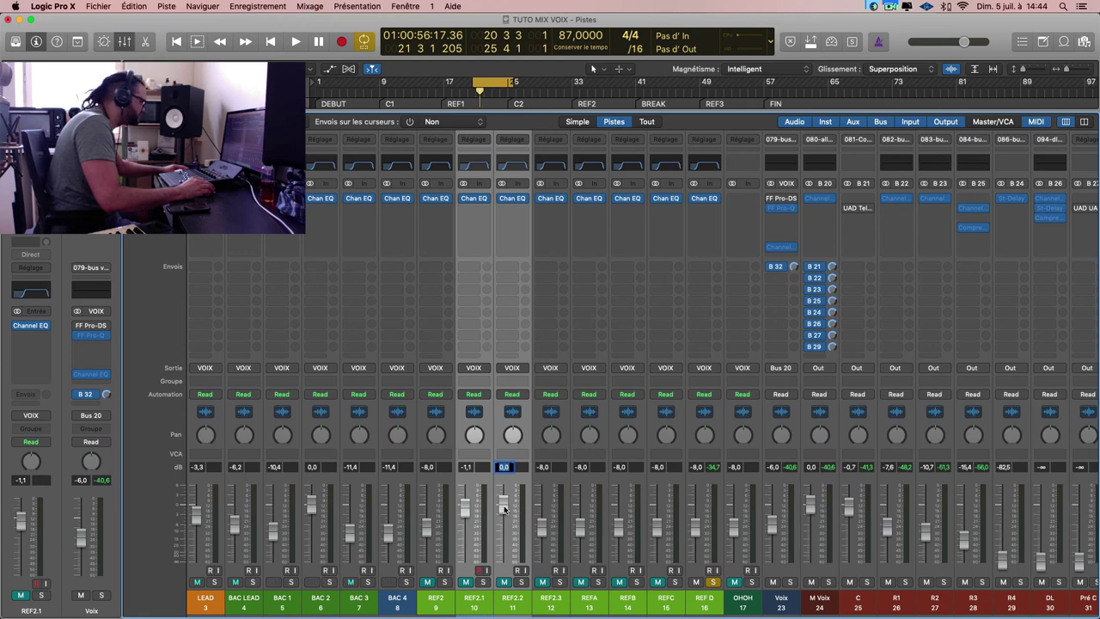
{"action": "type", "text": "-"}
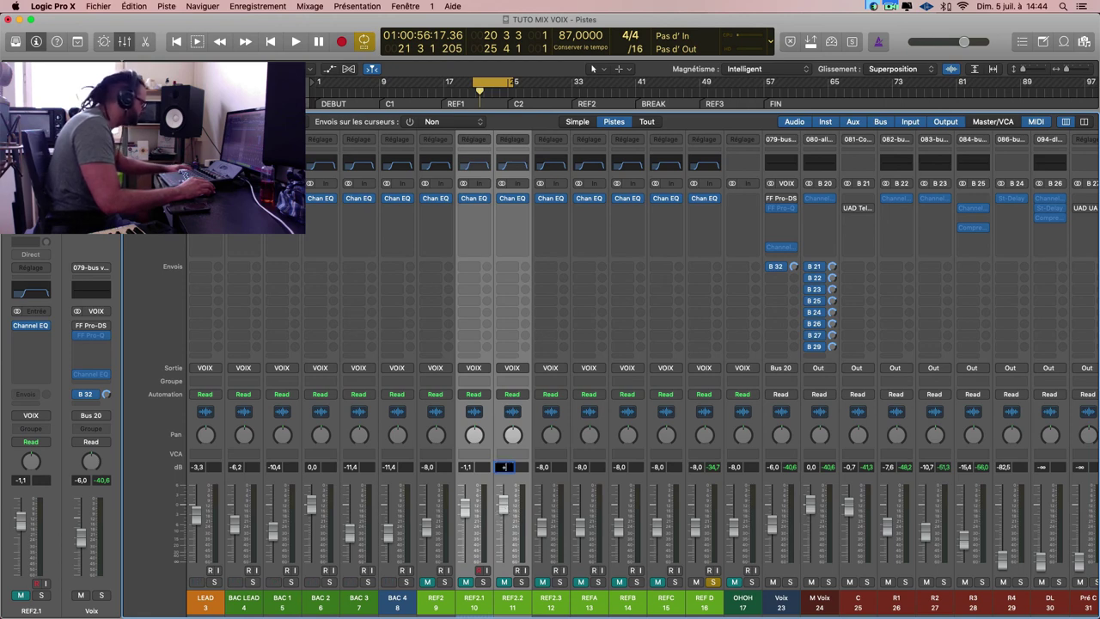
{"action": "key", "text": "BackSpace"}
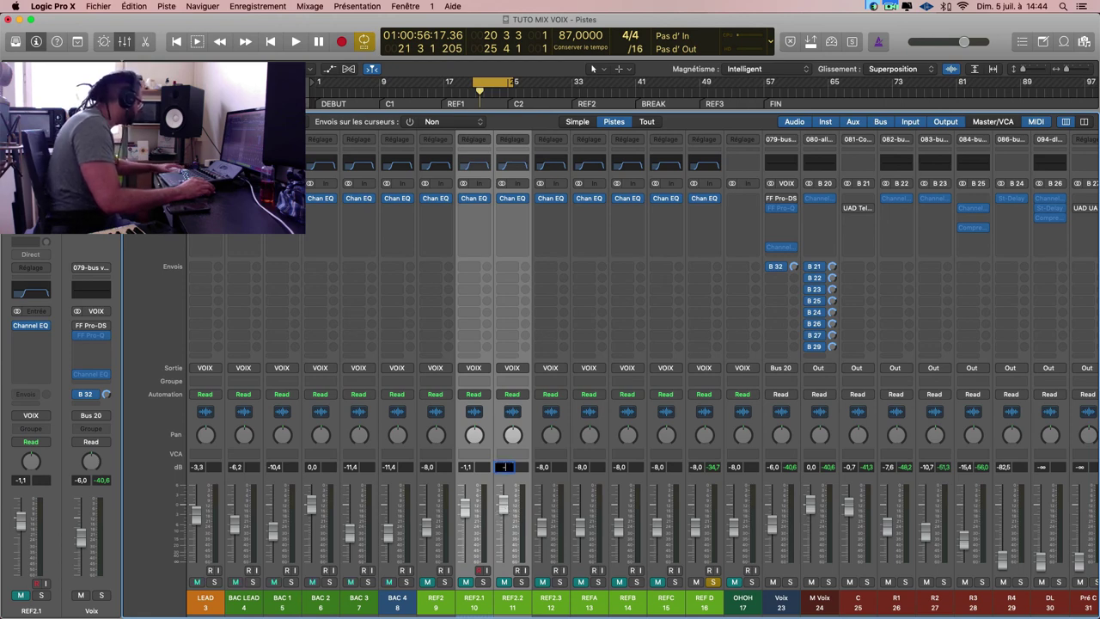
{"action": "type", "text": "8"}
{"action": "key", "text": "Return"}
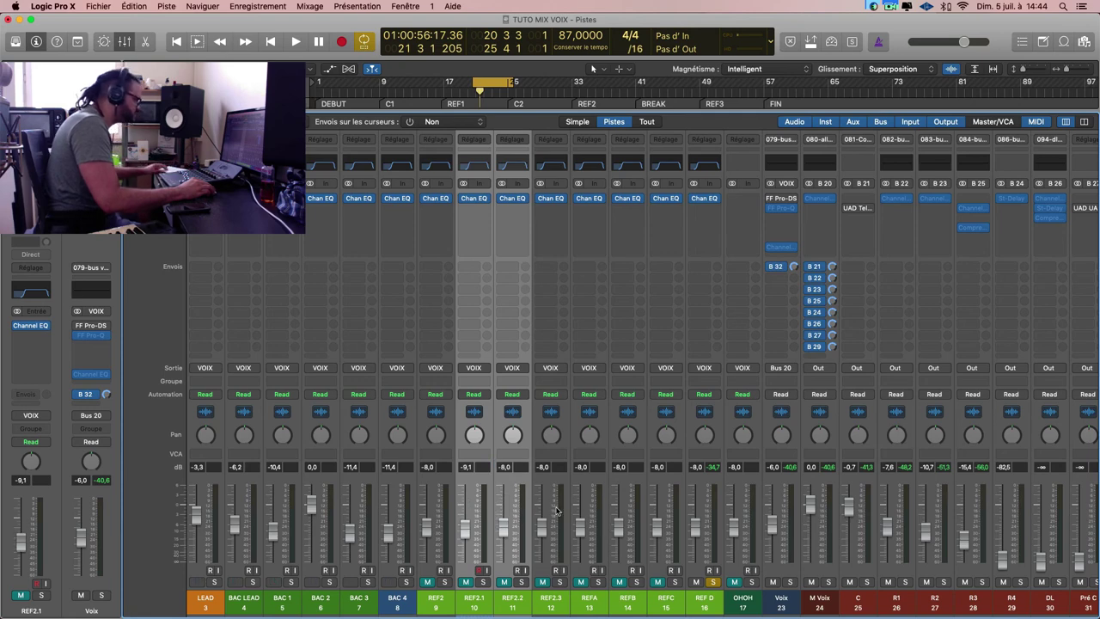
Solo OHOH in place of REF D and play a cycle over its OHOH.3 region in the arrangement view.
{"action": "left_click", "coordinate": [710, 582]}
{"action": "left_click_drag", "start_coordinate": [428, 605], "coordinate": [731, 610]}
{"action": "left_click", "coordinate": [731, 606]}
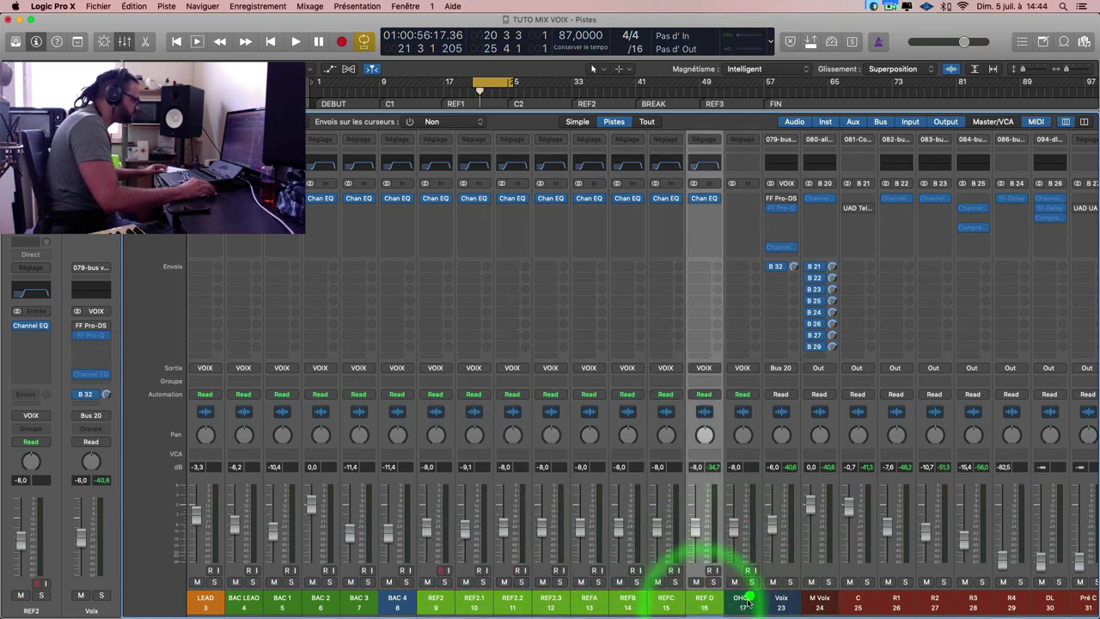
{"action": "left_click", "coordinate": [752, 582]}
{"action": "key", "text": "space"}
{"action": "key", "text": "x"}
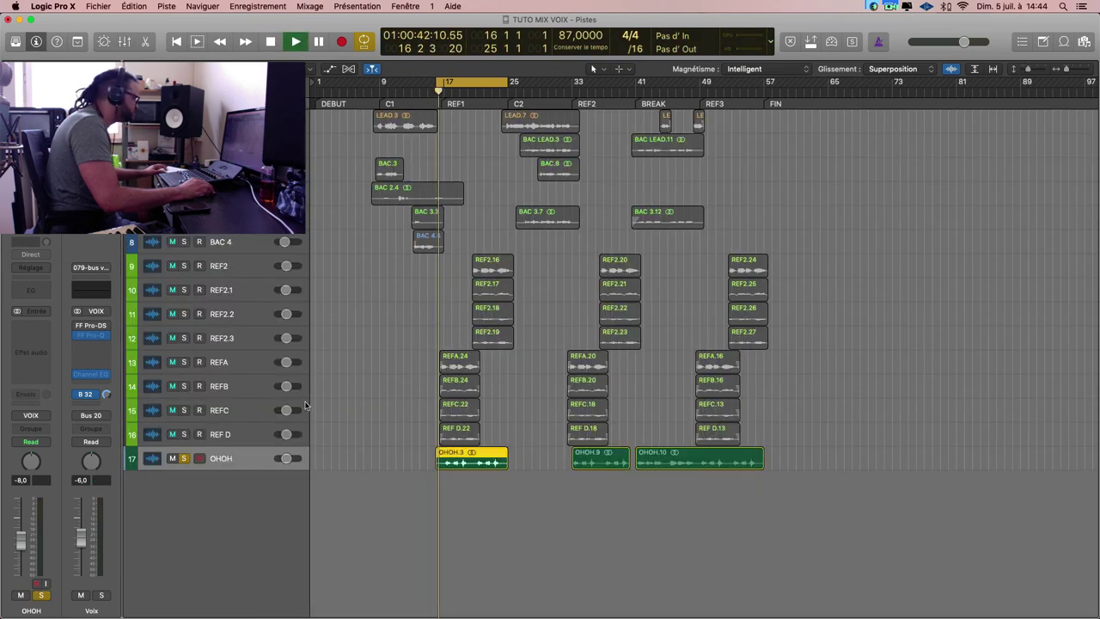
Insert a Channel EQ on OHOH with the "eq coupe" preset and move its window clear of the webcam area.
{"action": "left_click", "coordinate": [31, 290]}
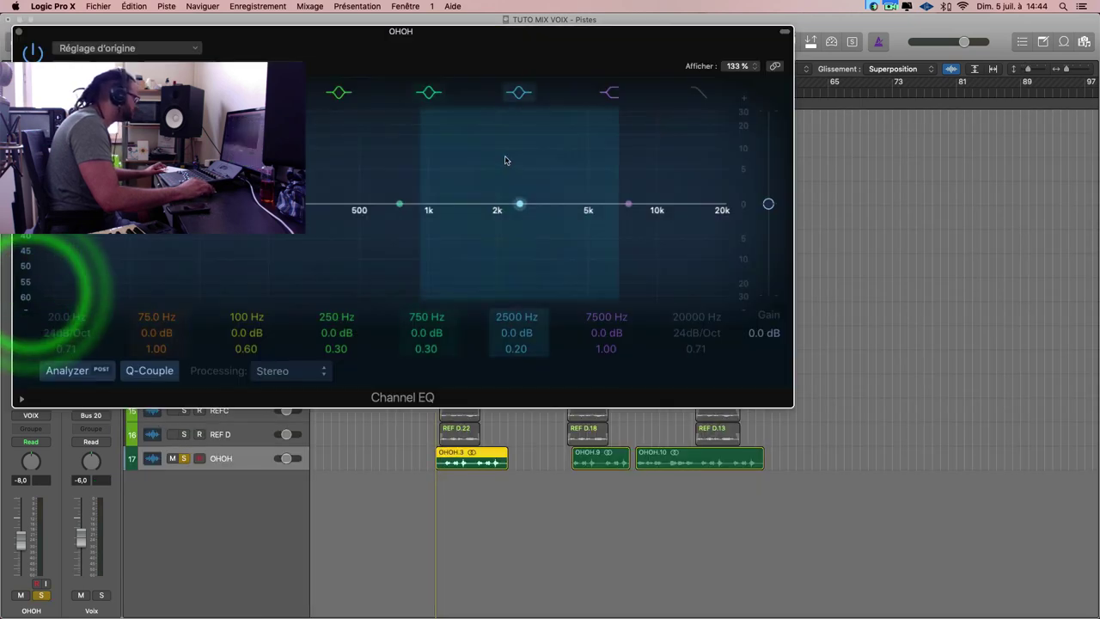
{"action": "left_click", "coordinate": [167, 48]}
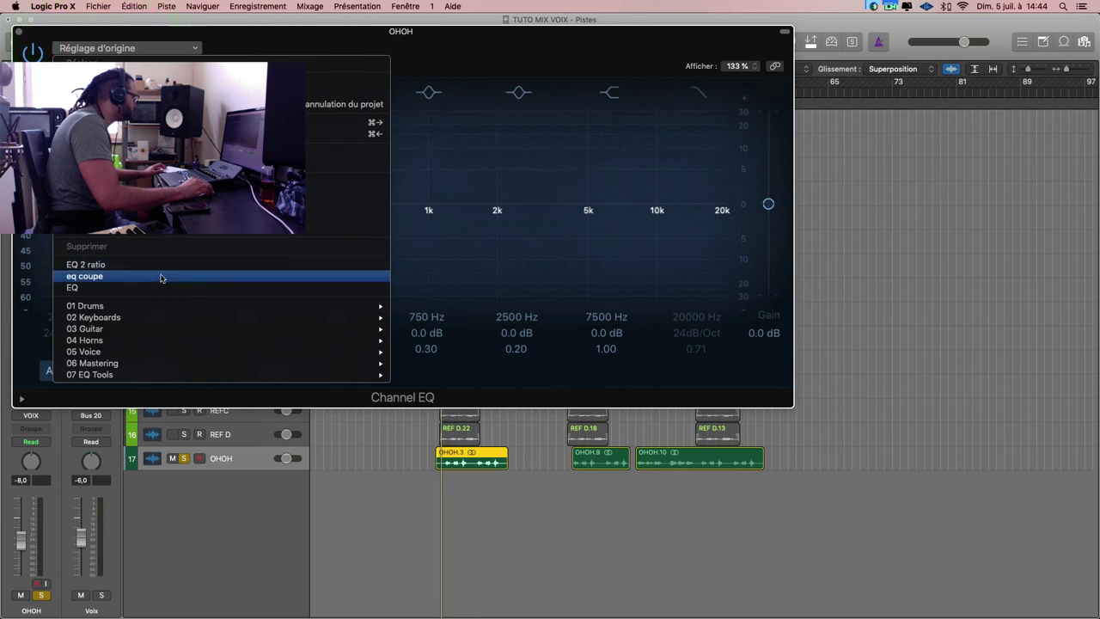
{"action": "left_click", "coordinate": [171, 276]}
{"action": "left_click_drag", "start_coordinate": [278, 44], "coordinate": [776, 54]}
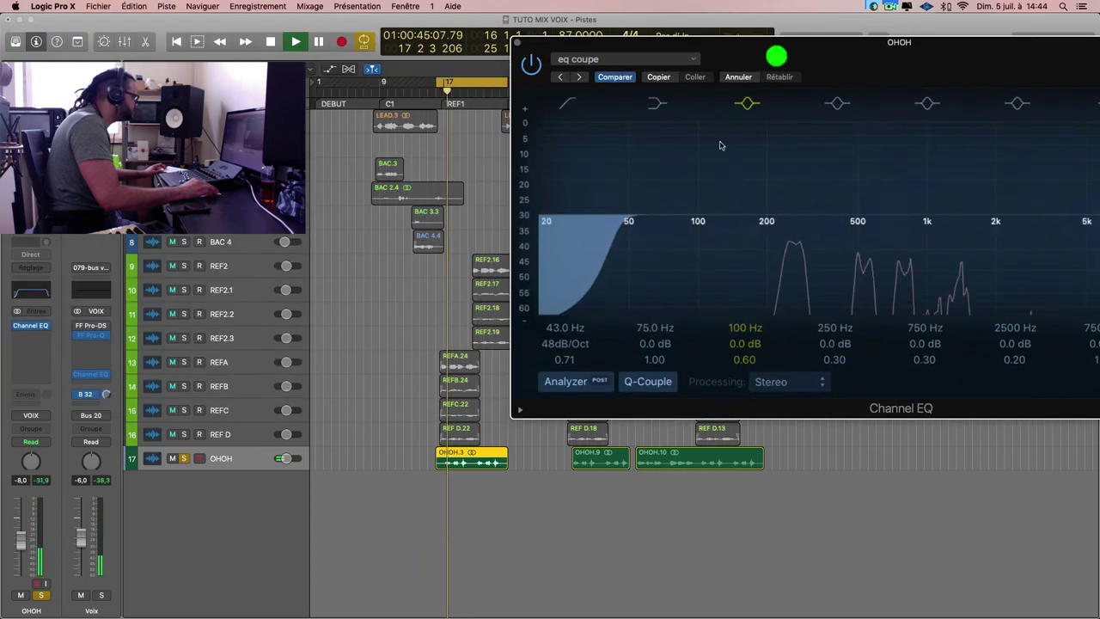
Set the OHOH low cut to about 170 Hz during playback and close the EQ window.
{"action": "left_click_drag", "start_coordinate": [577, 328], "coordinate": [577, 274]}
{"action": "left_click_drag", "start_coordinate": [711, 237], "coordinate": [751, 237]}
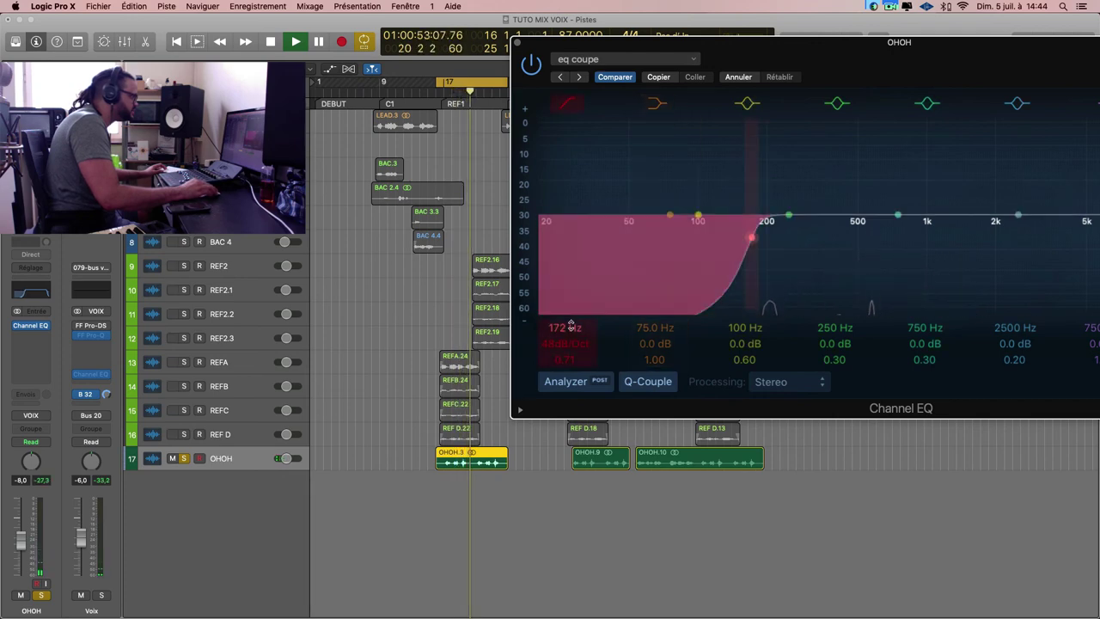
{"action": "left_click_drag", "start_coordinate": [571, 325], "coordinate": [570, 329]}
{"action": "left_click_drag", "start_coordinate": [931, 76], "coordinate": [670, 66]}
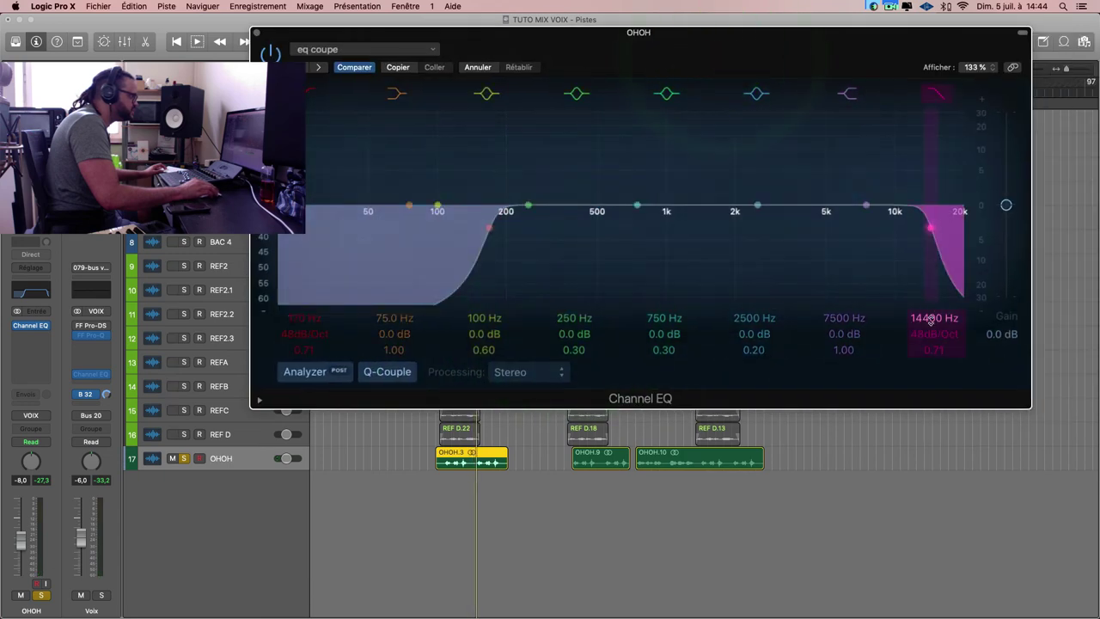
{"action": "left_click", "coordinate": [256, 32]}
Unsolo OHOH, turn off the cycle range and return to the mixer with all vocals playing.
{"action": "left_click", "coordinate": [183, 458]}
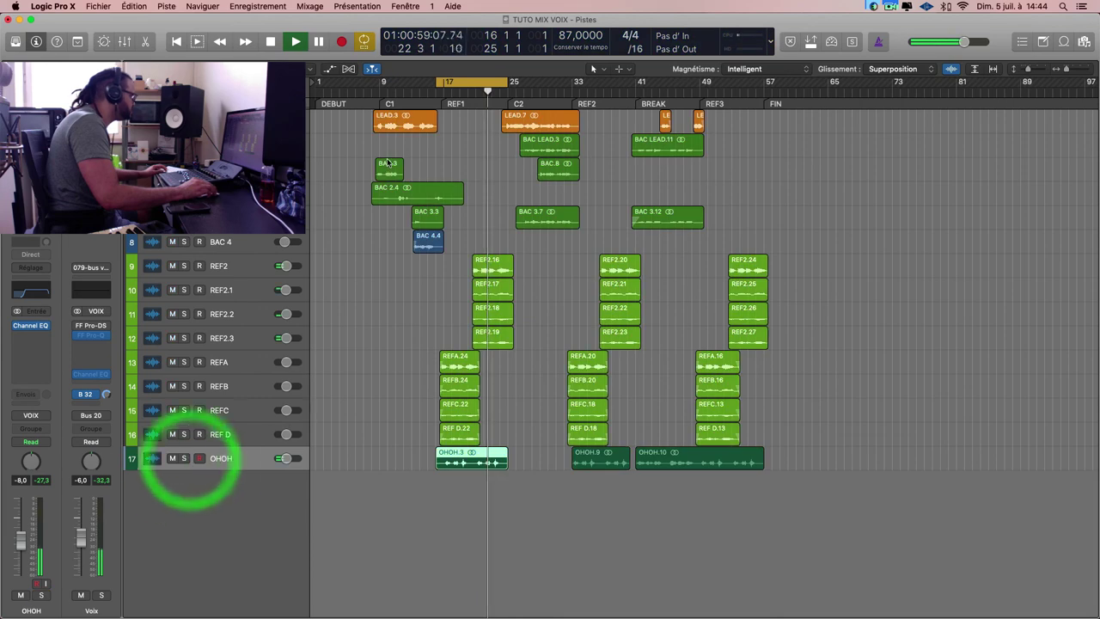
{"action": "left_click", "coordinate": [479, 86]}
{"action": "left_click", "coordinate": [901, 292]}
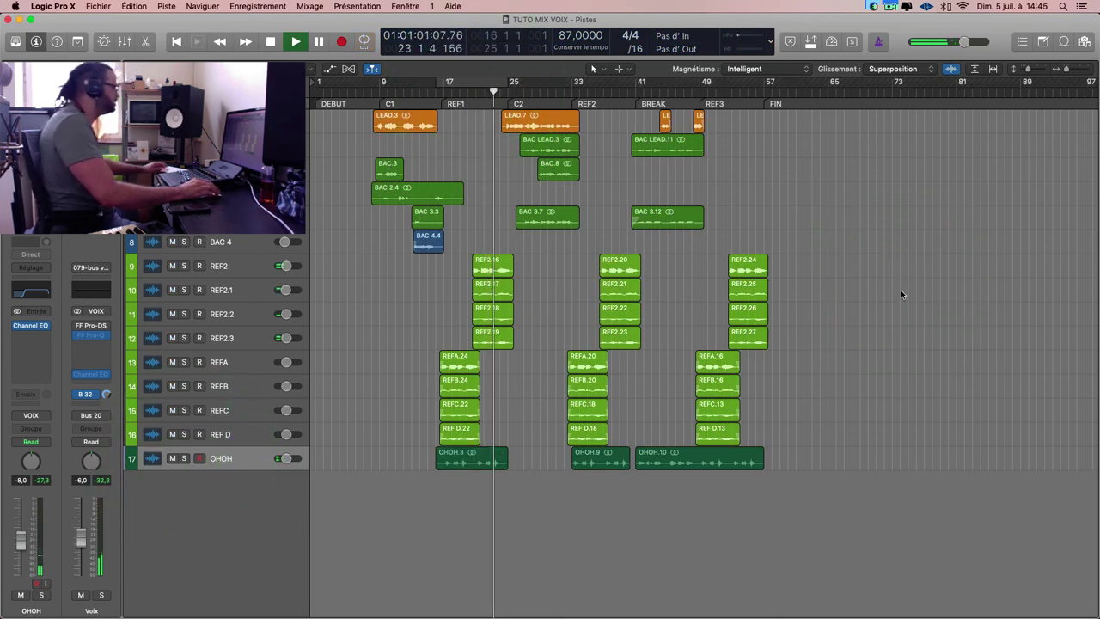
{"action": "key", "text": "x"}
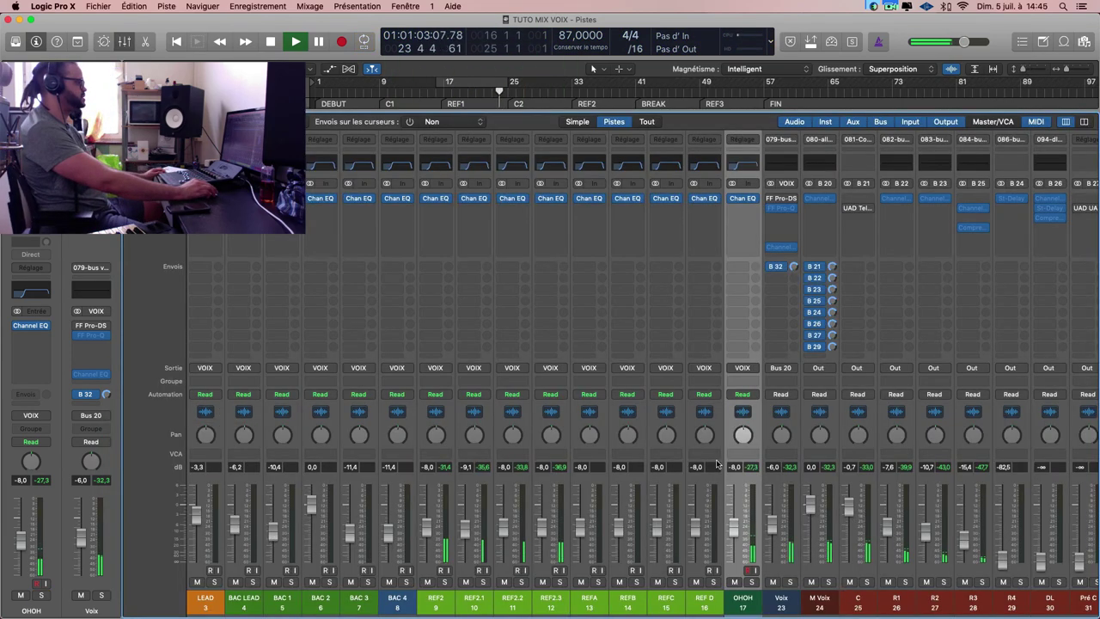
{"action": "scroll", "coordinate": [632, 462], "scroll_direction": "right", "scroll_amount": 1}
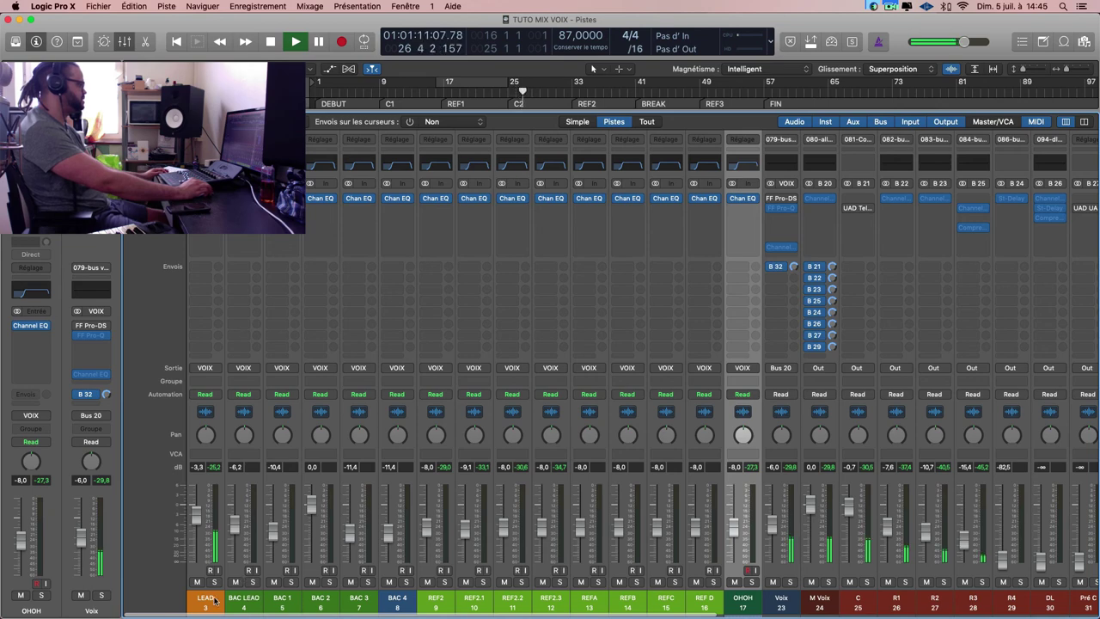
Bypass the Channel EQs on LEAD through REF D together and play the vocals up to REF2 to hear them without EQ.
{"action": "left_click", "coordinate": [214, 602]}
{"action": "left_click", "coordinate": [708, 607], "text": "shift"}
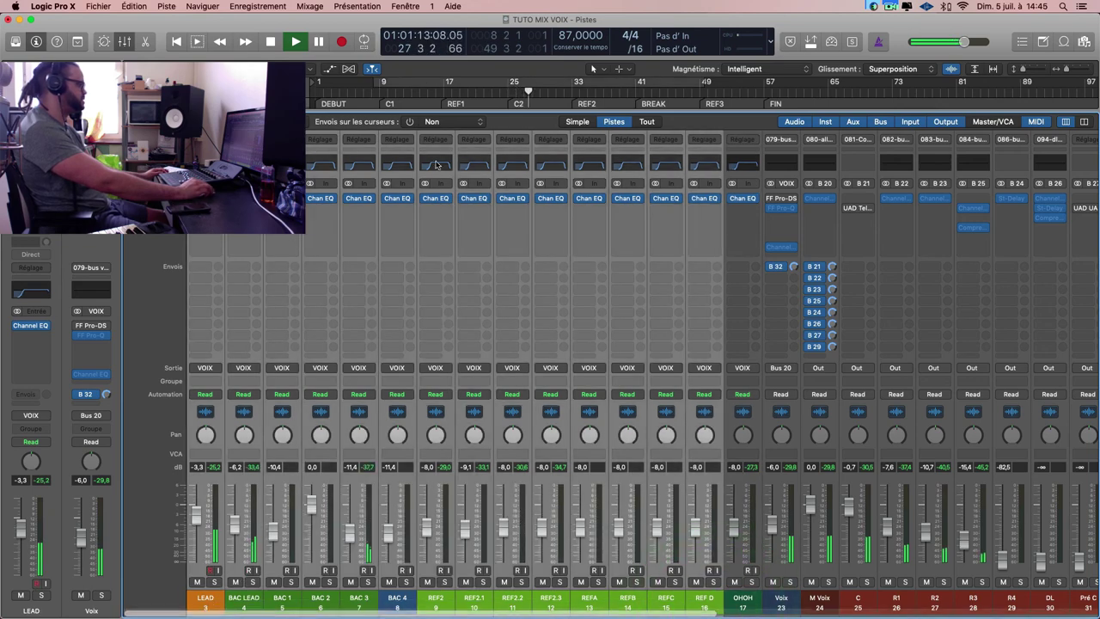
{"action": "key", "text": "space"}
{"action": "mouse_move", "coordinate": [425, 199]}
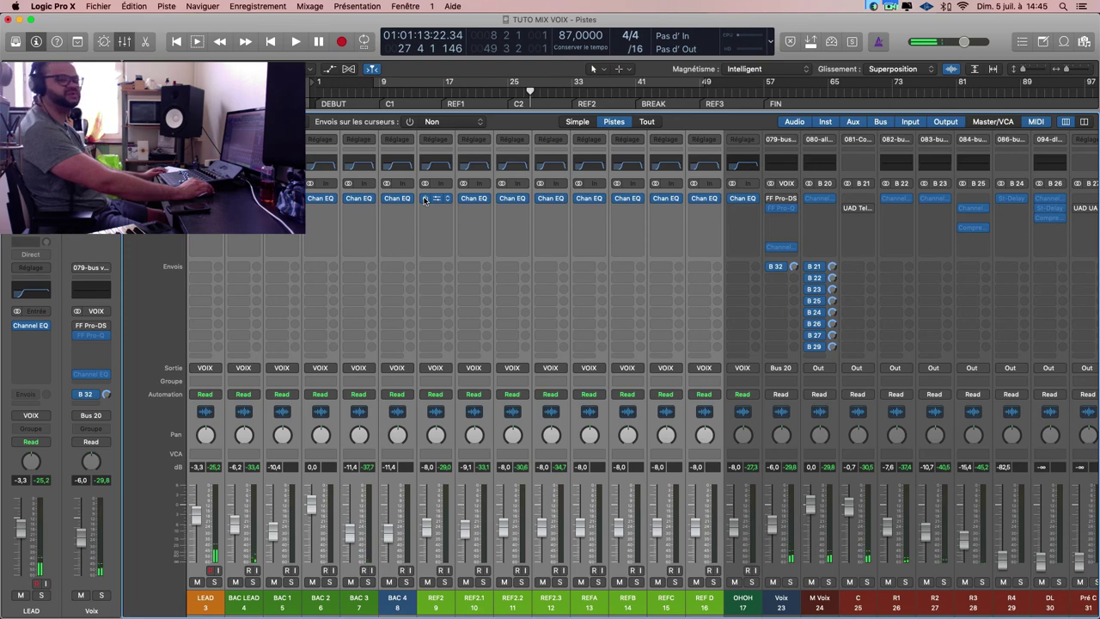
{"action": "key", "text": "space"}
{"action": "left_click", "coordinate": [425, 200]}
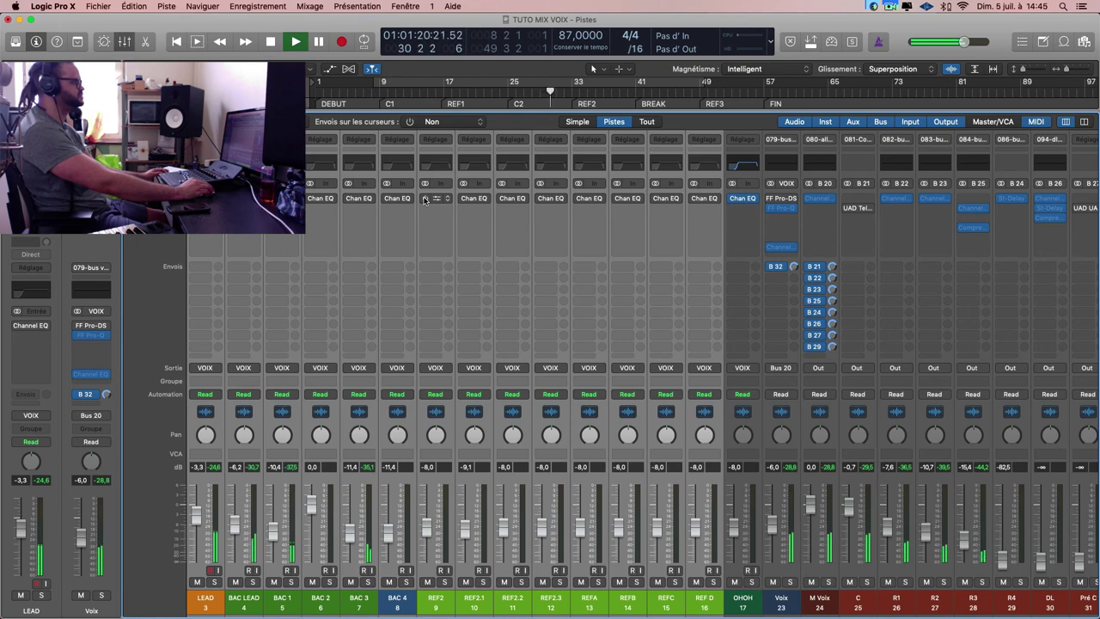
{"action": "key", "text": "space"}
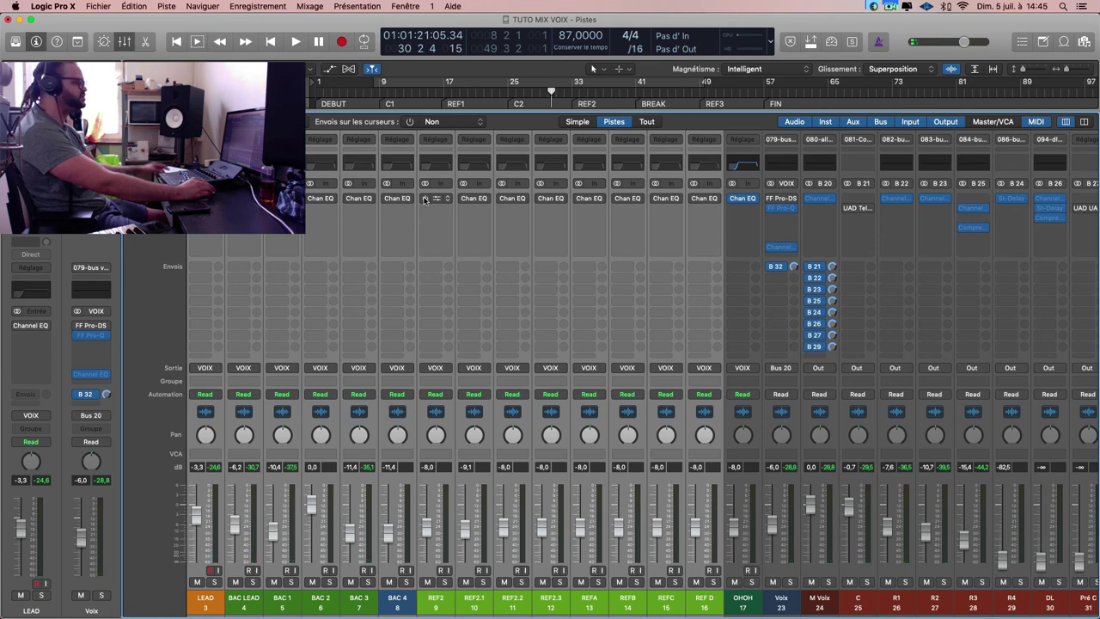
{"action": "key", "text": "space"}
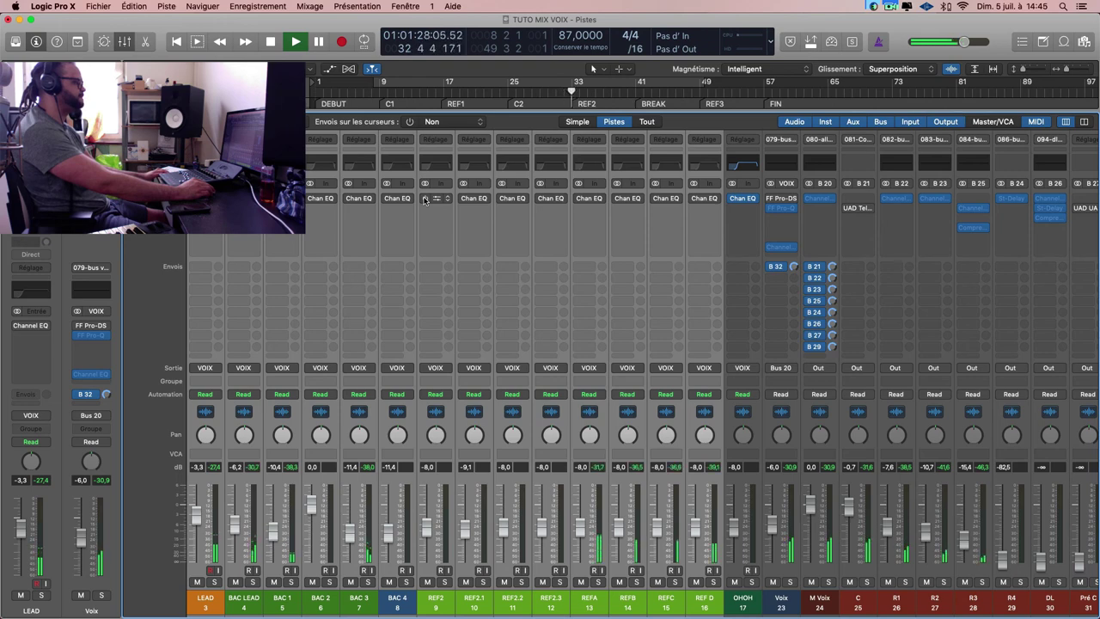
{"action": "key", "text": "space"}
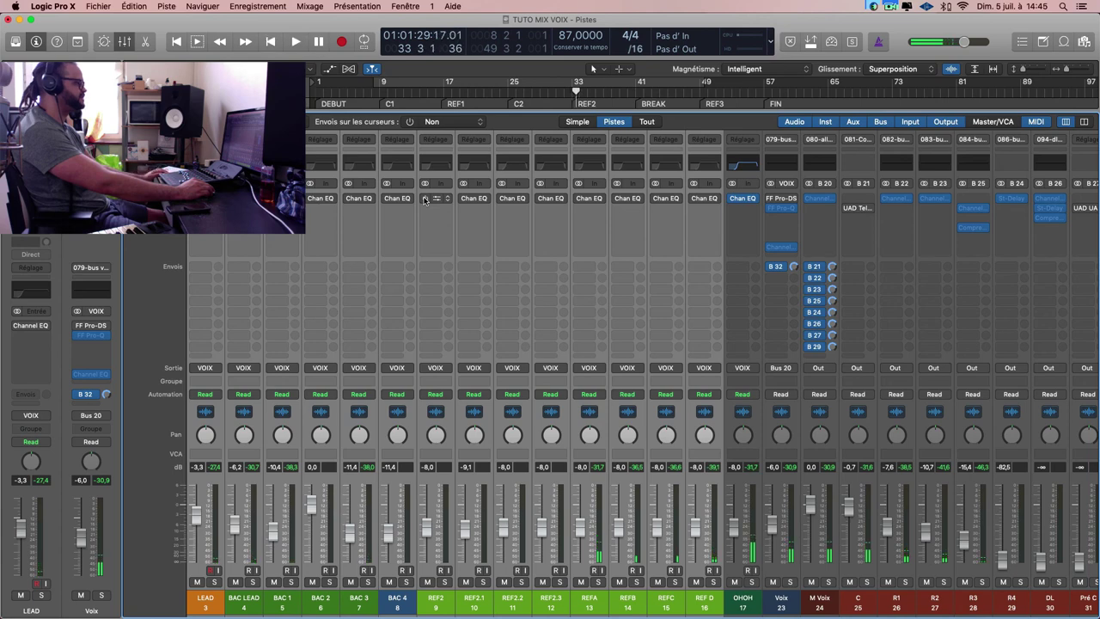
Re-enable the Channel EQs on LEAD through REF D and play the vocals from just before REF2 for comparison.
{"action": "left_click", "coordinate": [424, 199]}
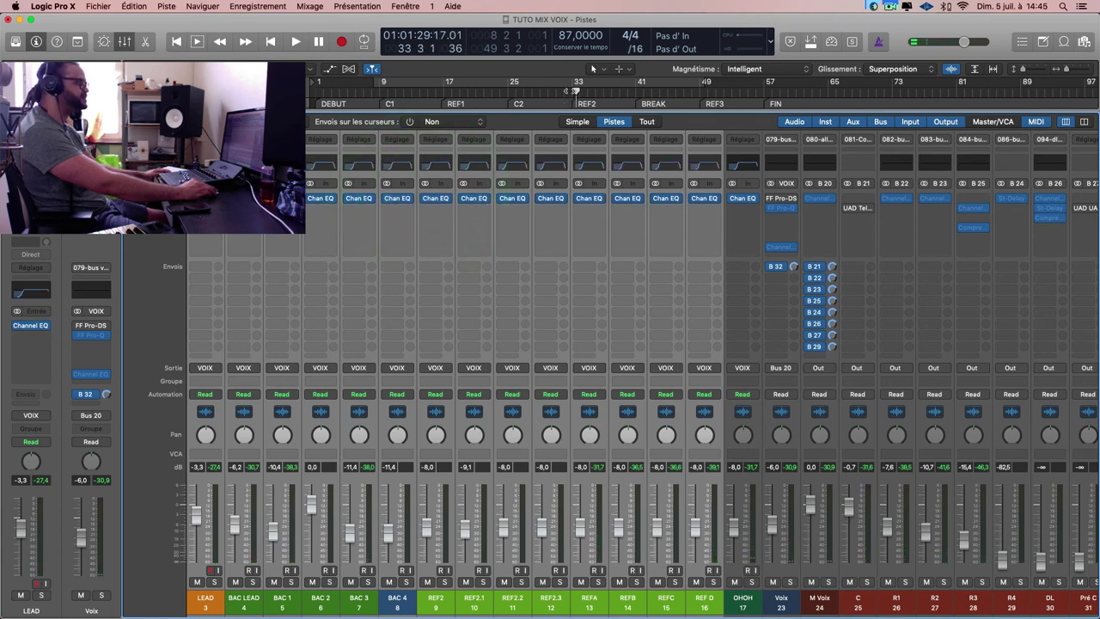
{"action": "double_click", "coordinate": [573, 91]}
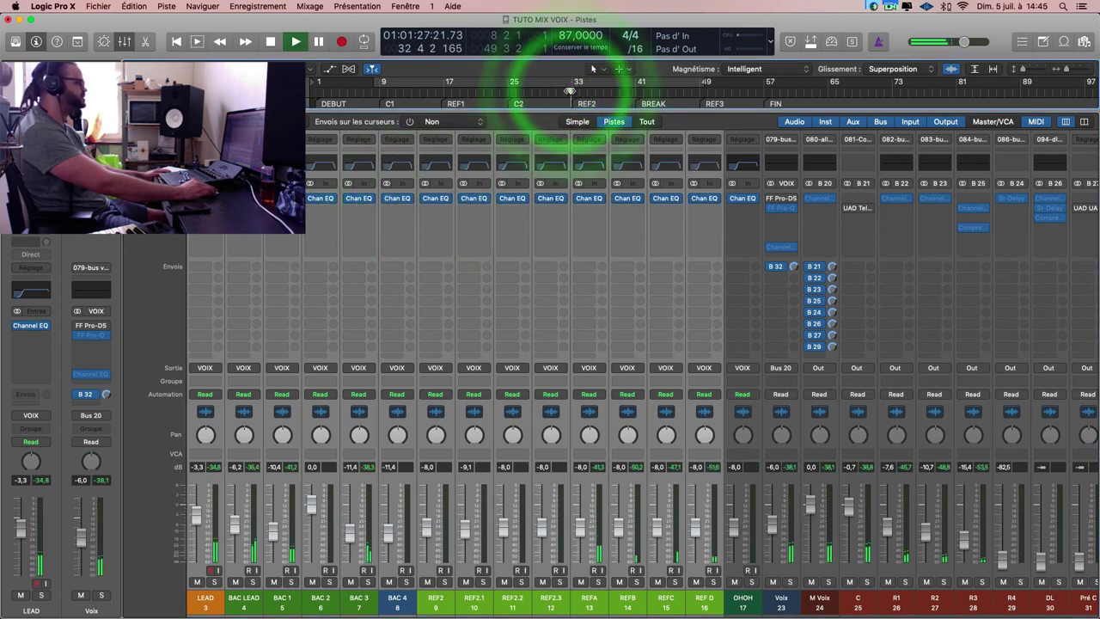
{"action": "key", "text": "space"}
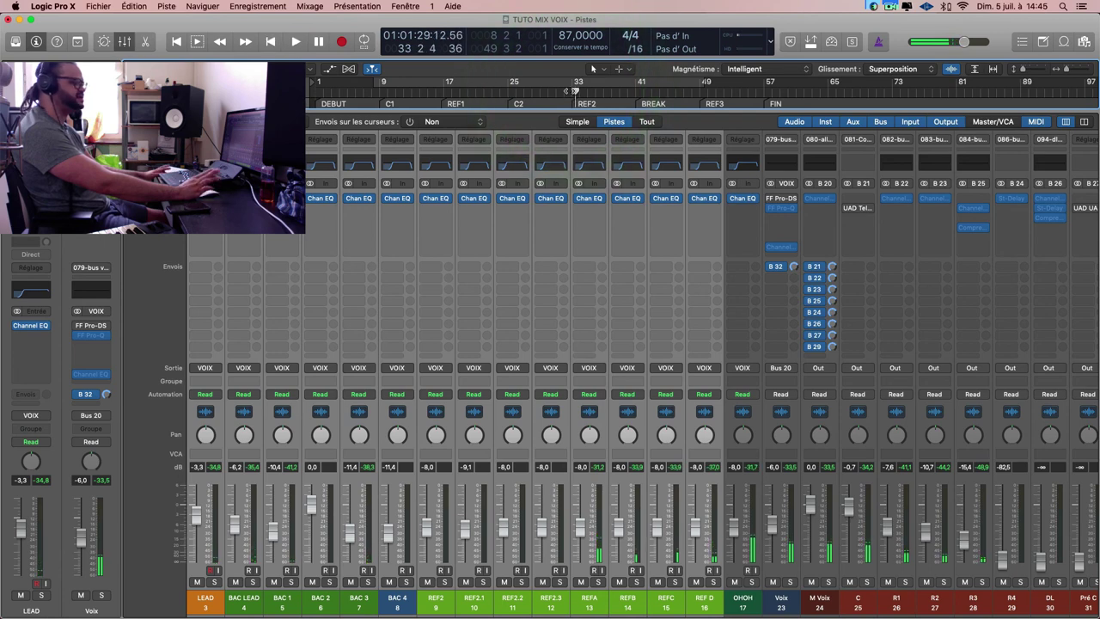
{"action": "key", "text": "space"}
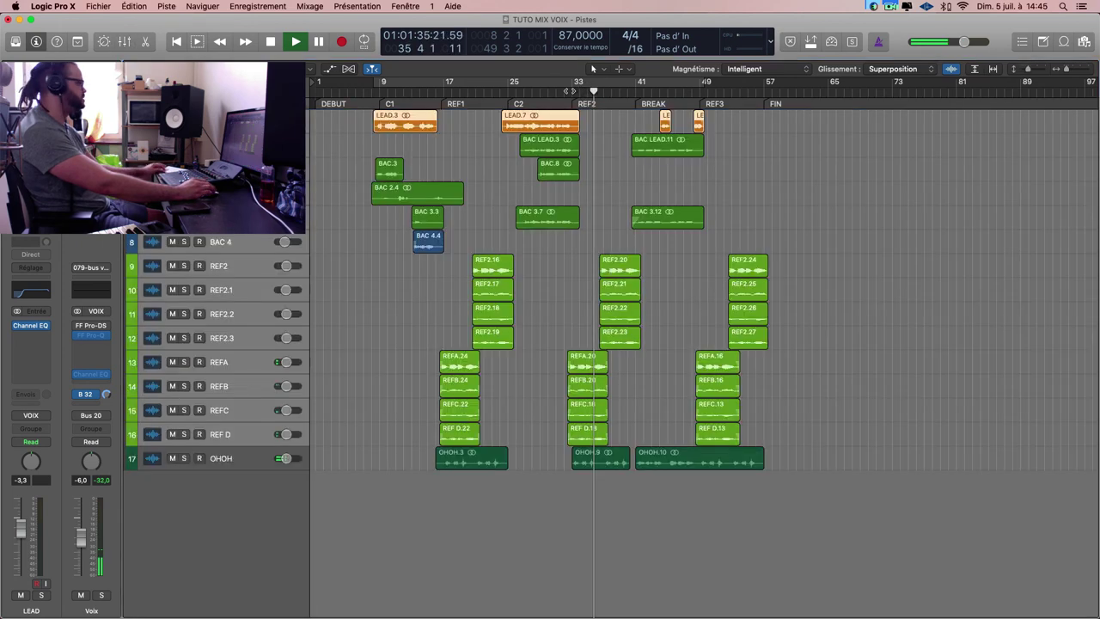
Return to the arrangement view, save the project and stop playback.
{"action": "key", "text": "x"}
{"action": "key", "text": "super+s"}
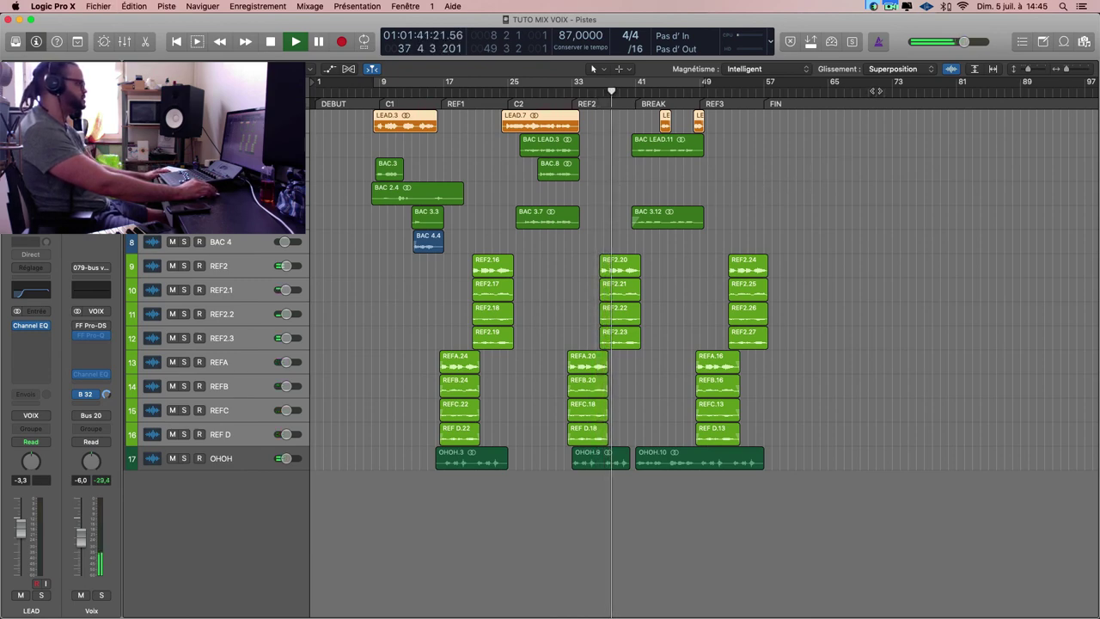
{"action": "key", "text": "space"}
{"action": "left_click", "coordinate": [890, 7]}
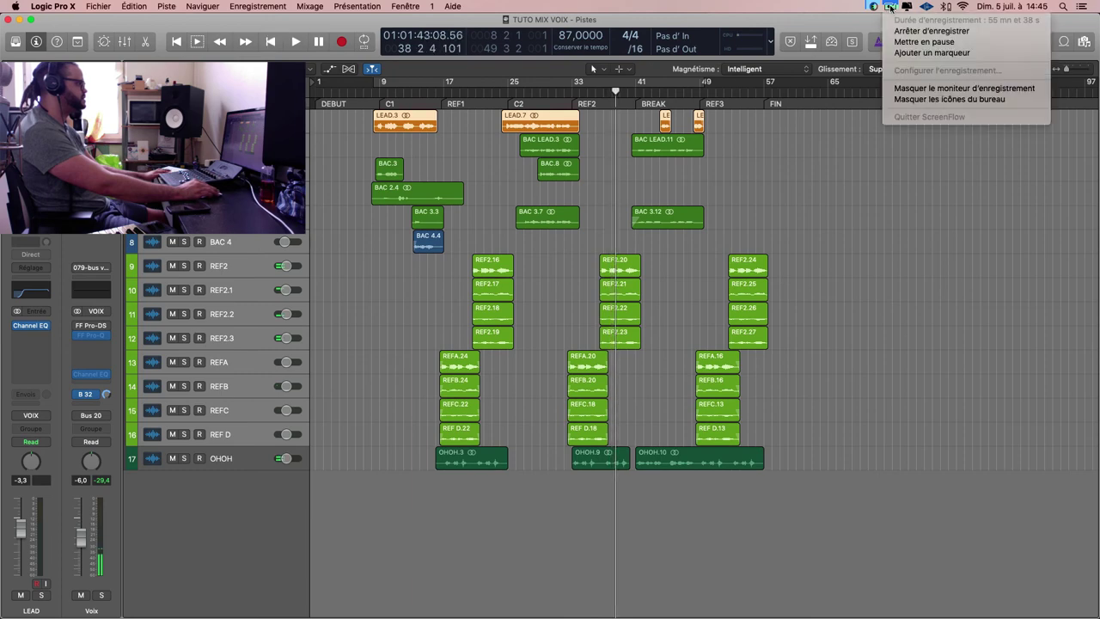
{"action": "left_click", "coordinate": [917, 41]}
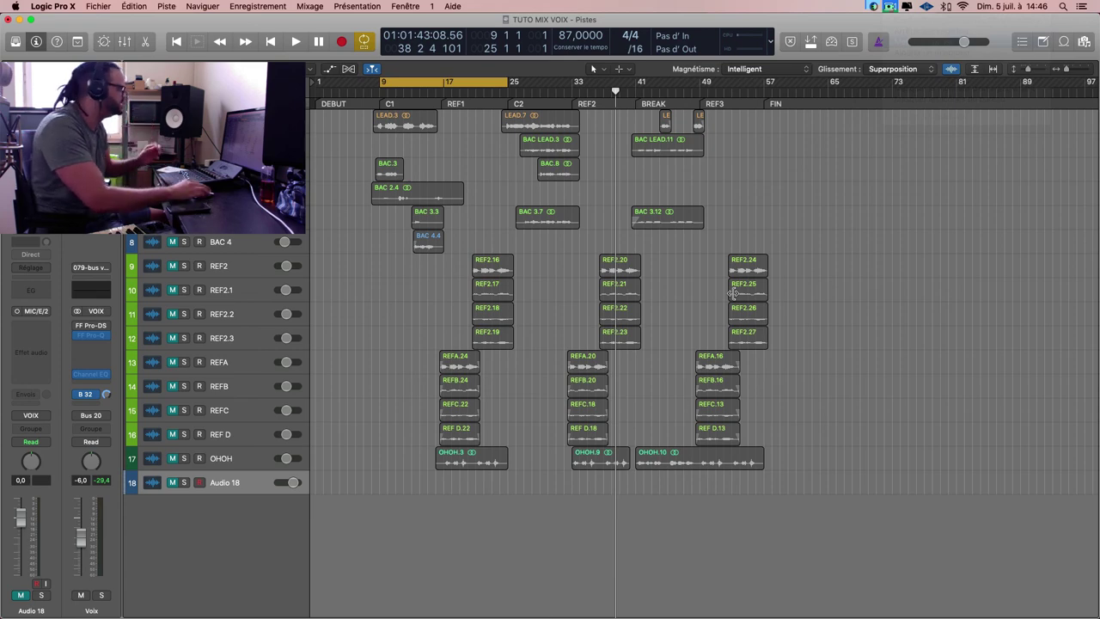
{"action": "scroll", "coordinate": [359, 513], "scroll_direction": "right", "scroll_amount": 1}
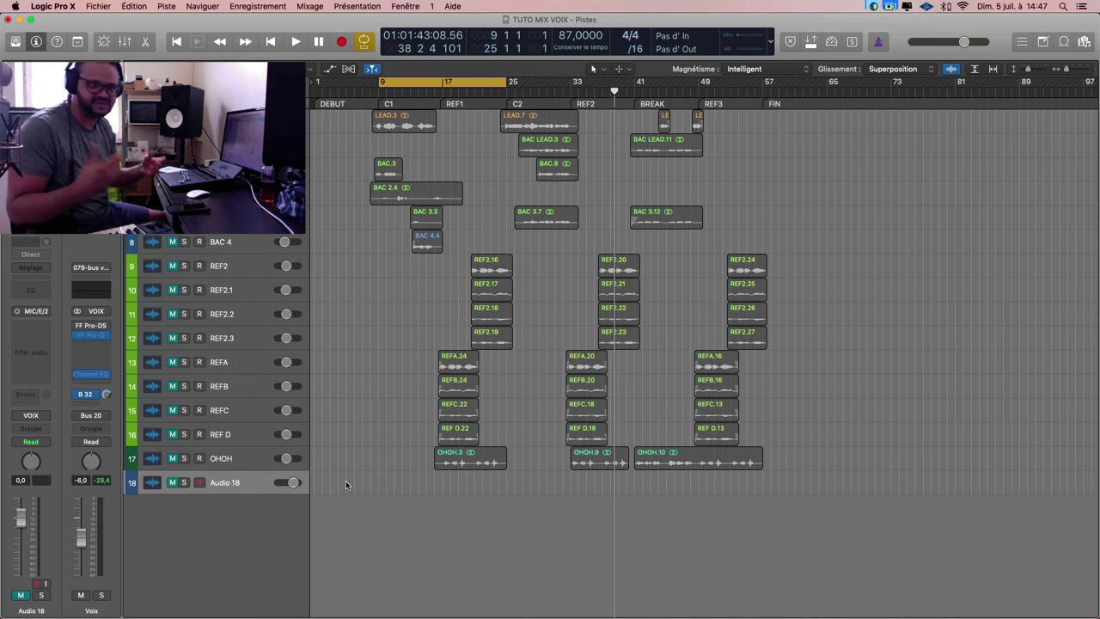
Record a short take on Audio 18 from bar 9 to about bar 13.
{"action": "key", "text": "r"}
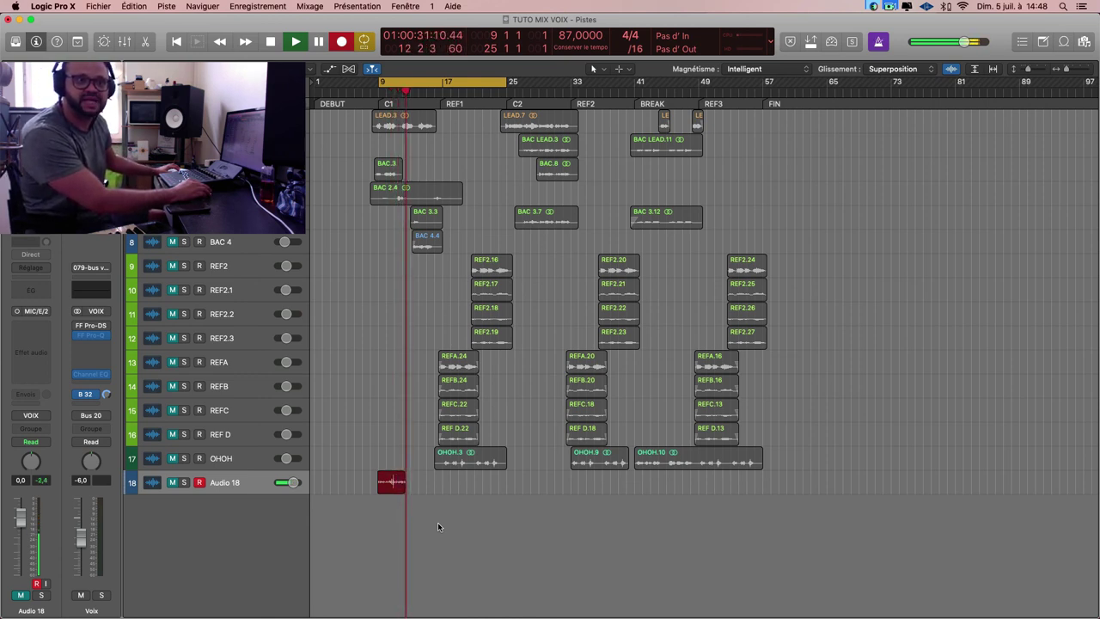
{"action": "key", "text": "space"}
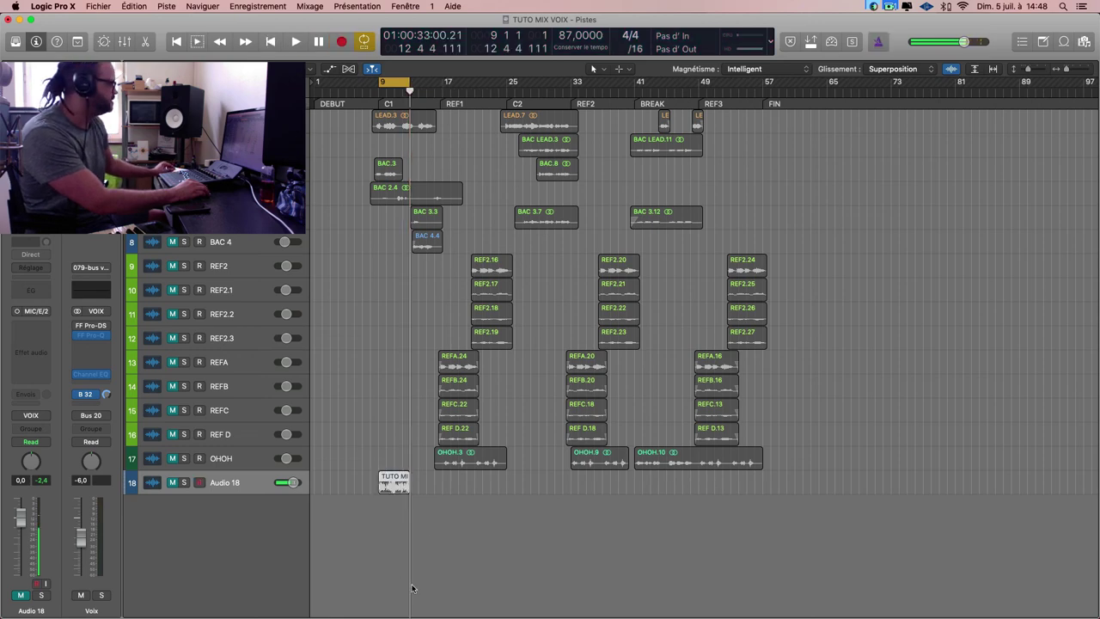
{"action": "left_click", "coordinate": [263, 495]}
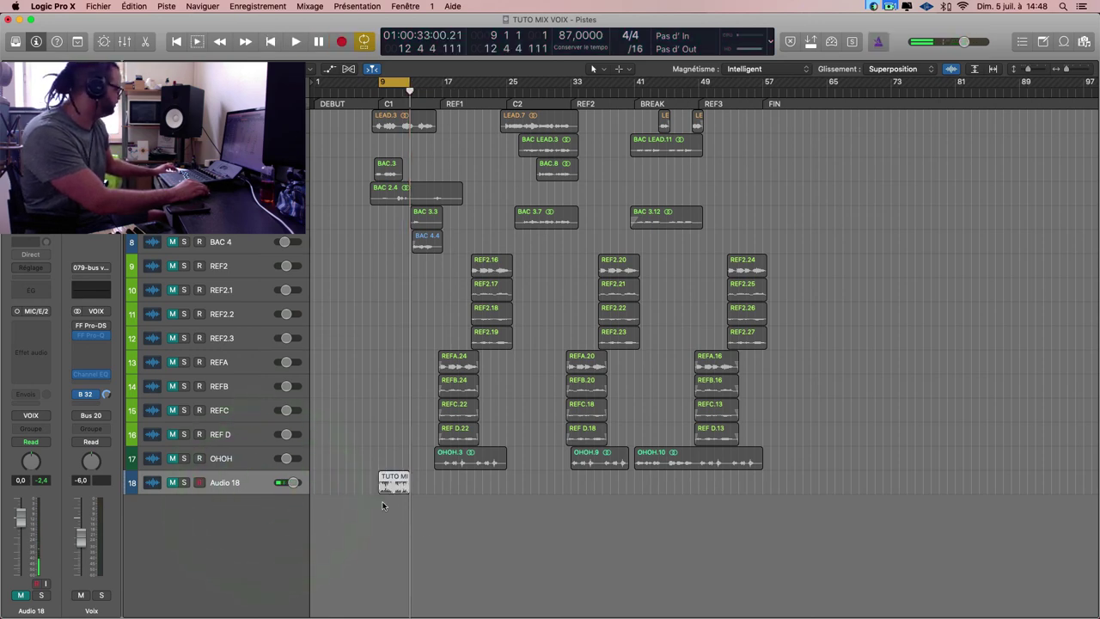
{"action": "scroll", "coordinate": [383, 504], "scroll_direction": "up", "scroll_amount": 4}
{"action": "scroll", "coordinate": [383, 504], "scroll_direction": "right", "scroll_amount": 5}
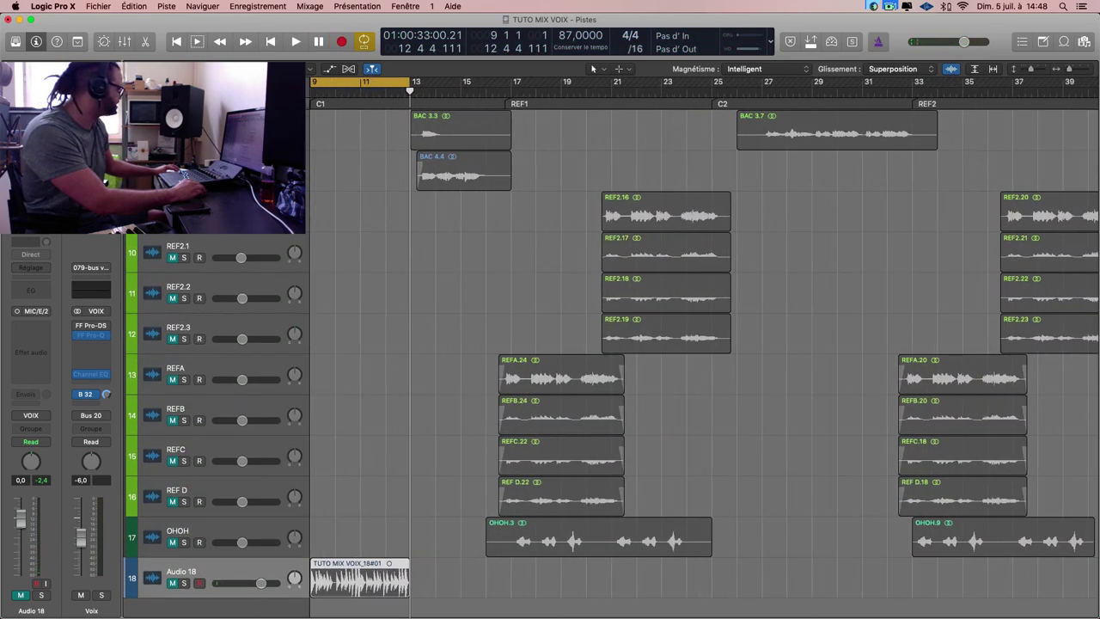
Play the new take in a cycle, unmute Audio 18 and lower its fader to -7.6 dB.
{"action": "key", "text": "space"}
{"action": "left_click", "coordinate": [35, 574]}
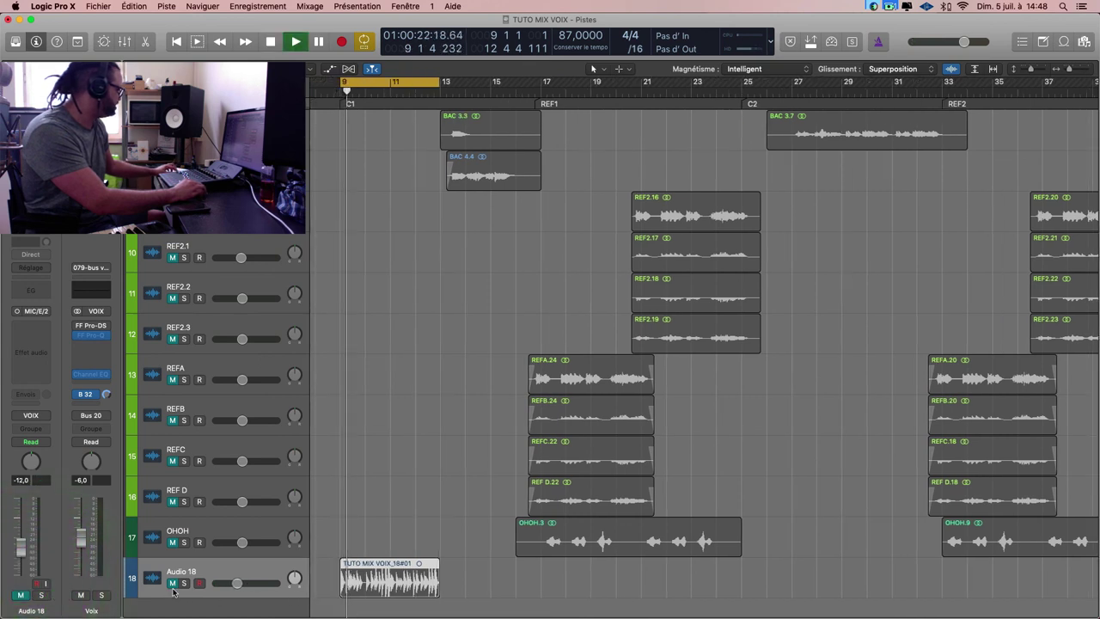
{"action": "left_click", "coordinate": [173, 590]}
{"action": "left_click", "coordinate": [172, 584]}
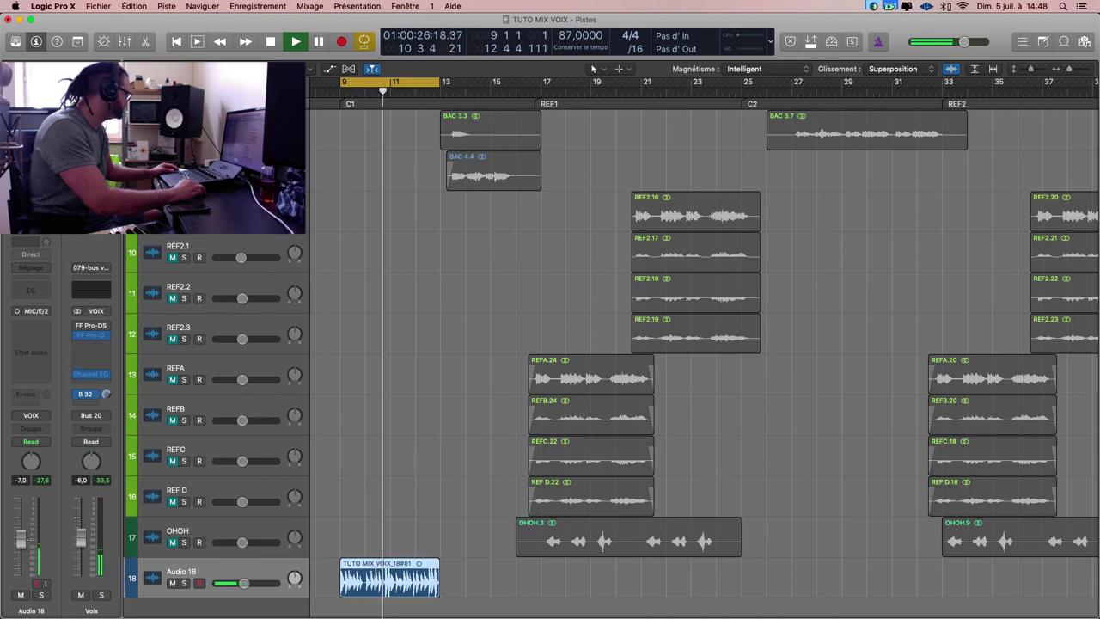
{"action": "left_click_drag", "start_coordinate": [23, 543], "coordinate": [22, 540]}
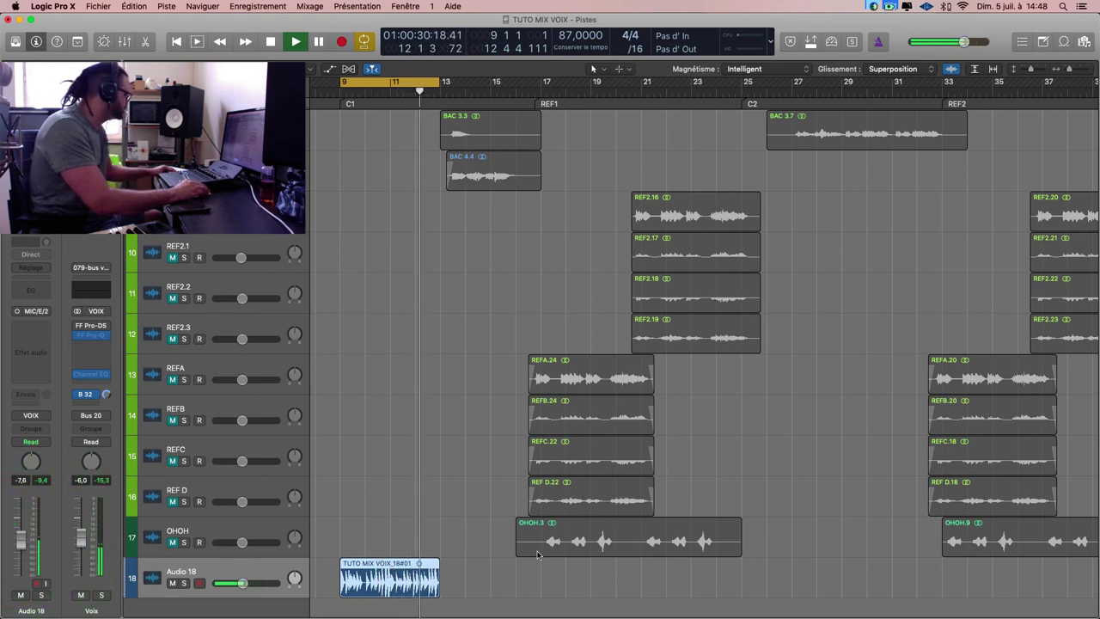
Insert a Channel EQ on Audio 18 with the "eq coupe" preset, and show the mixer behind its repositioned window.
{"action": "key", "text": "super+Right"}
{"action": "key", "text": "super+Right"}
{"action": "key", "text": "super+Right"}
{"action": "scroll", "coordinate": [538, 555], "scroll_direction": "left", "scroll_amount": 4}
{"action": "scroll", "coordinate": [482, 537], "scroll_direction": "left", "scroll_amount": 1}
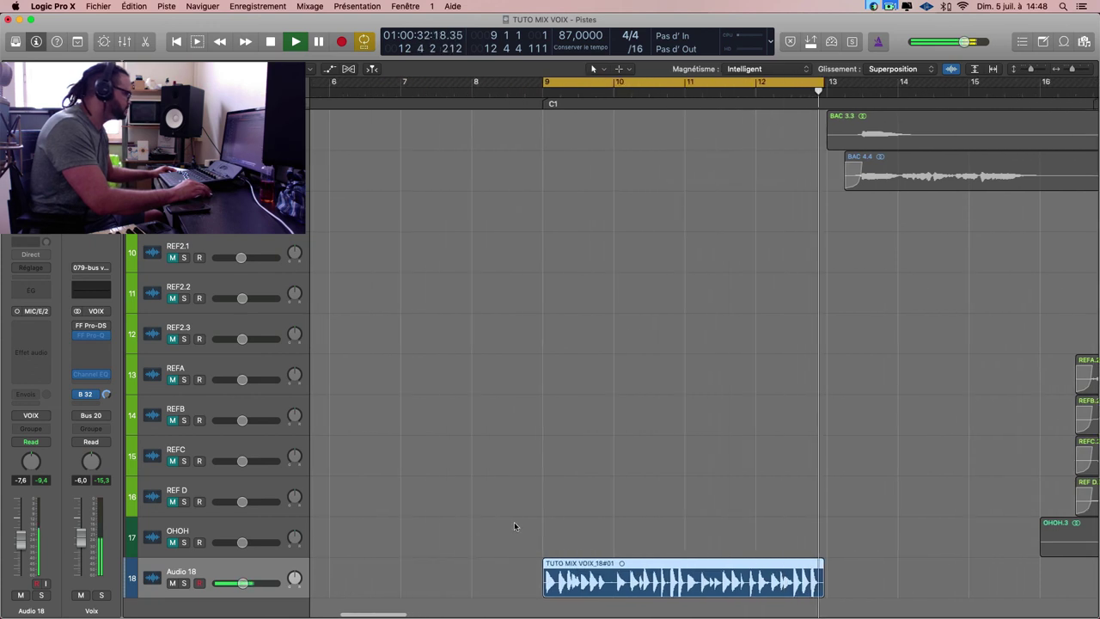
{"action": "key", "text": "space"}
{"action": "left_click", "coordinate": [31, 293]}
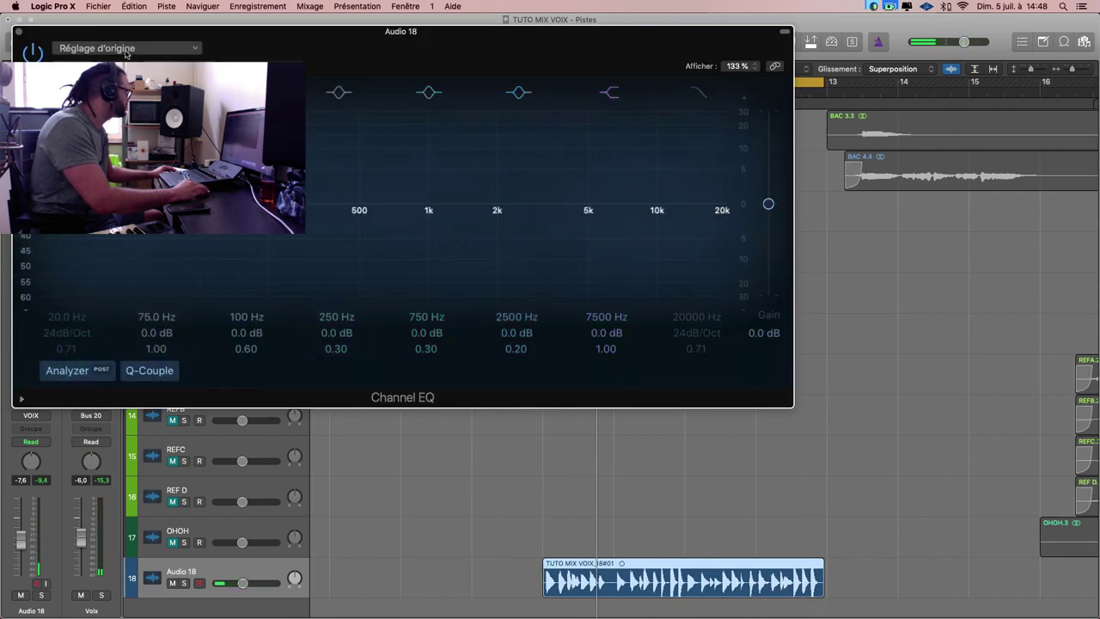
{"action": "left_click", "coordinate": [163, 48]}
{"action": "left_click", "coordinate": [147, 277]}
{"action": "left_click_drag", "start_coordinate": [405, 33], "coordinate": [663, 44]}
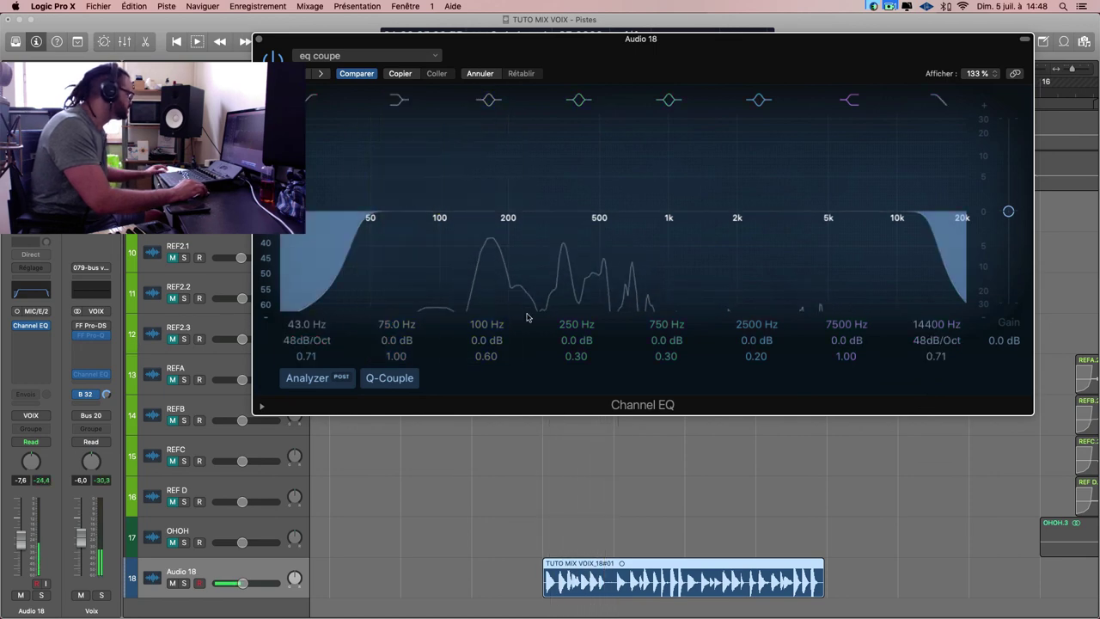
{"action": "key", "text": "x"}
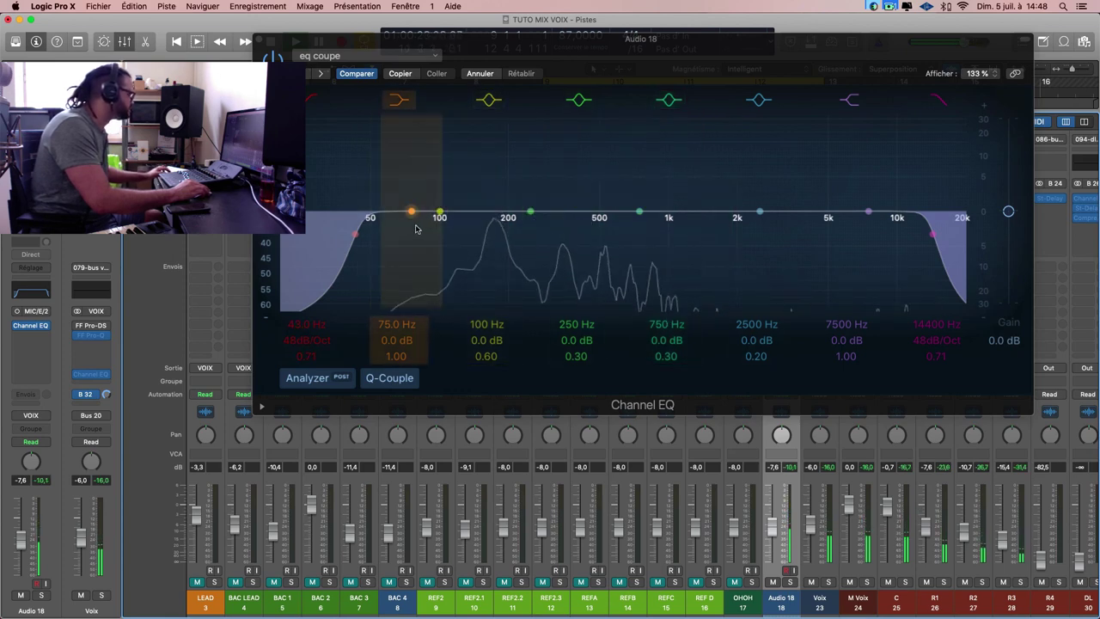
Audition only the lows of Audio 18 with a 124 Hz high cut, set its fader to -1.4 dB and turn the high cut off.
{"action": "left_click_drag", "start_coordinate": [932, 234], "coordinate": [461, 234]}
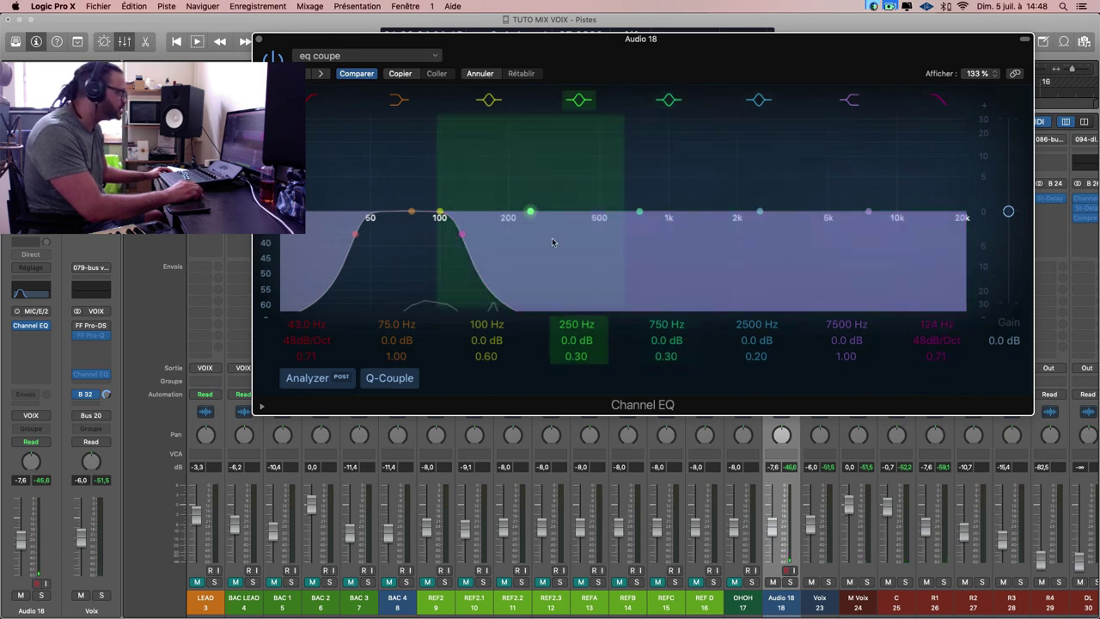
{"action": "left_click_drag", "start_coordinate": [774, 534], "coordinate": [777, 480]}
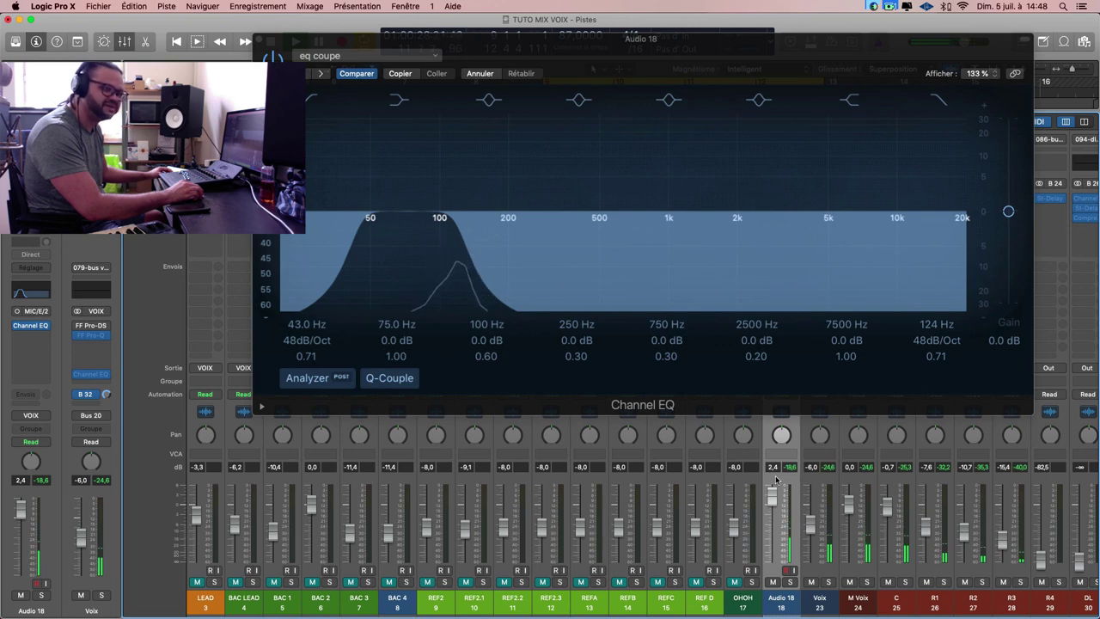
{"action": "left_click_drag", "start_coordinate": [777, 480], "coordinate": [779, 504]}
{"action": "left_click", "coordinate": [940, 100]}
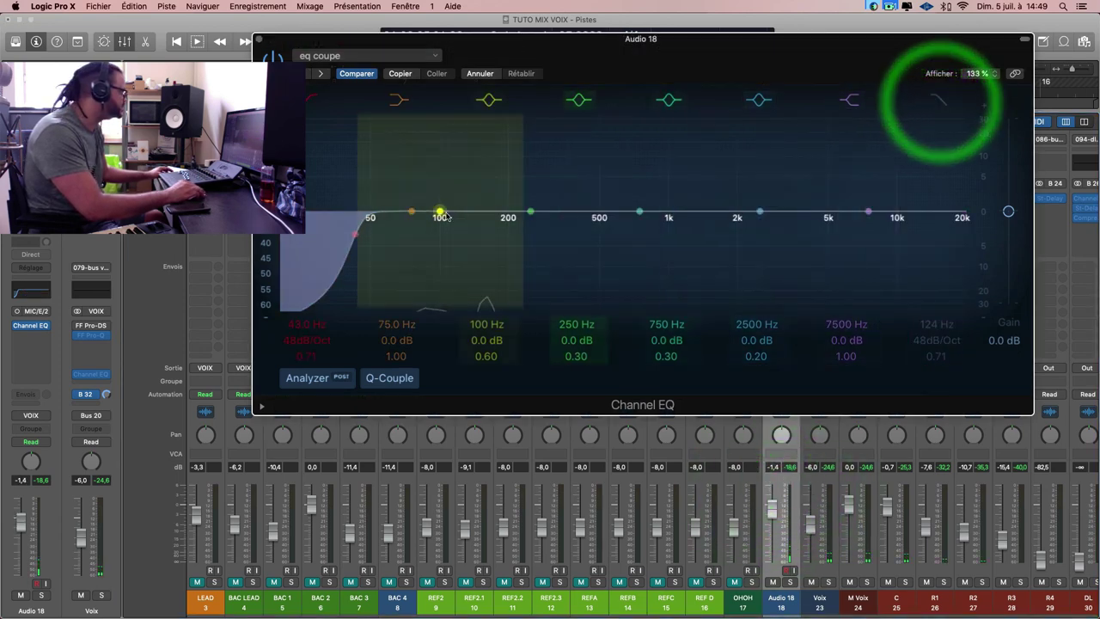
Set the Audio 18 low cut to 116 Hz and its low shelf to 140 Hz with -9.0 dB gain.
{"action": "left_click_drag", "start_coordinate": [306, 326], "coordinate": [305, 265]}
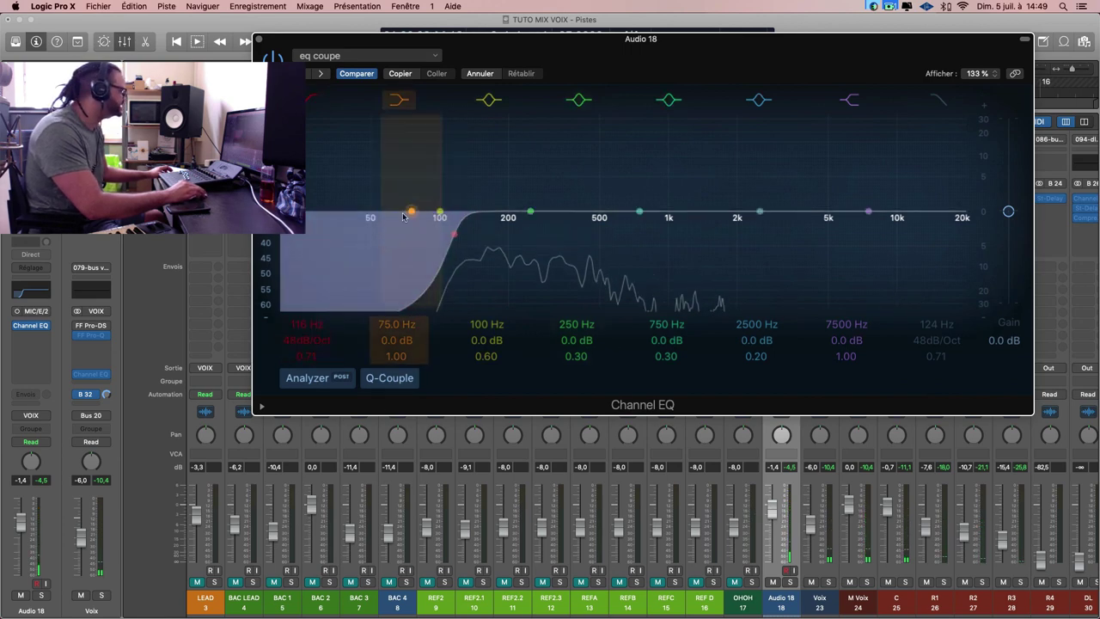
{"action": "left_click_drag", "start_coordinate": [411, 215], "coordinate": [416, 240]}
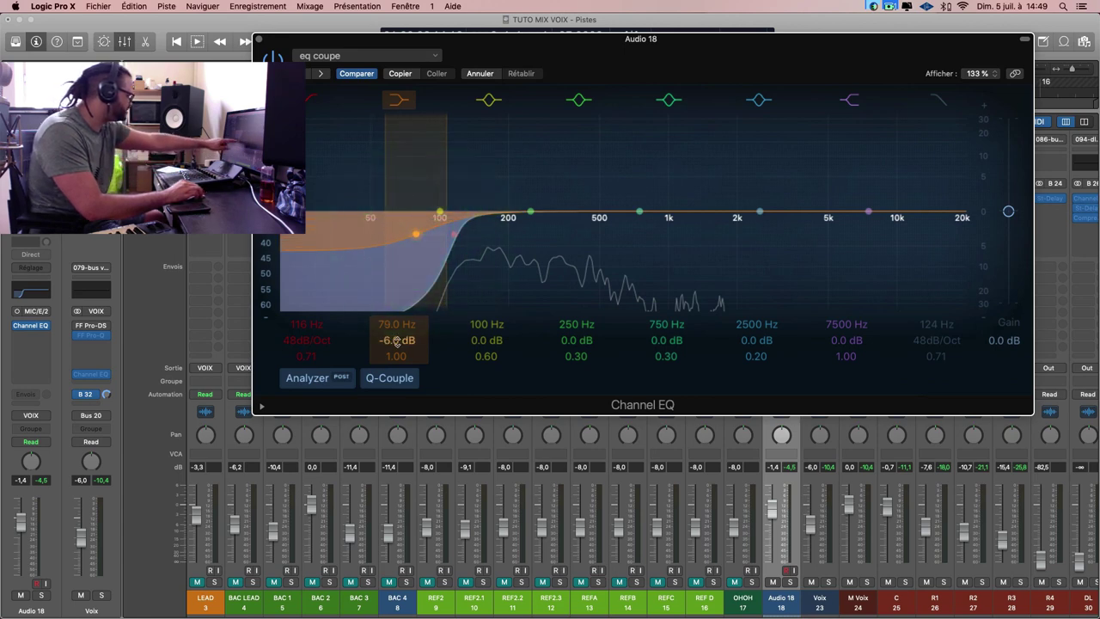
{"action": "left_click_drag", "start_coordinate": [417, 240], "coordinate": [418, 241]}
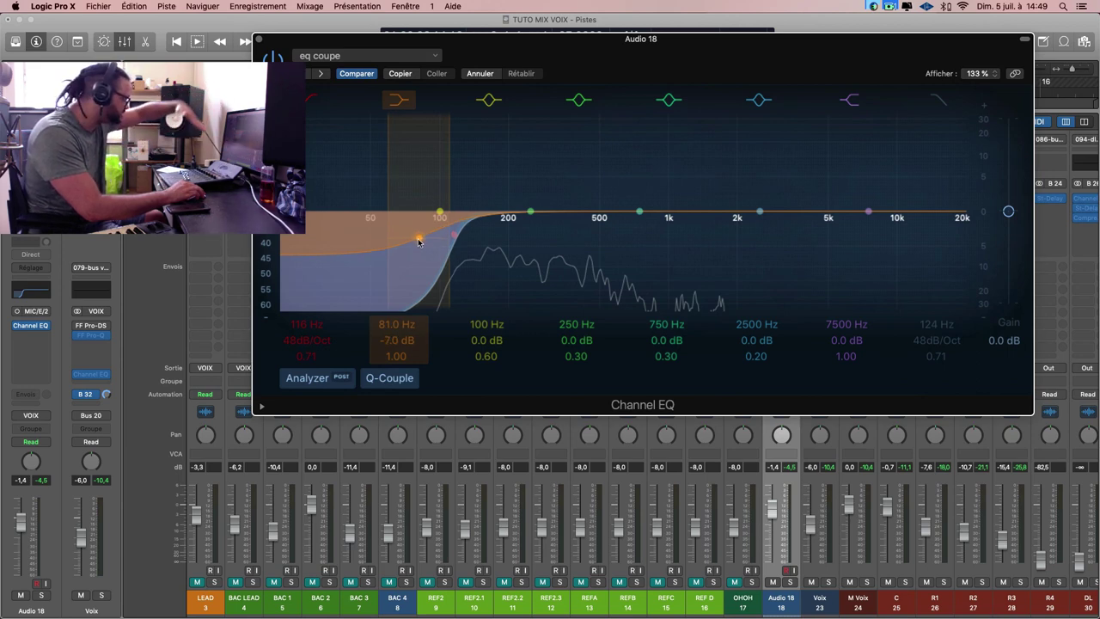
{"action": "left_click_drag", "start_coordinate": [419, 241], "coordinate": [474, 239]}
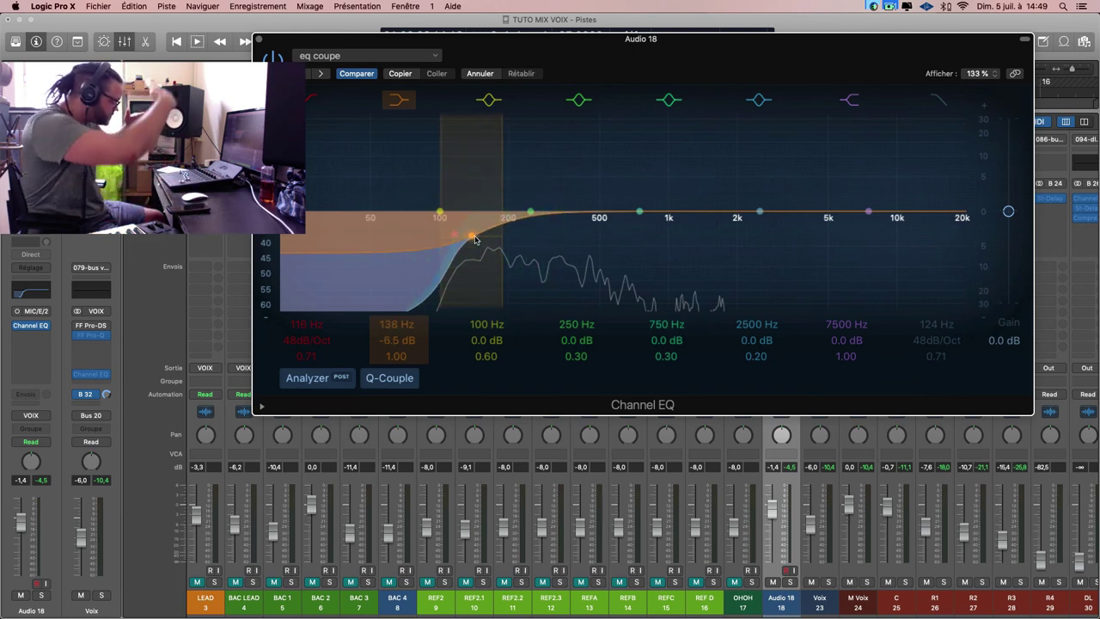
{"action": "key", "text": "space"}
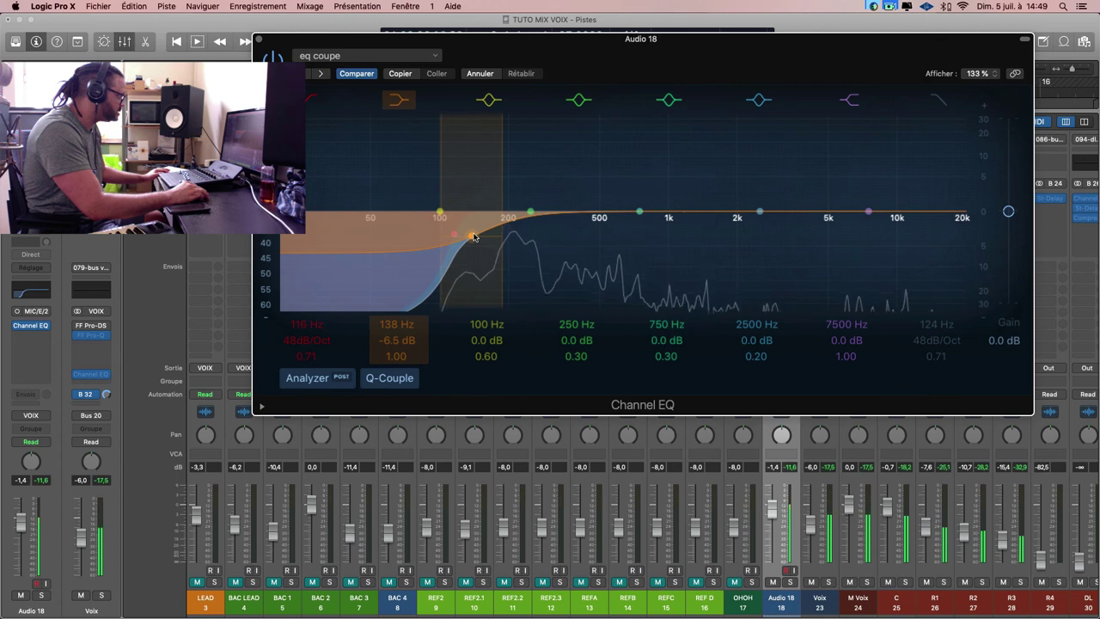
{"action": "left_click_drag", "start_coordinate": [473, 236], "coordinate": [475, 246]}
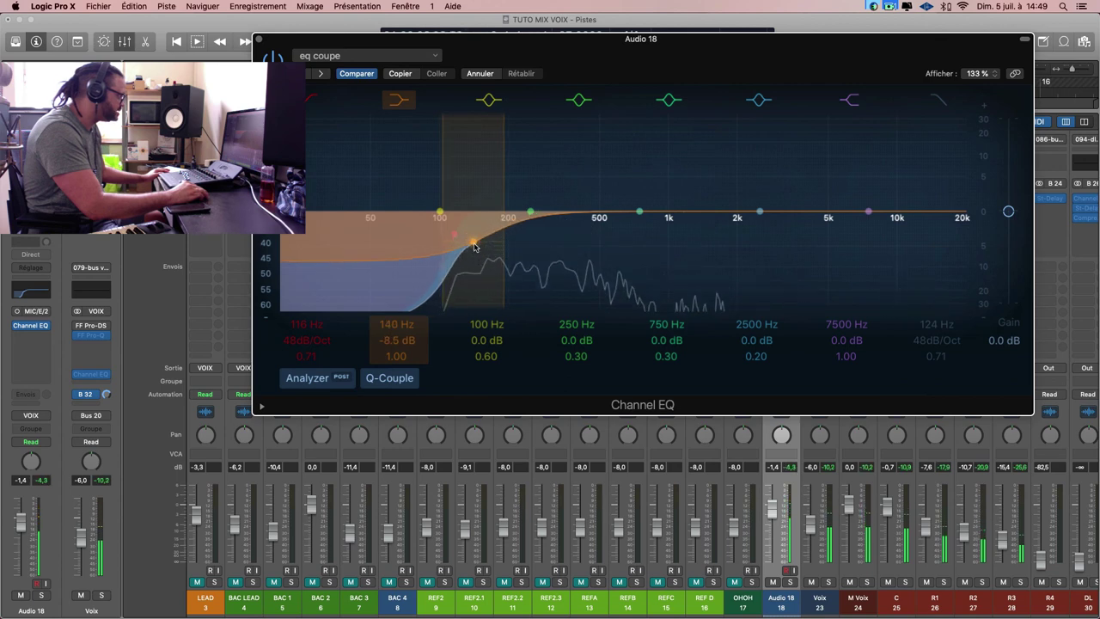
{"action": "left_click", "coordinate": [474, 248]}
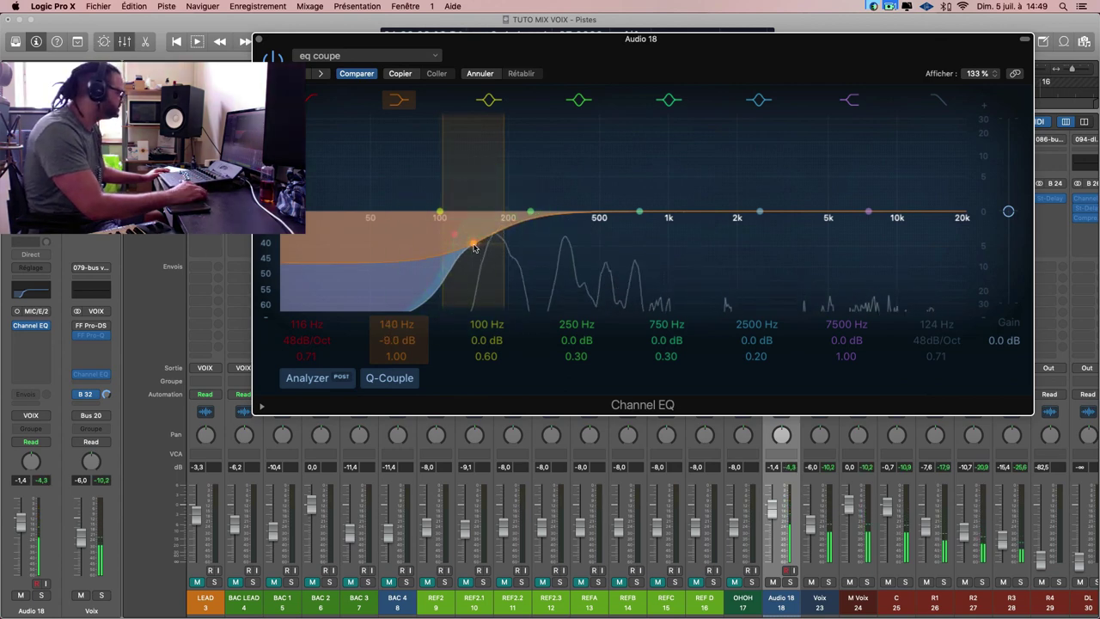
Set the Audio 18 low shelf to 160 Hz with -14.0 dB gain and its lowest bell band to 99.0 Hz with +6.0 dB.
{"action": "left_click_drag", "start_coordinate": [474, 249], "coordinate": [474, 256]}
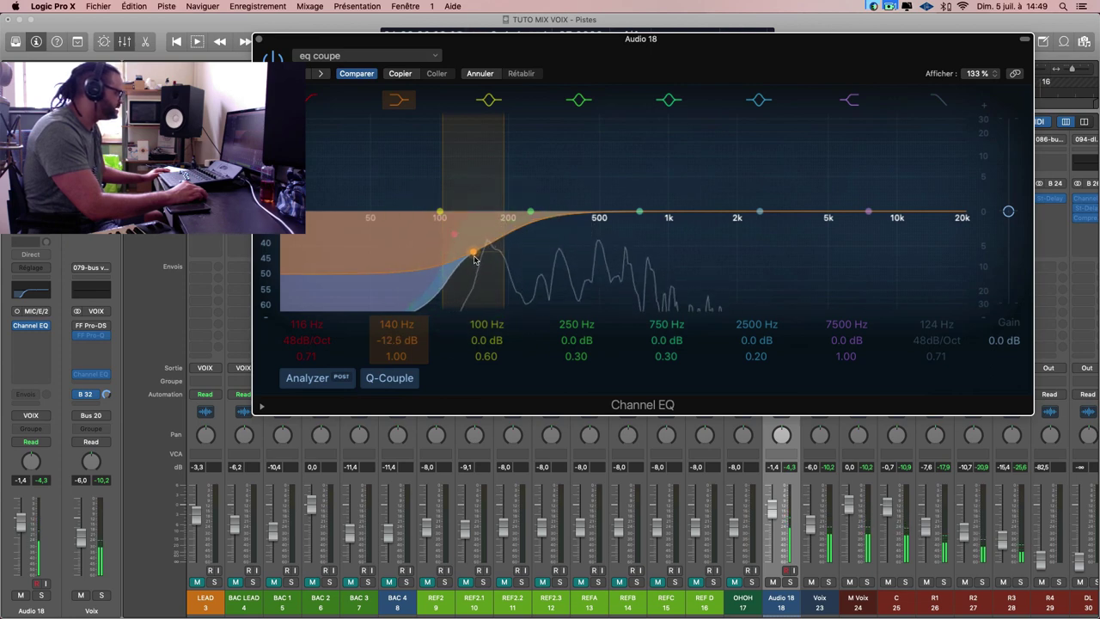
{"action": "left_click_drag", "start_coordinate": [475, 258], "coordinate": [475, 259]}
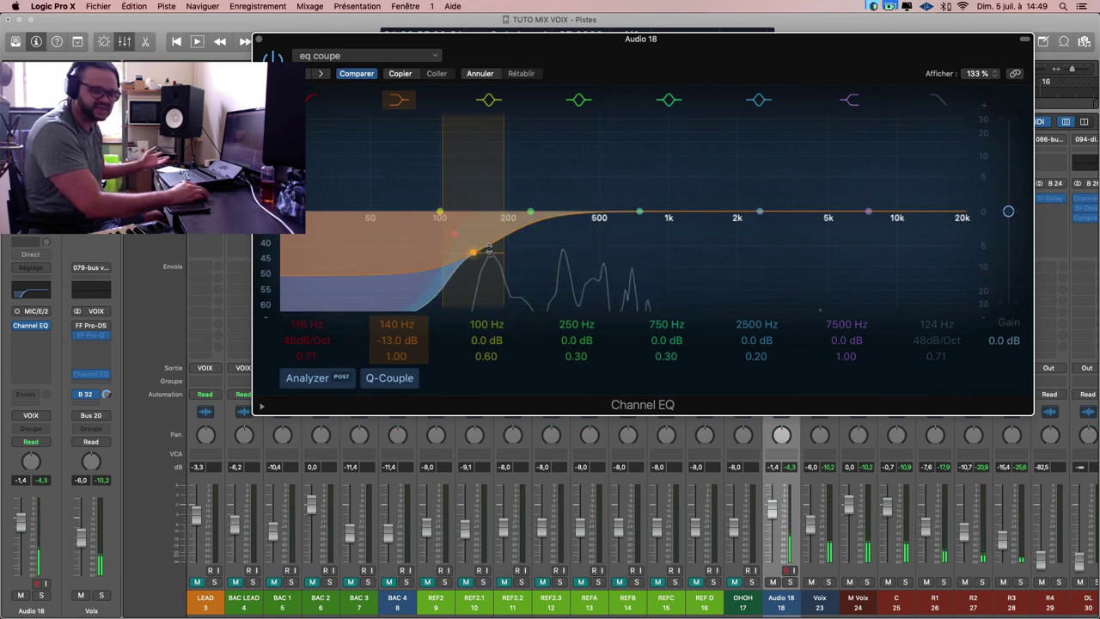
{"action": "left_click_drag", "start_coordinate": [440, 211], "coordinate": [439, 178]}
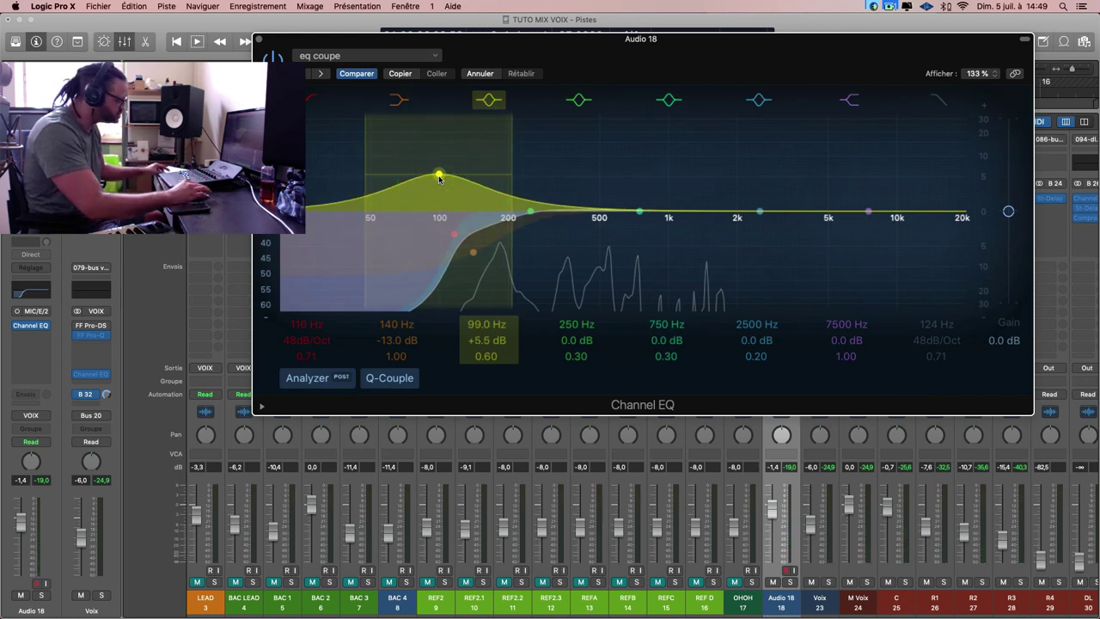
{"action": "key", "text": "space"}
{"action": "left_click_drag", "start_coordinate": [438, 176], "coordinate": [437, 176]}
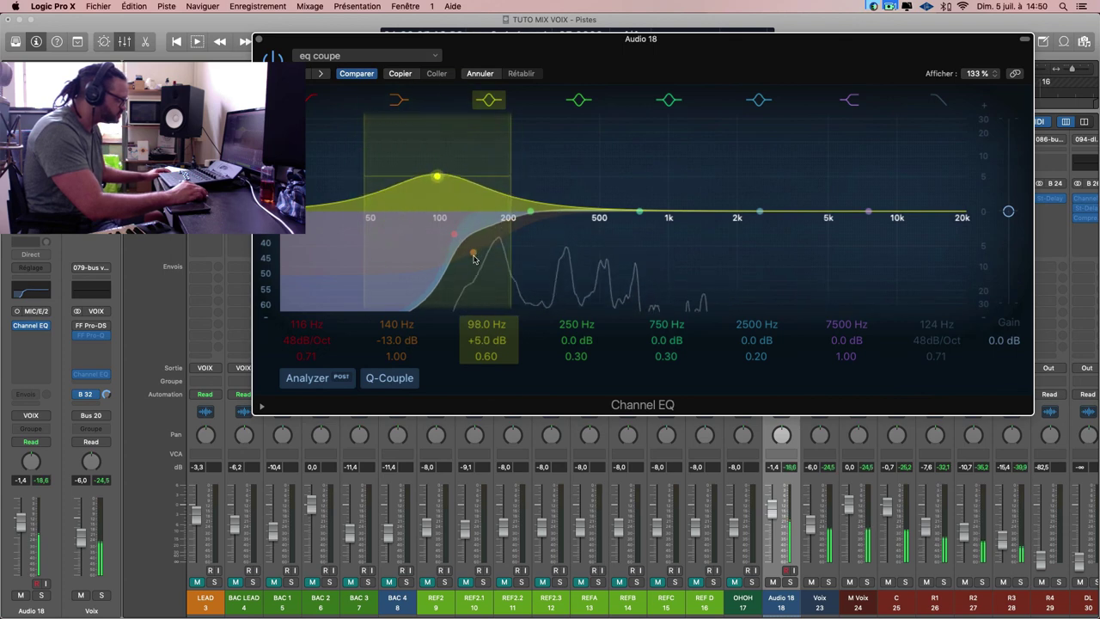
{"action": "left_click_drag", "start_coordinate": [473, 256], "coordinate": [474, 257]}
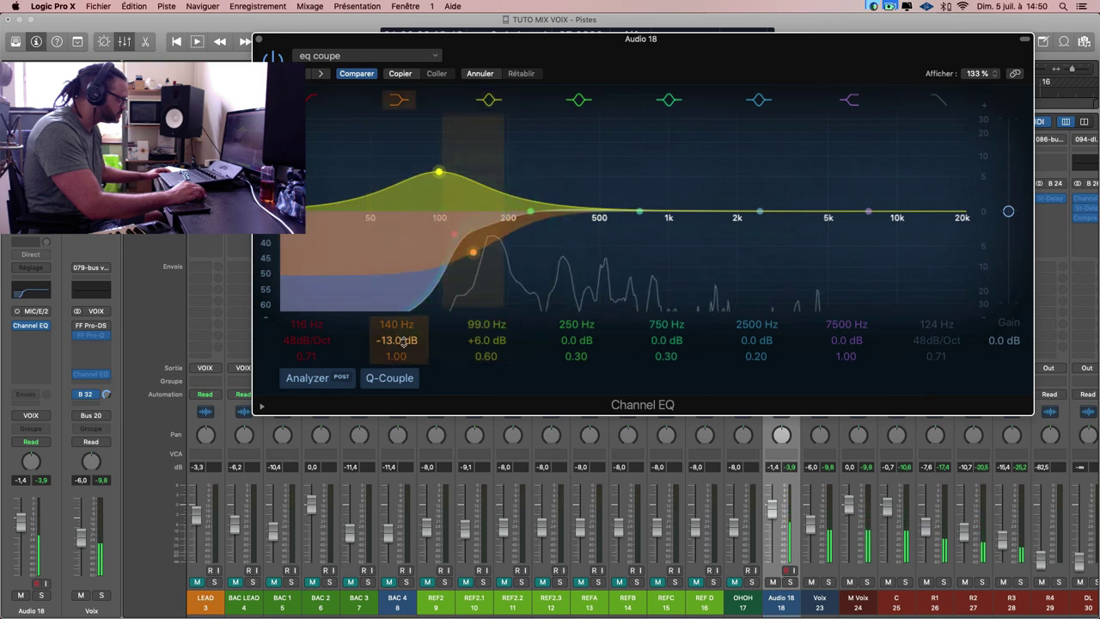
{"action": "left_click_drag", "start_coordinate": [395, 331], "coordinate": [395, 325]}
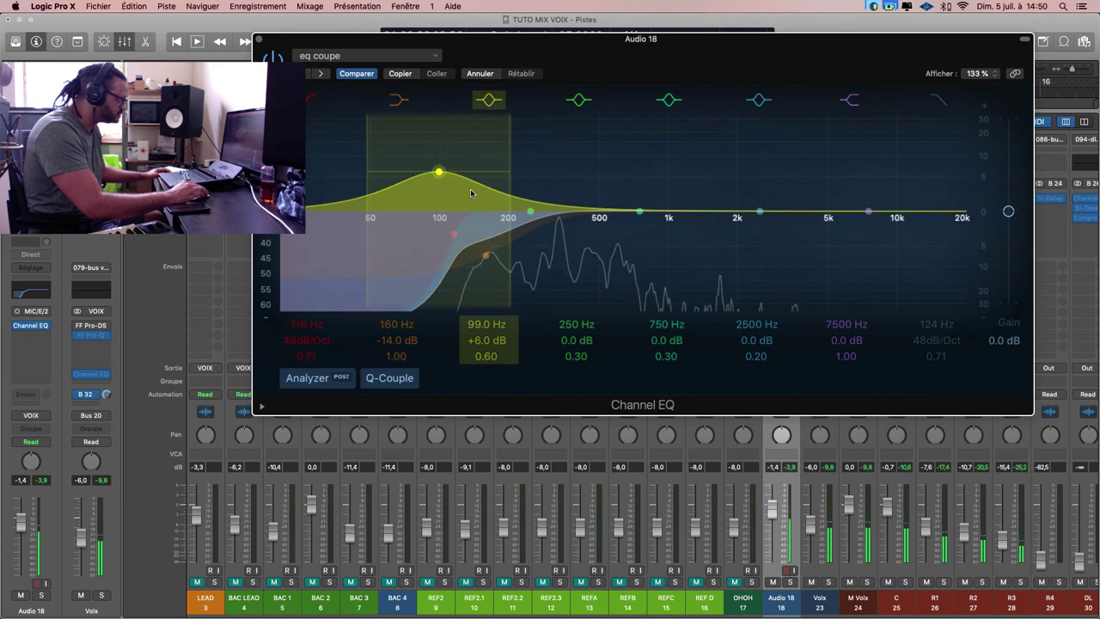
Audition the remaining lows of Audio 18 through the 124 Hz high cut and turn the high cut off again.
{"action": "left_click", "coordinate": [940, 99]}
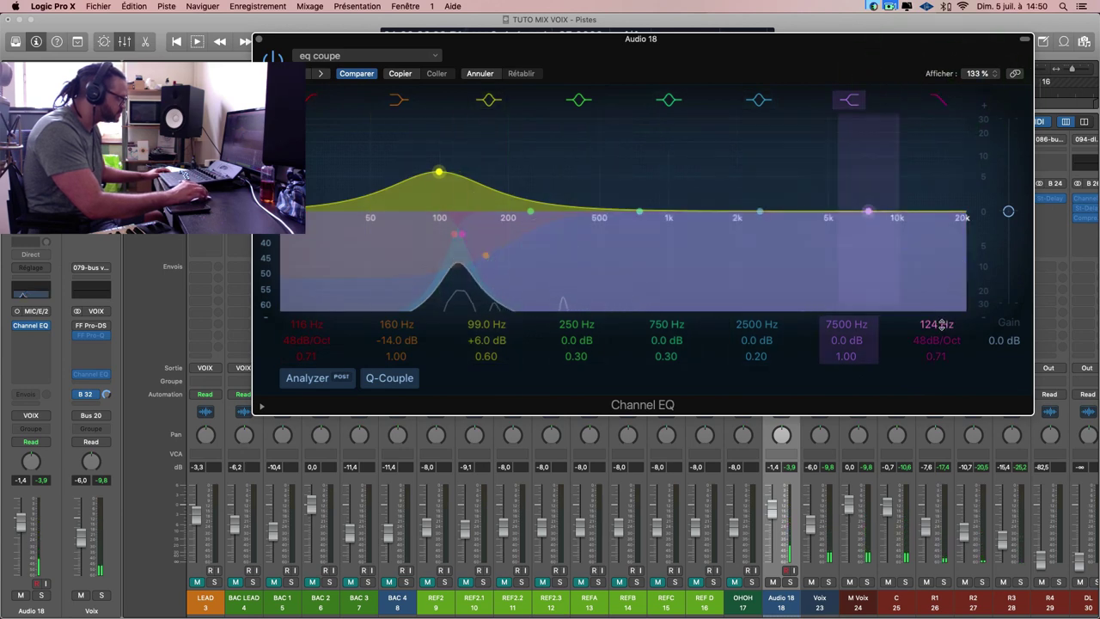
{"action": "left_click", "coordinate": [943, 324]}
{"action": "left_click", "coordinate": [938, 100]}
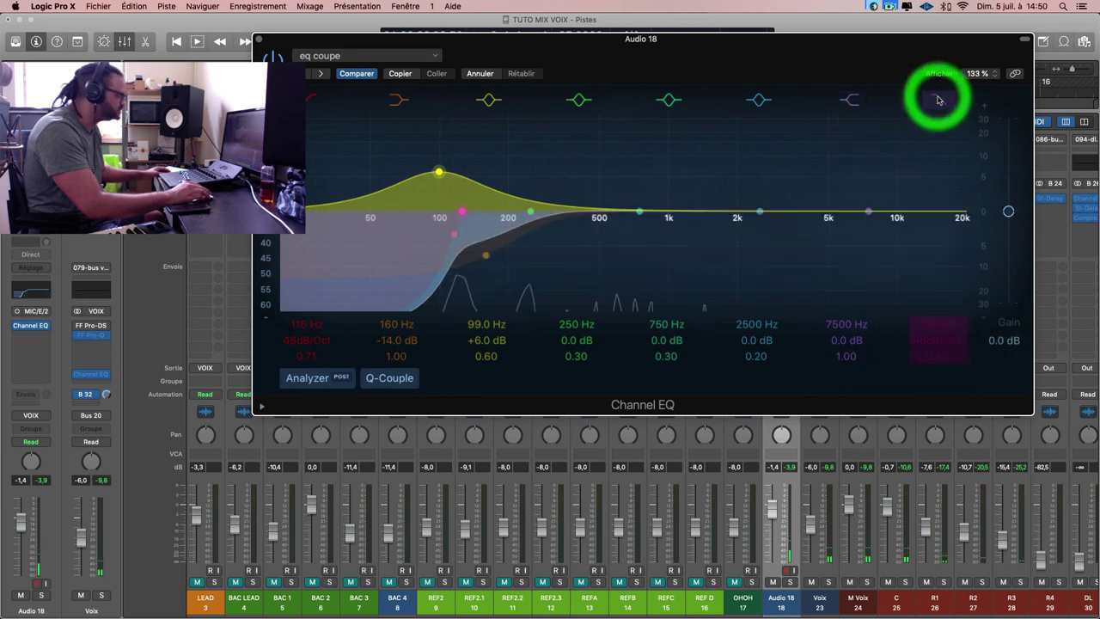
Compare Audio 18 with its Channel EQ bypassed and active, leave the EQ active and close its window.
{"action": "left_click", "coordinate": [274, 57]}
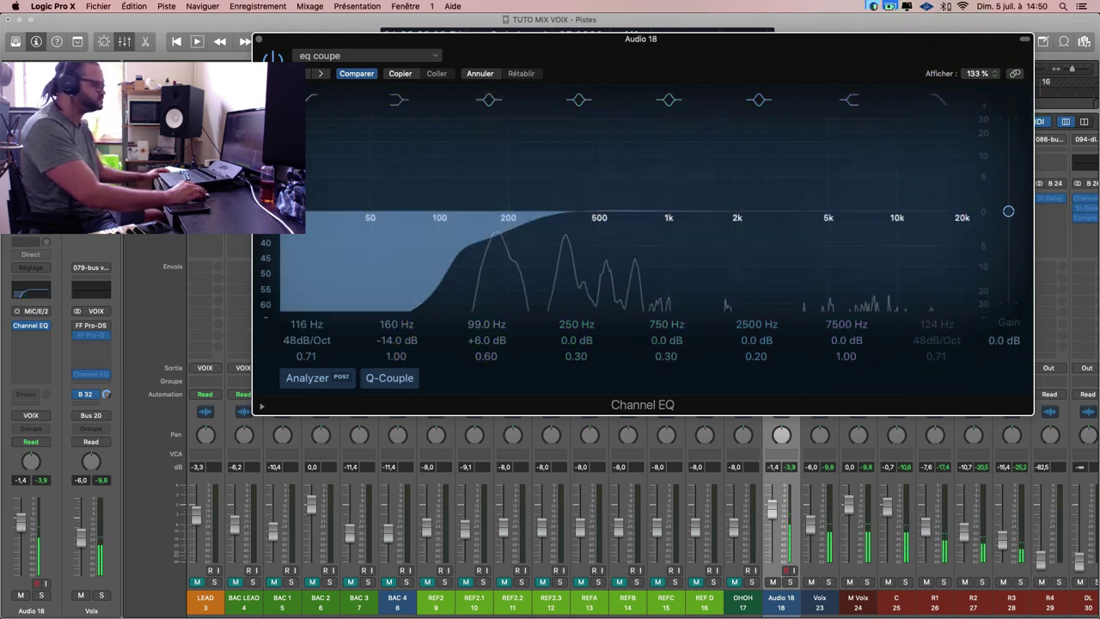
{"action": "left_click", "coordinate": [437, 170]}
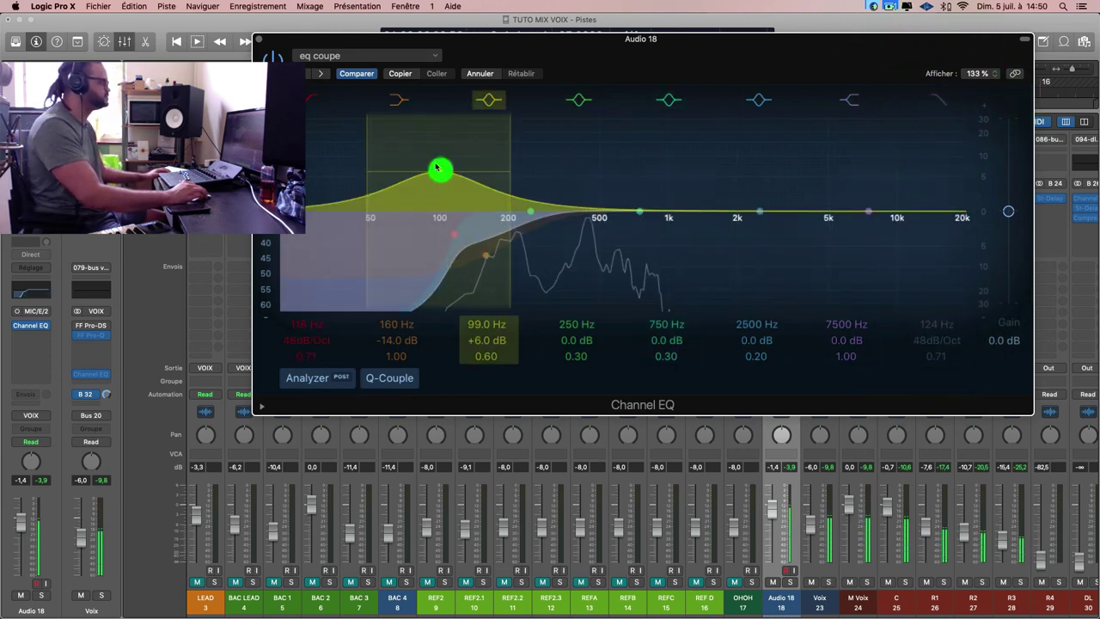
{"action": "left_click", "coordinate": [273, 57]}
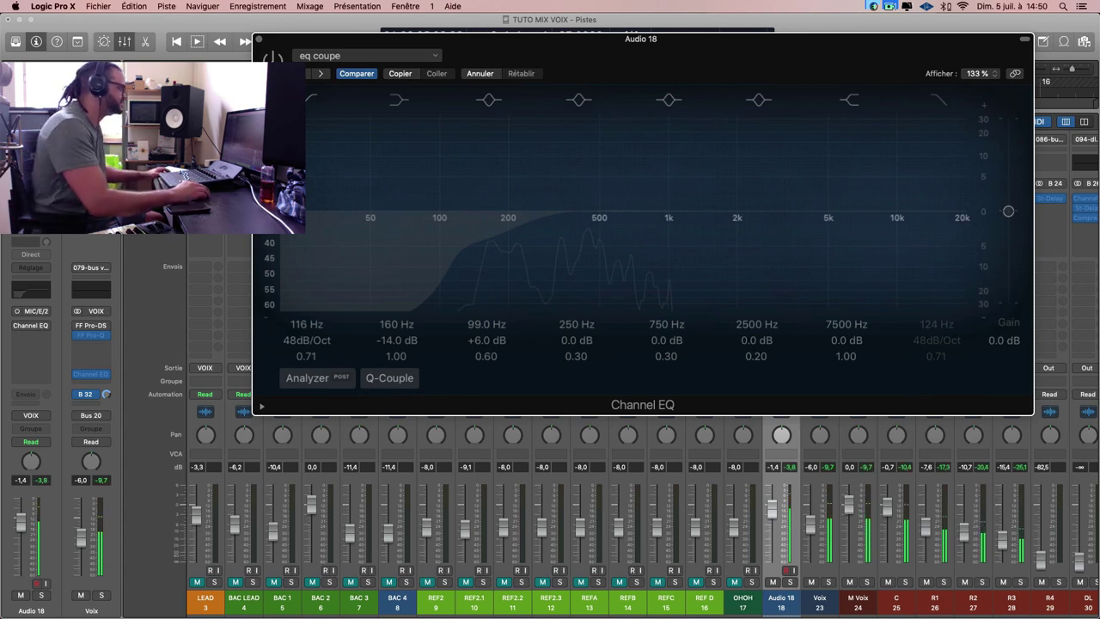
{"action": "left_click", "coordinate": [272, 56]}
{"action": "key", "text": "super+w"}
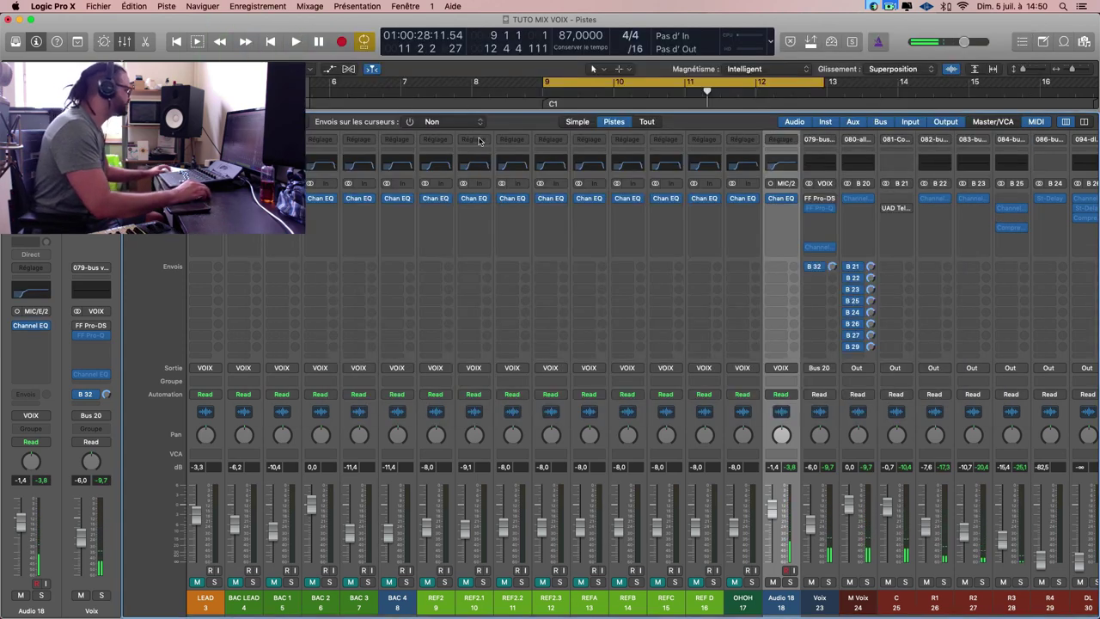
Hide the mixer, replay the take from the middle of bar 10, lower the Audio 18 fader to -3.4 dB and deselect the region.
{"action": "key", "text": "x"}
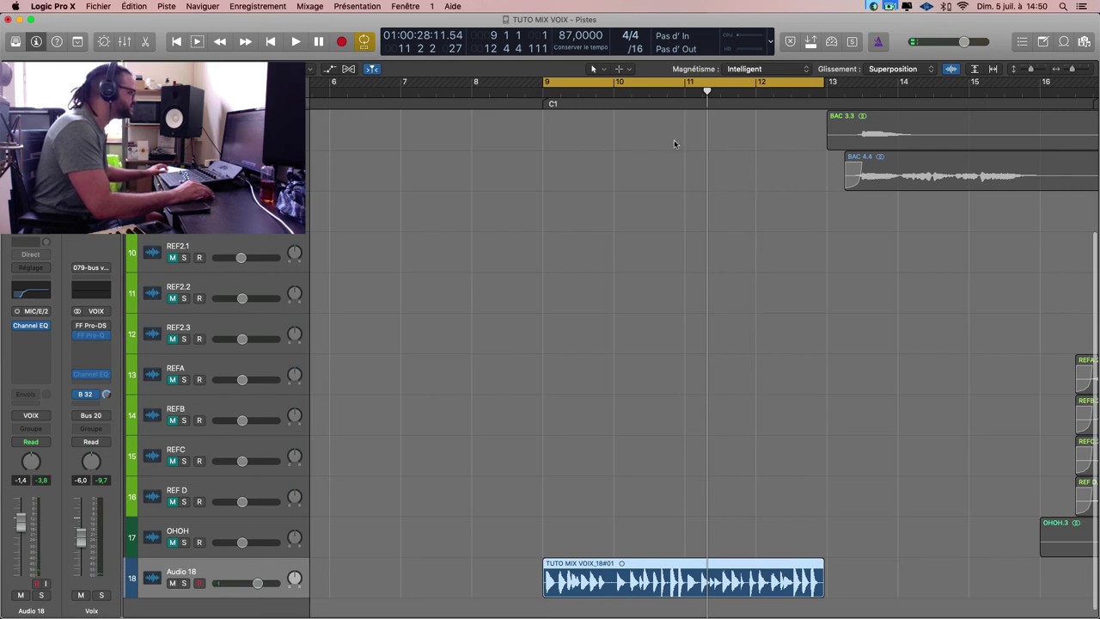
{"action": "double_click", "coordinate": [659, 94]}
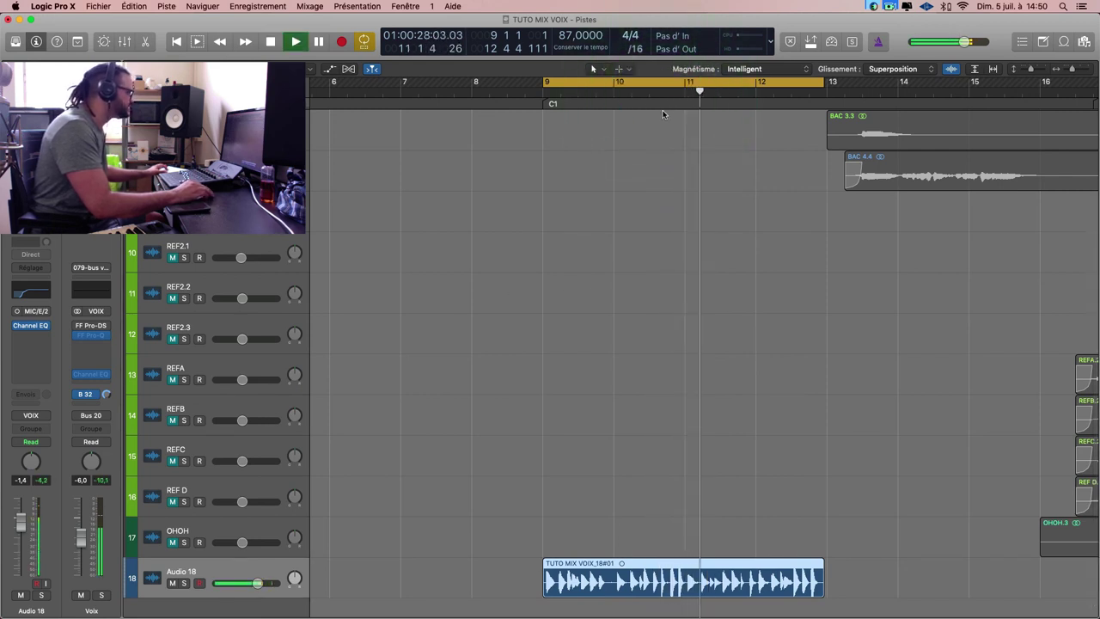
{"action": "left_click", "coordinate": [659, 92]}
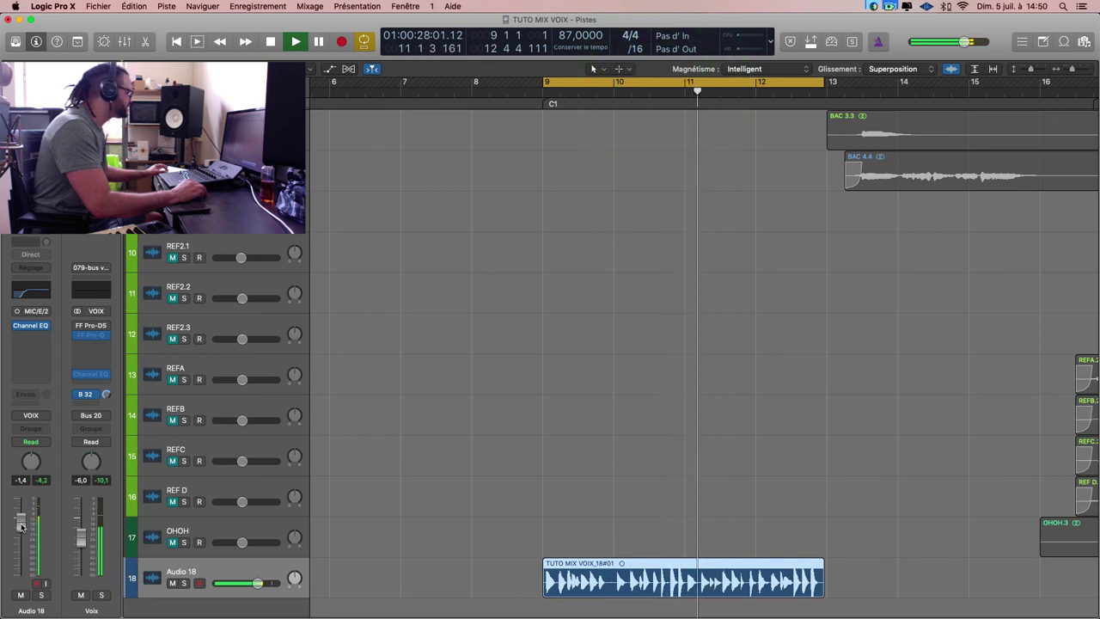
{"action": "key", "text": "space"}
{"action": "left_click_drag", "start_coordinate": [20, 526], "coordinate": [20, 535]}
{"action": "left_click", "coordinate": [533, 432]}
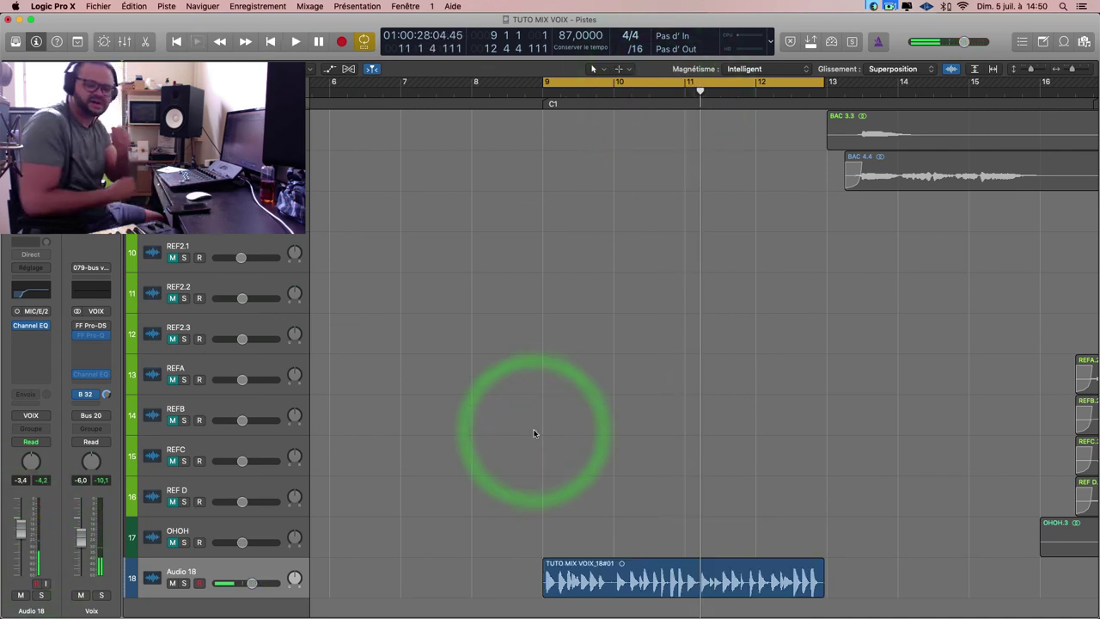